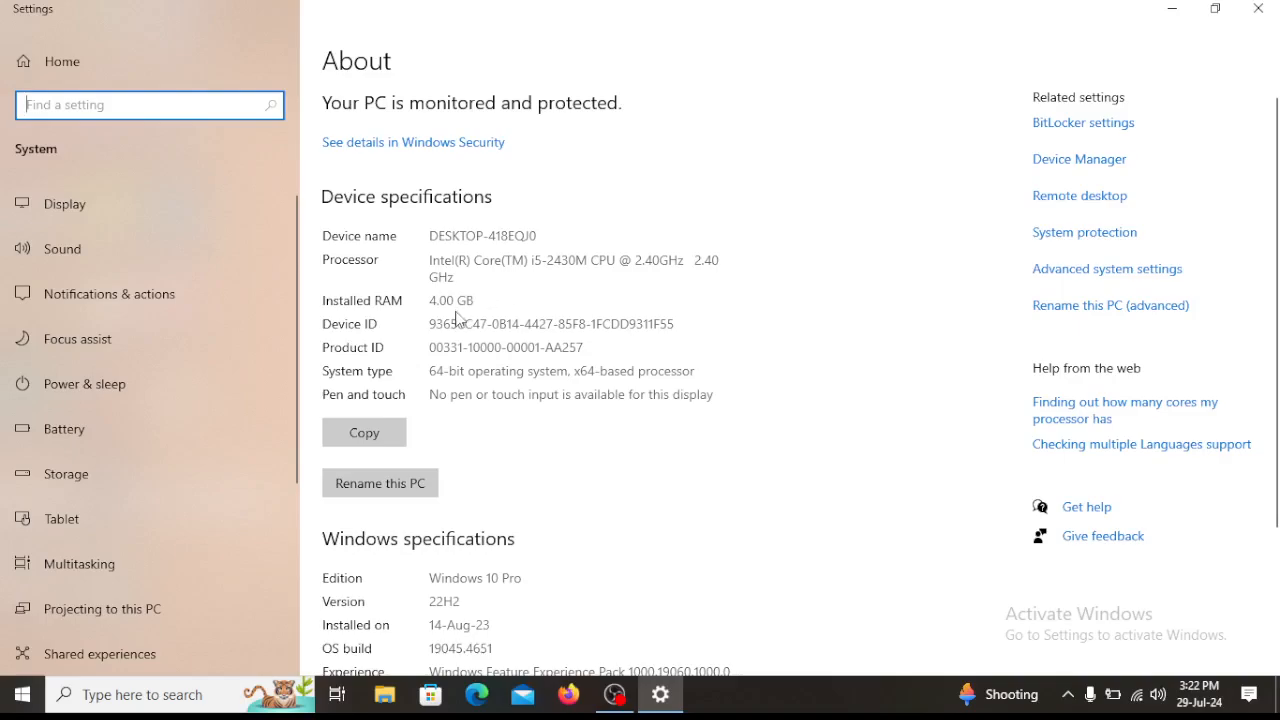
- Check the Windows edition under the PC's Windows specifications and close Settings
{"action": "scroll", "coordinate": [484, 428], "scroll_direction": "down", "scroll_amount": 3}
{"action": "left_click_drag", "start_coordinate": [430, 367], "coordinate": [530, 370]}
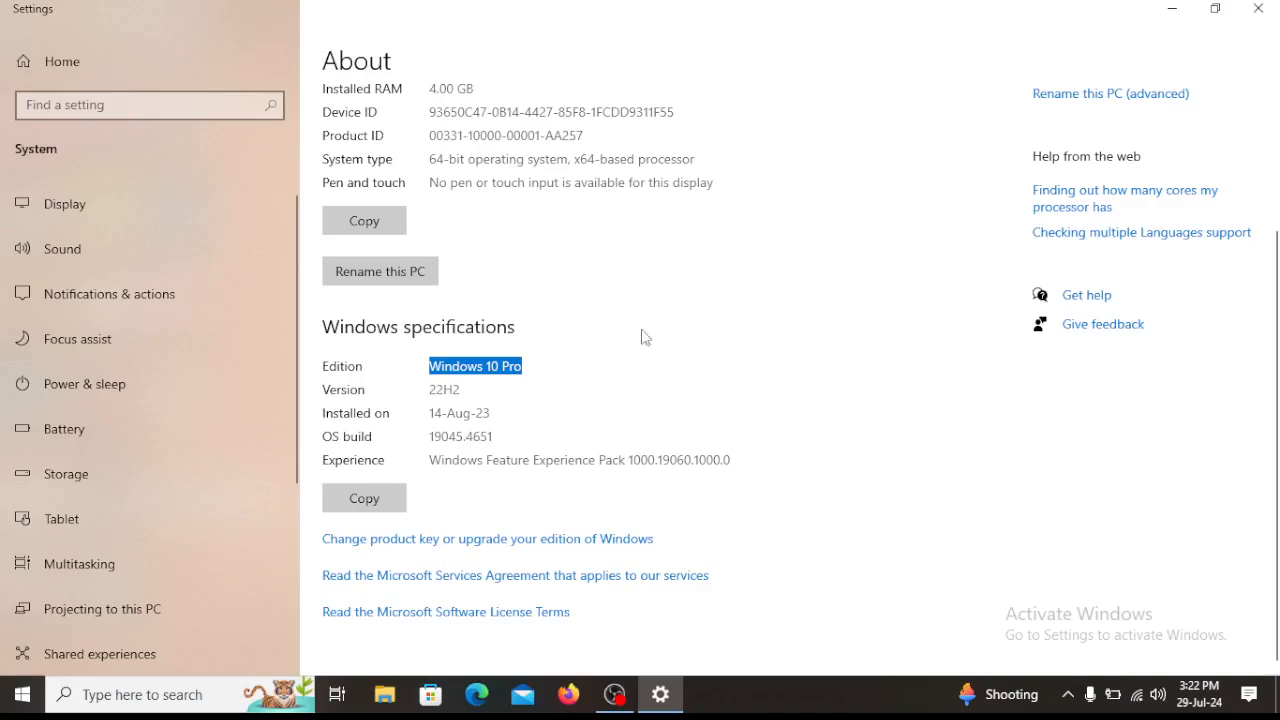
{"action": "left_click", "coordinate": [1257, 8]}
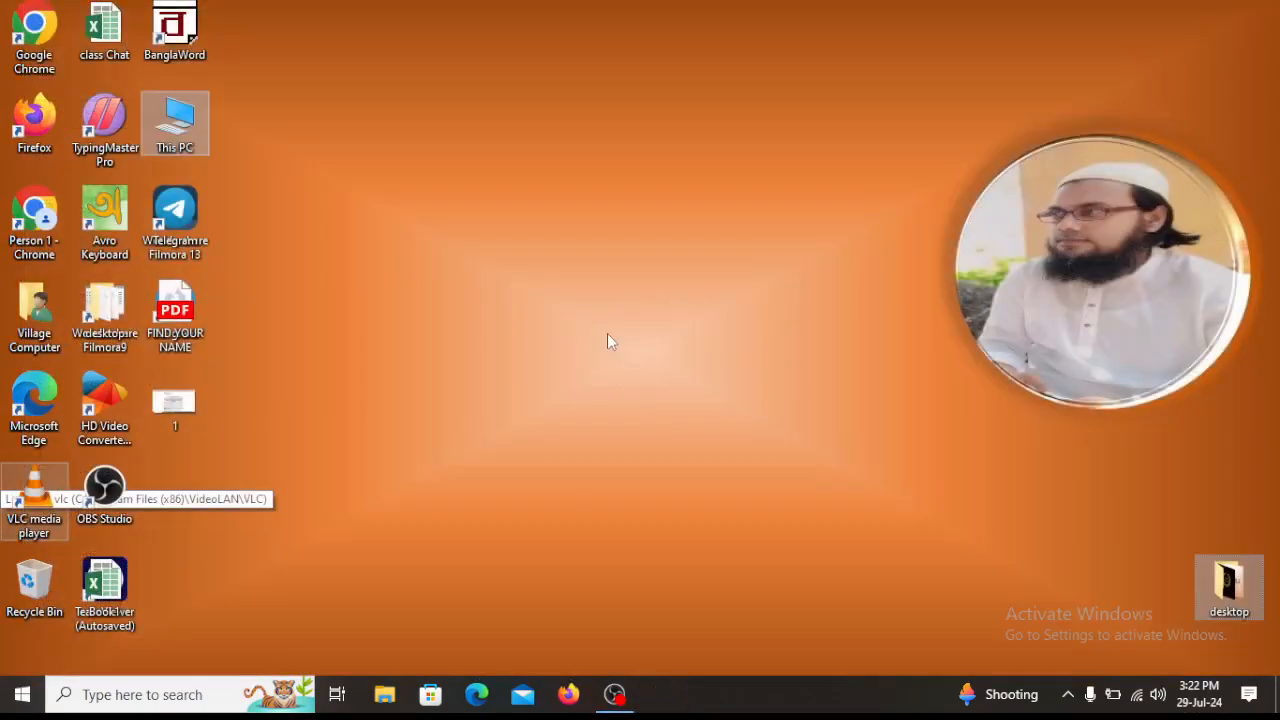
- Search Windows for "paint" and open the Paint app
{"action": "left_click", "coordinate": [165, 700]}
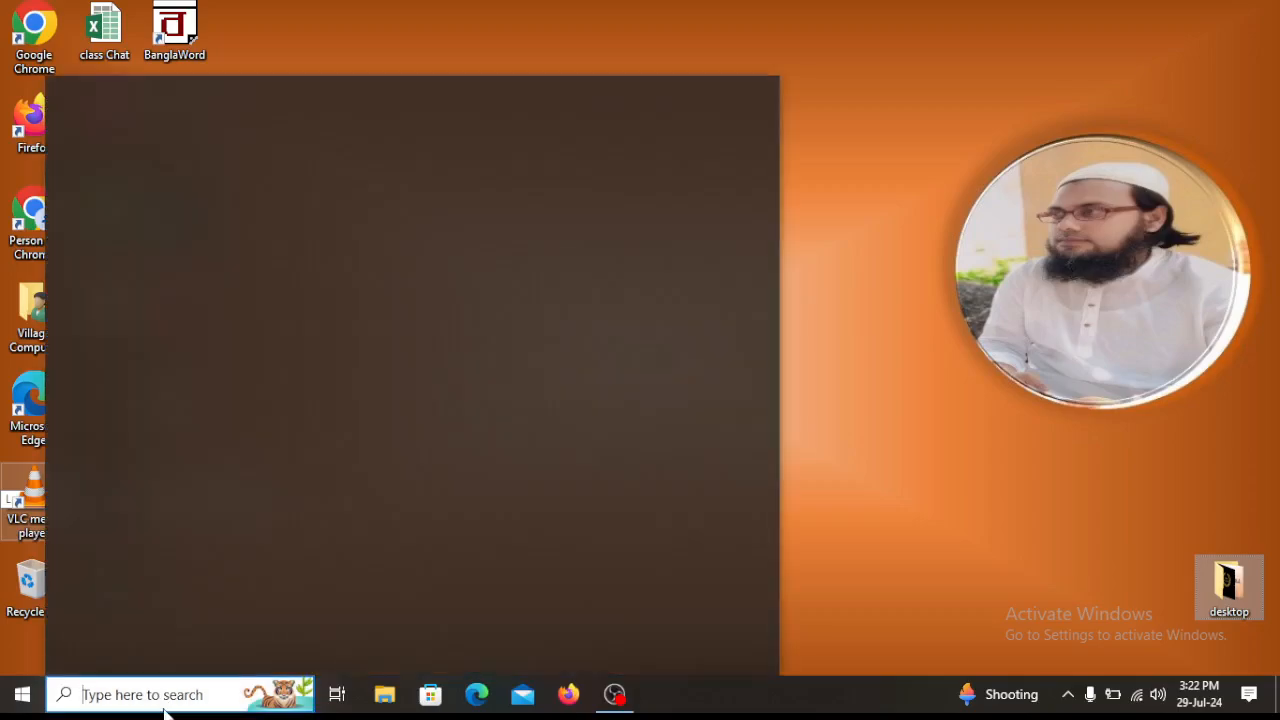
{"action": "type", "text": "pa"}
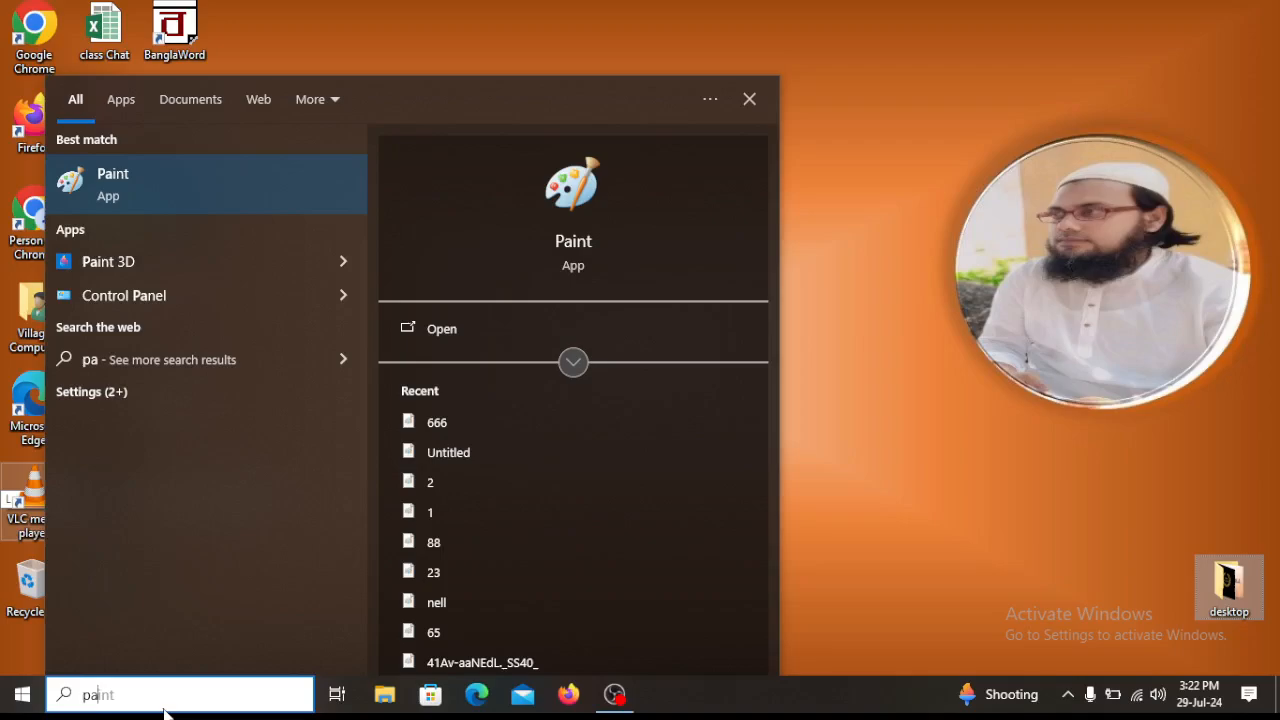
{"action": "type", "text": "int"}
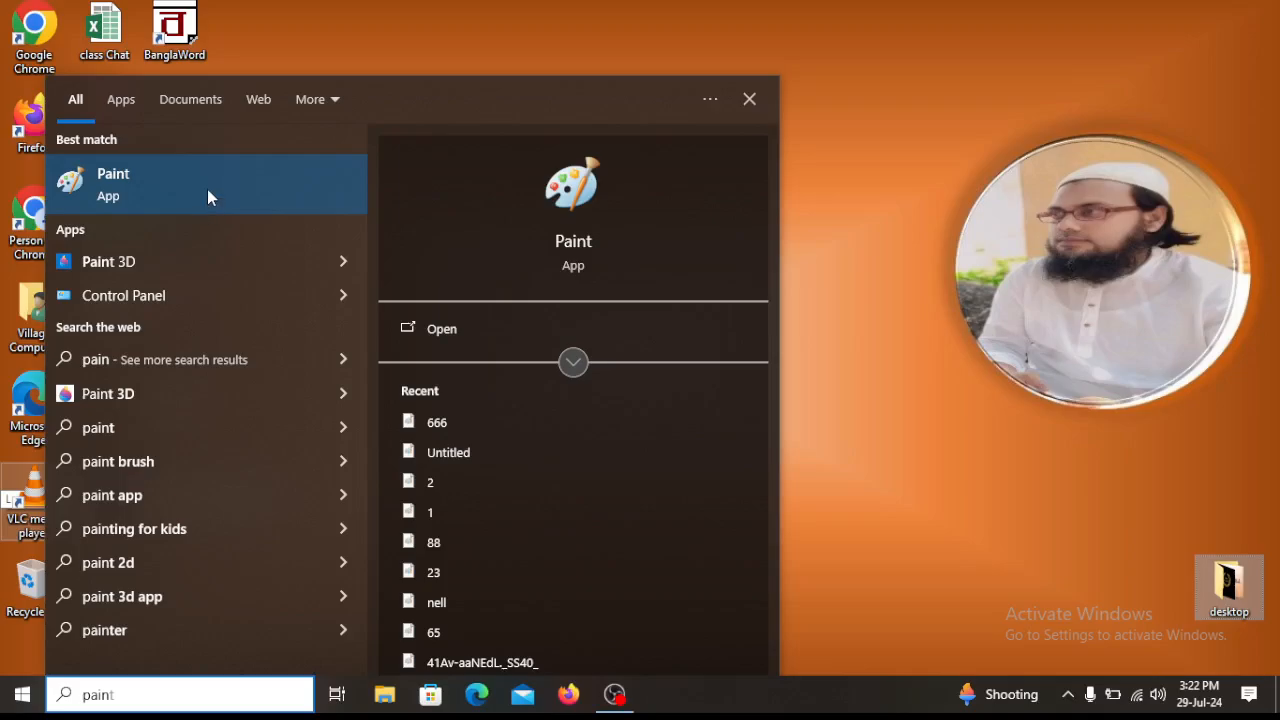
{"action": "left_click", "coordinate": [207, 189]}
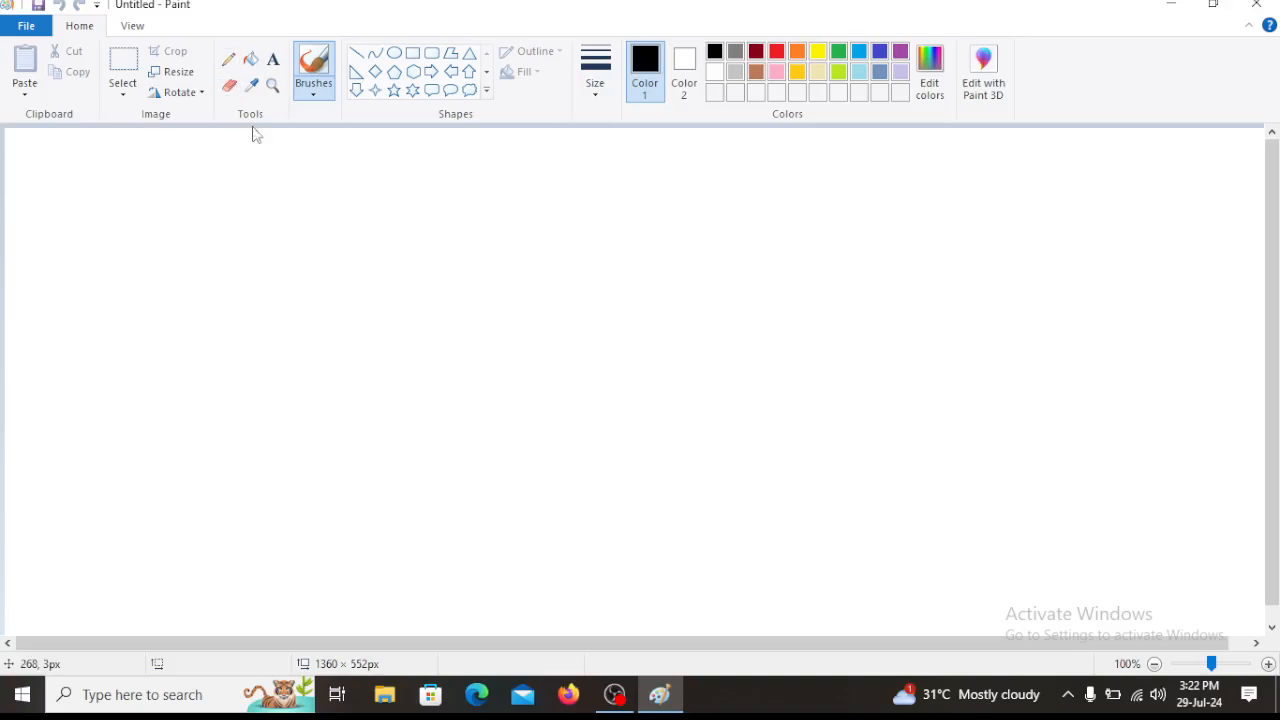
- Sketch four small freehand circles in a row along the upper part of the canvas with the Pencil tool
{"action": "left_click", "coordinate": [229, 62]}
{"action": "mouse_move", "coordinate": [124, 180]}
{"action": "left_mouse_down"}
{"action": "mouse_move", "coordinate": [107, 182]}
{"action": "mouse_move", "coordinate": [92, 215]}
{"action": "mouse_move", "coordinate": [120, 246]}
{"action": "mouse_move", "coordinate": [157, 240]}
{"action": "mouse_move", "coordinate": [162, 192]}
{"action": "mouse_move", "coordinate": [121, 182]}
{"action": "left_mouse_up"}
{"action": "mouse_move", "coordinate": [258, 177]}
{"action": "left_mouse_down"}
{"action": "mouse_move", "coordinate": [221, 182]}
{"action": "mouse_move", "coordinate": [201, 210]}
{"action": "mouse_move", "coordinate": [223, 247]}
{"action": "mouse_move", "coordinate": [265, 241]}
{"action": "mouse_move", "coordinate": [282, 226]}
{"action": "mouse_move", "coordinate": [266, 174]}
{"action": "left_mouse_up"}
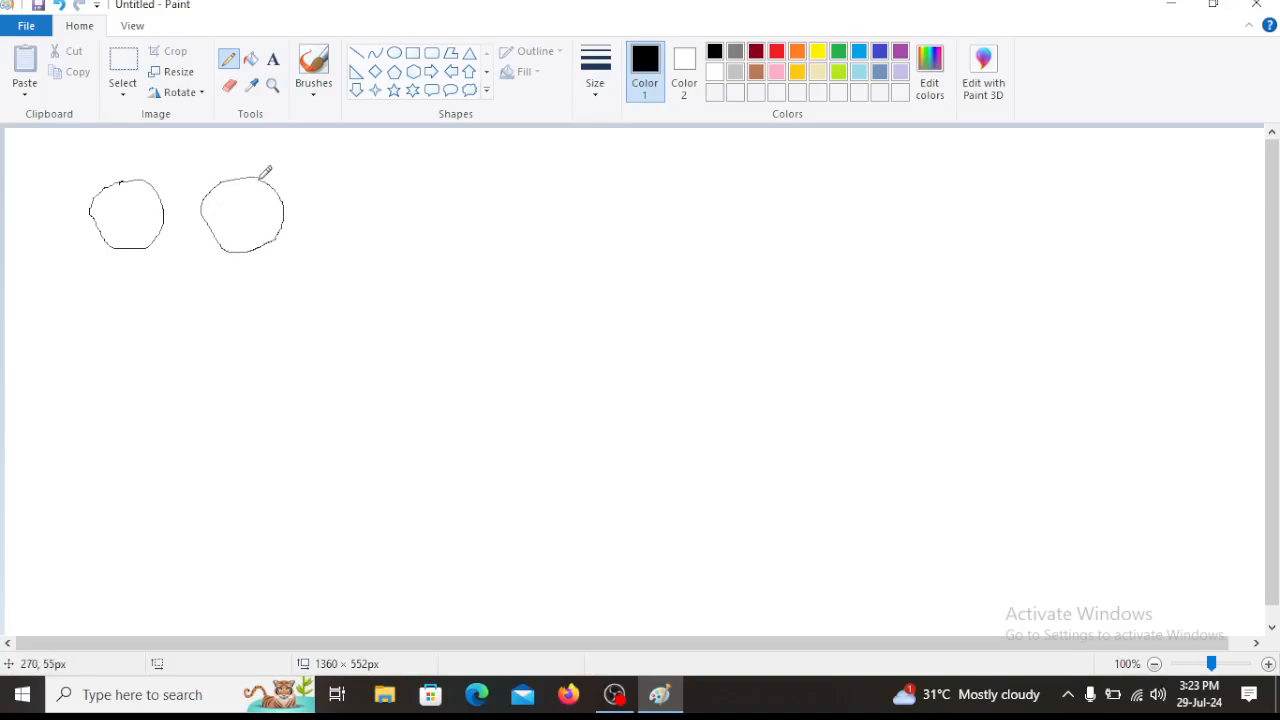
{"action": "mouse_move", "coordinate": [376, 162]}
{"action": "left_mouse_down"}
{"action": "mouse_move", "coordinate": [335, 182]}
{"action": "mouse_move", "coordinate": [335, 220]}
{"action": "mouse_move", "coordinate": [396, 230]}
{"action": "mouse_move", "coordinate": [377, 164]}
{"action": "left_mouse_up"}
{"action": "mouse_move", "coordinate": [488, 149]}
{"action": "left_mouse_down"}
{"action": "mouse_move", "coordinate": [459, 196]}
{"action": "mouse_move", "coordinate": [489, 215]}
{"action": "mouse_move", "coordinate": [519, 211]}
{"action": "mouse_move", "coordinate": [520, 164]}
{"action": "mouse_move", "coordinate": [490, 150]}
{"action": "left_mouse_up"}
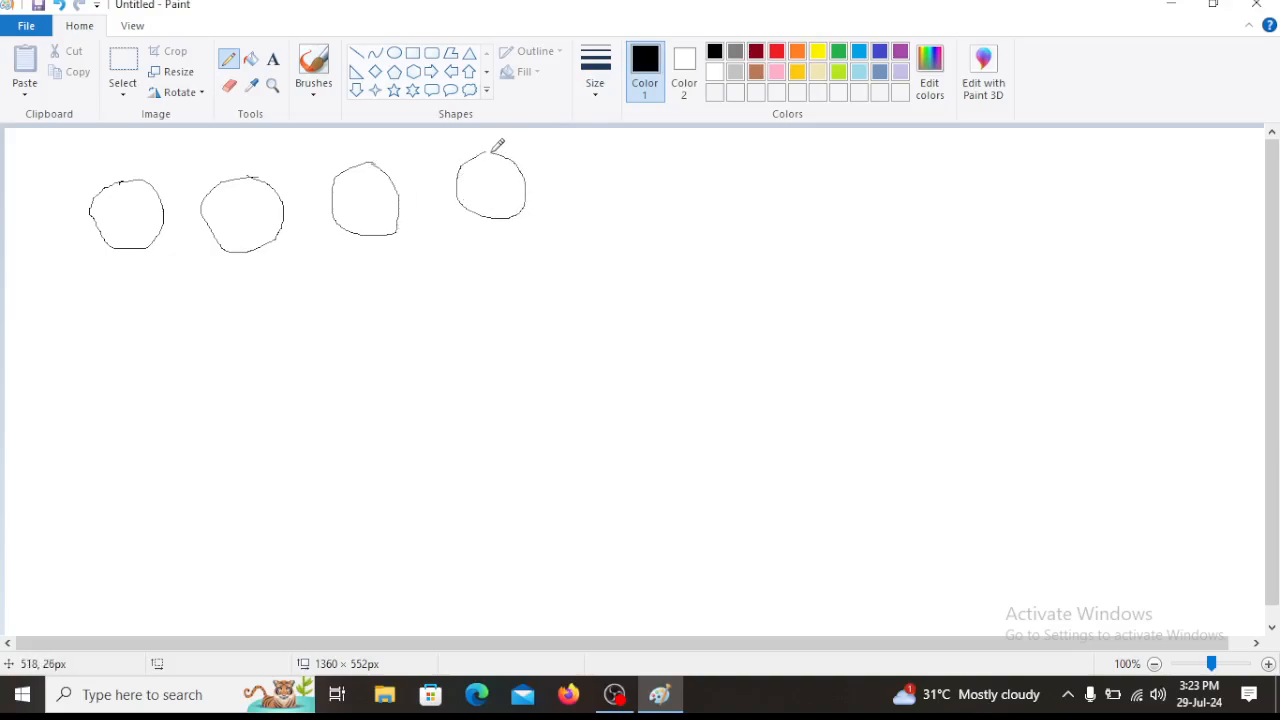
- Sketch four larger irregular closed outlines freehand across the middle and right of the canvas
{"action": "mouse_move", "coordinate": [566, 220]}
{"action": "left_mouse_down"}
{"action": "mouse_move", "coordinate": [438, 292]}
{"action": "mouse_move", "coordinate": [469, 428]}
{"action": "mouse_move", "coordinate": [549, 421]}
{"action": "mouse_move", "coordinate": [564, 377]}
{"action": "mouse_move", "coordinate": [698, 338]}
{"action": "mouse_move", "coordinate": [738, 291]}
{"action": "mouse_move", "coordinate": [728, 242]}
{"action": "mouse_move", "coordinate": [685, 226]}
{"action": "mouse_move", "coordinate": [619, 217]}
{"action": "mouse_move", "coordinate": [482, 244]}
{"action": "left_mouse_up"}
{"action": "mouse_move", "coordinate": [822, 282]}
{"action": "left_mouse_down"}
{"action": "mouse_move", "coordinate": [822, 410]}
{"action": "mouse_move", "coordinate": [861, 364]}
{"action": "mouse_move", "coordinate": [884, 238]}
{"action": "mouse_move", "coordinate": [828, 225]}
{"action": "mouse_move", "coordinate": [842, 335]}
{"action": "left_mouse_up"}
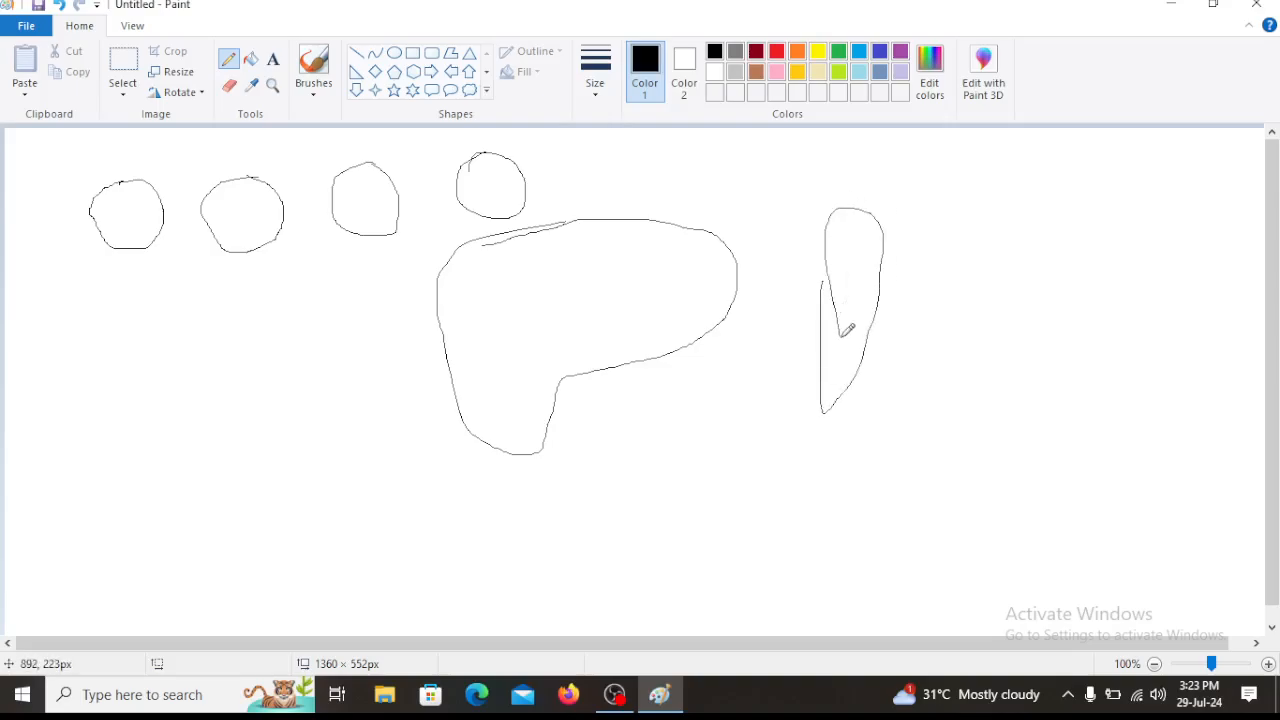
{"action": "mouse_move", "coordinate": [987, 284]}
{"action": "left_mouse_down"}
{"action": "mouse_move", "coordinate": [957, 473]}
{"action": "mouse_move", "coordinate": [1034, 309]}
{"action": "mouse_move", "coordinate": [965, 288]}
{"action": "mouse_move", "coordinate": [924, 315]}
{"action": "left_mouse_up"}
{"action": "mouse_move", "coordinate": [548, 424]}
{"action": "left_mouse_down"}
{"action": "mouse_move", "coordinate": [661, 563]}
{"action": "mouse_move", "coordinate": [726, 389]}
{"action": "mouse_move", "coordinate": [530, 474]}
{"action": "left_mouse_up"}
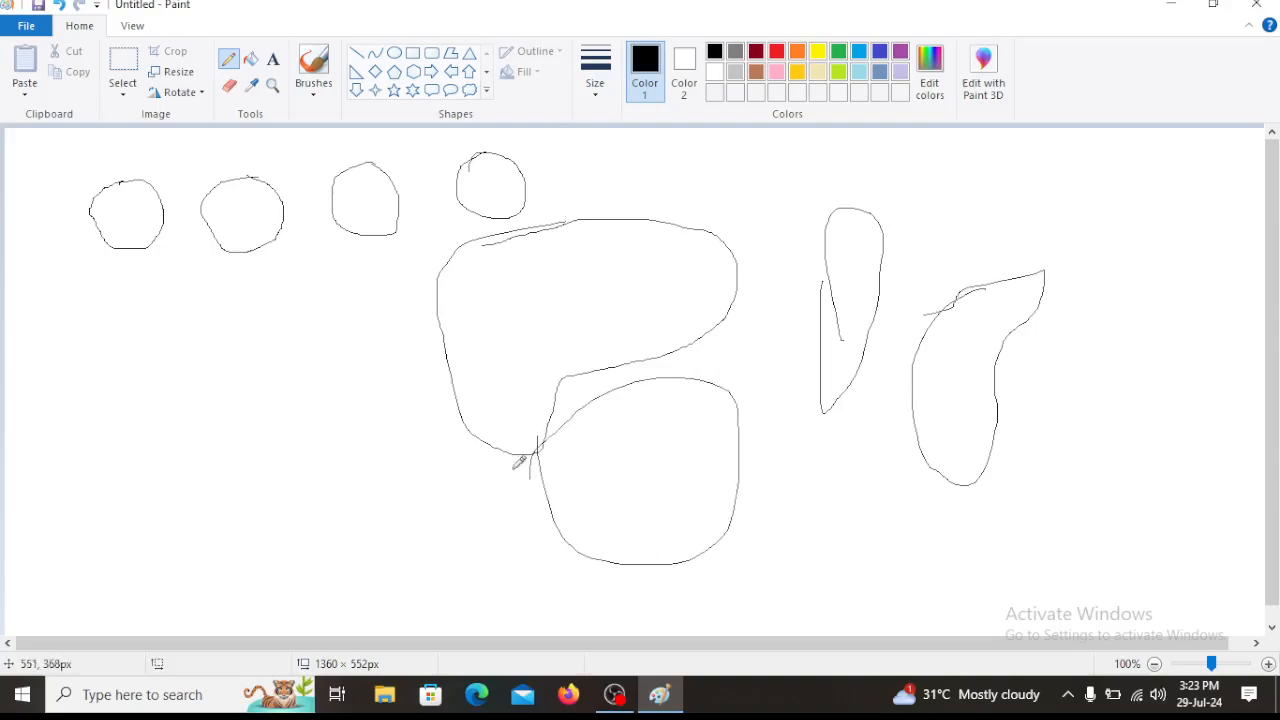
- Sketch five more small freehand circles: three below the first row, one lower left and one lower right of the large outlines
{"action": "mouse_move", "coordinate": [122, 285]}
{"action": "left_mouse_down"}
{"action": "mouse_move", "coordinate": [92, 302]}
{"action": "mouse_move", "coordinate": [77, 347]}
{"action": "mouse_move", "coordinate": [98, 374]}
{"action": "mouse_move", "coordinate": [129, 370]}
{"action": "mouse_move", "coordinate": [136, 285]}
{"action": "left_mouse_up"}
{"action": "mouse_move", "coordinate": [230, 298]}
{"action": "left_mouse_down"}
{"action": "mouse_move", "coordinate": [187, 366]}
{"action": "mouse_move", "coordinate": [212, 379]}
{"action": "mouse_move", "coordinate": [256, 367]}
{"action": "mouse_move", "coordinate": [239, 294]}
{"action": "left_mouse_up"}
{"action": "mouse_move", "coordinate": [354, 290]}
{"action": "left_mouse_down"}
{"action": "mouse_move", "coordinate": [311, 321]}
{"action": "mouse_move", "coordinate": [314, 351]}
{"action": "mouse_move", "coordinate": [368, 351]}
{"action": "mouse_move", "coordinate": [354, 291]}
{"action": "left_mouse_up"}
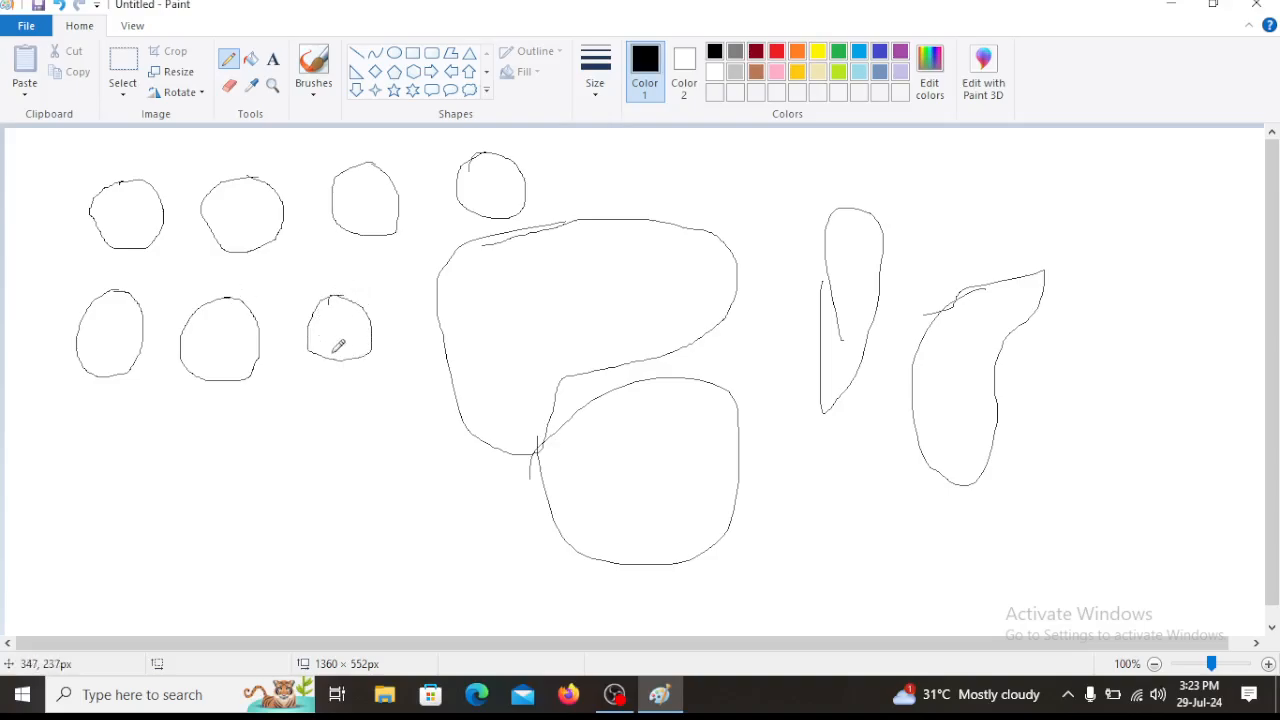
{"action": "mouse_move", "coordinate": [265, 427]}
{"action": "left_mouse_down"}
{"action": "mouse_move", "coordinate": [334, 510]}
{"action": "mouse_move", "coordinate": [353, 484]}
{"action": "mouse_move", "coordinate": [337, 448]}
{"action": "mouse_move", "coordinate": [269, 424]}
{"action": "left_mouse_up"}
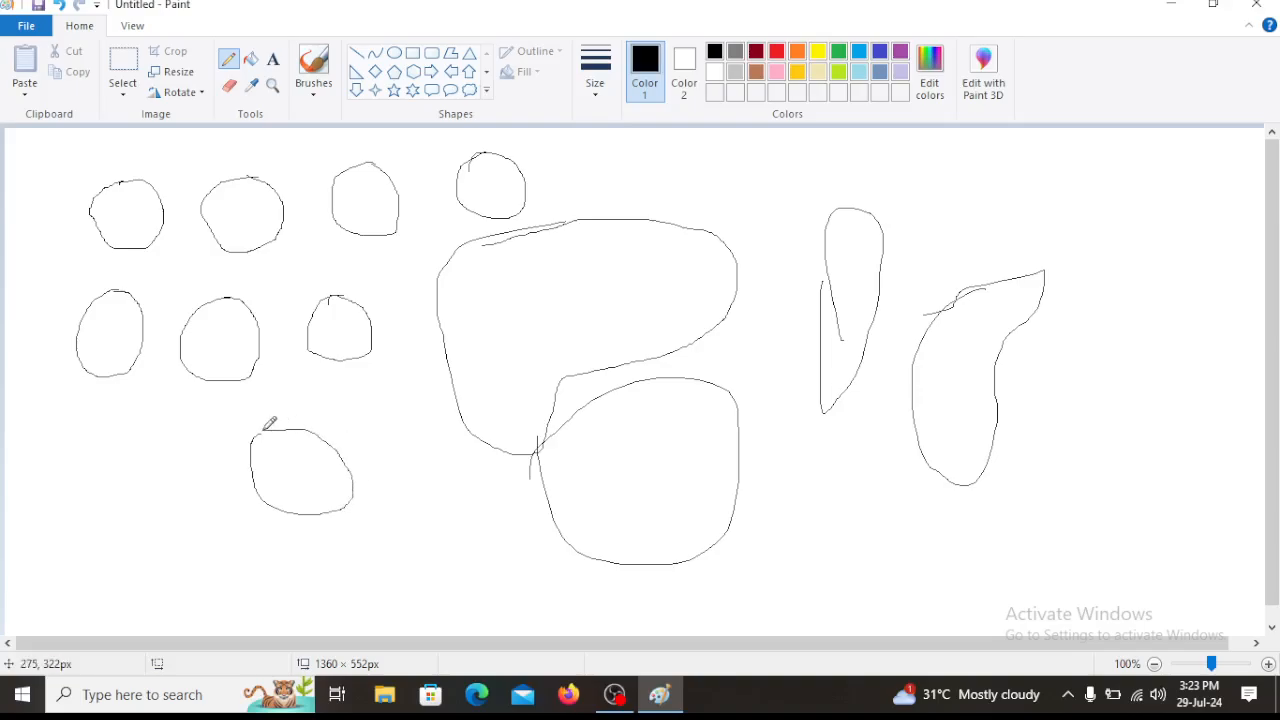
{"action": "mouse_move", "coordinate": [830, 459]}
{"action": "left_mouse_down"}
{"action": "mouse_move", "coordinate": [807, 480]}
{"action": "mouse_move", "coordinate": [841, 518]}
{"action": "mouse_move", "coordinate": [884, 516]}
{"action": "mouse_move", "coordinate": [867, 463]}
{"action": "mouse_move", "coordinate": [826, 462]}
{"action": "left_mouse_up"}
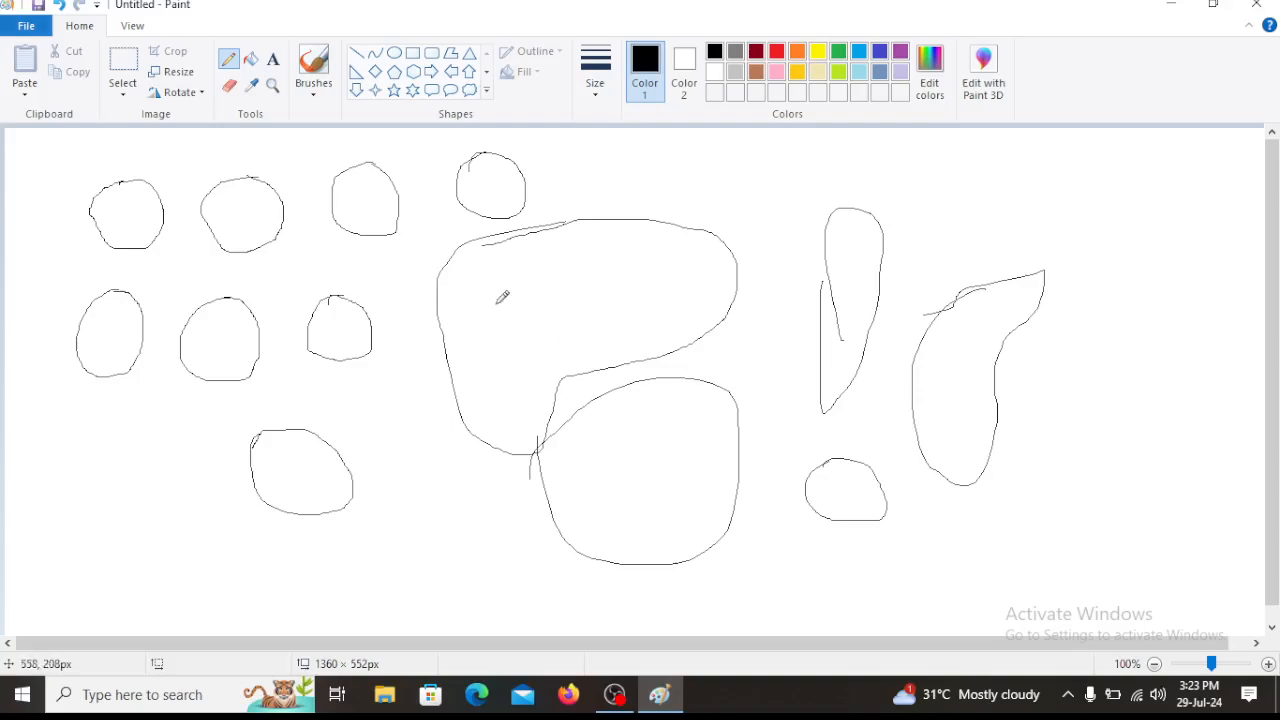
{"action": "left_click", "coordinate": [28, 27]}
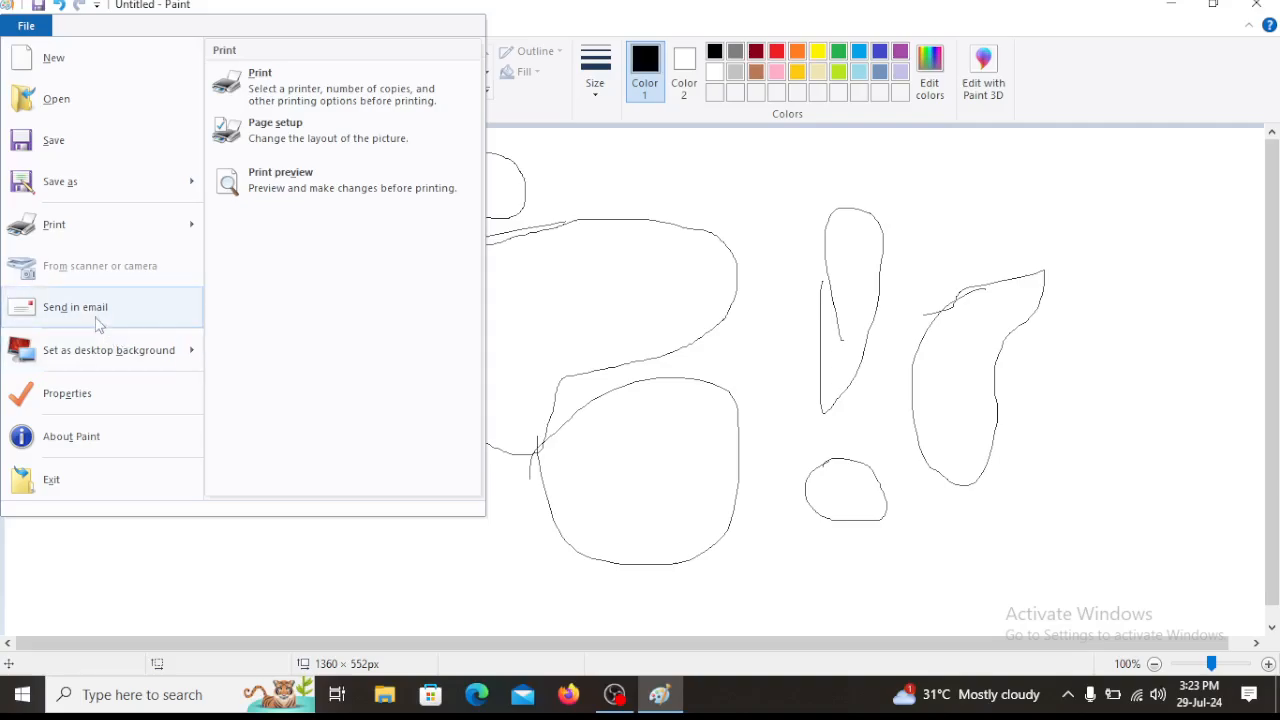
{"action": "mouse_move", "coordinate": [30, 373]}
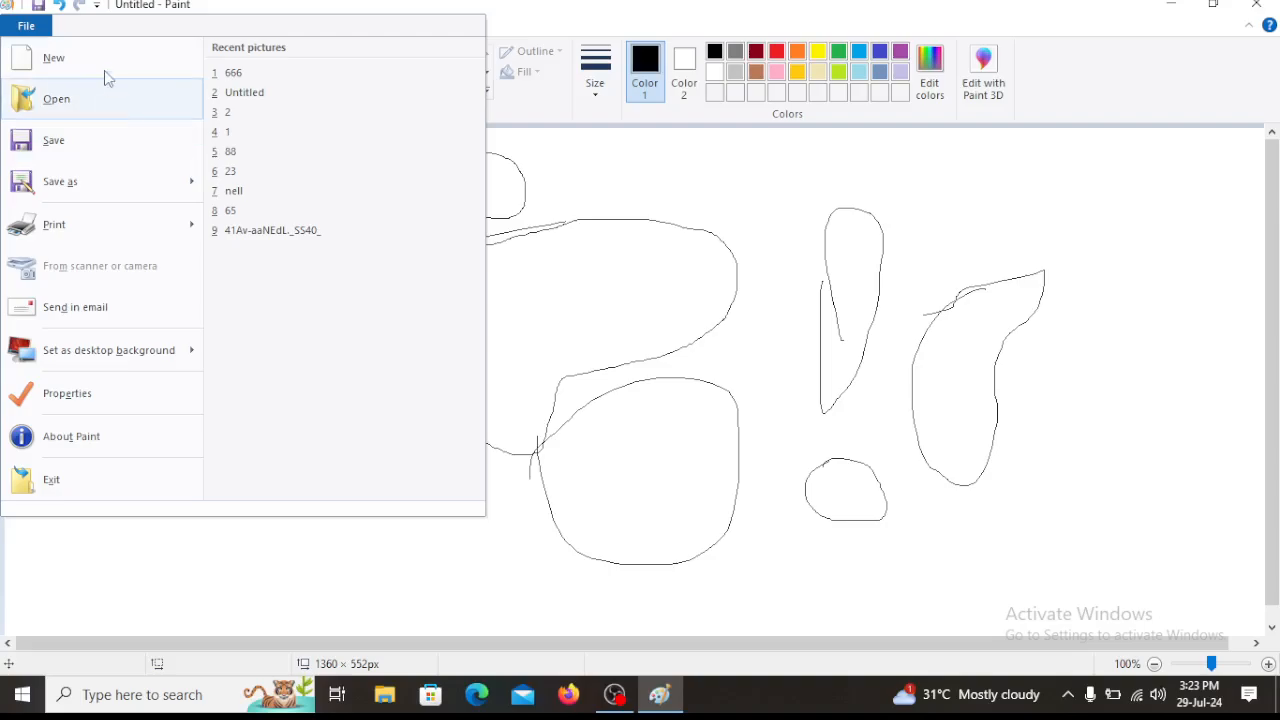
{"action": "left_click", "coordinate": [735, 250]}
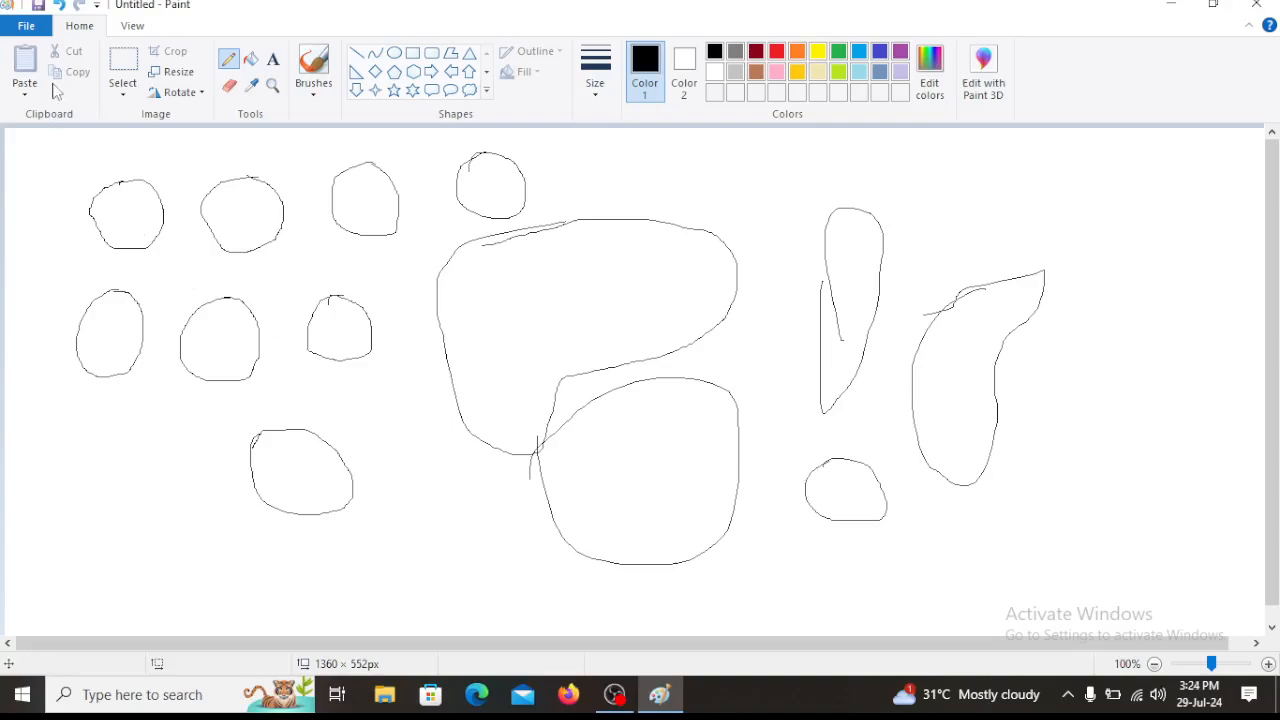
- Start a new blank picture and discard the unsaved pencil drawing
{"action": "left_click", "coordinate": [40, 27]}
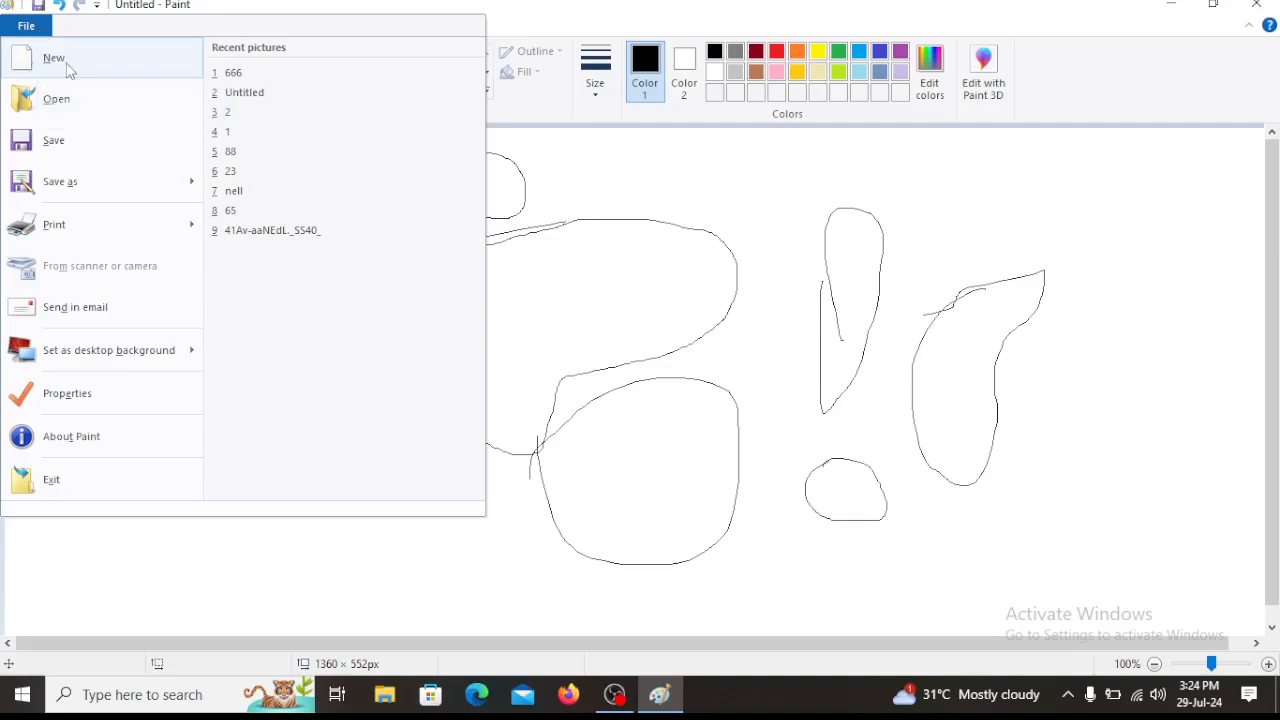
{"action": "left_click", "coordinate": [55, 60]}
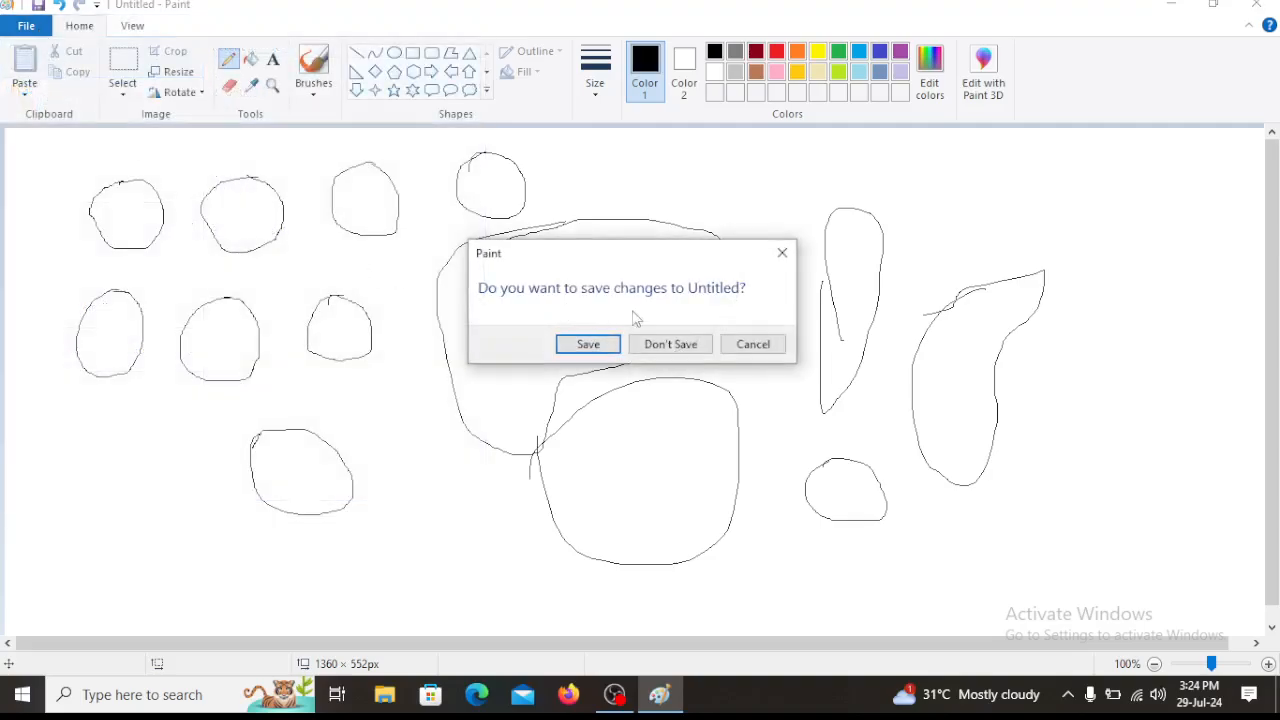
{"action": "left_click_drag", "start_coordinate": [606, 256], "coordinate": [670, 268]}
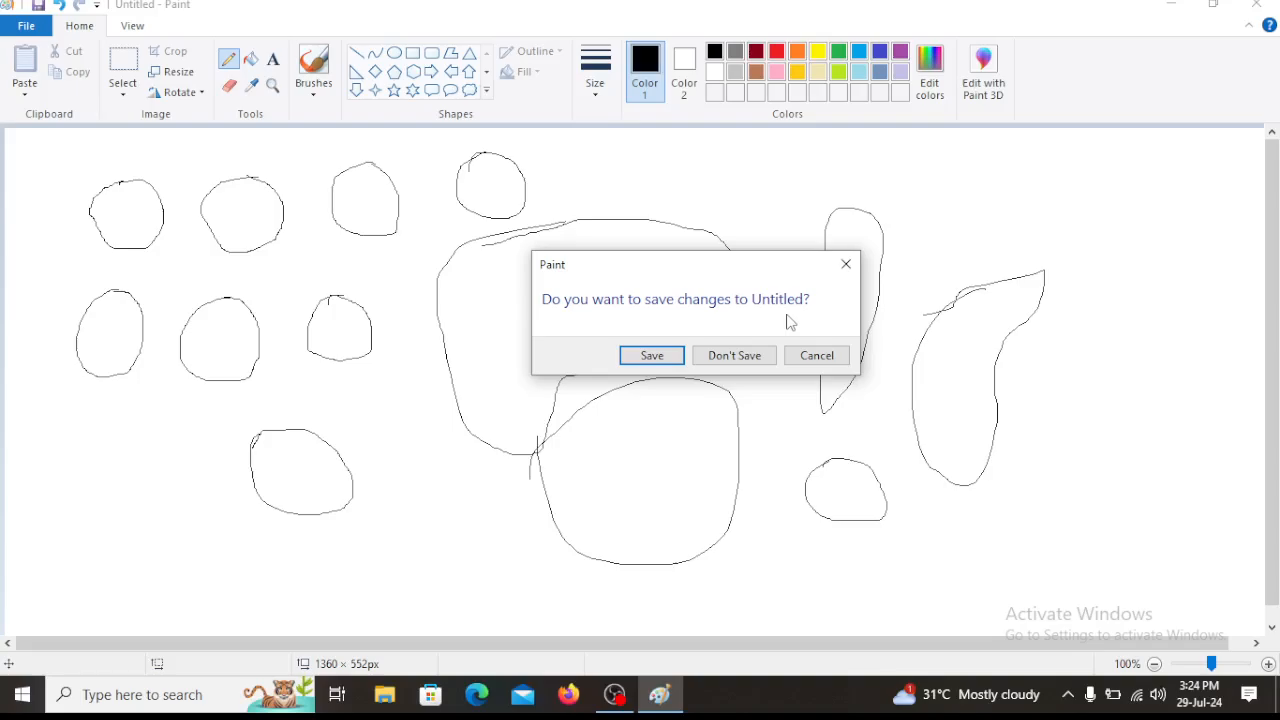
{"action": "left_click_drag", "start_coordinate": [704, 278], "coordinate": [559, 309]}
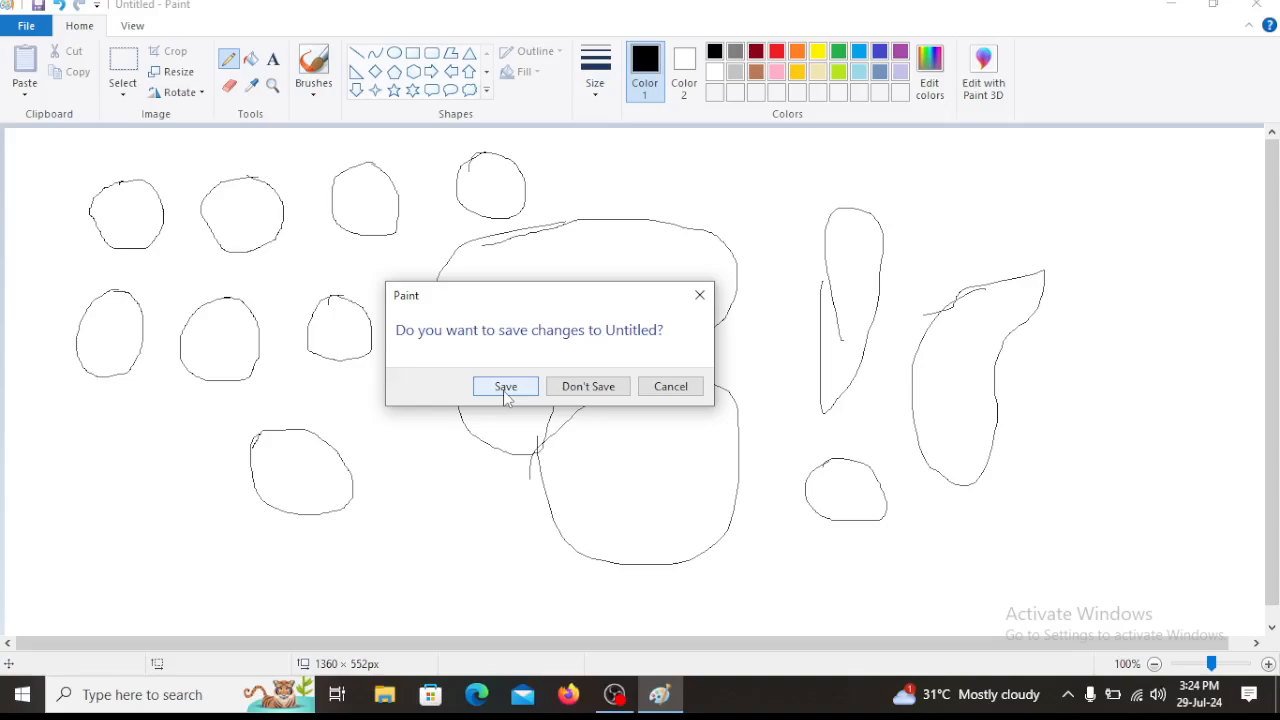
{"action": "left_click", "coordinate": [599, 393]}
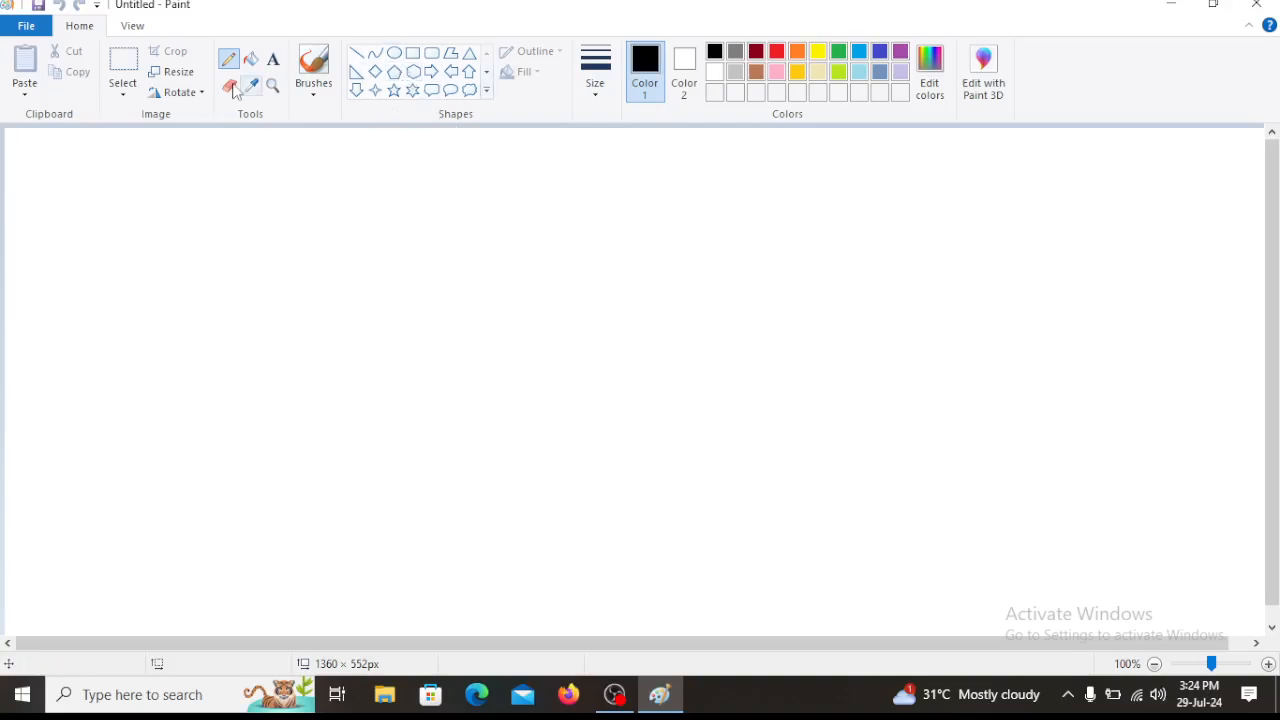
- Draw a row of six separate ellipses across the upper part of the canvas with the Oval shape
{"action": "left_click", "coordinate": [397, 57]}
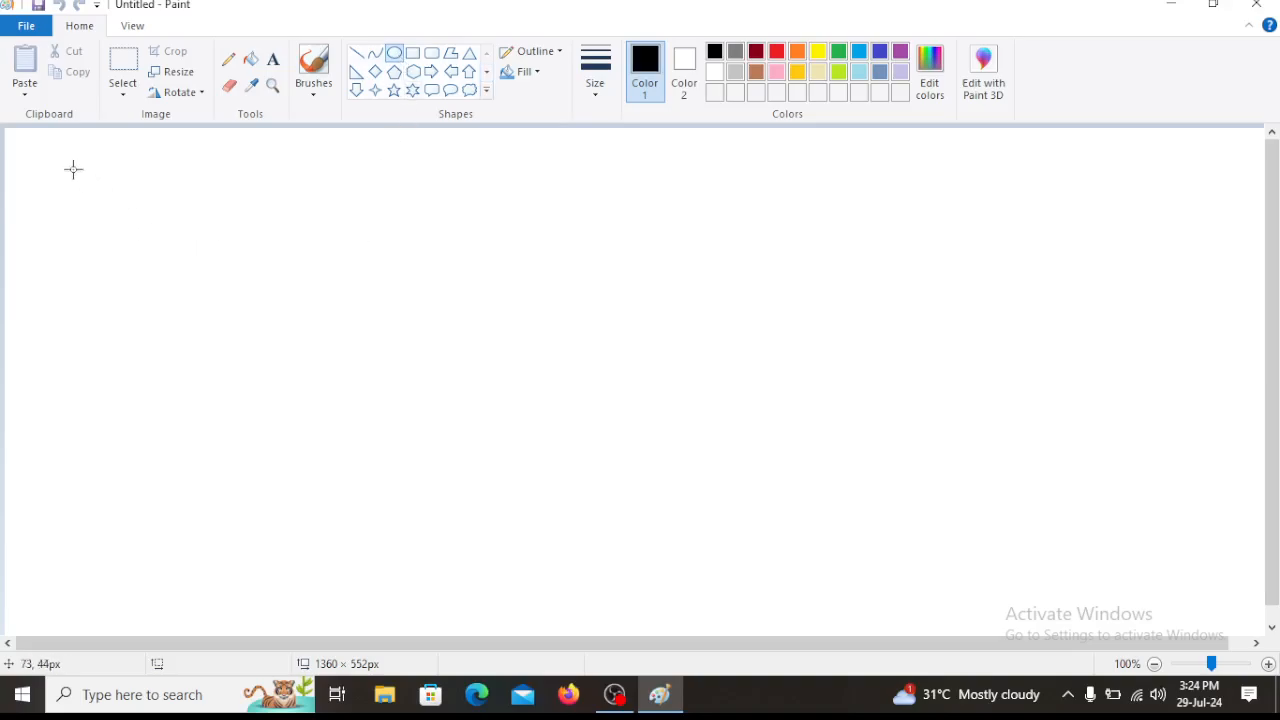
{"action": "left_click_drag", "start_coordinate": [73, 169], "coordinate": [178, 269]}
{"action": "left_click_drag", "start_coordinate": [249, 166], "coordinate": [385, 267]}
{"action": "left_click_drag", "start_coordinate": [481, 166], "coordinate": [607, 268]}
{"action": "left_click_drag", "start_coordinate": [673, 177], "coordinate": [797, 273]}
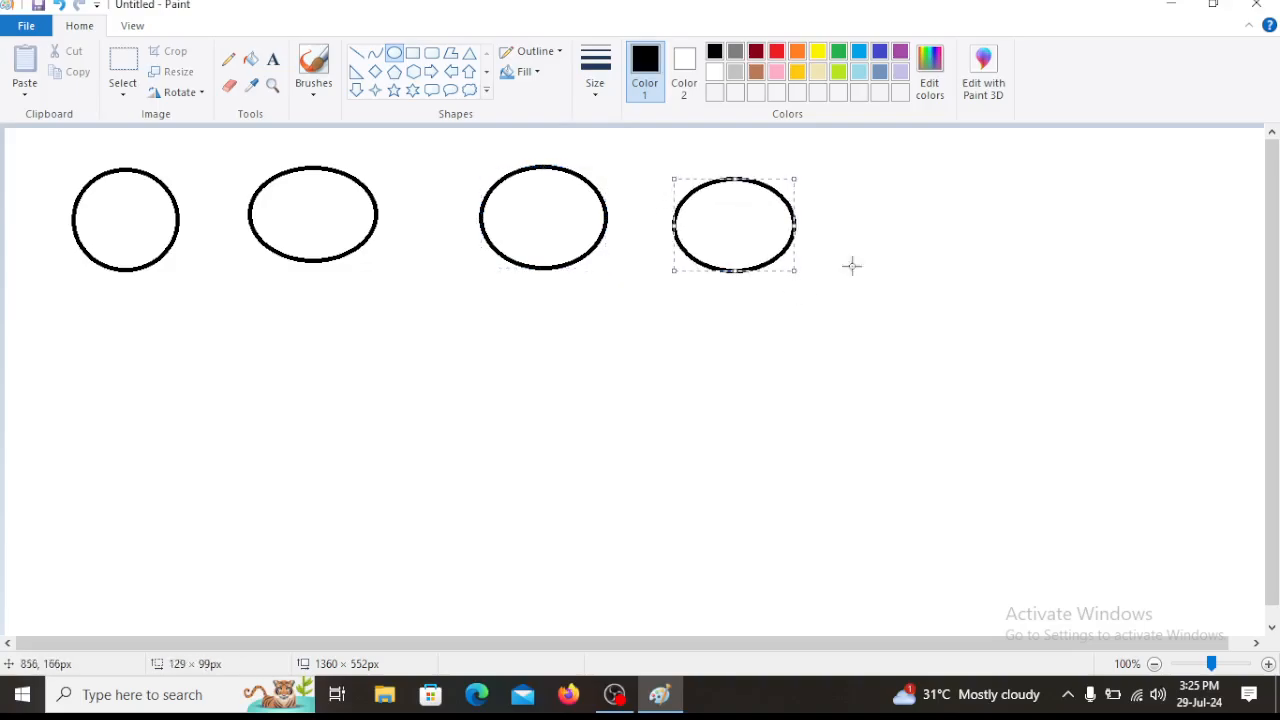
{"action": "left_click_drag", "start_coordinate": [886, 189], "coordinate": [1006, 291]}
{"action": "left_click_drag", "start_coordinate": [1080, 205], "coordinate": [1167, 290]}
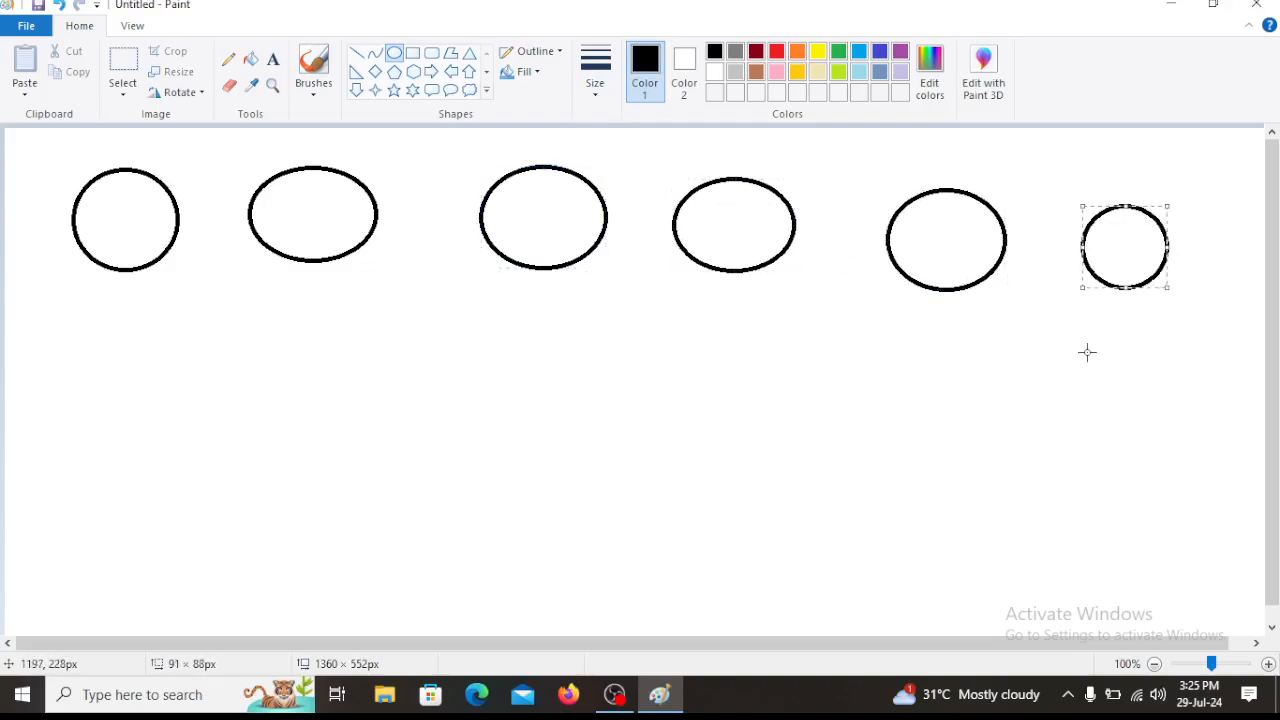
- Draw a second row of six ellipses of varying sizes across the middle of the canvas
{"action": "mouse_move", "coordinate": [157, 341]}
{"action": "left_mouse_down"}
{"action": "mouse_move", "coordinate": [256, 419]}
{"action": "mouse_move", "coordinate": [288, 426]}
{"action": "left_mouse_up"}
{"action": "mouse_move", "coordinate": [346, 343]}
{"action": "left_mouse_down"}
{"action": "mouse_move", "coordinate": [408, 420]}
{"action": "mouse_move", "coordinate": [430, 423]}
{"action": "left_mouse_up"}
{"action": "mouse_move", "coordinate": [513, 340]}
{"action": "left_mouse_down"}
{"action": "mouse_move", "coordinate": [599, 409]}
{"action": "mouse_move", "coordinate": [627, 411]}
{"action": "left_mouse_up"}
{"action": "left_click_drag", "start_coordinate": [689, 328], "coordinate": [767, 394]}
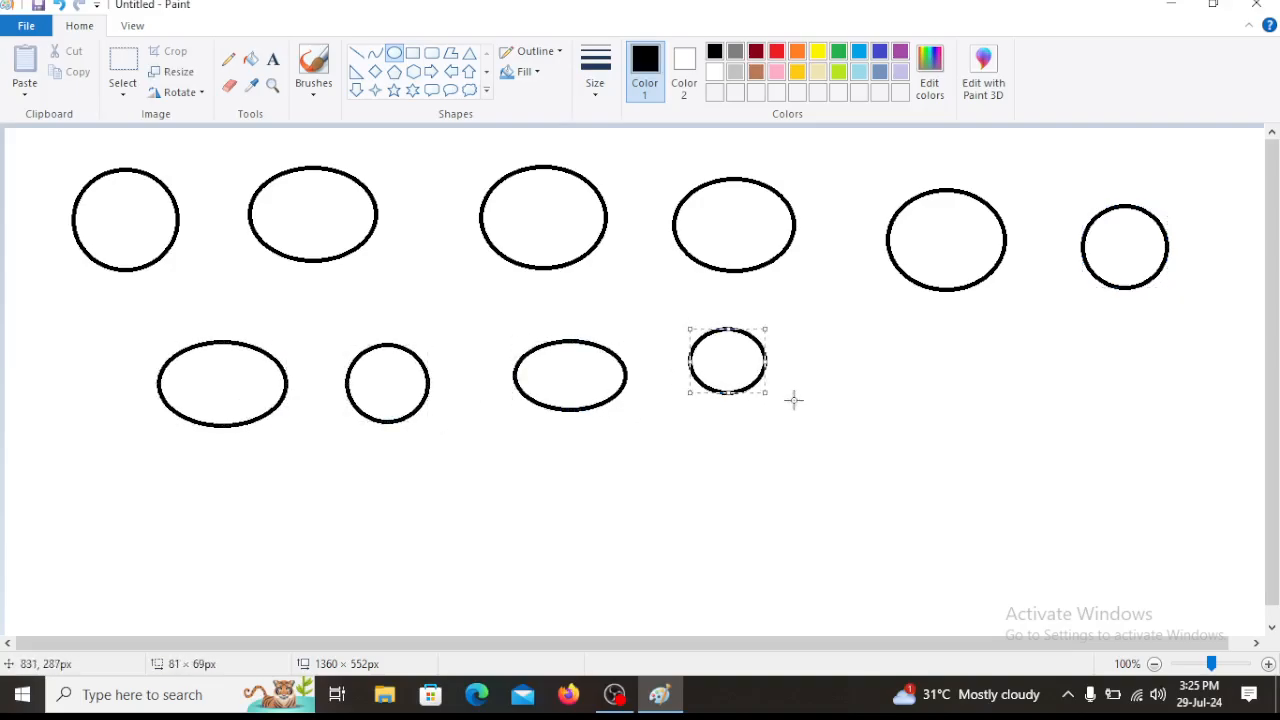
{"action": "mouse_move", "coordinate": [836, 344]}
{"action": "left_mouse_down"}
{"action": "mouse_move", "coordinate": [967, 457]}
{"action": "mouse_move", "coordinate": [980, 452]}
{"action": "left_mouse_up"}
{"action": "left_click_drag", "start_coordinate": [1081, 367], "coordinate": [1166, 457]}
- Draw a third row of seven ellipses along the lower canvas and add a narrow one at the start of the middle row
{"action": "left_click_drag", "start_coordinate": [620, 457], "coordinate": [737, 558]}
{"action": "left_click_drag", "start_coordinate": [461, 486], "coordinate": [582, 598]}
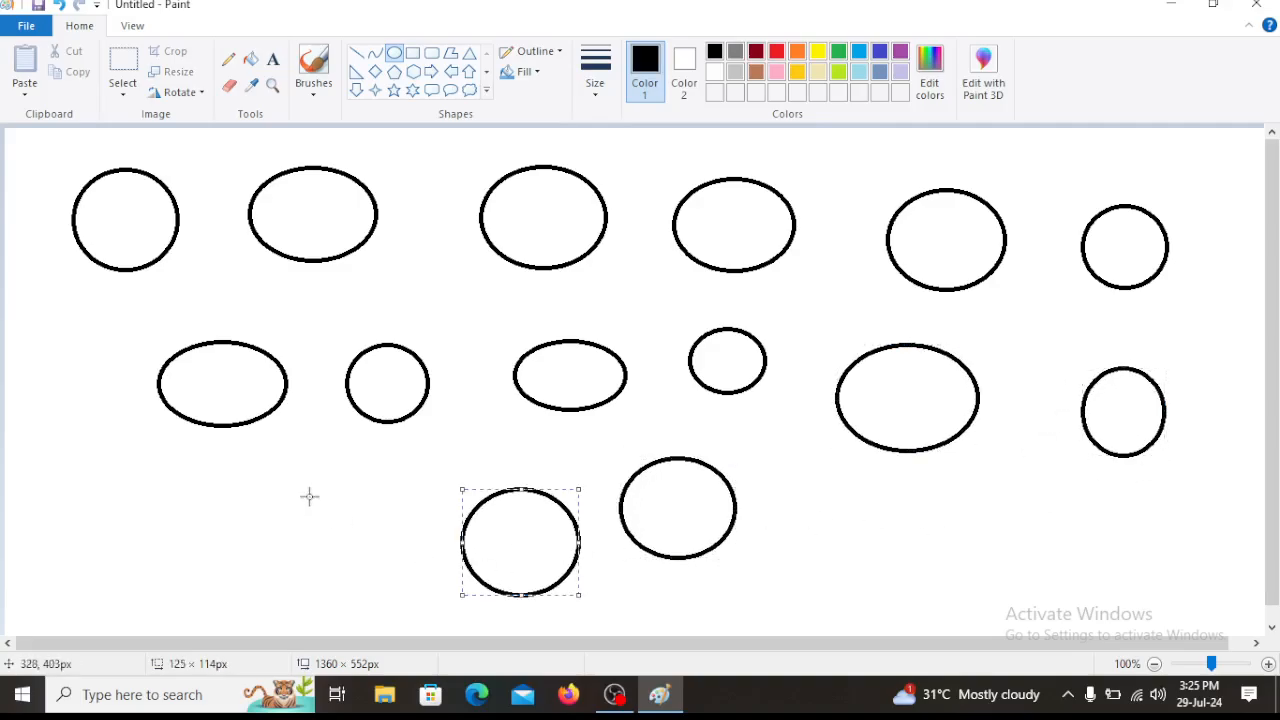
{"action": "left_click_drag", "start_coordinate": [304, 486], "coordinate": [379, 588]}
{"action": "left_click_drag", "start_coordinate": [98, 491], "coordinate": [185, 588]}
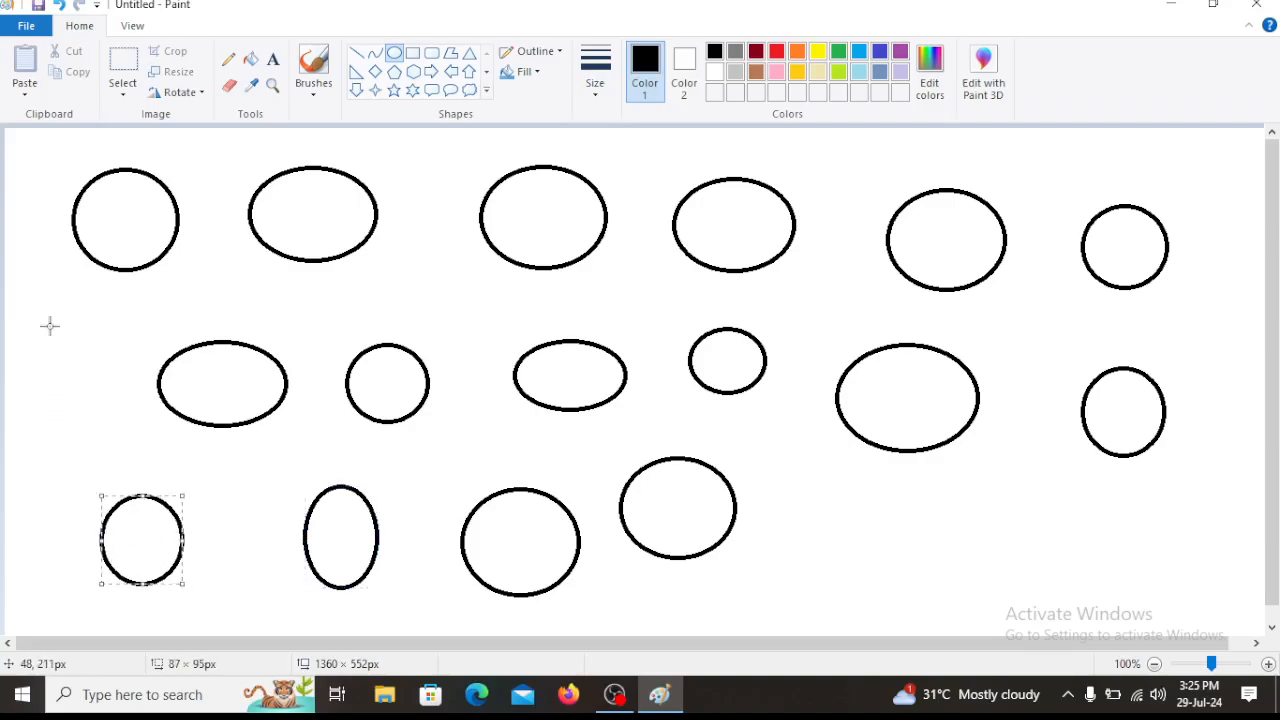
{"action": "left_click_drag", "start_coordinate": [48, 325], "coordinate": [115, 414]}
{"action": "mouse_move", "coordinate": [807, 485]}
{"action": "left_mouse_down"}
{"action": "mouse_move", "coordinate": [837, 531]}
{"action": "mouse_move", "coordinate": [915, 576]}
{"action": "left_mouse_up"}
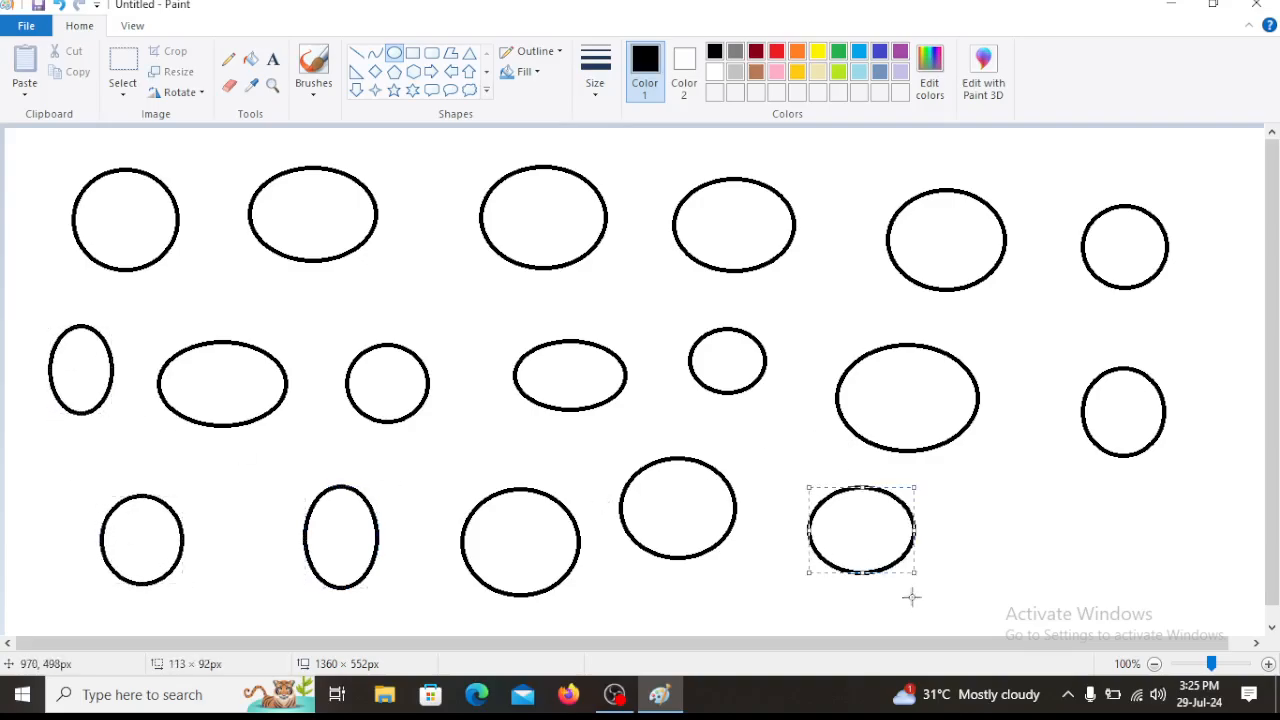
{"action": "left_click_drag", "start_coordinate": [1017, 507], "coordinate": [1113, 587]}
{"action": "left_click_drag", "start_coordinate": [1172, 510], "coordinate": [1223, 575]}
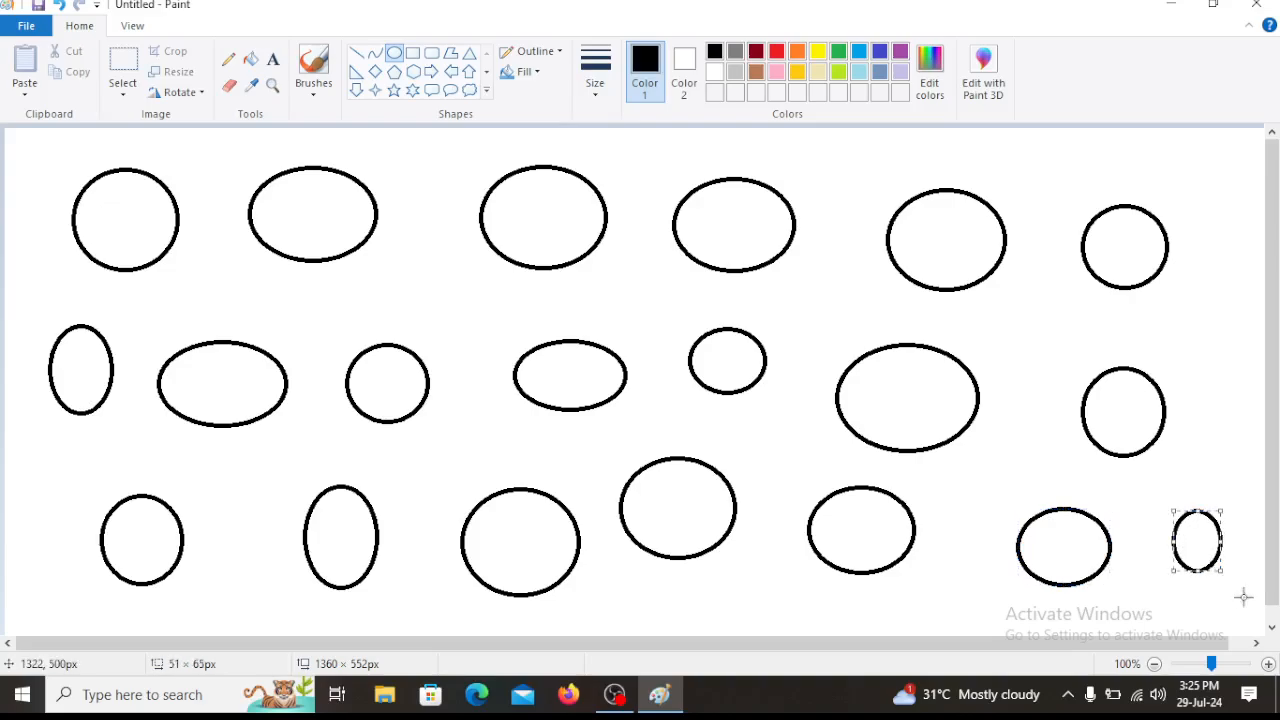
- Start another new blank picture without saving the ellipse drawing
{"action": "left_click", "coordinate": [26, 25]}
{"action": "left_click", "coordinate": [52, 60]}
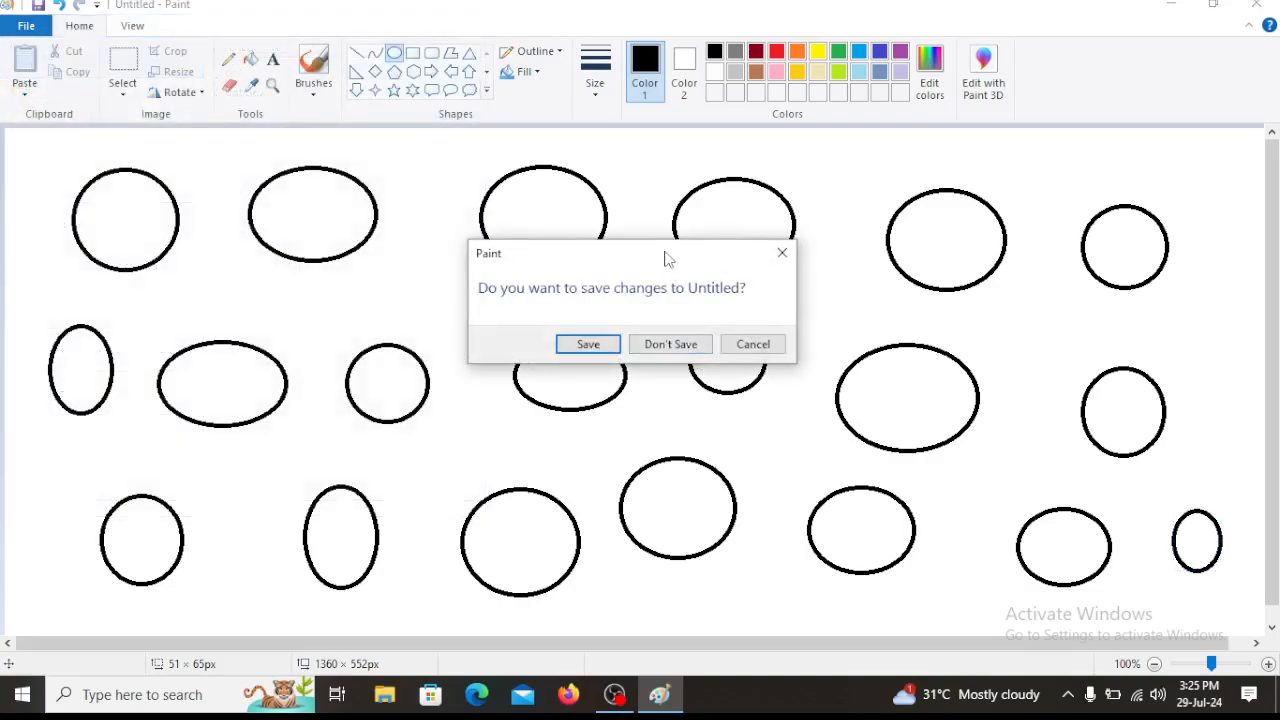
{"action": "left_click_drag", "start_coordinate": [665, 258], "coordinate": [645, 383]}
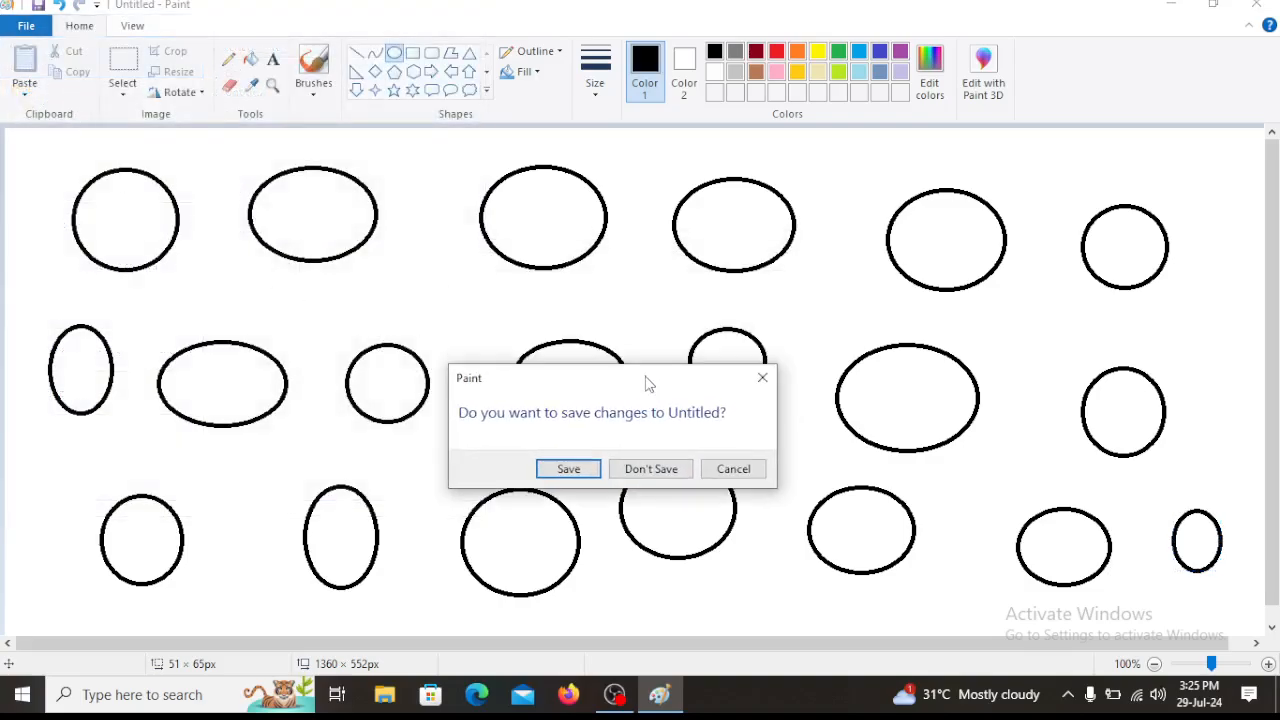
{"action": "left_click", "coordinate": [672, 472]}
- Draw a large circle of about 471 × 453 px in the middle of the canvas using the Oval shape with the thinnest outline
{"action": "left_click", "coordinate": [397, 55]}
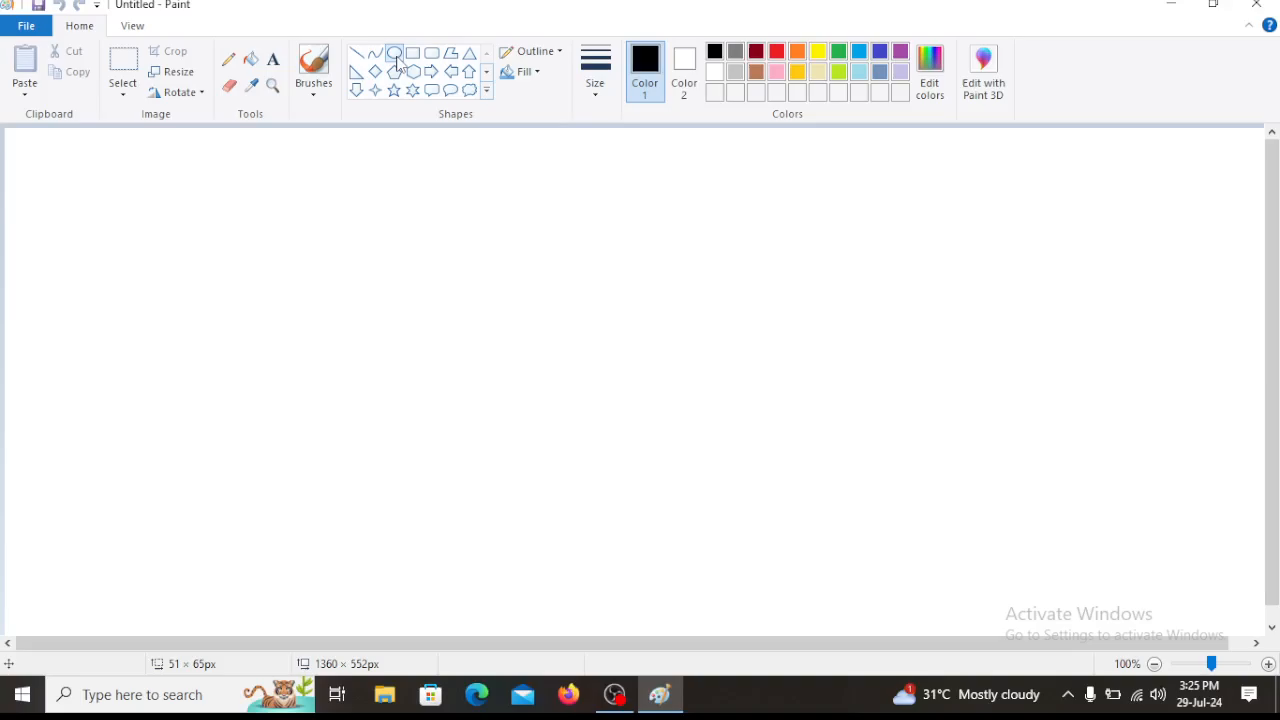
{"action": "left_click", "coordinate": [604, 90]}
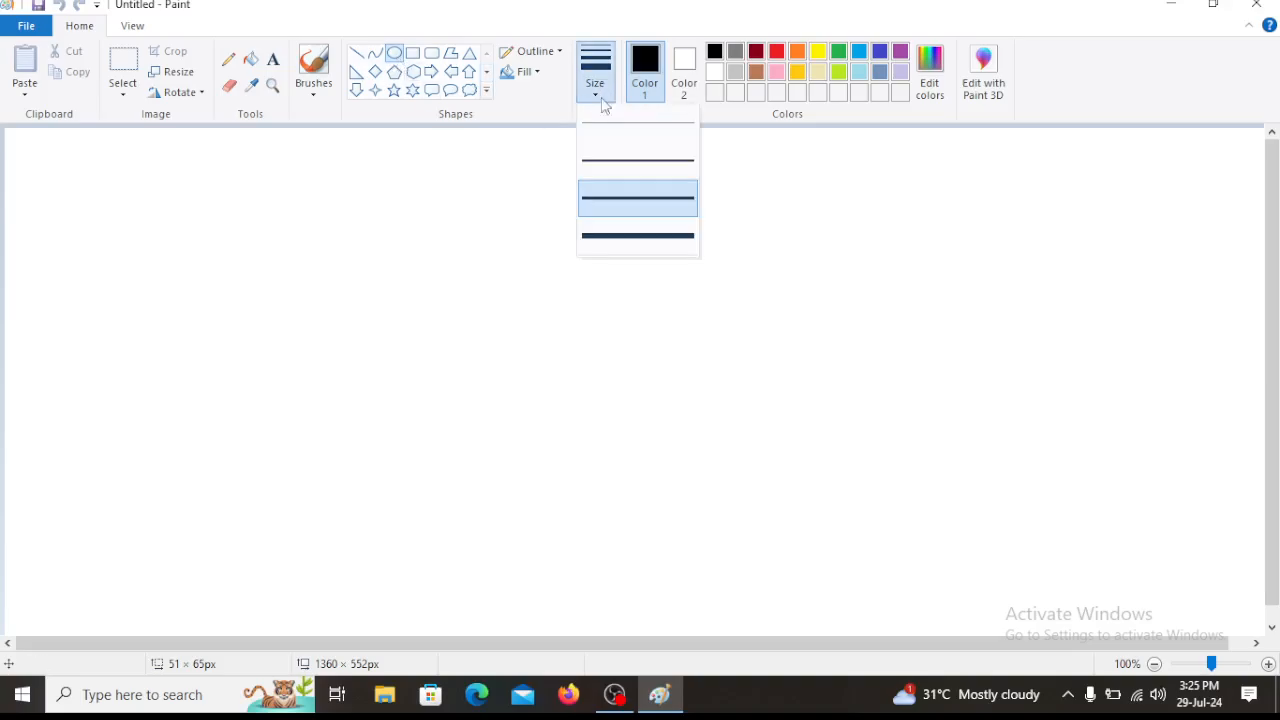
{"action": "left_click", "coordinate": [623, 134]}
{"action": "left_click_drag", "start_coordinate": [363, 174], "coordinate": [805, 597]}
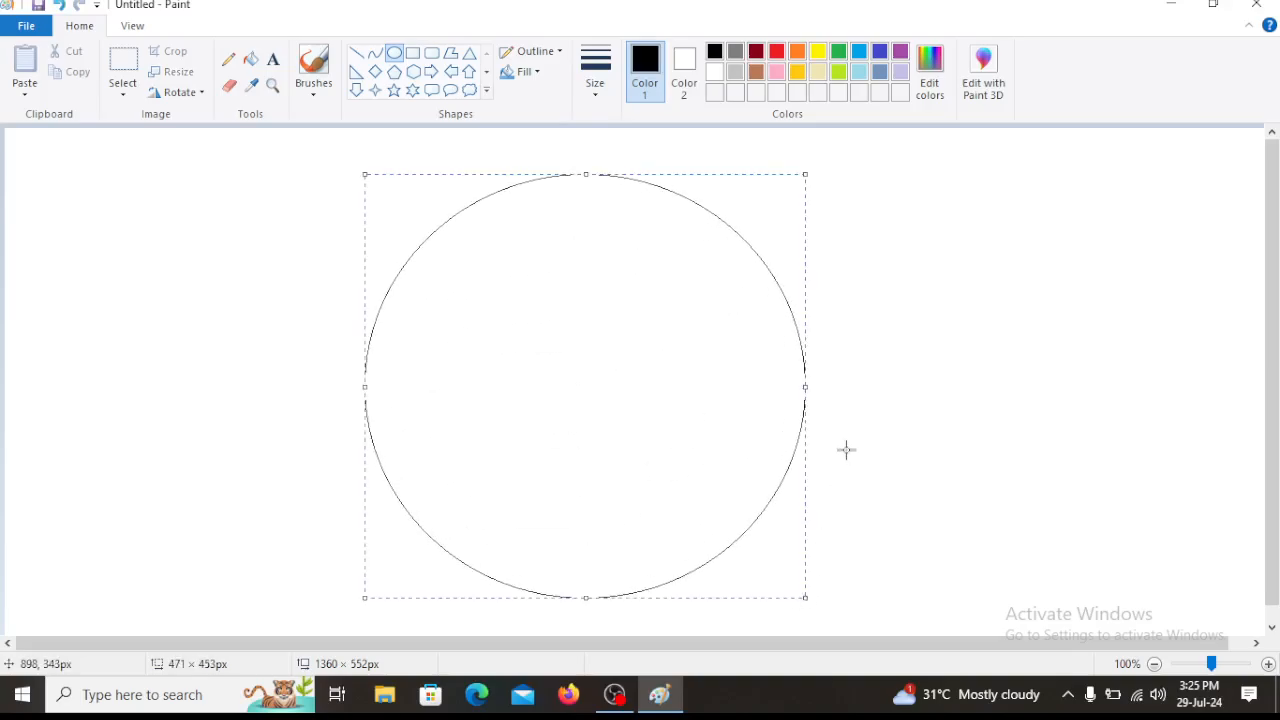
{"action": "left_click", "coordinate": [951, 298]}
- Draw two successively smaller circles nested inside the large one, all meeting near its lower-right edge
{"action": "mouse_move", "coordinate": [423, 231]}
{"action": "left_mouse_down"}
{"action": "mouse_move", "coordinate": [459, 284]}
{"action": "mouse_move", "coordinate": [686, 503]}
{"action": "mouse_move", "coordinate": [766, 560]}
{"action": "mouse_move", "coordinate": [782, 596]}
{"action": "left_mouse_up"}
{"action": "left_click", "coordinate": [984, 321]}
{"action": "left_click_drag", "start_coordinate": [463, 301], "coordinate": [769, 591]}
{"action": "left_click", "coordinate": [976, 284]}
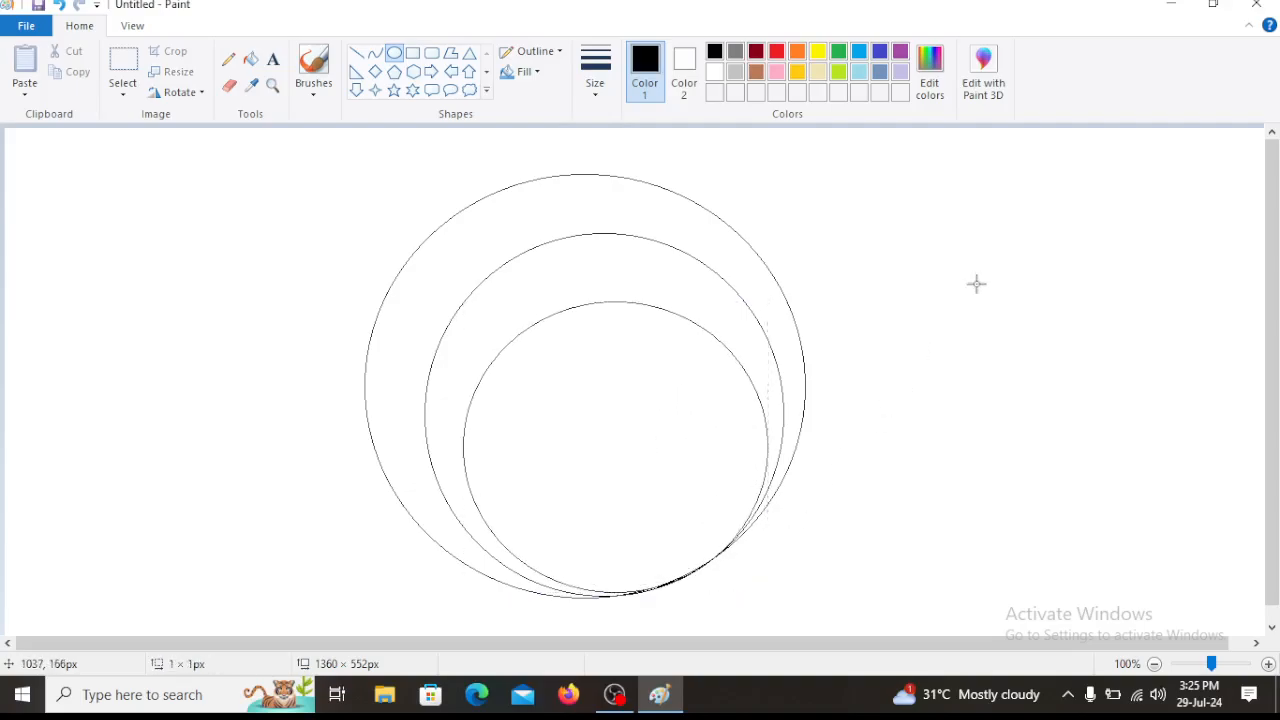
- Nest three progressively smaller circles inside the existing ones, from about 270 × 256 px to 193 × 166 px, meeting near their lower-right edges
{"action": "left_click_drag", "start_coordinate": [501, 348], "coordinate": [754, 589]}
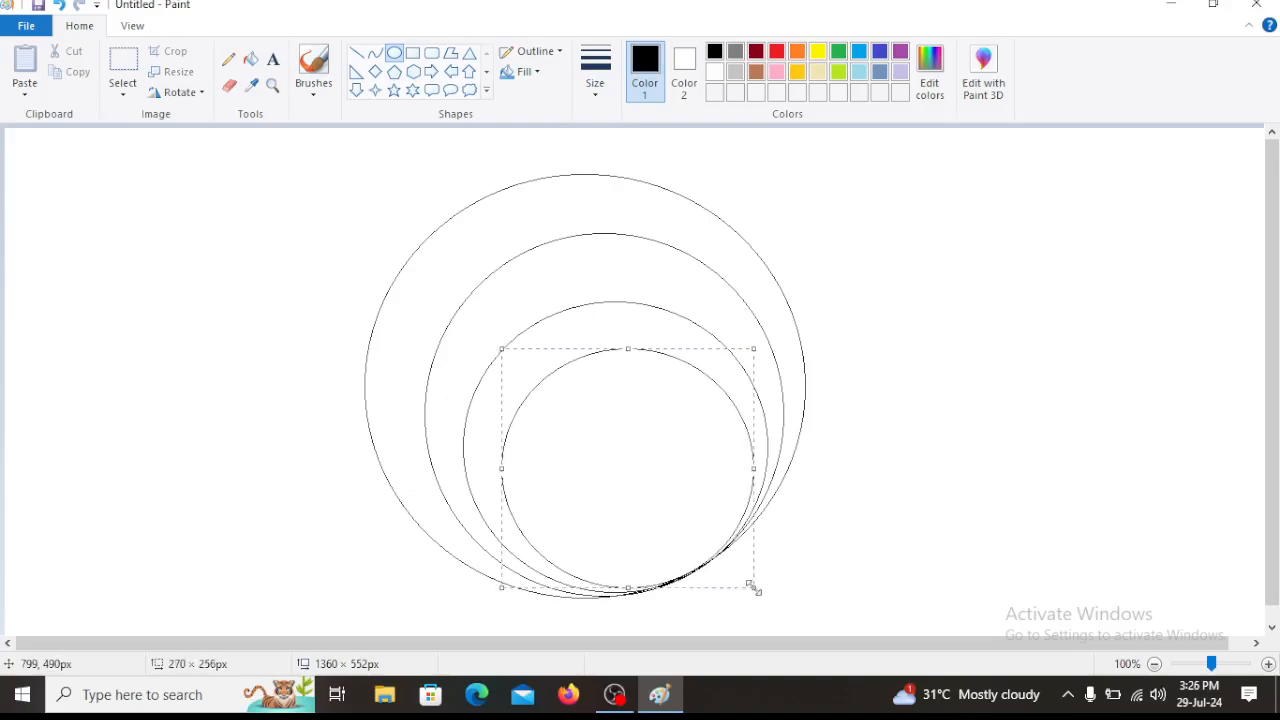
{"action": "left_click", "coordinate": [994, 374]}
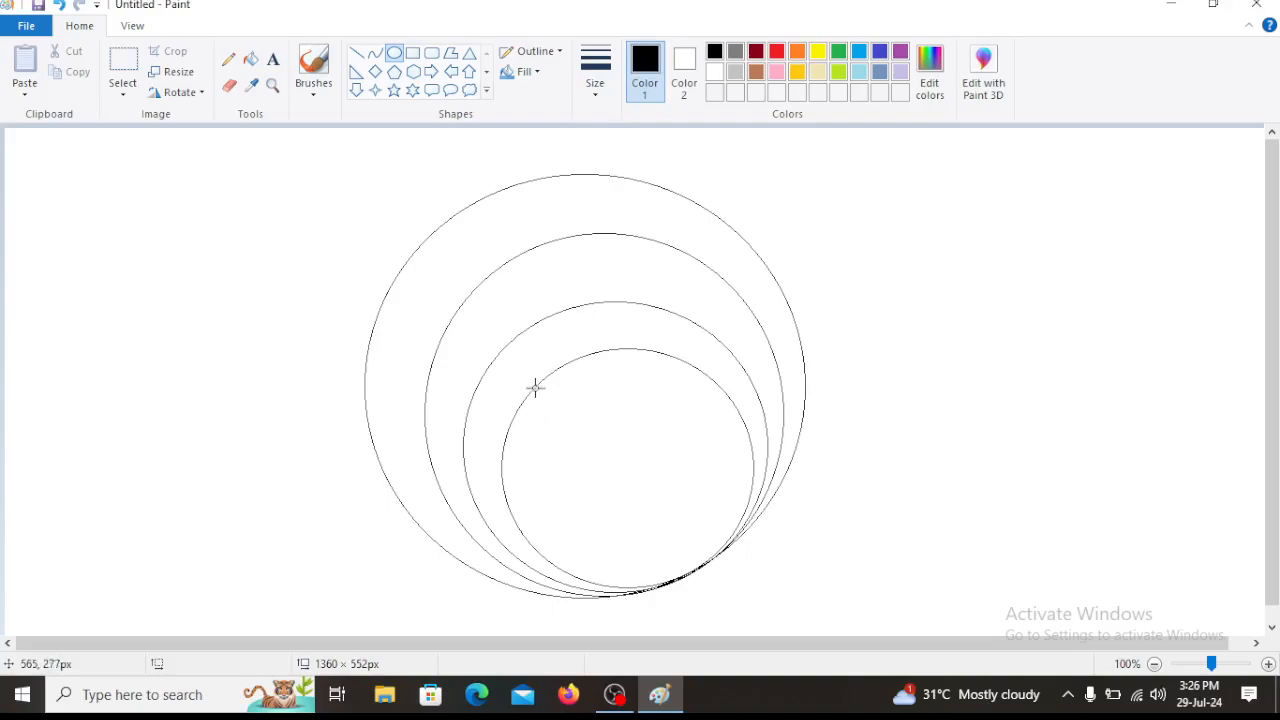
{"action": "left_click_drag", "start_coordinate": [535, 387], "coordinate": [747, 585]}
{"action": "left_click", "coordinate": [1055, 410]}
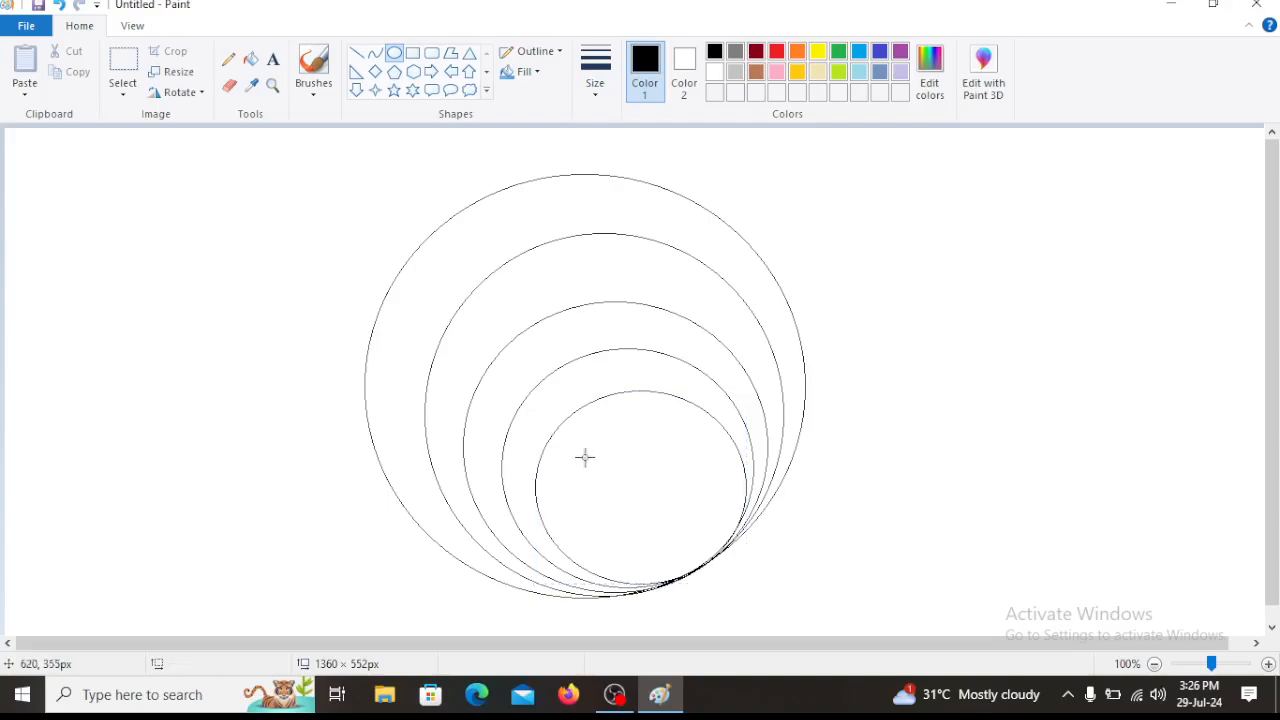
{"action": "left_click_drag", "start_coordinate": [560, 424], "coordinate": [738, 572]}
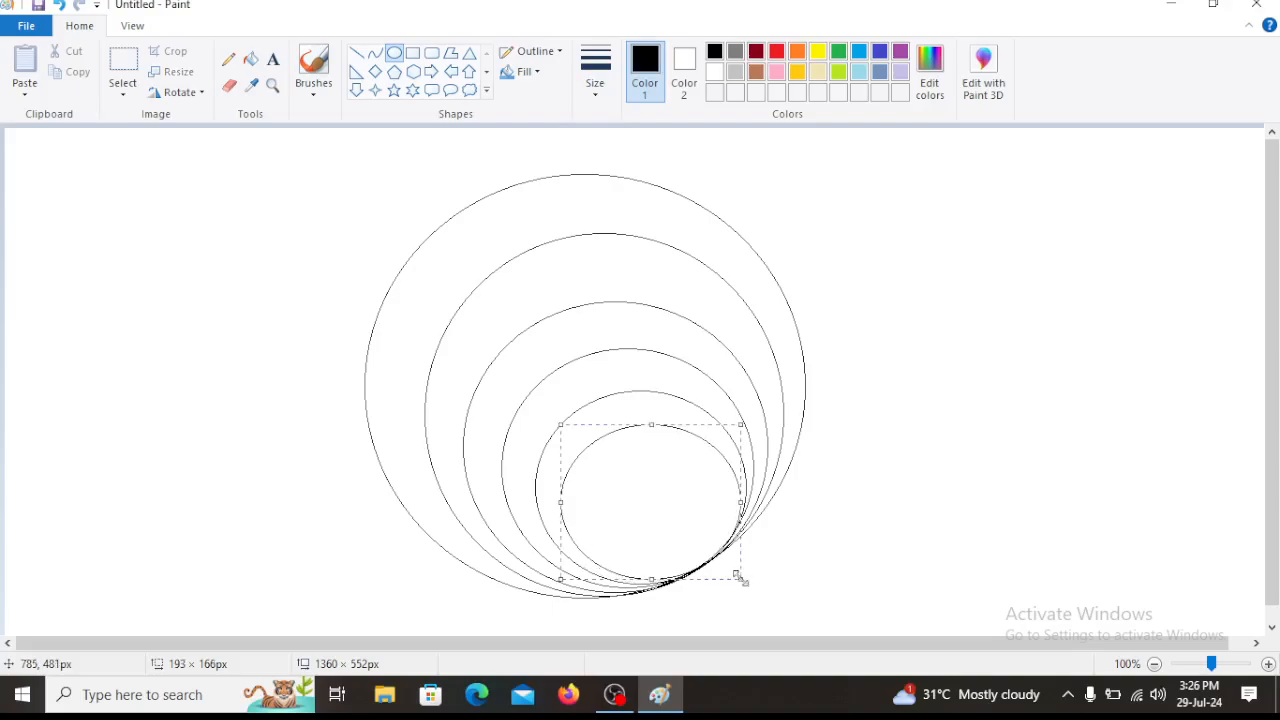
{"action": "left_click", "coordinate": [923, 367]}
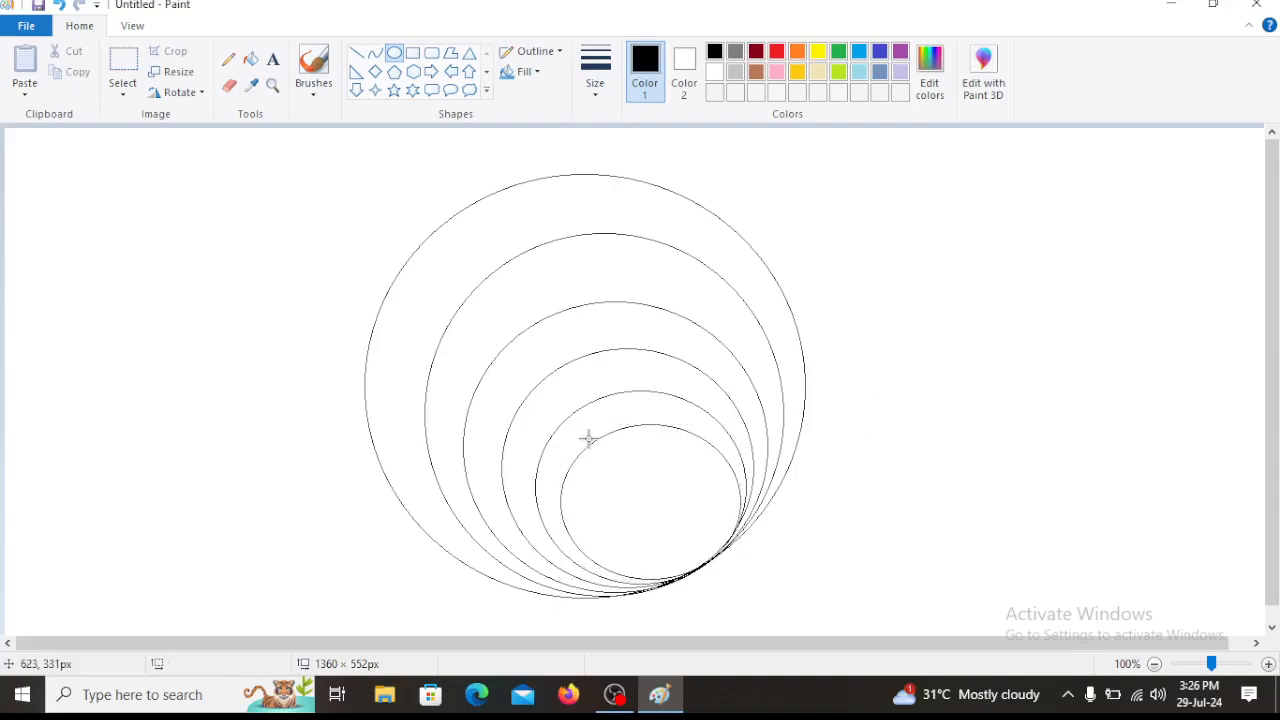
- Continue the nesting with three smaller circles inside the 193 × 166 px circle, all converging at the shared lower-right edge
{"action": "left_click_drag", "start_coordinate": [589, 444], "coordinate": [735, 574]}
{"action": "left_click", "coordinate": [998, 380]}
{"action": "left_click_drag", "start_coordinate": [608, 466], "coordinate": [725, 570]}
{"action": "left_click", "coordinate": [992, 416]}
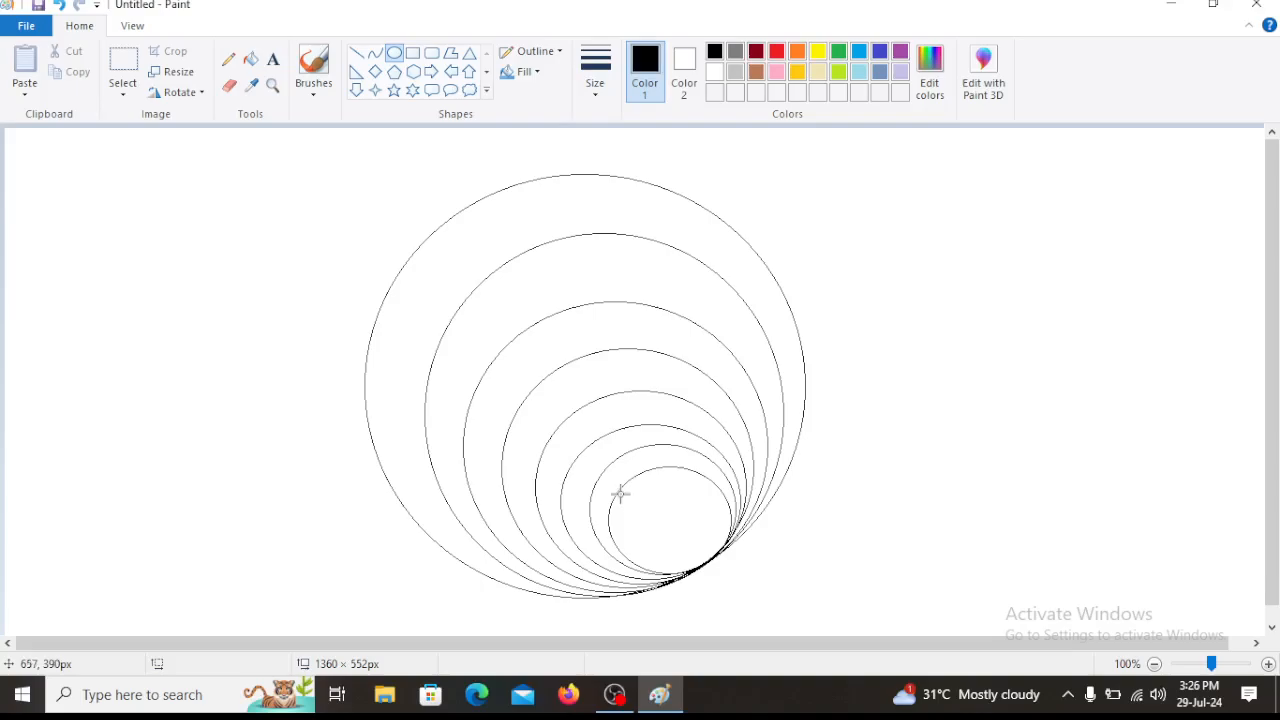
{"action": "left_click_drag", "start_coordinate": [630, 480], "coordinate": [727, 570]}
{"action": "left_click", "coordinate": [995, 360]}
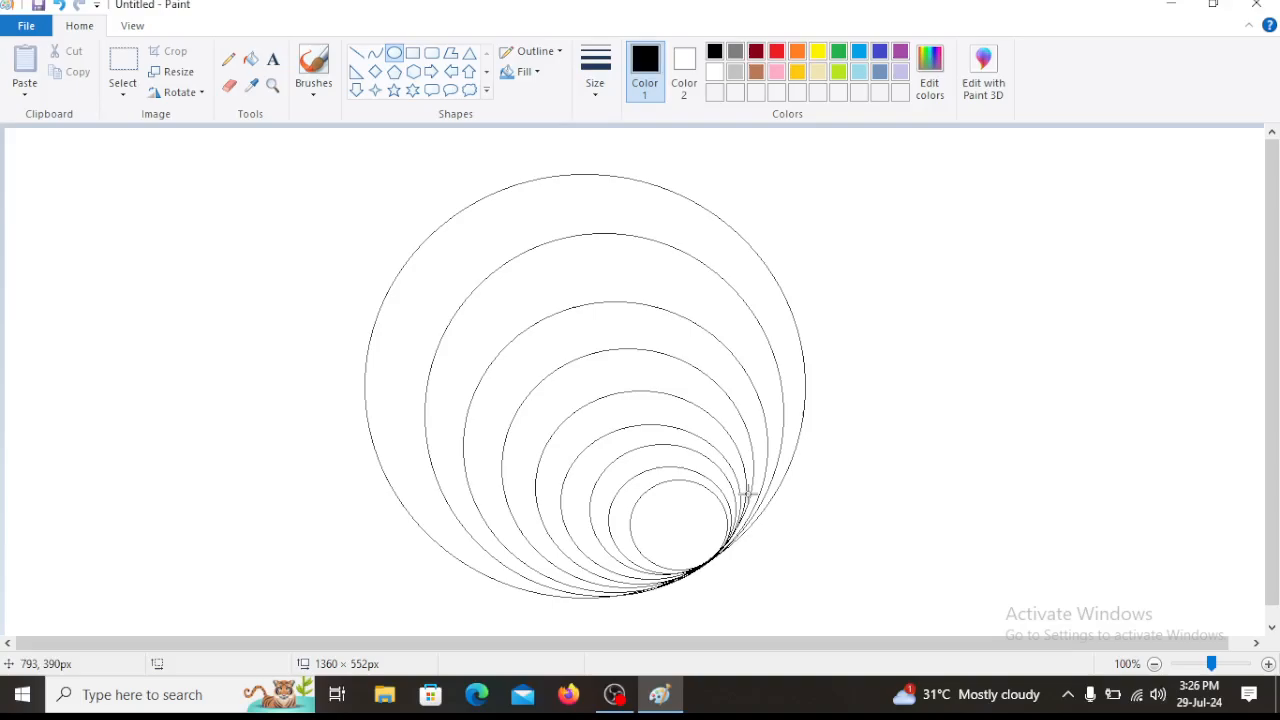
- Draw three more shrinking circles inside the innermost one, ending with one about 57 px wide at the convergence point
{"action": "left_click_drag", "start_coordinate": [643, 493], "coordinate": [726, 563]}
{"action": "left_click", "coordinate": [920, 423]}
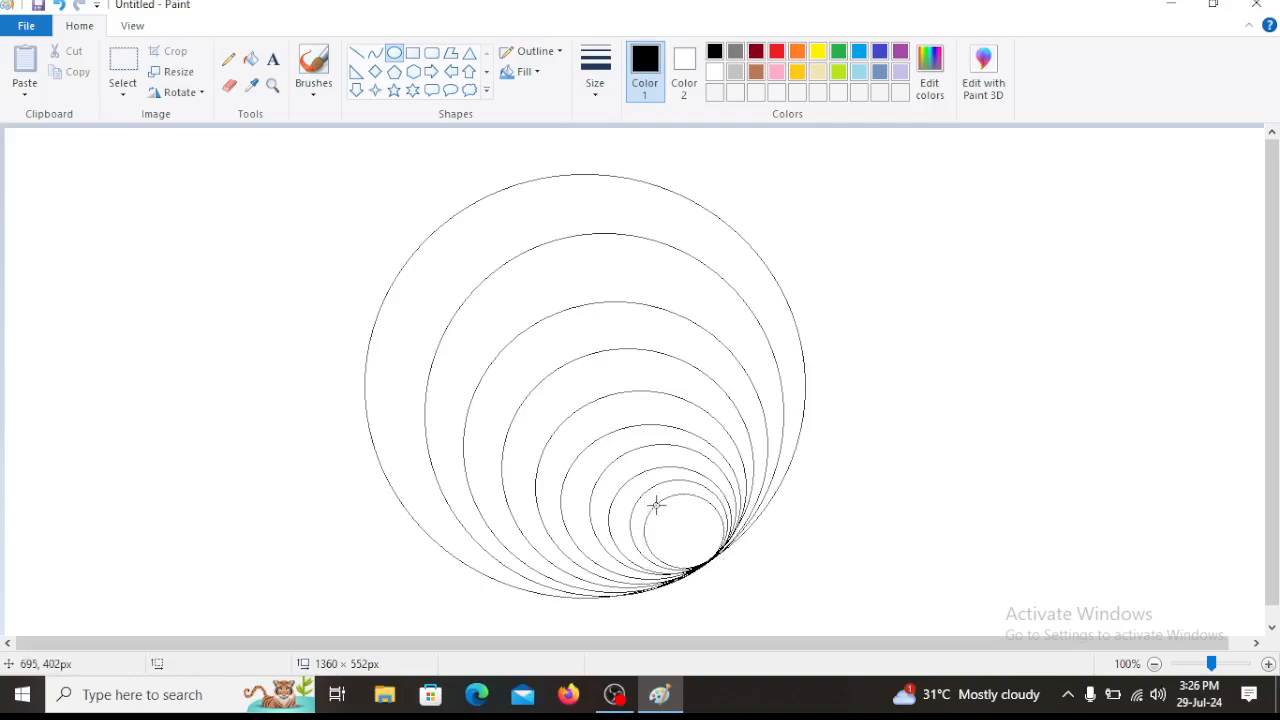
{"action": "left_click_drag", "start_coordinate": [656, 504], "coordinate": [720, 566]}
{"action": "left_click", "coordinate": [1000, 368]}
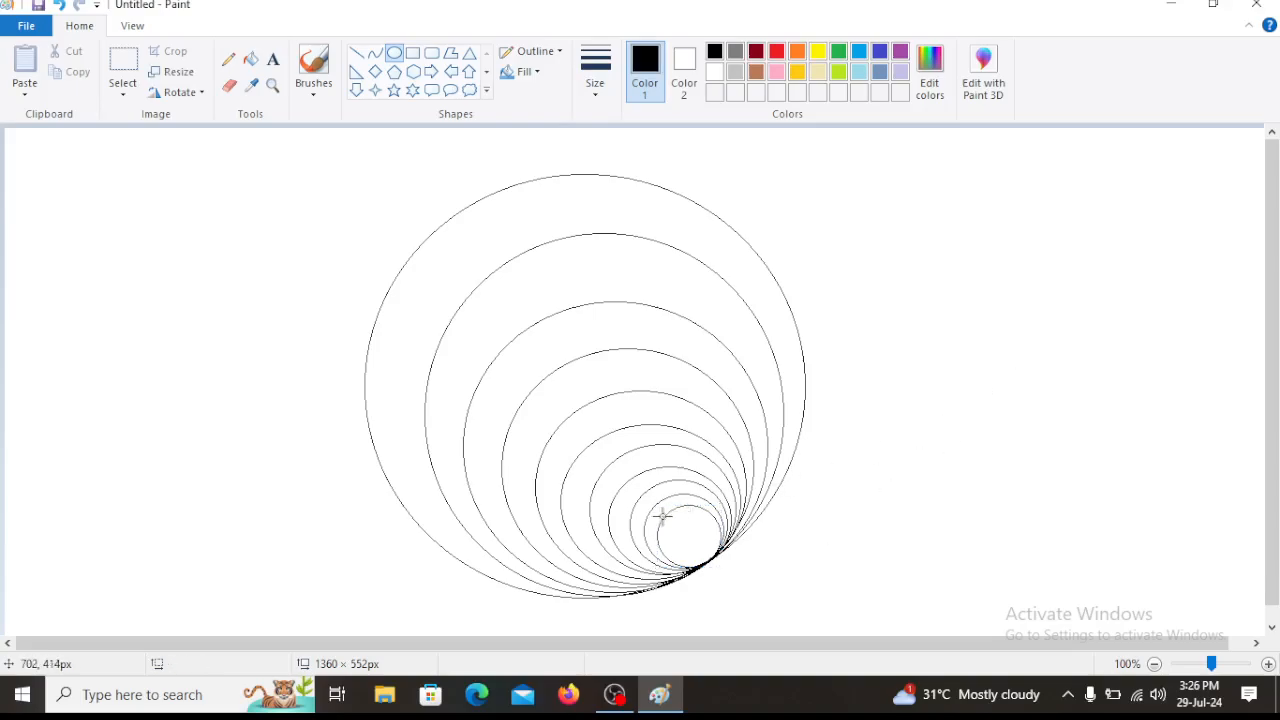
{"action": "left_click_drag", "start_coordinate": [668, 518], "coordinate": [716, 568]}
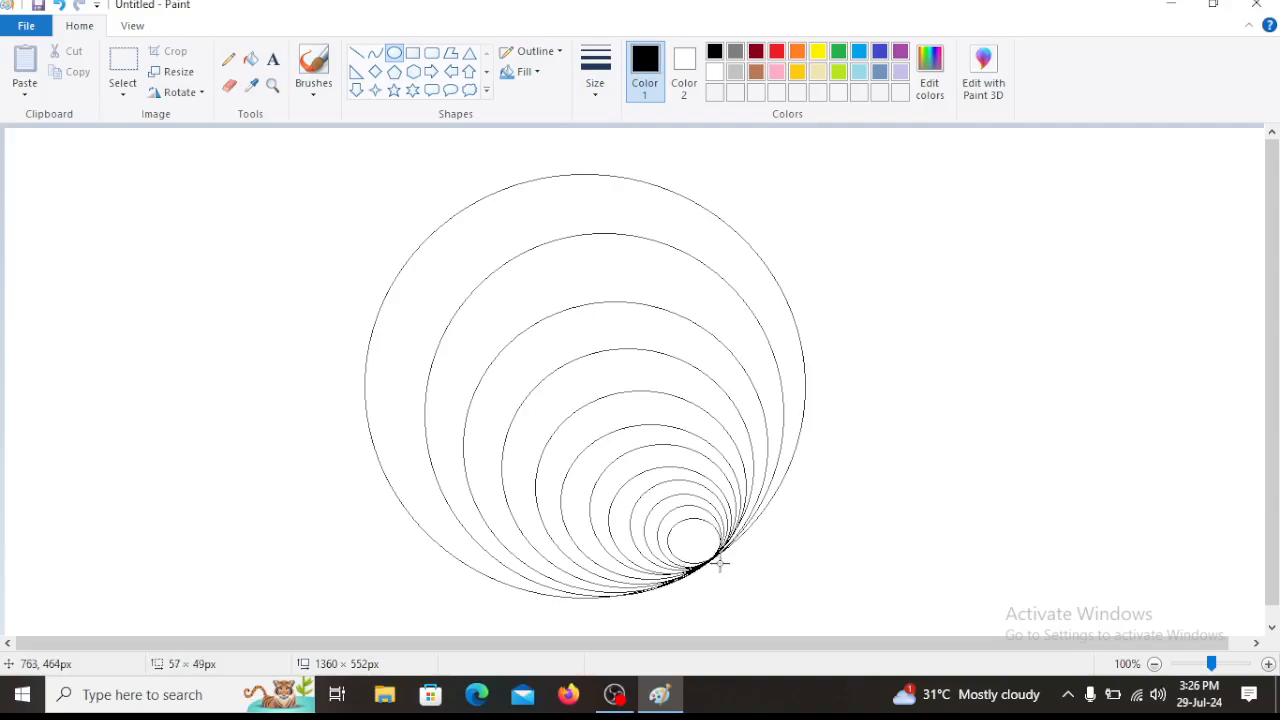
{"action": "left_click_drag", "start_coordinate": [719, 568], "coordinate": [719, 568]}
{"action": "left_click", "coordinate": [911, 372]}
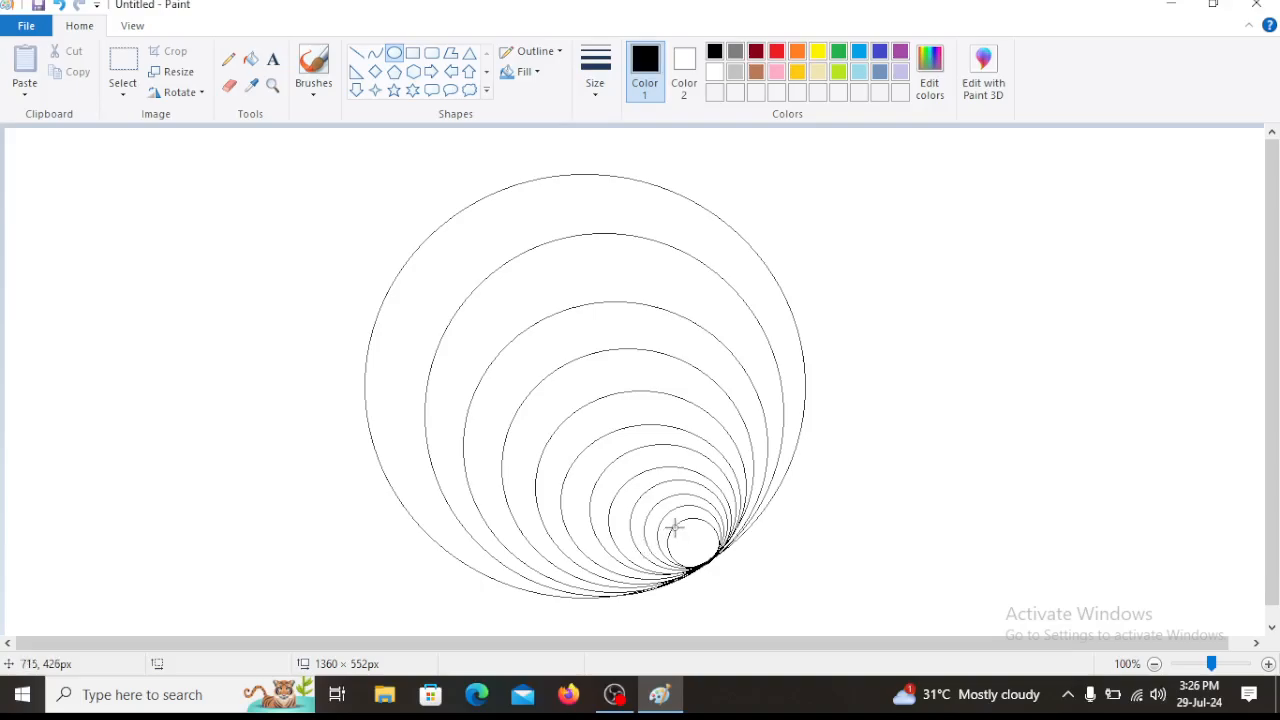
- Finish the nested pattern with tiny circles inside the innermost circle, converging at the same lower-right point
{"action": "left_click_drag", "start_coordinate": [717, 568], "coordinate": [714, 562]}
{"action": "left_click", "coordinate": [891, 449]}
{"action": "left_click", "coordinate": [855, 498]}
{"action": "left_click", "coordinate": [826, 514]}
{"action": "left_click", "coordinate": [875, 500]}
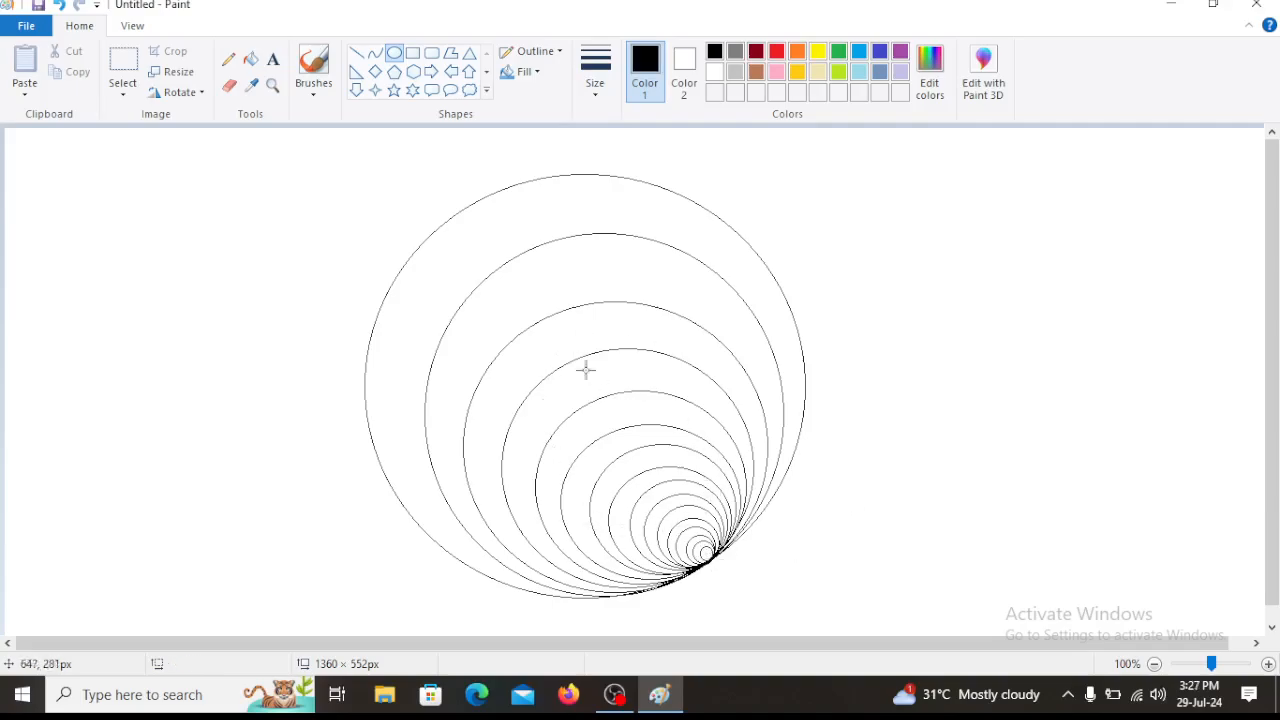
- Fill every other ring black with the Fill tool, starting from the outermost ring and working inward to the smallest
{"action": "left_click", "coordinate": [251, 60]}
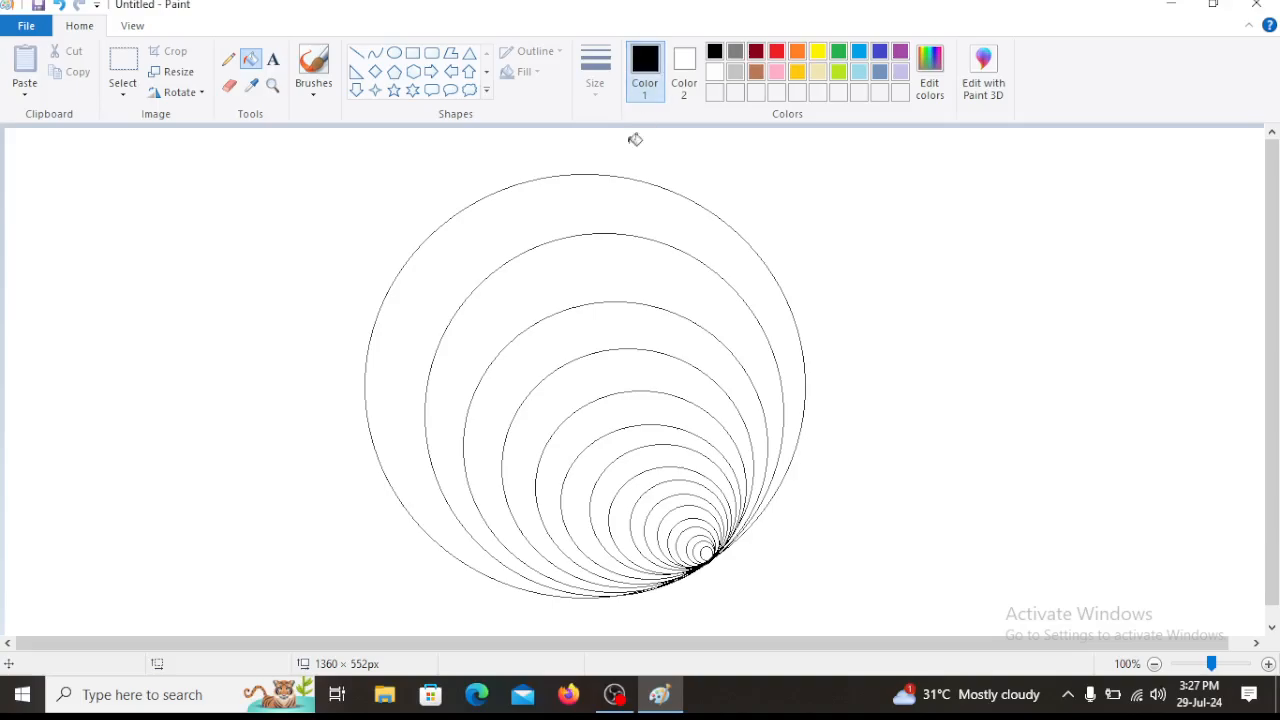
{"action": "left_click", "coordinate": [590, 198]}
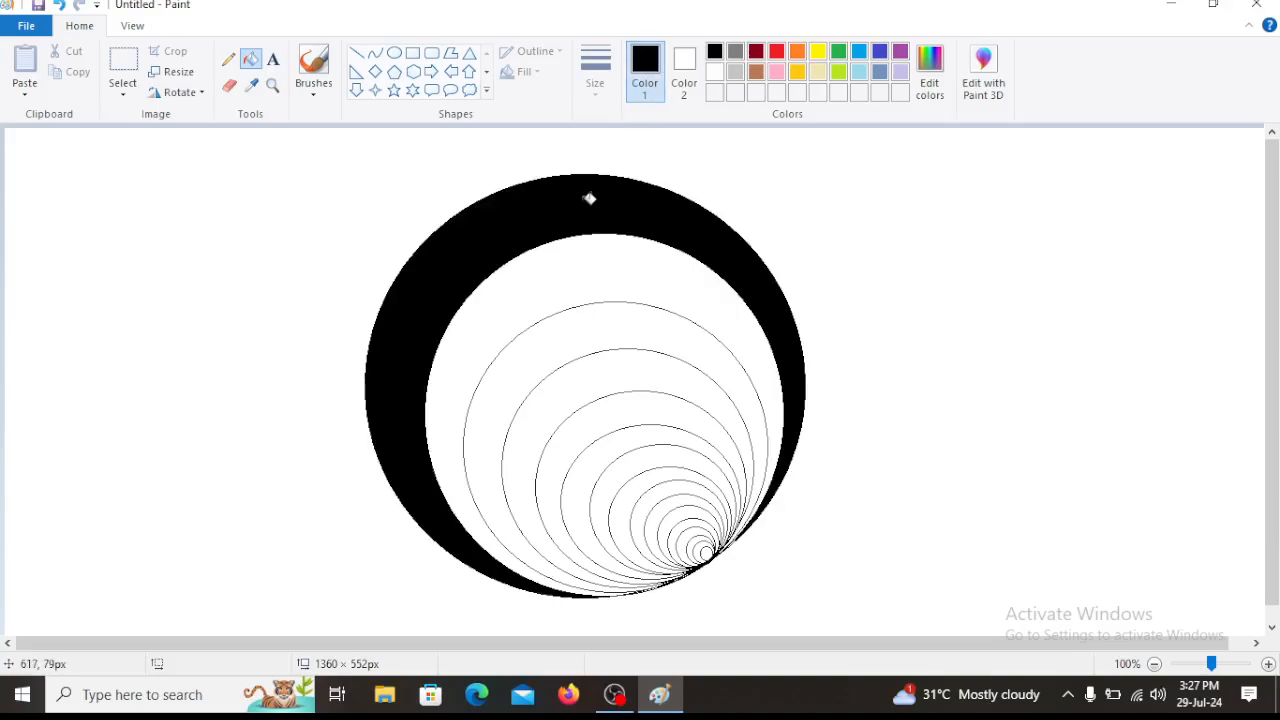
{"action": "left_click", "coordinate": [568, 346]}
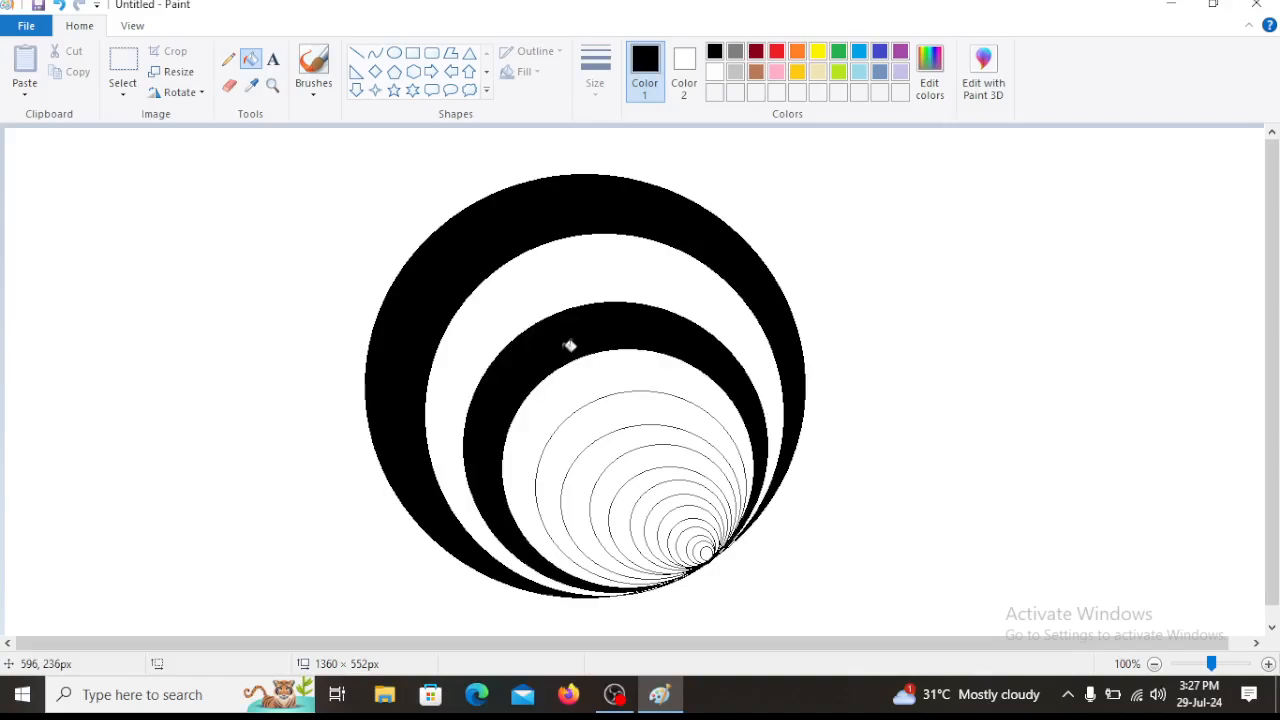
{"action": "left_click", "coordinate": [612, 419]}
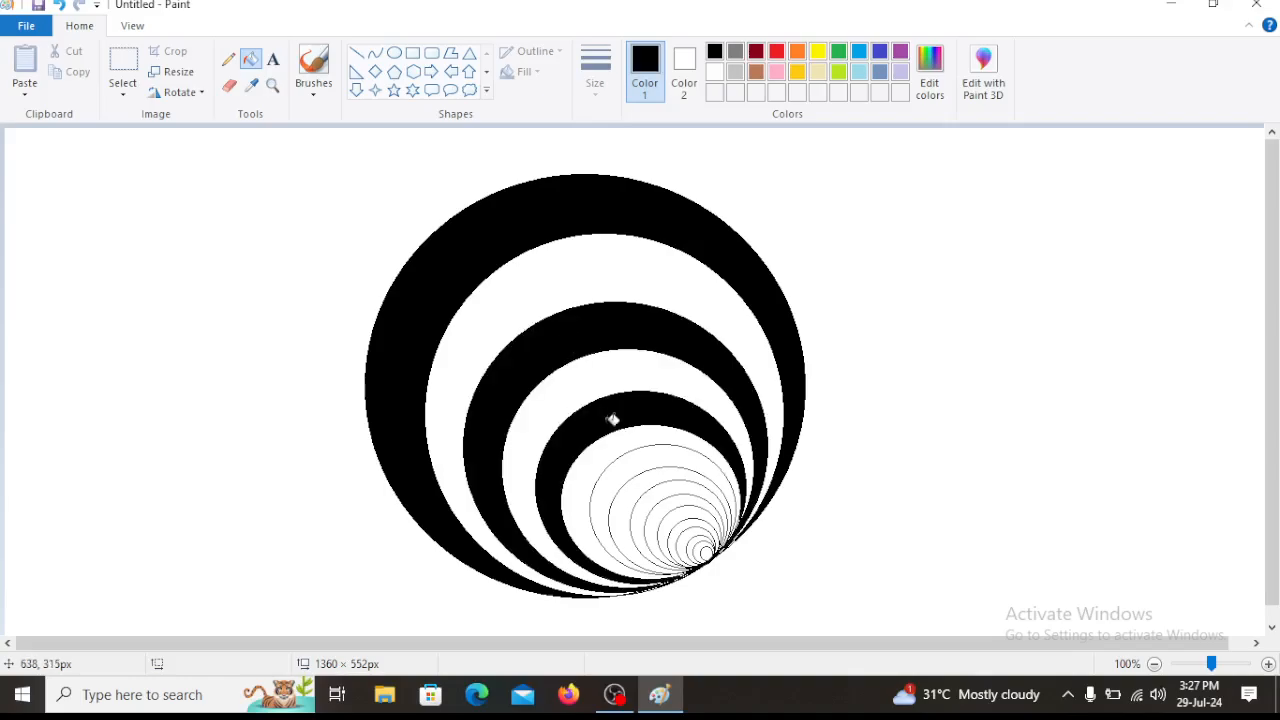
{"action": "left_click", "coordinate": [641, 460]}
{"action": "left_click", "coordinate": [659, 491]}
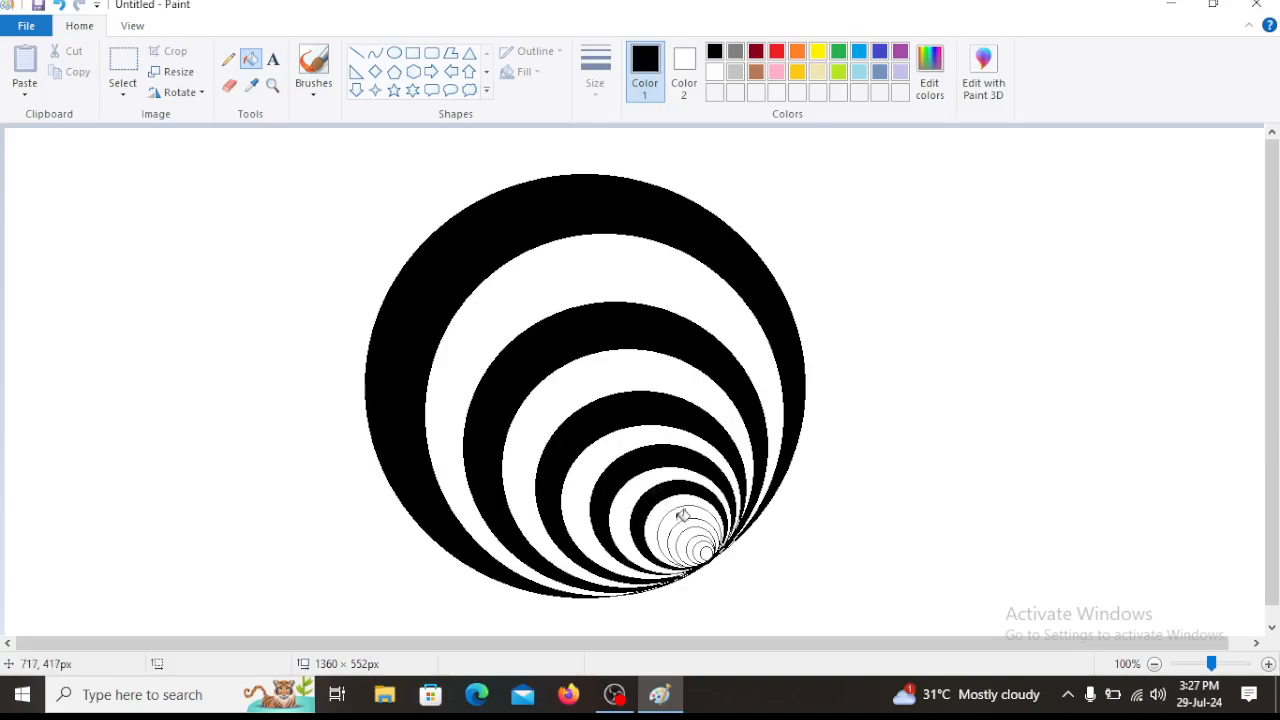
{"action": "left_click", "coordinate": [681, 515]}
{"action": "left_click", "coordinate": [694, 545]}
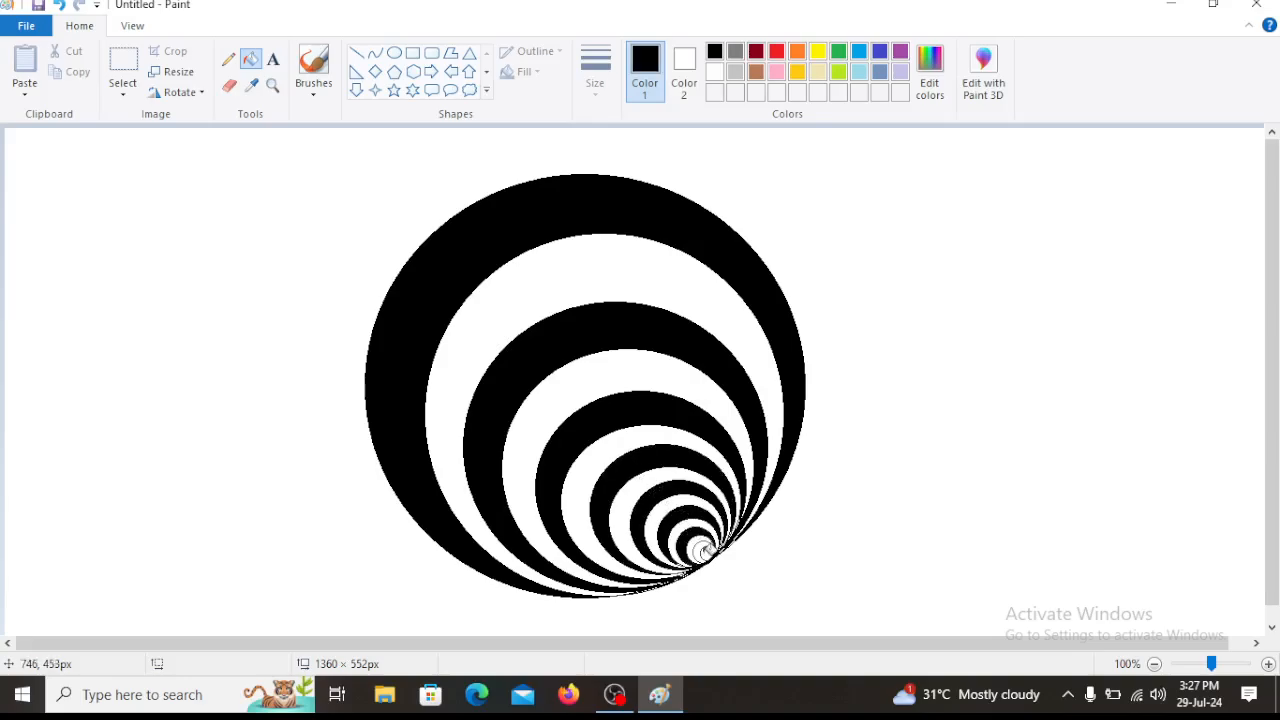
{"action": "left_click", "coordinate": [703, 548]}
- Fill the three largest white rings between the black ones with orange
{"action": "left_click", "coordinate": [797, 56]}
{"action": "left_click", "coordinate": [682, 266]}
{"action": "left_click", "coordinate": [643, 372]}
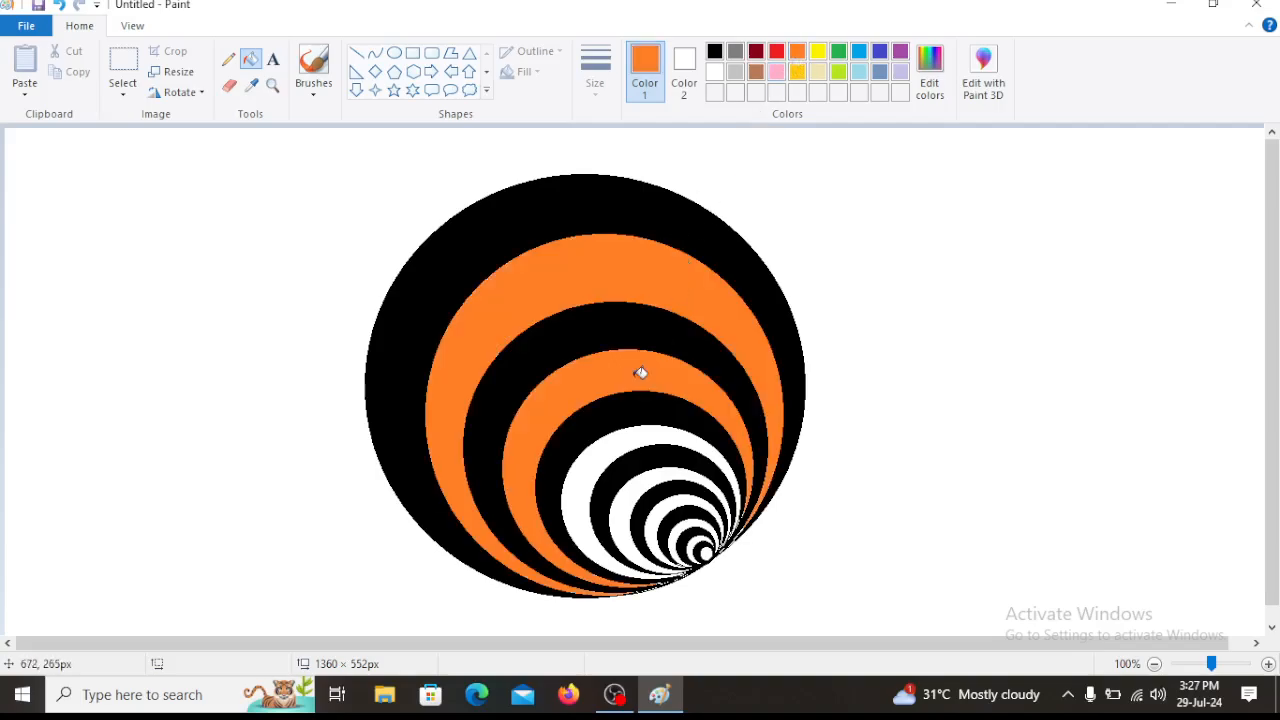
{"action": "left_click", "coordinate": [628, 439]}
- Fill all the rings between the black ones with yellow, including the three orange rings and the small central circle
{"action": "left_click", "coordinate": [818, 52]}
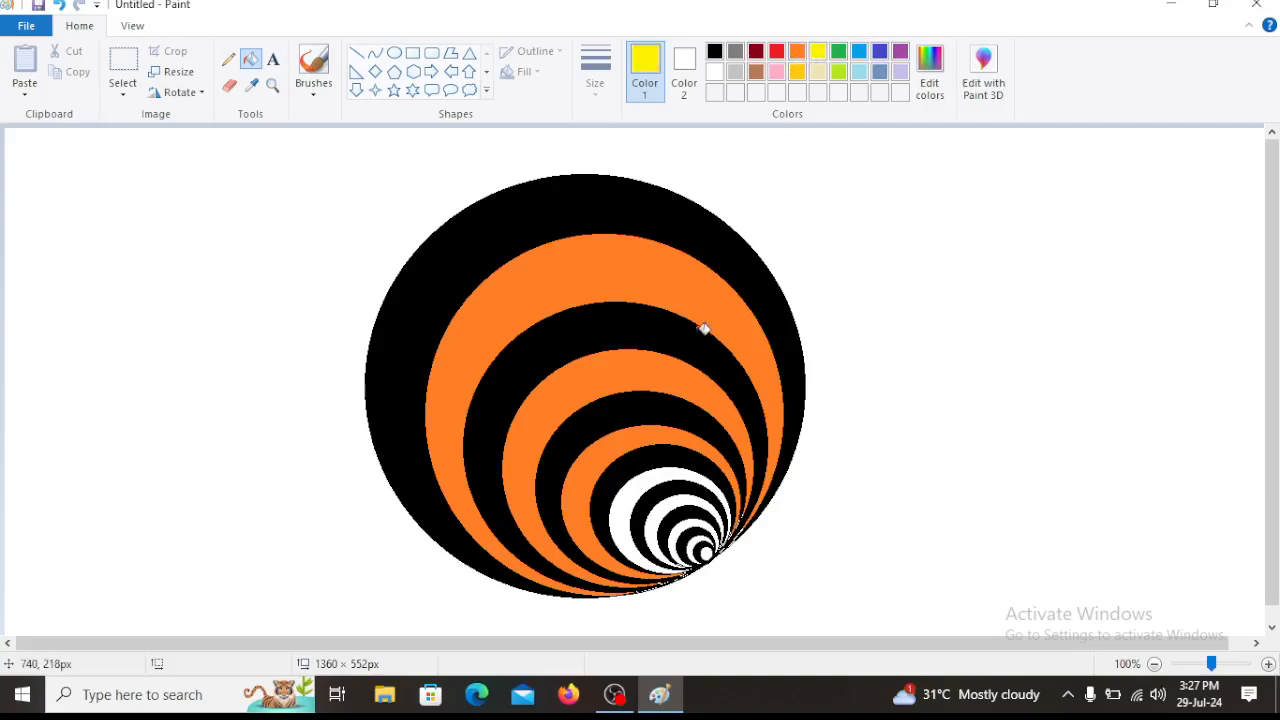
{"action": "left_click", "coordinate": [692, 302]}
{"action": "left_click", "coordinate": [646, 378]}
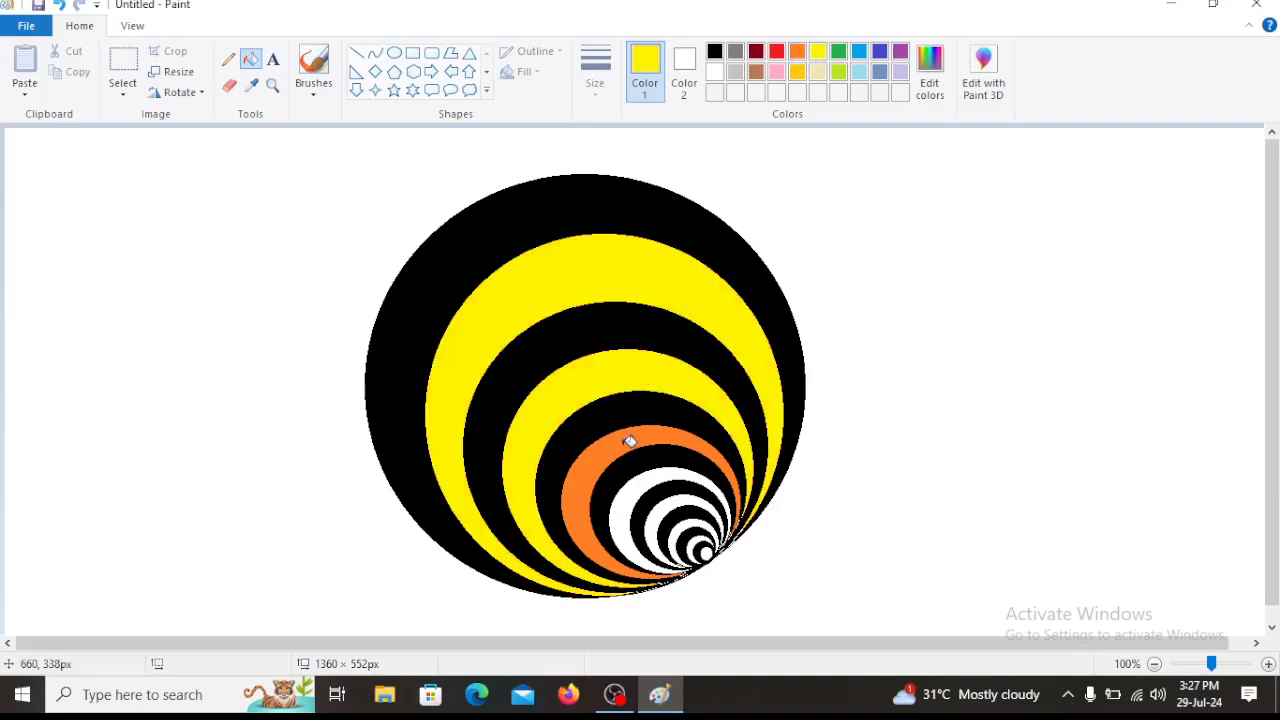
{"action": "left_click", "coordinate": [628, 440]}
{"action": "left_click", "coordinate": [632, 484]}
{"action": "left_click", "coordinate": [672, 502]}
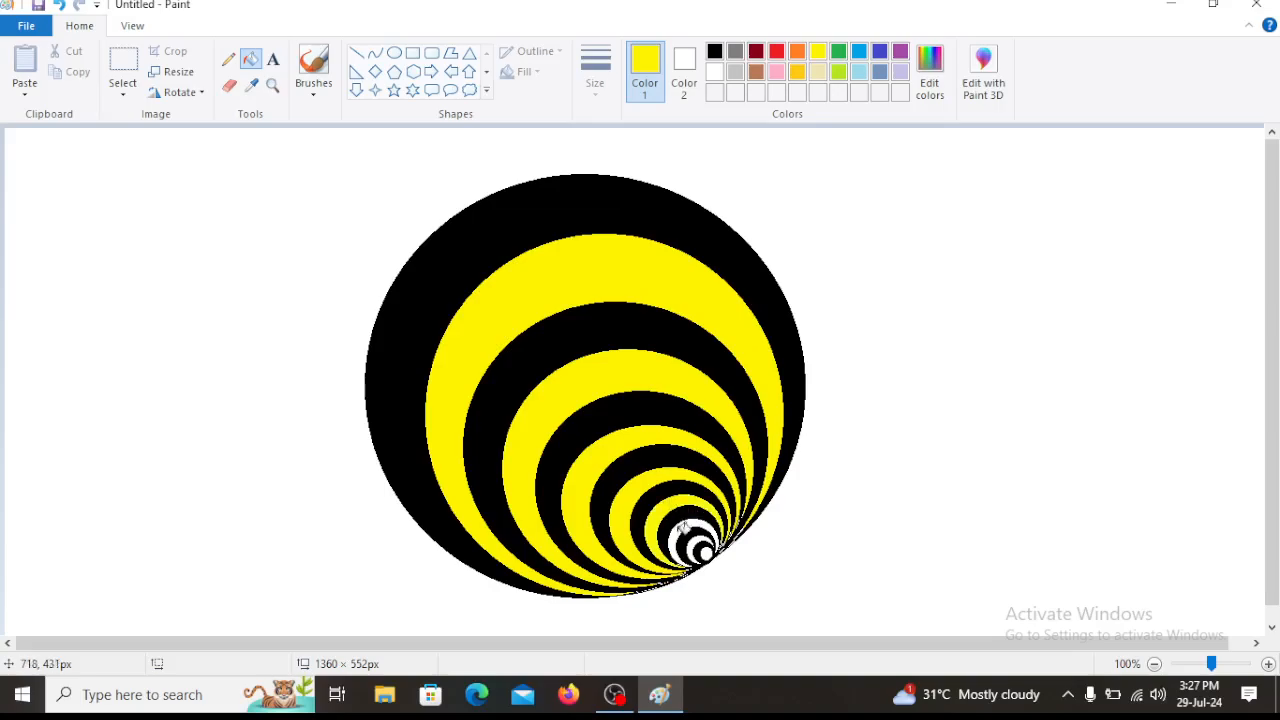
{"action": "left_click", "coordinate": [684, 526]}
{"action": "left_click", "coordinate": [700, 549]}
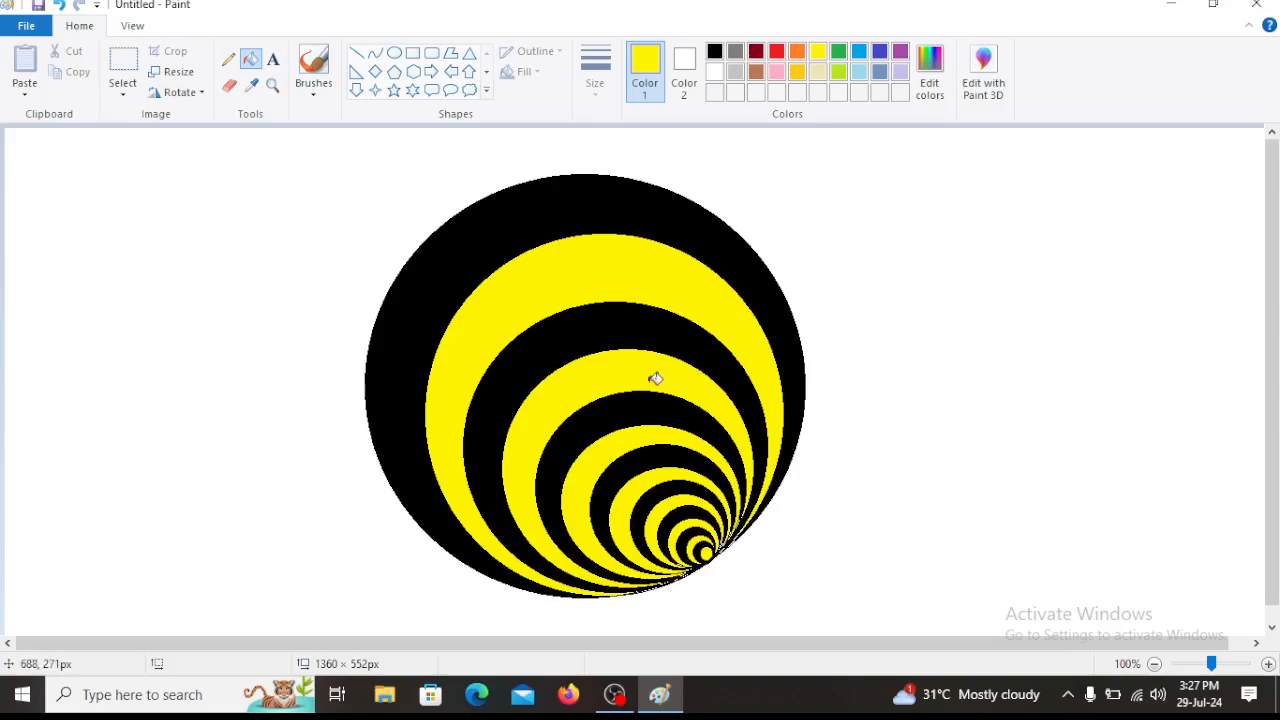
- Start a new blank picture without saving the black and yellow ring drawing
{"action": "left_click", "coordinate": [37, 32]}
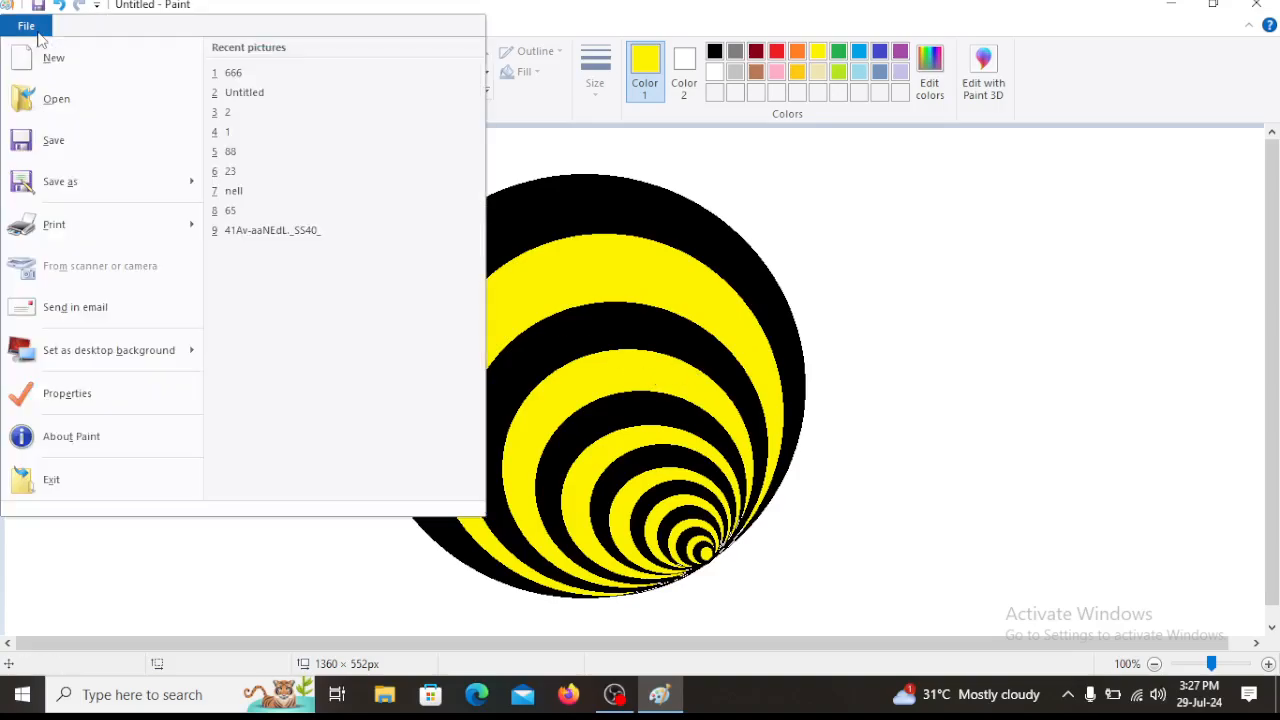
{"action": "left_click", "coordinate": [60, 72]}
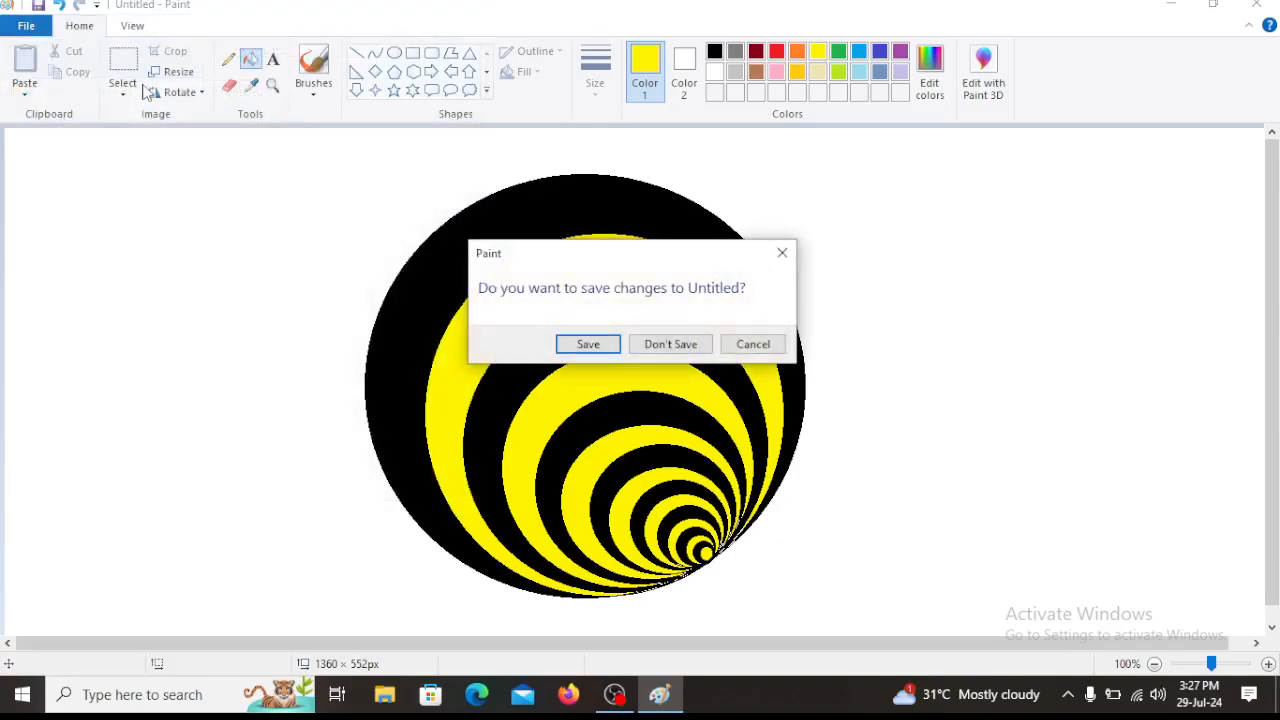
{"action": "left_click", "coordinate": [668, 344]}
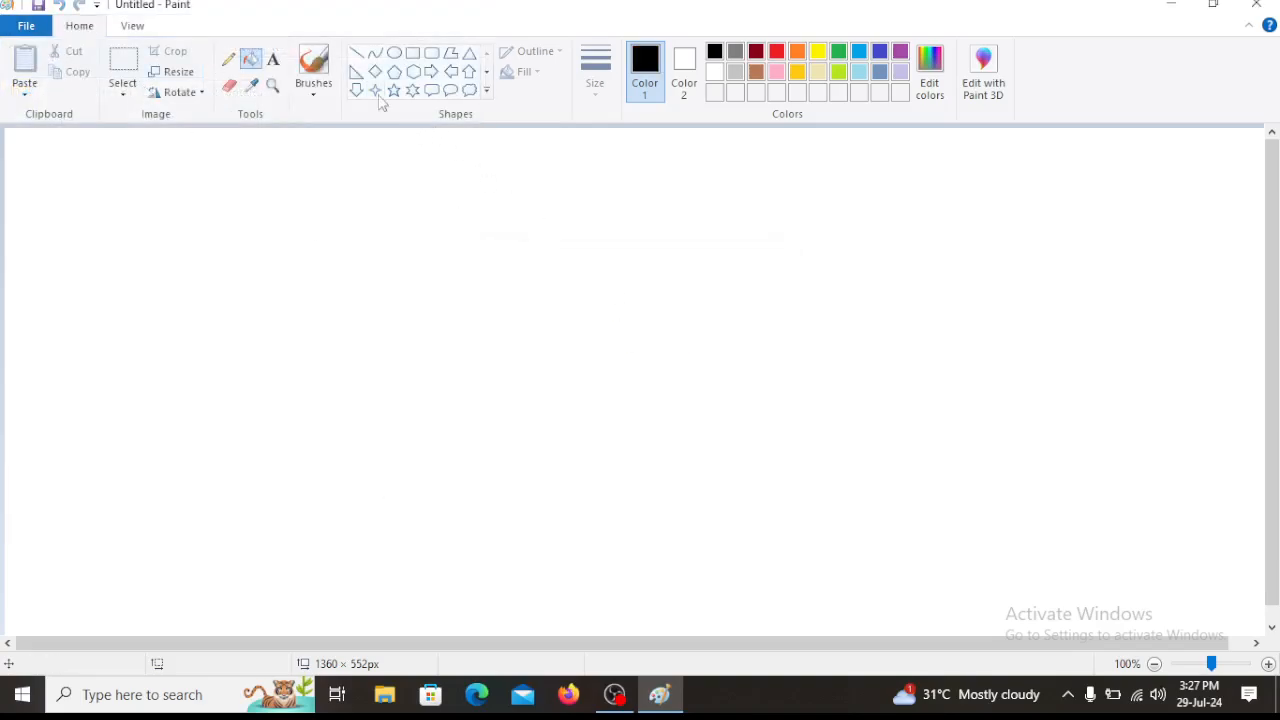
- Draw a large circle nearly the canvas height with the Oval shape, and a smaller one inside meeting its lower-right edge
{"action": "left_click", "coordinate": [395, 56]}
{"action": "left_click_drag", "start_coordinate": [370, 151], "coordinate": [820, 609]}
{"action": "left_click", "coordinate": [1017, 421]}
{"action": "left_click_drag", "start_coordinate": [417, 236], "coordinate": [802, 607]}
{"action": "left_click", "coordinate": [988, 337]}
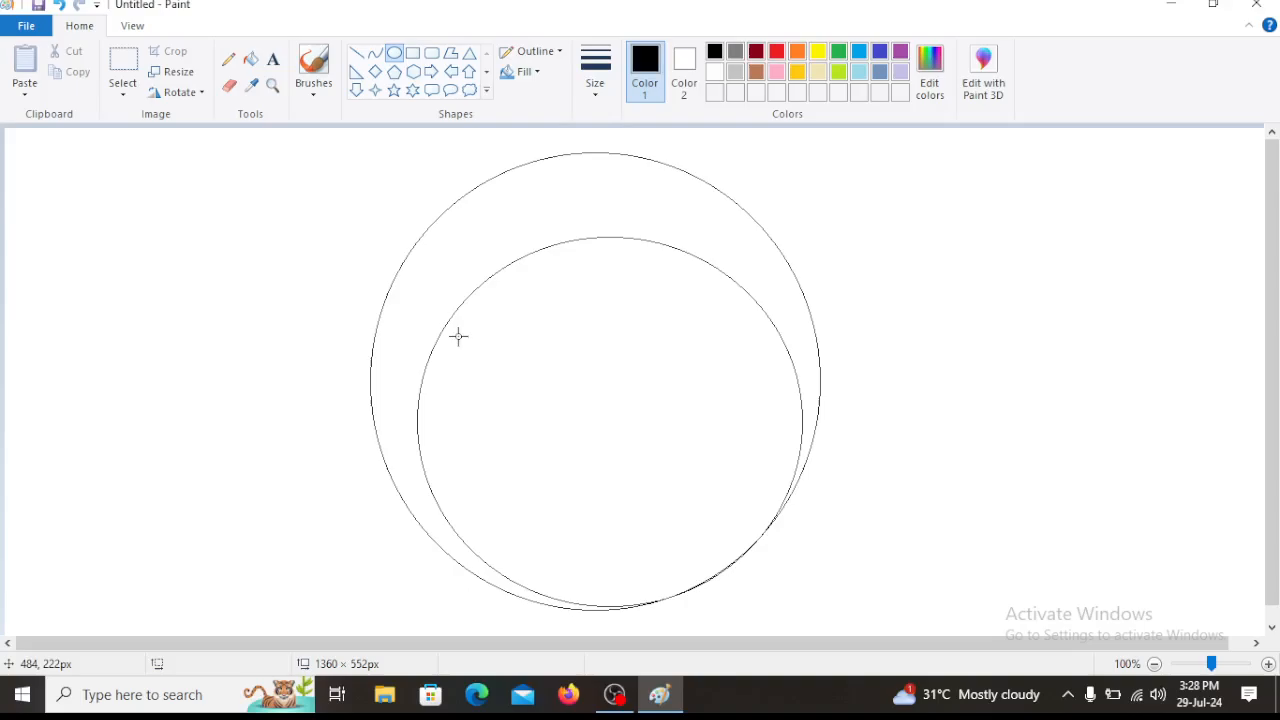
- Add three successively smaller circles inside the second circle of the new drawing, all meeting near the lower-right edge
{"action": "left_click_drag", "start_coordinate": [452, 310], "coordinate": [784, 604]}
{"action": "left_click", "coordinate": [998, 372]}
{"action": "left_click_drag", "start_coordinate": [496, 357], "coordinate": [766, 600]}
{"action": "left_click", "coordinate": [946, 374]}
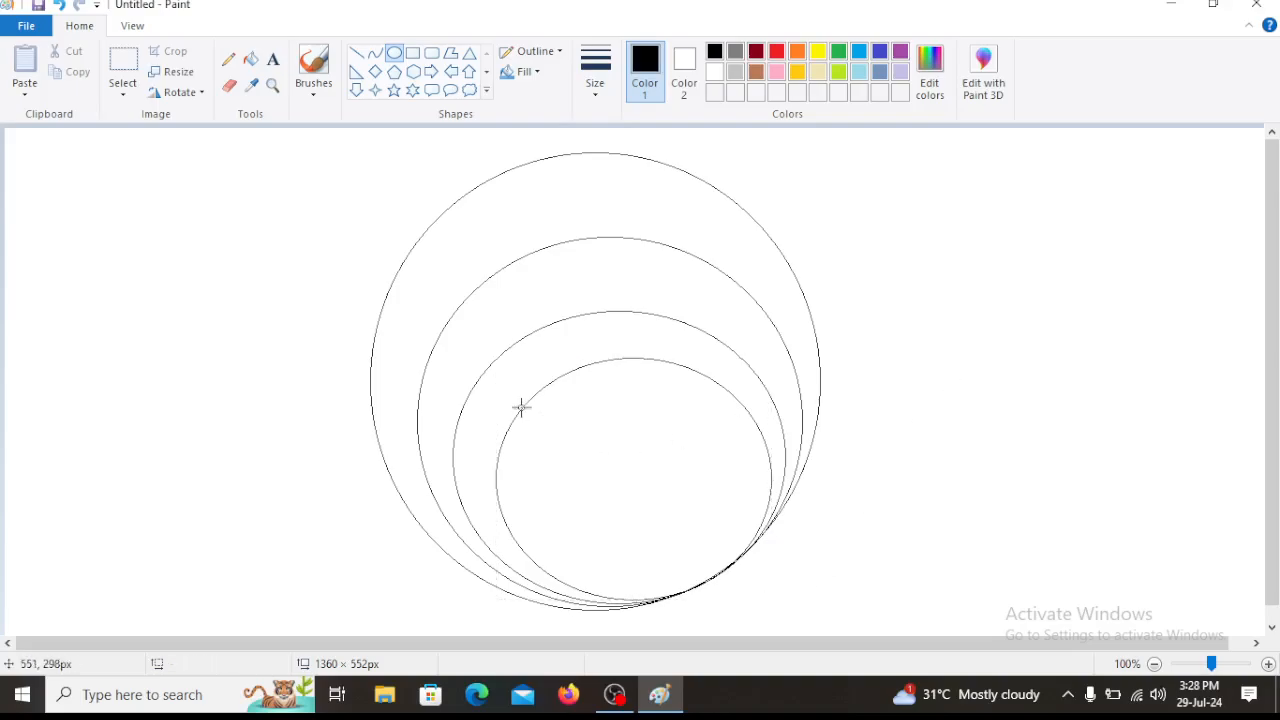
{"action": "left_click_drag", "start_coordinate": [533, 391], "coordinate": [754, 586]}
{"action": "left_click", "coordinate": [946, 406]}
- Draw three further circles inside the fifth circle, each smaller than the last and converging at the lower-right edge
{"action": "left_click_drag", "start_coordinate": [567, 422], "coordinate": [752, 590]}
{"action": "left_click", "coordinate": [1001, 352]}
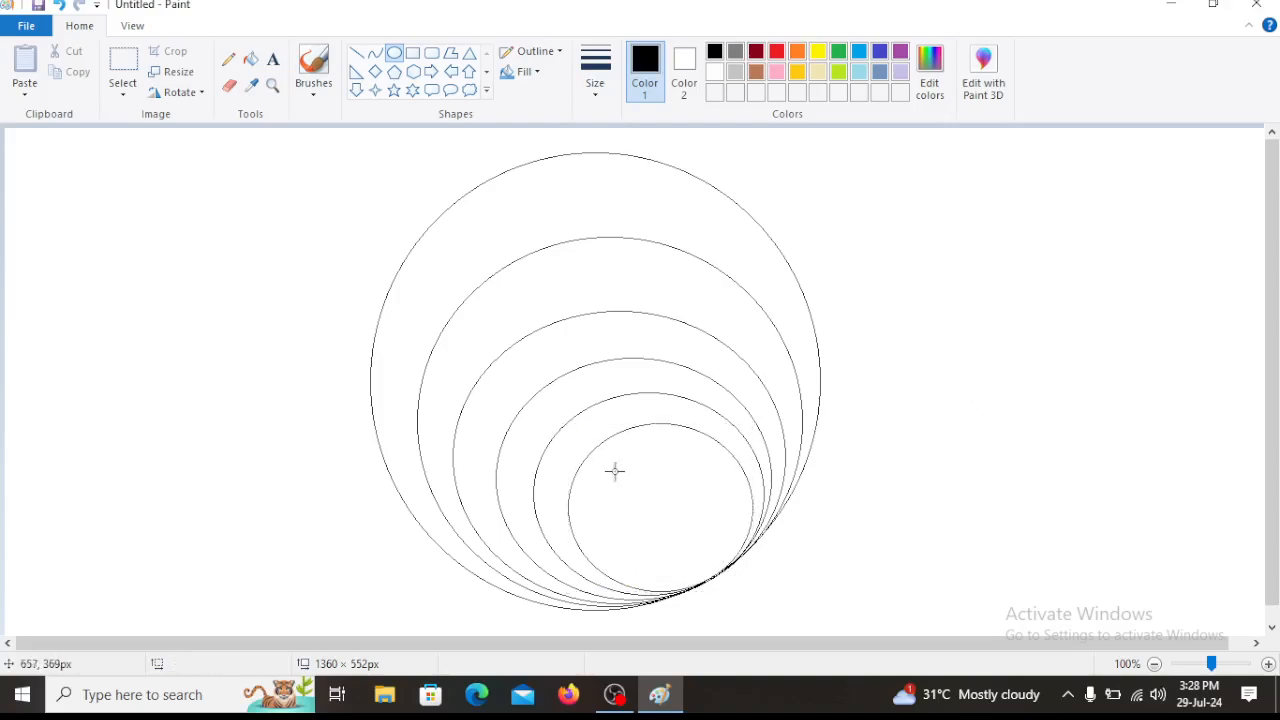
{"action": "left_click_drag", "start_coordinate": [592, 449], "coordinate": [748, 589]}
{"action": "left_click", "coordinate": [915, 444]}
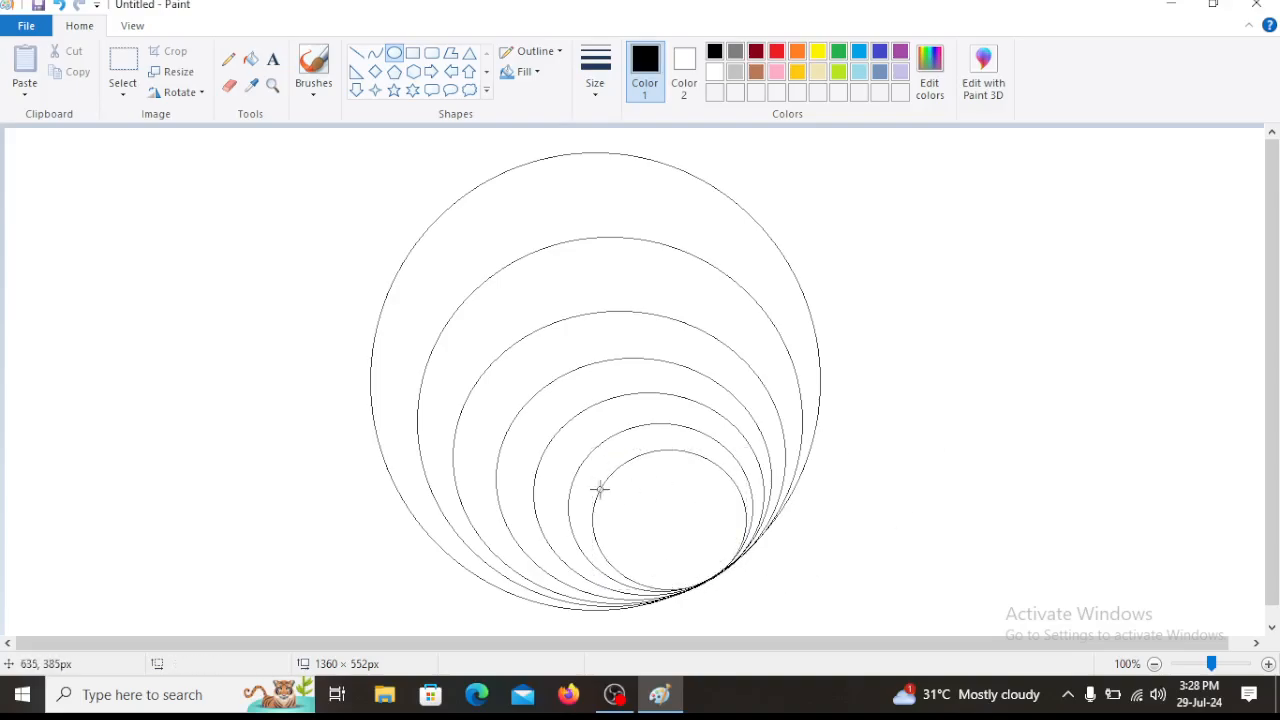
{"action": "left_click_drag", "start_coordinate": [615, 473], "coordinate": [739, 586]}
{"action": "left_click", "coordinate": [1012, 392]}
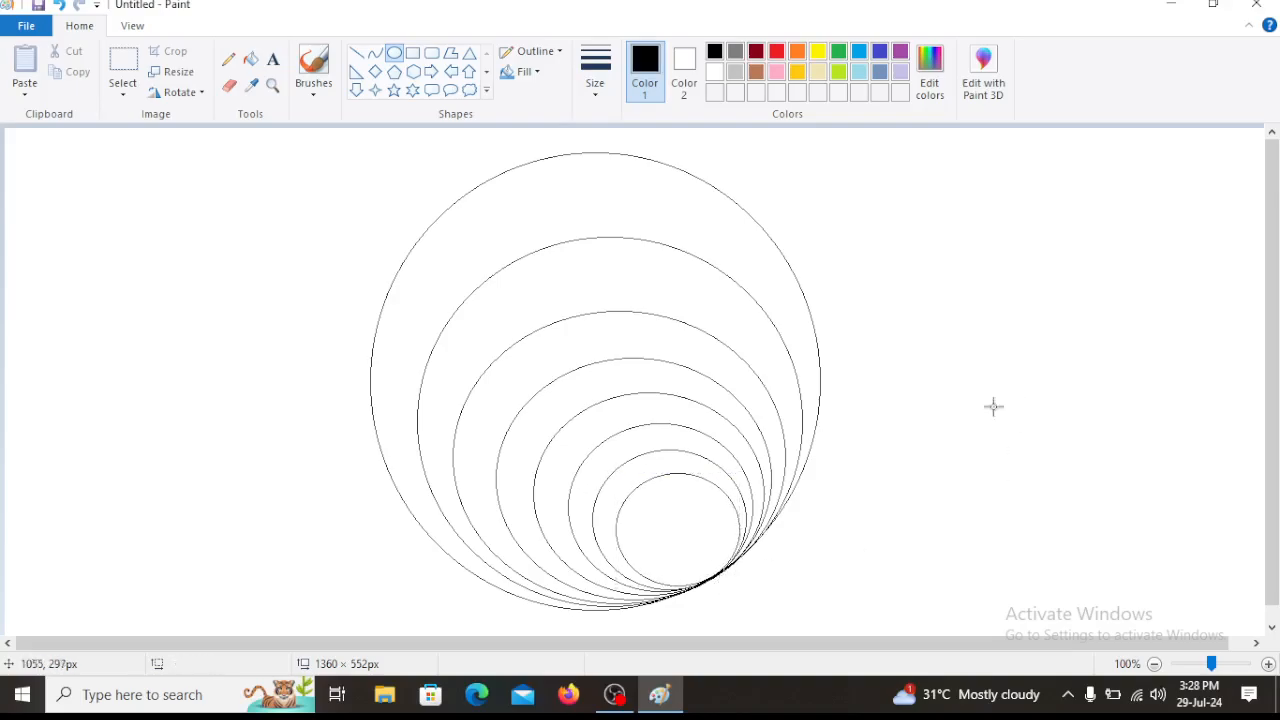
- Draw four more shrinking circles inside the eighth circle, the third about 71 × 61 px, keeping the same lower-right meeting point
{"action": "left_click_drag", "start_coordinate": [631, 493], "coordinate": [731, 583]}
{"action": "left_click", "coordinate": [977, 377]}
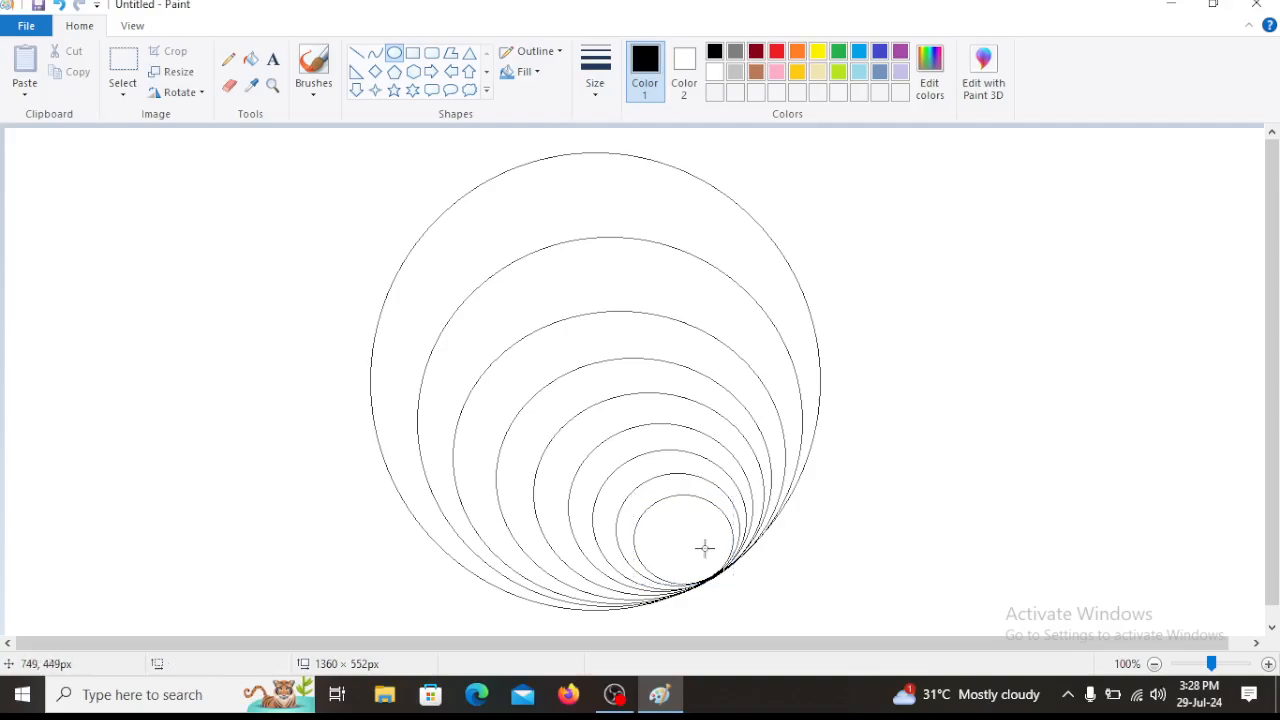
{"action": "left_click_drag", "start_coordinate": [644, 513], "coordinate": [731, 584]}
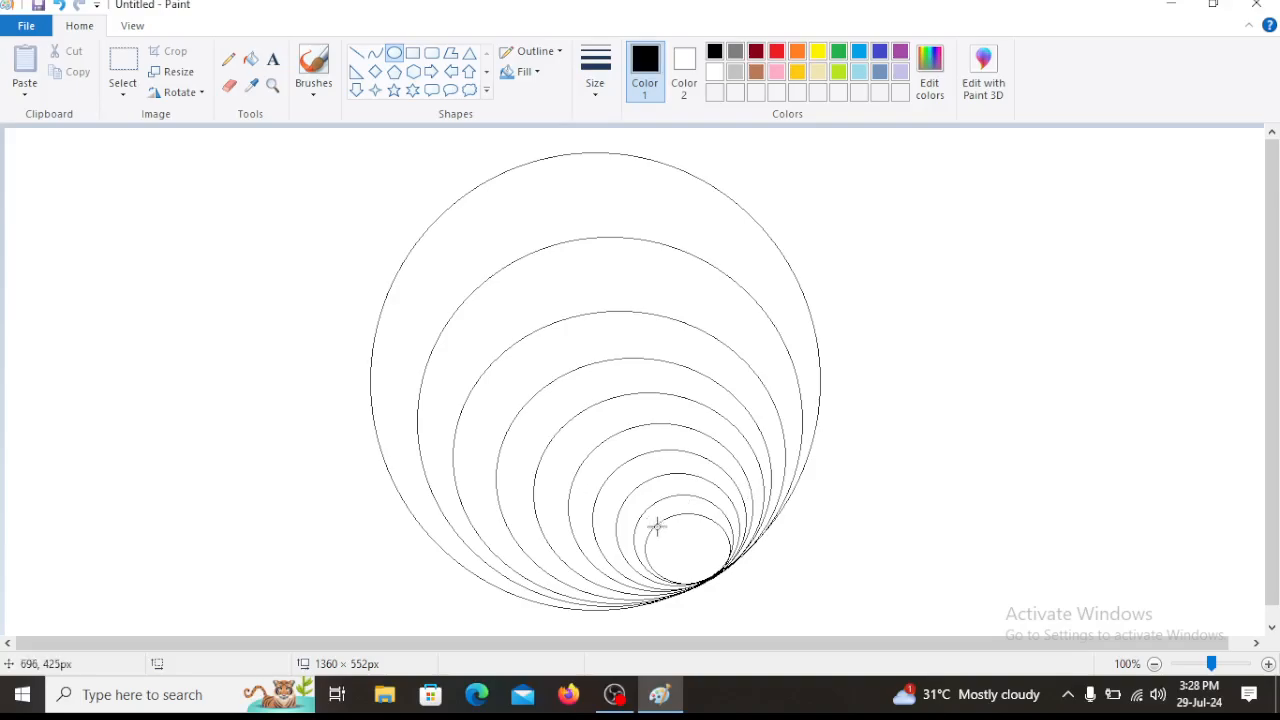
{"action": "left_click_drag", "start_coordinate": [661, 527], "coordinate": [724, 583]}
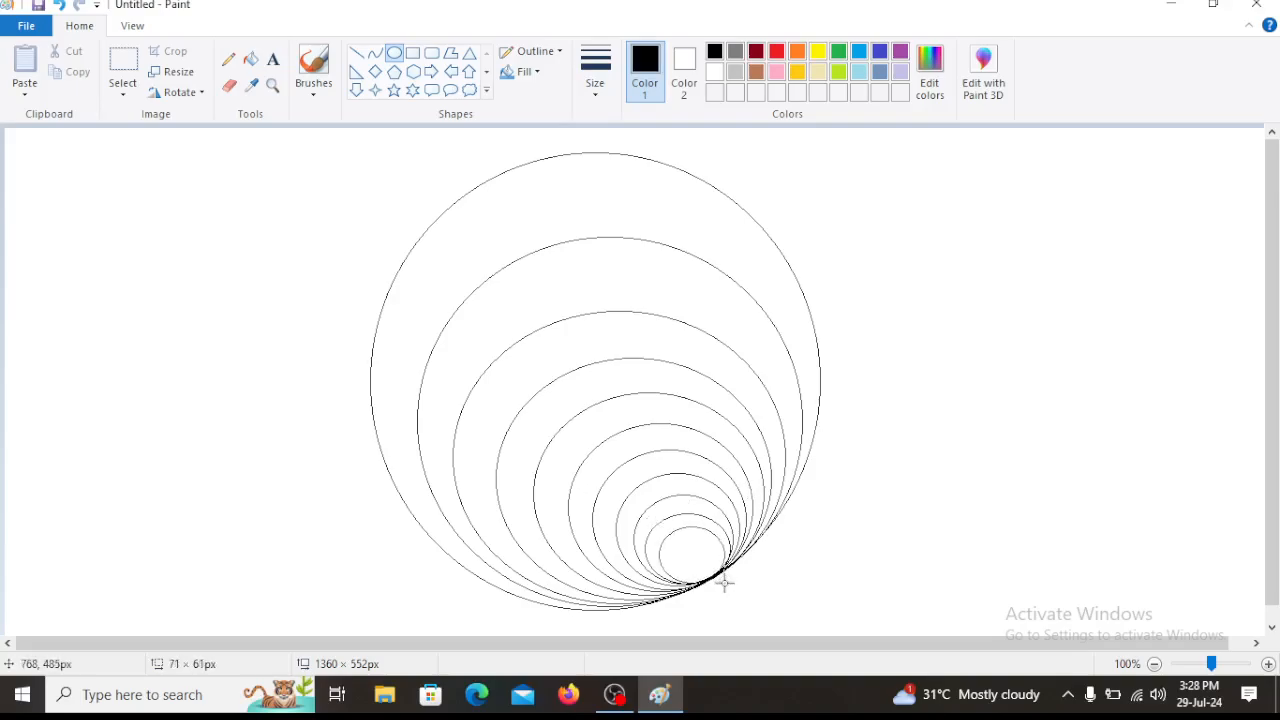
{"action": "left_click", "coordinate": [976, 416]}
{"action": "left_click_drag", "start_coordinate": [669, 538], "coordinate": [726, 580]}
{"action": "left_click", "coordinate": [888, 503]}
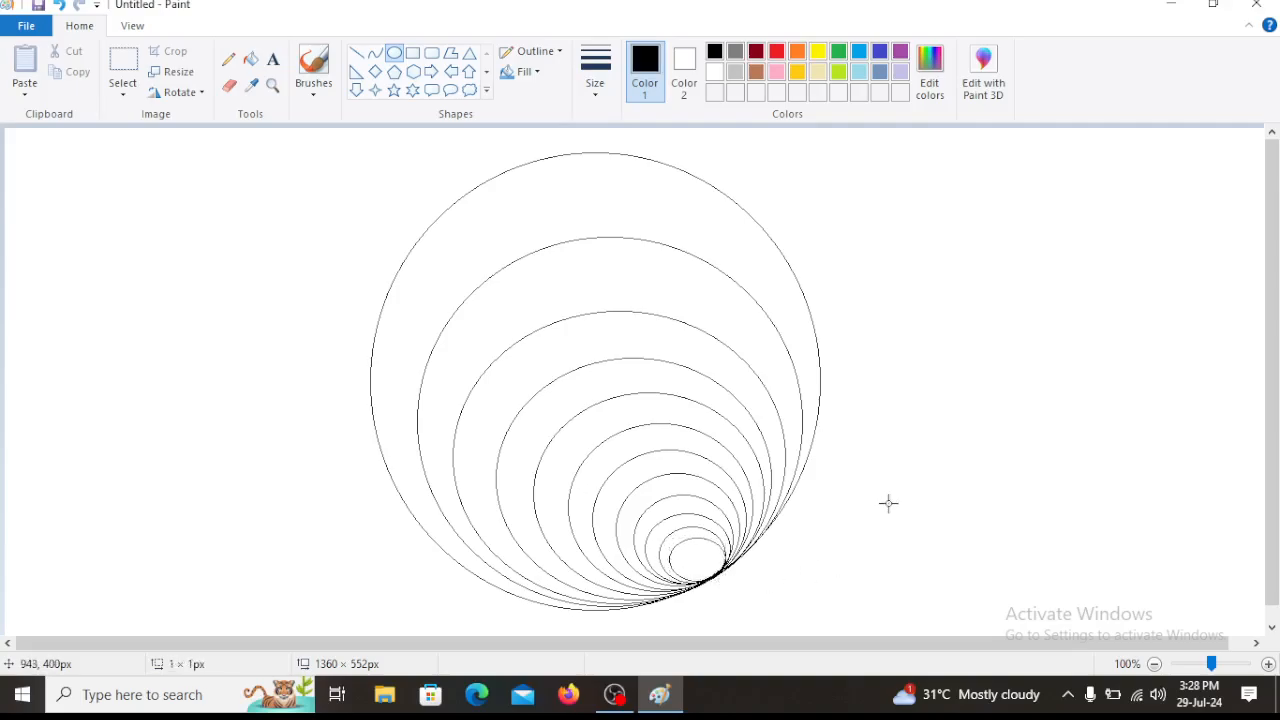
- Add the last tiny circles inside the innermost circle, the first about 47 × 33 px, all meeting at the lower-right point
{"action": "left_click_drag", "start_coordinate": [679, 547], "coordinate": [724, 578]}
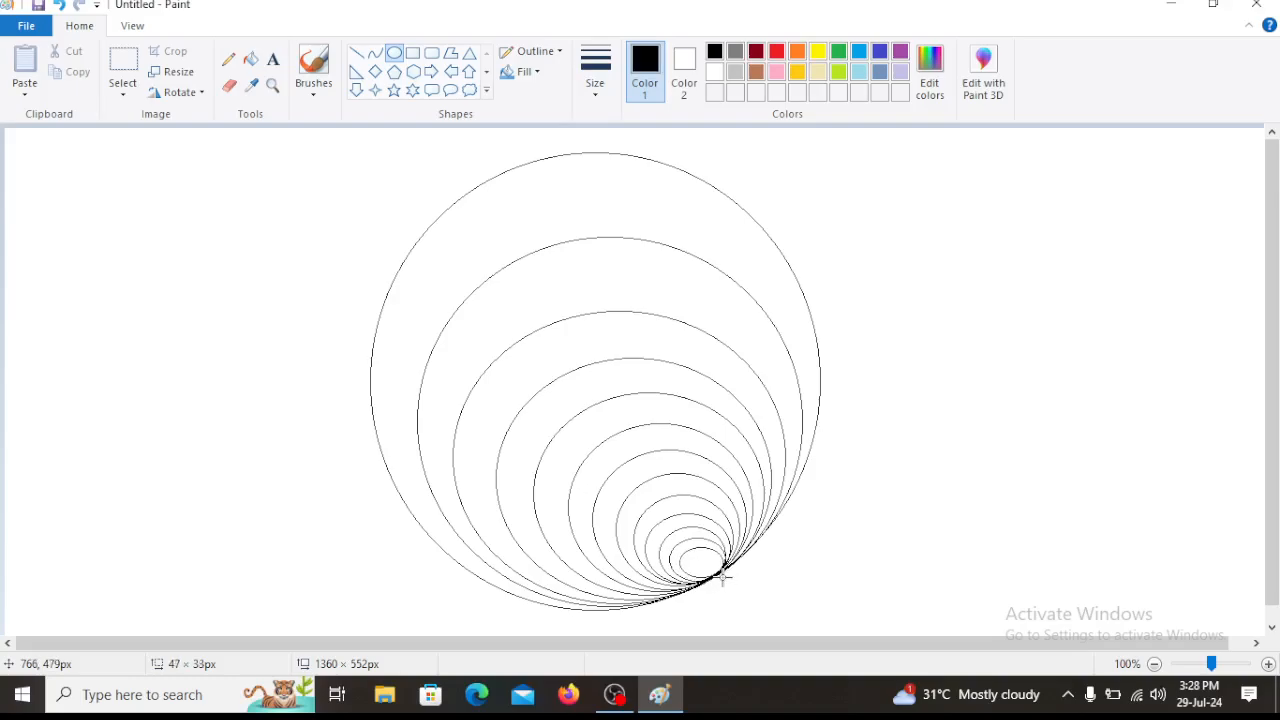
{"action": "left_click", "coordinate": [842, 481]}
{"action": "left_click_drag", "start_coordinate": [689, 552], "coordinate": [719, 573]}
{"action": "left_click", "coordinate": [865, 489]}
{"action": "left_click", "coordinate": [888, 489]}
{"action": "left_click", "coordinate": [944, 425]}
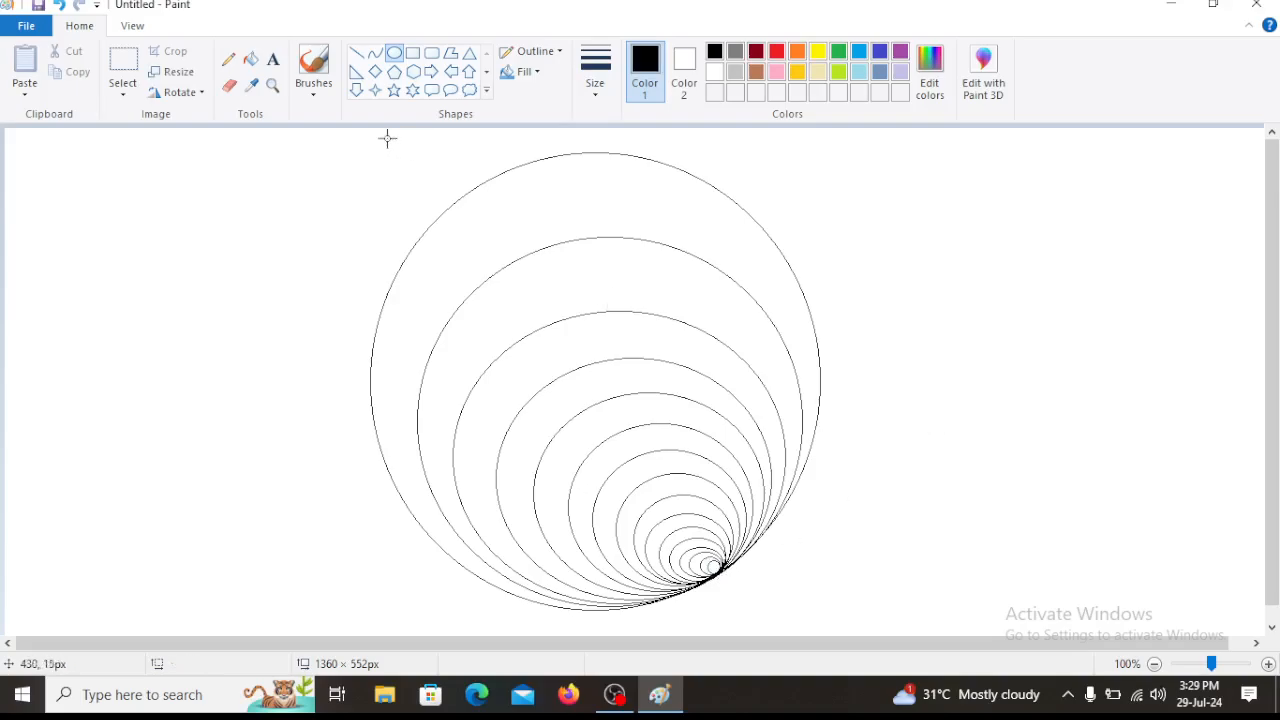
- Fill every other ring of the nested circles with black, starting from the outermost ring and working inward
{"action": "left_click", "coordinate": [251, 58]}
{"action": "left_click", "coordinate": [622, 203]}
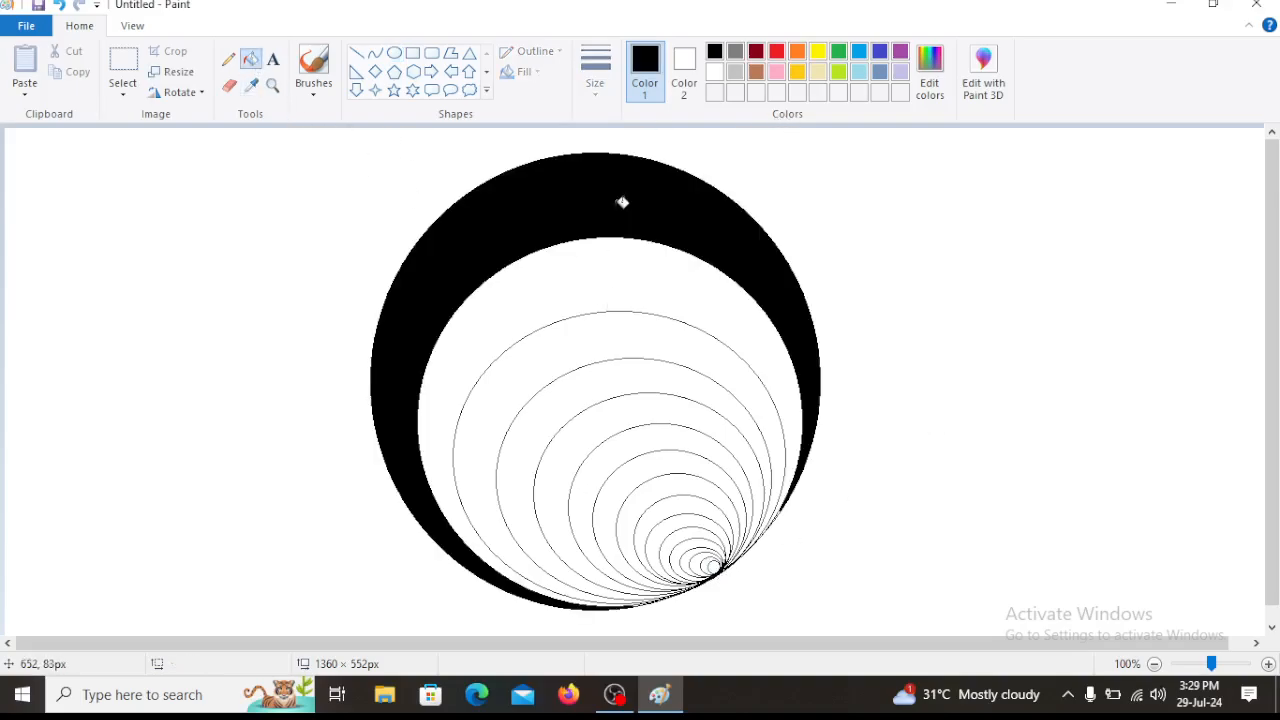
{"action": "left_click", "coordinate": [629, 328]}
{"action": "left_click", "coordinate": [636, 405]}
{"action": "left_click", "coordinate": [647, 460]}
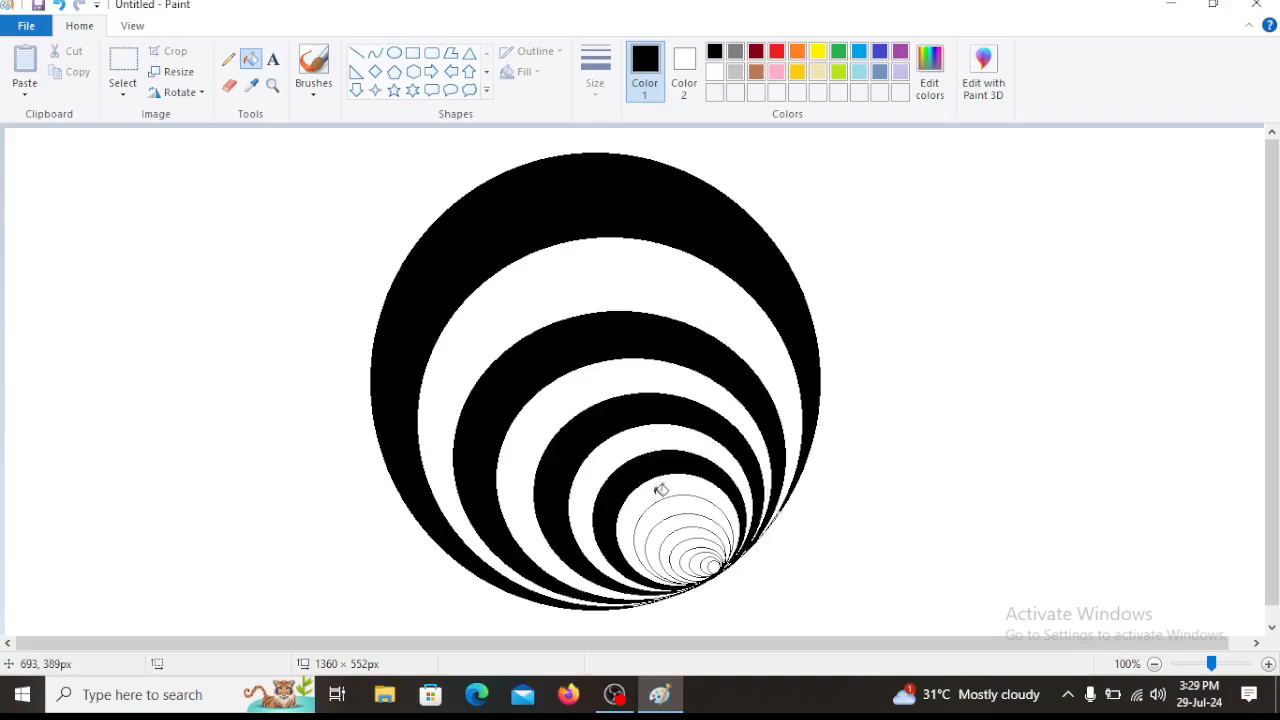
{"action": "left_click", "coordinate": [670, 507]}
{"action": "left_click", "coordinate": [683, 533]}
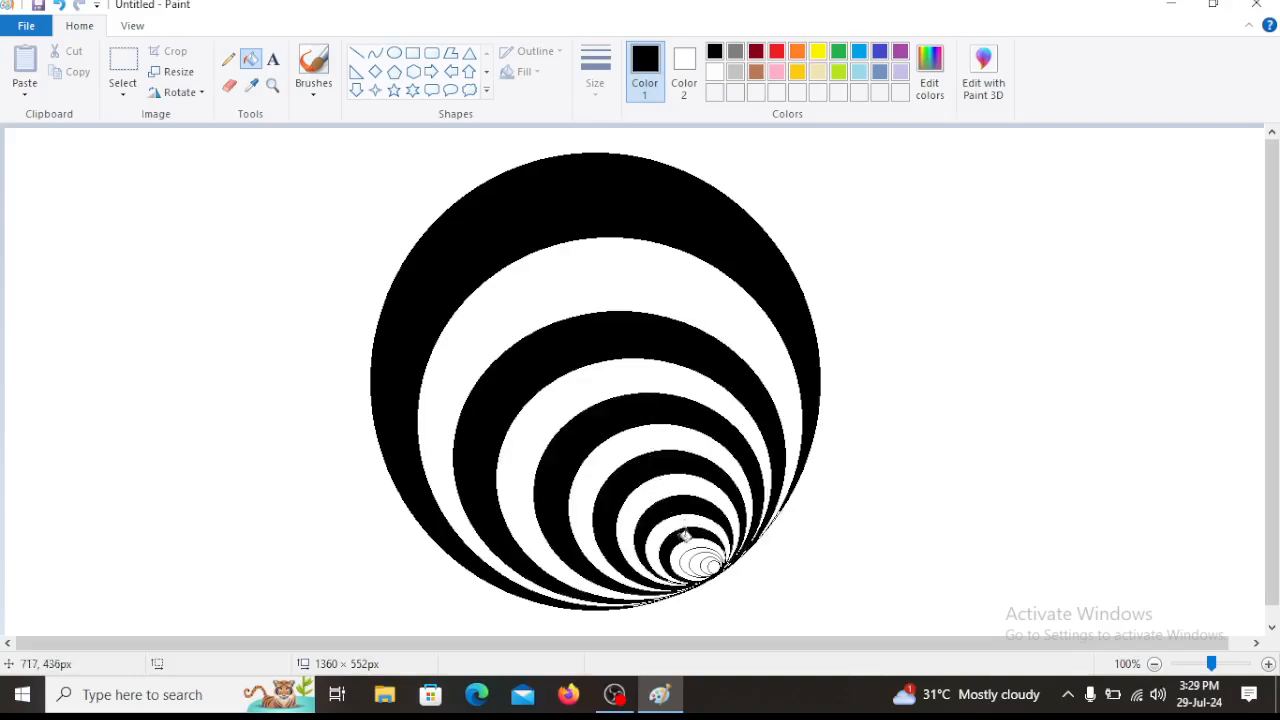
{"action": "left_click", "coordinate": [691, 552]}
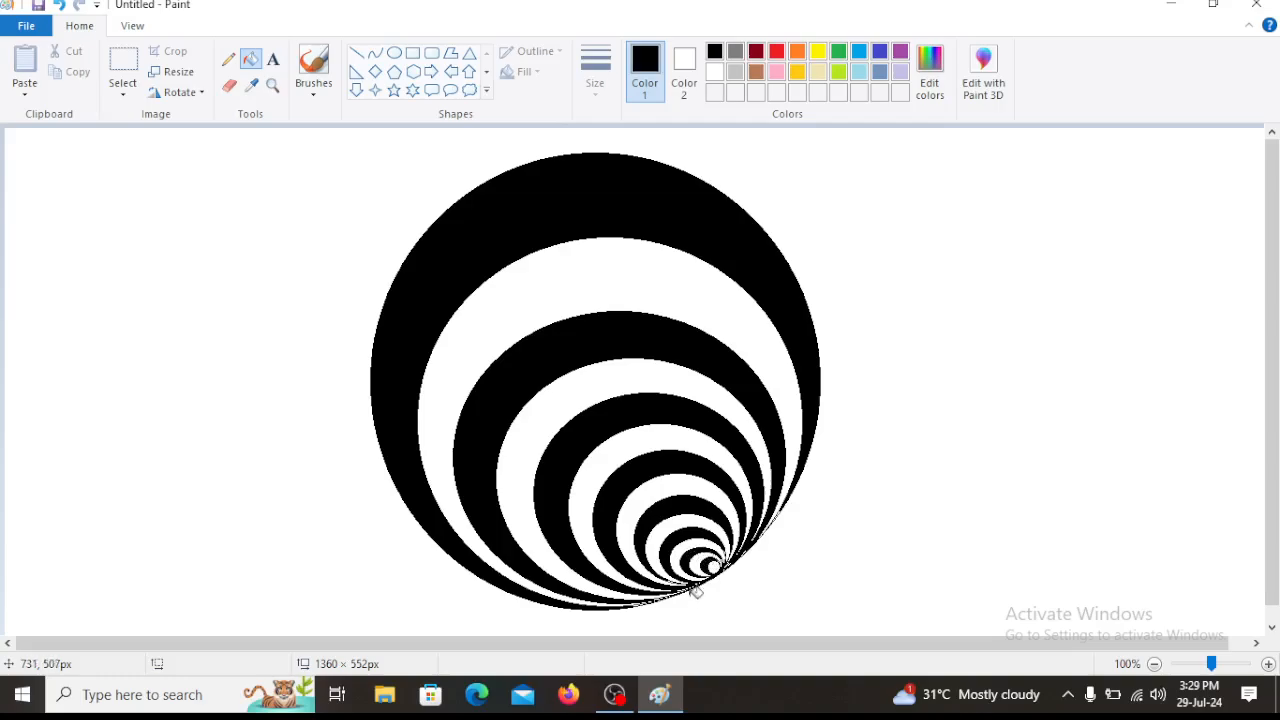
- Fill all the remaining white rings and the innermost circle areas with yellow
{"action": "left_click", "coordinate": [820, 55]}
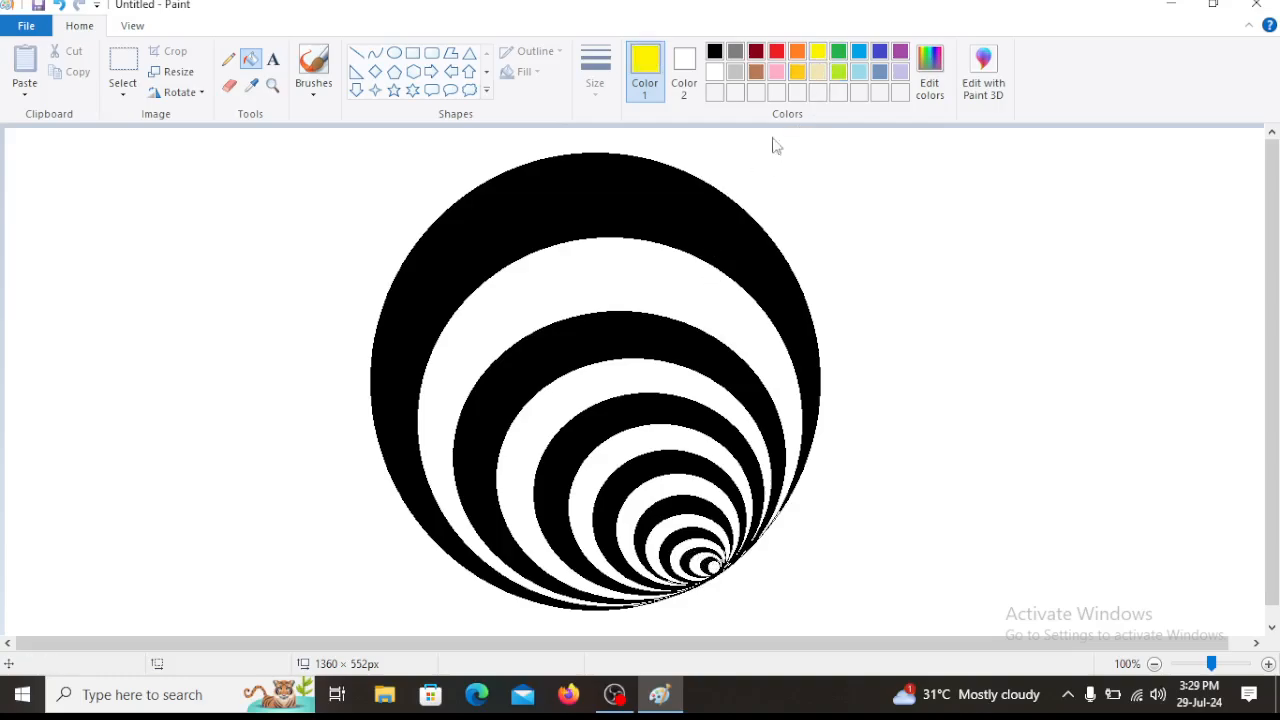
{"action": "left_click", "coordinate": [698, 288]}
{"action": "left_click", "coordinate": [658, 373]}
{"action": "left_click", "coordinate": [646, 442]}
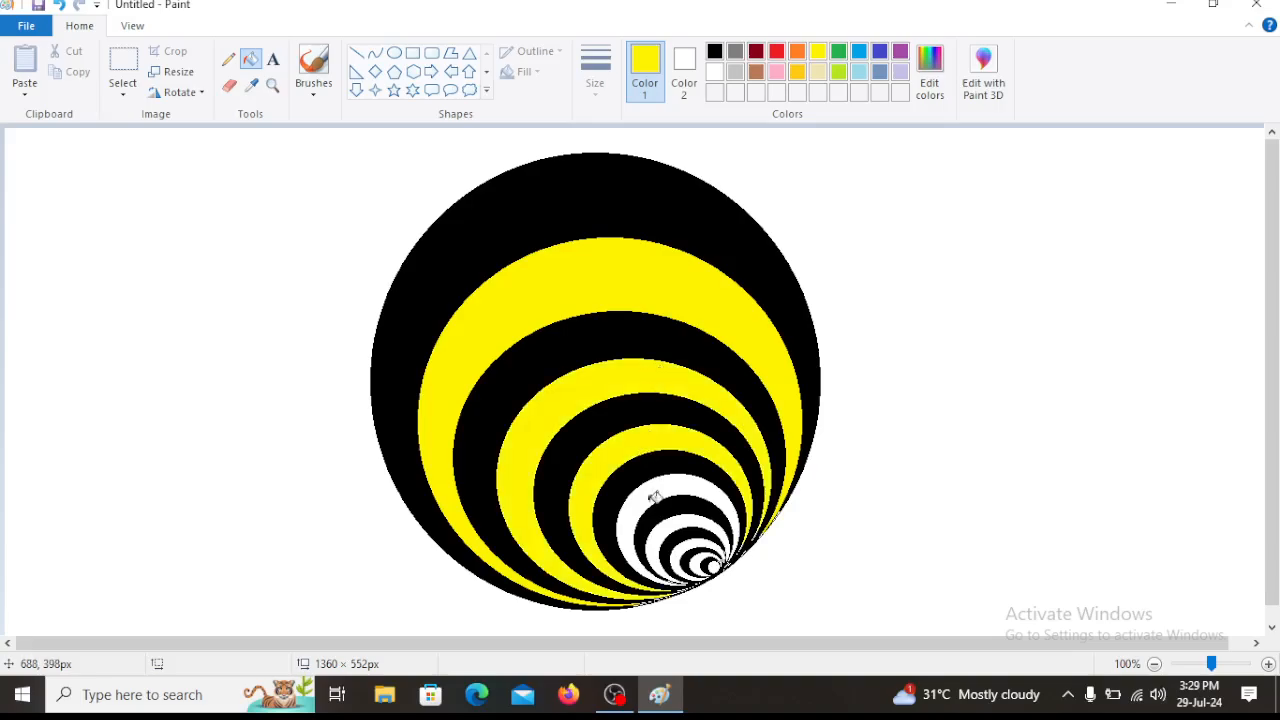
{"action": "left_click", "coordinate": [653, 490]}
{"action": "left_click", "coordinate": [668, 525]}
{"action": "left_click", "coordinate": [684, 553]}
{"action": "left_click", "coordinate": [705, 563]}
{"action": "left_click", "coordinate": [716, 561]}
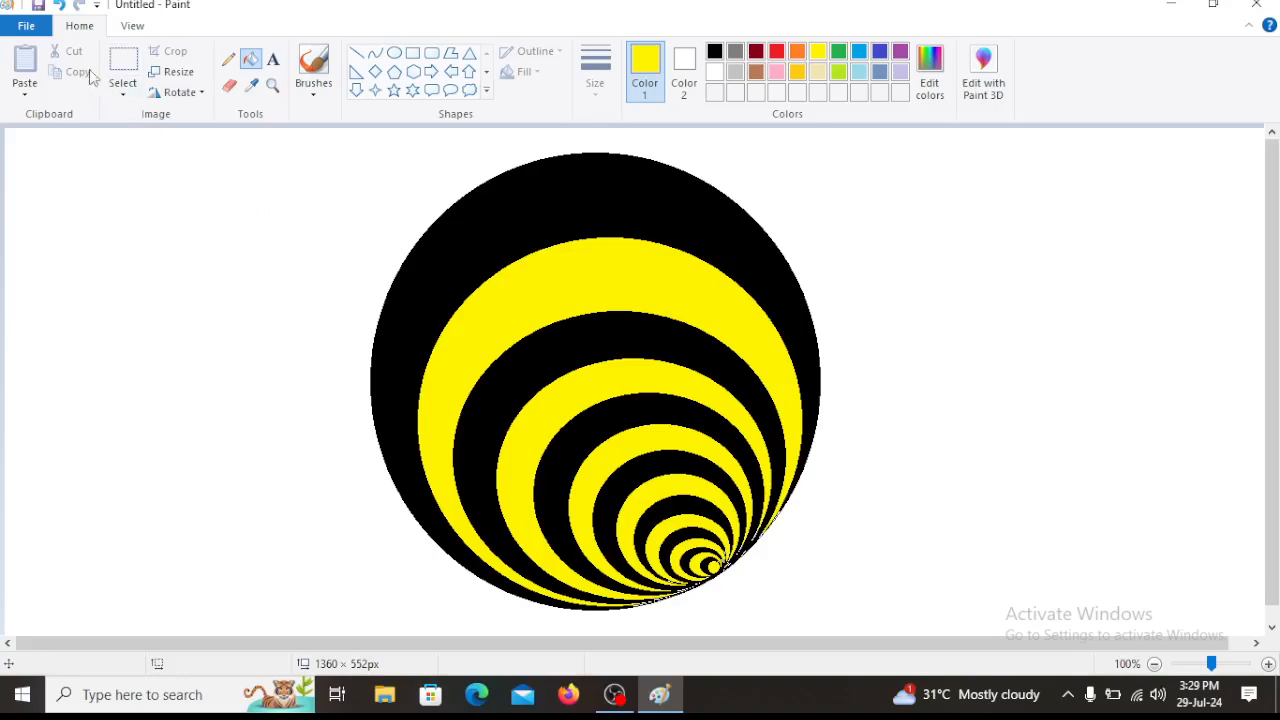
- Start a new blank picture without saving the black and yellow circle drawing
{"action": "left_click", "coordinate": [26, 25]}
{"action": "left_click", "coordinate": [55, 60]}
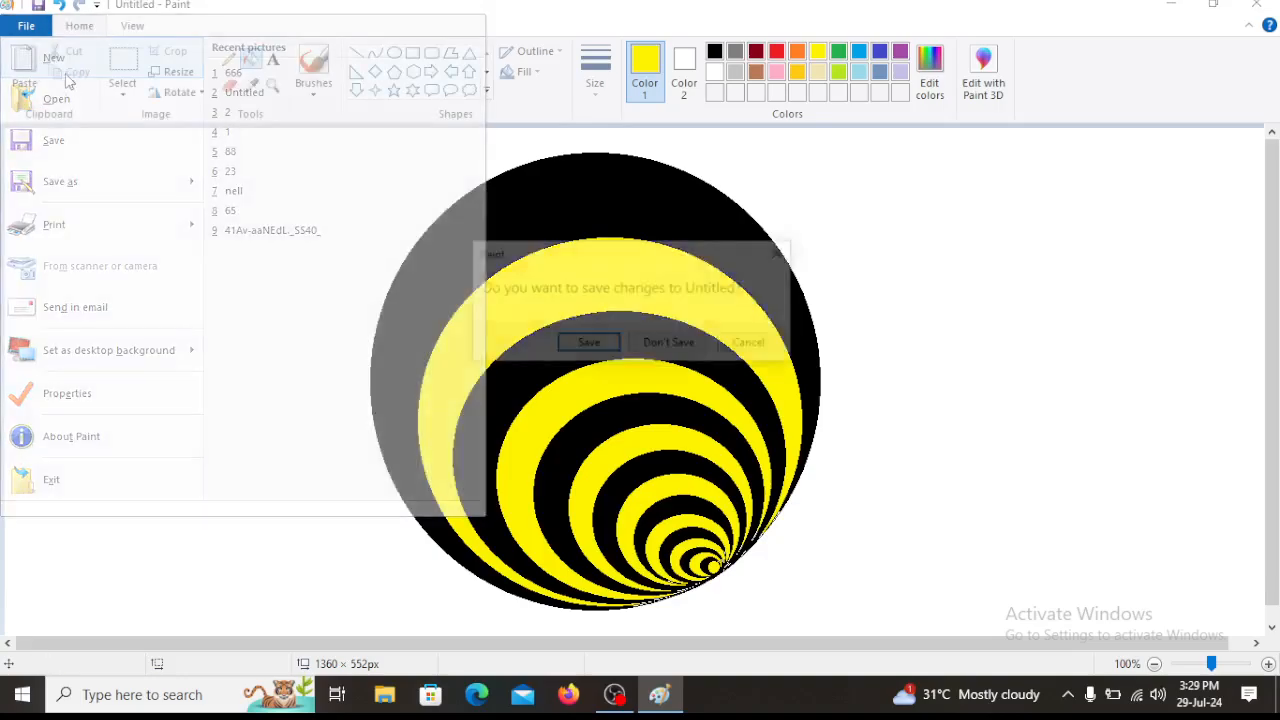
{"action": "left_click", "coordinate": [668, 342]}
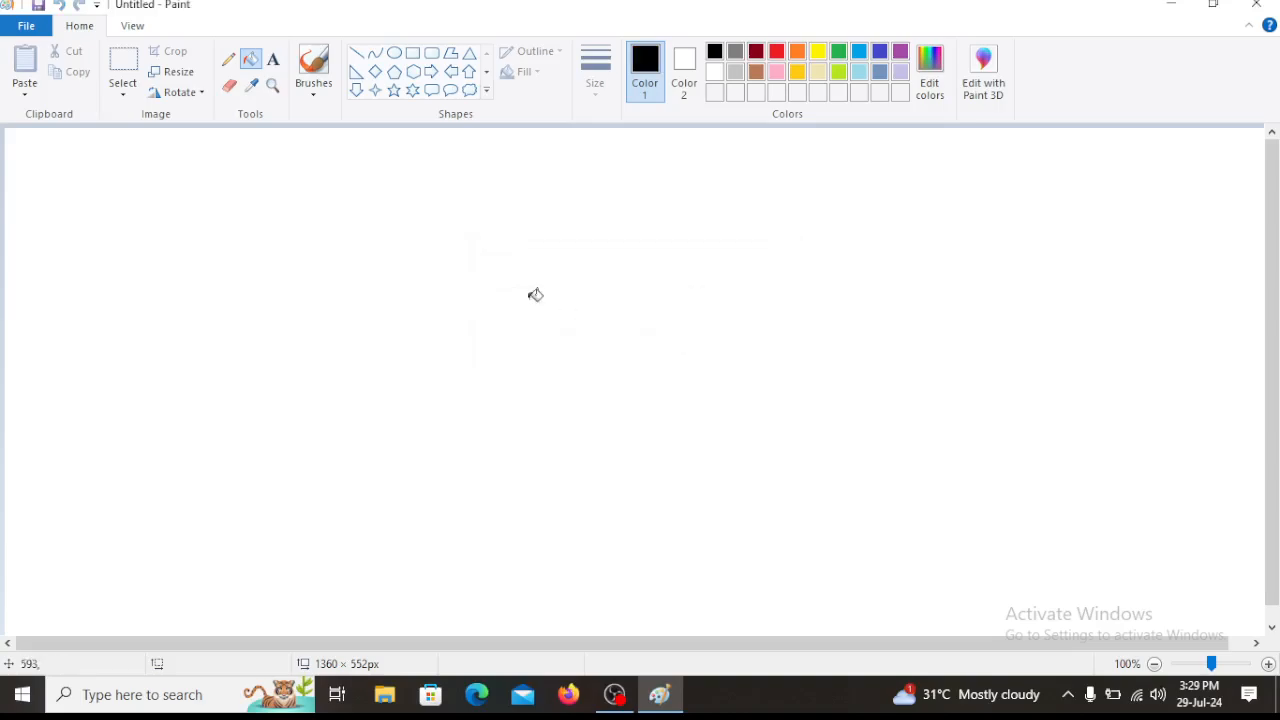
- With the second-thinnest outline, stack three left-aligned rectangles of decreasing width as building blocks, the top one about 368 × 114 px
{"action": "left_click", "coordinate": [412, 53]}
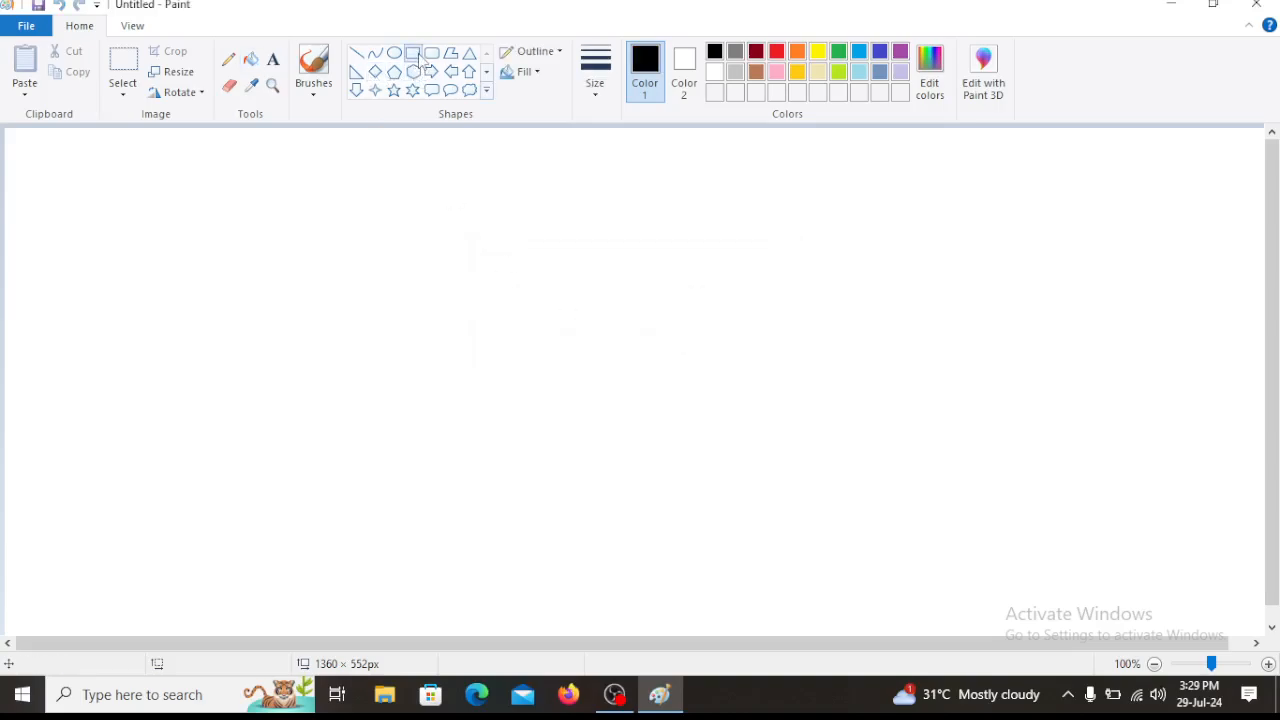
{"action": "left_click", "coordinate": [596, 88]}
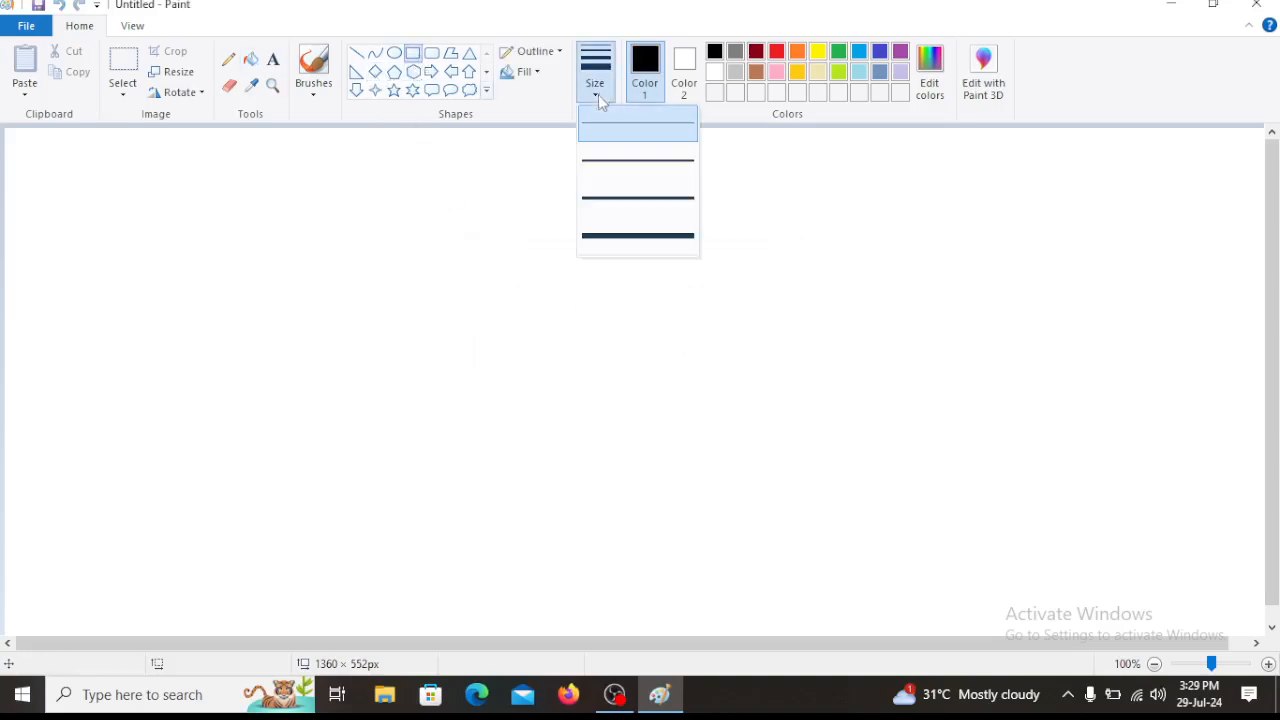
{"action": "left_click", "coordinate": [614, 171]}
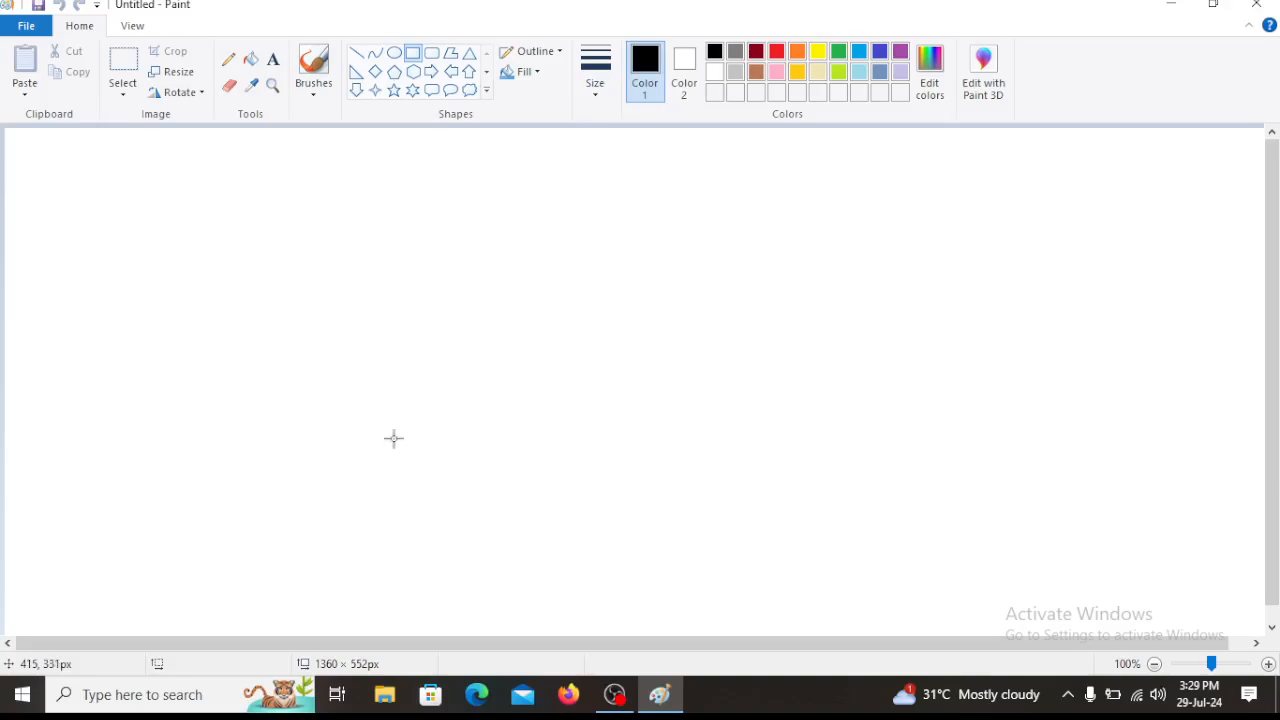
{"action": "left_click_drag", "start_coordinate": [391, 404], "coordinate": [853, 609]}
{"action": "left_click_drag", "start_coordinate": [422, 293], "coordinate": [424, 298]}
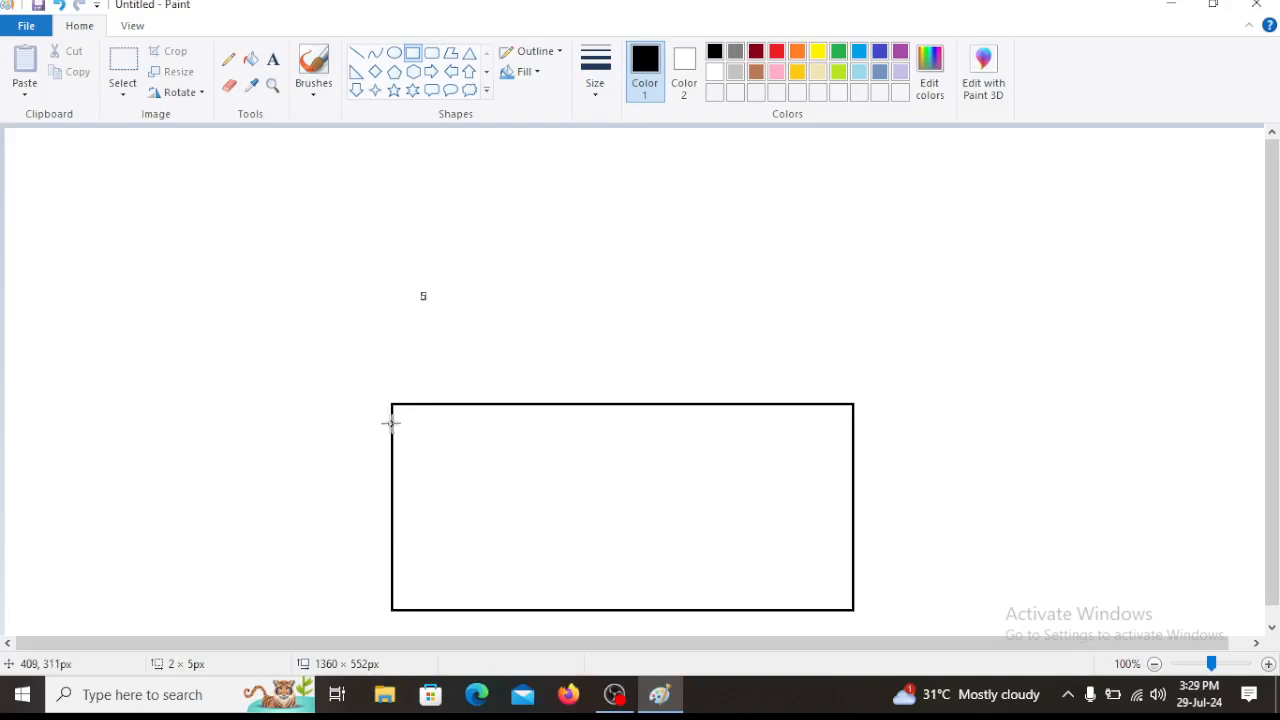
{"action": "left_click_drag", "start_coordinate": [391, 403], "coordinate": [819, 291]}
{"action": "left_click", "coordinate": [240, 330]}
{"action": "left_click_drag", "start_coordinate": [391, 292], "coordinate": [736, 185]}
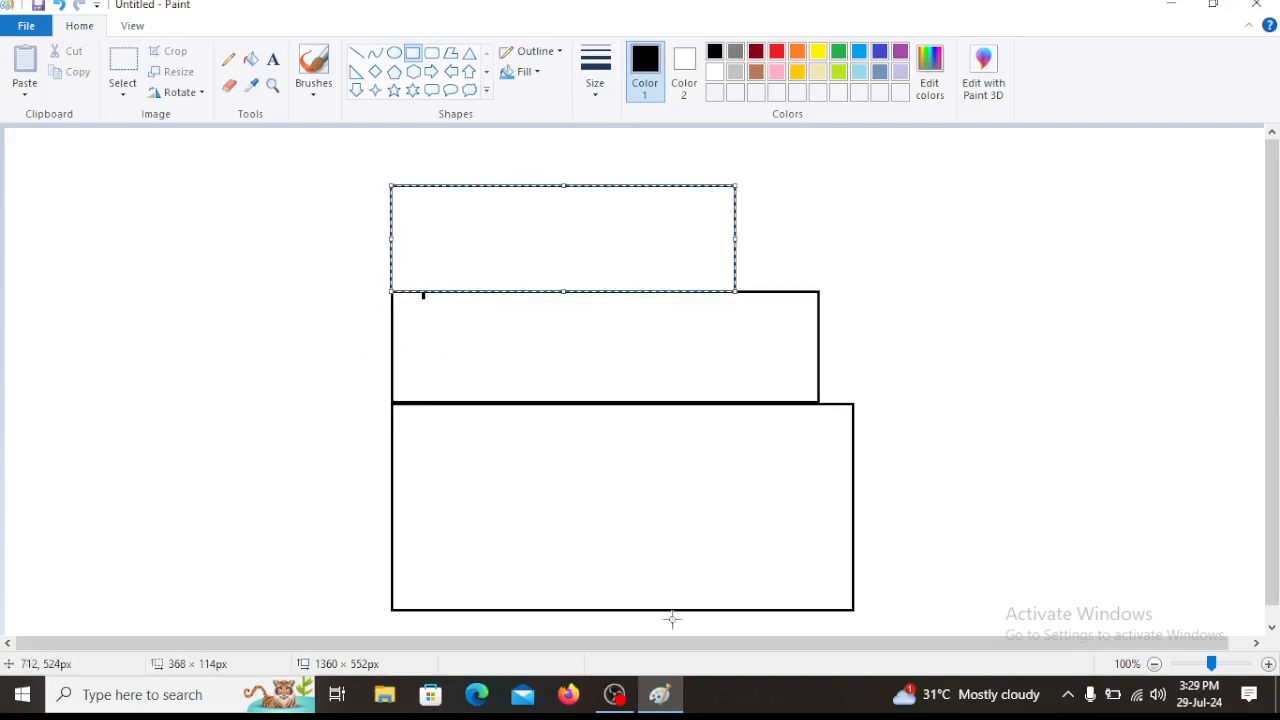
- Draw a narrow horizontal band across the bottom block and a row of four window rectangles above it
{"action": "left_click_drag", "start_coordinate": [392, 500], "coordinate": [854, 527]}
{"action": "left_click_drag", "start_coordinate": [416, 429], "coordinate": [469, 486]}
{"action": "left_click_drag", "start_coordinate": [534, 427], "coordinate": [596, 482]}
{"action": "left_click_drag", "start_coordinate": [657, 427], "coordinate": [713, 481]}
{"action": "left_click_drag", "start_coordinate": [776, 424], "coordinate": [826, 485]}
- Draw four window rectangles across the middle block and three in the top block, each about 50 to 60 px wide
{"action": "left_click_drag", "start_coordinate": [421, 315], "coordinate": [467, 367]}
{"action": "left_click_drag", "start_coordinate": [534, 315], "coordinate": [590, 361]}
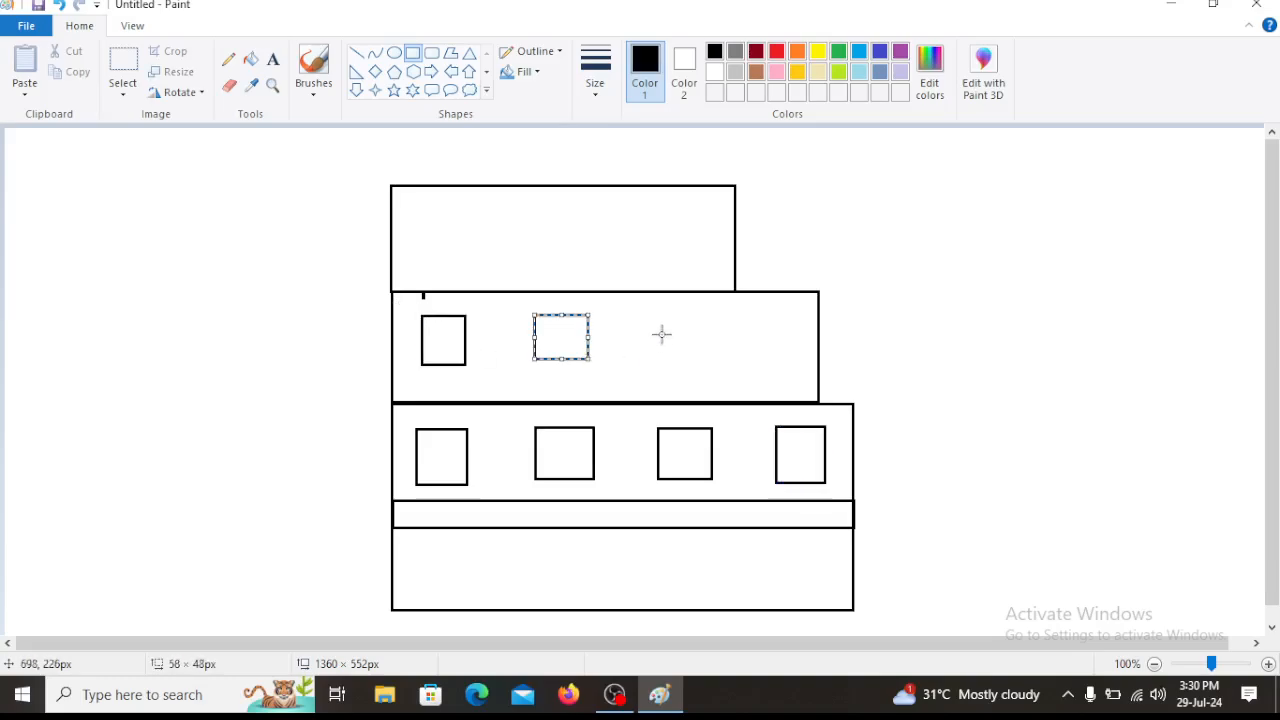
{"action": "left_click_drag", "start_coordinate": [651, 309], "coordinate": [705, 361]}
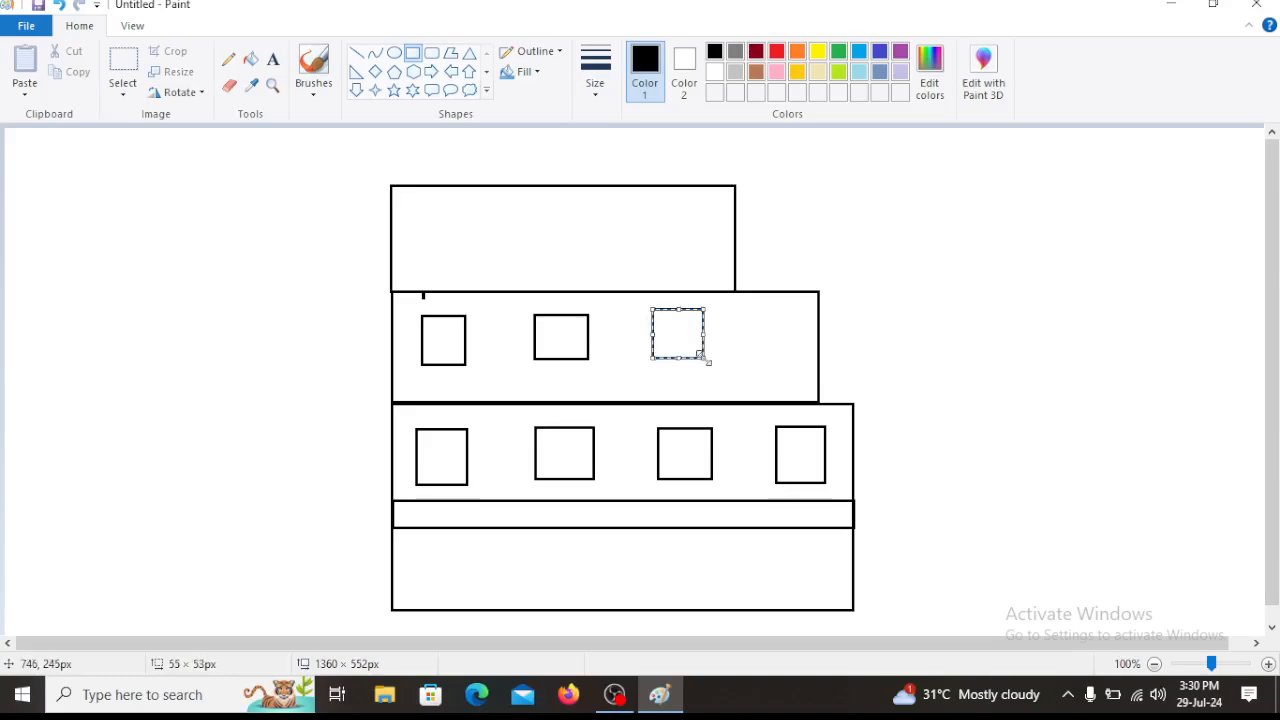
{"action": "left_click_drag", "start_coordinate": [753, 313], "coordinate": [800, 361]}
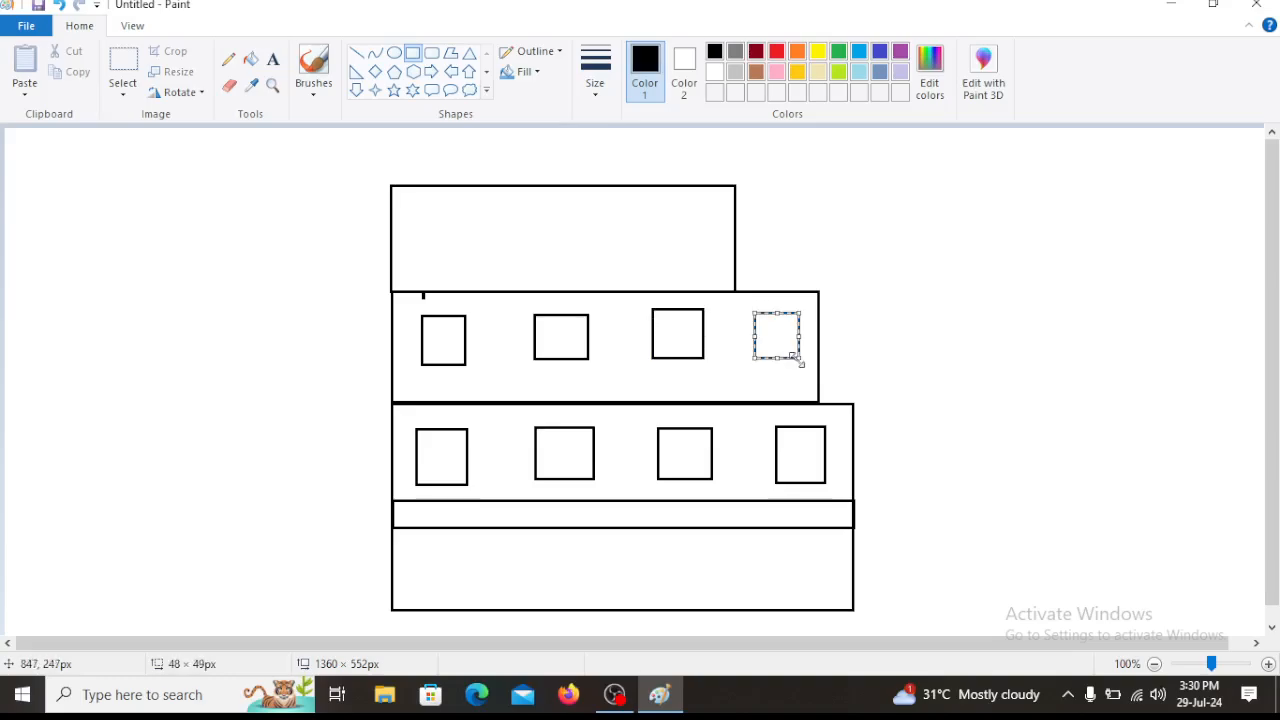
{"action": "left_click_drag", "start_coordinate": [427, 209], "coordinate": [486, 264]}
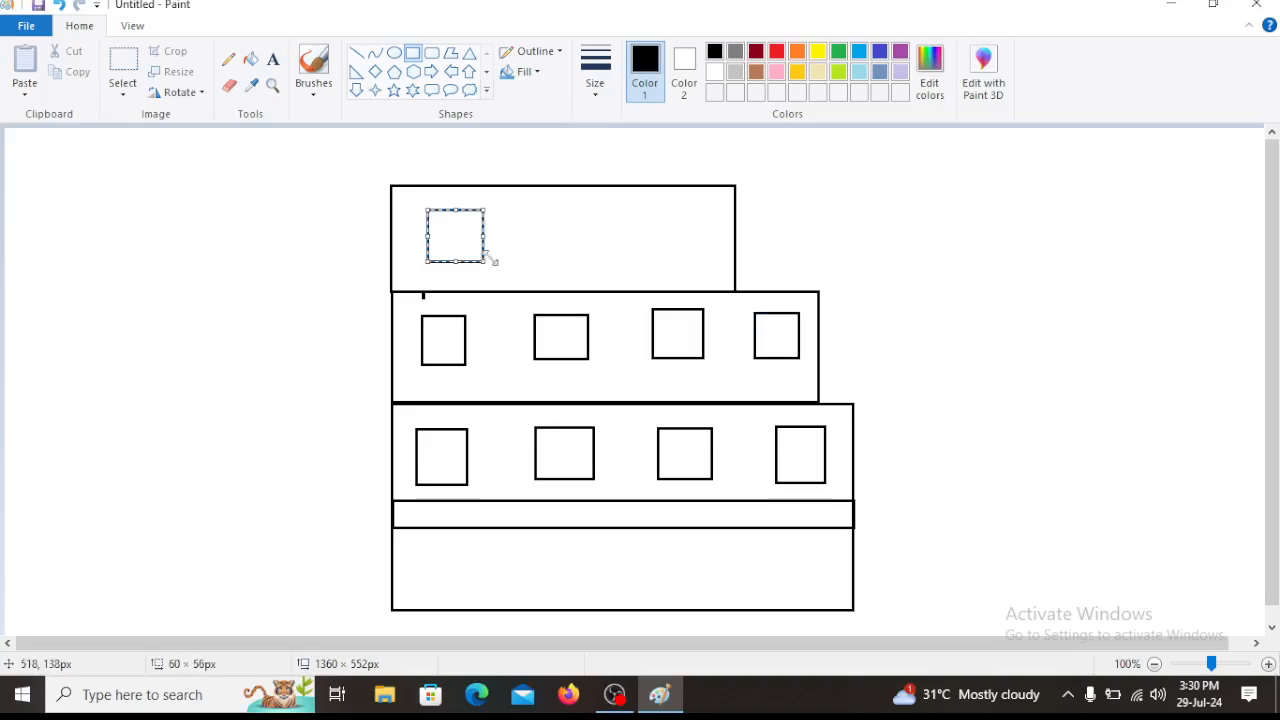
{"action": "left_click_drag", "start_coordinate": [527, 209], "coordinate": [590, 261]}
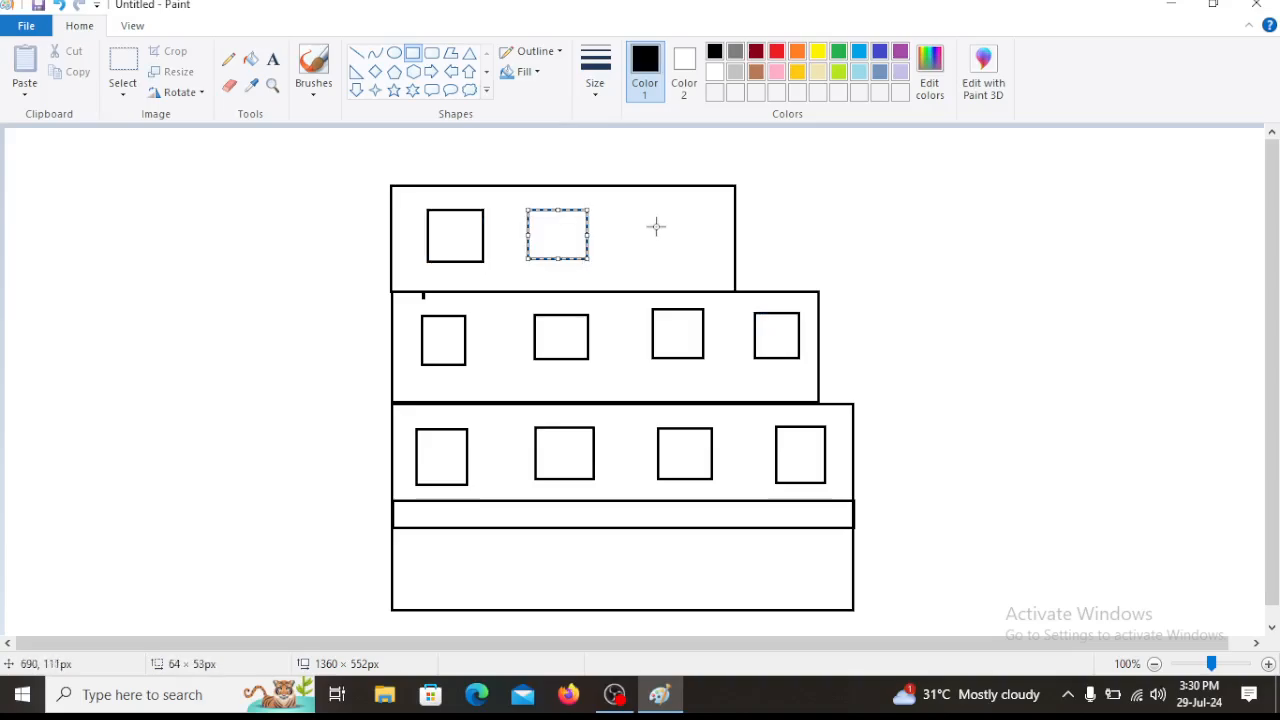
{"action": "left_click_drag", "start_coordinate": [649, 209], "coordinate": [710, 259]}
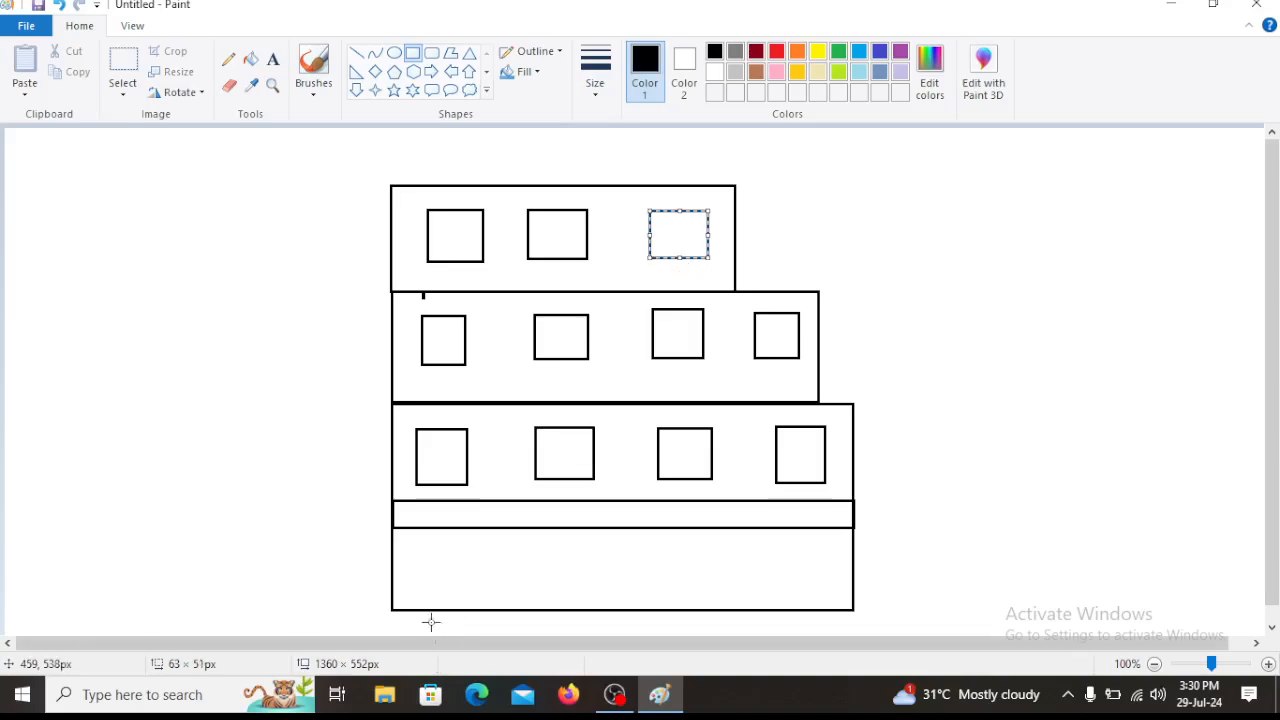
- Draw four windows below the band, plus thin strips under the building (about 614 × 16 px) and along the middle block's base (about 458 × 19 px)
{"action": "left_click_drag", "start_coordinate": [432, 541], "coordinate": [489, 597]}
{"action": "left_click_drag", "start_coordinate": [556, 541], "coordinate": [613, 590]}
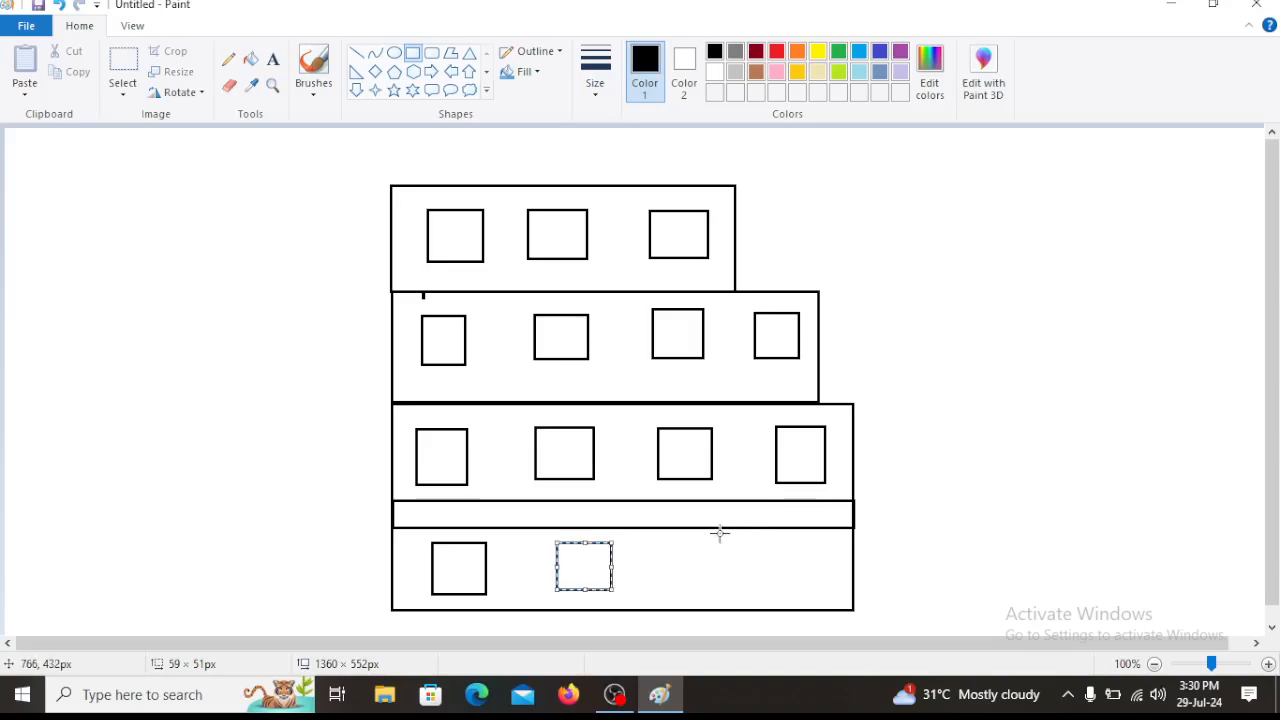
{"action": "left_click_drag", "start_coordinate": [676, 542], "coordinate": [729, 586]}
{"action": "left_click_drag", "start_coordinate": [774, 539], "coordinate": [832, 589]}
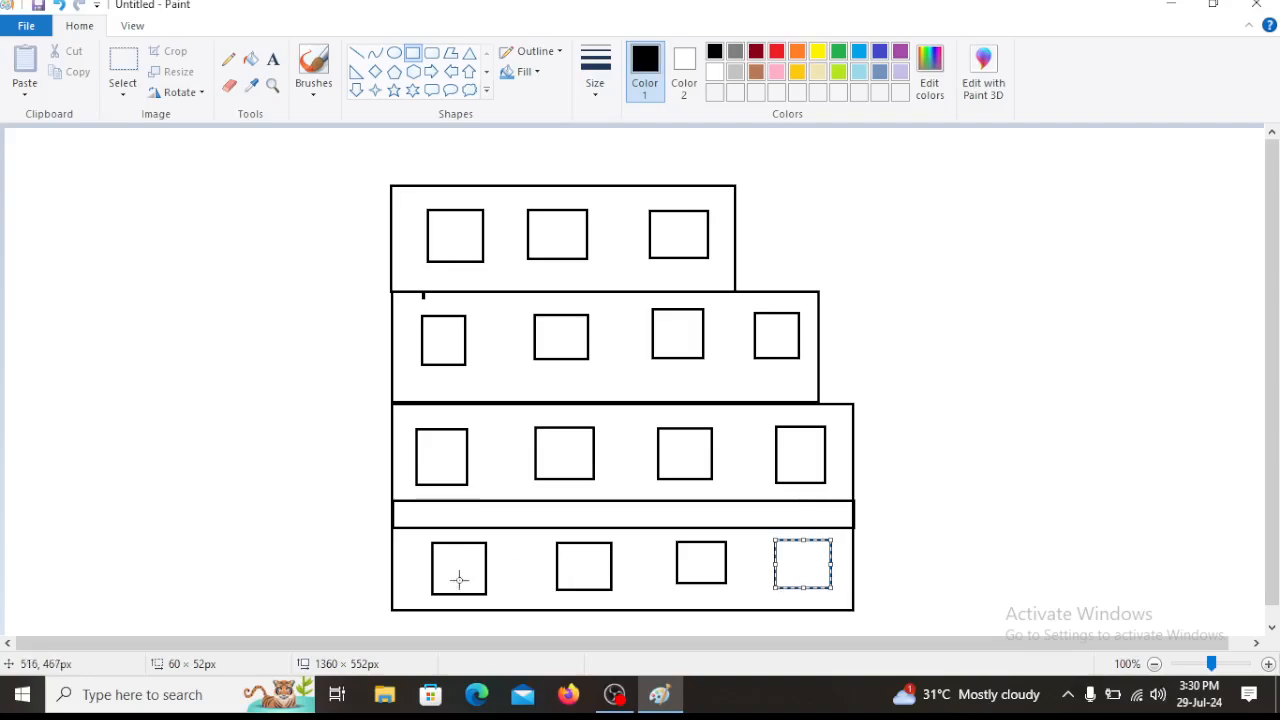
{"action": "left_click_drag", "start_coordinate": [390, 612], "coordinate": [970, 622]}
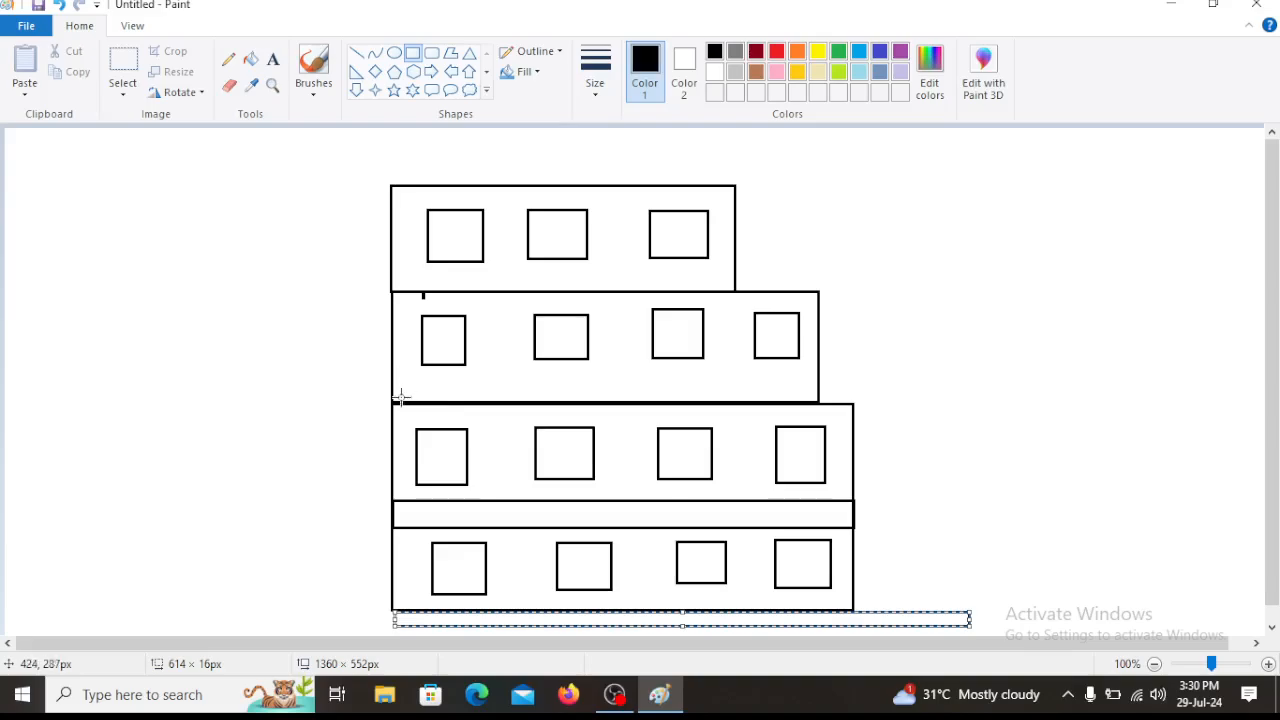
{"action": "left_click_drag", "start_coordinate": [391, 387], "coordinate": [818, 402]}
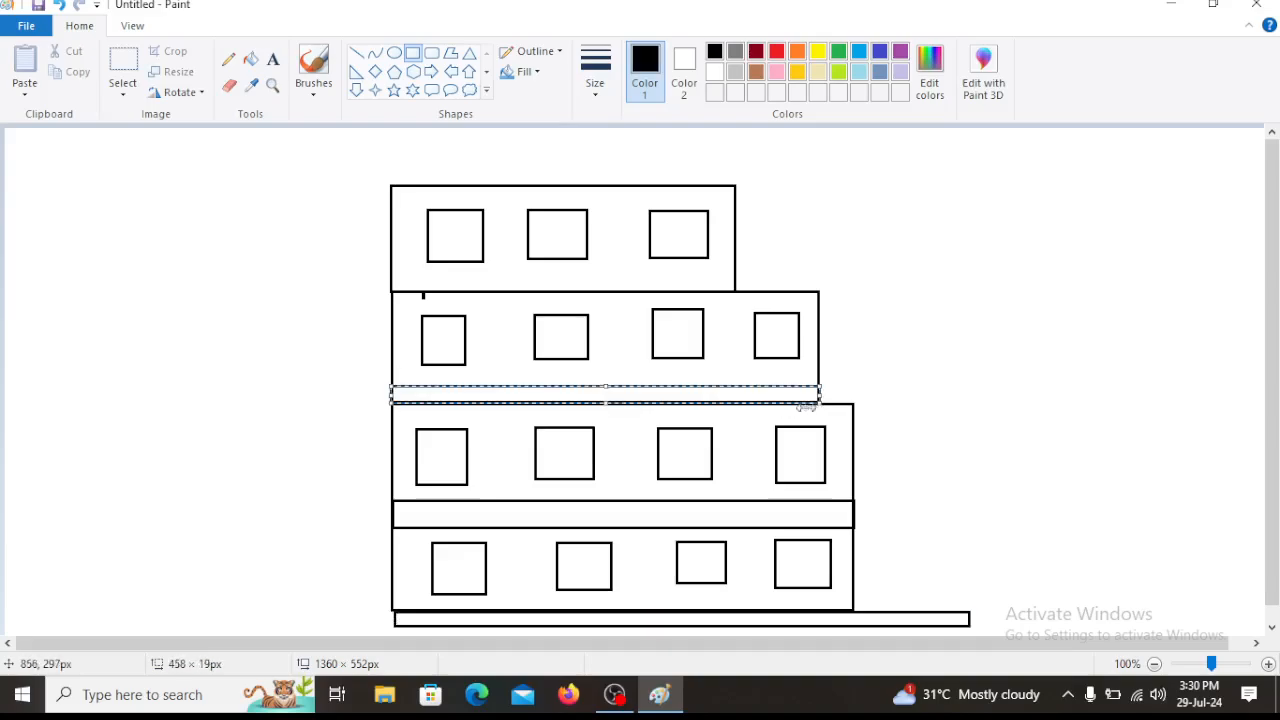
- Fill the building's walls in alternating colours: pink for the middle and lowest storeys, lavender for the other two
{"action": "left_click", "coordinate": [250, 59]}
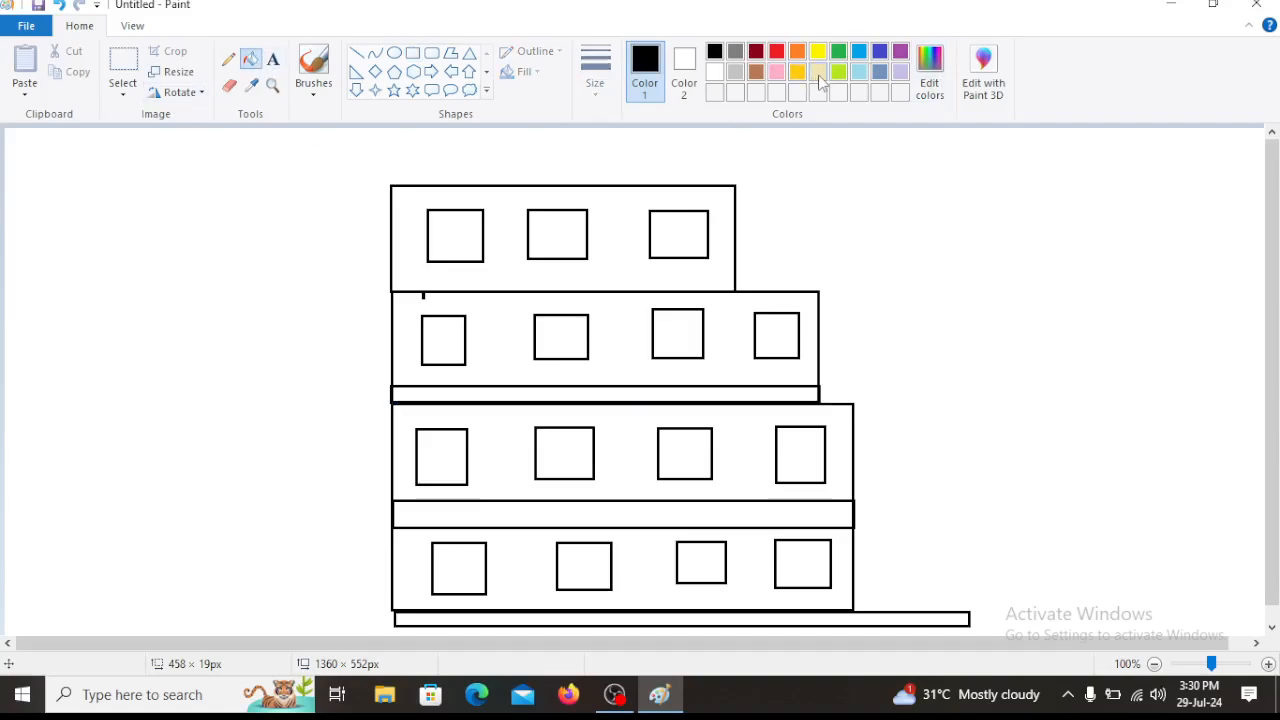
{"action": "left_click", "coordinate": [778, 72]}
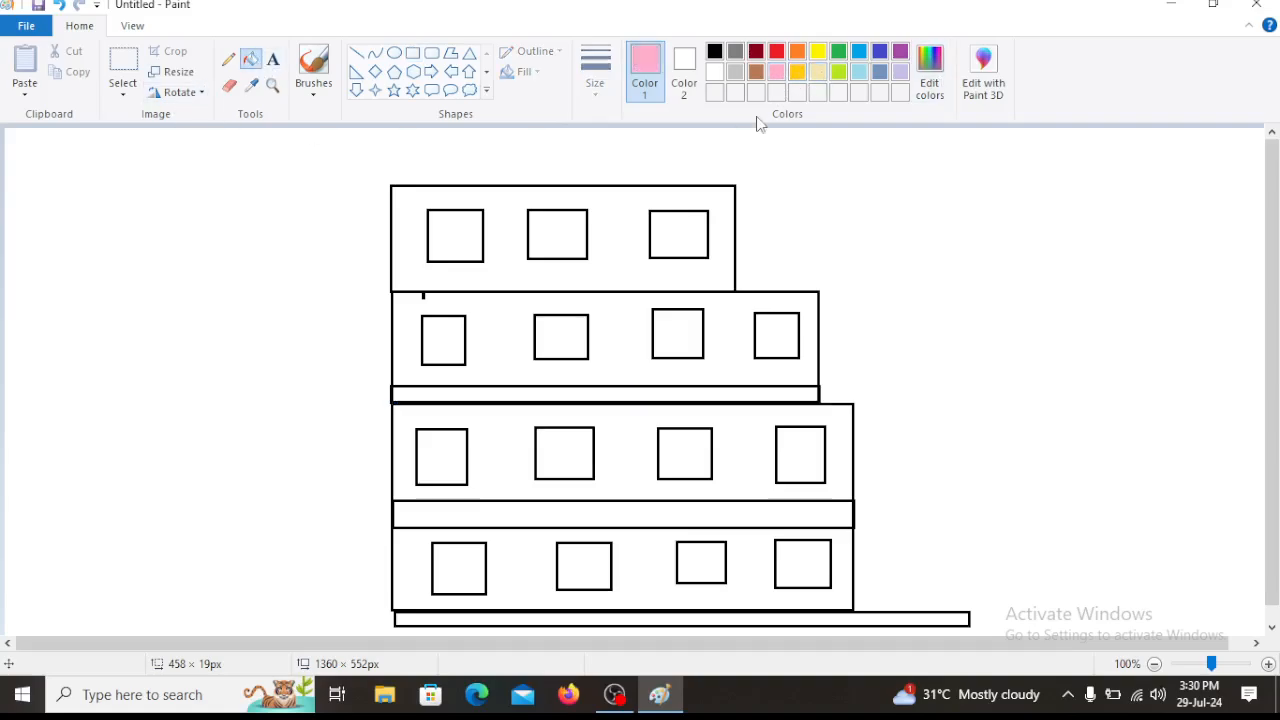
{"action": "left_click", "coordinate": [721, 336]}
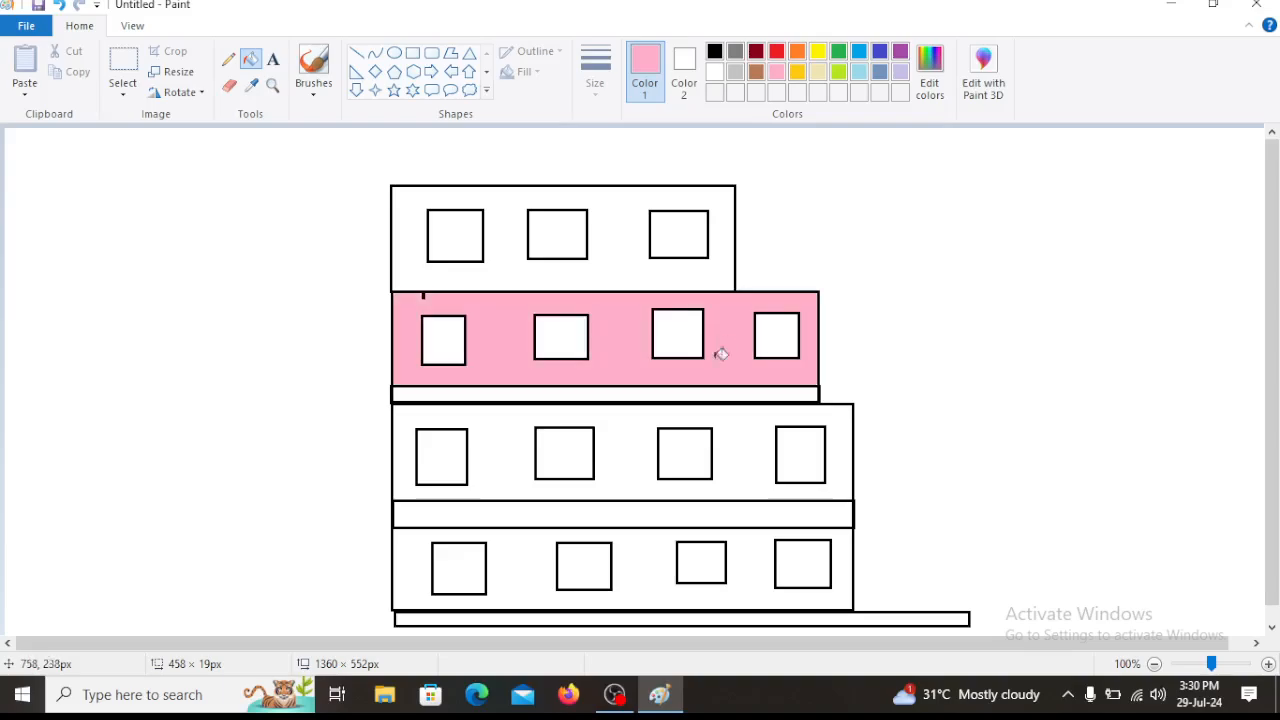
{"action": "left_click", "coordinate": [646, 570]}
{"action": "left_click", "coordinate": [899, 72]}
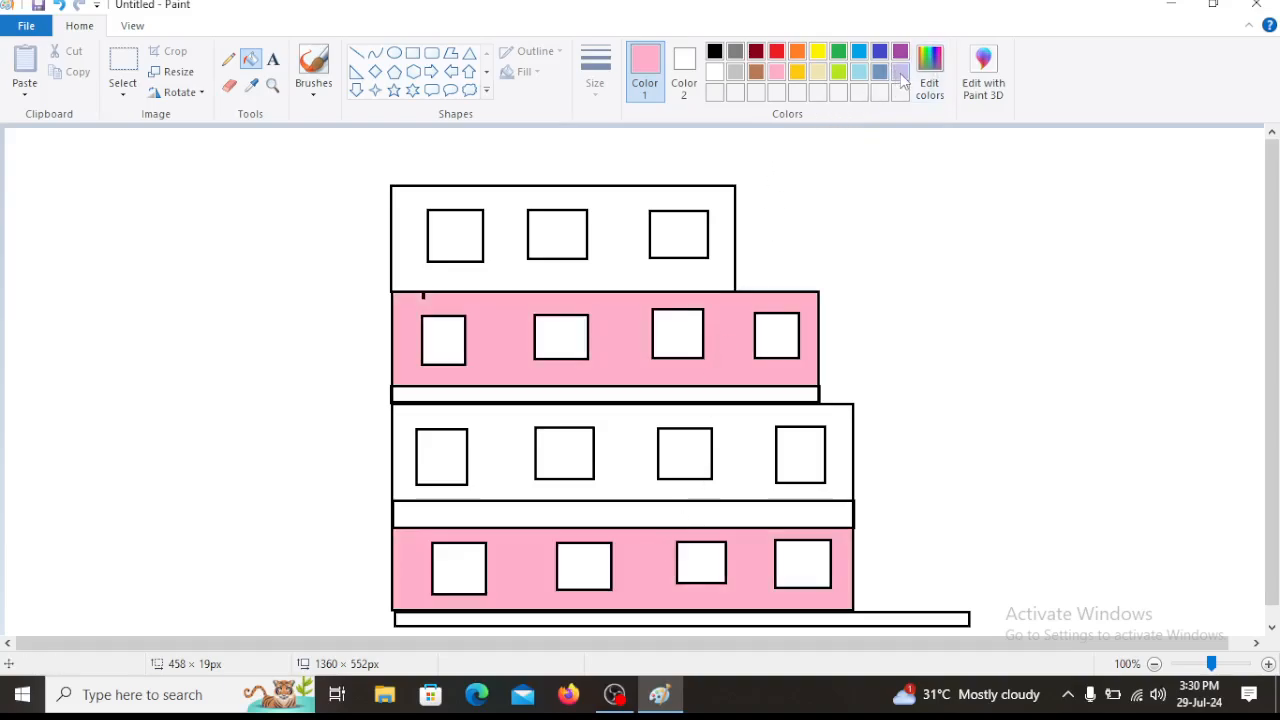
{"action": "left_click", "coordinate": [737, 414]}
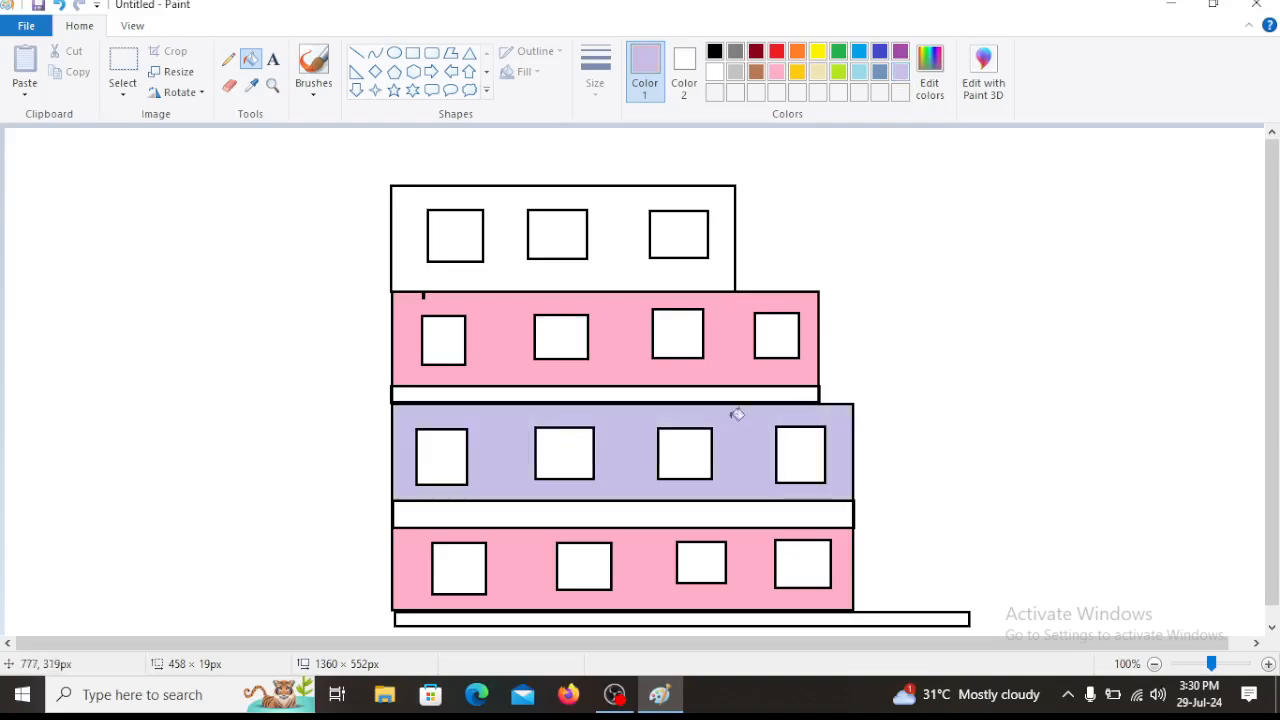
{"action": "left_click", "coordinate": [721, 199]}
- Fill the two horizontal bands between the storeys with light grey
{"action": "left_click", "coordinate": [735, 72]}
{"action": "left_click", "coordinate": [626, 508]}
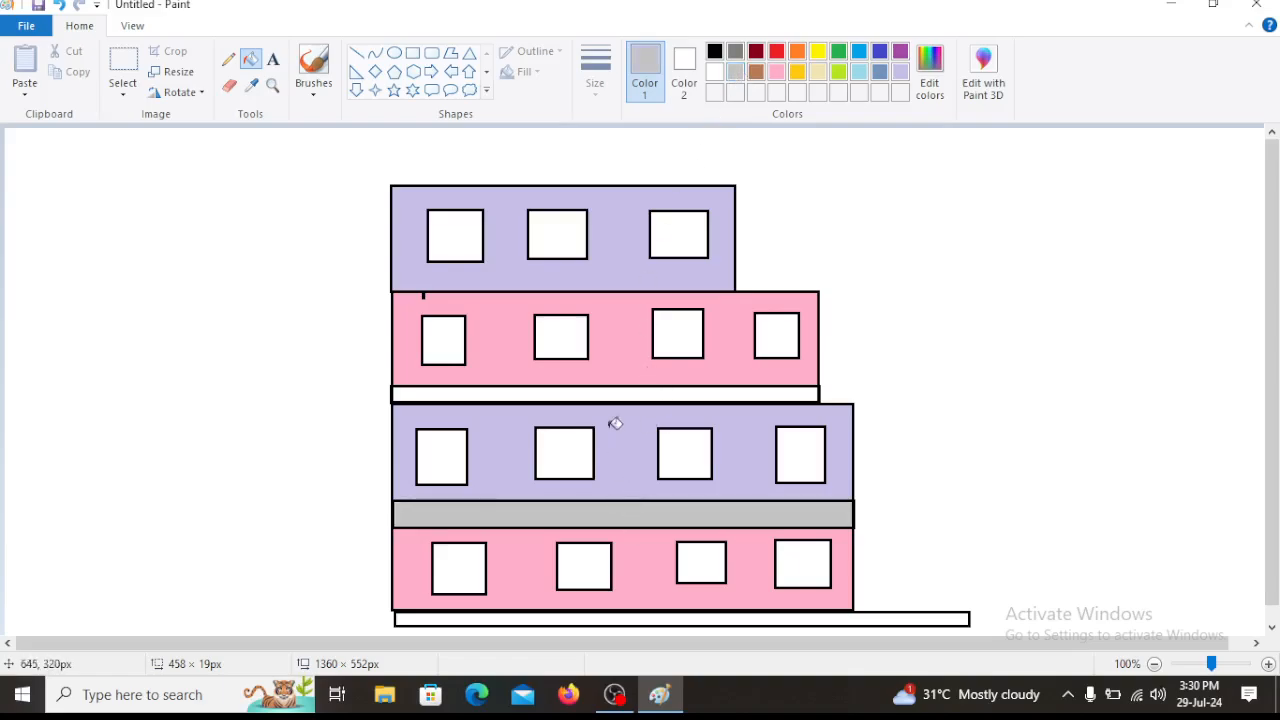
{"action": "left_click", "coordinate": [617, 392]}
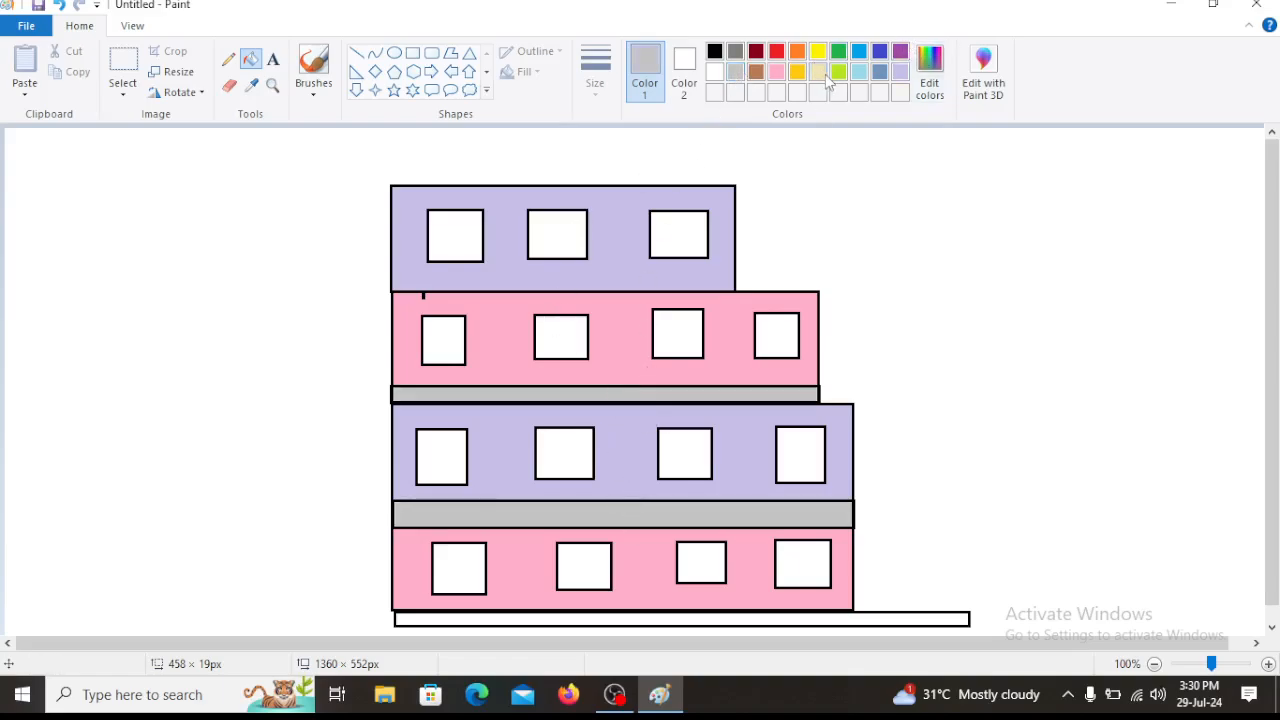
- Fill the three windows of the top storey with brown
{"action": "left_click", "coordinate": [756, 72]}
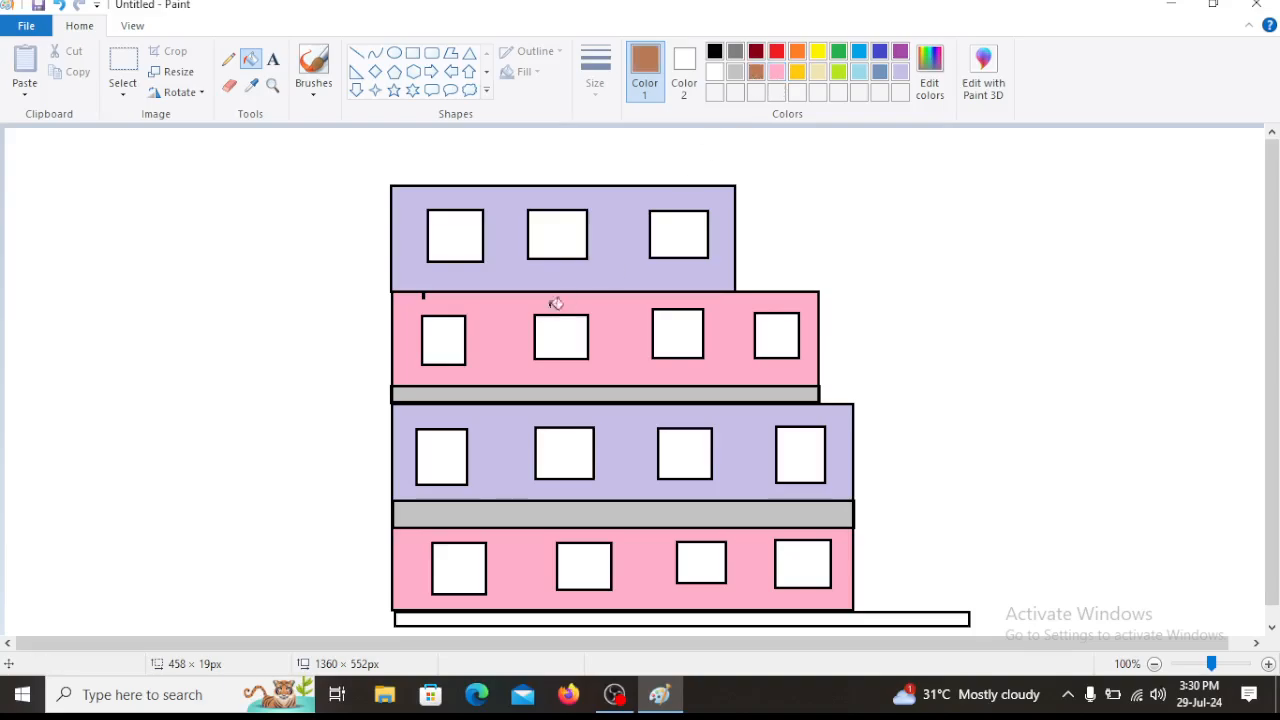
{"action": "left_click", "coordinate": [461, 226]}
{"action": "left_click", "coordinate": [545, 236]}
{"action": "left_click", "coordinate": [689, 235]}
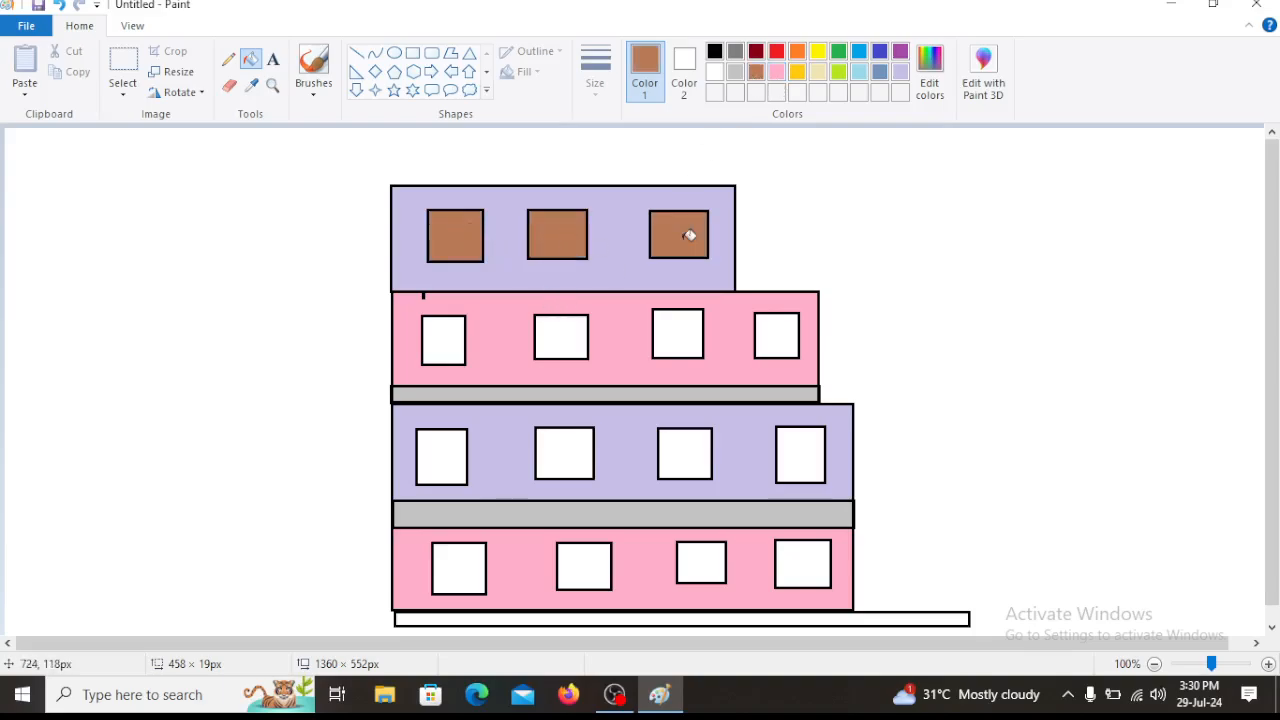
- Fill the eight windows of the upper pink storey and the lavender storey below it with brown
{"action": "left_click", "coordinate": [773, 343]}
{"action": "left_click", "coordinate": [690, 336]}
{"action": "left_click", "coordinate": [565, 340]}
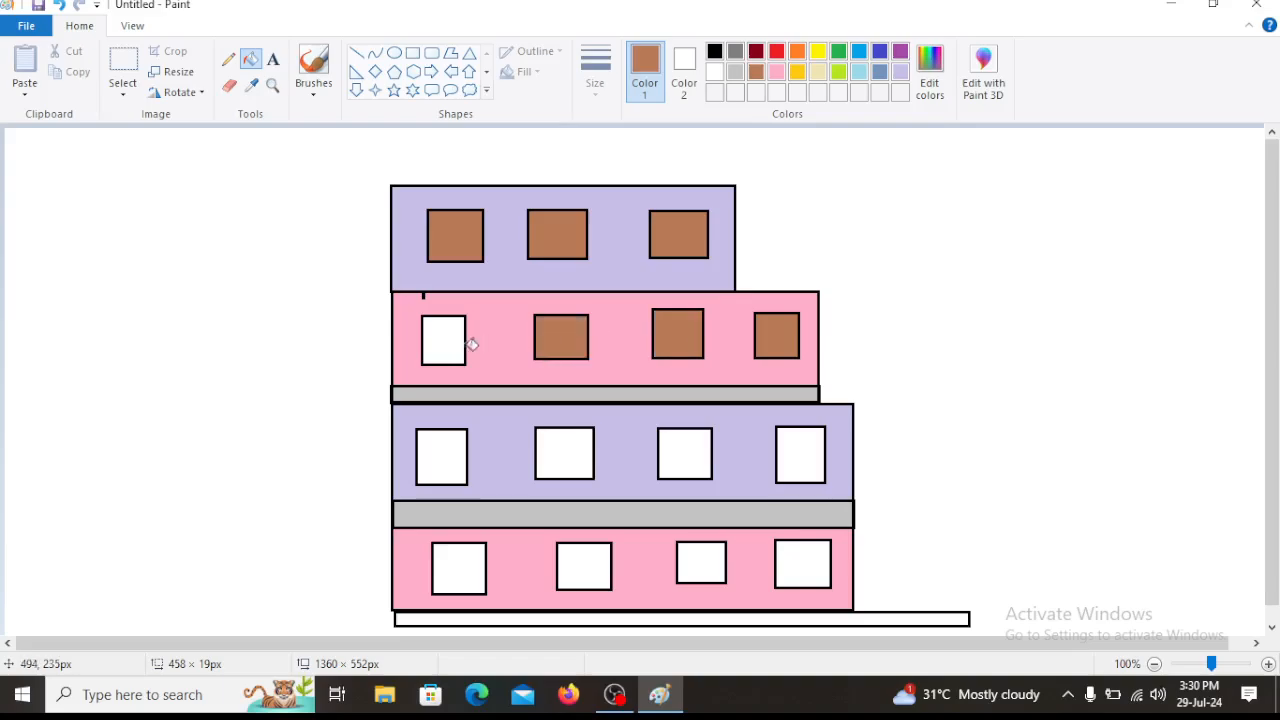
{"action": "left_click", "coordinate": [459, 344]}
{"action": "left_click", "coordinate": [442, 457]}
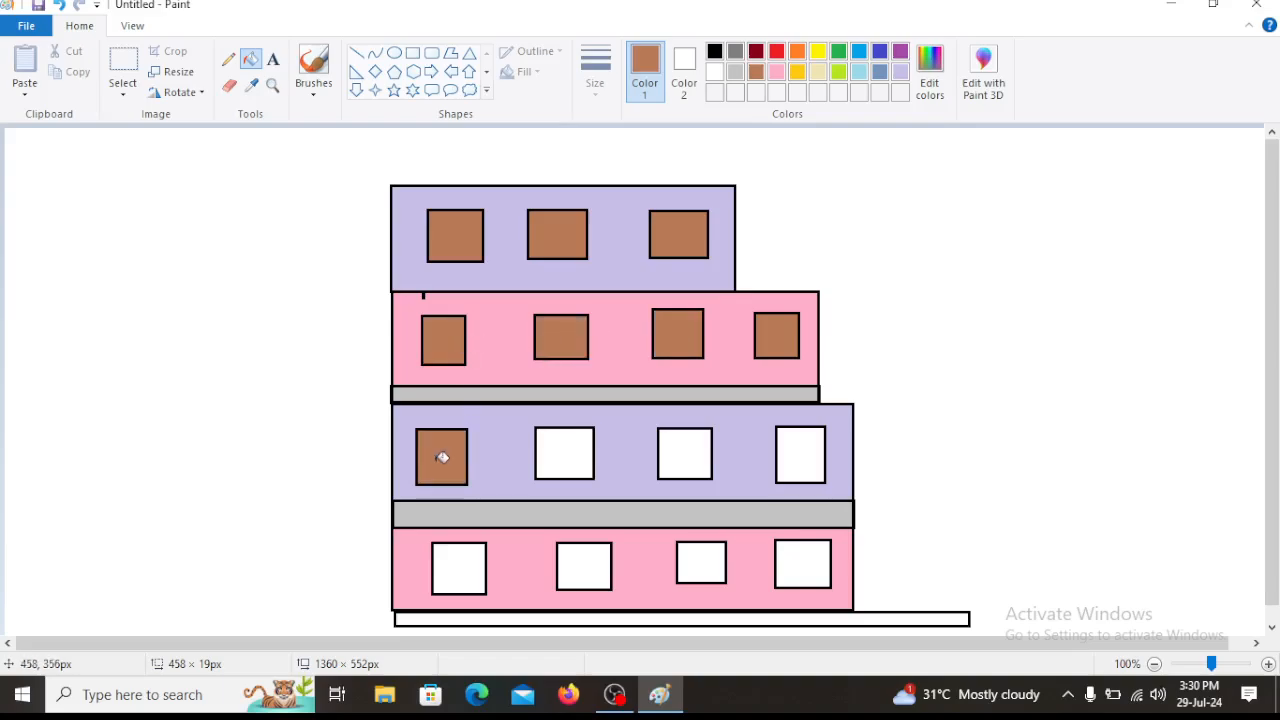
{"action": "left_click", "coordinate": [590, 452]}
{"action": "left_click", "coordinate": [686, 449]}
{"action": "left_click", "coordinate": [812, 456]}
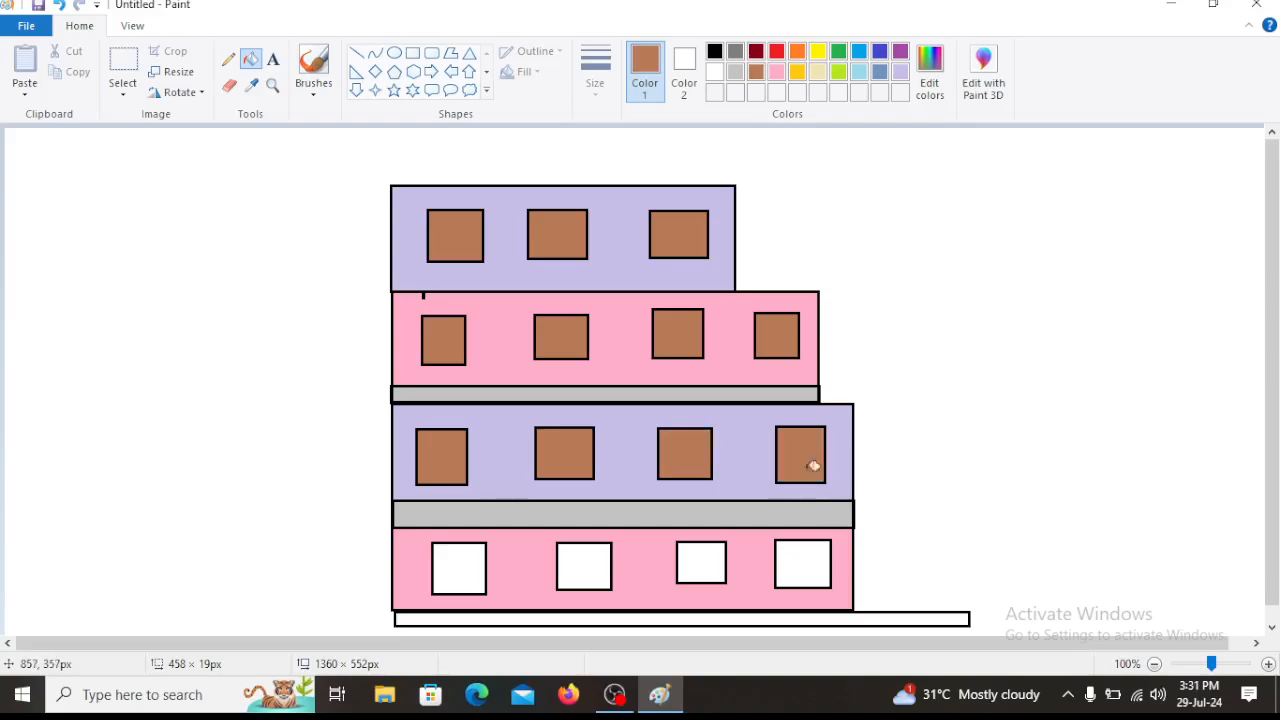
- Fill the four windows of the lowest storey with brown and the strip under the building with dark red
{"action": "left_click", "coordinate": [818, 564]}
{"action": "left_click", "coordinate": [702, 560]}
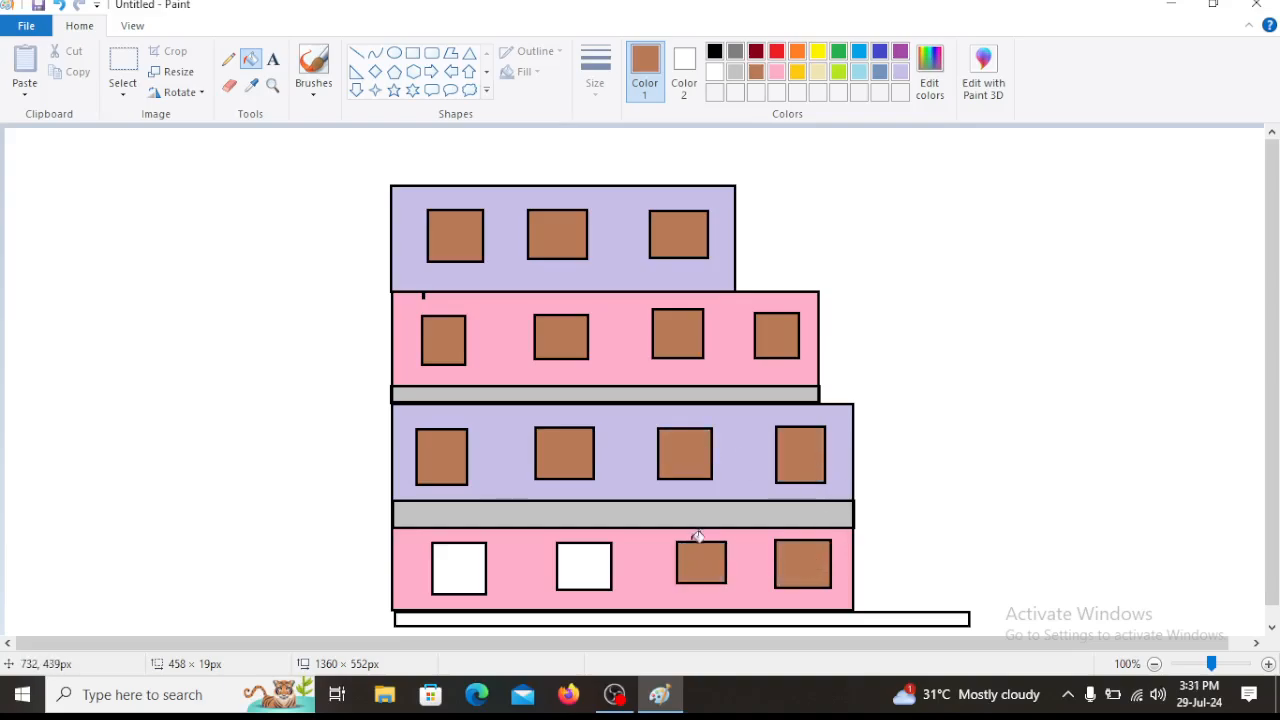
{"action": "left_click", "coordinate": [591, 562]}
{"action": "left_click", "coordinate": [482, 566]}
{"action": "left_click", "coordinate": [756, 51]}
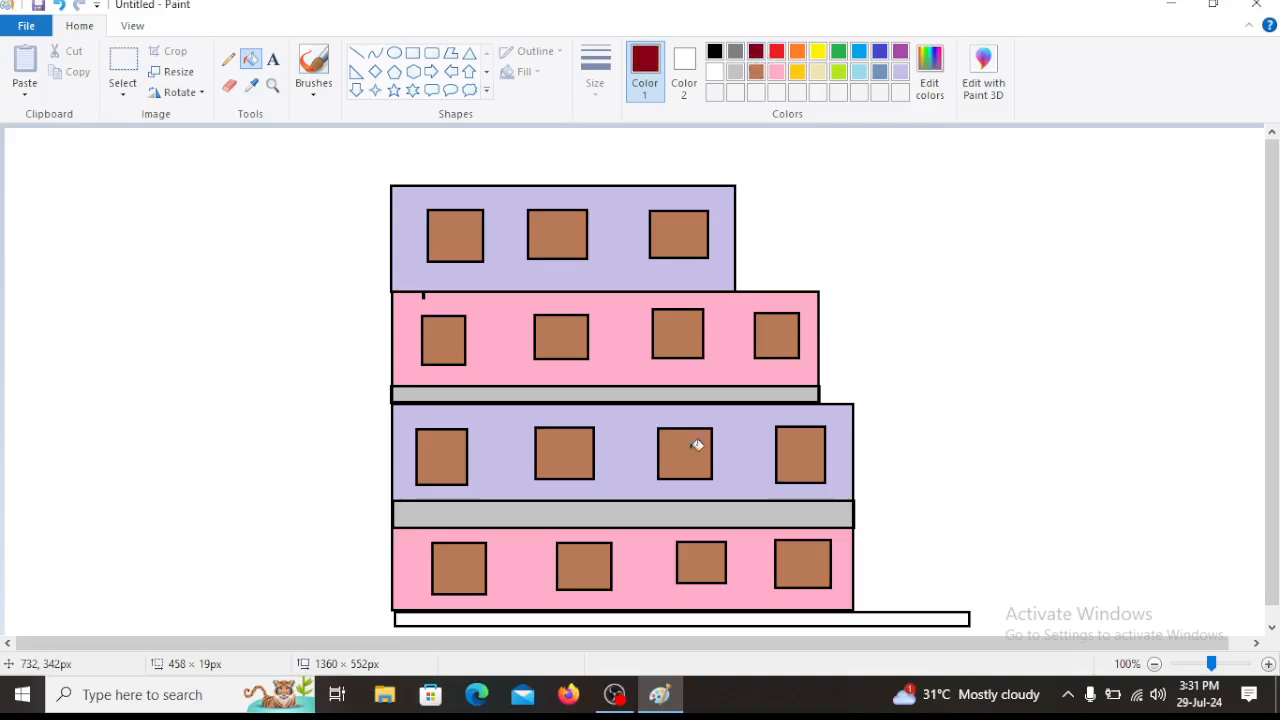
{"action": "left_click", "coordinate": [741, 615]}
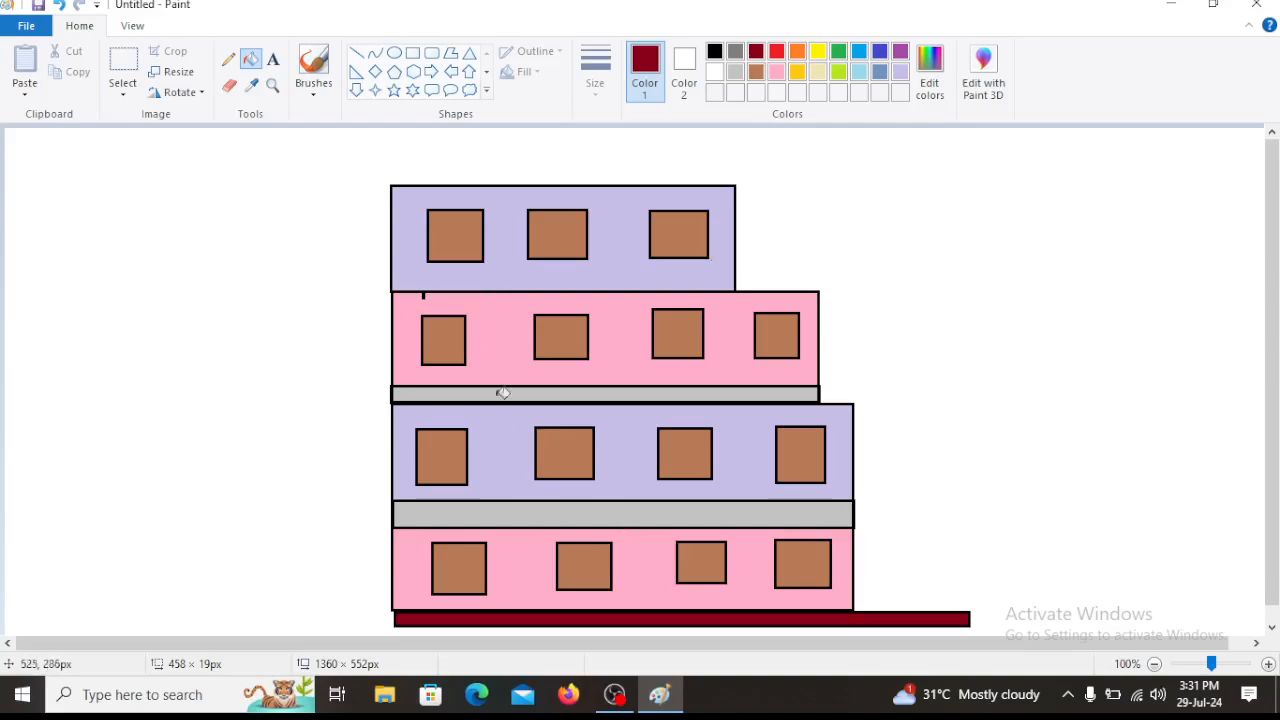
- Start a new blank picture, discarding the building drawing without saving
{"action": "left_click", "coordinate": [36, 26]}
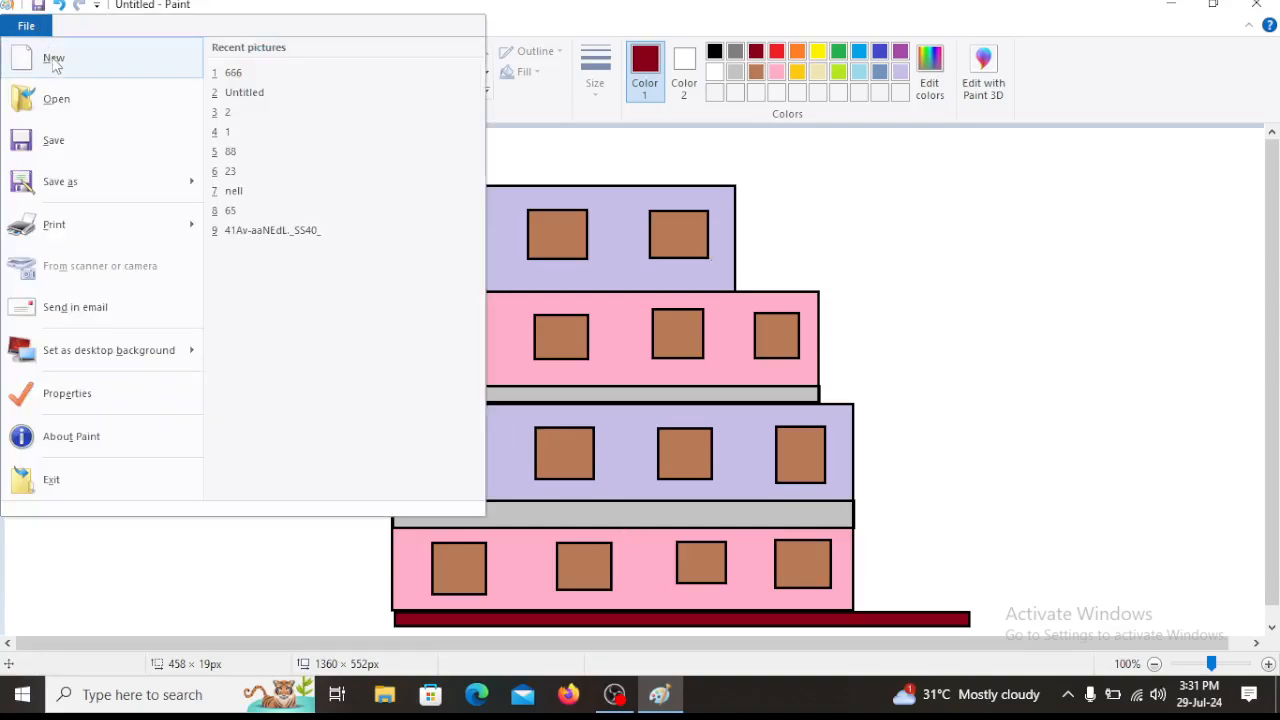
{"action": "left_click", "coordinate": [53, 60]}
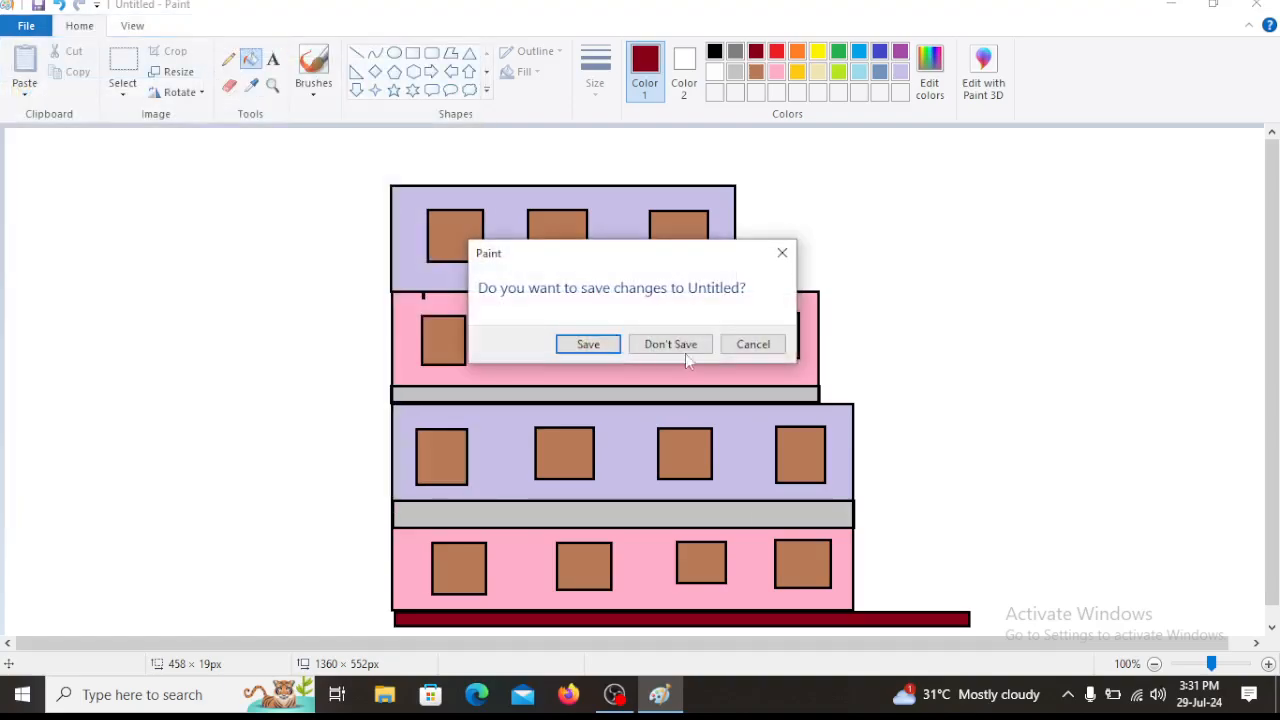
{"action": "left_click", "coordinate": [677, 347]}
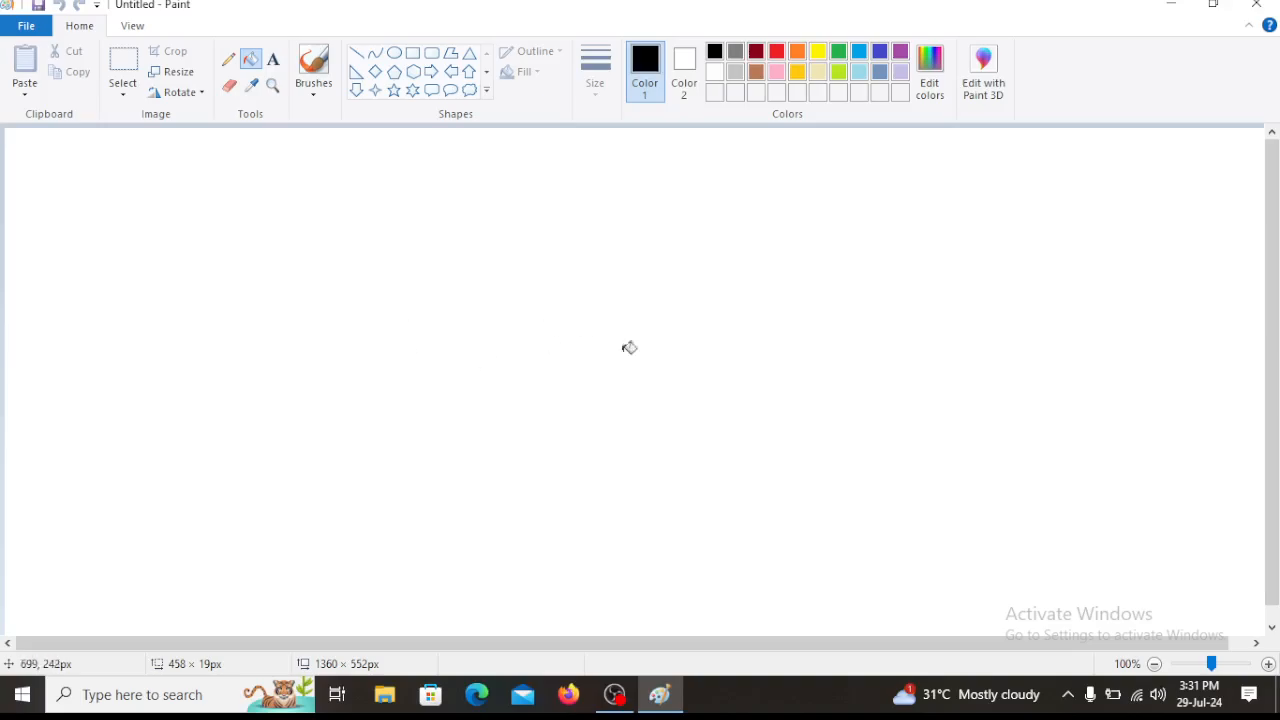
{"action": "left_click", "coordinate": [26, 25]}
{"action": "left_click", "coordinate": [677, 278]}
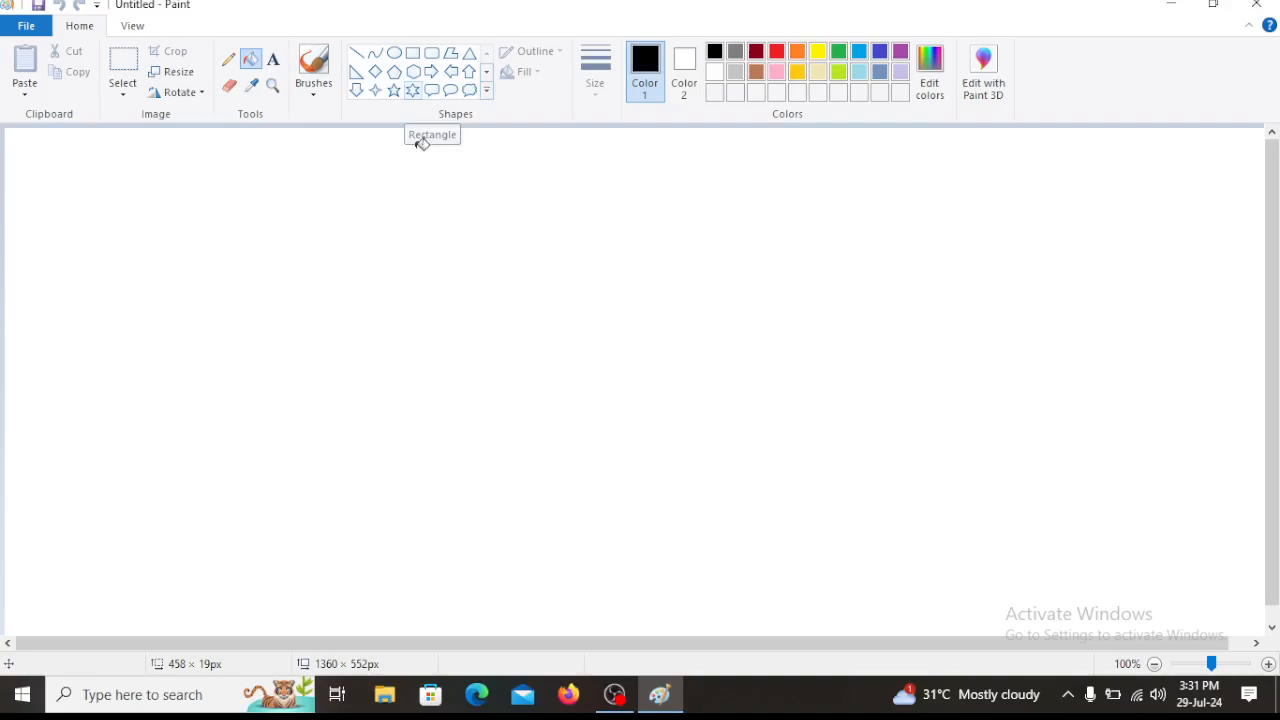
- Draw an S-shaped curve about 776 px wide across the upper canvas, bending its left part down and right part up
{"action": "left_click", "coordinate": [376, 55]}
{"action": "left_click_drag", "start_coordinate": [263, 232], "coordinate": [990, 230]}
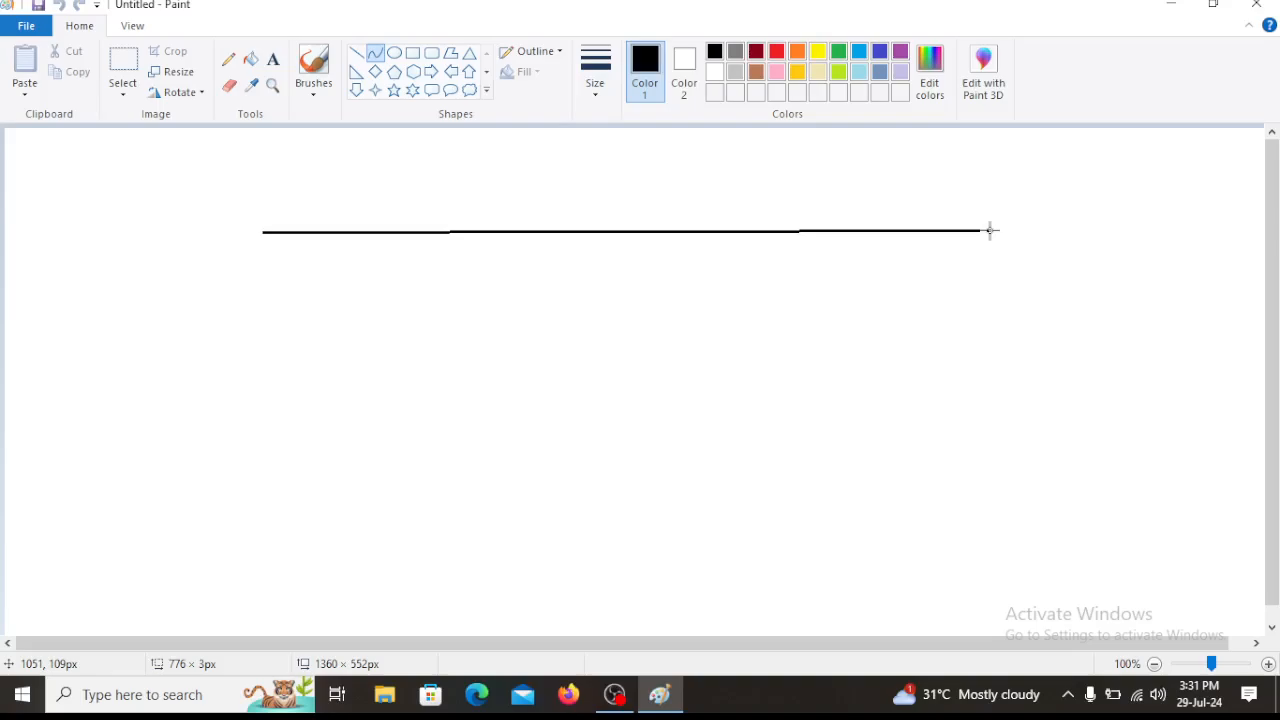
{"action": "left_click_drag", "start_coordinate": [446, 233], "coordinate": [455, 431]}
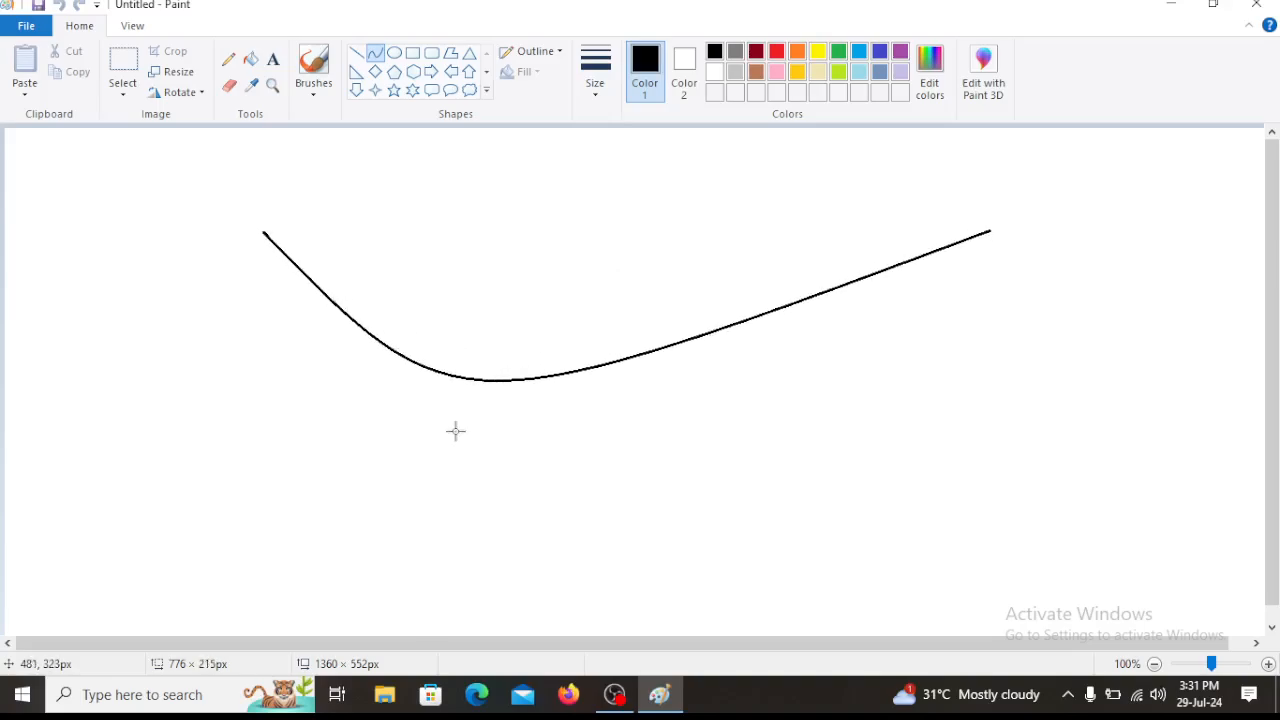
{"action": "left_click_drag", "start_coordinate": [749, 320], "coordinate": [683, 137]}
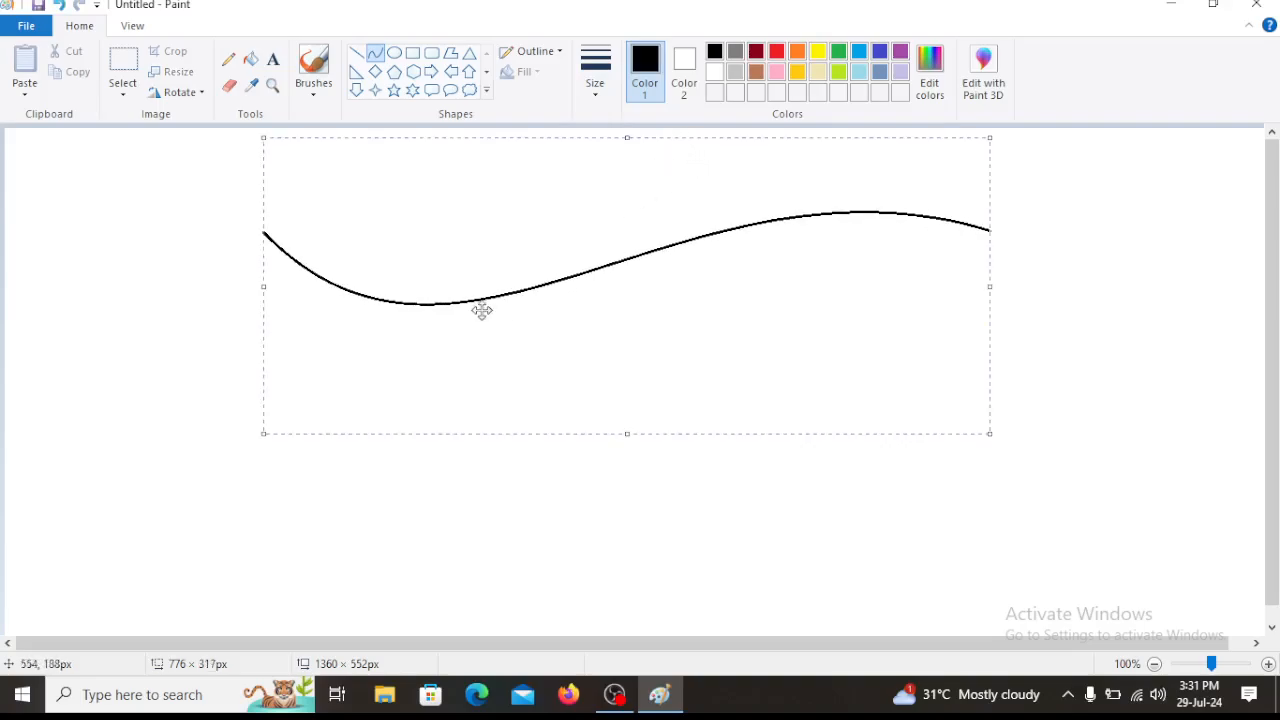
{"action": "left_click", "coordinate": [1159, 236]}
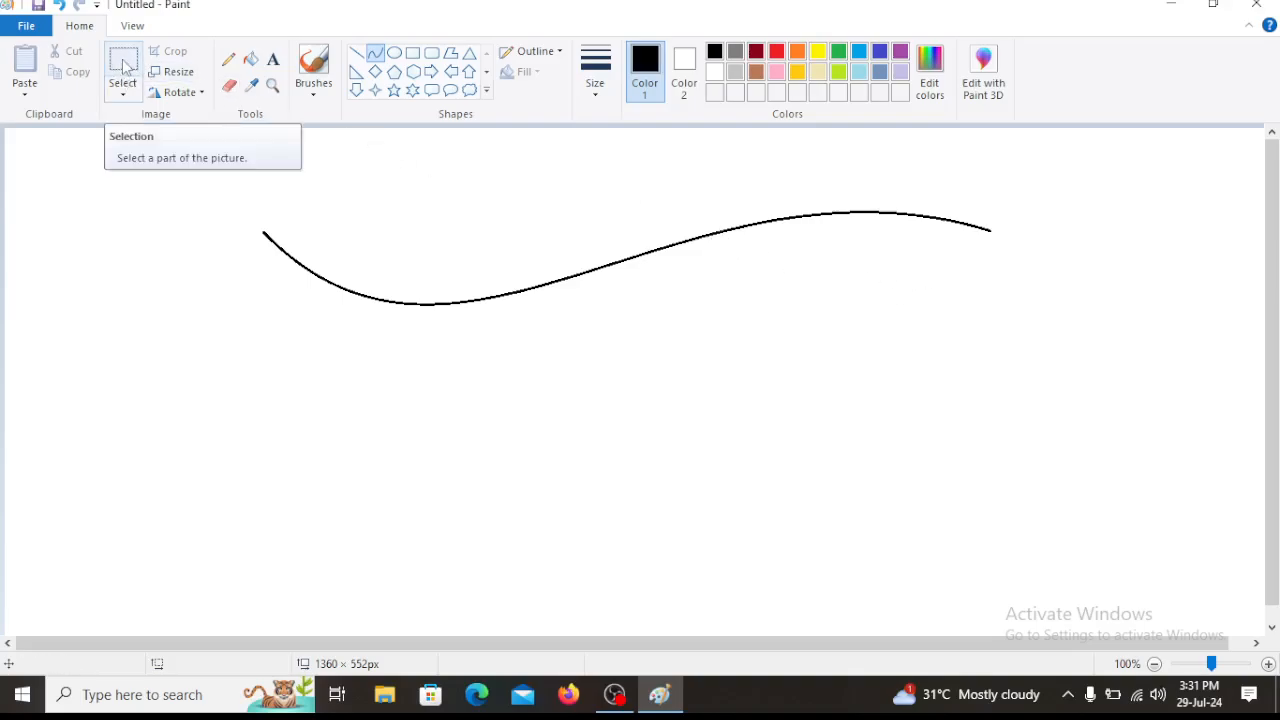
- Select the curve with an area of about 803 × 130 px and place three copies below it at even spacing
{"action": "left_click", "coordinate": [123, 66]}
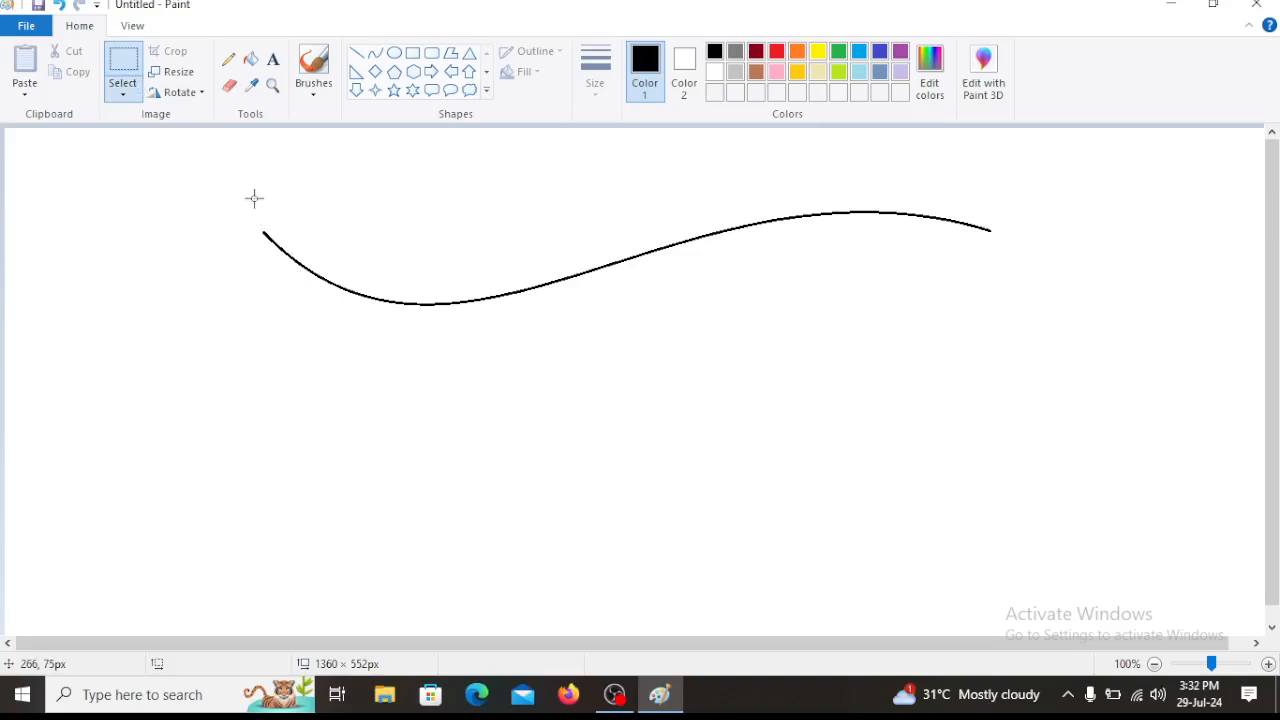
{"action": "left_click_drag", "start_coordinate": [711, 378], "coordinate": [1005, 319]}
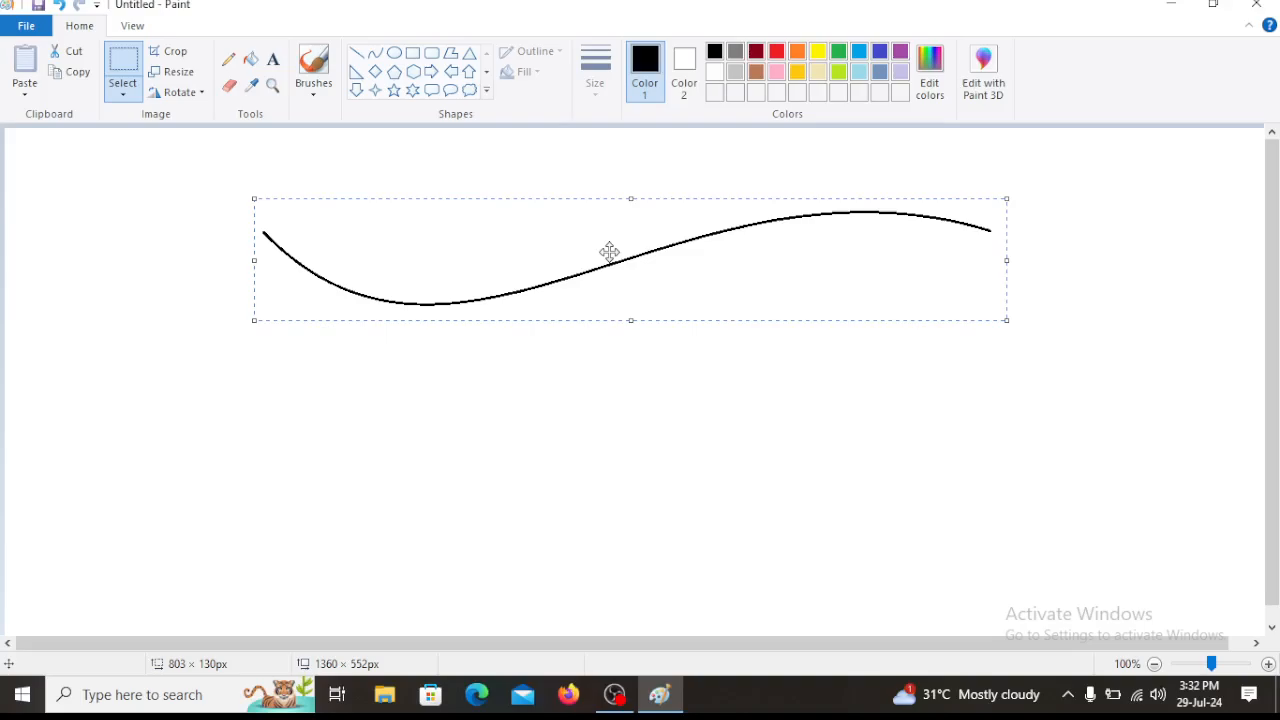
{"action": "left_click_drag", "start_coordinate": [609, 251], "coordinate": [601, 361]}
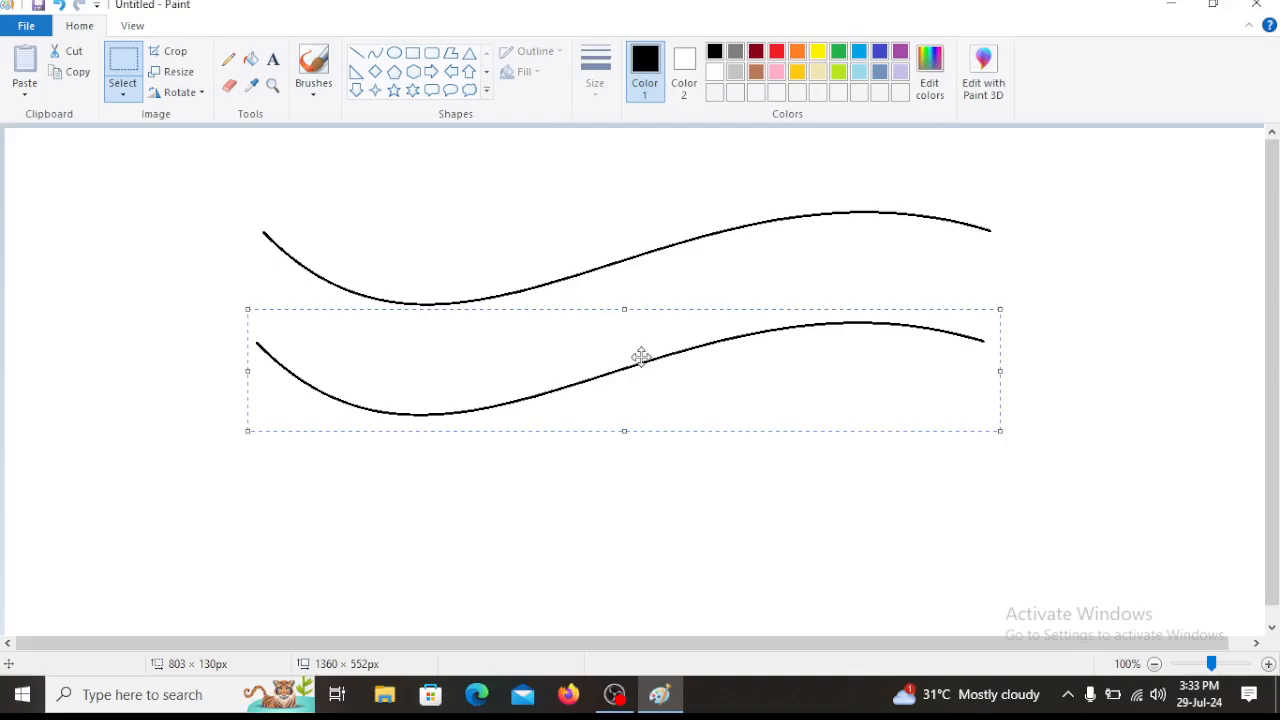
{"action": "left_click_drag", "start_coordinate": [640, 354], "coordinate": [635, 465]}
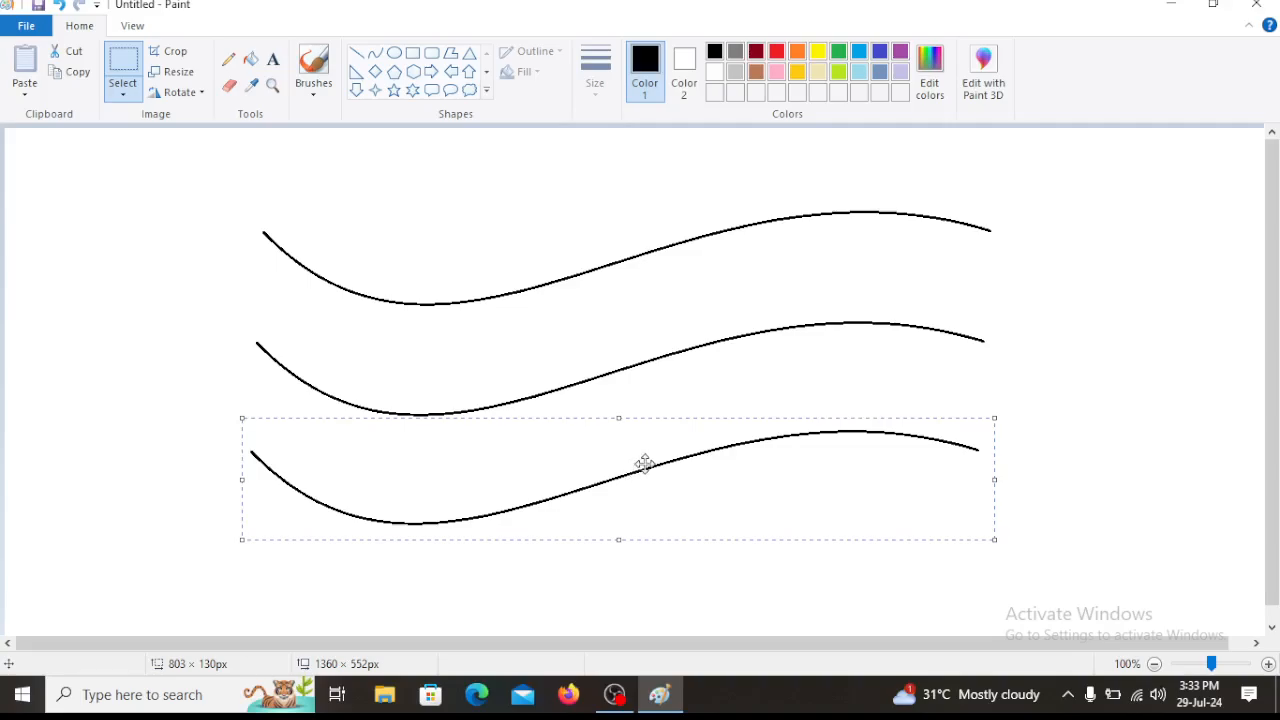
{"action": "left_click_drag", "start_coordinate": [645, 463], "coordinate": [645, 572]}
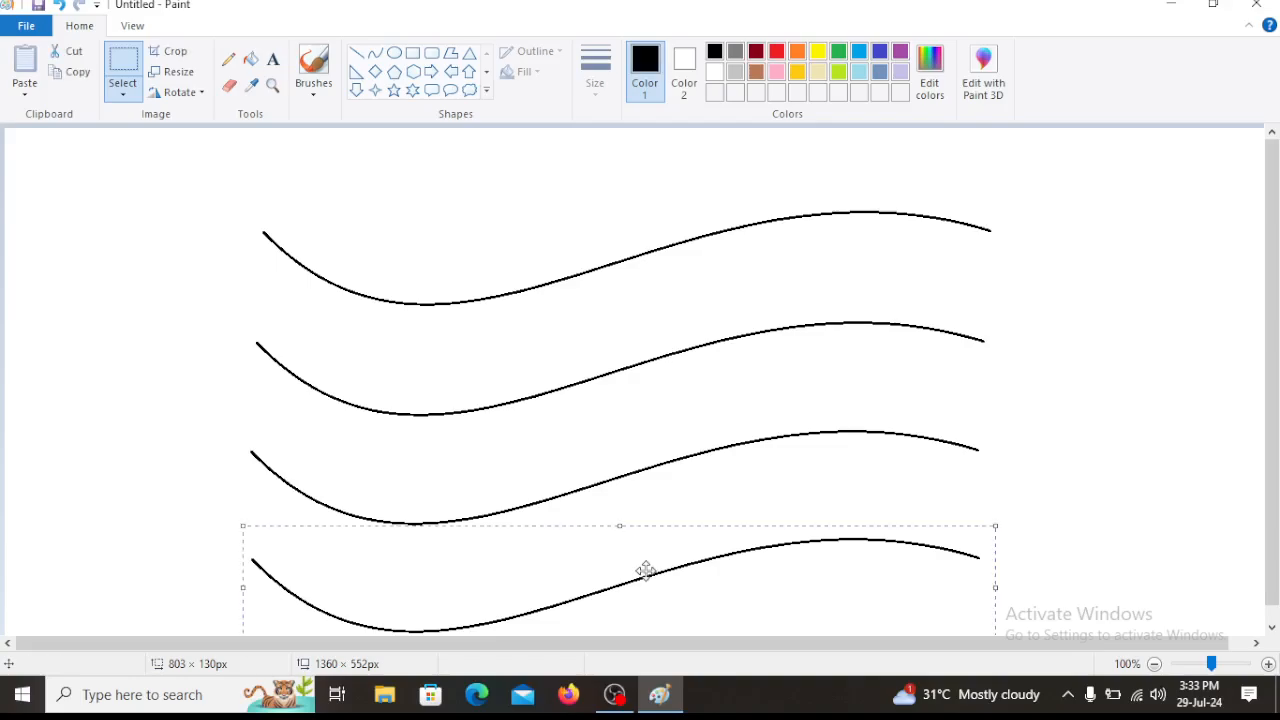
- Join the outer ends of the top and bottom curves with S-shaped side curves, about 354 px high on the right and 356 px on the left
{"action": "left_click", "coordinate": [376, 55]}
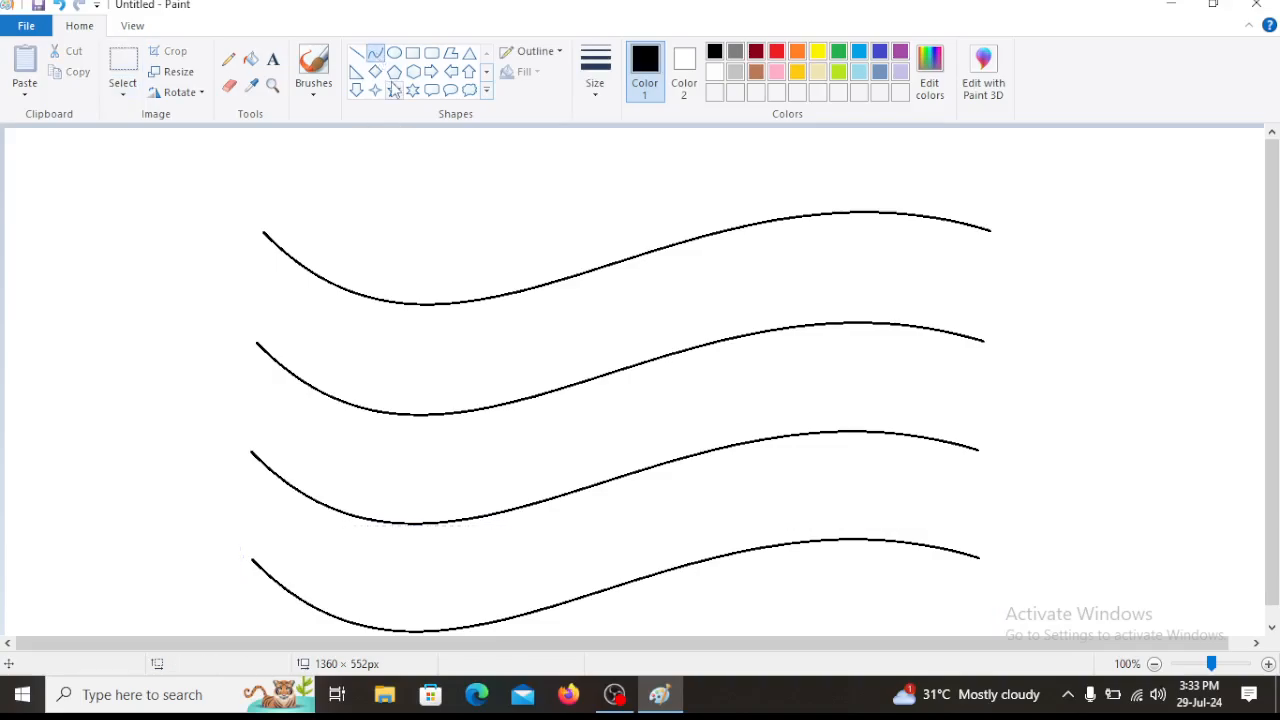
{"action": "left_click_drag", "start_coordinate": [986, 228], "coordinate": [978, 560]}
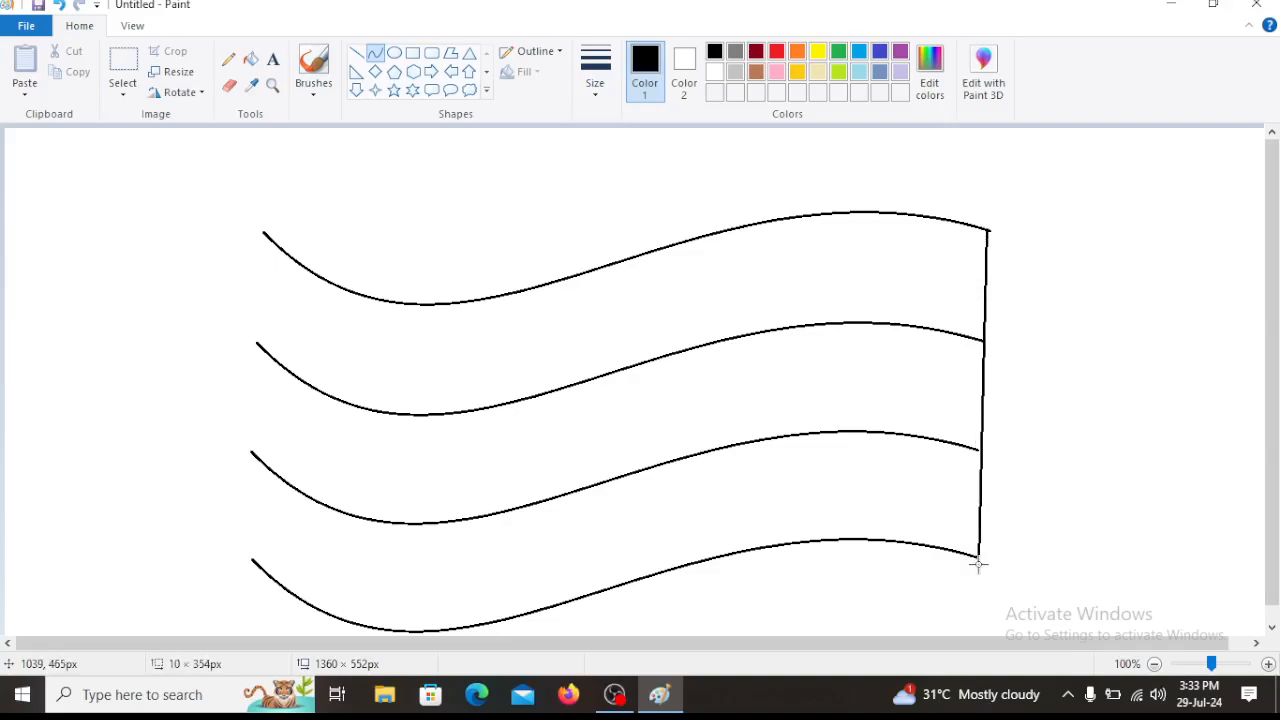
{"action": "left_click_drag", "start_coordinate": [983, 294], "coordinate": [1048, 425]}
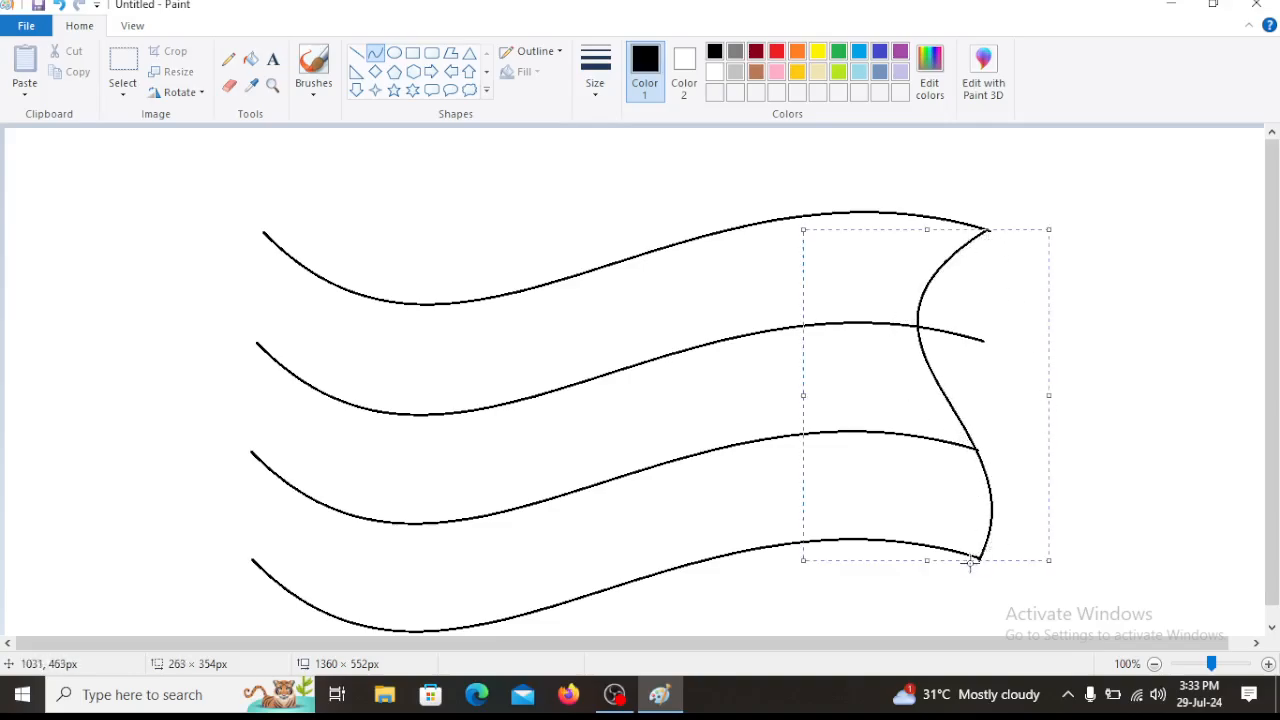
{"action": "left_click", "coordinate": [376, 54]}
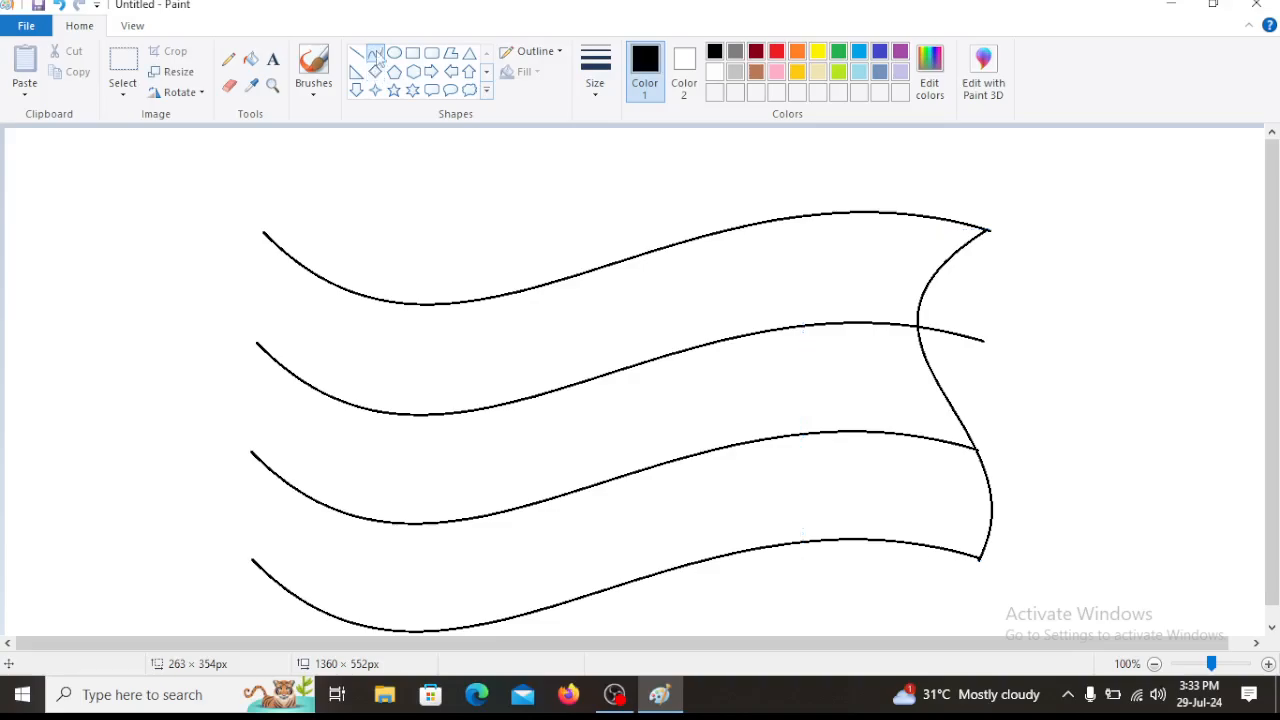
{"action": "left_click_drag", "start_coordinate": [264, 232], "coordinate": [254, 564]}
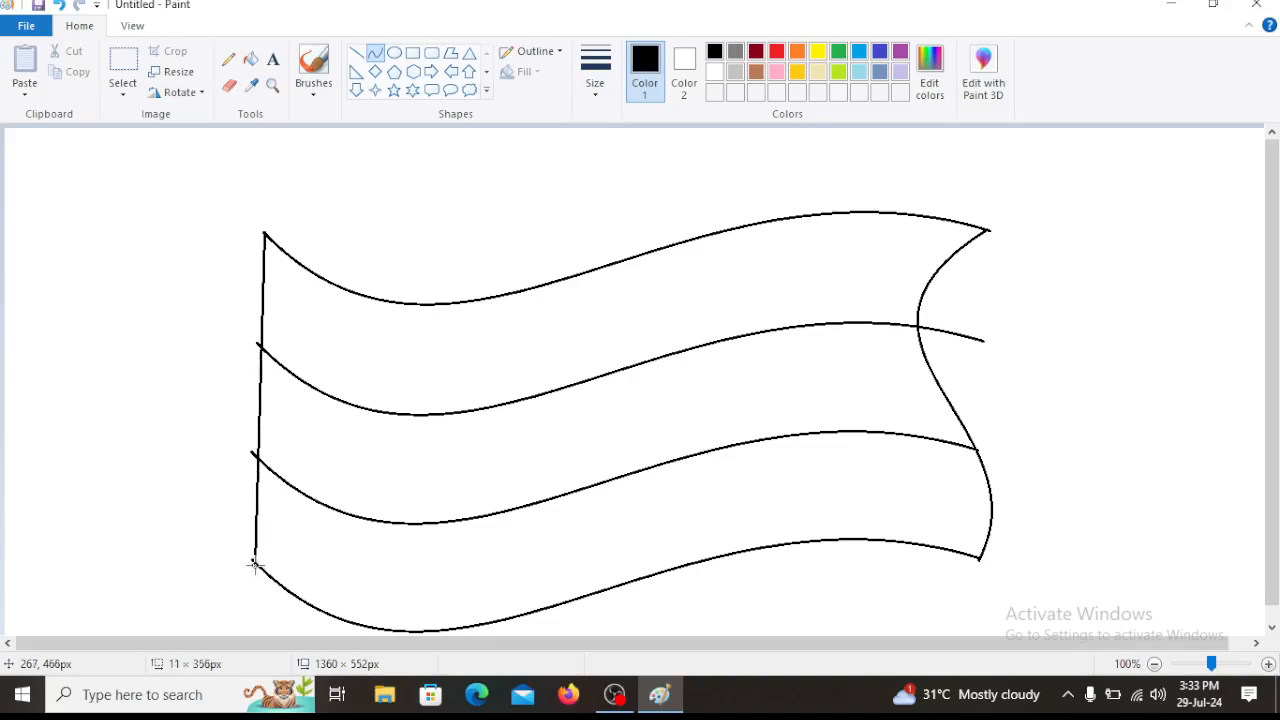
{"action": "left_click_drag", "start_coordinate": [253, 495], "coordinate": [163, 349]}
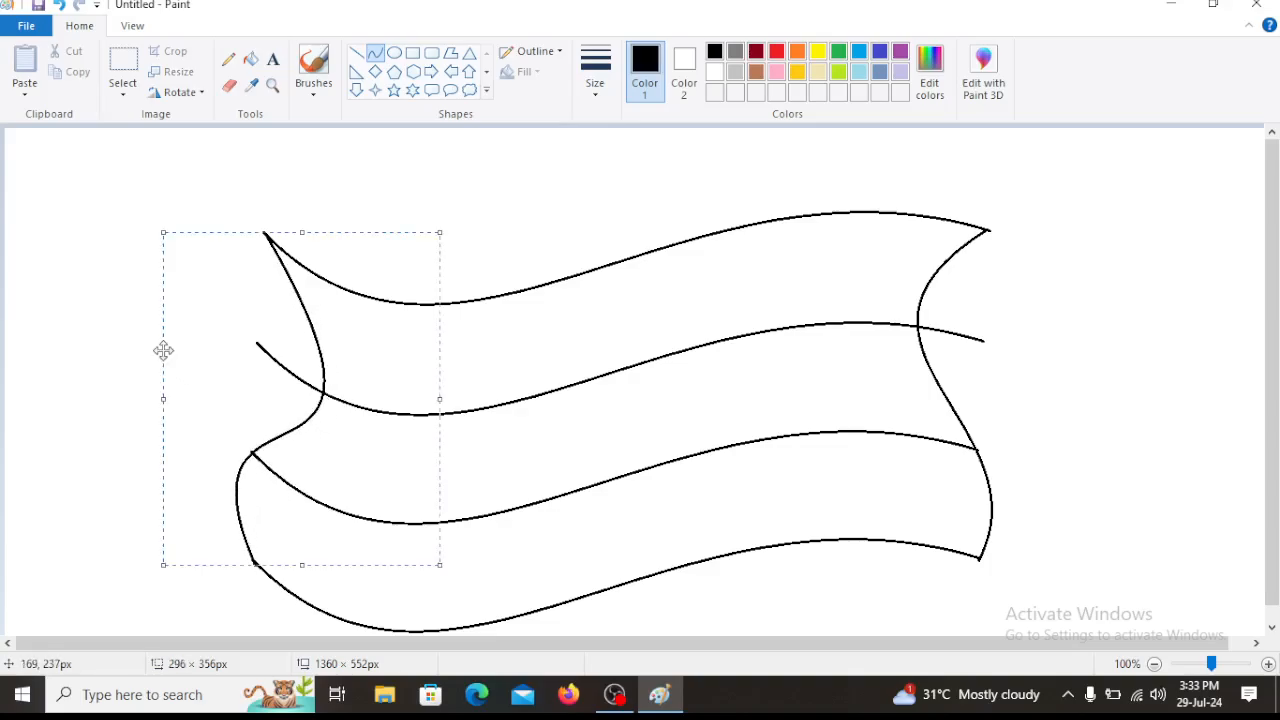
- Erase the second curve's end that sticks out beyond the flag's left edge, using an enlarged eraser
{"action": "left_click", "coordinate": [229, 88]}
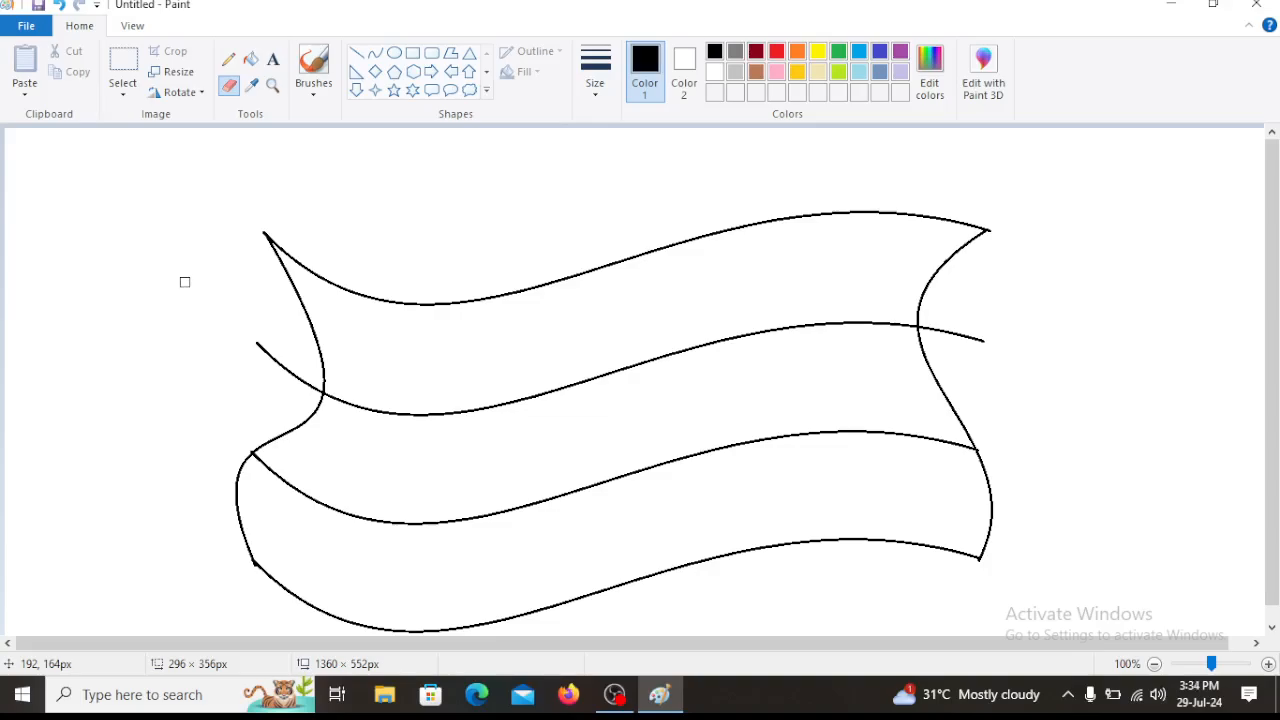
{"action": "key", "text": "ctrl+plus"}
{"action": "key", "text": "ctrl+plus"}
{"action": "key", "text": "ctrl+plus"}
{"action": "key", "text": "ctrl+plus"}
{"action": "key", "text": "ctrl+plus"}
{"action": "key", "text": "ctrl+plus"}
{"action": "key", "text": "ctrl+plus"}
{"action": "key", "text": "ctrl+plus"}
{"action": "key", "text": "ctrl+plus"}
{"action": "key", "text": "ctrl+minus"}
{"action": "key", "text": "ctrl+minus"}
{"action": "key", "text": "ctrl+minus"}
{"action": "key", "text": "ctrl+minus"}
{"action": "key", "text": "ctrl+minus"}
{"action": "key", "text": "ctrl+minus"}
{"action": "key", "text": "ctrl+minus"}
{"action": "key", "text": "ctrl+minus"}
{"action": "key", "text": "ctrl+plus"}
{"action": "key", "text": "ctrl+plus"}
{"action": "key", "text": "ctrl+plus"}
{"action": "key", "text": "ctrl+plus"}
{"action": "key", "text": "ctrl+plus"}
{"action": "key", "text": "ctrl+plus"}
{"action": "key", "text": "ctrl+plus"}
{"action": "key", "text": "ctrl+plus"}
{"action": "key", "text": "ctrl+minus"}
{"action": "key", "text": "ctrl+minus"}
{"action": "key", "text": "ctrl+minus"}
{"action": "key", "text": "ctrl+minus"}
{"action": "key", "text": "ctrl+minus"}
{"action": "key", "text": "ctrl+plus"}
{"action": "key", "text": "ctrl+plus"}
{"action": "key", "text": "ctrl+plus"}
{"action": "key", "text": "ctrl+plus"}
{"action": "key", "text": "ctrl+plus"}
{"action": "left_click", "coordinate": [267, 349]}
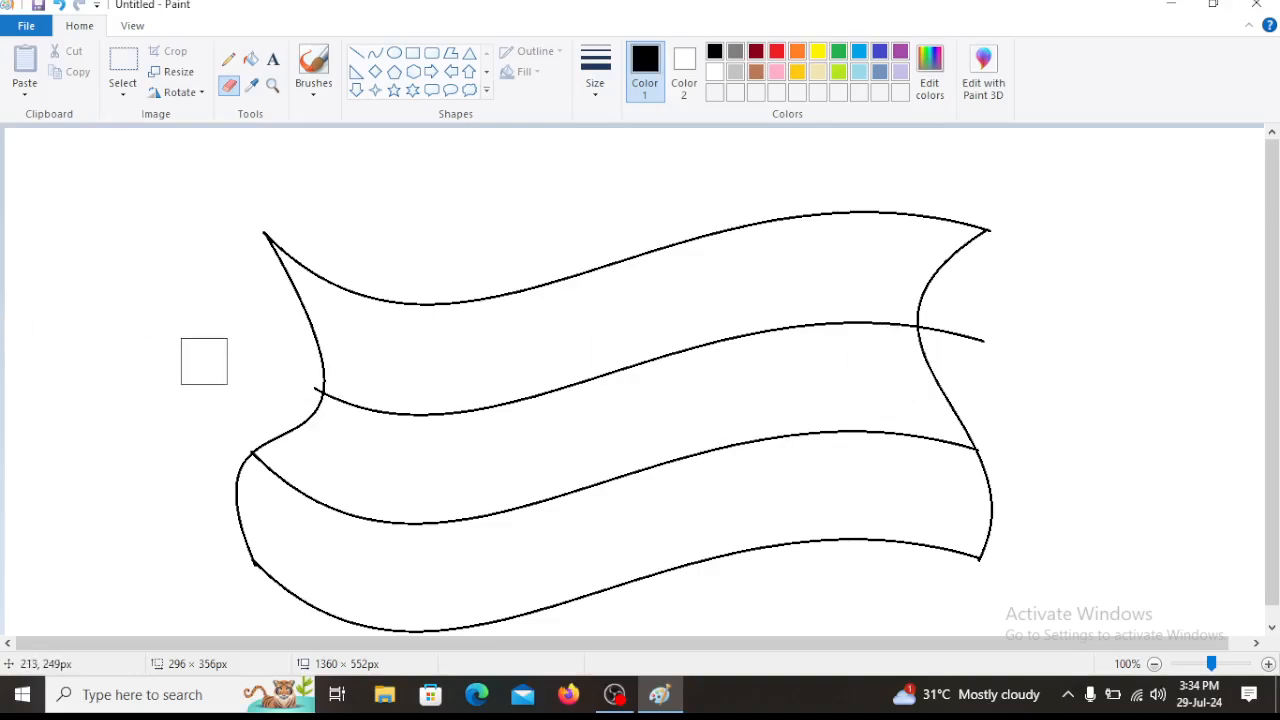
- Erase the second curve's end that sticks out beyond the flag's right edge, using a smaller eraser
{"action": "key", "text": "ctrl+minus"}
{"action": "key", "text": "ctrl+minus"}
{"action": "key", "text": "ctrl+minus"}
{"action": "key", "text": "ctrl+minus"}
{"action": "key", "text": "ctrl+minus"}
{"action": "key", "text": "ctrl+minus"}
{"action": "left_click_drag", "start_coordinate": [928, 327], "coordinate": [995, 343]}
- Fill the flag's top band with orange and its bottom band with green
{"action": "left_click", "coordinate": [251, 62]}
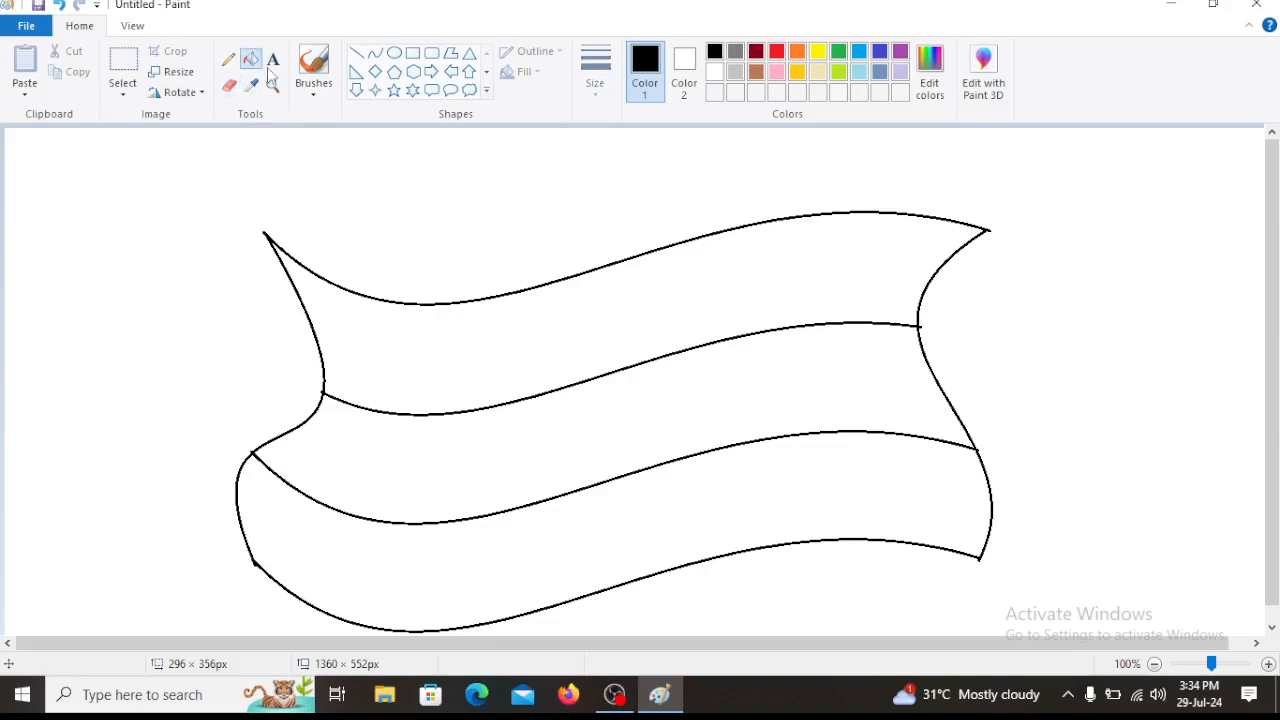
{"action": "left_click", "coordinate": [797, 54]}
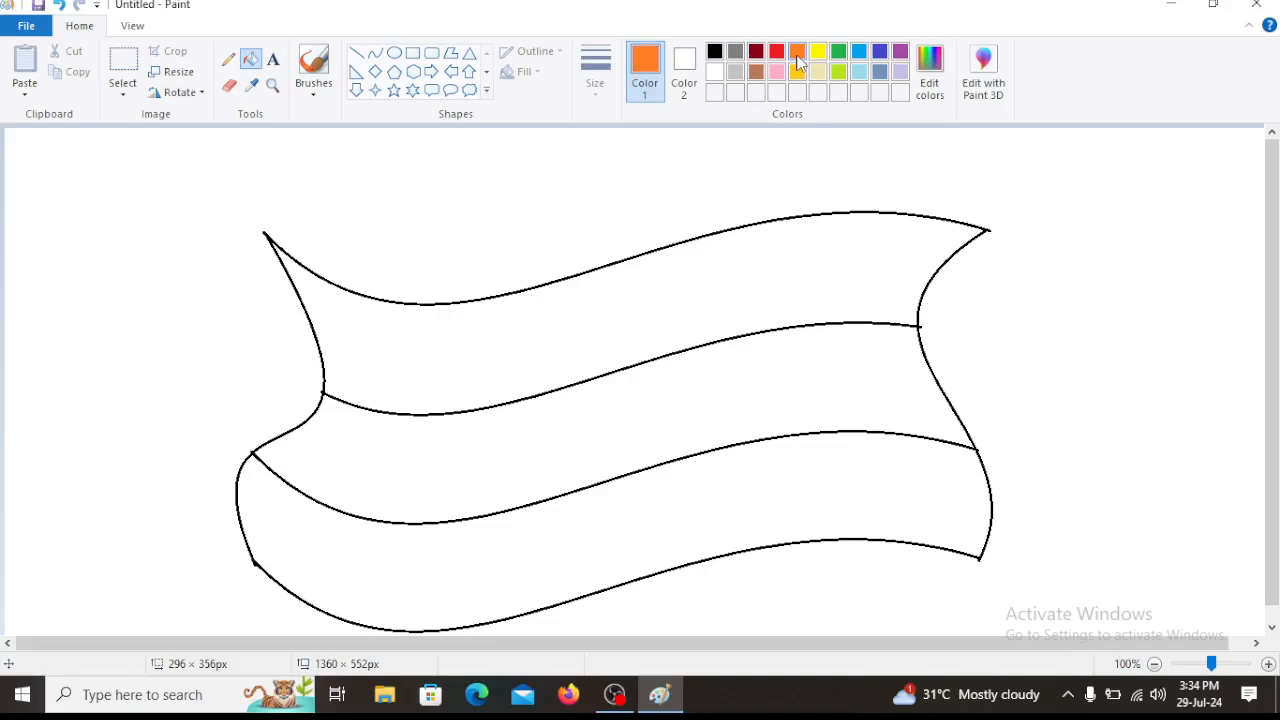
{"action": "left_click", "coordinate": [743, 271]}
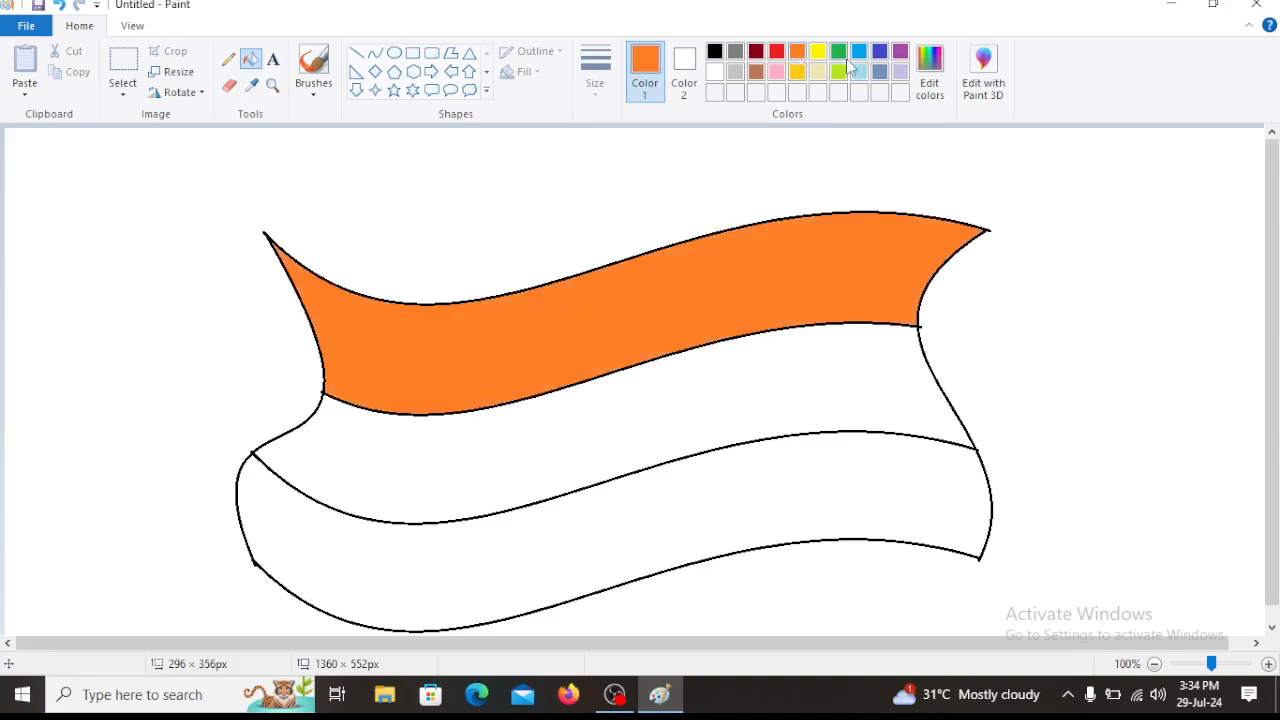
{"action": "left_click", "coordinate": [724, 485]}
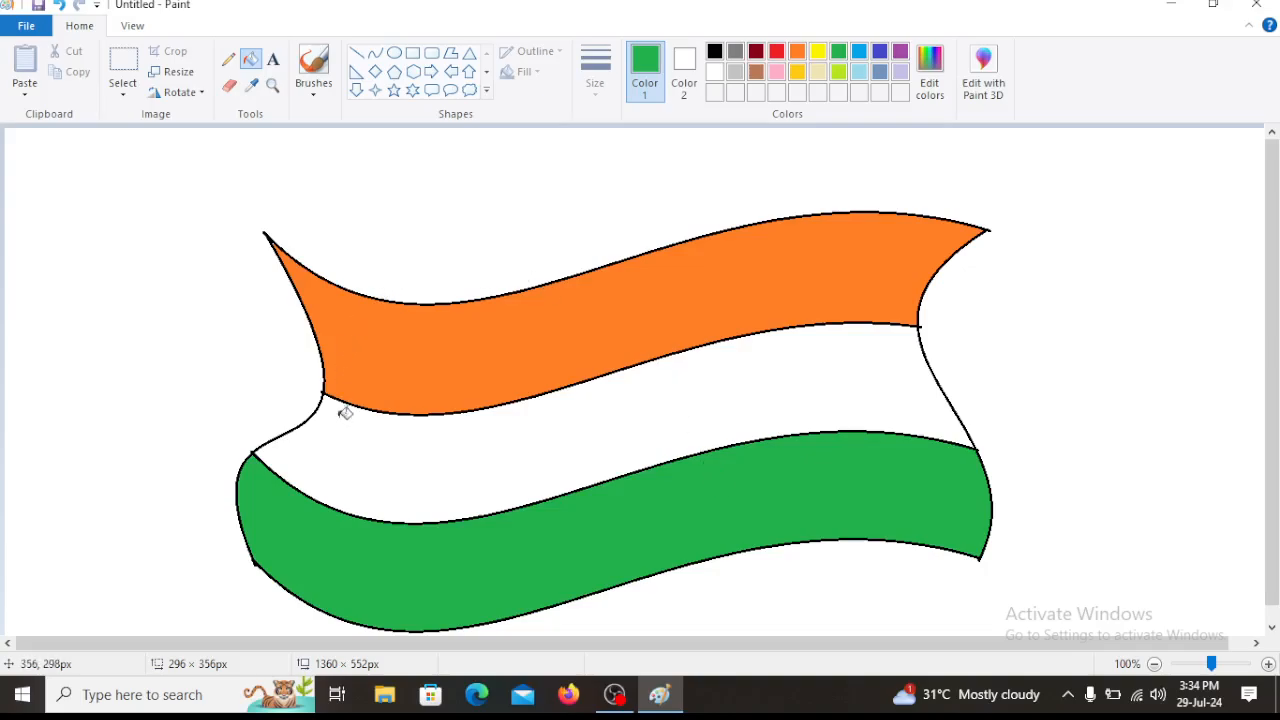
- Draw an indigo ellipse about 117 × 93 px in the middle of the white band and switch to the Line tool
{"action": "left_click", "coordinate": [396, 55]}
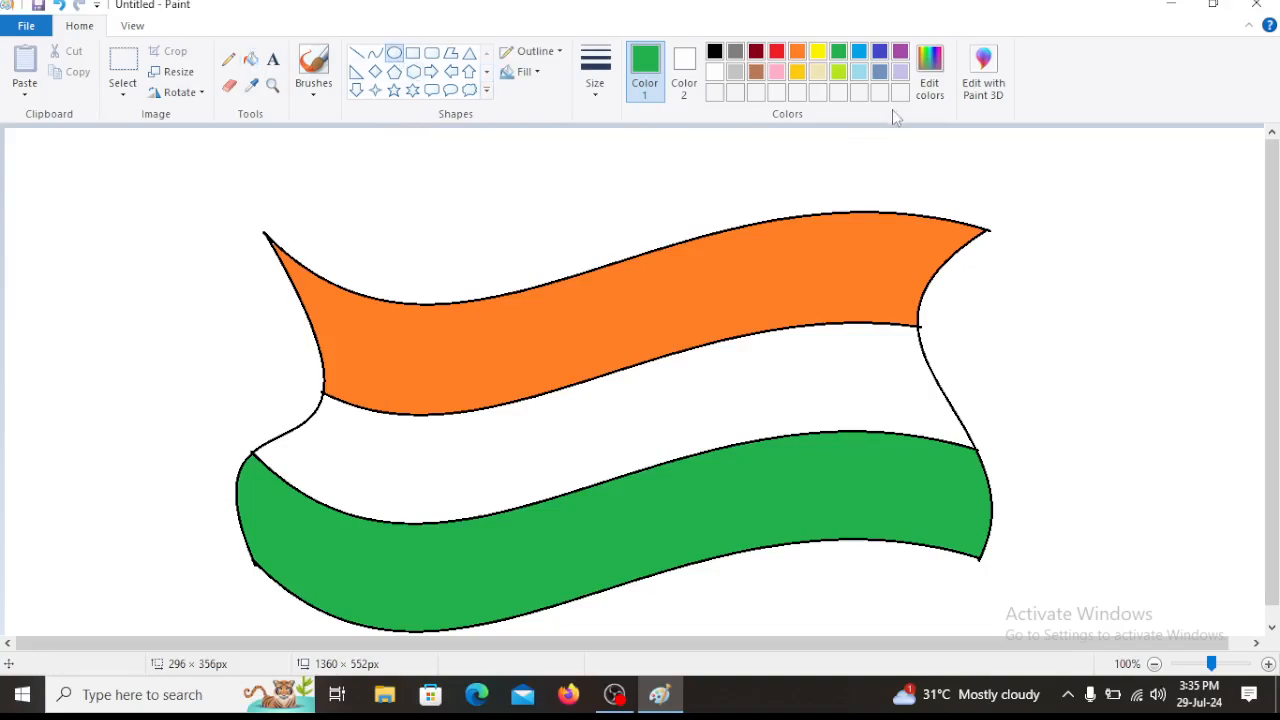
{"action": "left_click", "coordinate": [882, 55]}
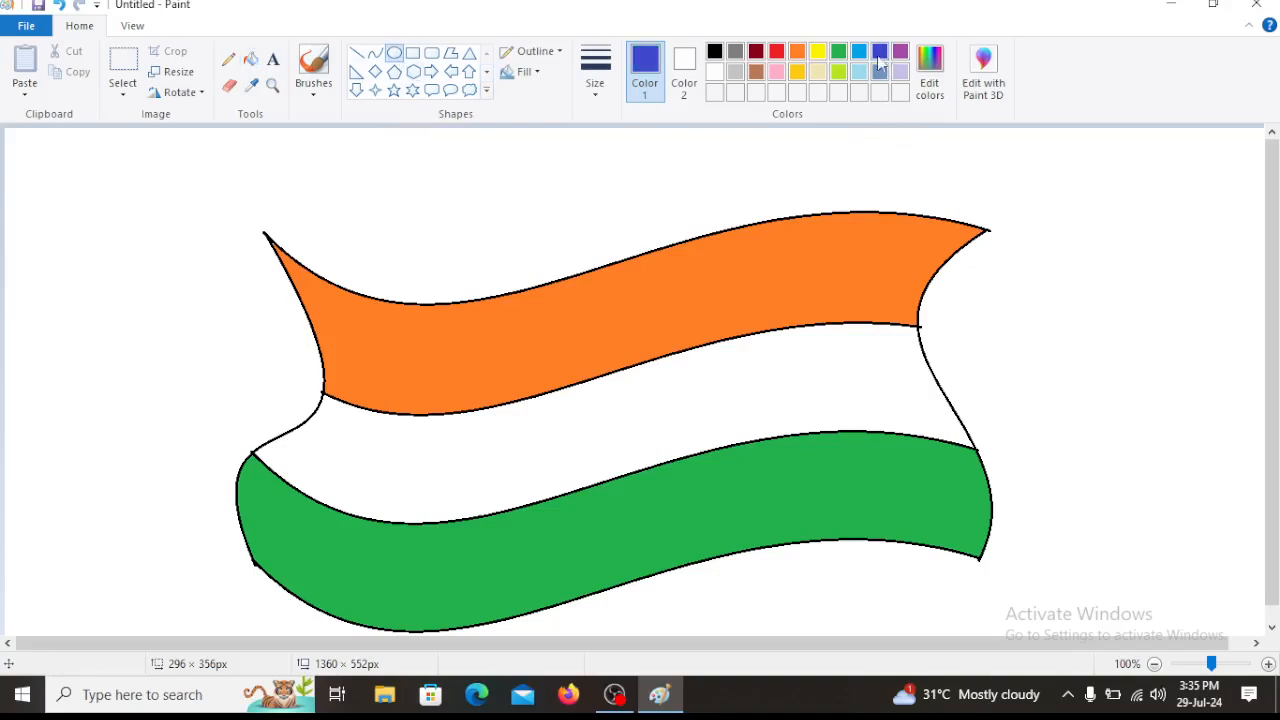
{"action": "left_click_drag", "start_coordinate": [553, 383], "coordinate": [663, 467]}
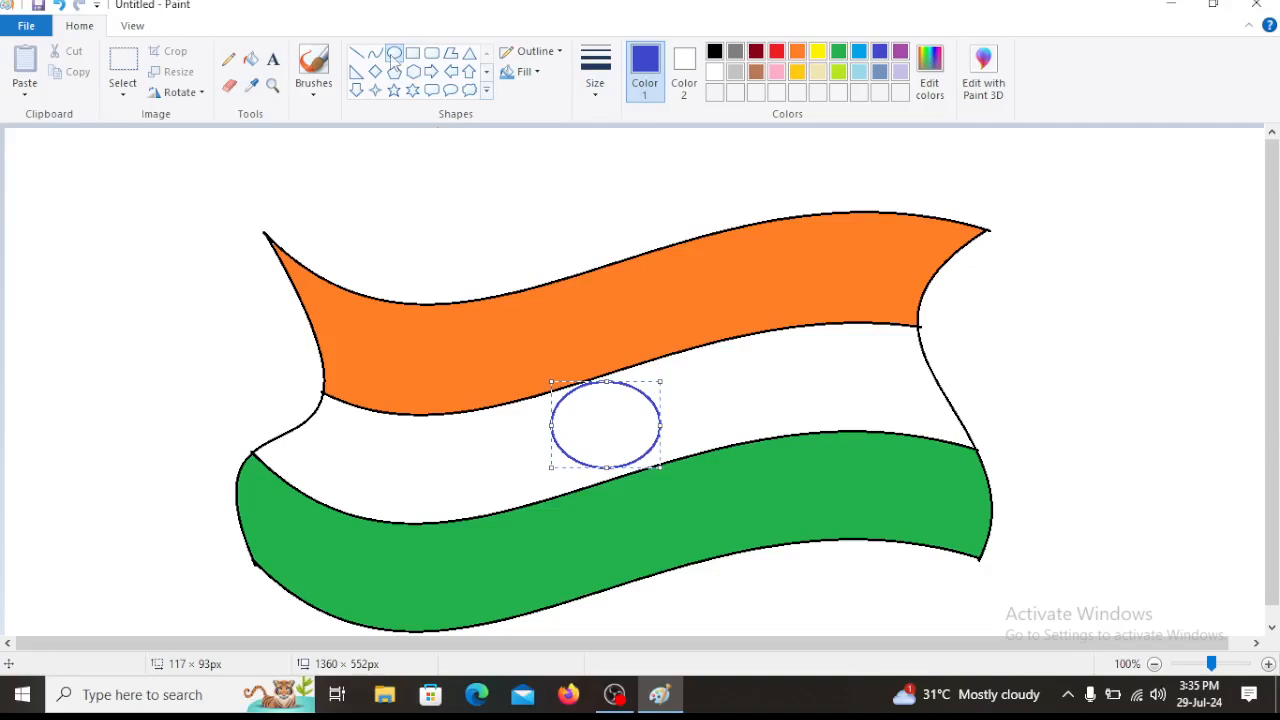
{"action": "left_click", "coordinate": [357, 53]}
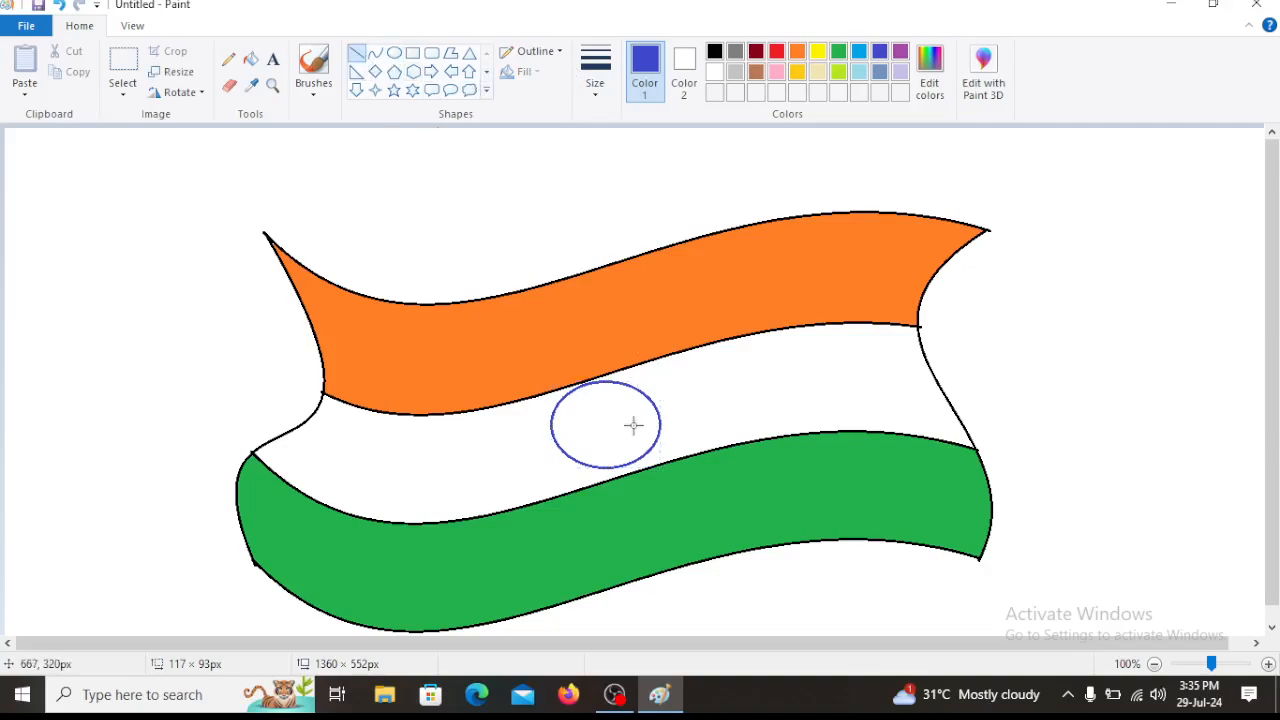
- Draw 15 straight indigo lines across the small ellipse at different angles, all crossing near its centre, to form the wheel's spokes
{"action": "left_click_drag", "start_coordinate": [643, 393], "coordinate": [565, 455]}
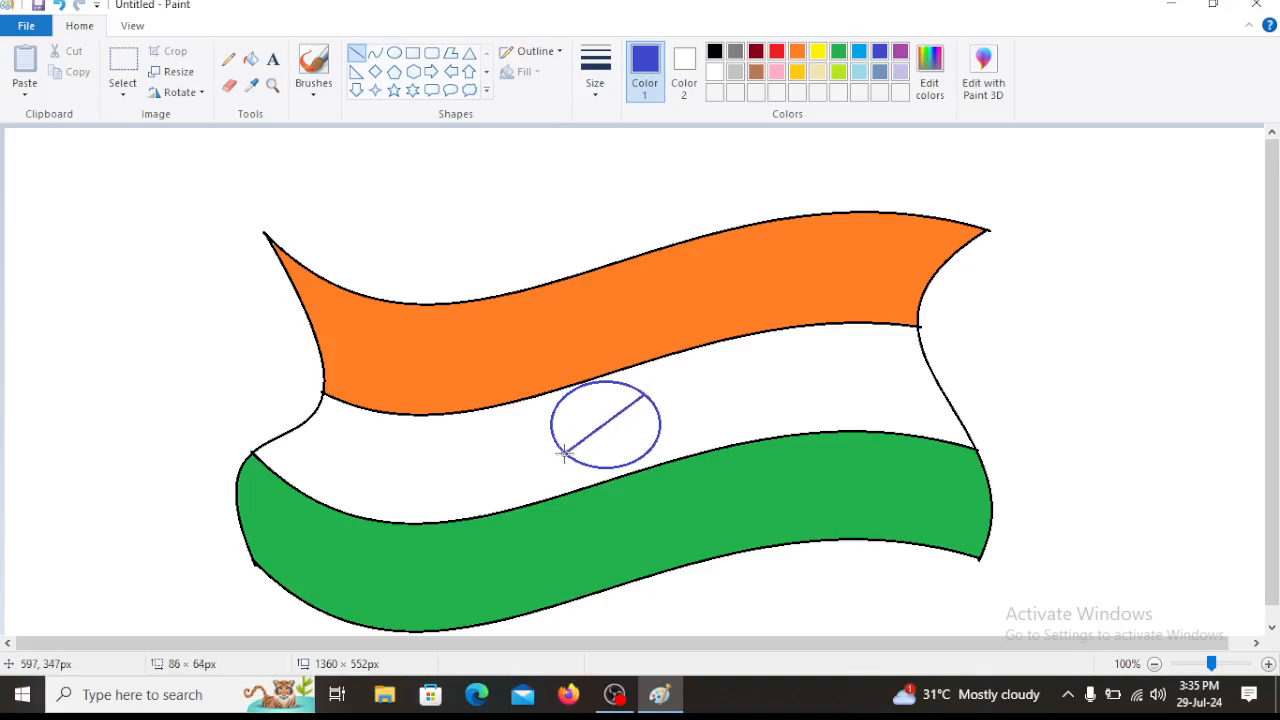
{"action": "left_click_drag", "start_coordinate": [570, 392], "coordinate": [645, 457]}
{"action": "left_click_drag", "start_coordinate": [610, 381], "coordinate": [601, 473]}
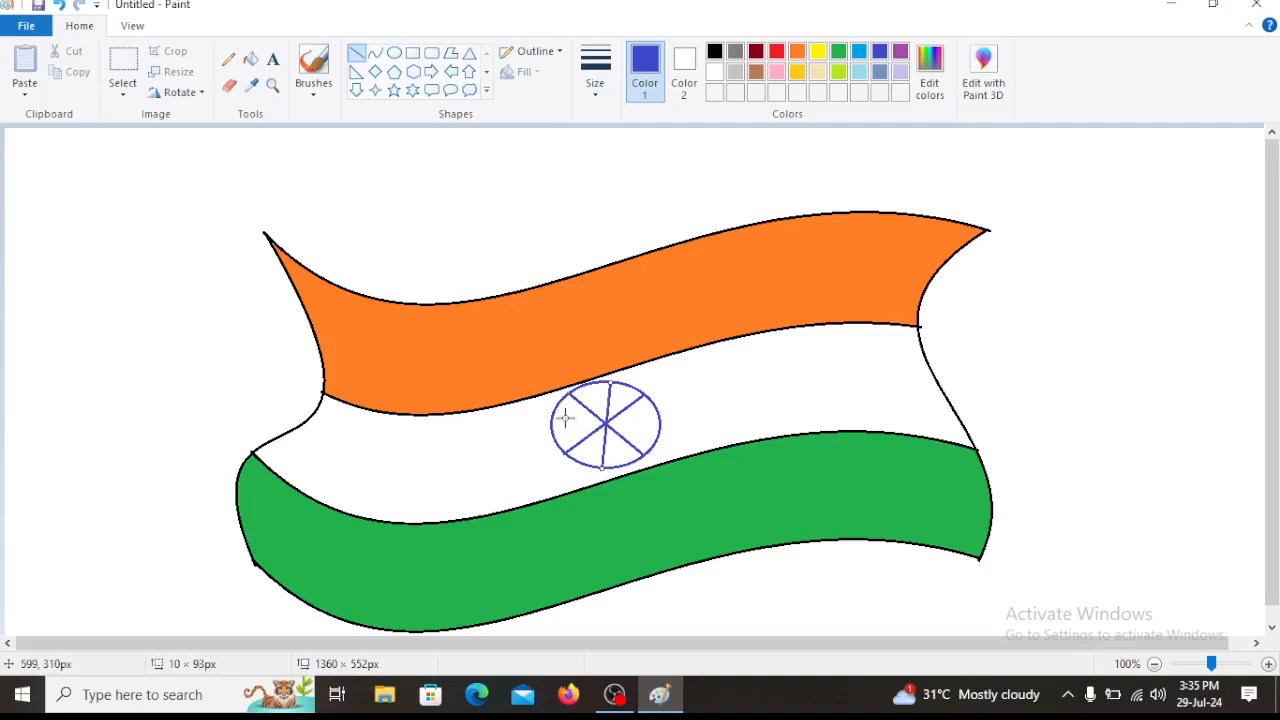
{"action": "left_click_drag", "start_coordinate": [552, 424], "coordinate": [660, 430]}
{"action": "left_click_drag", "start_coordinate": [627, 384], "coordinate": [576, 469]}
{"action": "left_click_drag", "start_coordinate": [587, 381], "coordinate": [621, 463]}
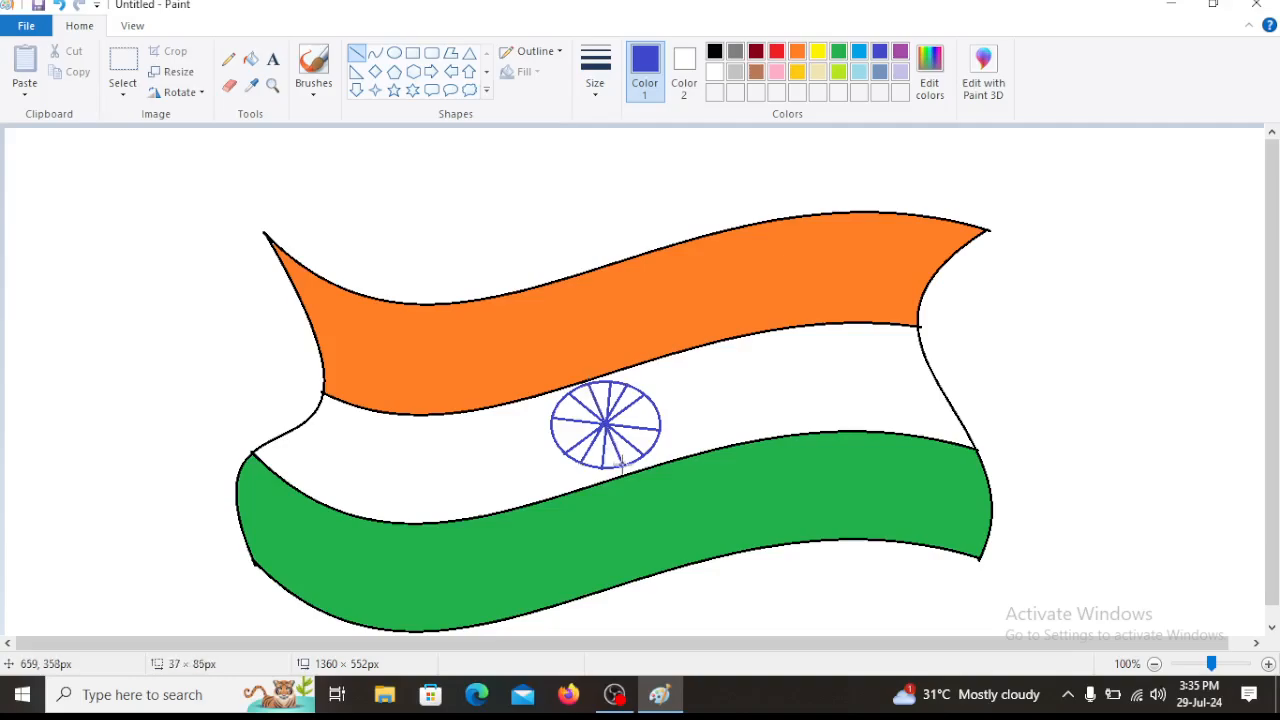
{"action": "left_click_drag", "start_coordinate": [553, 437], "coordinate": [663, 408]}
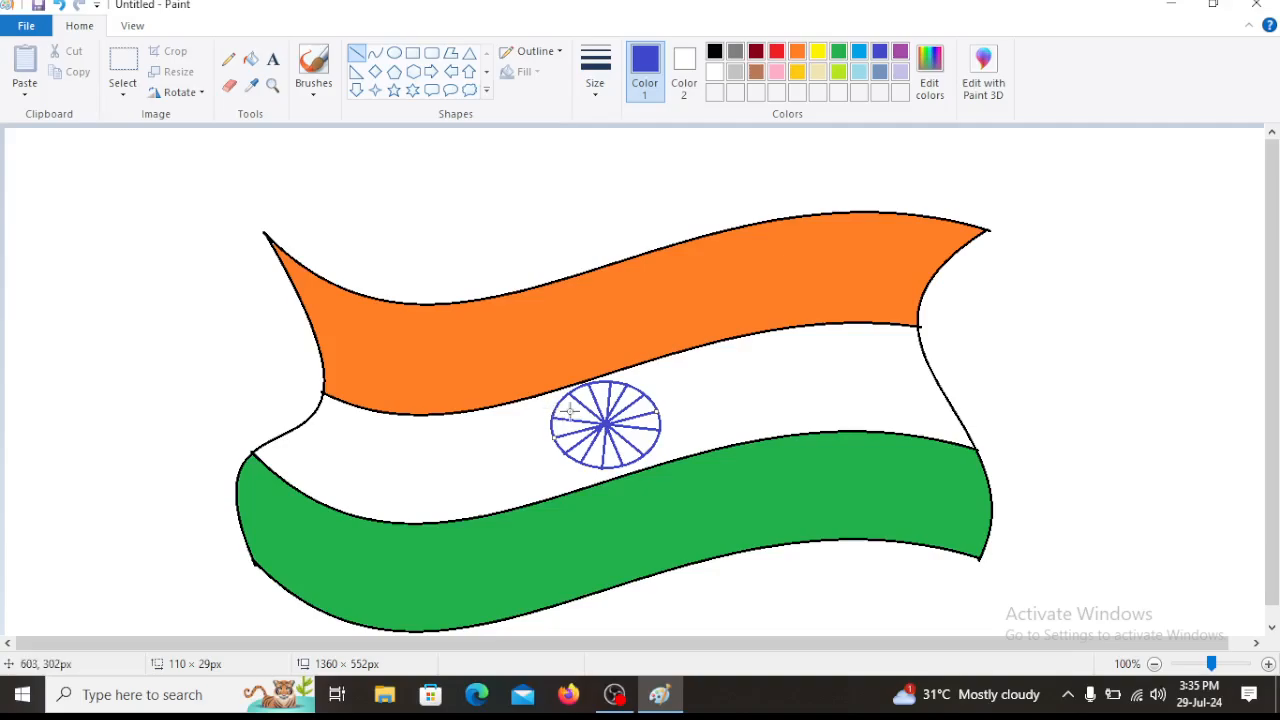
{"action": "left_click_drag", "start_coordinate": [561, 402], "coordinate": [655, 444]}
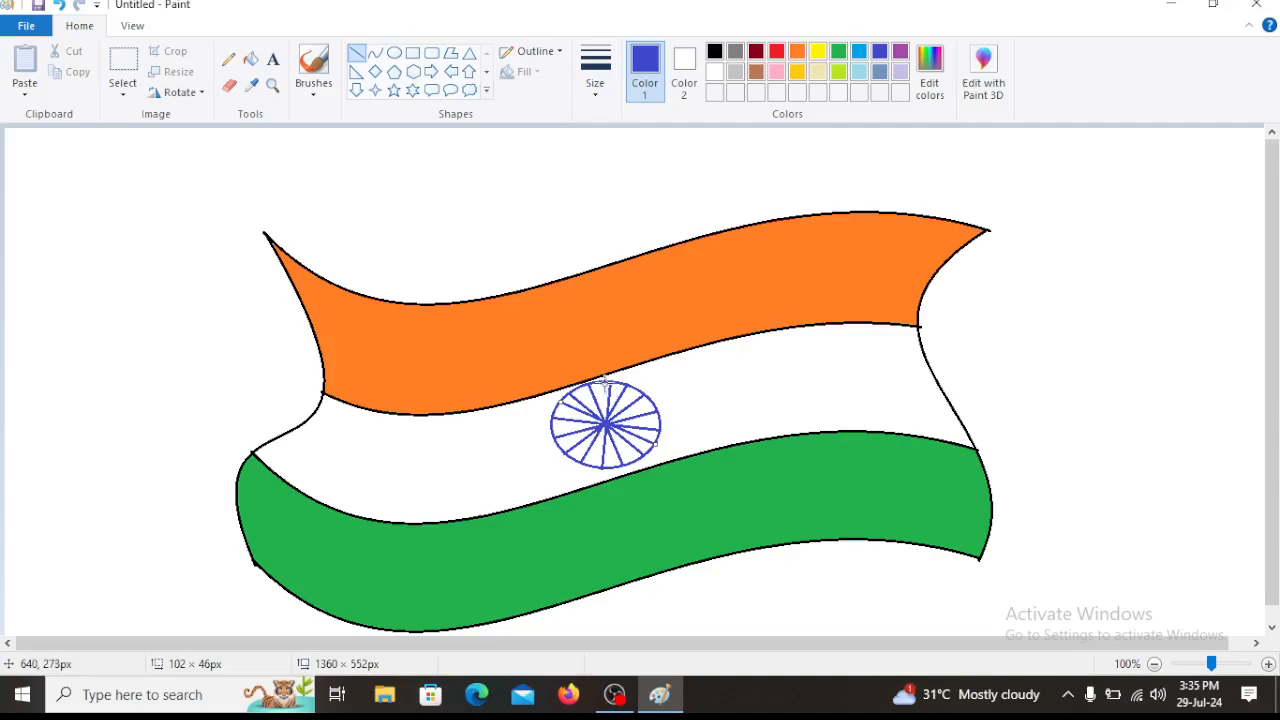
{"action": "left_click_drag", "start_coordinate": [600, 378], "coordinate": [614, 471]}
{"action": "left_click_drag", "start_coordinate": [650, 398], "coordinate": [556, 447]}
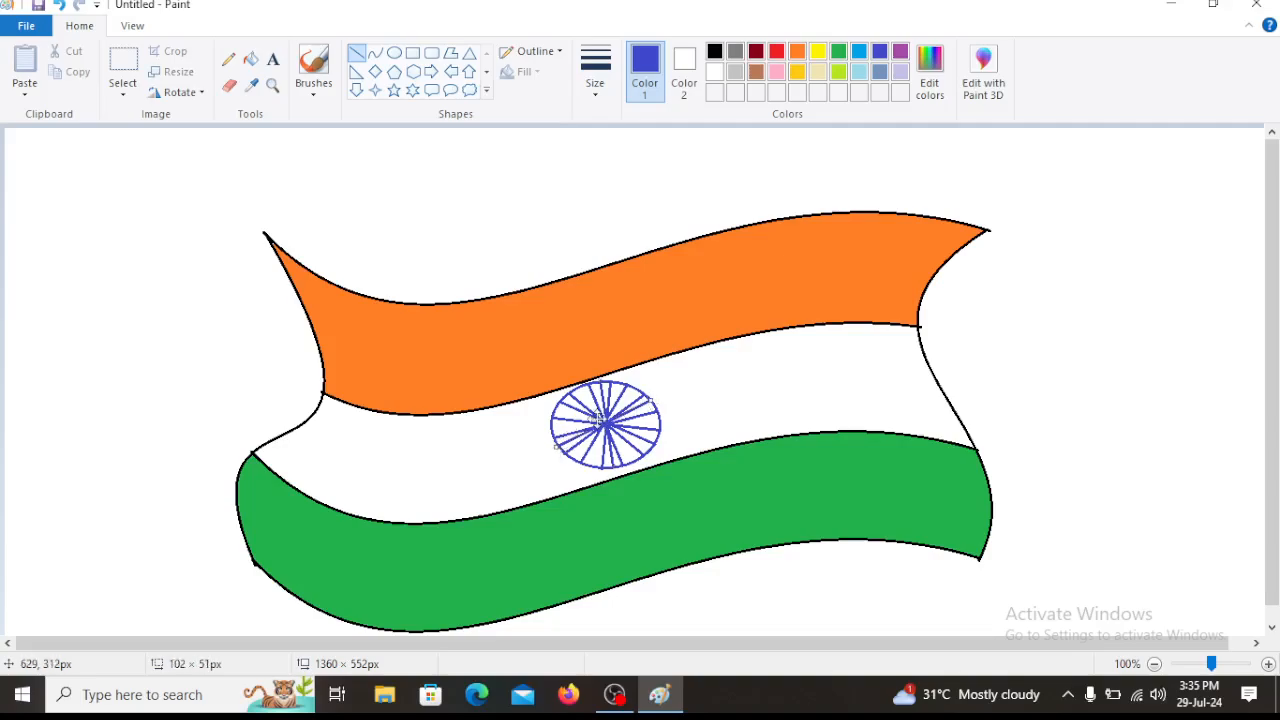
{"action": "left_click_drag", "start_coordinate": [636, 383], "coordinate": [573, 458]}
{"action": "left_click_drag", "start_coordinate": [620, 376], "coordinate": [591, 467]}
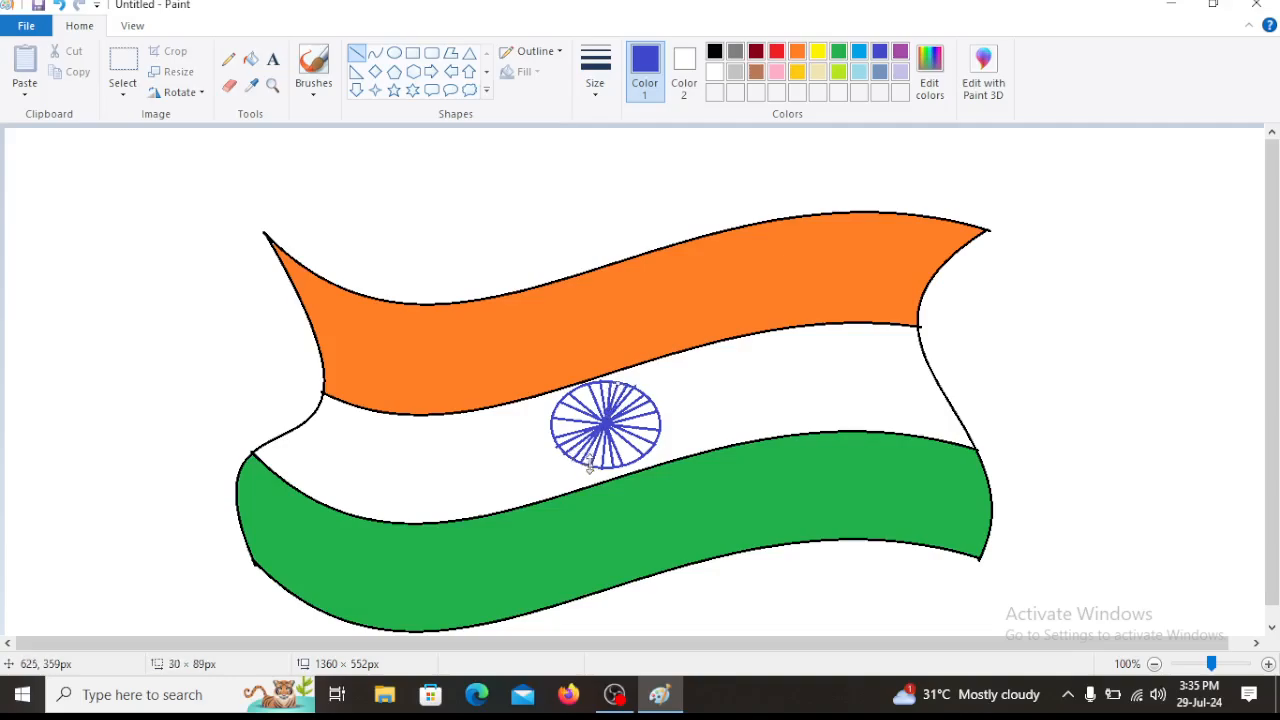
{"action": "left_click_drag", "start_coordinate": [554, 425], "coordinate": [662, 421]}
{"action": "mouse_move", "coordinate": [549, 407]}
{"action": "left_mouse_down"}
{"action": "mouse_move", "coordinate": [652, 447]}
{"action": "mouse_move", "coordinate": [661, 438]}
{"action": "left_mouse_up"}
{"action": "left_click_drag", "start_coordinate": [575, 386], "coordinate": [637, 460]}
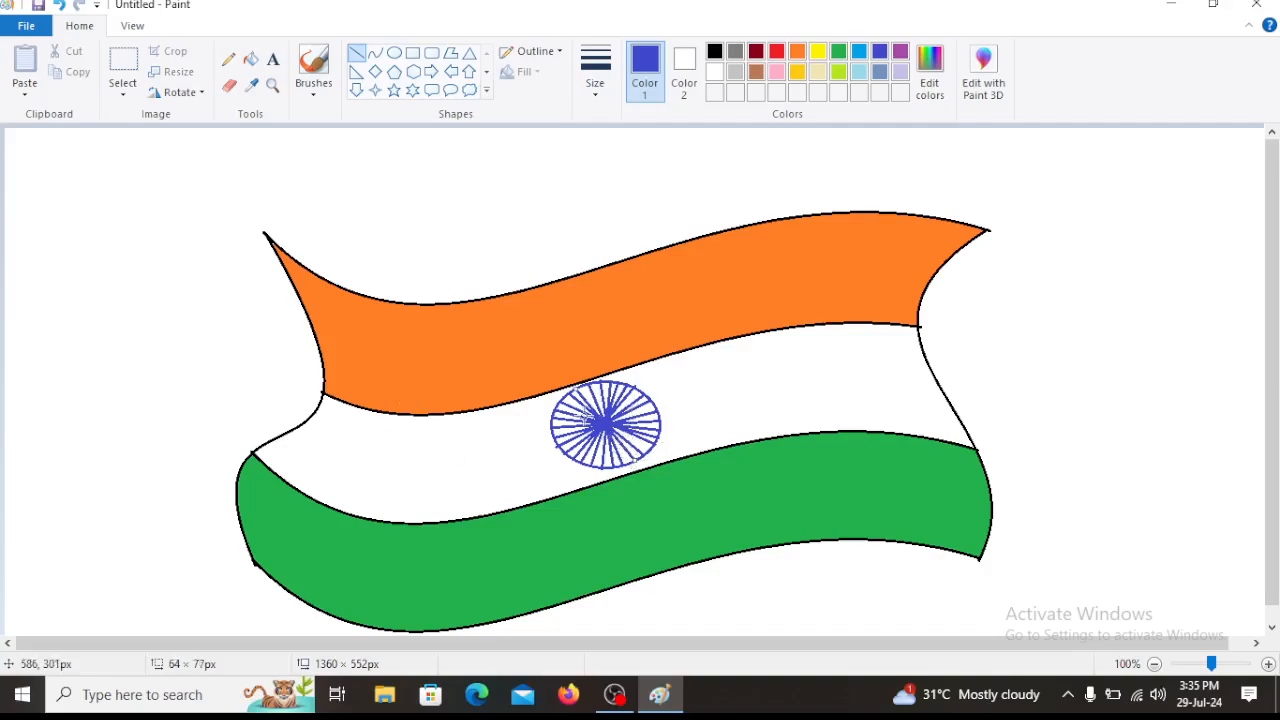
- Erase the black outlines along the white band's left and right ends
{"action": "left_click", "coordinate": [229, 87]}
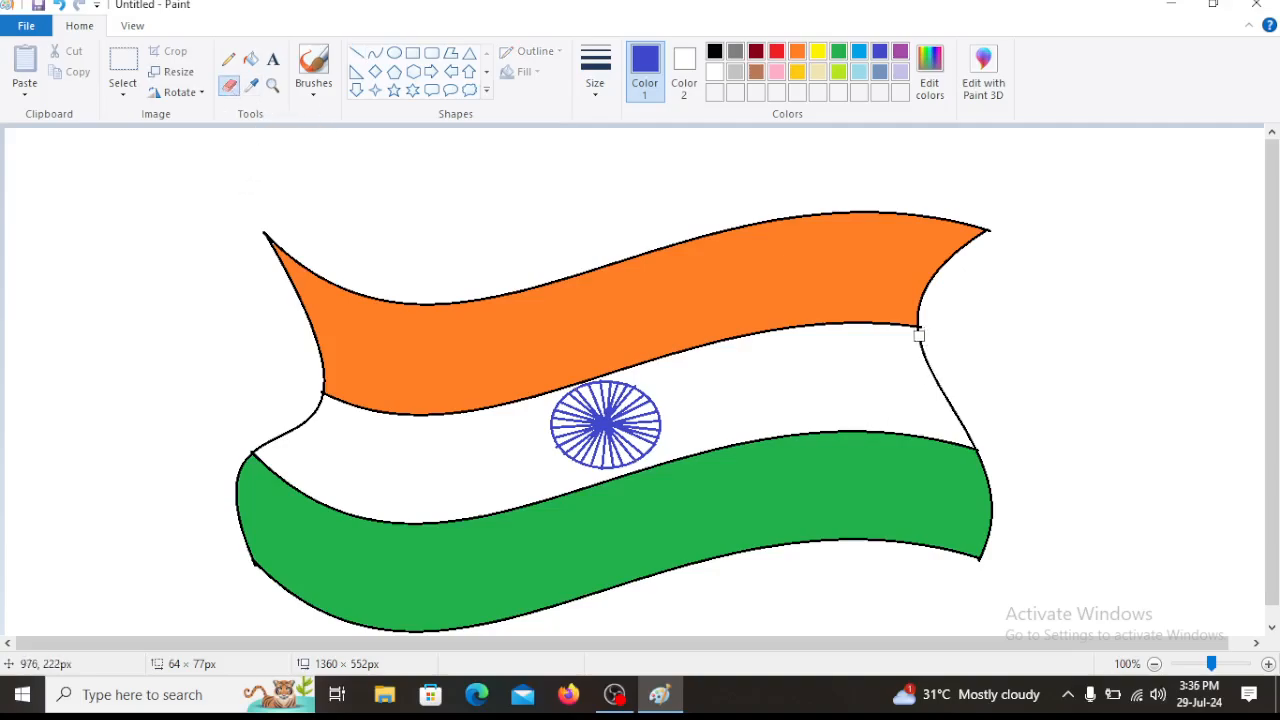
{"action": "left_click", "coordinate": [919, 336]}
{"action": "left_click_drag", "start_coordinate": [969, 430], "coordinate": [928, 362]}
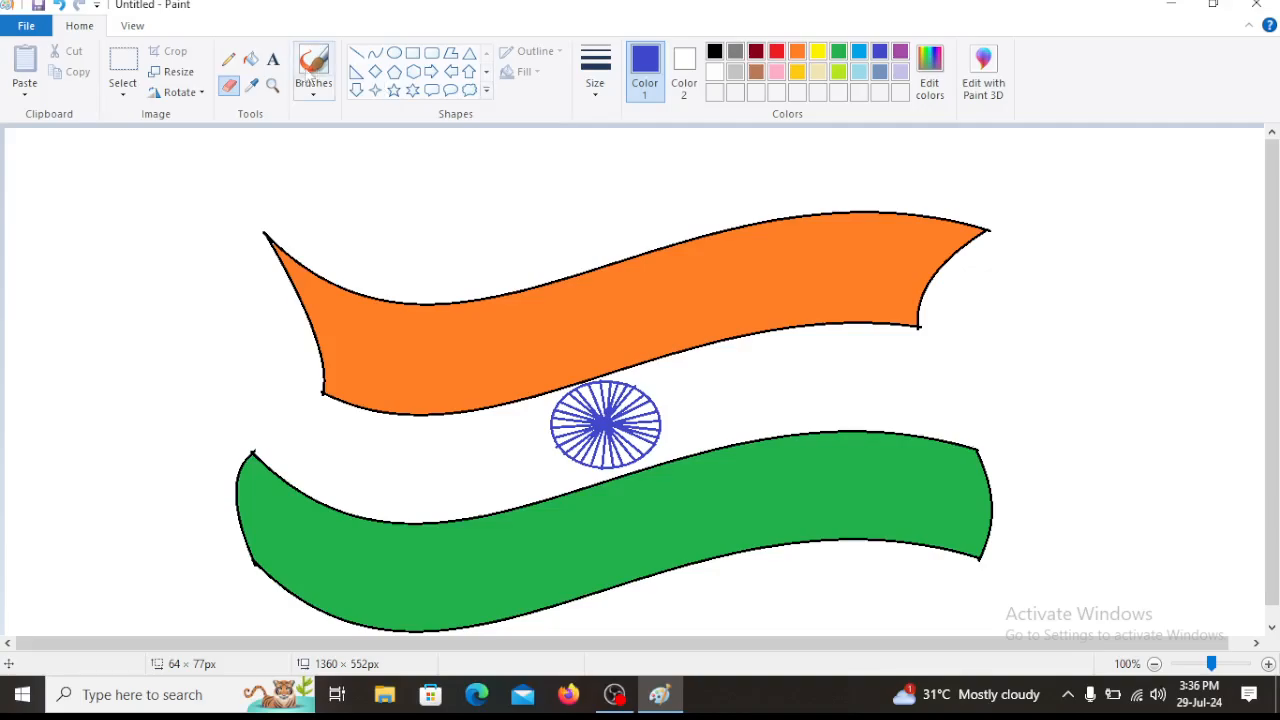
- Fill the orange band's black outline with orange and the green band's black outline with green
{"action": "left_click", "coordinate": [250, 62]}
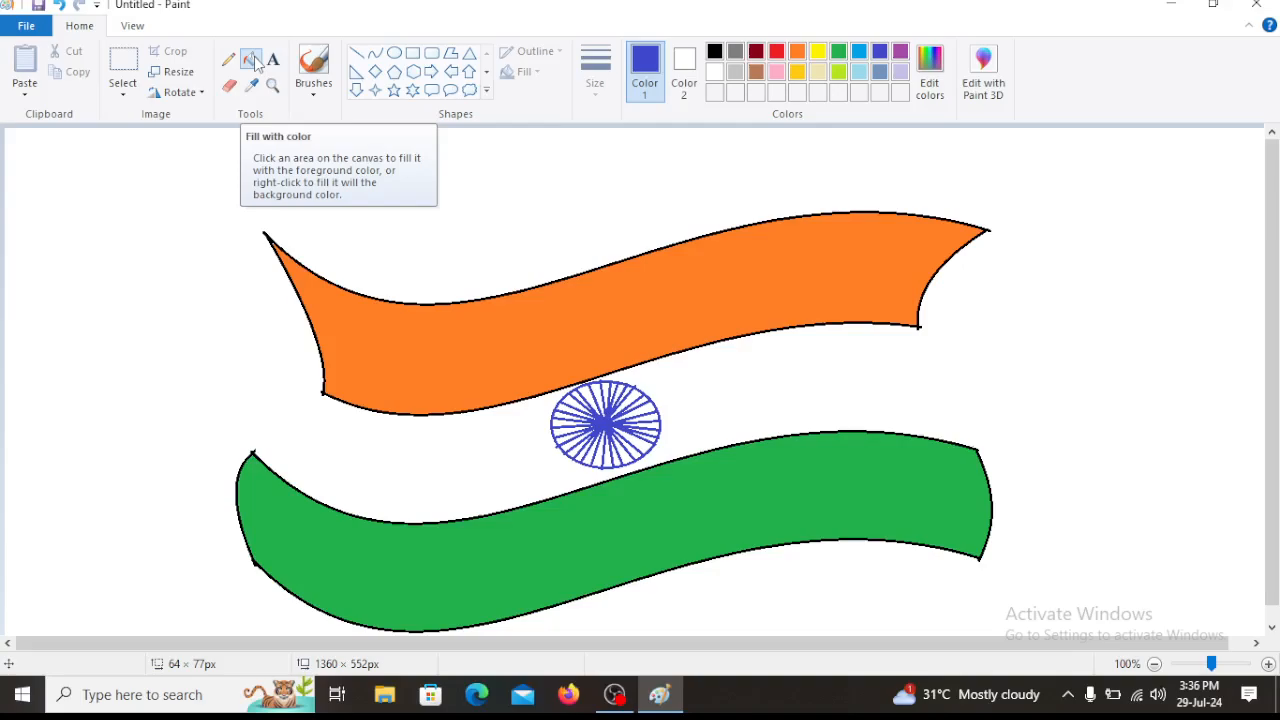
{"action": "left_click", "coordinate": [799, 56]}
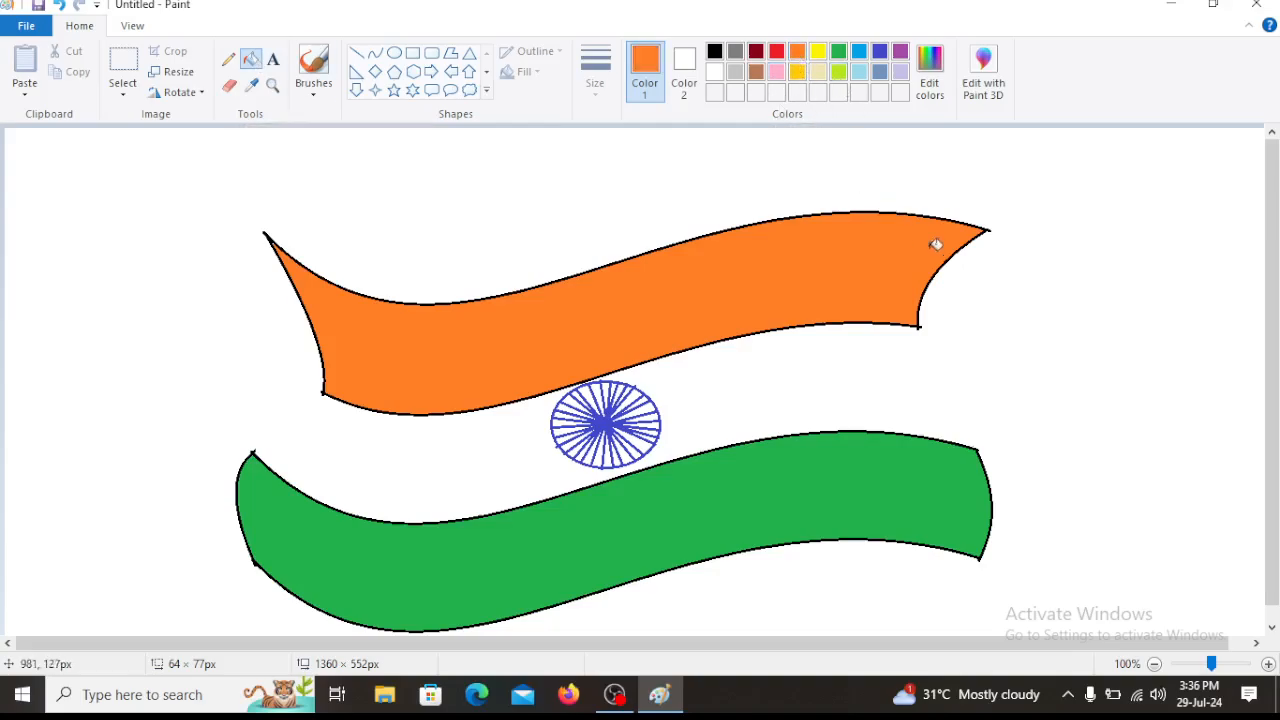
{"action": "left_click", "coordinate": [990, 227]}
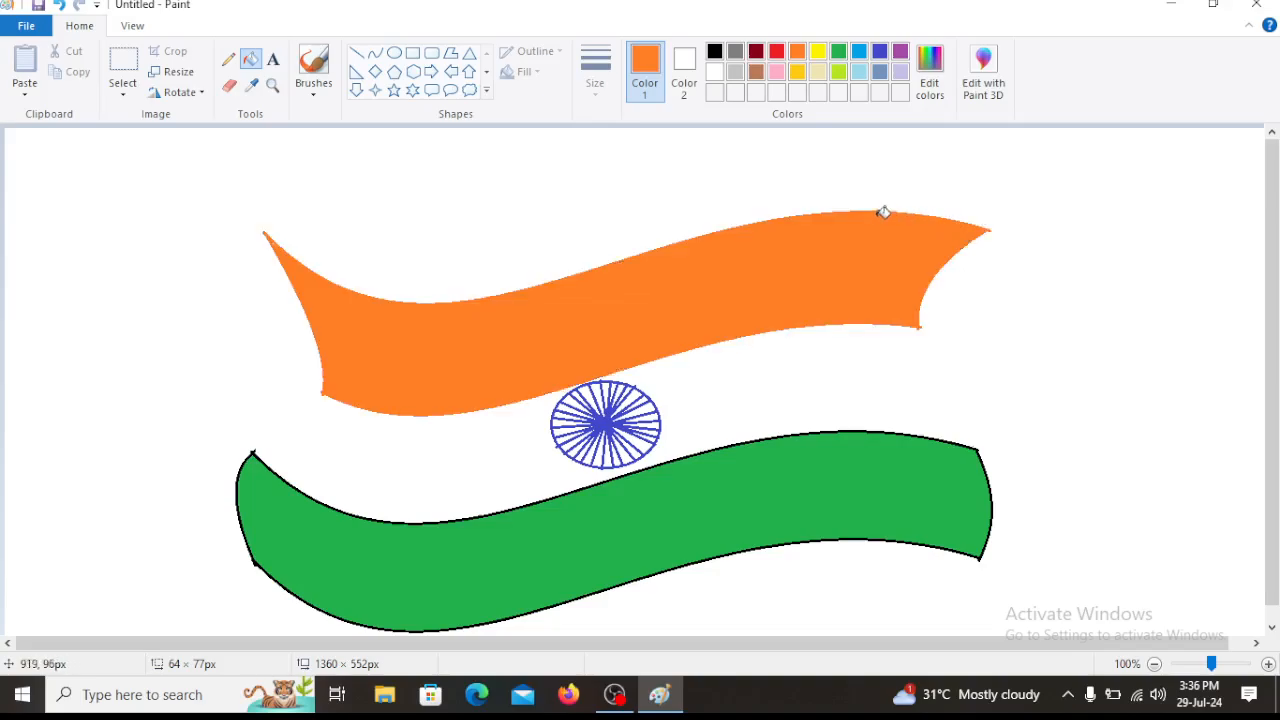
{"action": "key", "text": "ctrl+z"}
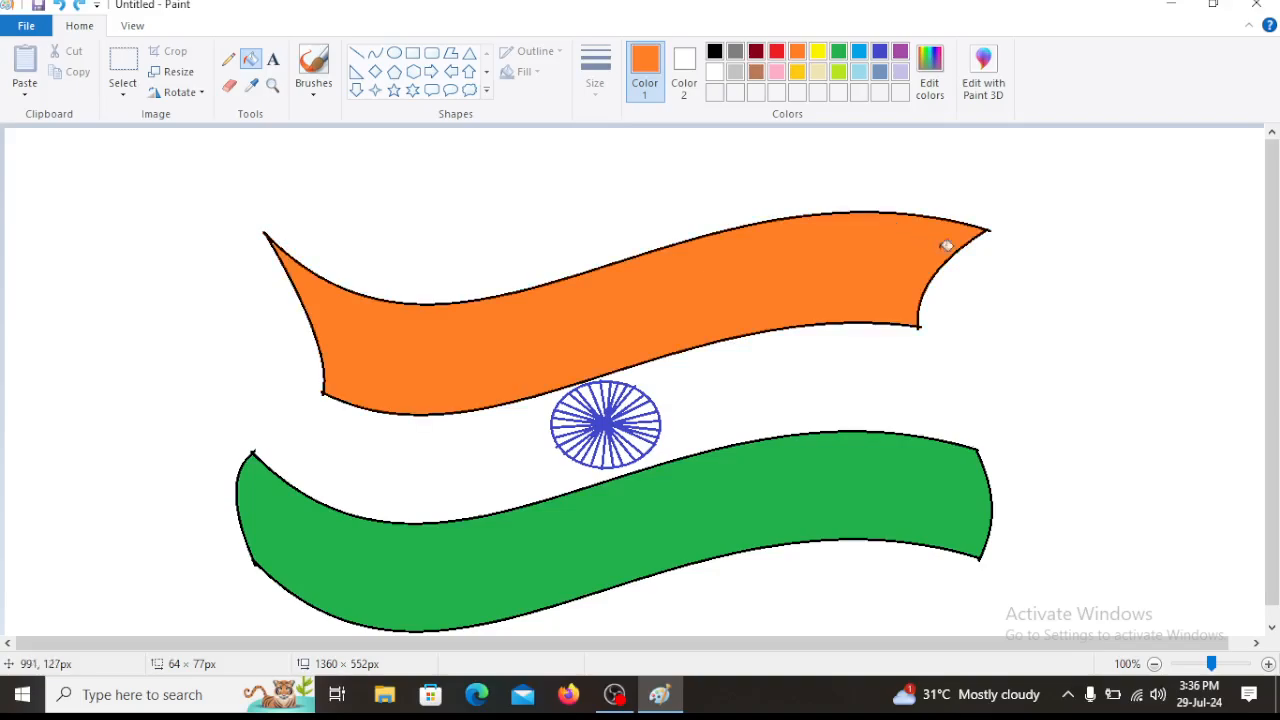
{"action": "left_click", "coordinate": [993, 207]}
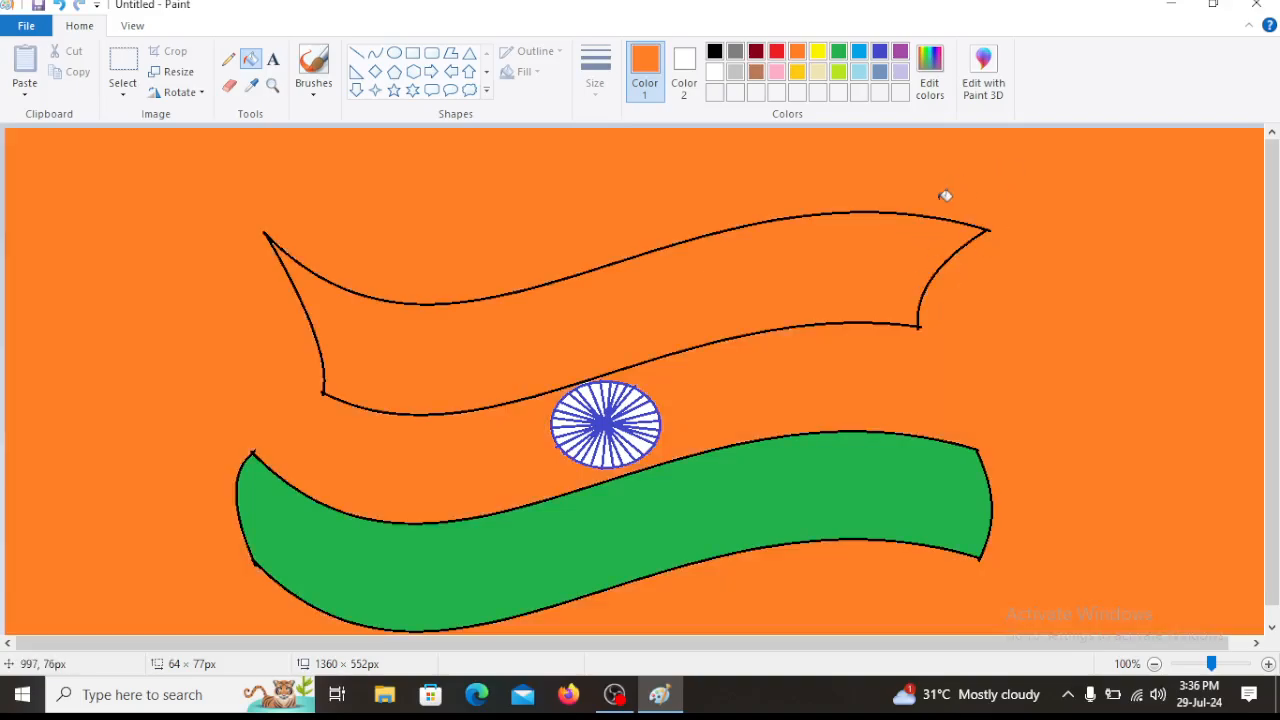
{"action": "left_click", "coordinate": [60, 7]}
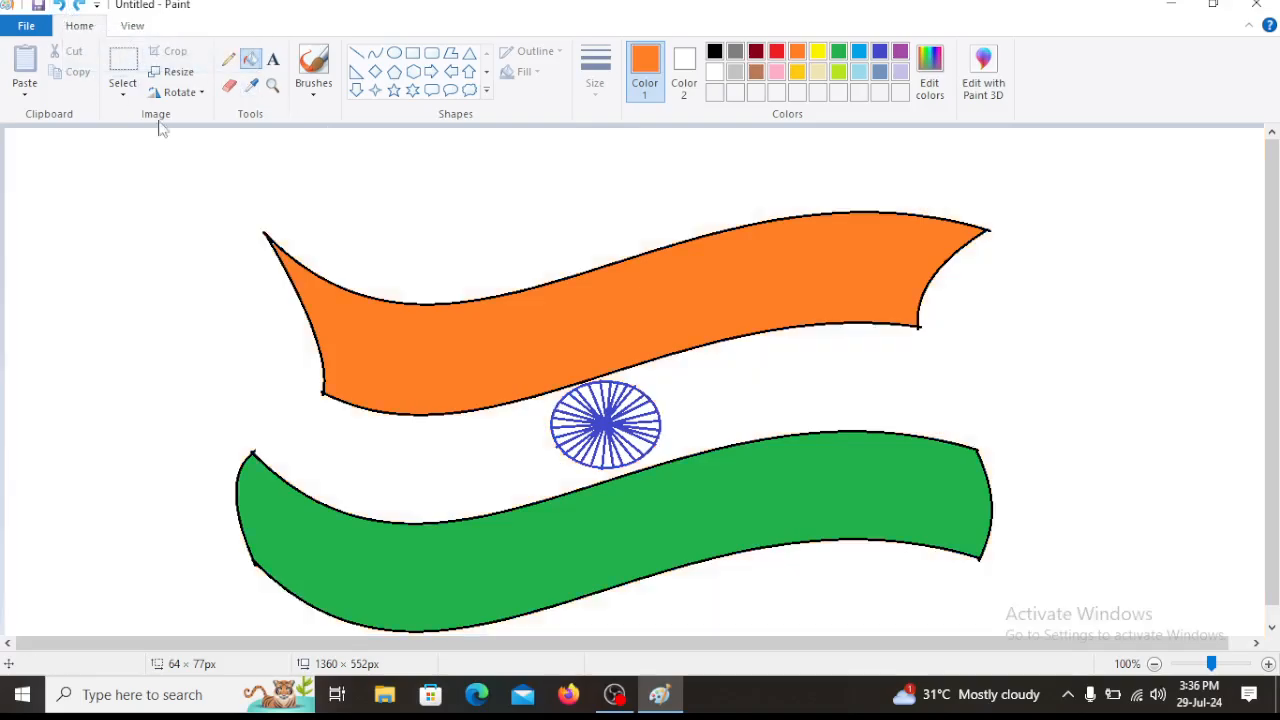
{"action": "left_click", "coordinate": [989, 228]}
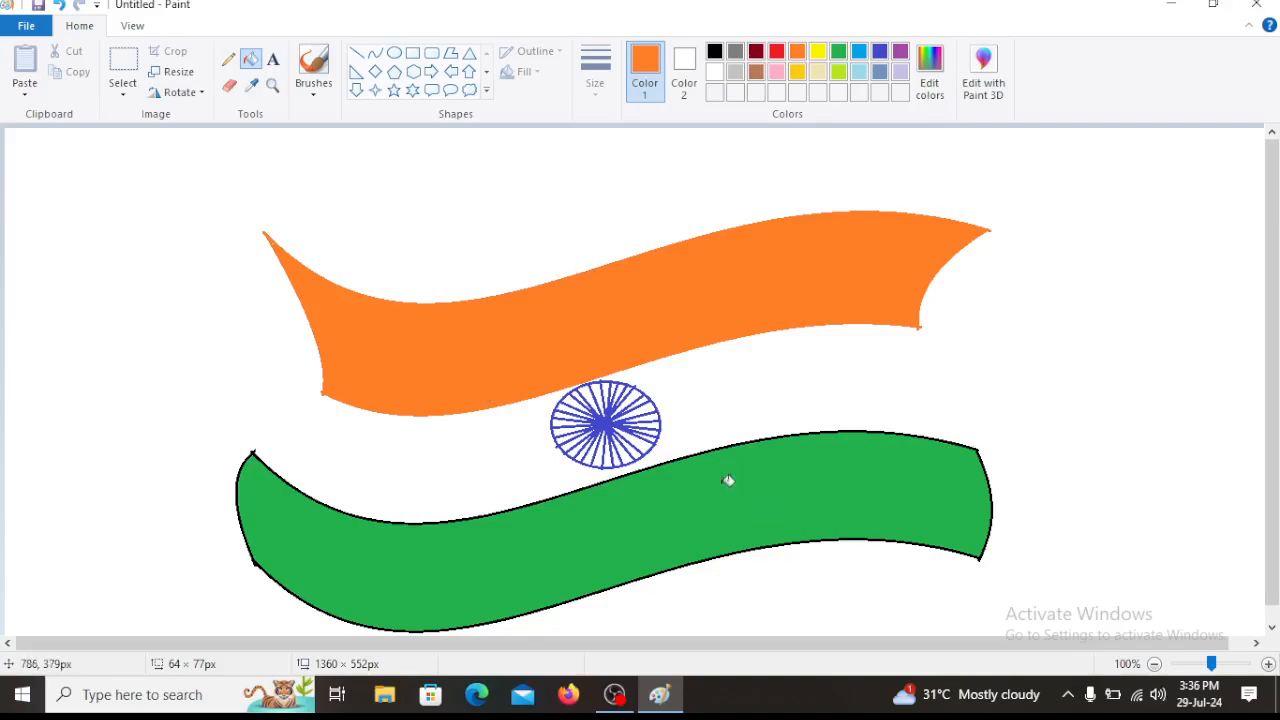
{"action": "left_click", "coordinate": [841, 54]}
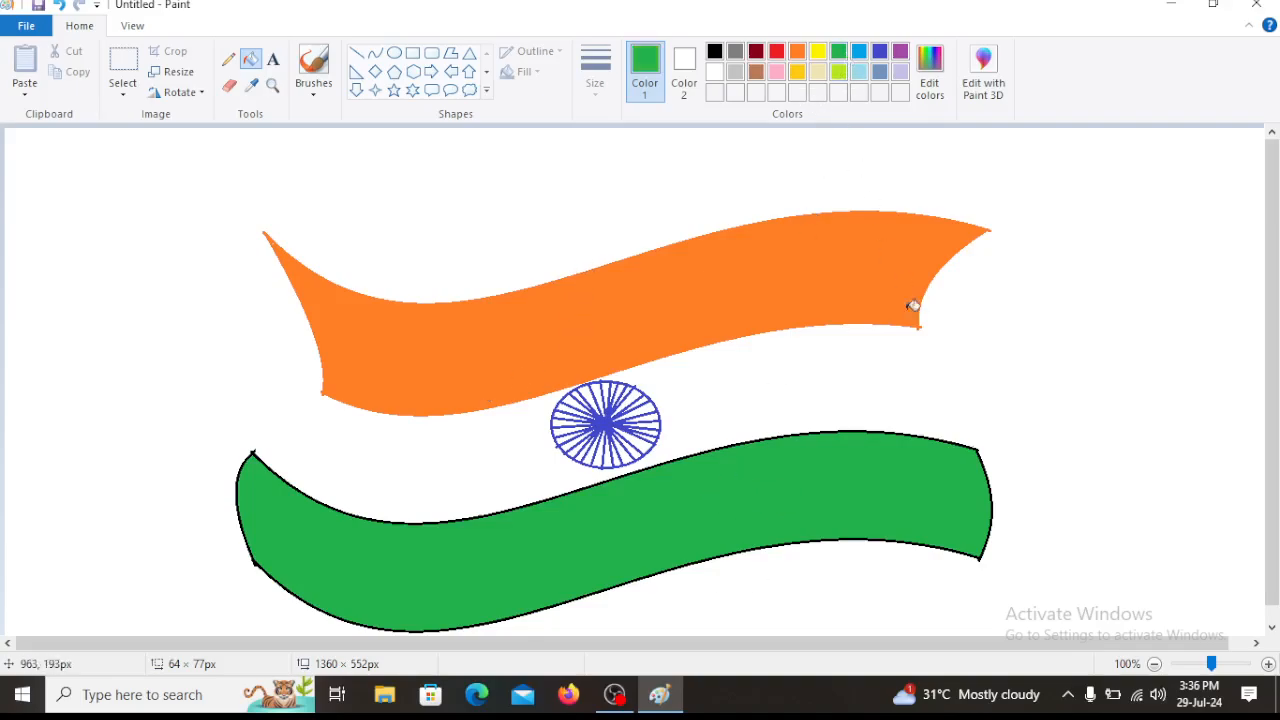
{"action": "left_click", "coordinate": [982, 449]}
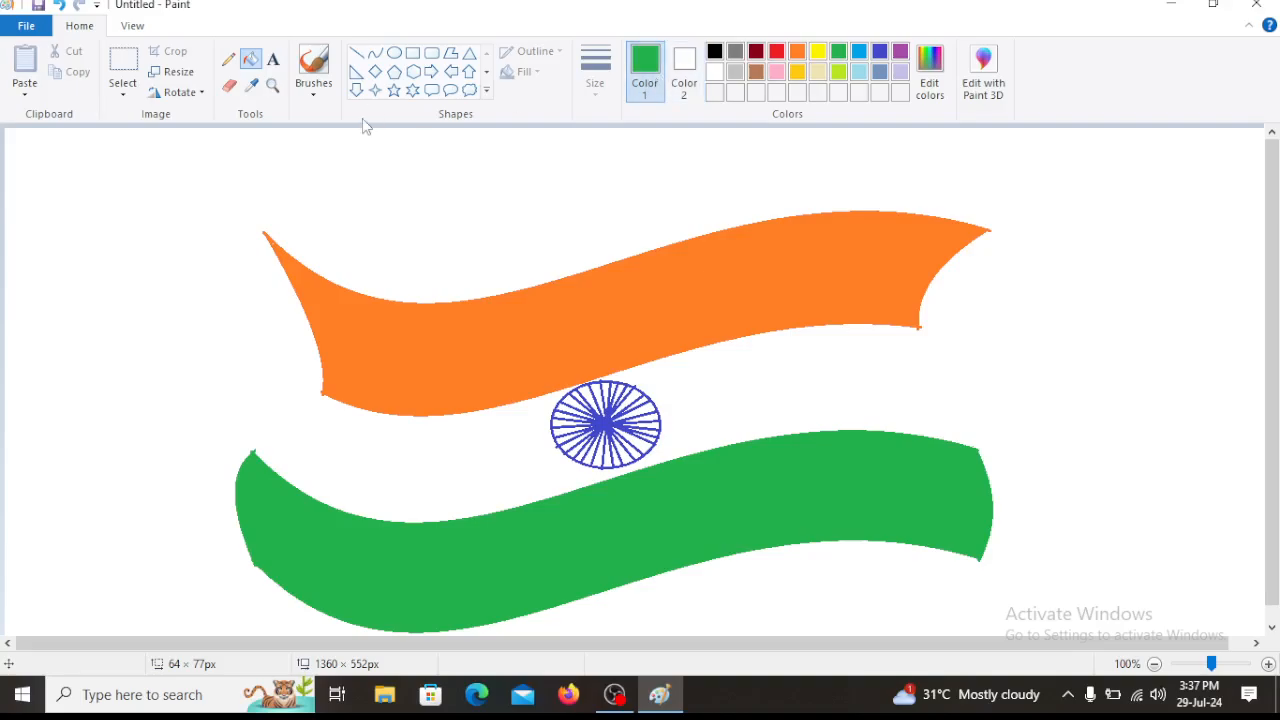
- Paint a ragged green edge along the right end of the green band with the Oil brush
{"action": "left_click", "coordinate": [318, 95]}
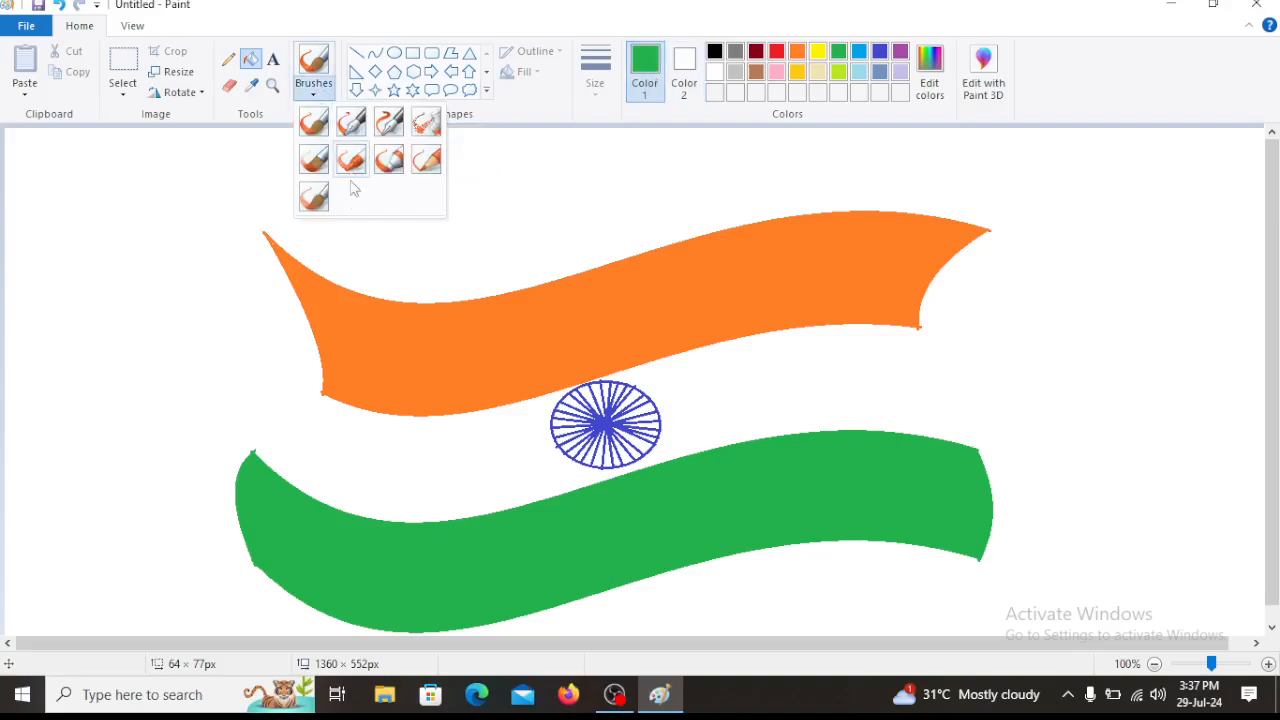
{"action": "left_click", "coordinate": [313, 168]}
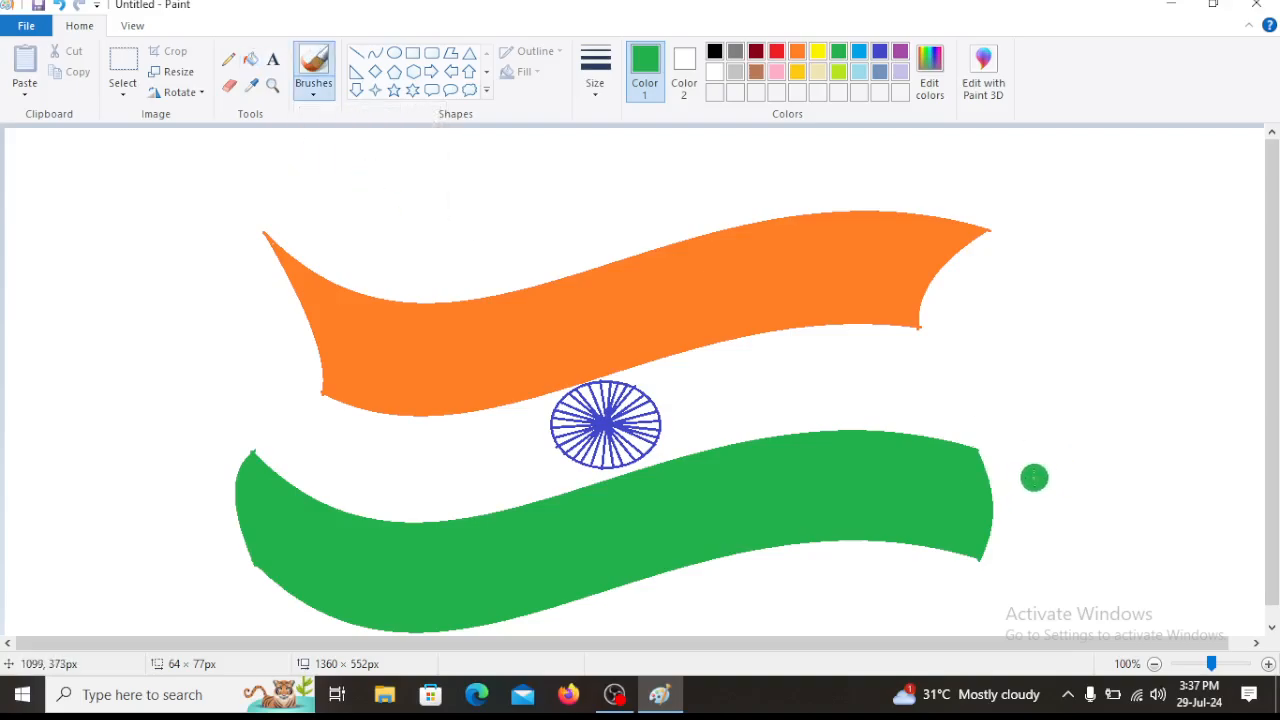
{"action": "left_click_drag", "start_coordinate": [1020, 477], "coordinate": [787, 478]}
{"action": "mouse_move", "coordinate": [1023, 500]}
{"action": "left_mouse_down"}
{"action": "mouse_move", "coordinate": [858, 479]}
{"action": "mouse_move", "coordinate": [997, 540]}
{"action": "mouse_move", "coordinate": [1024, 534]}
{"action": "mouse_move", "coordinate": [1021, 522]}
{"action": "mouse_move", "coordinate": [899, 514]}
{"action": "mouse_move", "coordinate": [1001, 544]}
{"action": "mouse_move", "coordinate": [1013, 518]}
{"action": "mouse_move", "coordinate": [930, 522]}
{"action": "left_mouse_up"}
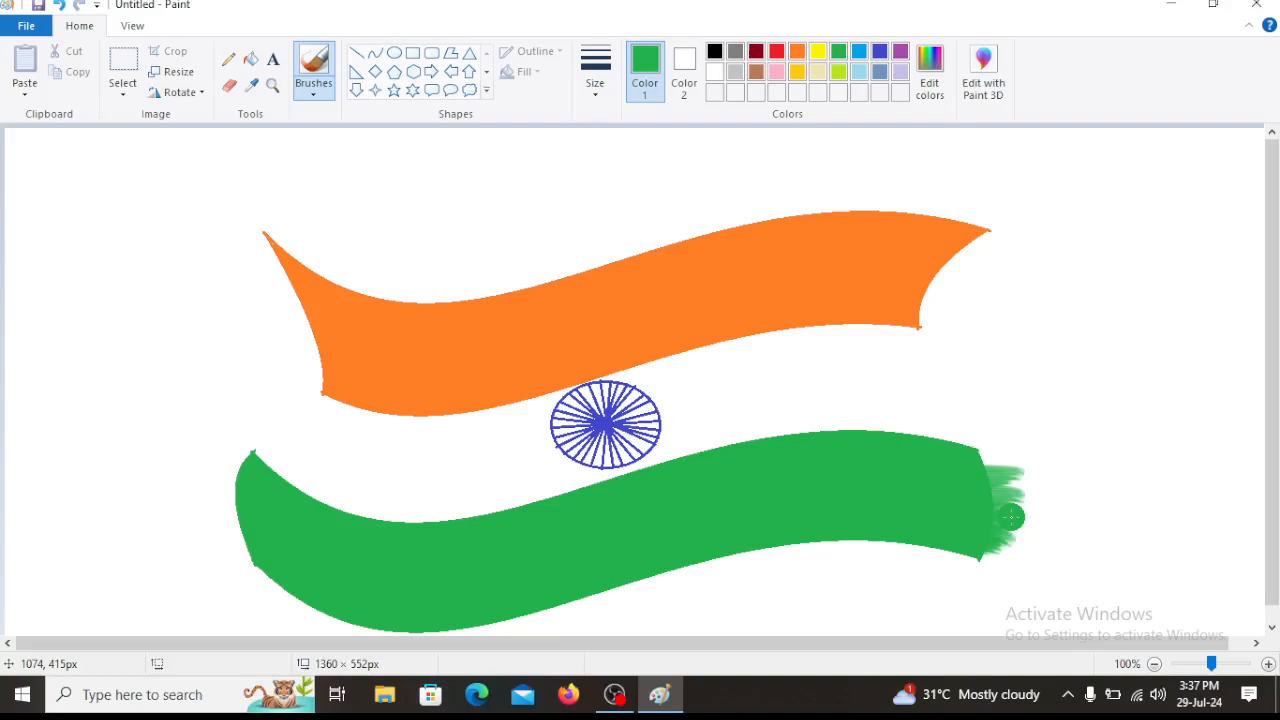
{"action": "left_click_drag", "start_coordinate": [980, 466], "coordinate": [1008, 457]}
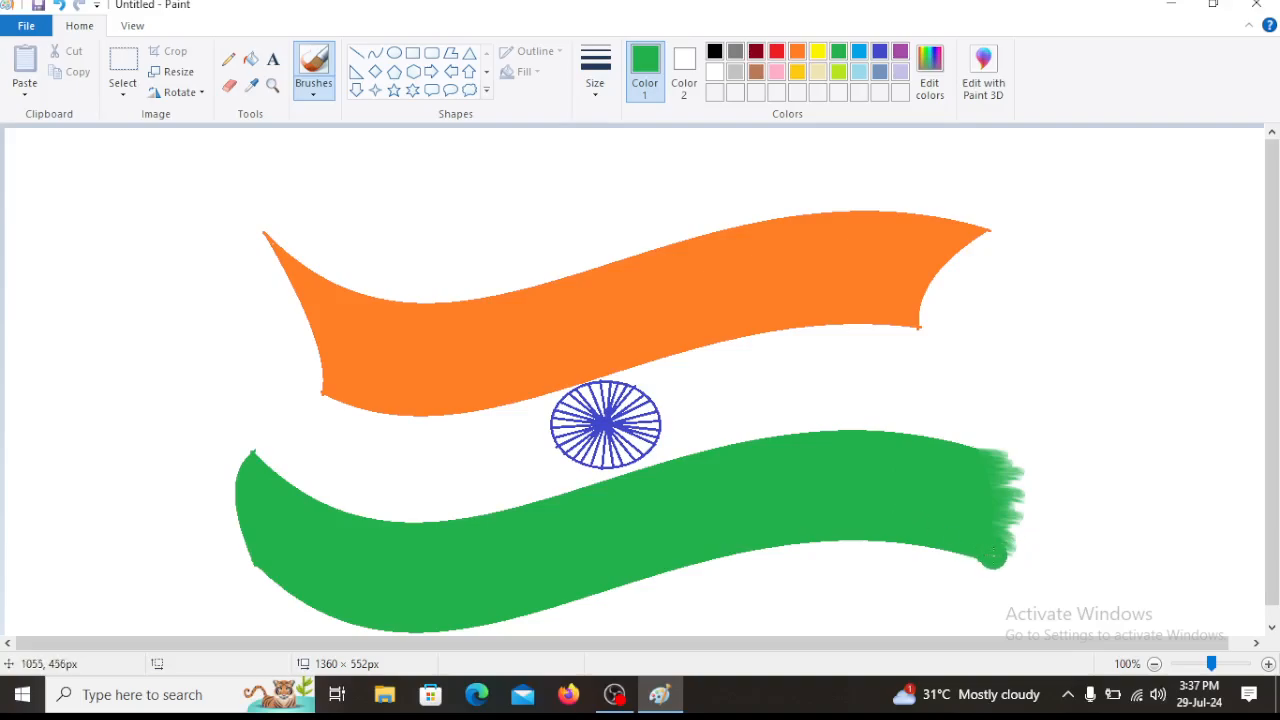
{"action": "left_click_drag", "start_coordinate": [1006, 553], "coordinate": [961, 545]}
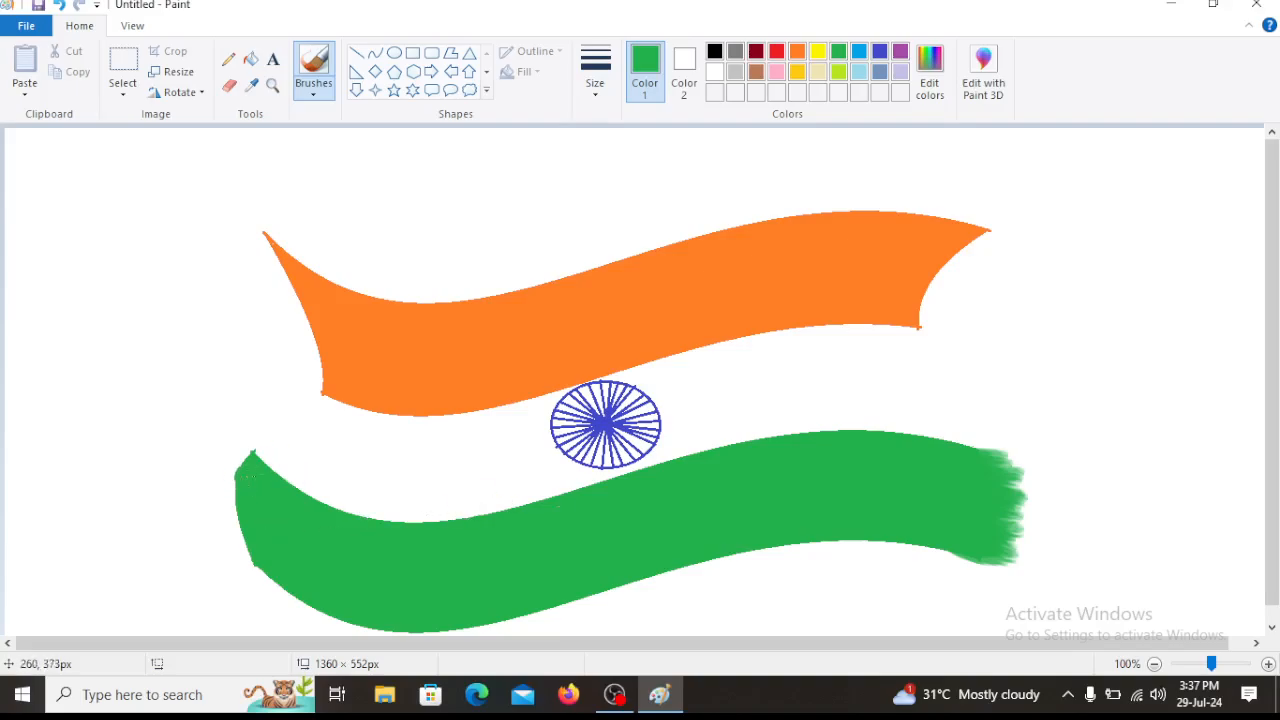
- Paint a matching ragged green edge along the left end of the green band
{"action": "left_click_drag", "start_coordinate": [212, 466], "coordinate": [256, 515]}
{"action": "left_click_drag", "start_coordinate": [224, 456], "coordinate": [257, 512]}
{"action": "mouse_move", "coordinate": [229, 447]}
{"action": "left_mouse_down"}
{"action": "mouse_move", "coordinate": [260, 502]}
{"action": "mouse_move", "coordinate": [244, 452]}
{"action": "mouse_move", "coordinate": [257, 478]}
{"action": "mouse_move", "coordinate": [238, 528]}
{"action": "mouse_move", "coordinate": [205, 489]}
{"action": "mouse_move", "coordinate": [277, 544]}
{"action": "mouse_move", "coordinate": [216, 510]}
{"action": "mouse_move", "coordinate": [240, 544]}
{"action": "mouse_move", "coordinate": [263, 566]}
{"action": "left_mouse_up"}
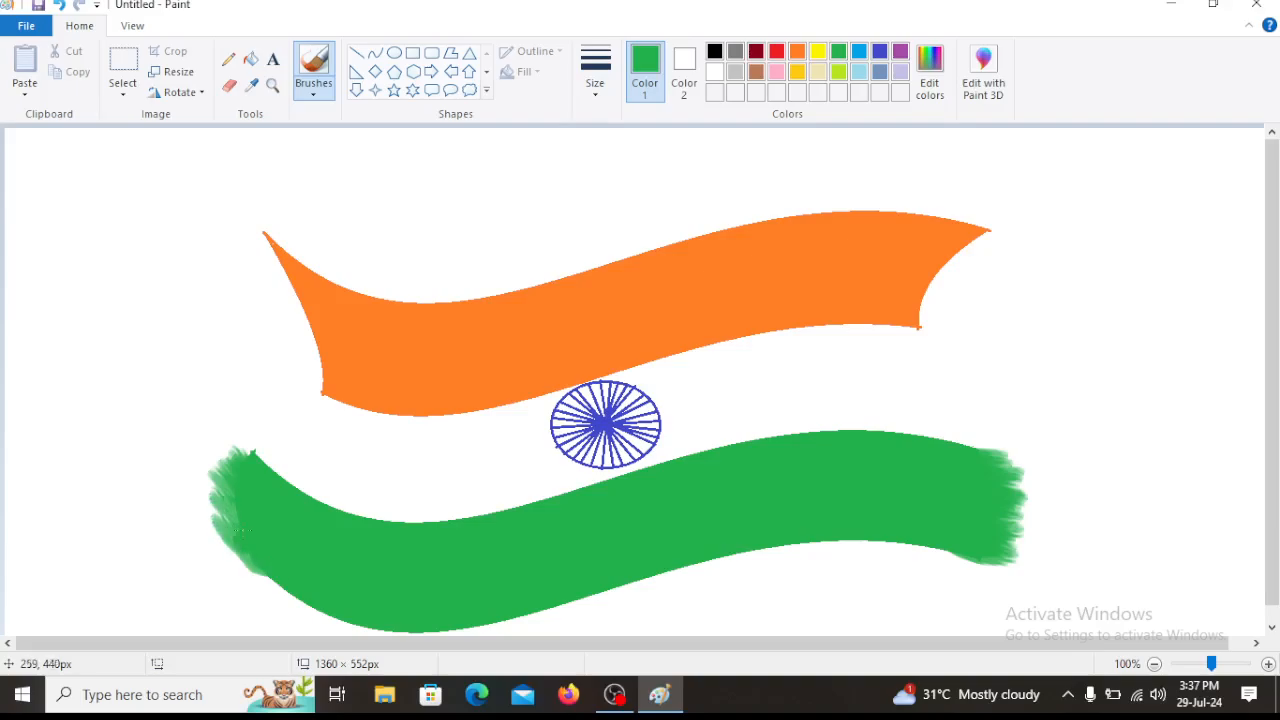
{"action": "left_click_drag", "start_coordinate": [222, 508], "coordinate": [272, 560]}
{"action": "left_click_drag", "start_coordinate": [228, 519], "coordinate": [259, 556]}
{"action": "mouse_move", "coordinate": [219, 479]}
{"action": "left_mouse_down"}
{"action": "mouse_move", "coordinate": [268, 544]}
{"action": "mouse_move", "coordinate": [238, 464]}
{"action": "mouse_move", "coordinate": [282, 533]}
{"action": "mouse_move", "coordinate": [238, 437]}
{"action": "left_mouse_up"}
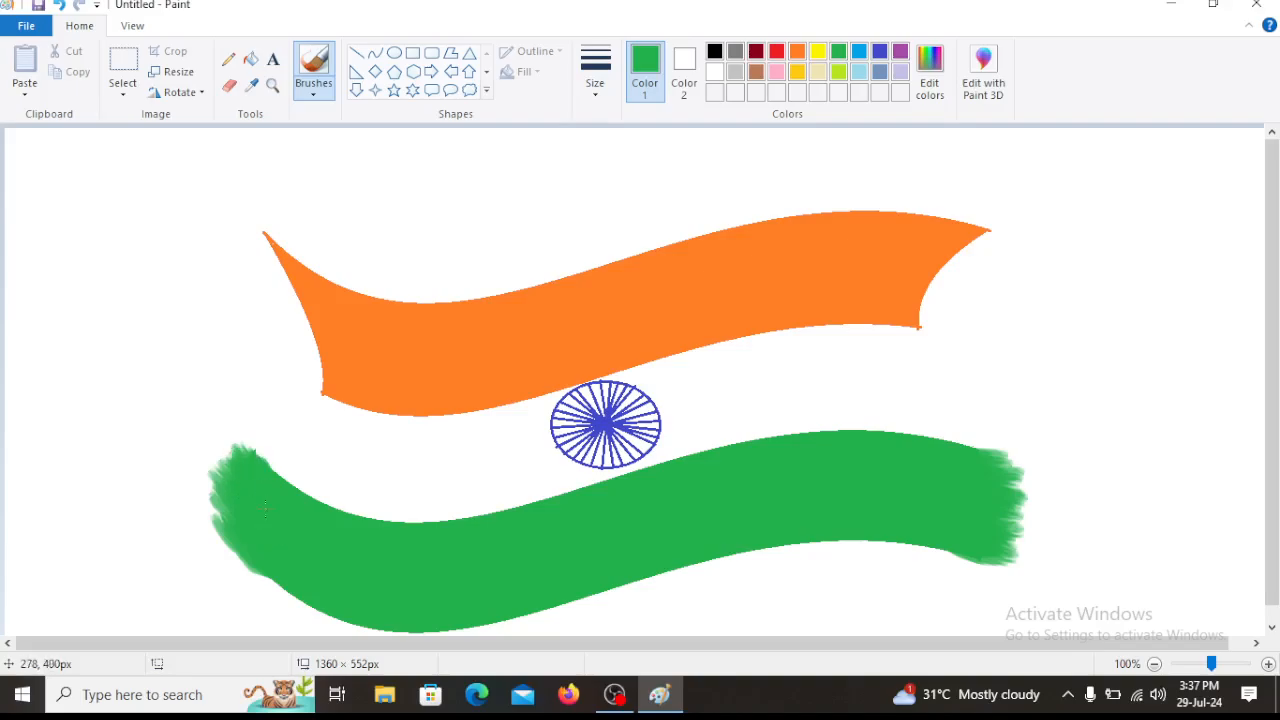
- Paint ragged orange edges along the right and left ends of the orange band, undoing any stray stroke outside its upper edge
{"action": "left_click", "coordinate": [797, 52]}
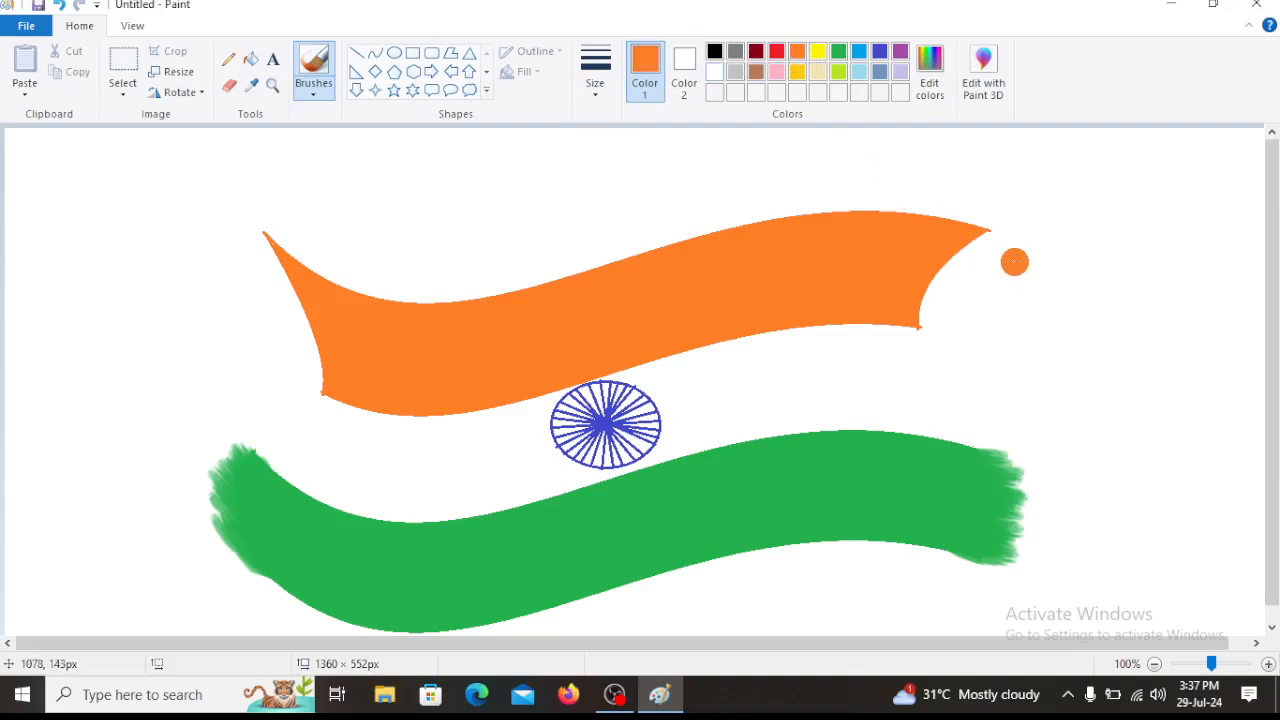
{"action": "mouse_move", "coordinate": [1006, 257]}
{"action": "left_mouse_down"}
{"action": "mouse_move", "coordinate": [962, 246]}
{"action": "mouse_move", "coordinate": [915, 258]}
{"action": "mouse_move", "coordinate": [970, 270]}
{"action": "mouse_move", "coordinate": [981, 270]}
{"action": "mouse_move", "coordinate": [900, 252]}
{"action": "mouse_move", "coordinate": [971, 289]}
{"action": "mouse_move", "coordinate": [892, 278]}
{"action": "mouse_move", "coordinate": [948, 314]}
{"action": "mouse_move", "coordinate": [899, 298]}
{"action": "mouse_move", "coordinate": [971, 302]}
{"action": "mouse_move", "coordinate": [901, 298]}
{"action": "mouse_move", "coordinate": [940, 320]}
{"action": "mouse_move", "coordinate": [879, 313]}
{"action": "mouse_move", "coordinate": [950, 326]}
{"action": "mouse_move", "coordinate": [894, 312]}
{"action": "mouse_move", "coordinate": [972, 300]}
{"action": "mouse_move", "coordinate": [879, 283]}
{"action": "mouse_move", "coordinate": [974, 272]}
{"action": "mouse_move", "coordinate": [909, 263]}
{"action": "mouse_move", "coordinate": [907, 294]}
{"action": "mouse_move", "coordinate": [959, 296]}
{"action": "mouse_move", "coordinate": [969, 287]}
{"action": "mouse_move", "coordinate": [913, 276]}
{"action": "mouse_move", "coordinate": [990, 250]}
{"action": "mouse_move", "coordinate": [908, 243]}
{"action": "mouse_move", "coordinate": [982, 257]}
{"action": "mouse_move", "coordinate": [1006, 242]}
{"action": "mouse_move", "coordinate": [885, 256]}
{"action": "mouse_move", "coordinate": [962, 288]}
{"action": "left_mouse_up"}
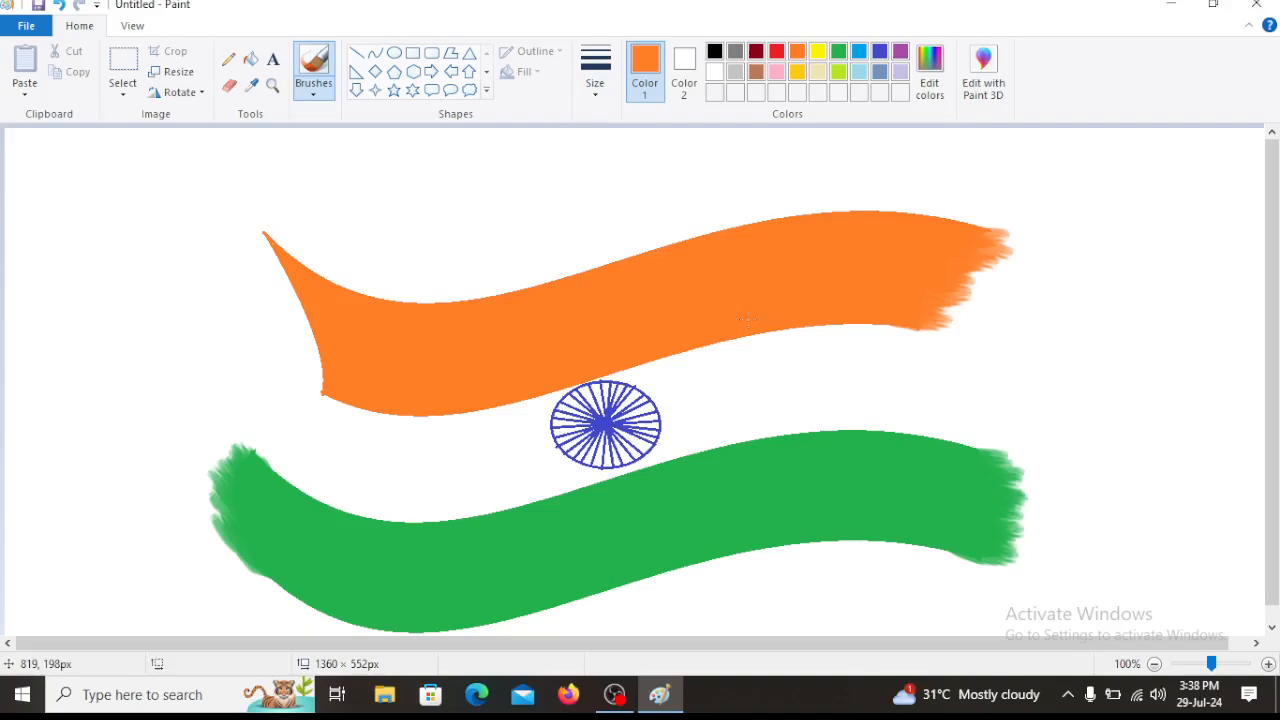
{"action": "mouse_move", "coordinate": [251, 243]}
{"action": "left_mouse_down"}
{"action": "mouse_move", "coordinate": [296, 275]}
{"action": "mouse_move", "coordinate": [293, 304]}
{"action": "mouse_move", "coordinate": [266, 278]}
{"action": "mouse_move", "coordinate": [338, 330]}
{"action": "mouse_move", "coordinate": [307, 335]}
{"action": "mouse_move", "coordinate": [279, 306]}
{"action": "mouse_move", "coordinate": [339, 360]}
{"action": "mouse_move", "coordinate": [285, 335]}
{"action": "mouse_move", "coordinate": [347, 366]}
{"action": "mouse_move", "coordinate": [283, 366]}
{"action": "mouse_move", "coordinate": [287, 351]}
{"action": "mouse_move", "coordinate": [355, 382]}
{"action": "mouse_move", "coordinate": [306, 358]}
{"action": "mouse_move", "coordinate": [341, 378]}
{"action": "mouse_move", "coordinate": [317, 383]}
{"action": "mouse_move", "coordinate": [305, 366]}
{"action": "mouse_move", "coordinate": [354, 397]}
{"action": "left_mouse_up"}
{"action": "left_click_drag", "start_coordinate": [298, 336], "coordinate": [323, 353]}
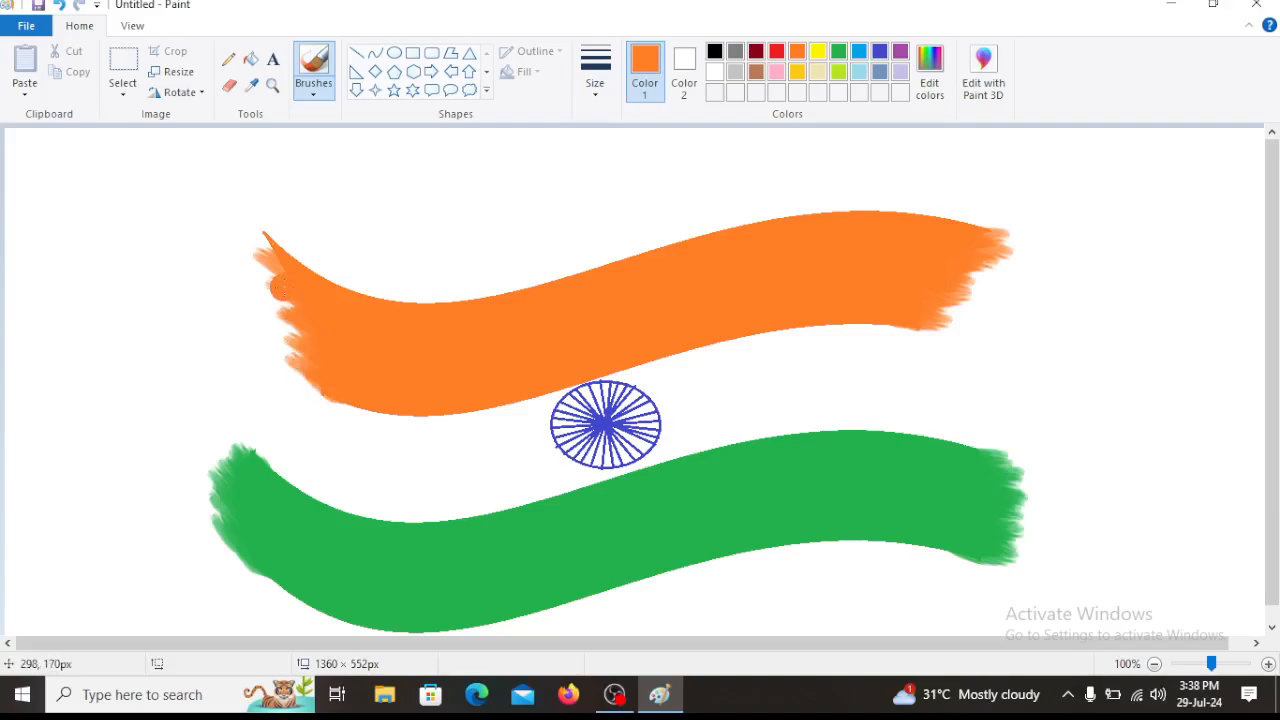
{"action": "mouse_move", "coordinate": [252, 259]}
{"action": "left_mouse_down"}
{"action": "mouse_move", "coordinate": [313, 313]}
{"action": "mouse_move", "coordinate": [297, 333]}
{"action": "mouse_move", "coordinate": [275, 311]}
{"action": "mouse_move", "coordinate": [272, 300]}
{"action": "mouse_move", "coordinate": [295, 307]}
{"action": "mouse_move", "coordinate": [337, 349]}
{"action": "mouse_move", "coordinate": [276, 318]}
{"action": "mouse_move", "coordinate": [300, 342]}
{"action": "left_mouse_up"}
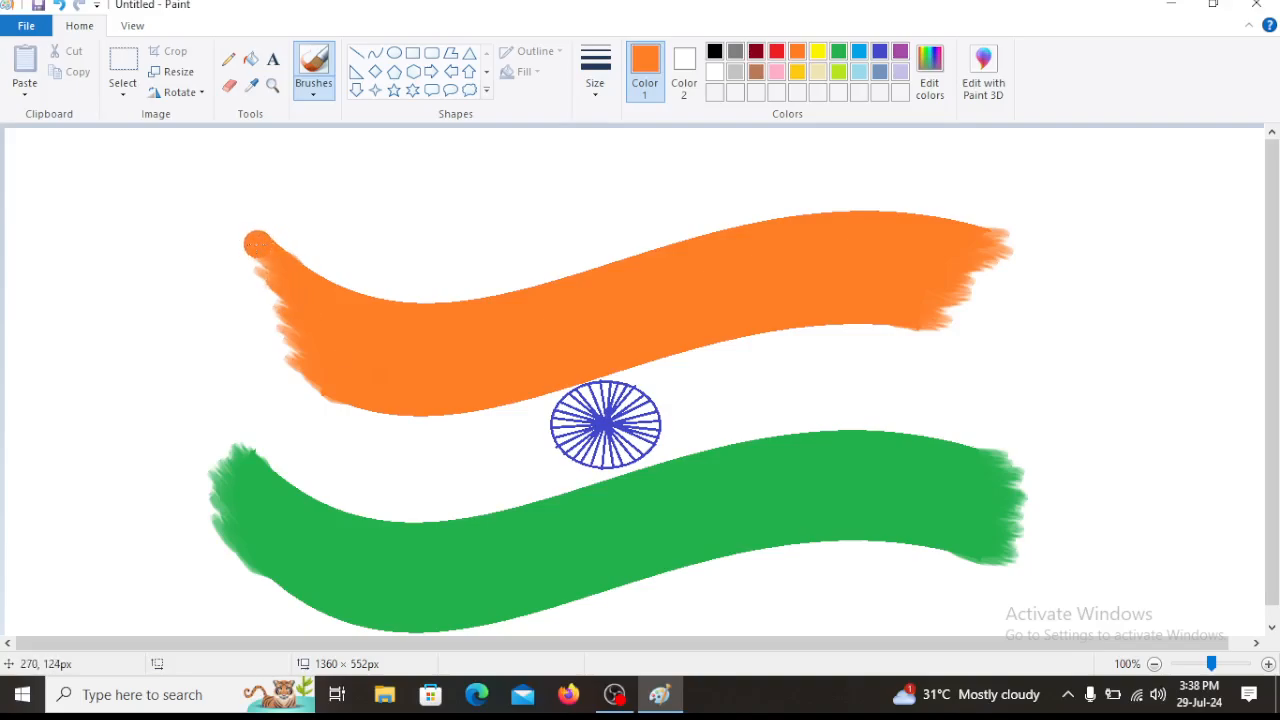
{"action": "left_click_drag", "start_coordinate": [269, 249], "coordinate": [250, 238]}
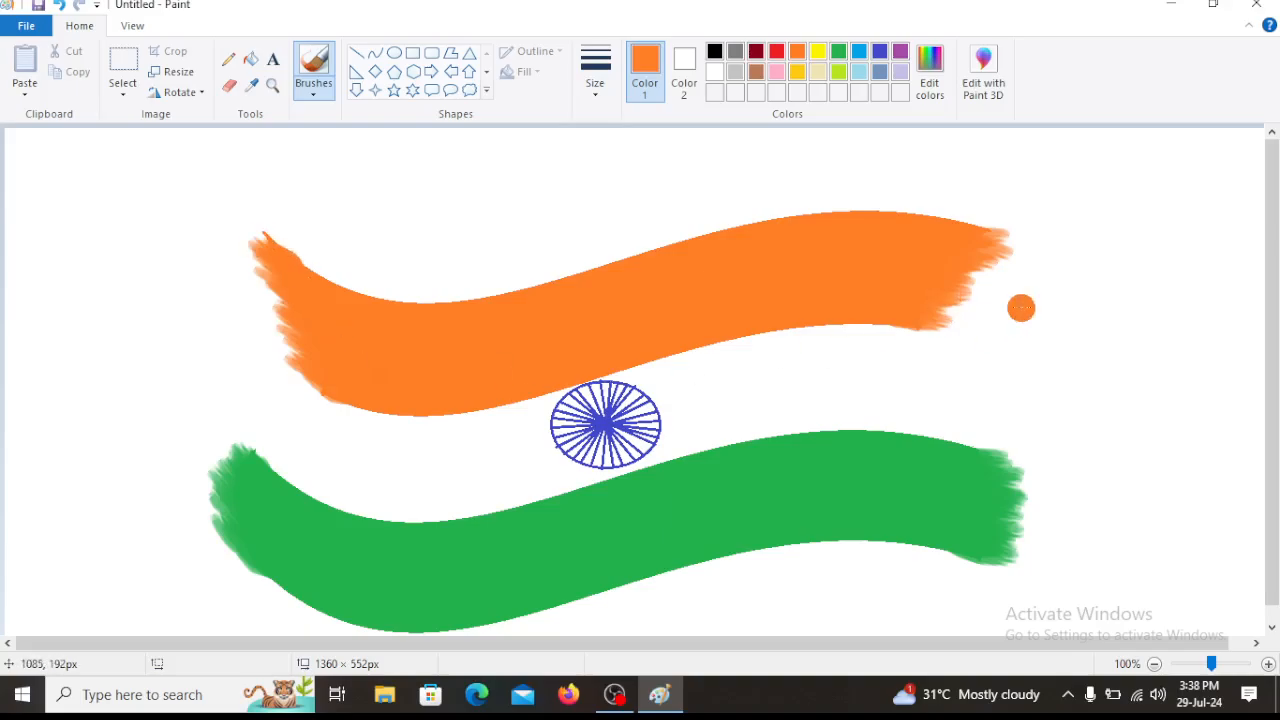
{"action": "left_click_drag", "start_coordinate": [600, 272], "coordinate": [556, 284]}
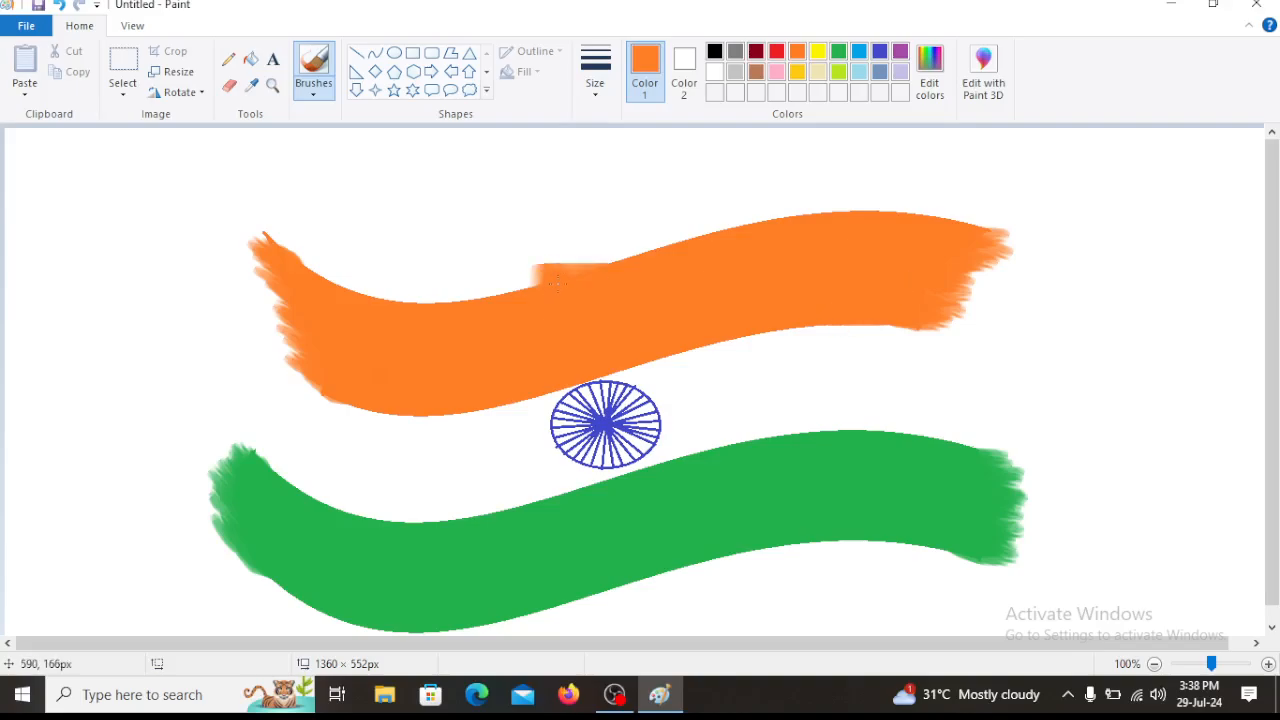
{"action": "key", "text": "ctrl+z"}
- Start a new blank picture without saving the flag drawing and choose the Oval shape
{"action": "left_click", "coordinate": [27, 26]}
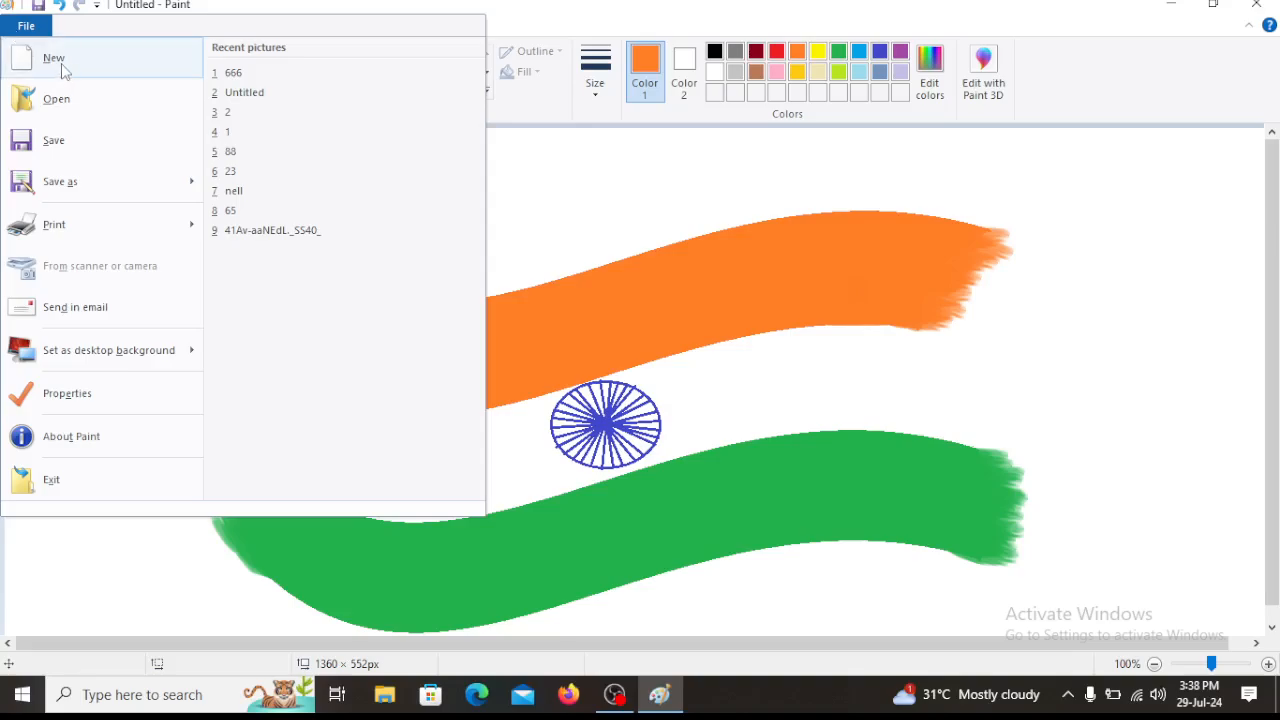
{"action": "left_click", "coordinate": [55, 59]}
{"action": "left_click", "coordinate": [666, 340]}
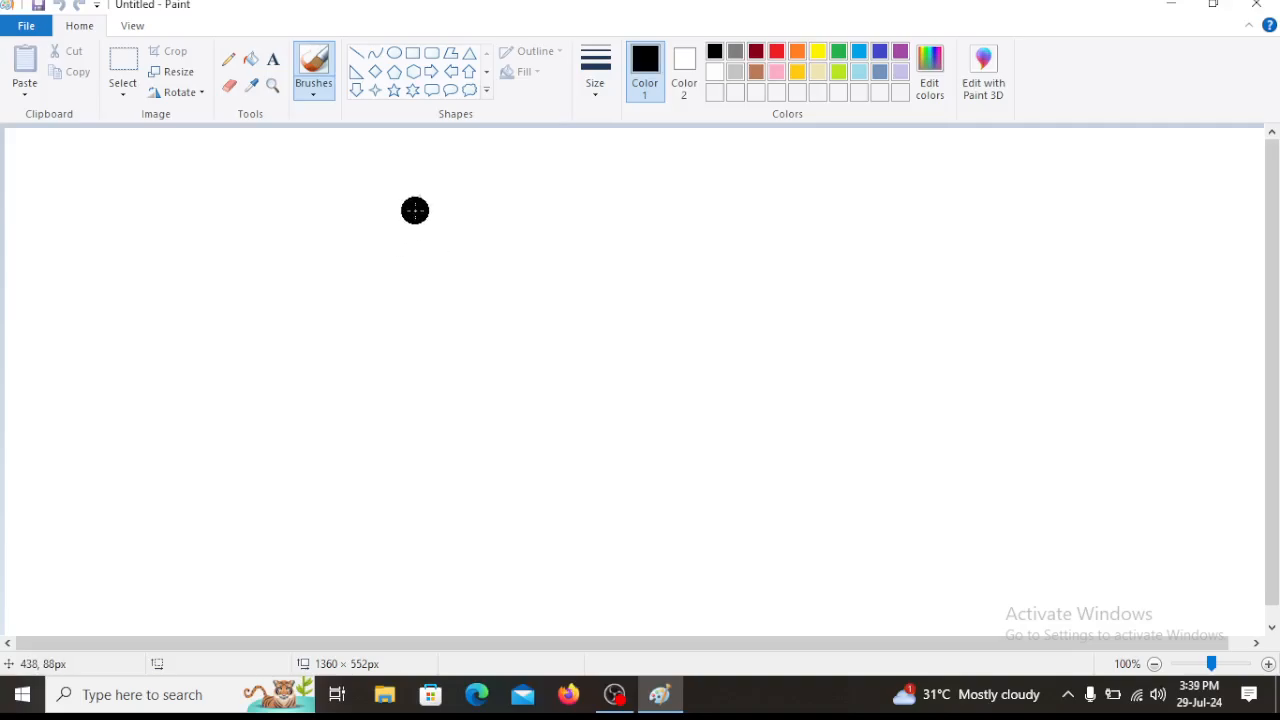
{"action": "left_click", "coordinate": [397, 55]}
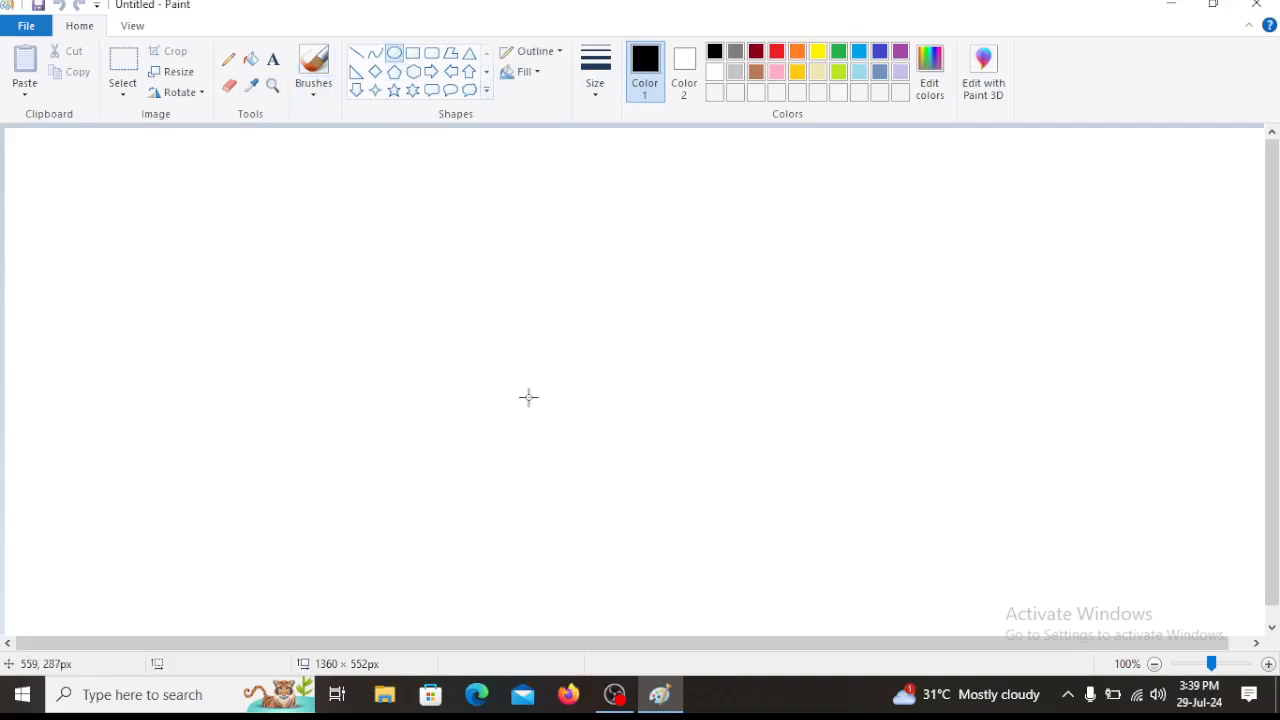
- Draw a black oval about 388 × 362 px mid-canvas and fit a slightly smaller second oval evenly inside it
{"action": "left_click_drag", "start_coordinate": [418, 220], "coordinate": [777, 557]}
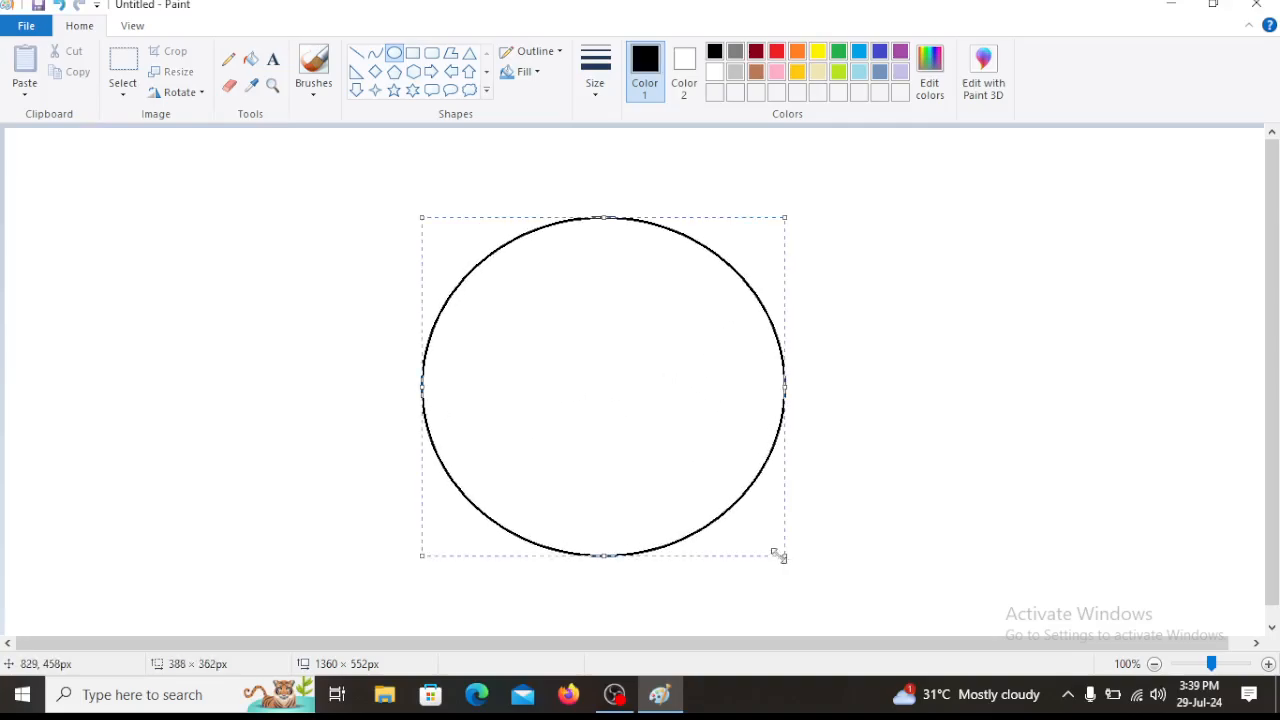
{"action": "left_click", "coordinate": [1004, 316]}
{"action": "left_click_drag", "start_coordinate": [477, 279], "coordinate": [845, 600]}
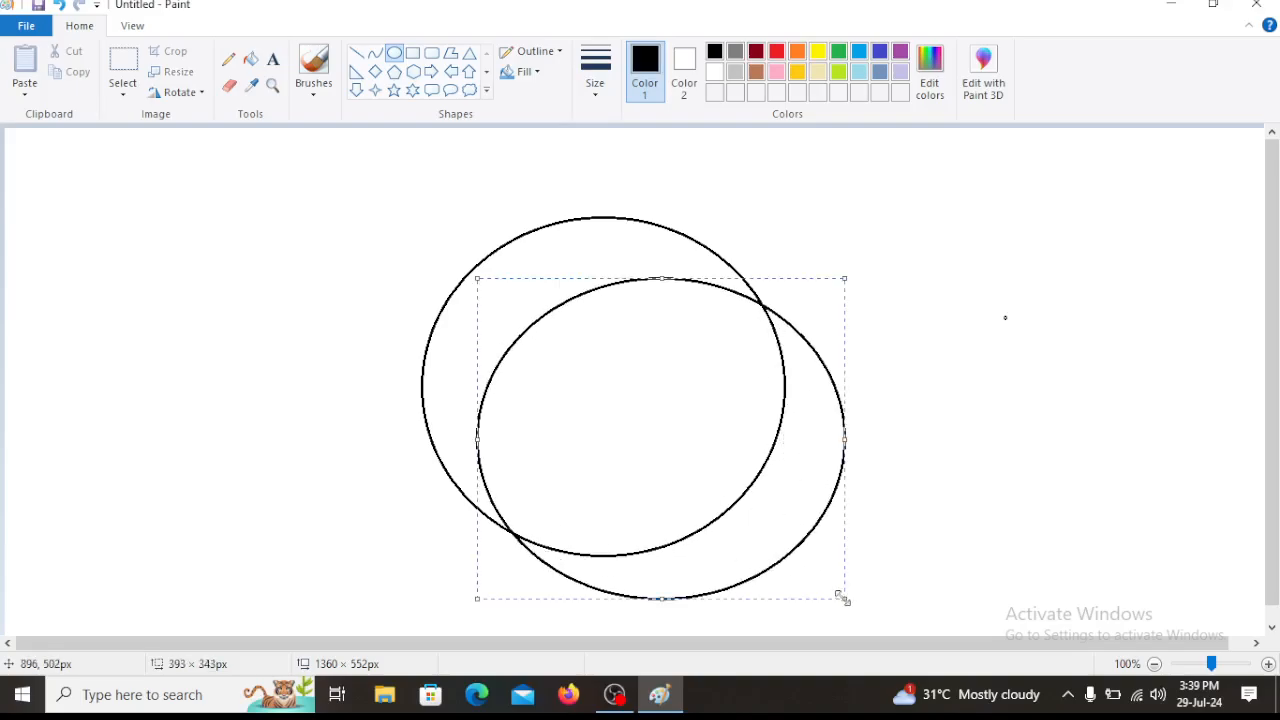
{"action": "left_click_drag", "start_coordinate": [657, 449], "coordinate": [600, 396]}
{"action": "left_click_drag", "start_coordinate": [420, 545], "coordinate": [440, 537]}
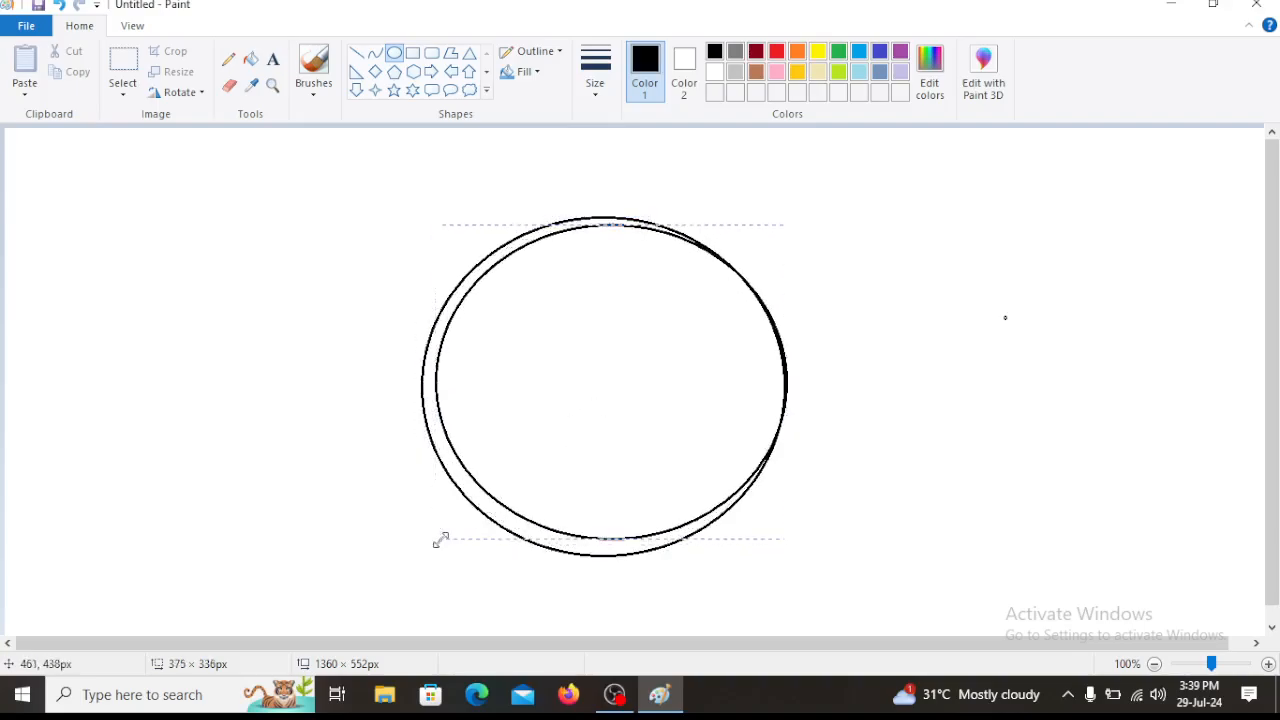
{"action": "left_click_drag", "start_coordinate": [537, 420], "coordinate": [527, 428]}
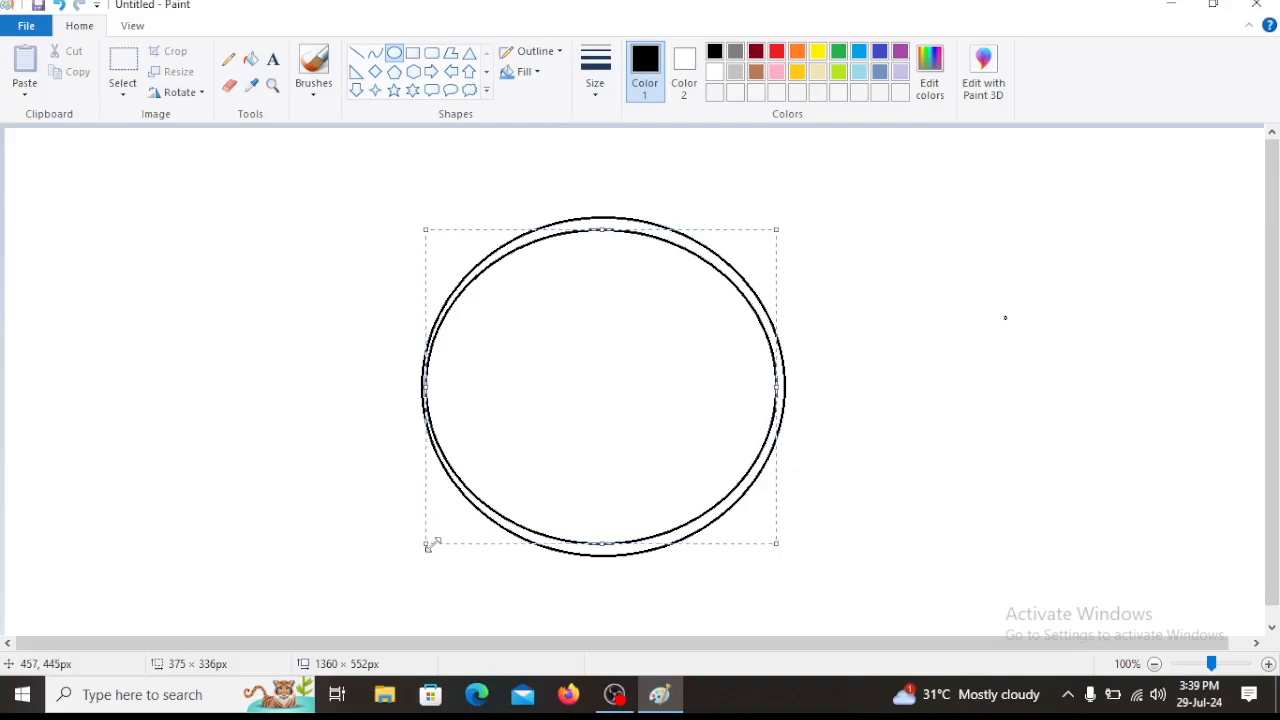
{"action": "left_click_drag", "start_coordinate": [428, 546], "coordinate": [433, 542]}
{"action": "left_click", "coordinate": [906, 359]}
- Draw a third oval inside the second and adjust it to about 340 × 304 px so it sits centred
{"action": "mouse_move", "coordinate": [490, 277]}
{"action": "left_mouse_down"}
{"action": "mouse_move", "coordinate": [766, 554]}
{"action": "mouse_move", "coordinate": [846, 573]}
{"action": "mouse_move", "coordinate": [829, 567]}
{"action": "left_mouse_up"}
{"action": "left_click_drag", "start_coordinate": [695, 444], "coordinate": [642, 412]}
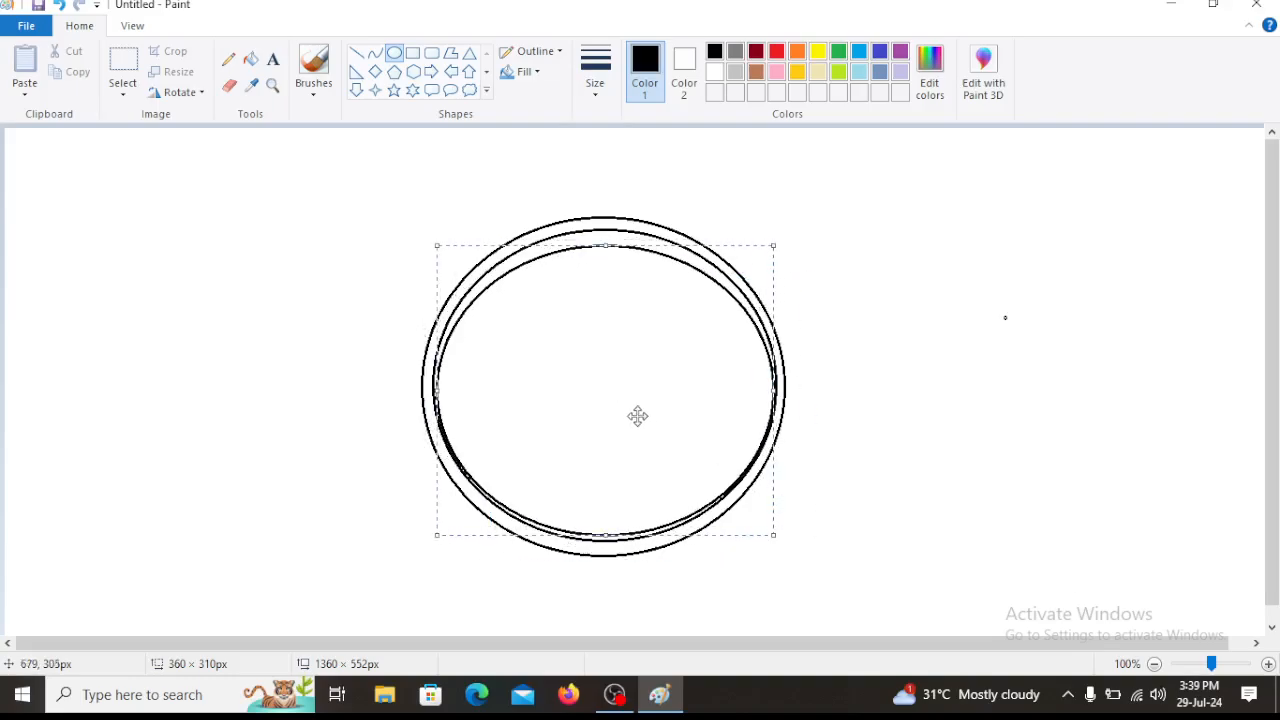
{"action": "left_click_drag", "start_coordinate": [432, 544], "coordinate": [443, 545]}
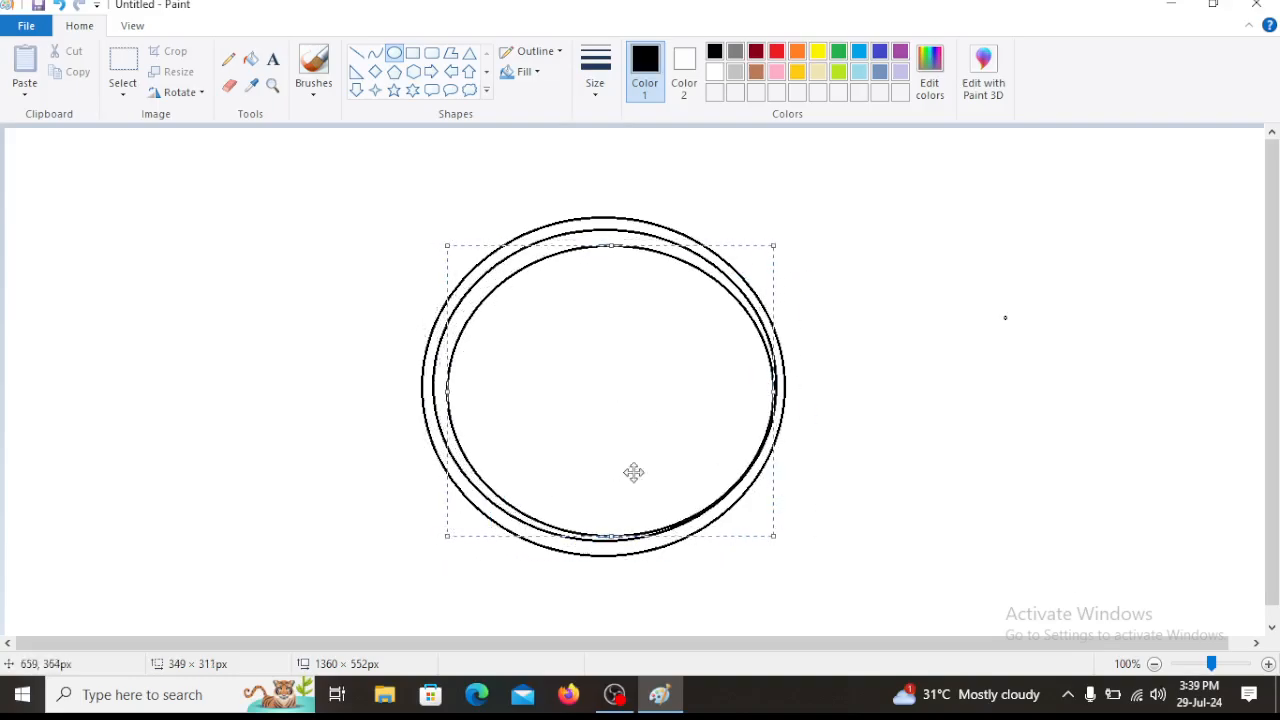
{"action": "left_click_drag", "start_coordinate": [771, 534], "coordinate": [764, 528]}
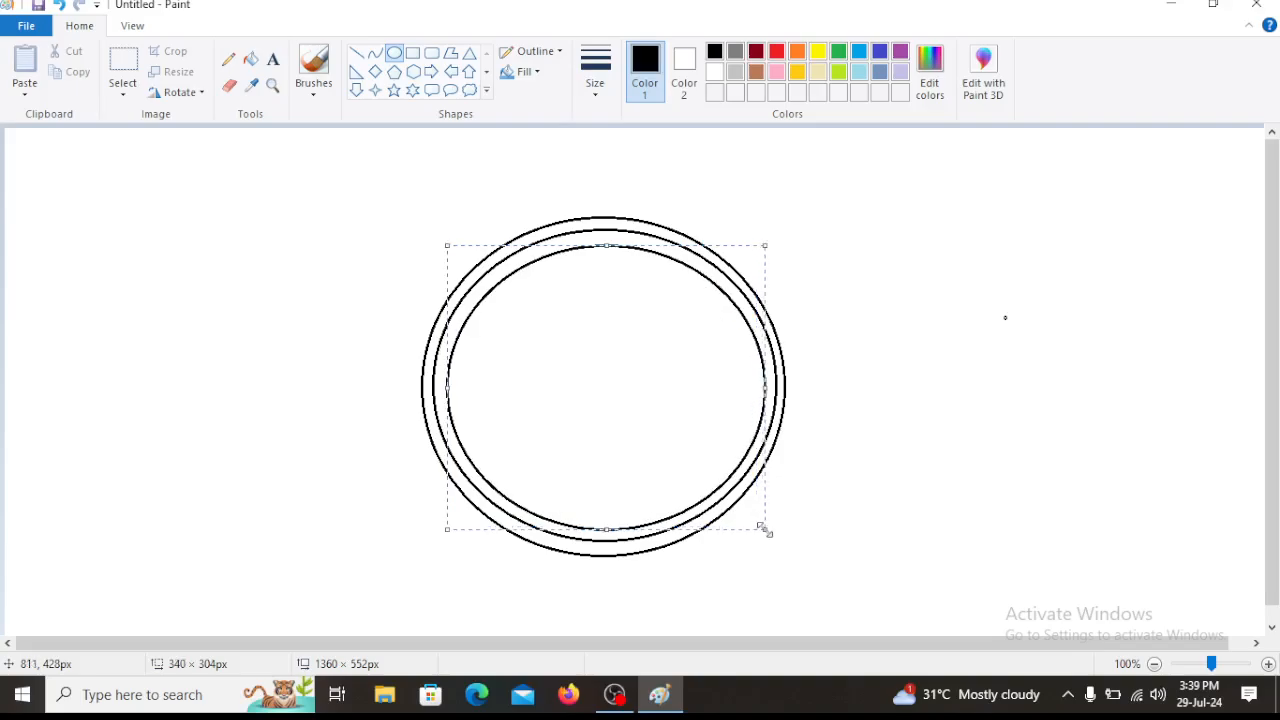
{"action": "left_click_drag", "start_coordinate": [954, 345], "coordinate": [961, 347]}
- Nest a fourth oval inside the third, and inside that a fifth about 273 × 232 px
{"action": "left_click_drag", "start_coordinate": [506, 294], "coordinate": [793, 542]}
{"action": "left_click_drag", "start_coordinate": [675, 442], "coordinate": [631, 417]}
{"action": "left_click", "coordinate": [857, 315]}
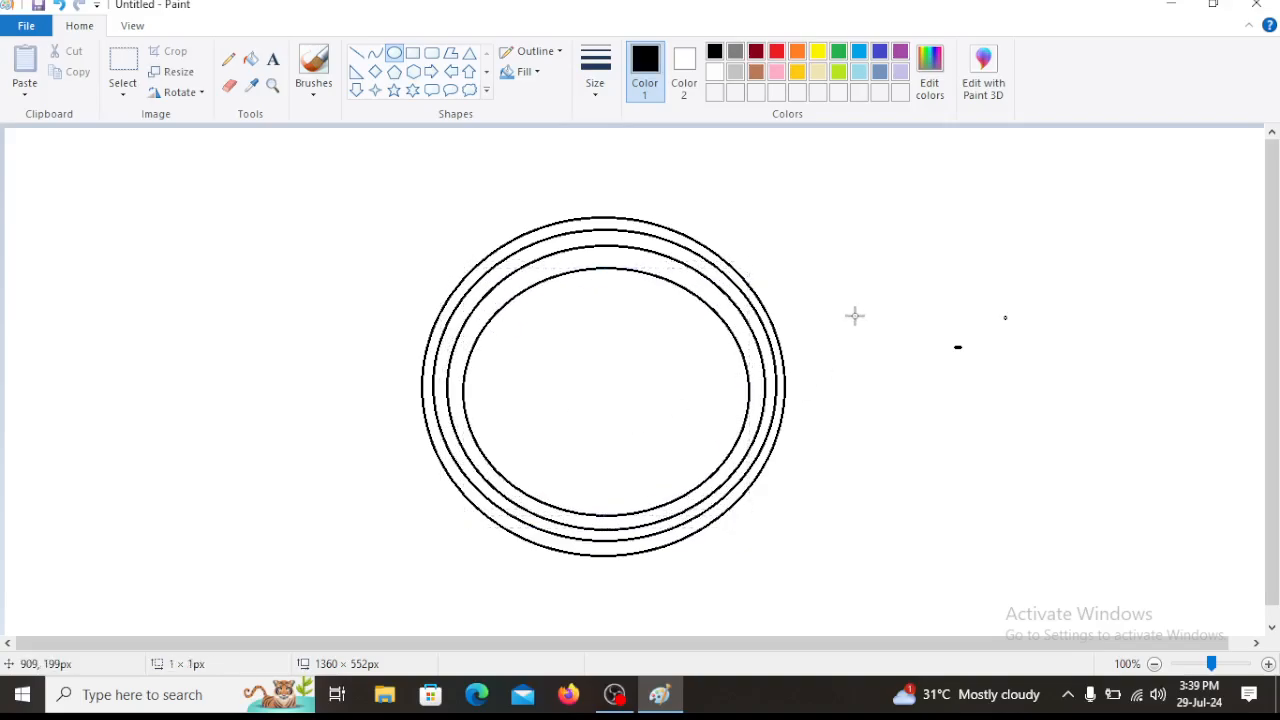
{"action": "left_click_drag", "start_coordinate": [513, 303], "coordinate": [730, 513]}
{"action": "left_click_drag", "start_coordinate": [637, 440], "coordinate": [603, 425]}
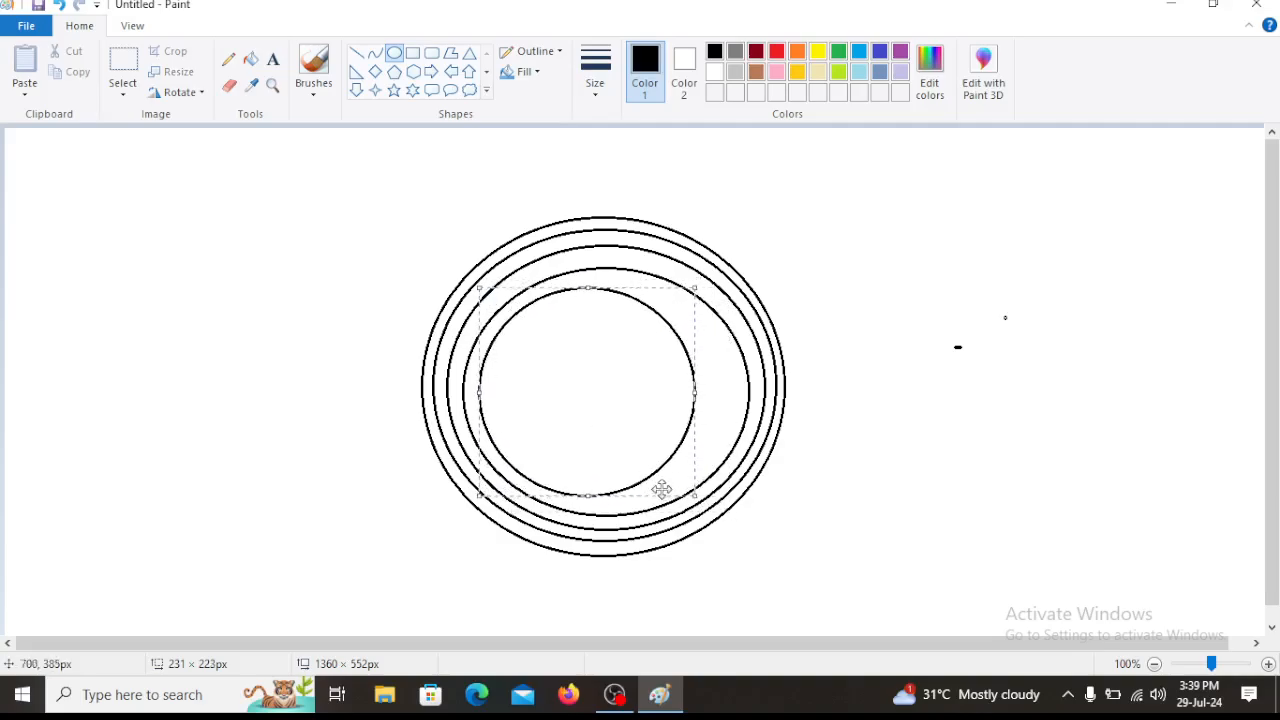
{"action": "left_click_drag", "start_coordinate": [700, 500], "coordinate": [735, 504]}
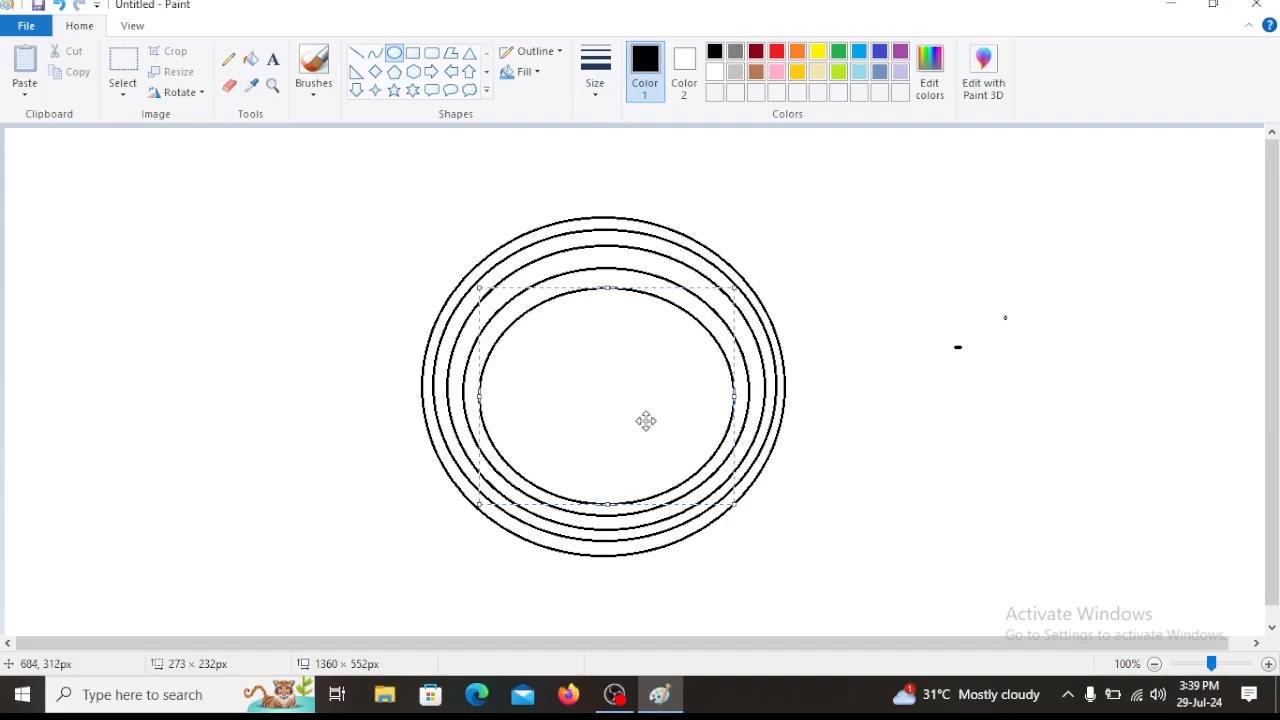
{"action": "key", "text": "Escape"}
- Add a sixth oval inside the fifth and centre a seventh about 203 × 201 px within it
{"action": "left_click_drag", "start_coordinate": [527, 325], "coordinate": [759, 542]}
{"action": "left_click_drag", "start_coordinate": [657, 450], "coordinate": [627, 415]}
{"action": "left_click", "coordinate": [843, 349]}
{"action": "mouse_move", "coordinate": [540, 346]}
{"action": "left_mouse_down"}
{"action": "mouse_move", "coordinate": [661, 447]}
{"action": "mouse_move", "coordinate": [716, 520]}
{"action": "left_mouse_up"}
{"action": "left_click_drag", "start_coordinate": [646, 434], "coordinate": [618, 409]}
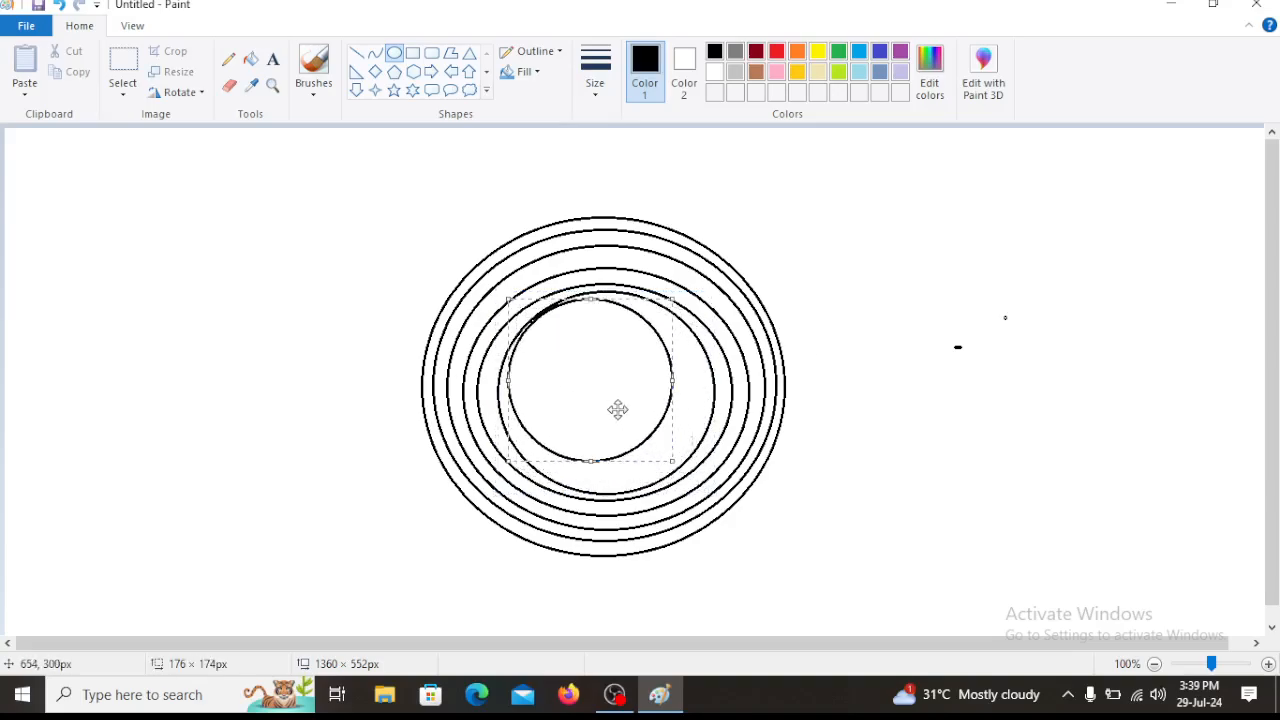
{"action": "left_click_drag", "start_coordinate": [664, 456], "coordinate": [691, 482]}
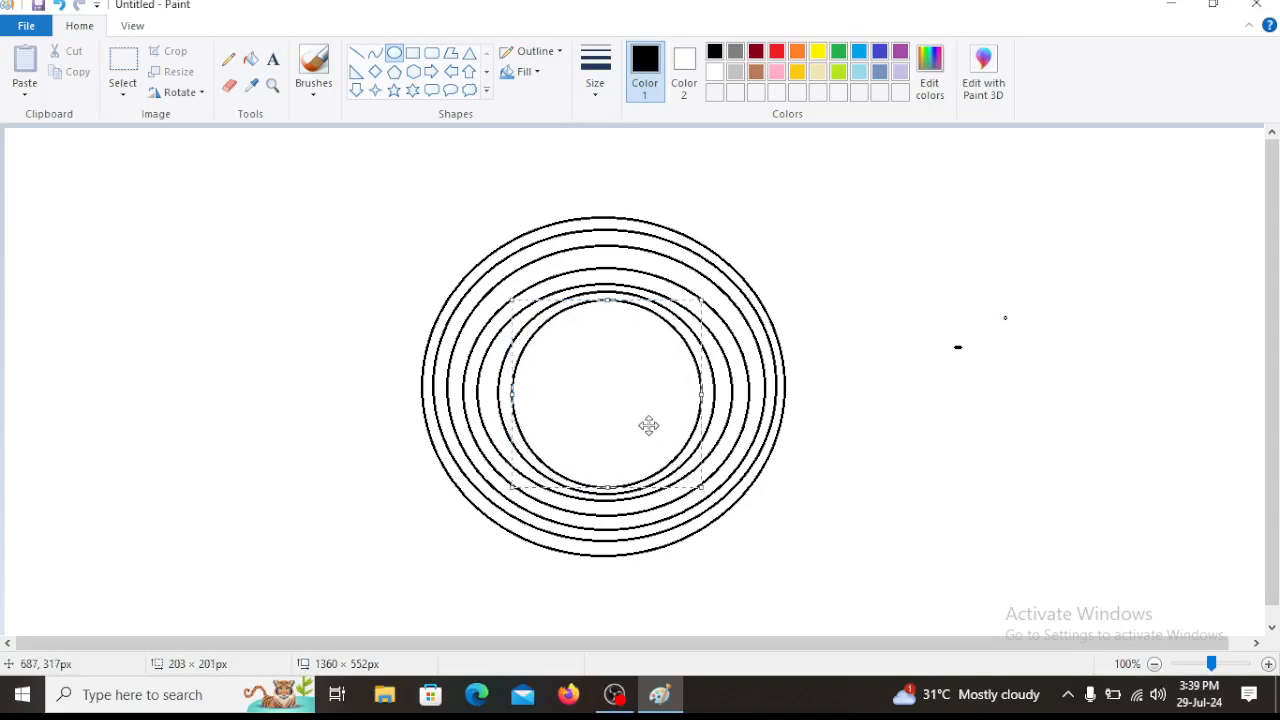
{"action": "left_click_drag", "start_coordinate": [645, 423], "coordinate": [648, 427]}
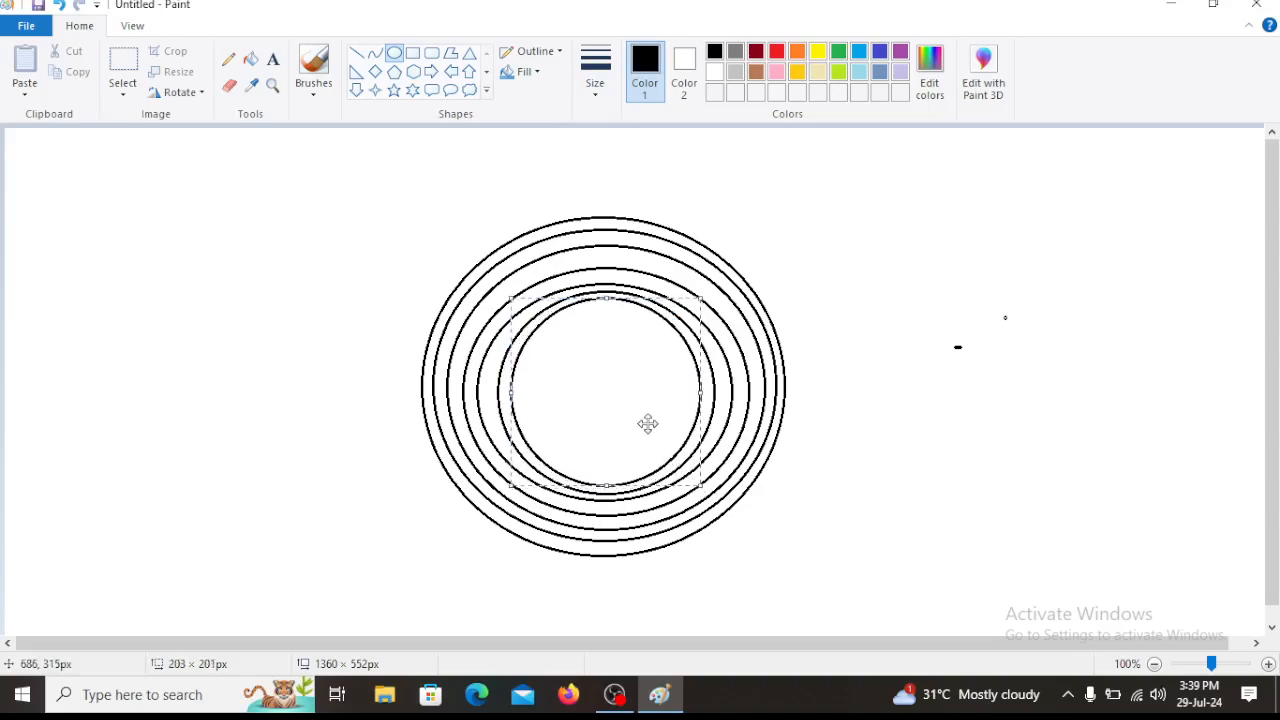
{"action": "left_click", "coordinate": [772, 409]}
- Draw an eighth oval about 183 × 179 px inside the seventh and nest a smaller ninth oval within it
{"action": "left_click_drag", "start_coordinate": [543, 337], "coordinate": [695, 498]}
{"action": "left_click_drag", "start_coordinate": [648, 439], "coordinate": [630, 414]}
{"action": "left_click_drag", "start_coordinate": [670, 468], "coordinate": [697, 480]}
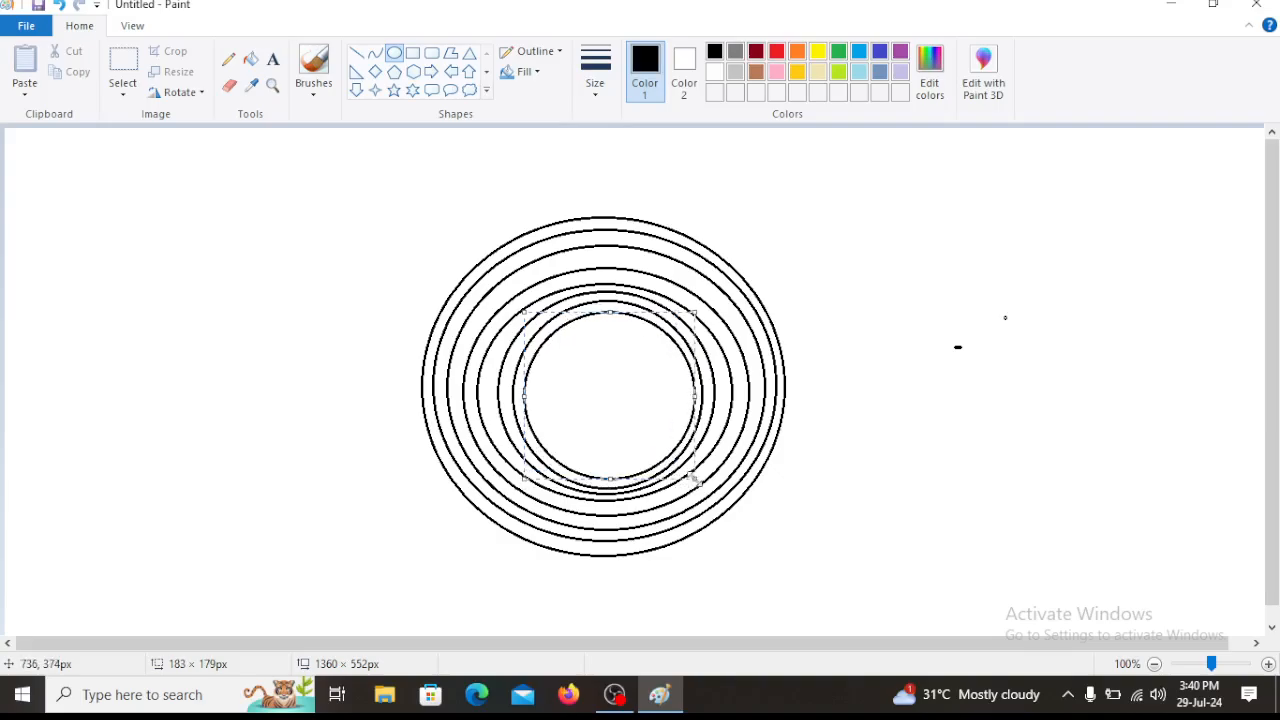
{"action": "left_click", "coordinate": [806, 348]}
{"action": "mouse_move", "coordinate": [558, 345]}
{"action": "left_mouse_down"}
{"action": "mouse_move", "coordinate": [643, 414]}
{"action": "mouse_move", "coordinate": [698, 488]}
{"action": "left_mouse_up"}
{"action": "left_click_drag", "start_coordinate": [643, 428], "coordinate": [622, 406]}
{"action": "left_click", "coordinate": [880, 328]}
- Continue the nested rings inward with three progressively smaller circles inside the ninth oval
{"action": "left_click_drag", "start_coordinate": [567, 344], "coordinate": [691, 469]}
{"action": "mouse_move", "coordinate": [656, 429]}
{"action": "left_mouse_down"}
{"action": "mouse_move", "coordinate": [617, 409]}
{"action": "mouse_move", "coordinate": [636, 418]}
{"action": "left_mouse_up"}
{"action": "left_click", "coordinate": [840, 285]}
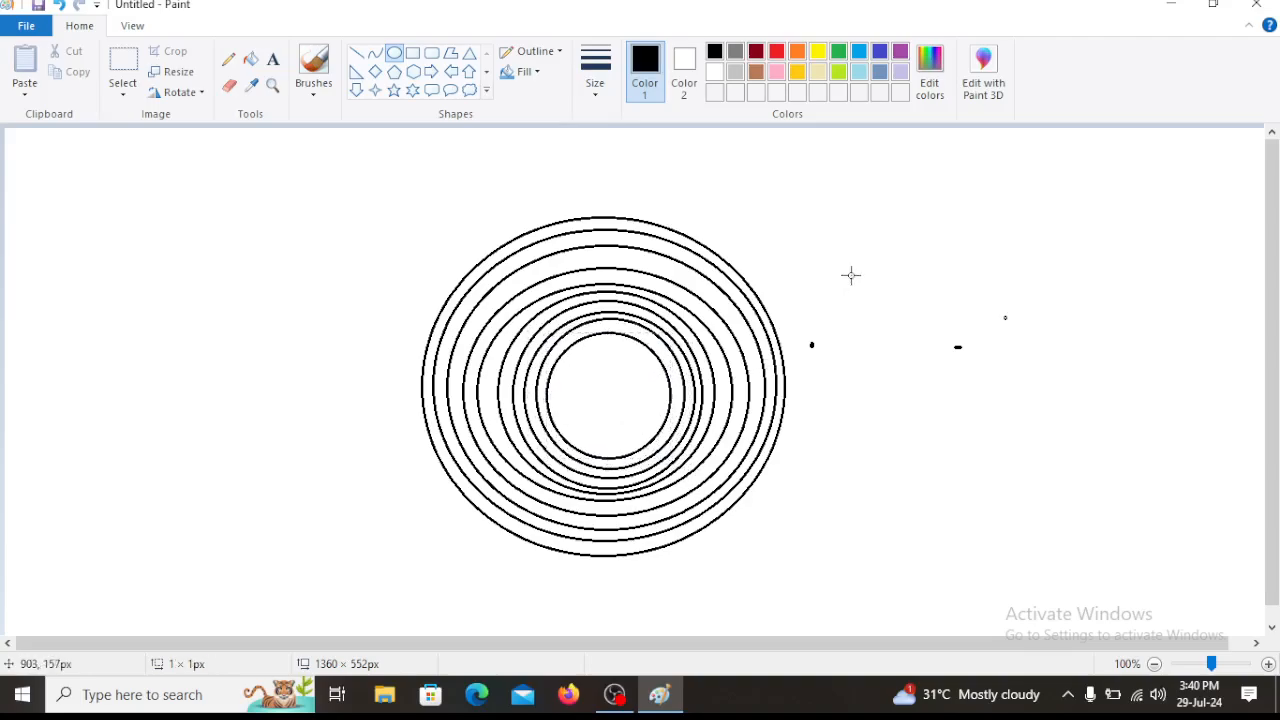
{"action": "left_click_drag", "start_coordinate": [574, 352], "coordinate": [663, 449]}
{"action": "left_click", "coordinate": [816, 337]}
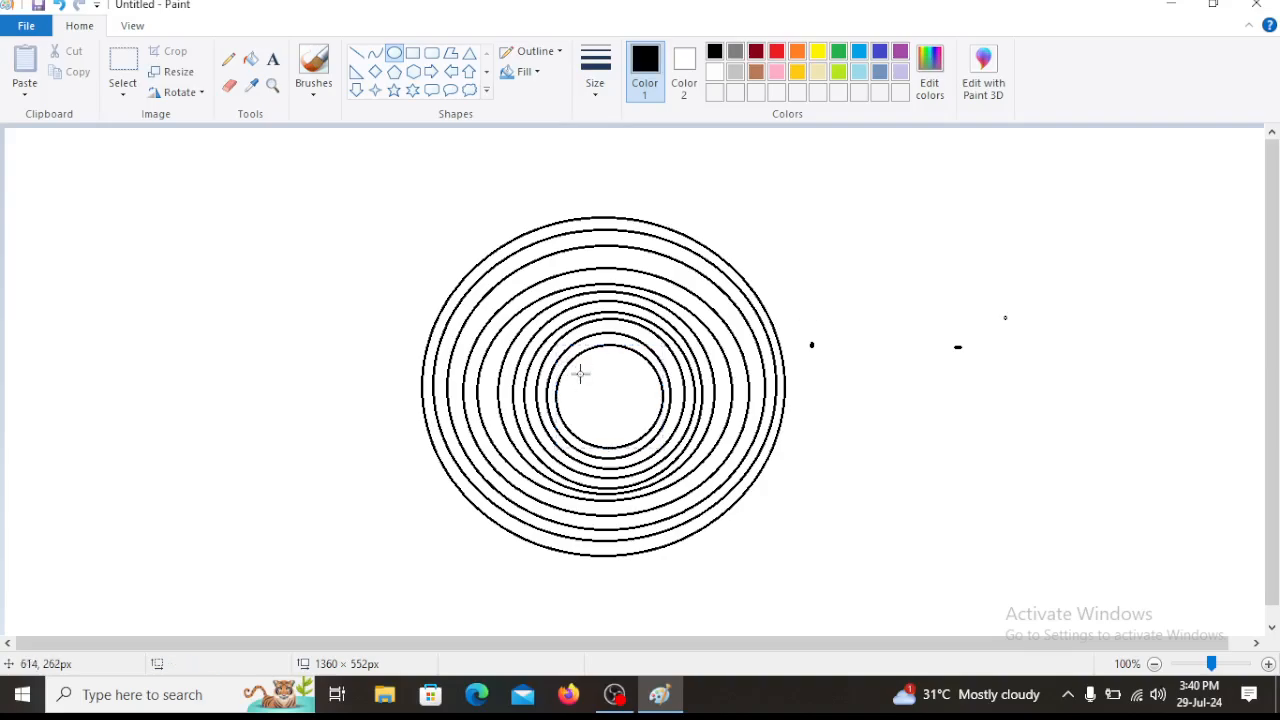
{"action": "mouse_move", "coordinate": [580, 361]}
{"action": "left_mouse_down"}
{"action": "mouse_move", "coordinate": [663, 448]}
{"action": "mouse_move", "coordinate": [610, 418]}
{"action": "mouse_move", "coordinate": [650, 447]}
{"action": "mouse_move", "coordinate": [610, 395]}
{"action": "mouse_move", "coordinate": [650, 442]}
{"action": "left_mouse_up"}
{"action": "left_click", "coordinate": [775, 280]}
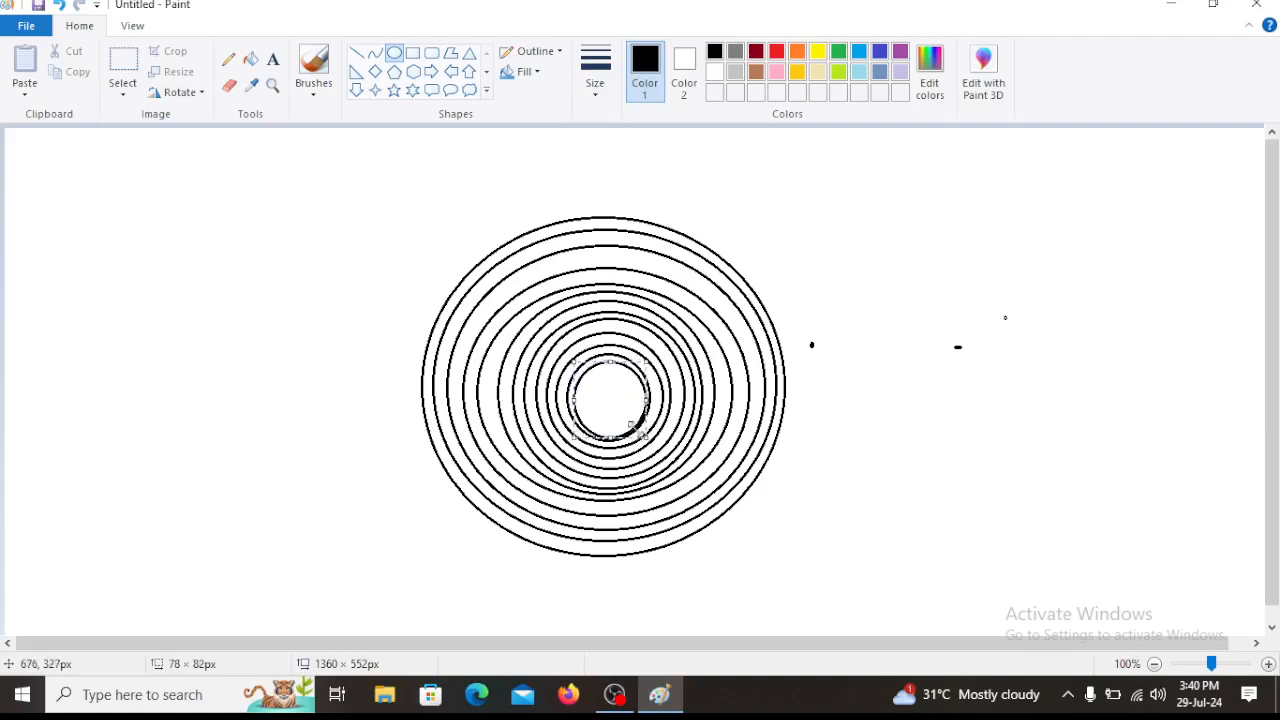
- Draw the remaining innermost circles, ending with a tiny one at the centre of the rings
{"action": "left_click", "coordinate": [604, 348]}
{"action": "mouse_move", "coordinate": [584, 368]}
{"action": "left_mouse_down"}
{"action": "mouse_move", "coordinate": [628, 400]}
{"action": "mouse_move", "coordinate": [650, 442]}
{"action": "mouse_move", "coordinate": [640, 434]}
{"action": "left_mouse_up"}
{"action": "left_click_drag", "start_coordinate": [581, 397], "coordinate": [610, 397]}
{"action": "left_click", "coordinate": [826, 267]}
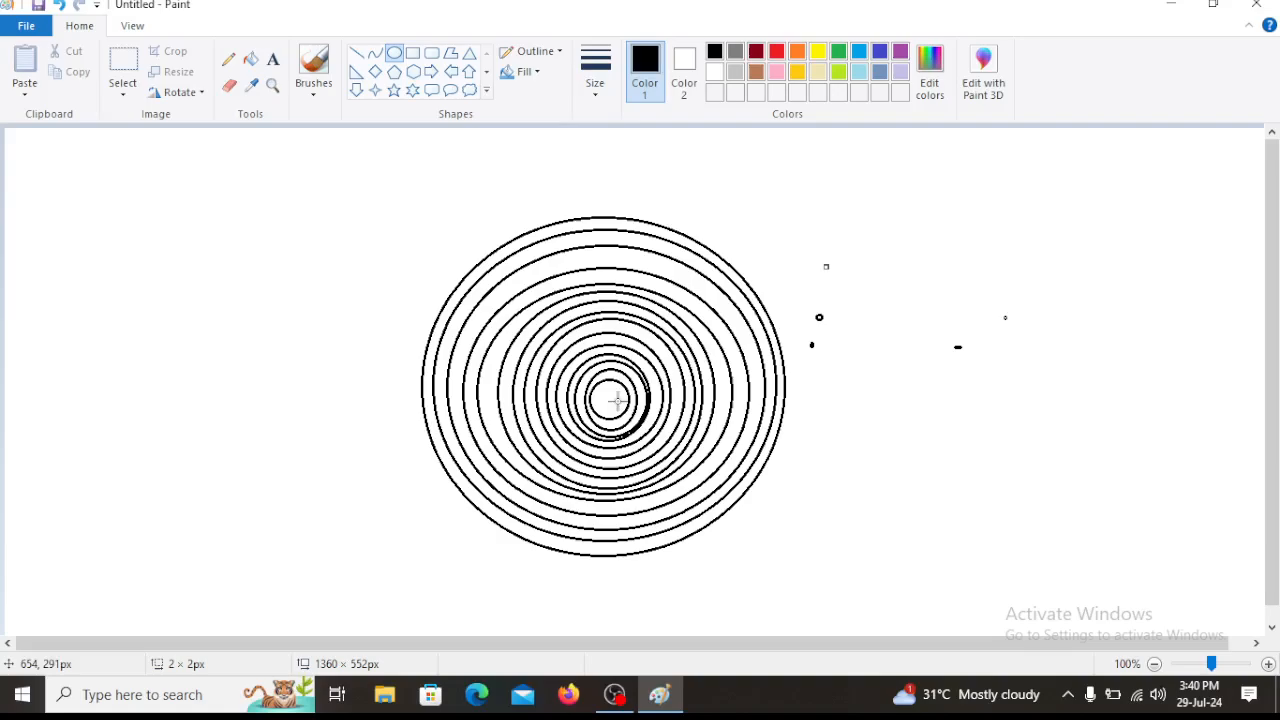
{"action": "left_click_drag", "start_coordinate": [610, 398], "coordinate": [627, 415]}
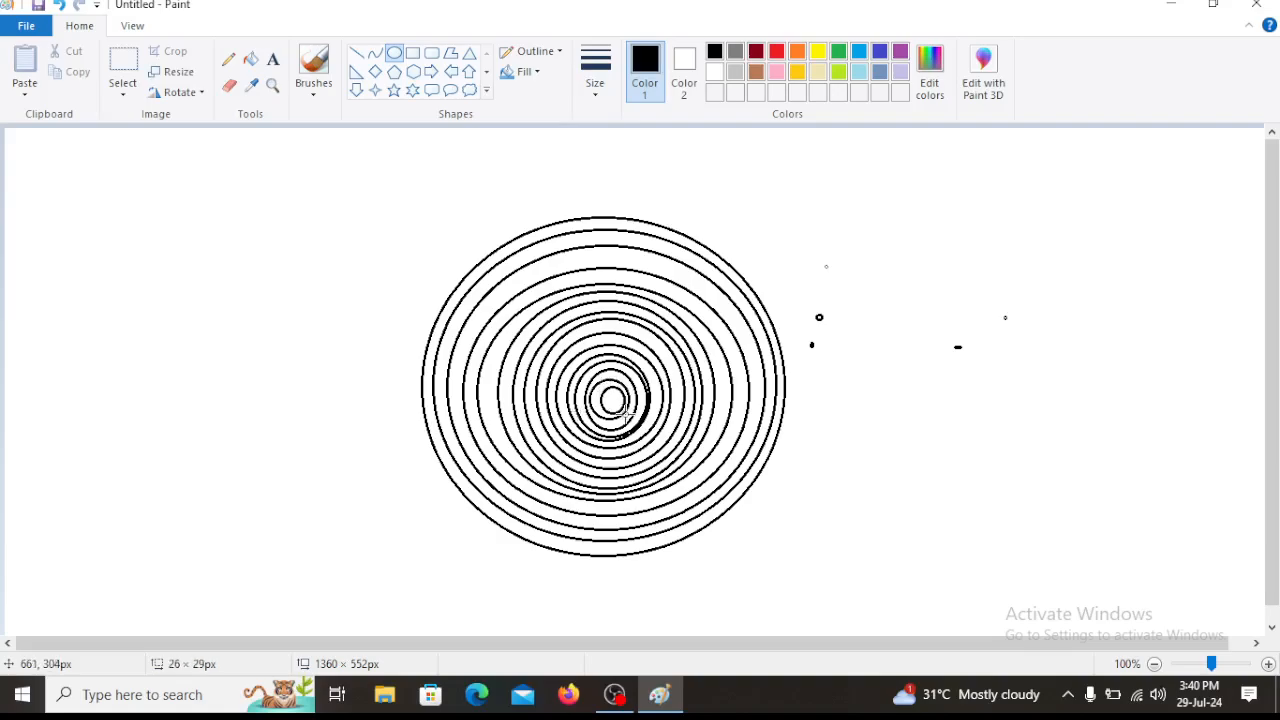
{"action": "left_click", "coordinate": [840, 408]}
{"action": "left_click", "coordinate": [908, 480]}
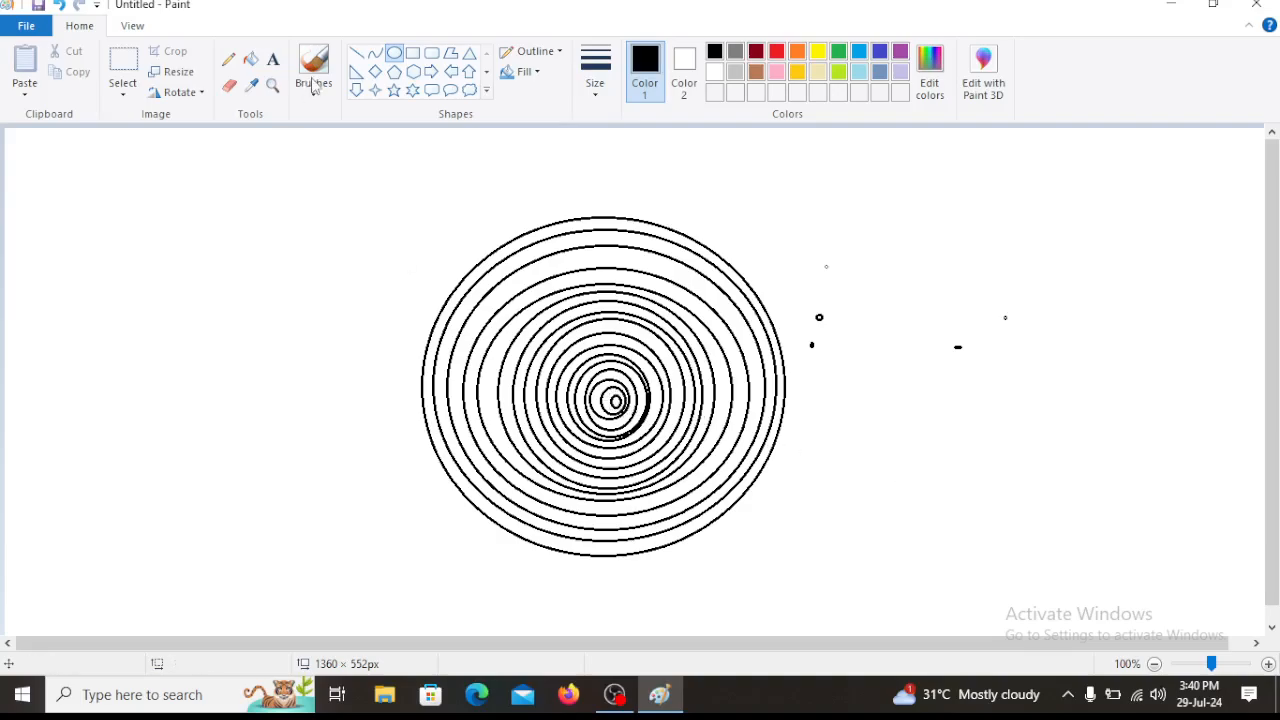
- Fill alternate rings with black, from the outermost ring to the centre
{"action": "left_click", "coordinate": [250, 59]}
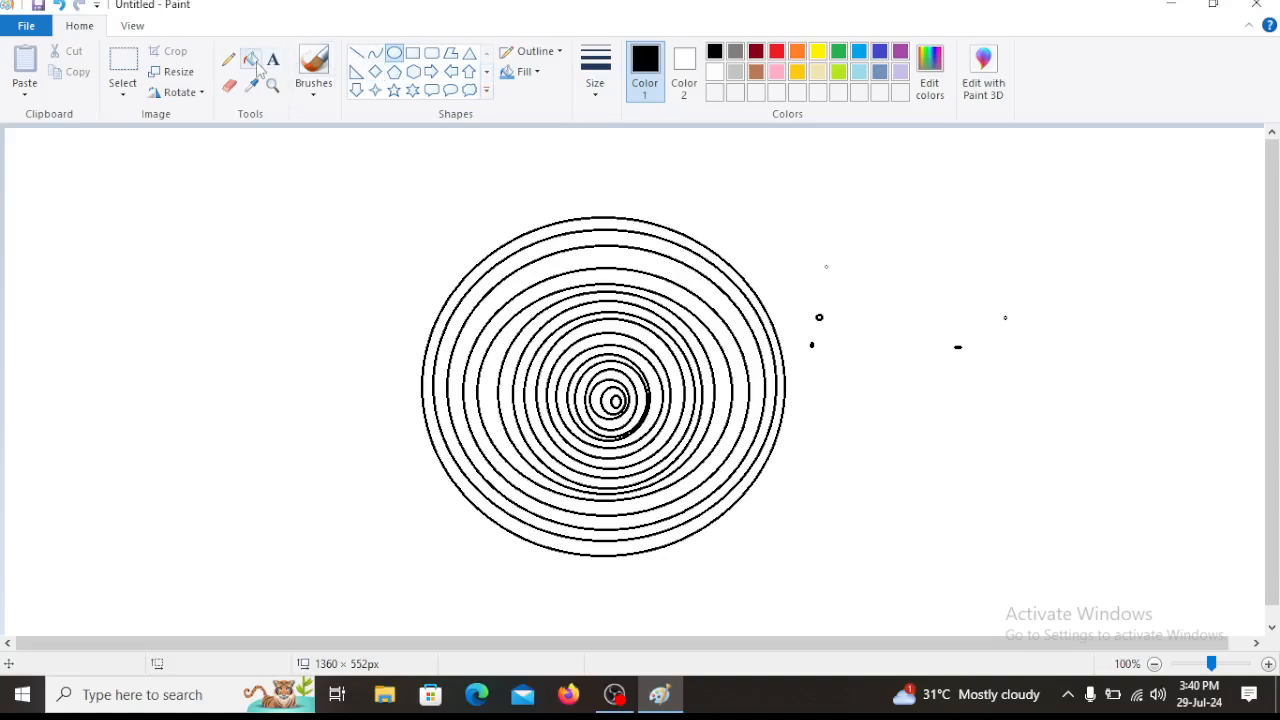
{"action": "left_click", "coordinate": [670, 229]}
{"action": "left_click", "coordinate": [681, 268]}
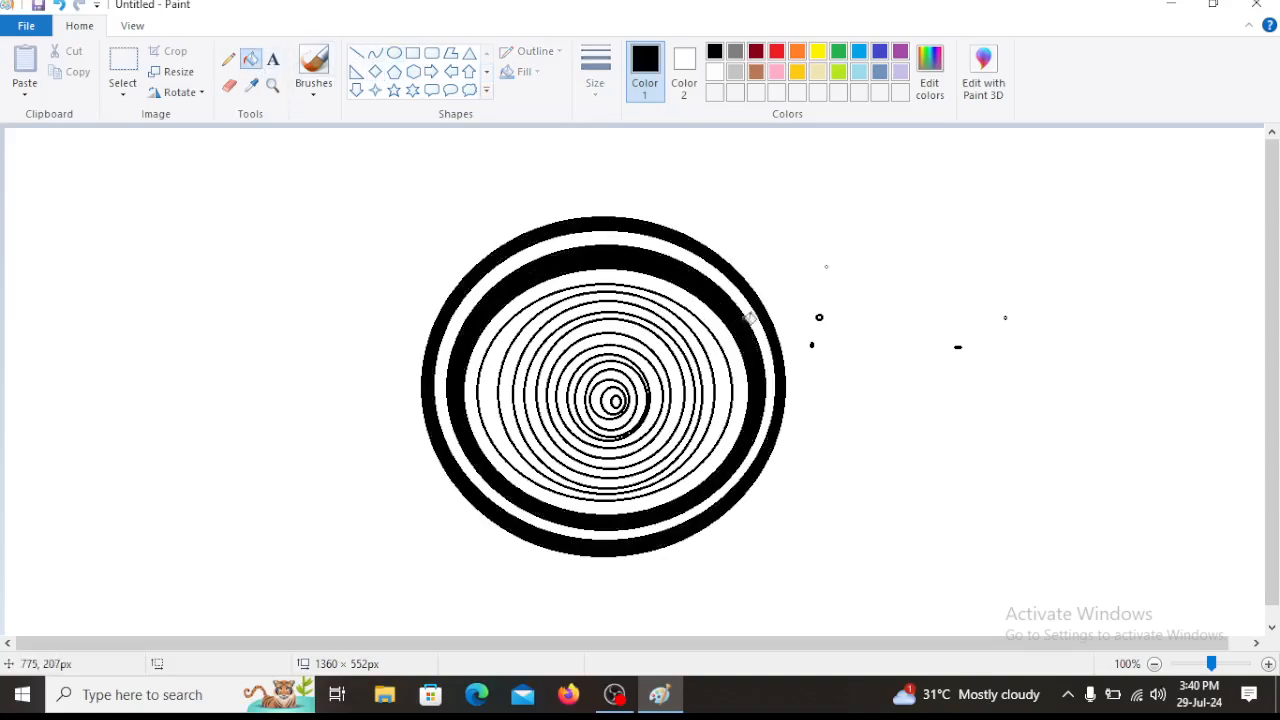
{"action": "left_click", "coordinate": [722, 352]}
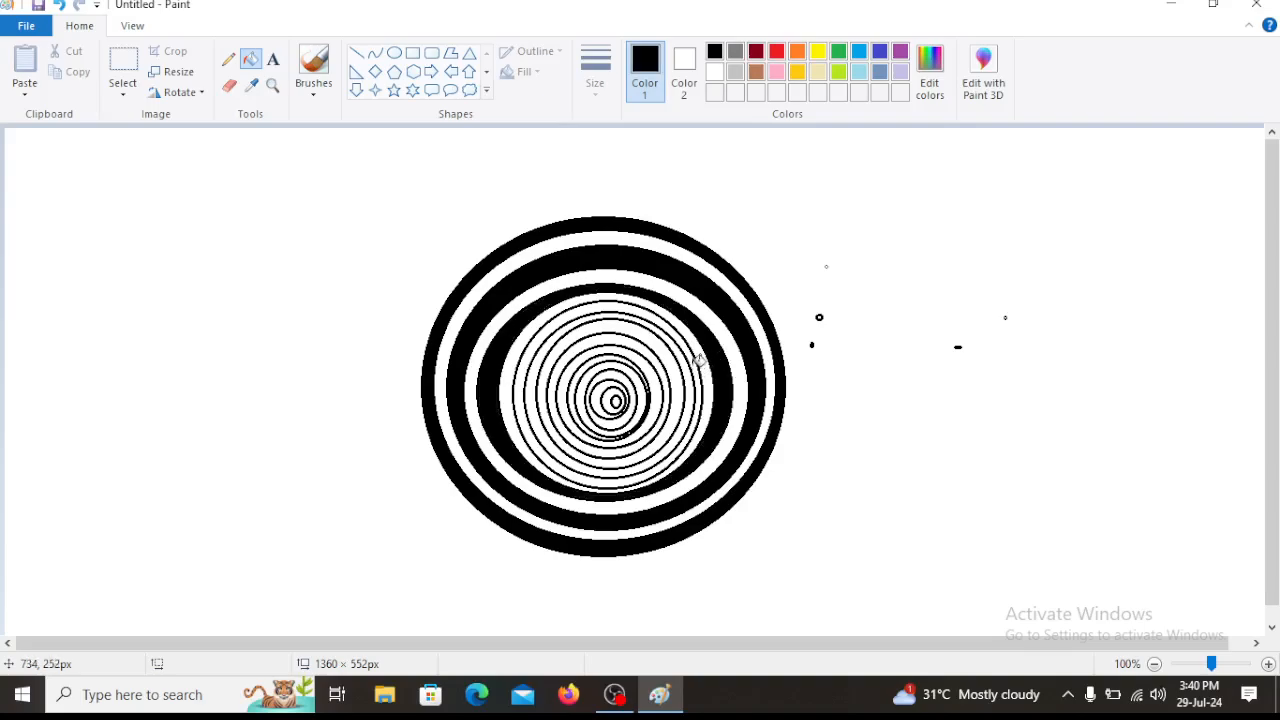
{"action": "left_click", "coordinate": [692, 366]}
{"action": "left_click", "coordinate": [649, 346]}
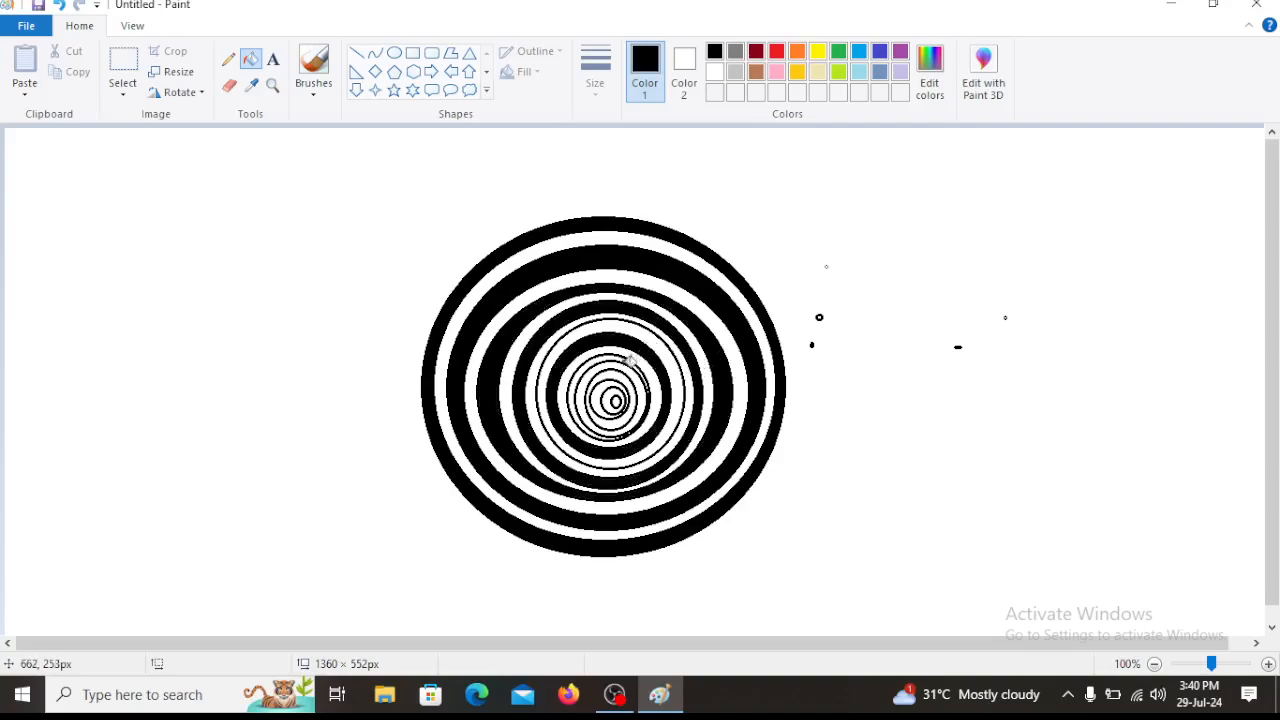
{"action": "left_click", "coordinate": [601, 362]}
{"action": "left_click", "coordinate": [614, 379]}
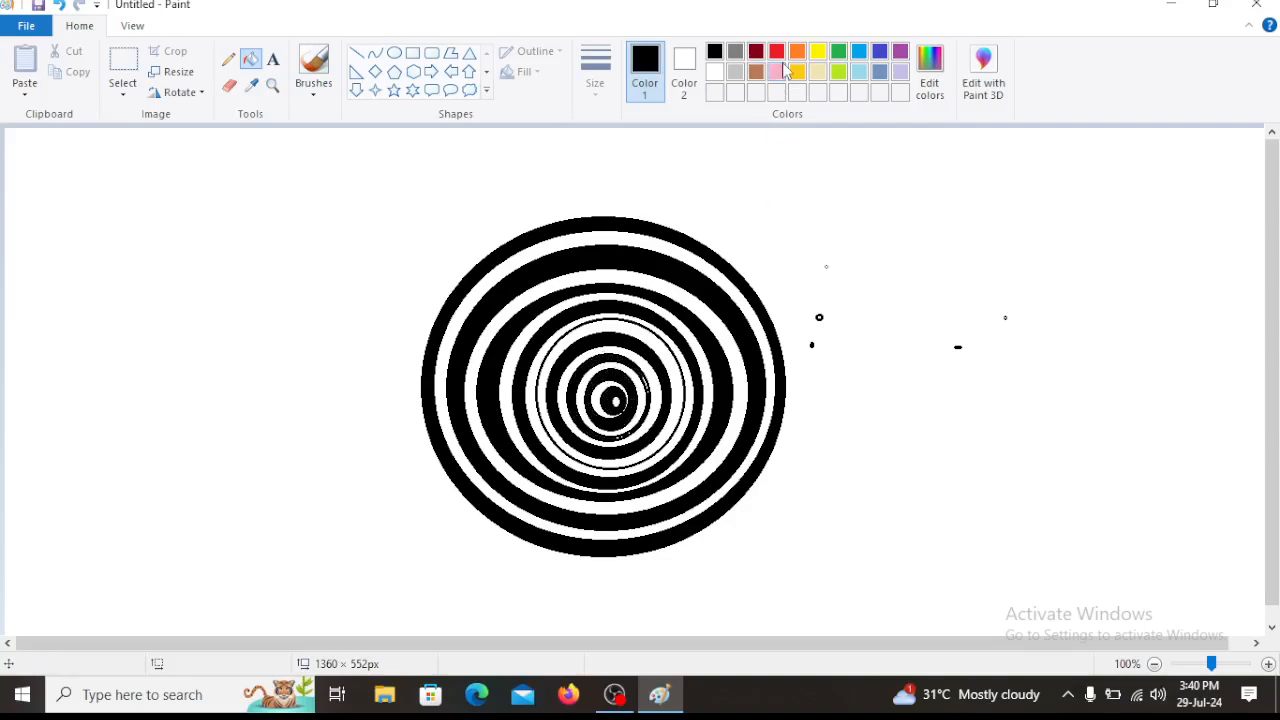
- Fill the remaining white rings with yellow, working from the outside towards the centre
{"action": "left_click", "coordinate": [819, 53]}
{"action": "left_click", "coordinate": [700, 261]}
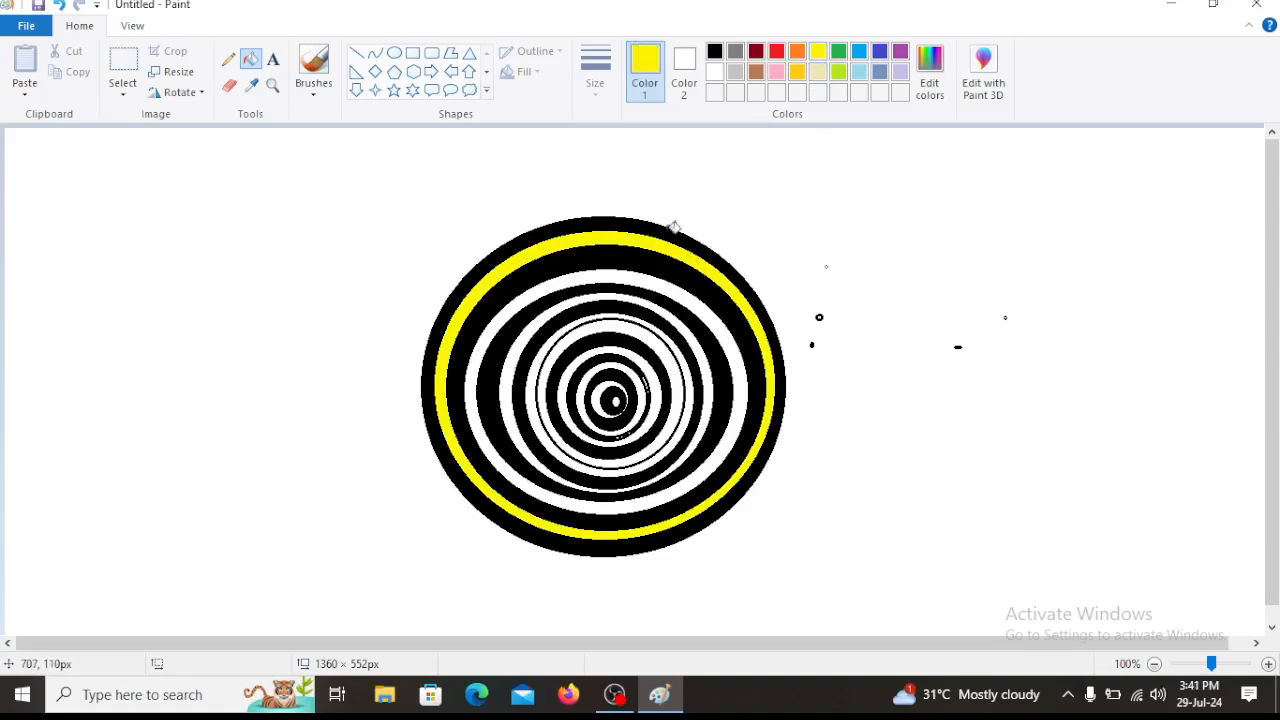
{"action": "left_click", "coordinate": [561, 286]}
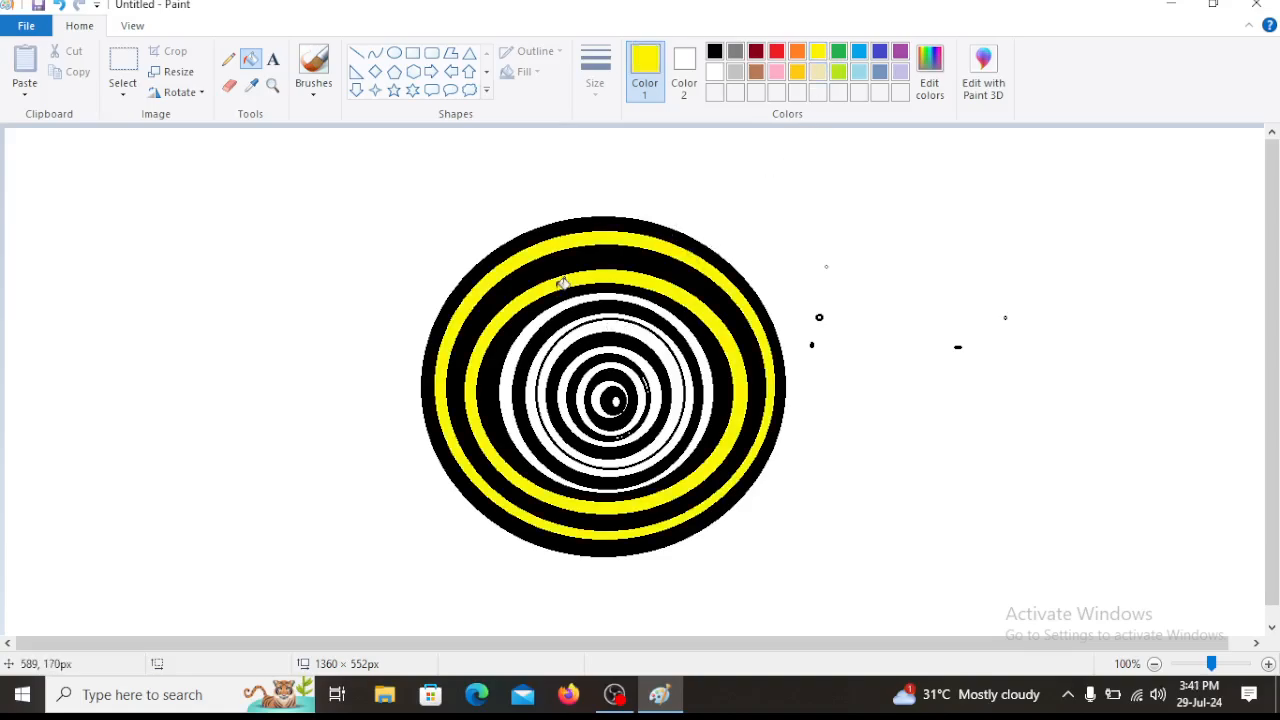
{"action": "left_click", "coordinate": [532, 335]}
{"action": "left_click", "coordinate": [545, 354]}
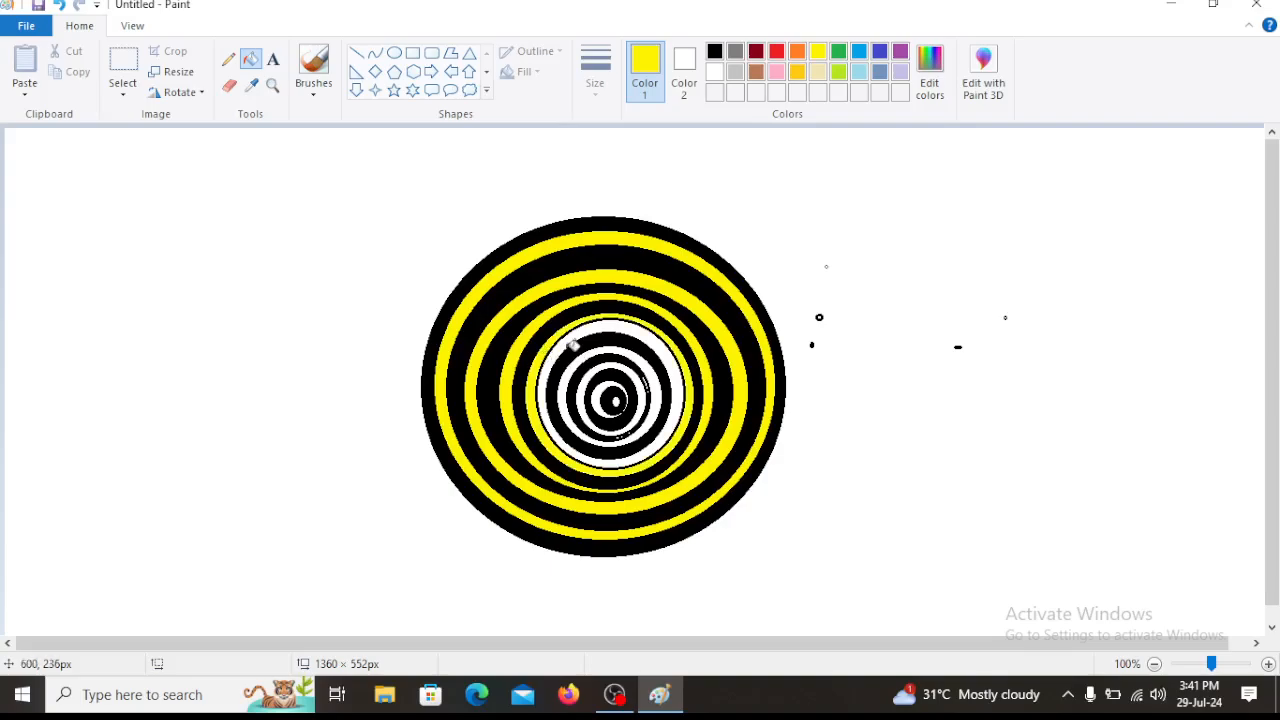
{"action": "left_click", "coordinate": [570, 343]}
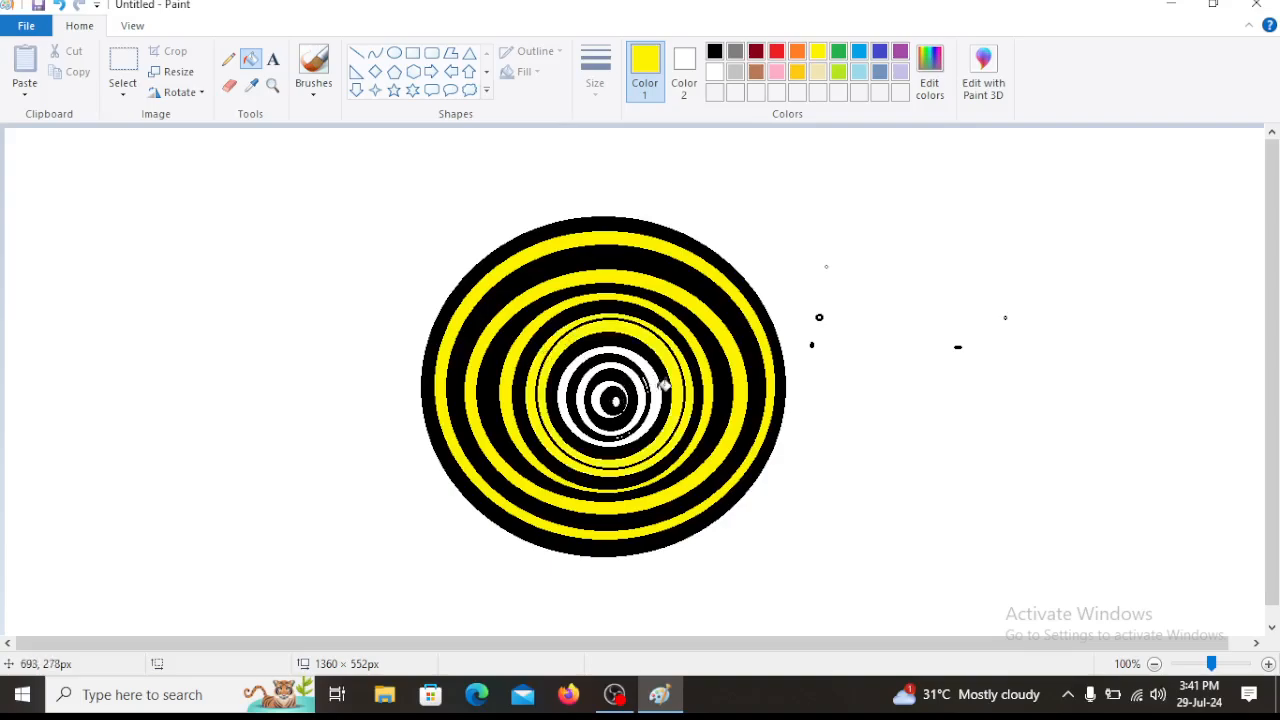
{"action": "left_click", "coordinate": [660, 384]}
{"action": "left_click", "coordinate": [621, 368]}
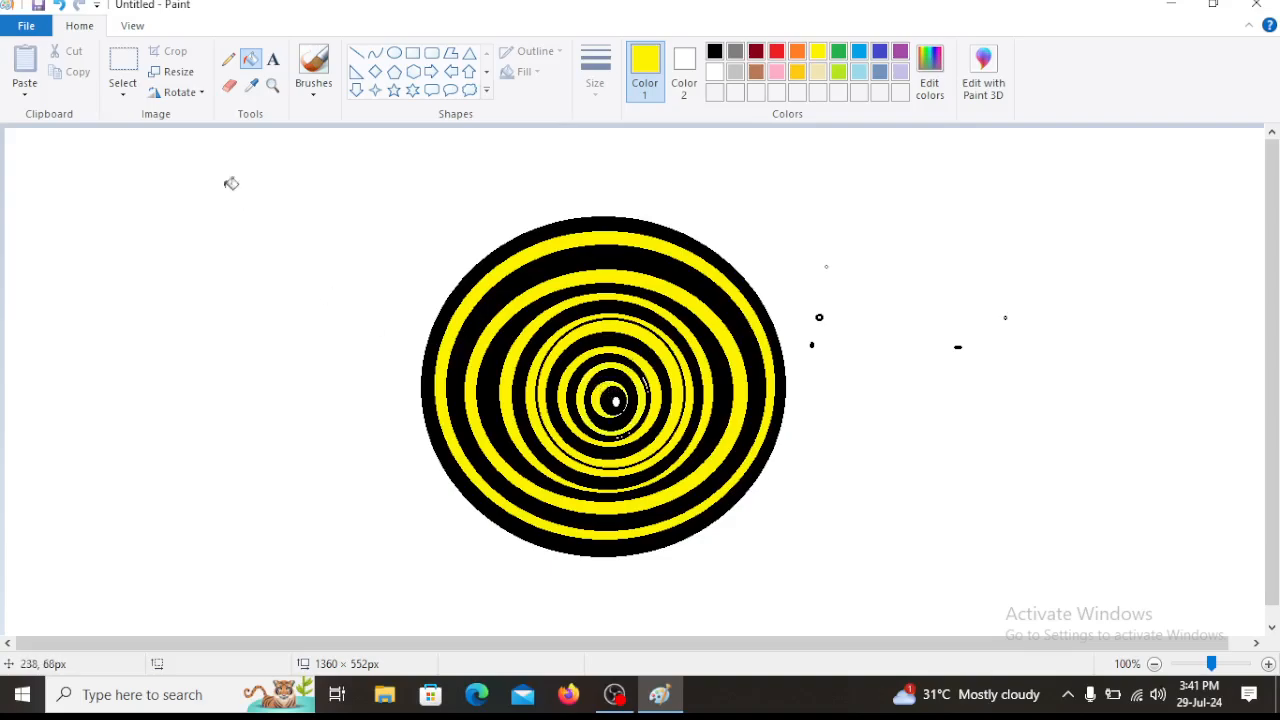
- Select the whole ring pattern, move it to the canvas's upper-left corner and shrink it to about 233 × 199 px
{"action": "left_click", "coordinate": [123, 62]}
{"action": "left_click_drag", "start_coordinate": [411, 213], "coordinate": [810, 557]}
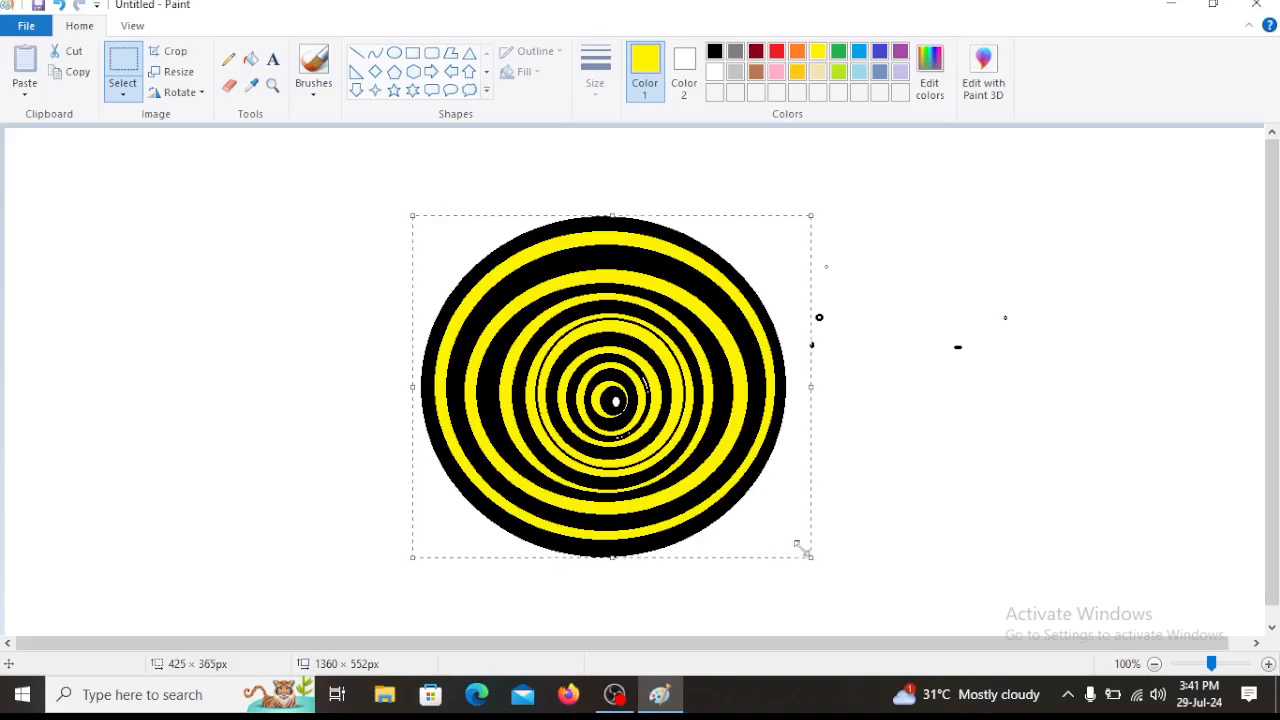
{"action": "left_click_drag", "start_coordinate": [737, 477], "coordinate": [343, 401]}
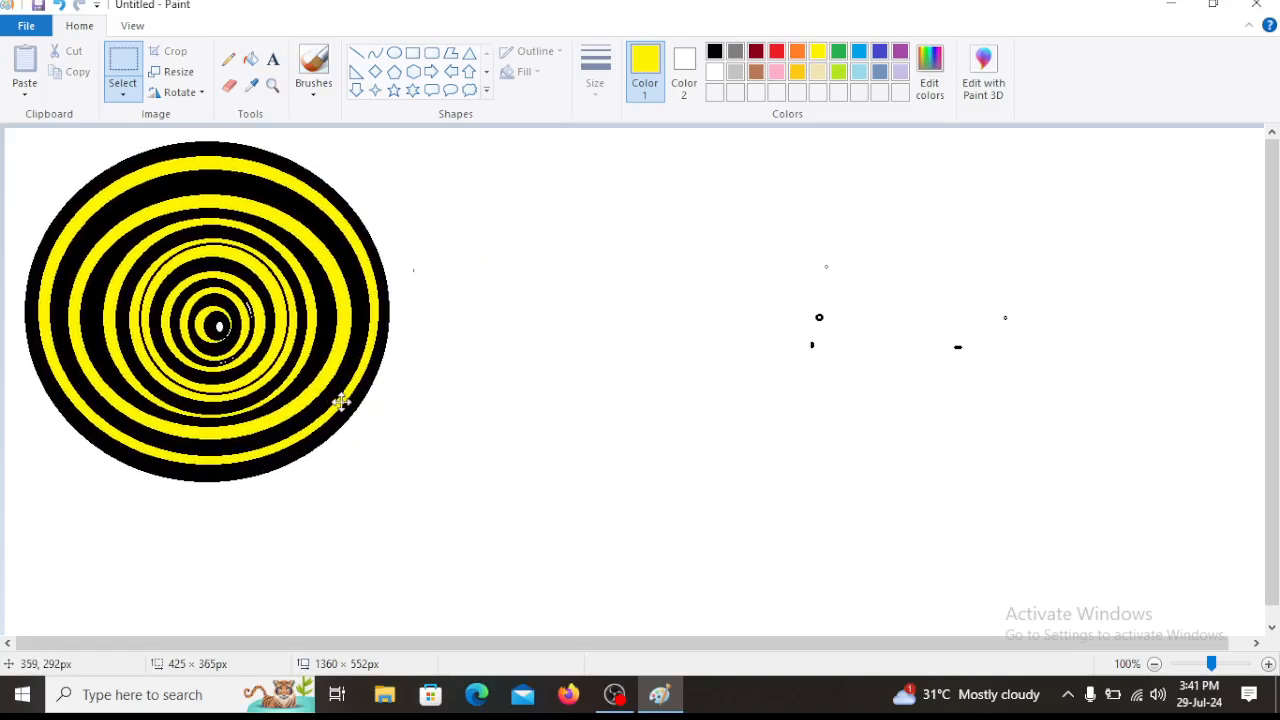
{"action": "left_click_drag", "start_coordinate": [414, 482], "coordinate": [235, 326]}
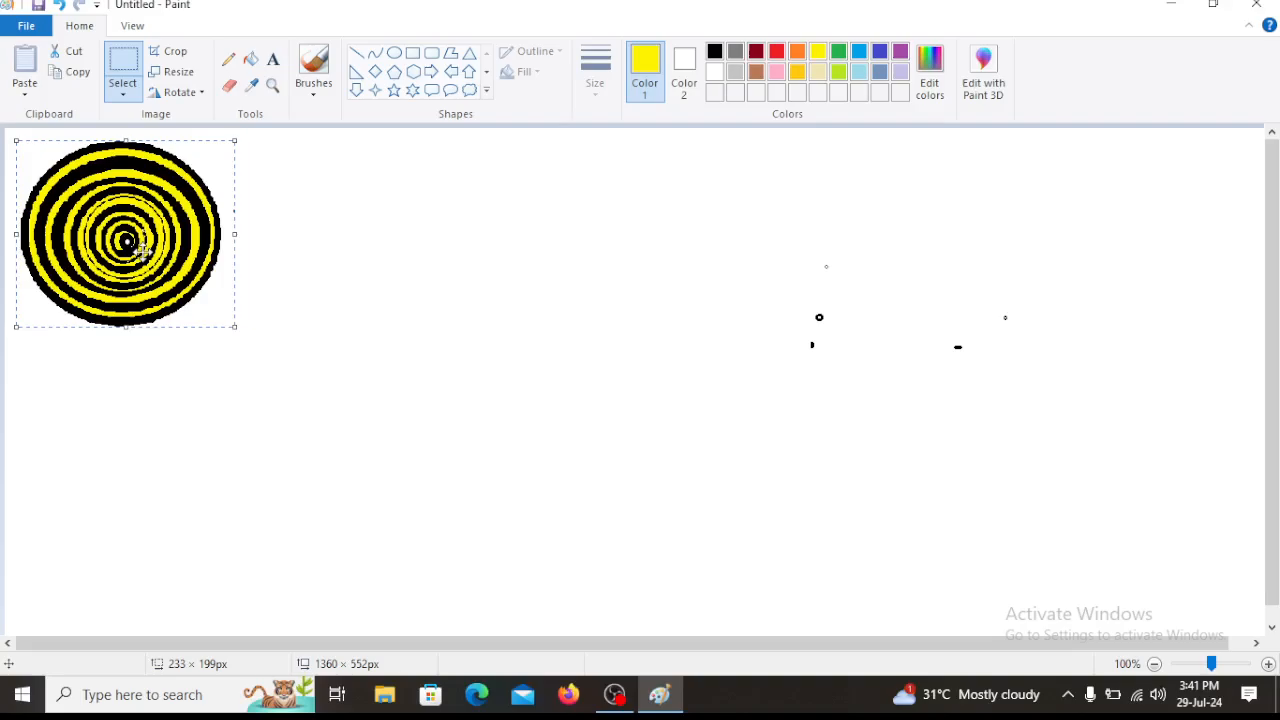
- Duplicate the selected ring pattern in rows across the canvas, and undo the overlapping fourth copy in the third row
{"action": "left_click_drag", "start_coordinate": [142, 252], "coordinate": [126, 660]}
{"action": "left_click_drag", "start_coordinate": [131, 607], "coordinate": [860, 589]}
{"action": "key", "text": "ctrl+z"}
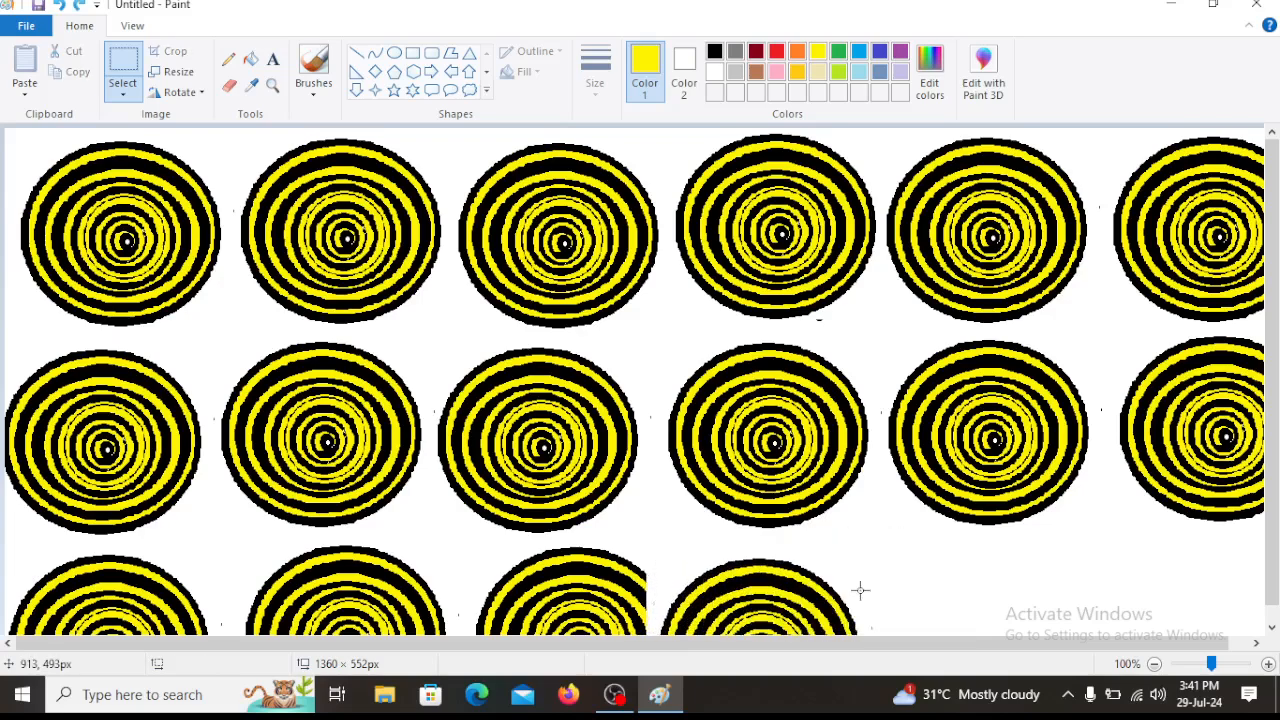
{"action": "key", "text": "ctrl+z"}
{"action": "key", "text": "ctrl+z"}
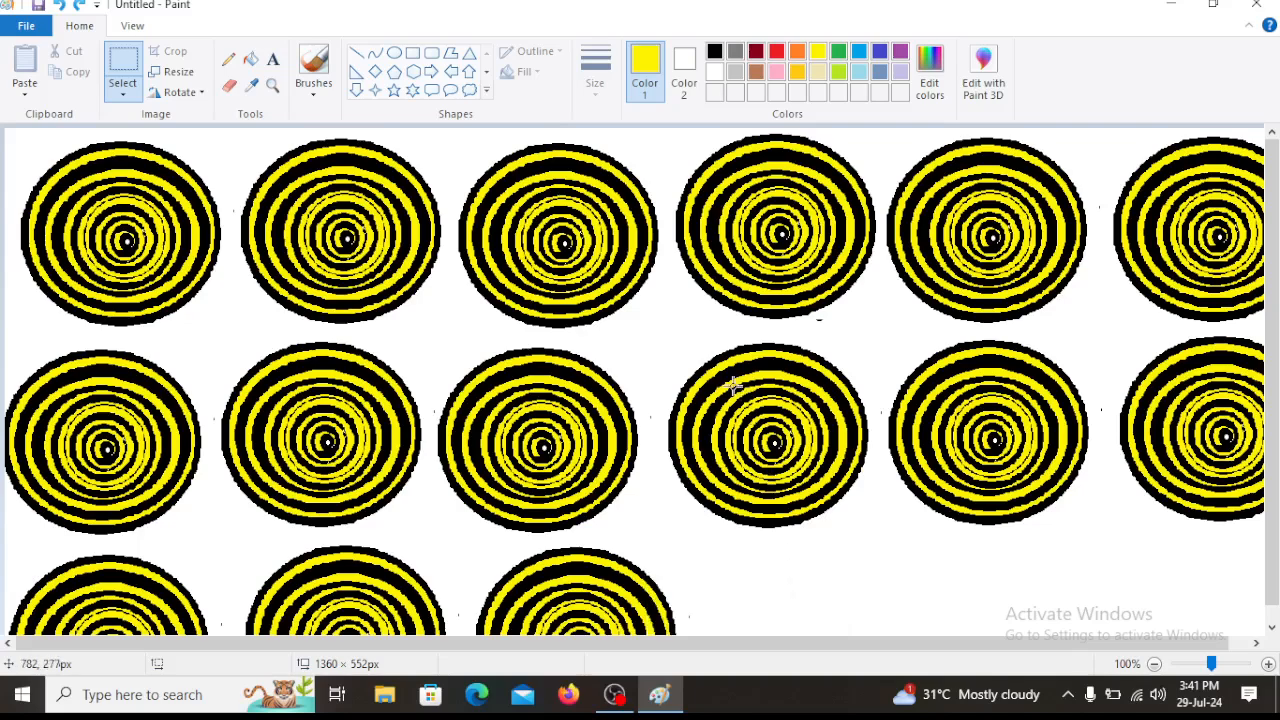
- Complete the third row with three more copies of the ring pattern, reaching the canvas's right edge
{"action": "left_click_drag", "start_coordinate": [659, 332], "coordinate": [881, 530]}
{"action": "left_click_drag", "start_coordinate": [821, 457], "coordinate": [864, 659]}
{"action": "left_click_drag", "start_coordinate": [838, 584], "coordinate": [1068, 578]}
{"action": "left_click_drag", "start_coordinate": [1219, 575], "coordinate": [1274, 567]}
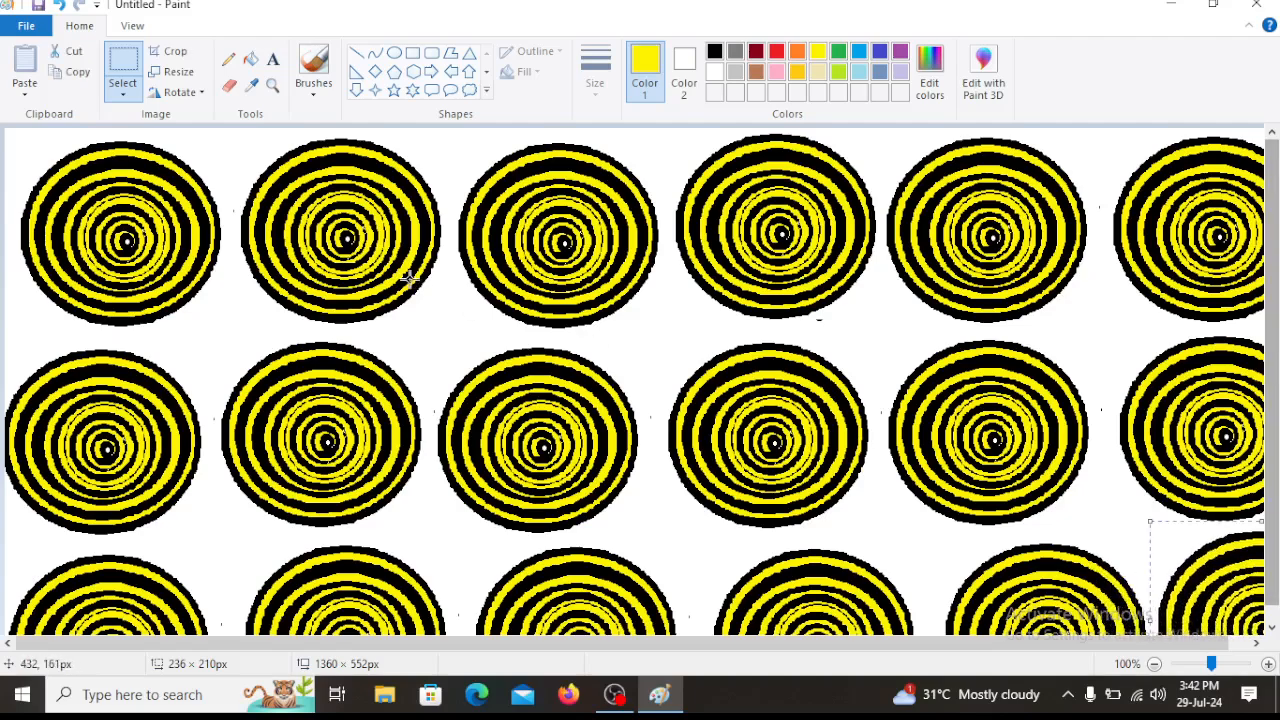
- Fill the white background around the ring patterns, trying pink and lime green before settling on light turquoise
{"action": "left_click", "coordinate": [777, 72]}
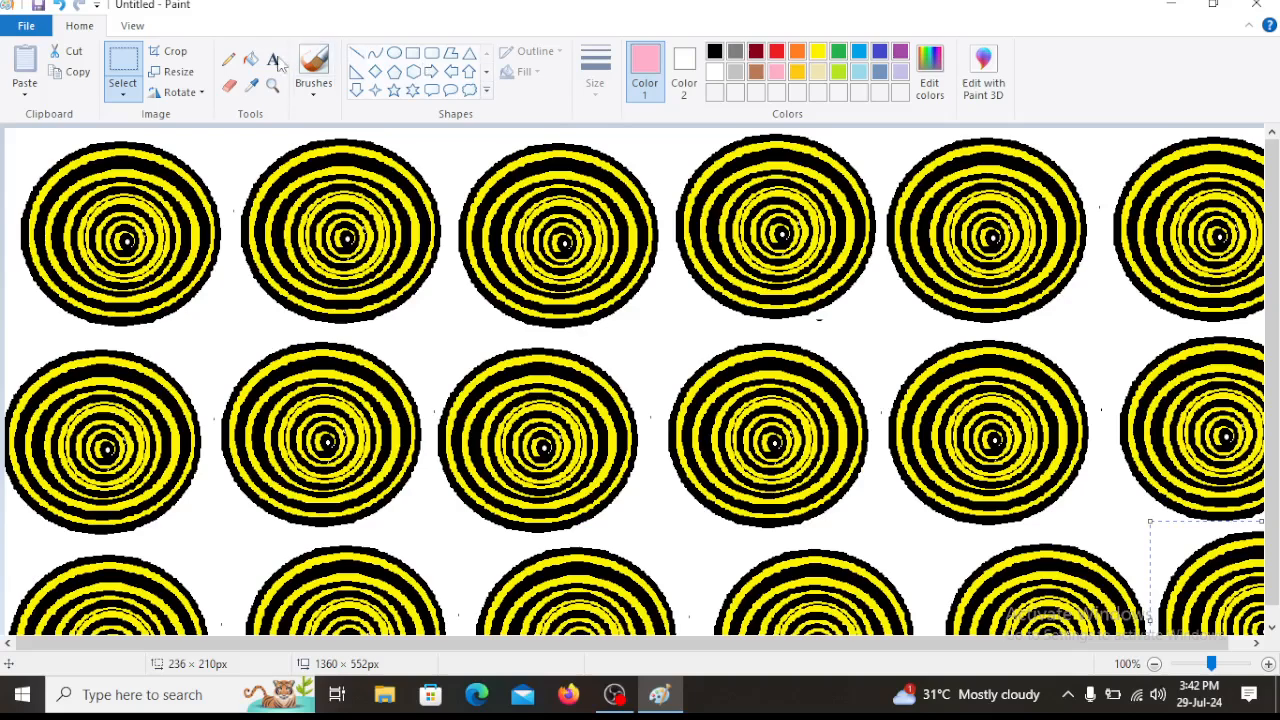
{"action": "left_click", "coordinate": [251, 60]}
{"action": "left_click", "coordinate": [451, 300]}
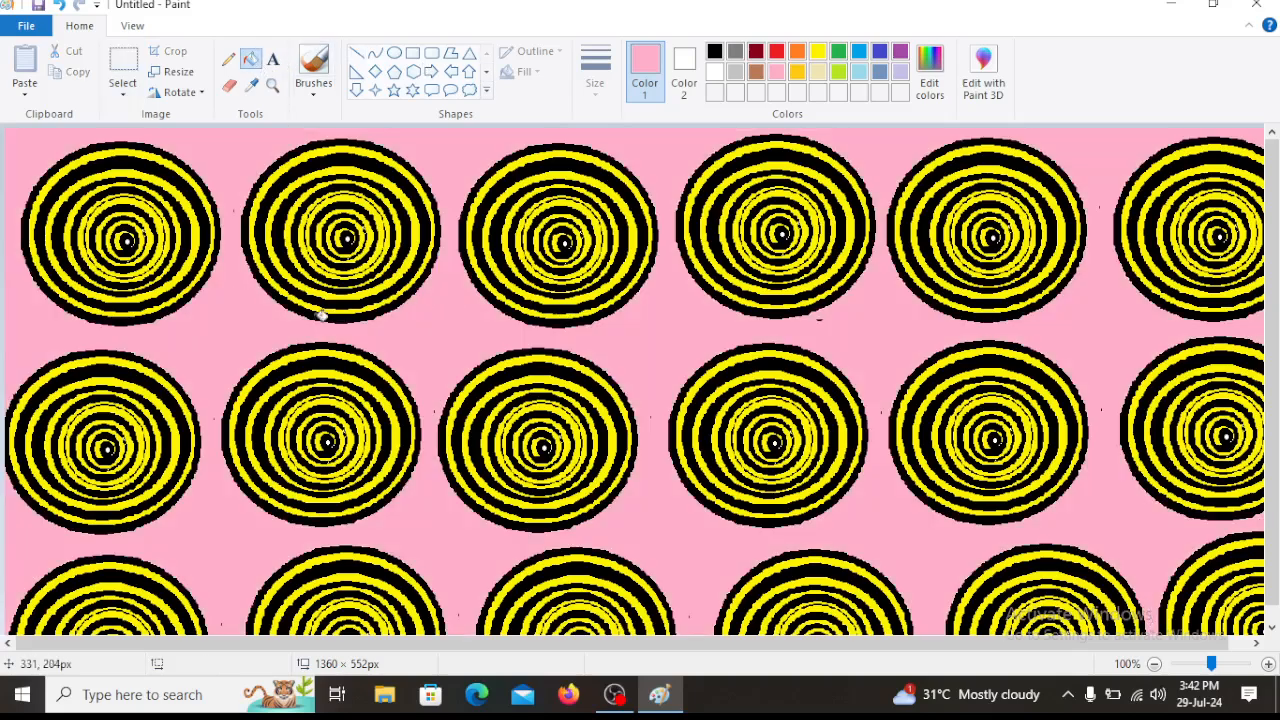
{"action": "left_click", "coordinate": [841, 74]}
{"action": "left_click", "coordinate": [889, 306]}
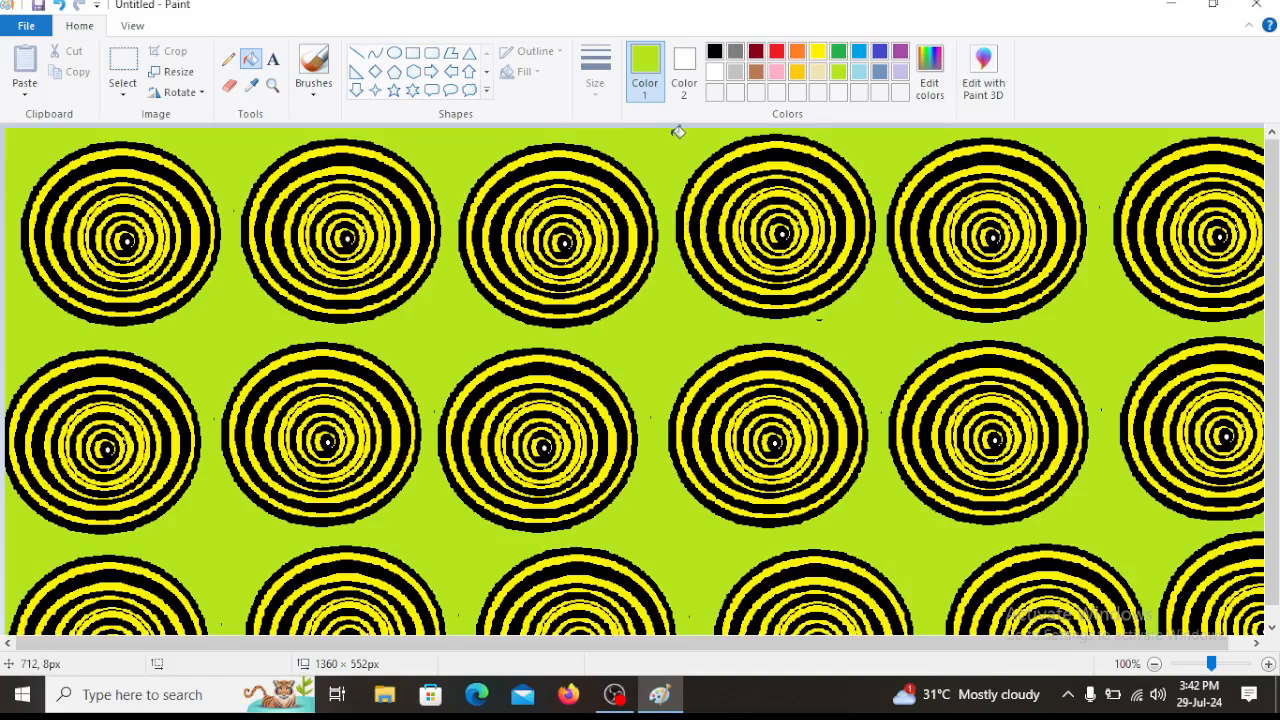
{"action": "left_click", "coordinate": [860, 72]}
{"action": "left_click", "coordinate": [866, 136]}
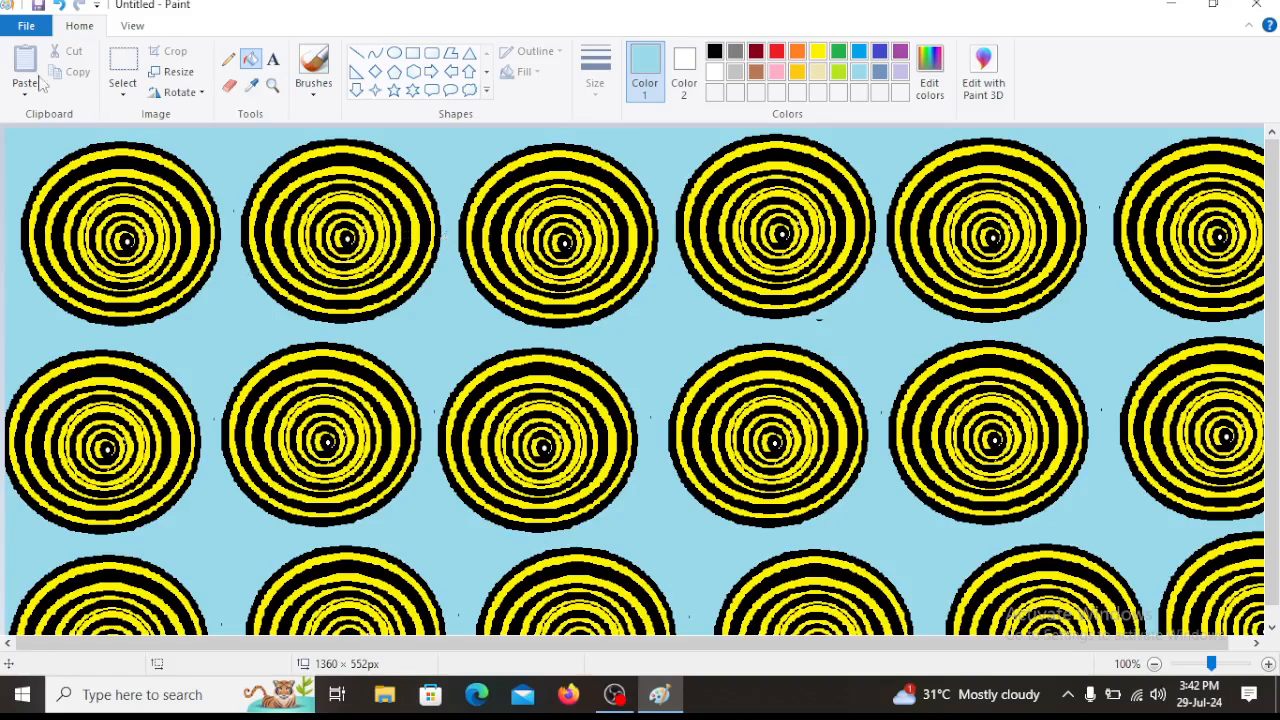
{"action": "left_click", "coordinate": [24, 28]}
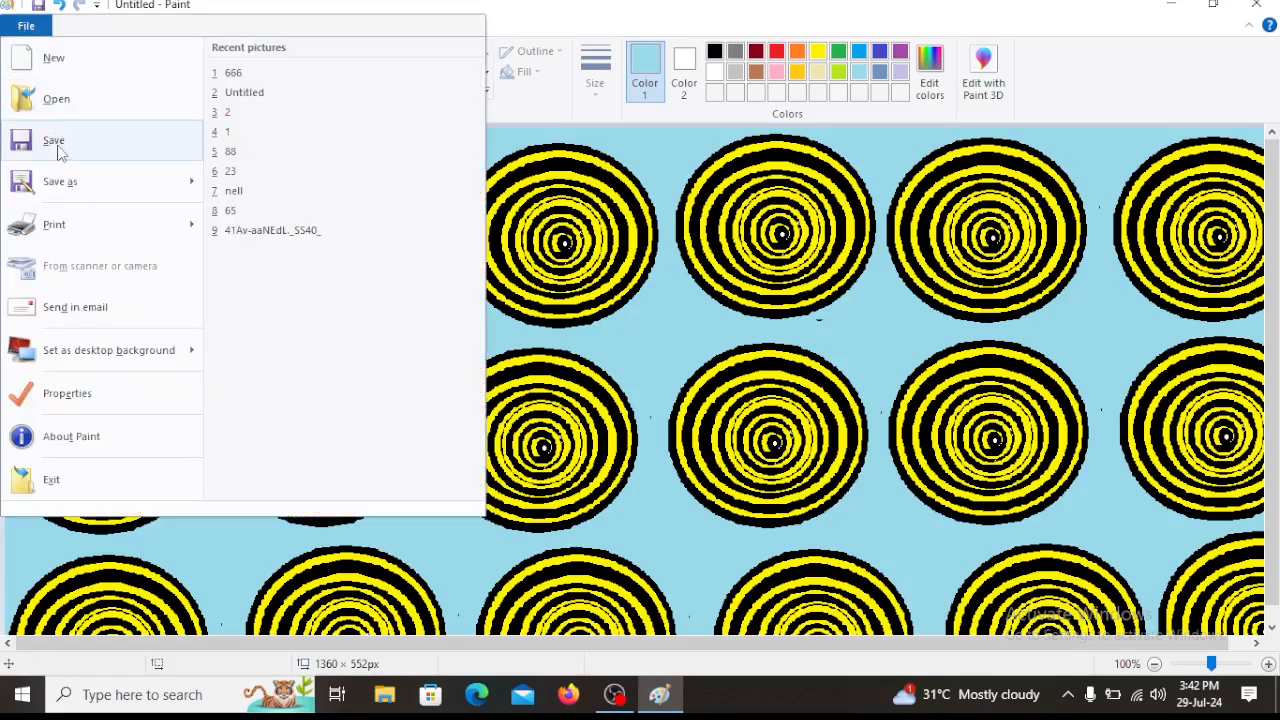
{"action": "left_click", "coordinate": [54, 58]}
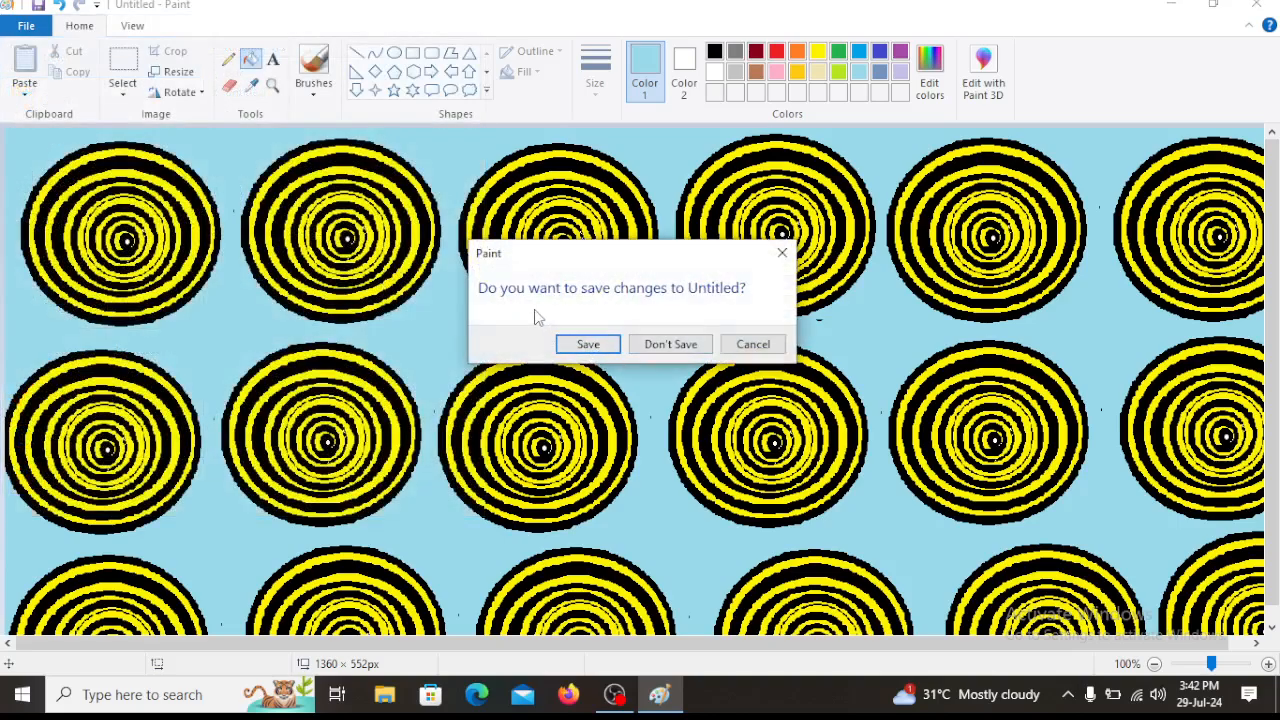
{"action": "left_click", "coordinate": [587, 345]}
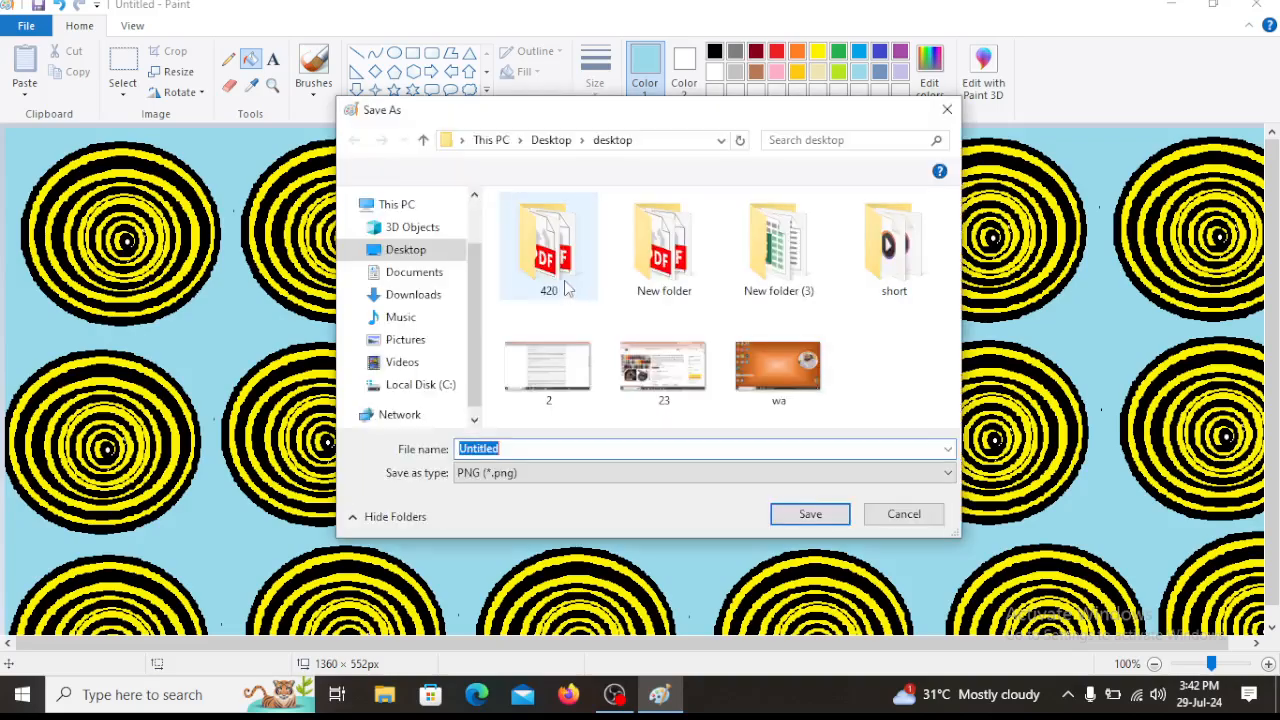
{"action": "left_click", "coordinate": [947, 109]}
- Save the picture to the Desktop as a PNG file named abhirampur
{"action": "left_click", "coordinate": [35, 28]}
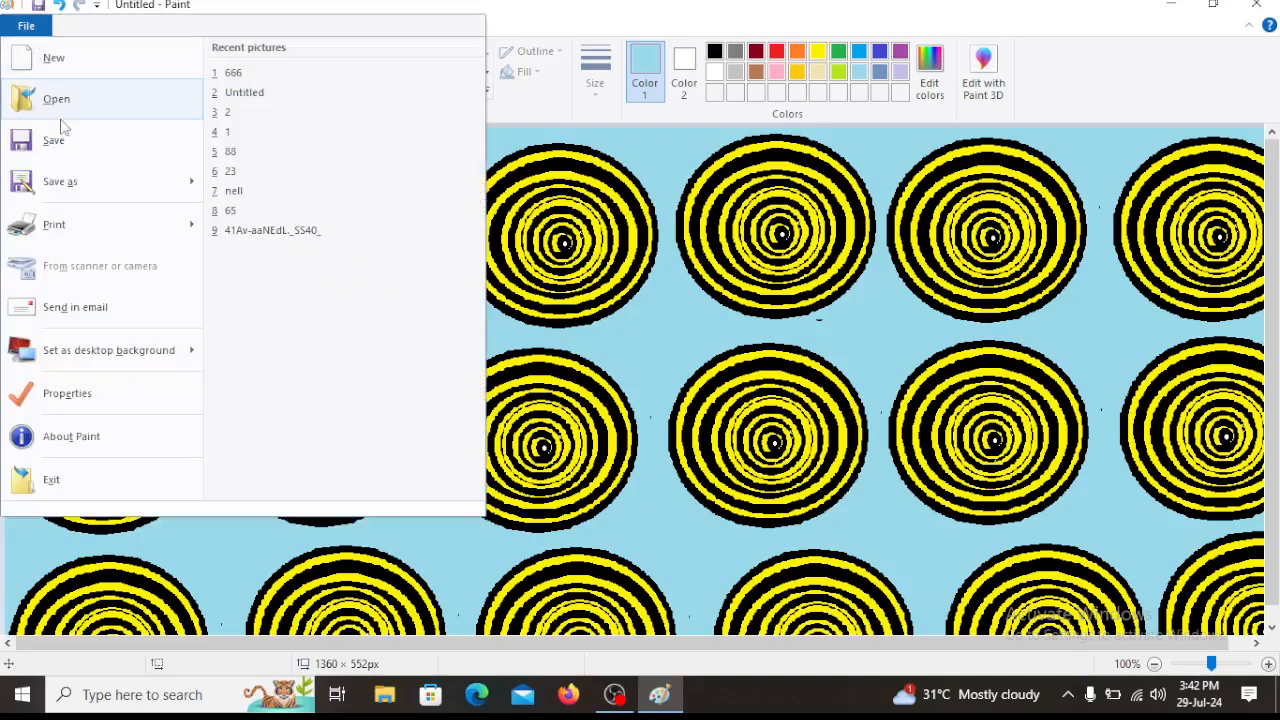
{"action": "left_click", "coordinate": [70, 145]}
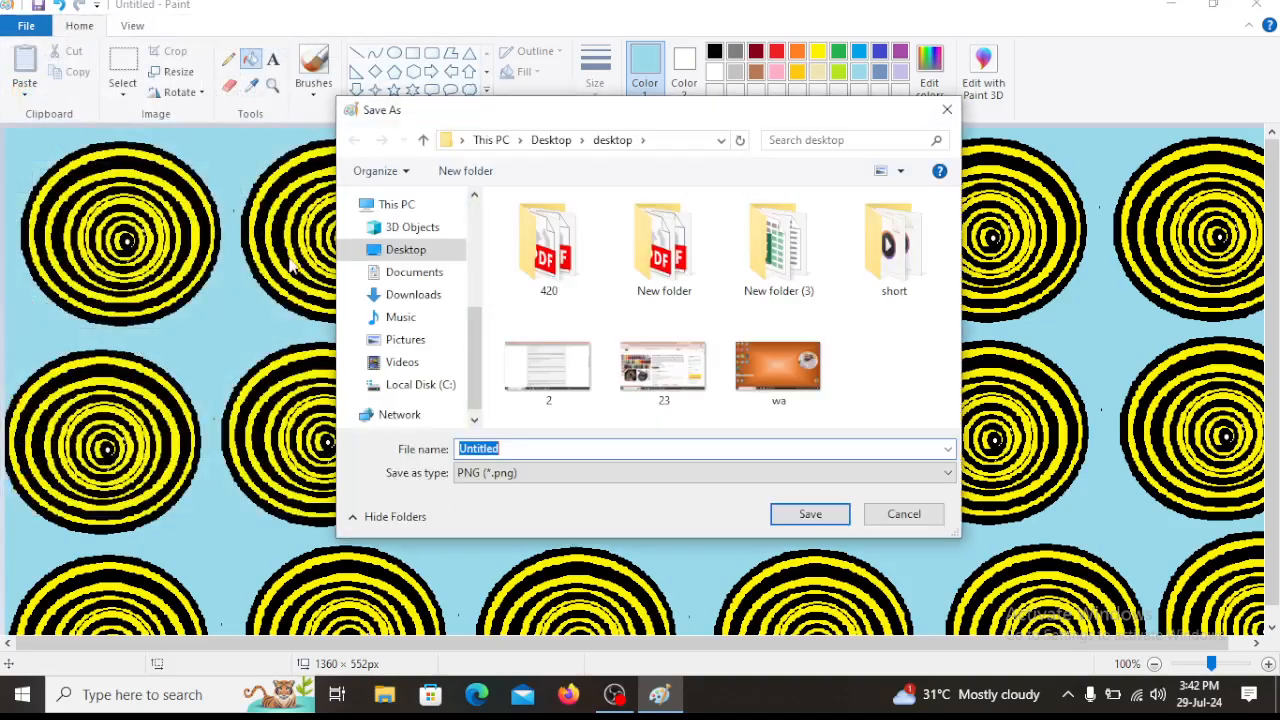
{"action": "left_click", "coordinate": [420, 255]}
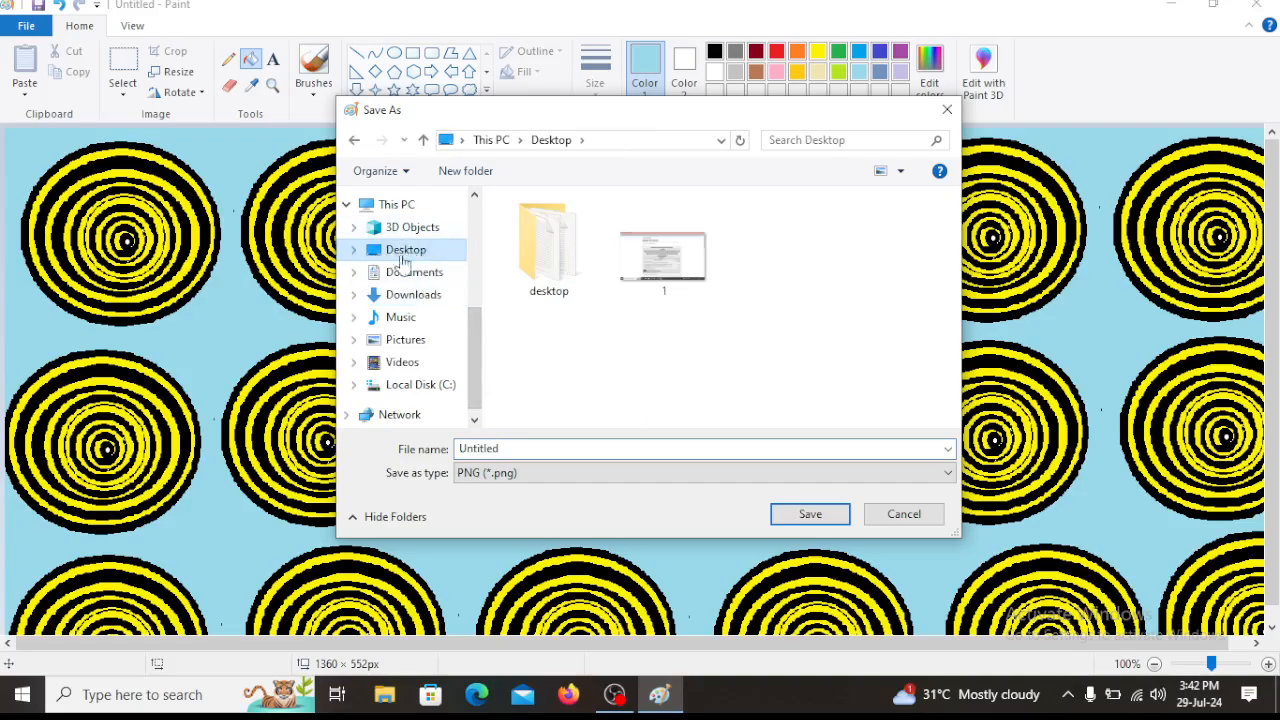
{"action": "double_click", "coordinate": [517, 451]}
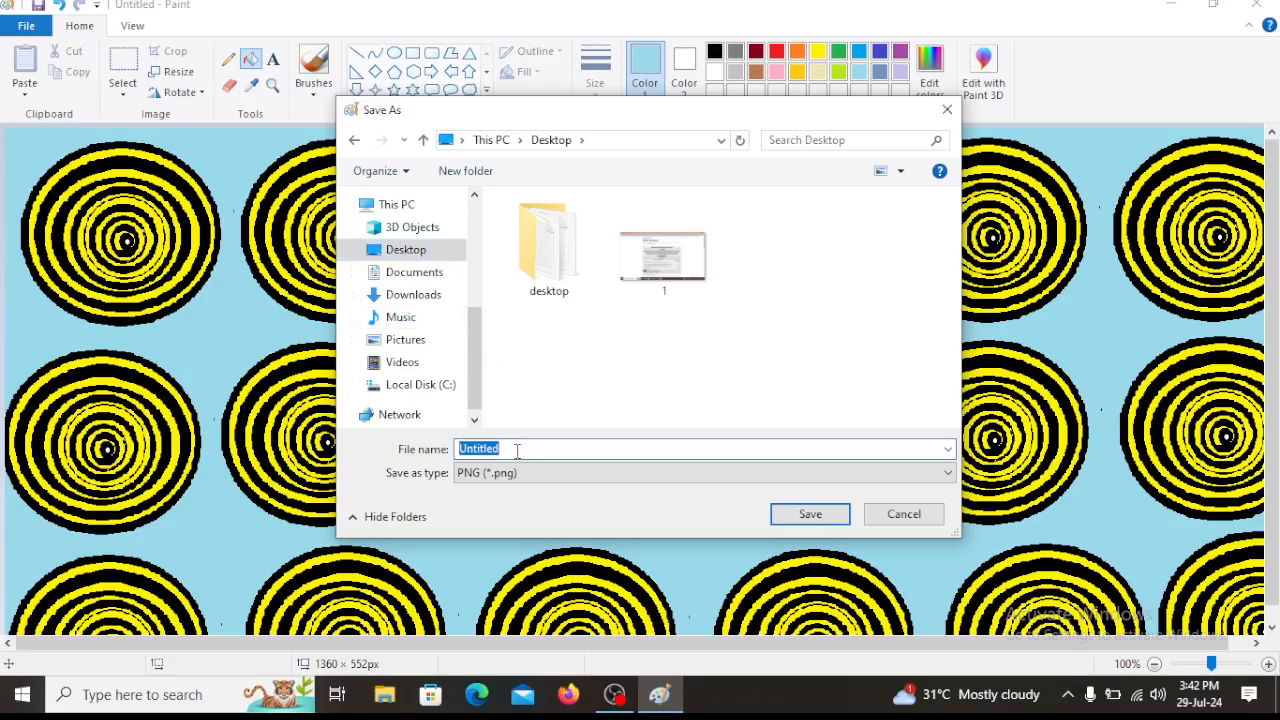
{"action": "type", "text": "pn"}
{"action": "key", "text": "BackSpace"}
{"action": "key", "text": "BackSpace"}
{"action": "key", "text": "BackSpace"}
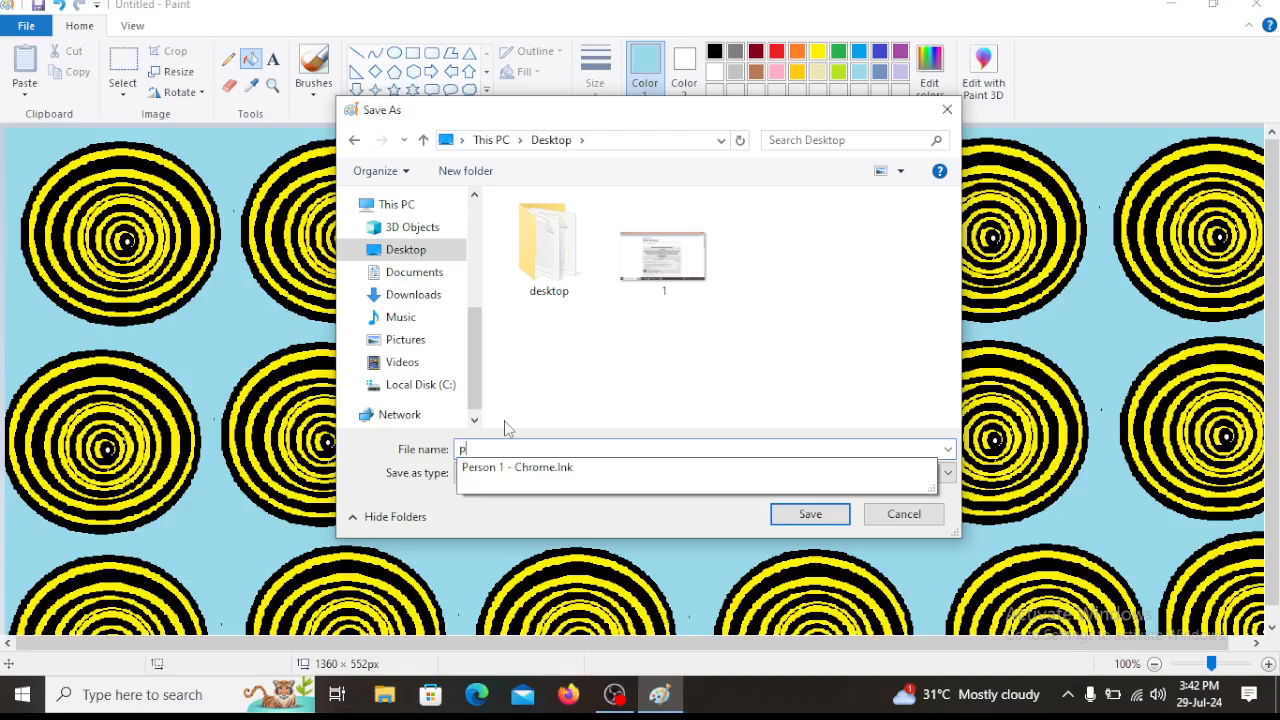
{"action": "type", "text": "abhirampur"}
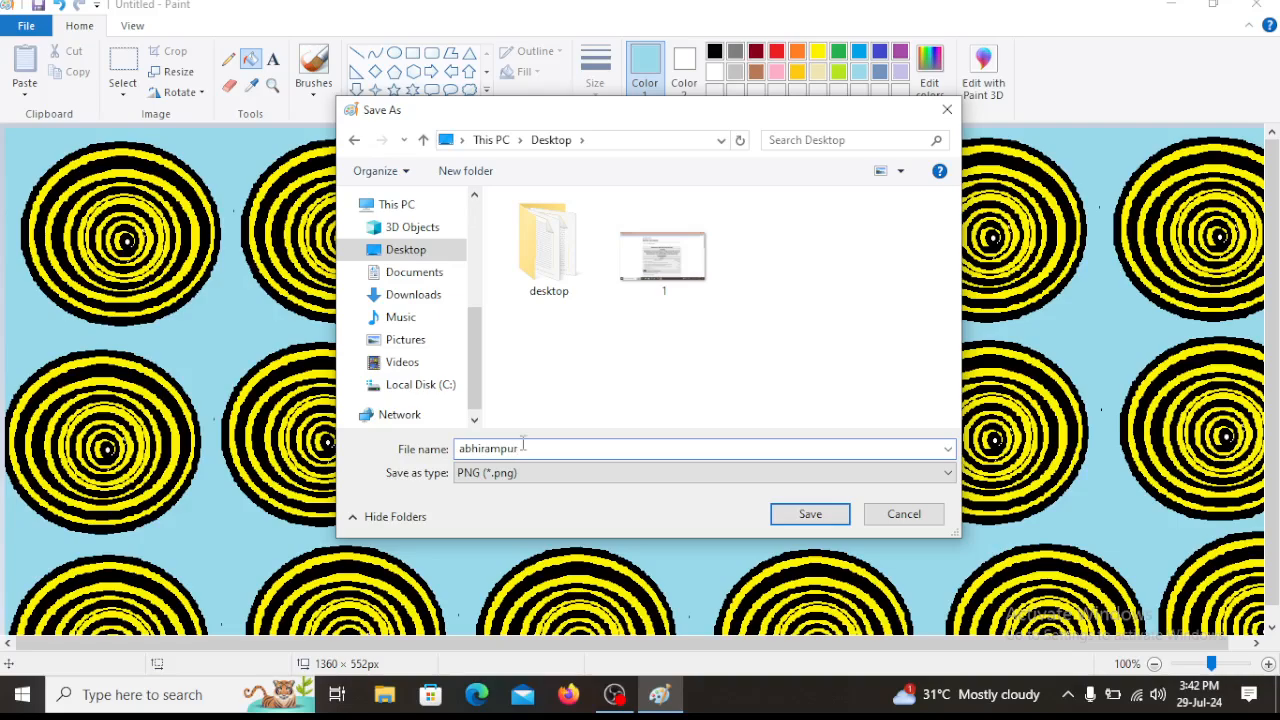
{"action": "left_click", "coordinate": [815, 514]}
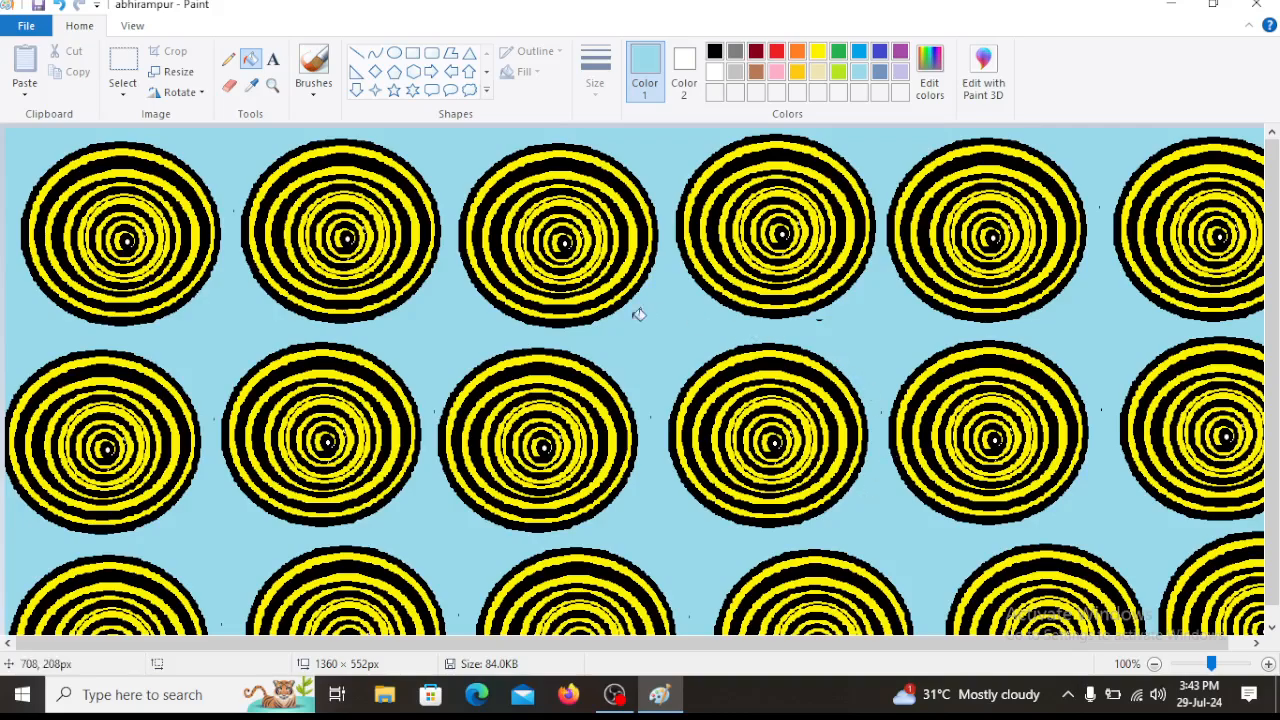
- Close Paint and move the abhirampur picture file away from the other icons into the open area of the desktop
{"action": "left_click", "coordinate": [1253, 7]}
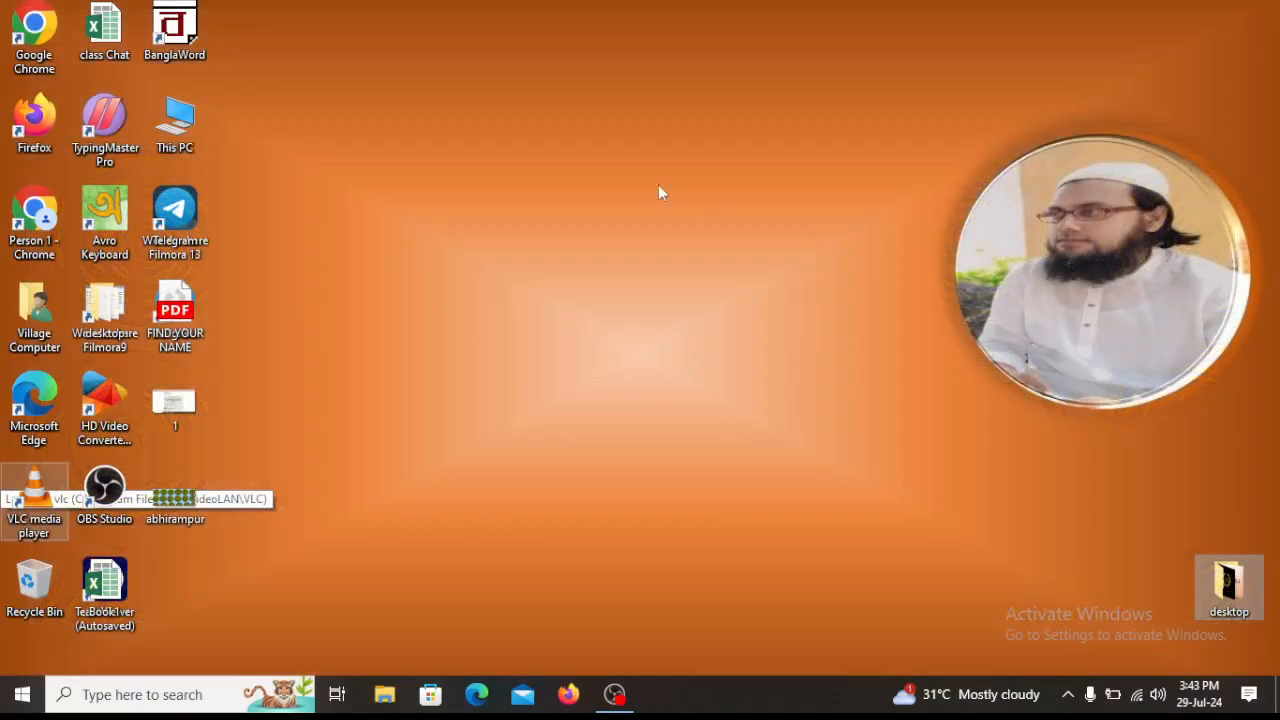
{"action": "right_click", "coordinate": [561, 103]}
{"action": "left_click", "coordinate": [605, 160]}
{"action": "left_click_drag", "start_coordinate": [175, 492], "coordinate": [594, 304]}
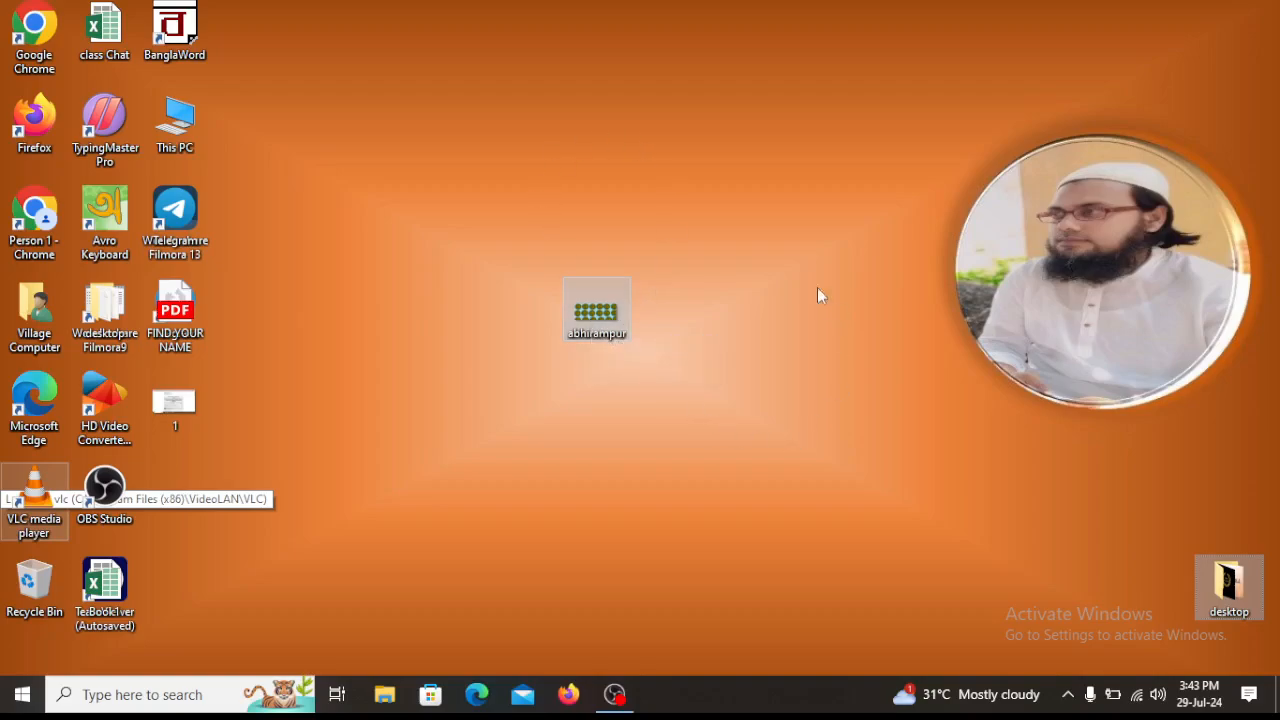
{"action": "left_click_drag", "start_coordinate": [613, 315], "coordinate": [543, 243]}
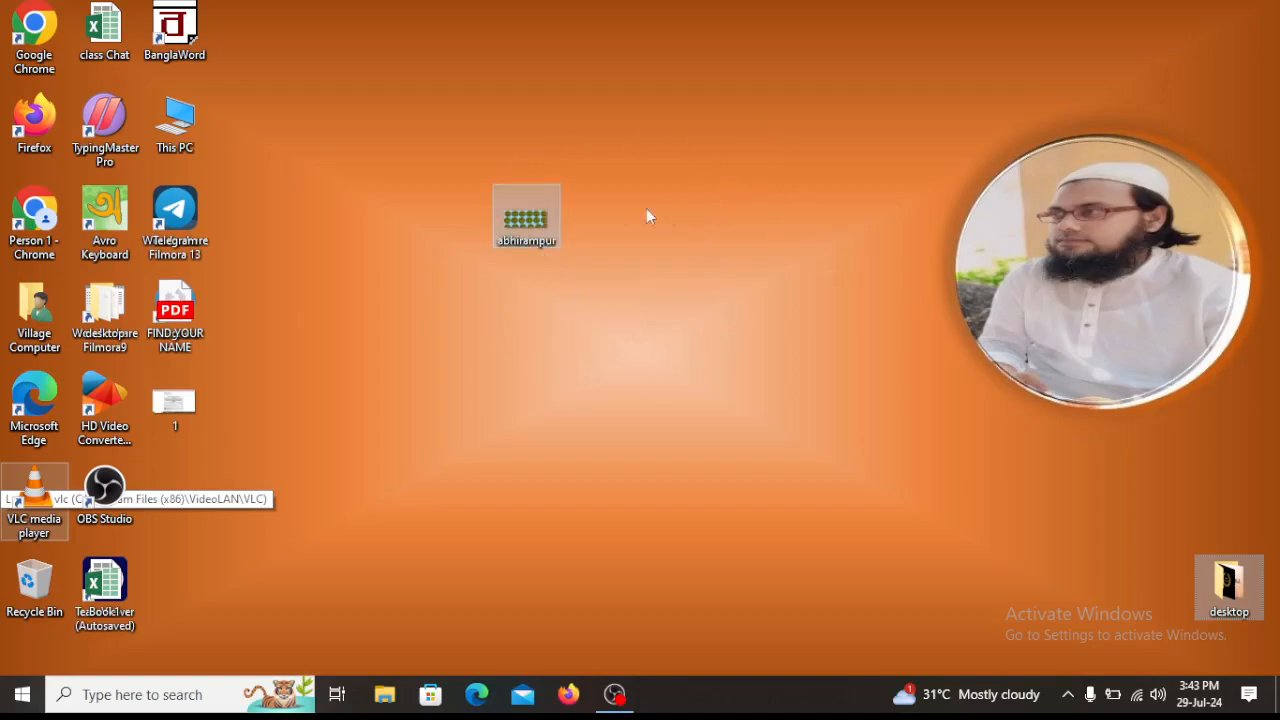
{"action": "left_click_drag", "start_coordinate": [538, 222], "coordinate": [493, 395]}
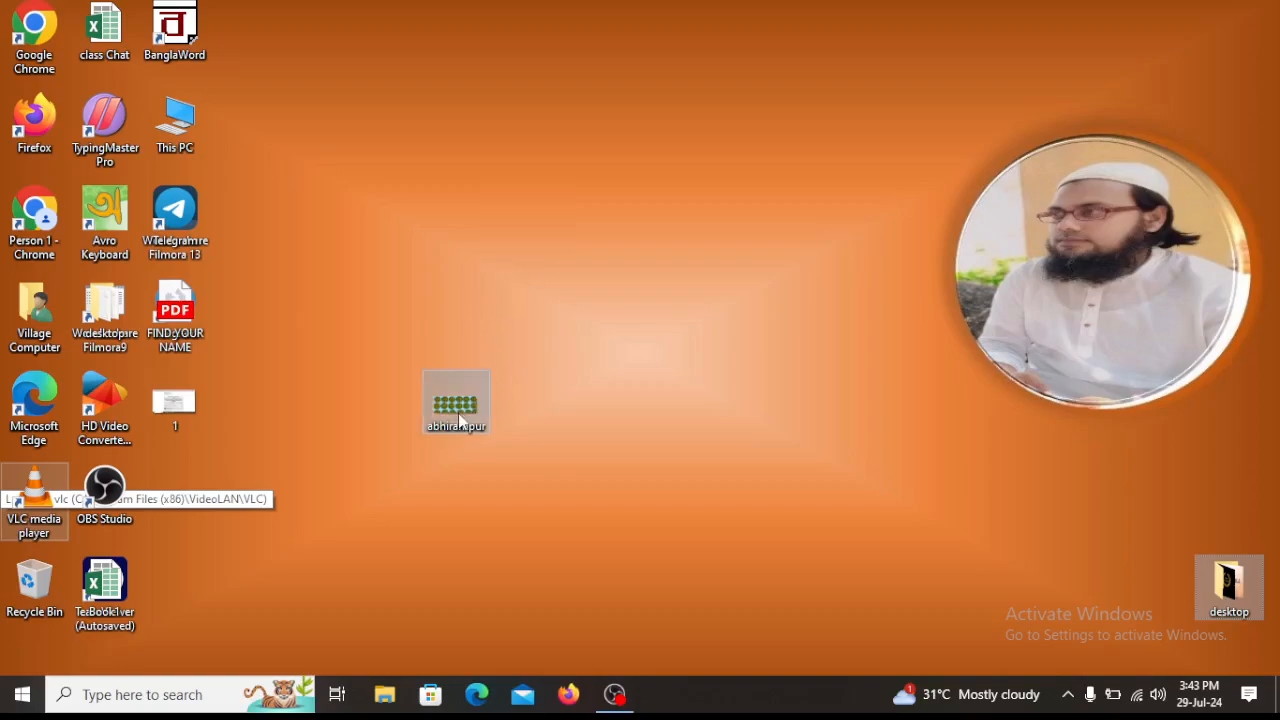
- Open the abhirampur picture in Photos, examine the options for setting it as lock screen, background or app tile, and minimise the viewer
{"action": "double_click", "coordinate": [458, 413]}
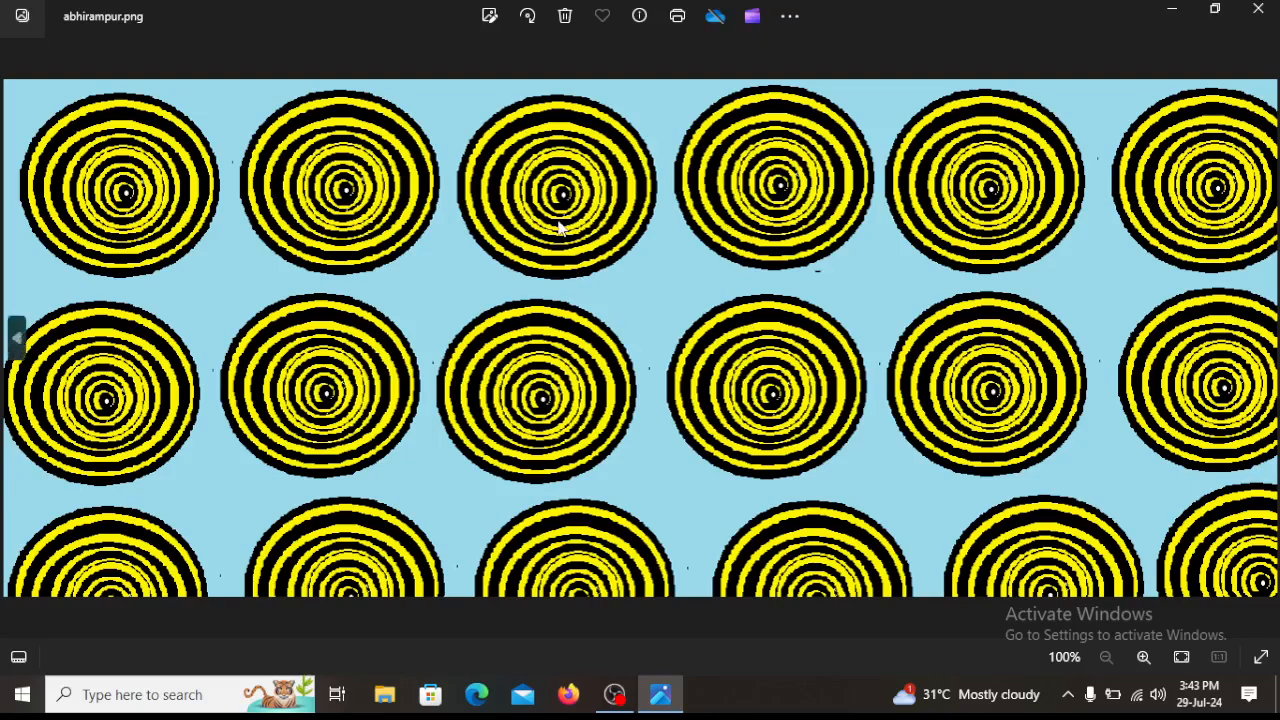
{"action": "right_click", "coordinate": [560, 228]}
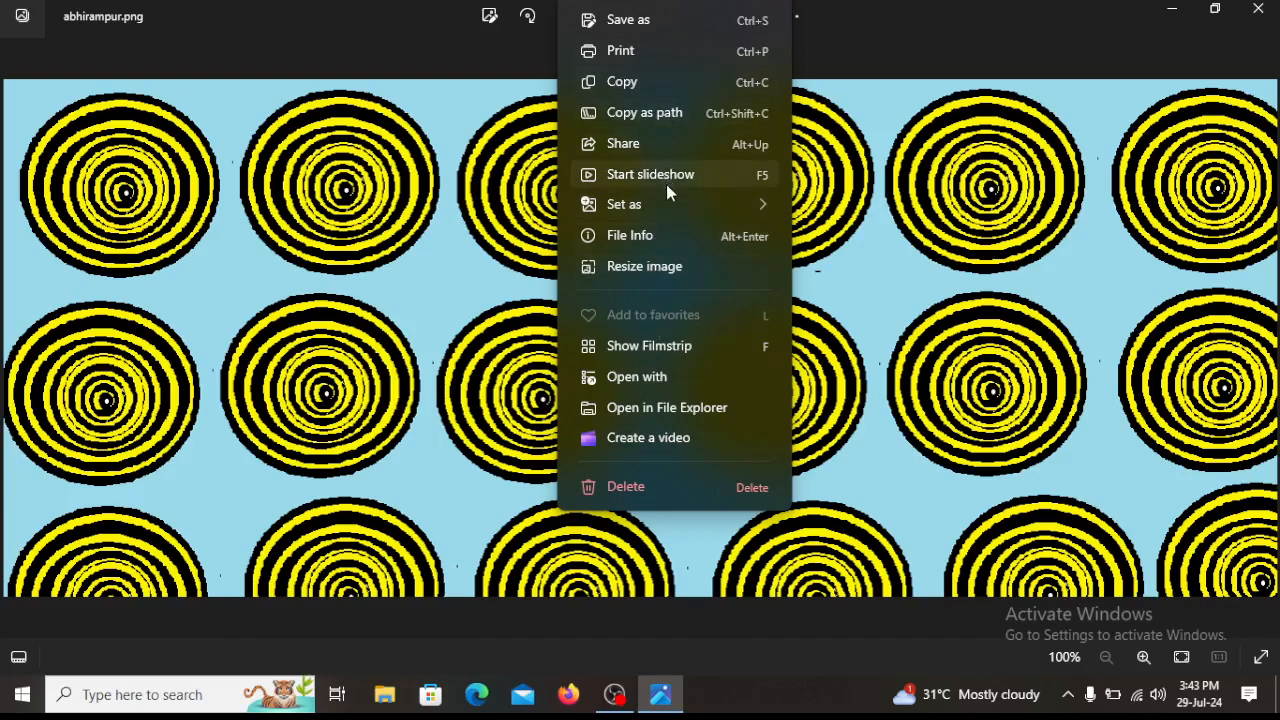
{"action": "mouse_move", "coordinate": [684, 204]}
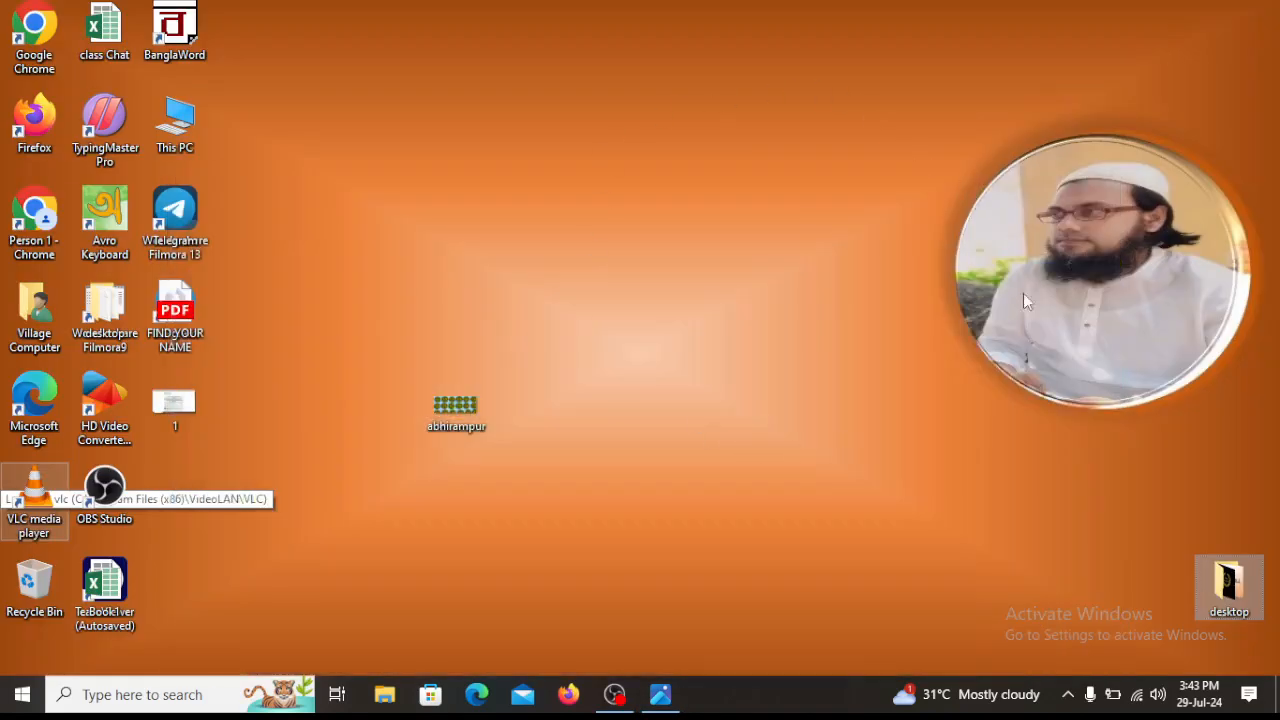
{"action": "left_click", "coordinate": [648, 698]}
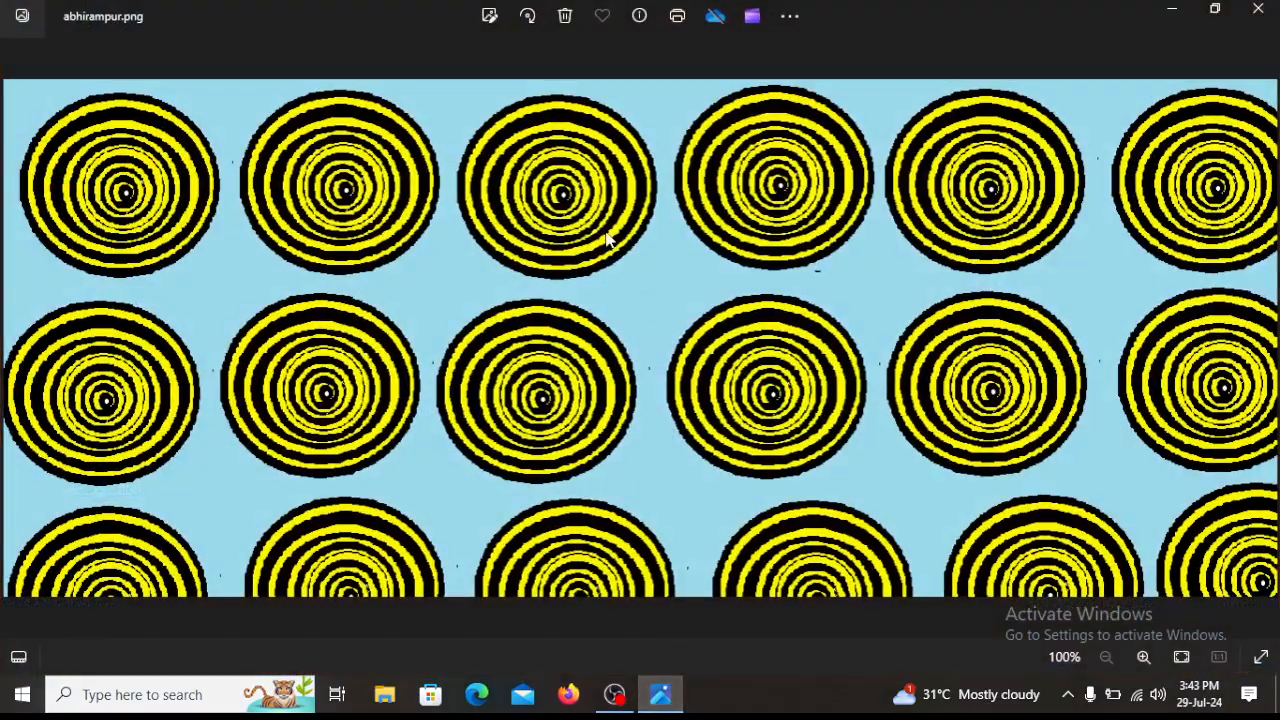
{"action": "right_click", "coordinate": [606, 240]}
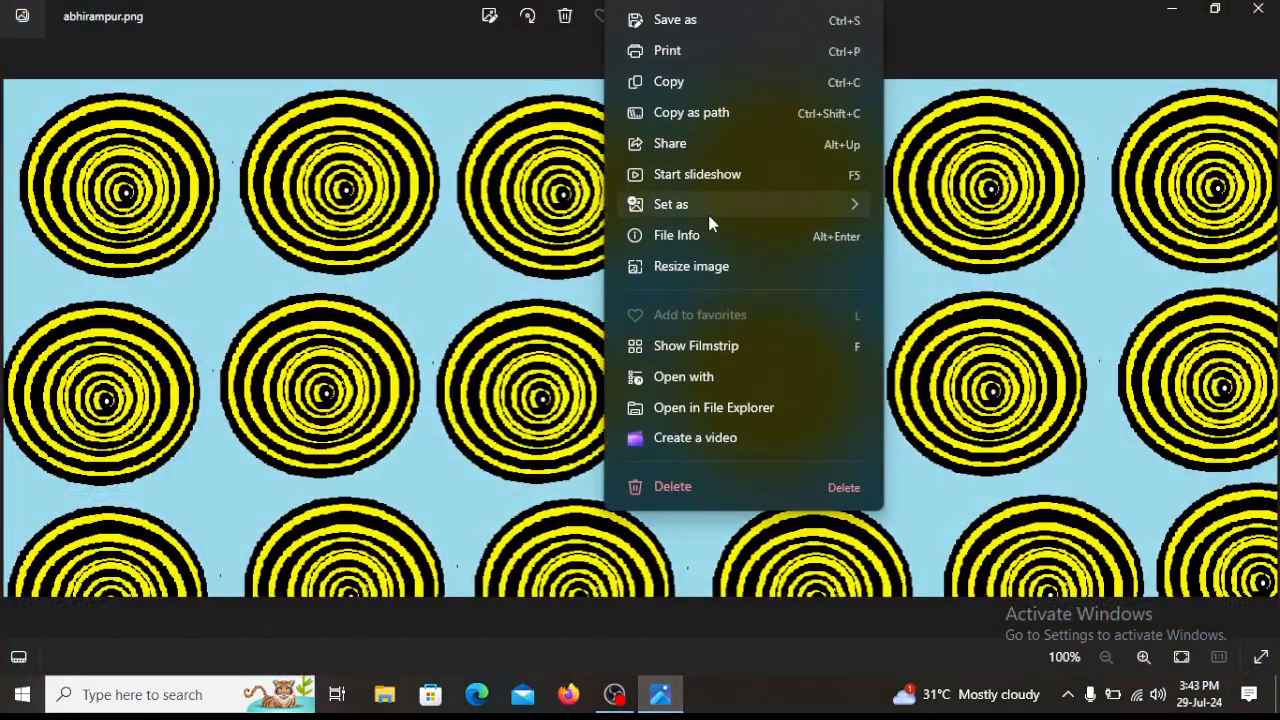
{"action": "mouse_move", "coordinate": [707, 206]}
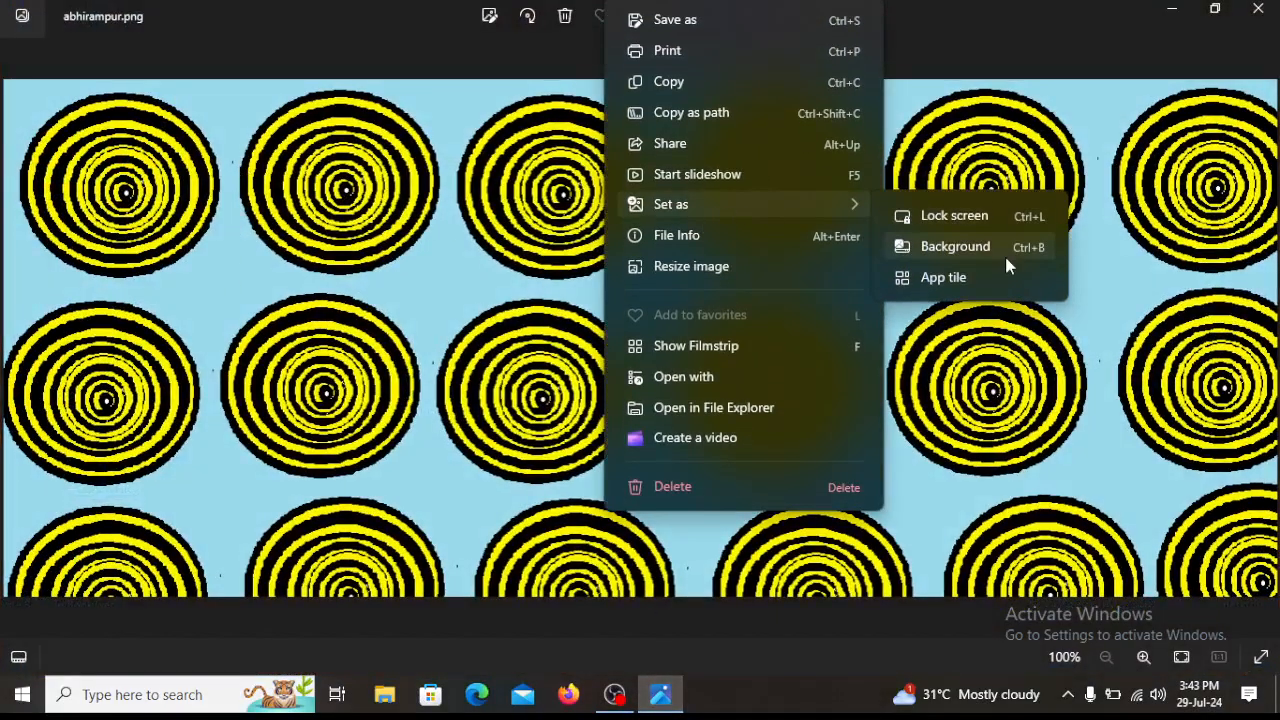
{"action": "left_click", "coordinate": [1189, 11]}
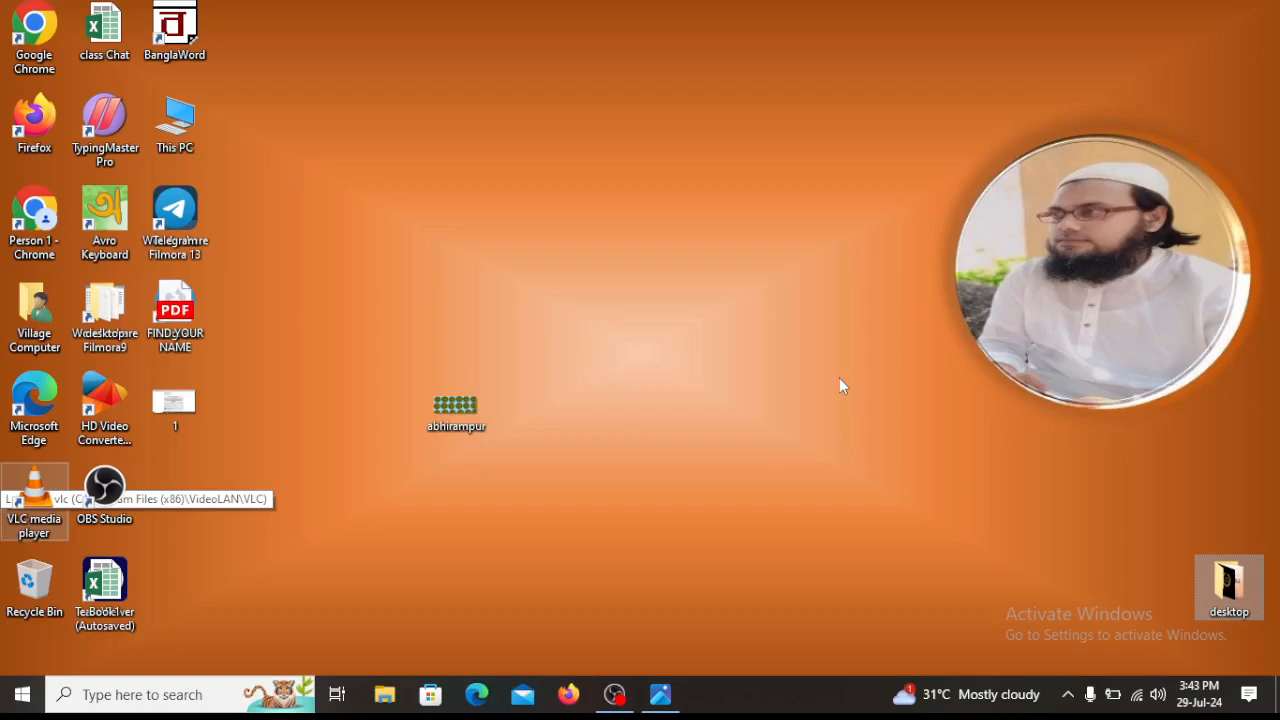
- Shift the abhirampur image closer to the other desktop icons and launch Paint
{"action": "left_click_drag", "start_coordinate": [461, 382], "coordinate": [321, 375]}
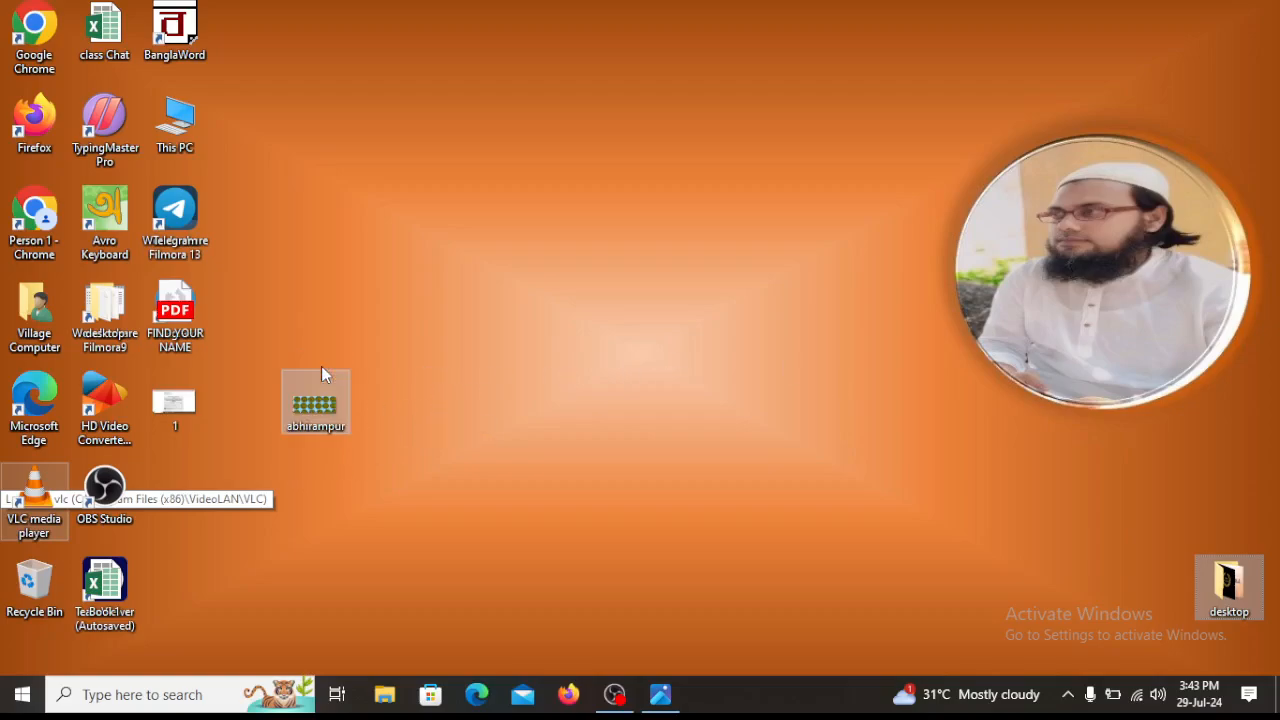
{"action": "left_click", "coordinate": [120, 700]}
{"action": "type", "text": "pan"}
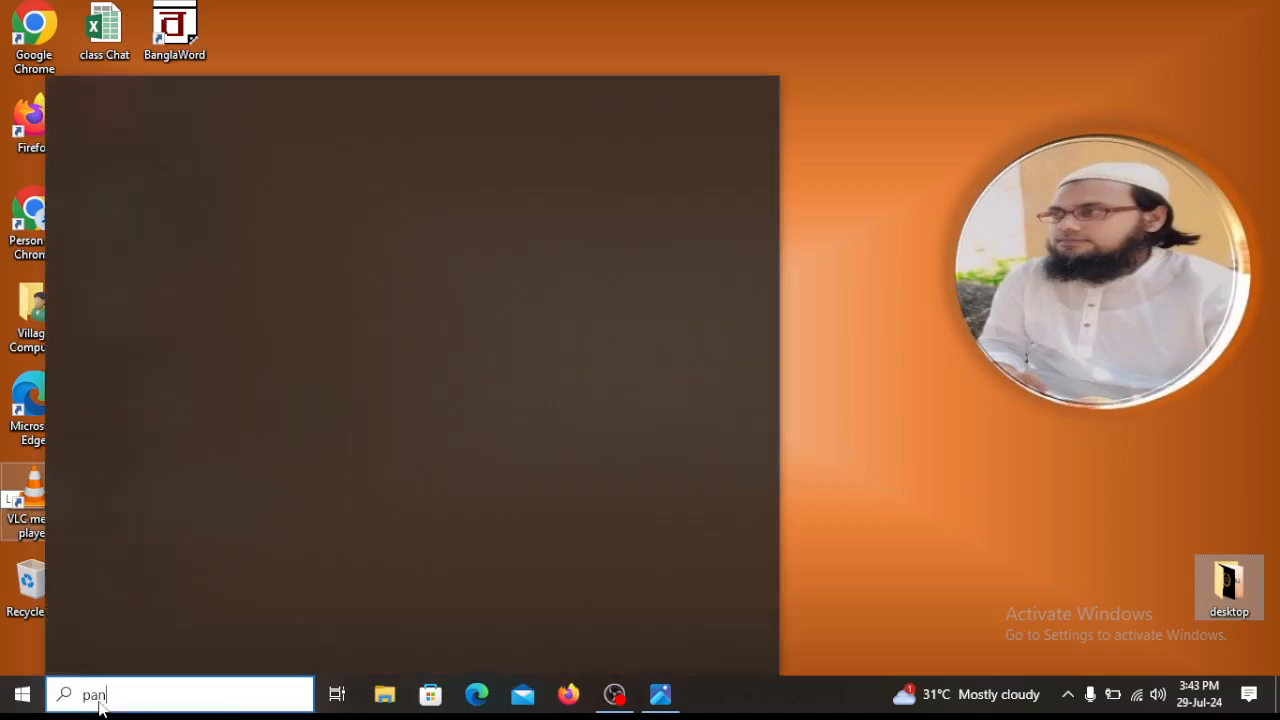
{"action": "type", "text": "it"}
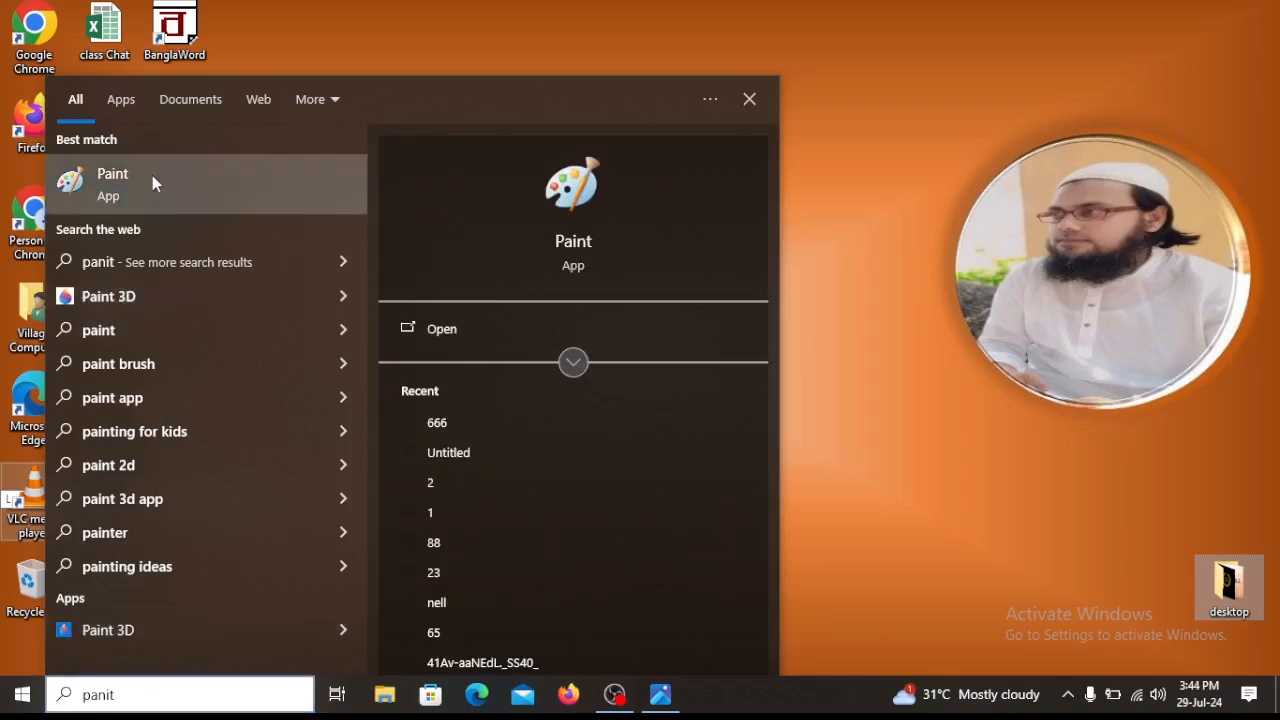
{"action": "left_click", "coordinate": [152, 175]}
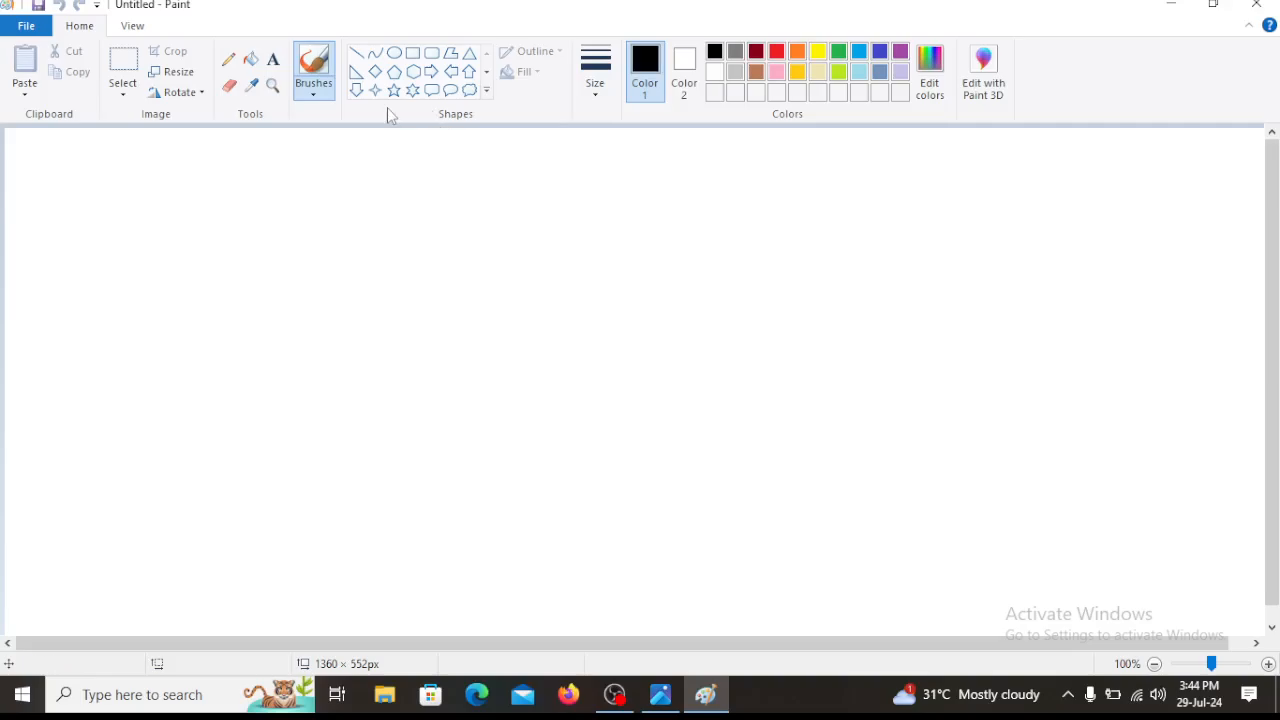
- Fill the blank canvas with black and choose the Pencil tool with yellow as Color 1
{"action": "left_click", "coordinate": [250, 58]}
{"action": "left_click", "coordinate": [660, 310]}
{"action": "left_click", "coordinate": [229, 58]}
{"action": "left_click", "coordinate": [818, 52]}
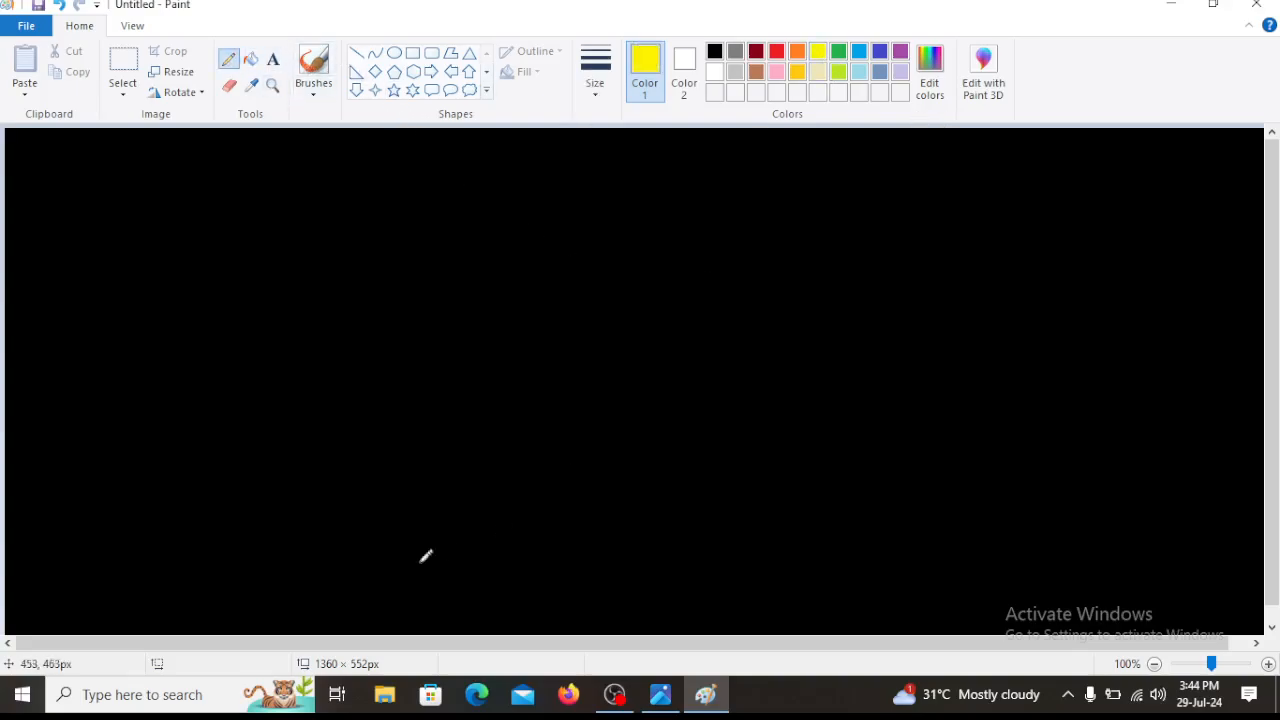
- Draw a yellow tree outline with a curved trunk, forked branches and scalloped foliage, extending the trunk to the canvas's lower edge
{"action": "mouse_move", "coordinate": [271, 574]}
{"action": "left_mouse_down"}
{"action": "mouse_move", "coordinate": [450, 505]}
{"action": "mouse_move", "coordinate": [502, 425]}
{"action": "mouse_move", "coordinate": [576, 360]}
{"action": "mouse_move", "coordinate": [605, 295]}
{"action": "left_mouse_up"}
{"action": "mouse_move", "coordinate": [684, 316]}
{"action": "left_mouse_down"}
{"action": "mouse_move", "coordinate": [423, 594]}
{"action": "mouse_move", "coordinate": [362, 634]}
{"action": "left_mouse_up"}
{"action": "mouse_move", "coordinate": [656, 262]}
{"action": "left_mouse_down"}
{"action": "mouse_move", "coordinate": [625, 351]}
{"action": "mouse_move", "coordinate": [665, 283]}
{"action": "mouse_move", "coordinate": [748, 248]}
{"action": "left_mouse_up"}
{"action": "mouse_move", "coordinate": [655, 405]}
{"action": "left_mouse_down"}
{"action": "mouse_move", "coordinate": [756, 465]}
{"action": "mouse_move", "coordinate": [895, 442]}
{"action": "mouse_move", "coordinate": [940, 368]}
{"action": "left_mouse_up"}
{"action": "mouse_move", "coordinate": [503, 350]}
{"action": "left_mouse_down"}
{"action": "mouse_move", "coordinate": [509, 236]}
{"action": "mouse_move", "coordinate": [554, 196]}
{"action": "mouse_move", "coordinate": [622, 186]}
{"action": "left_mouse_up"}
{"action": "mouse_move", "coordinate": [740, 192]}
{"action": "left_mouse_down"}
{"action": "mouse_move", "coordinate": [919, 238]}
{"action": "mouse_move", "coordinate": [953, 294]}
{"action": "mouse_move", "coordinate": [932, 328]}
{"action": "mouse_move", "coordinate": [822, 363]}
{"action": "left_mouse_up"}
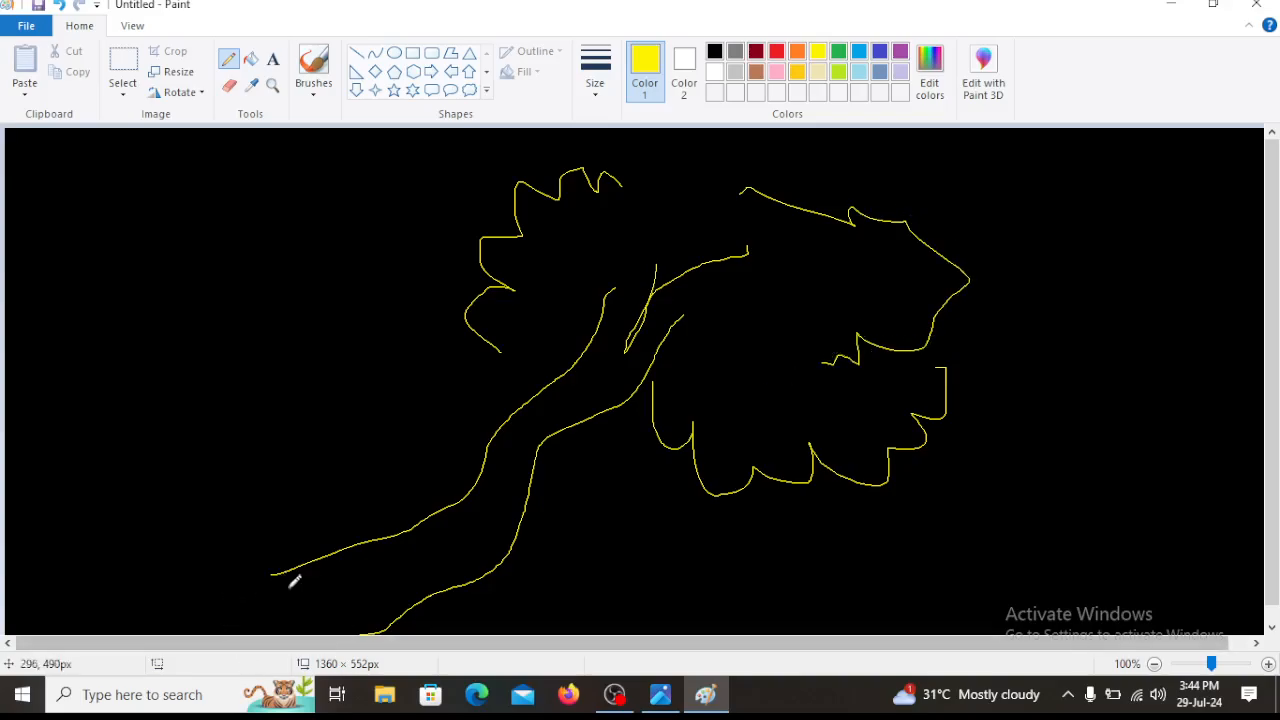
{"action": "left_click_drag", "start_coordinate": [280, 572], "coordinate": [196, 634]}
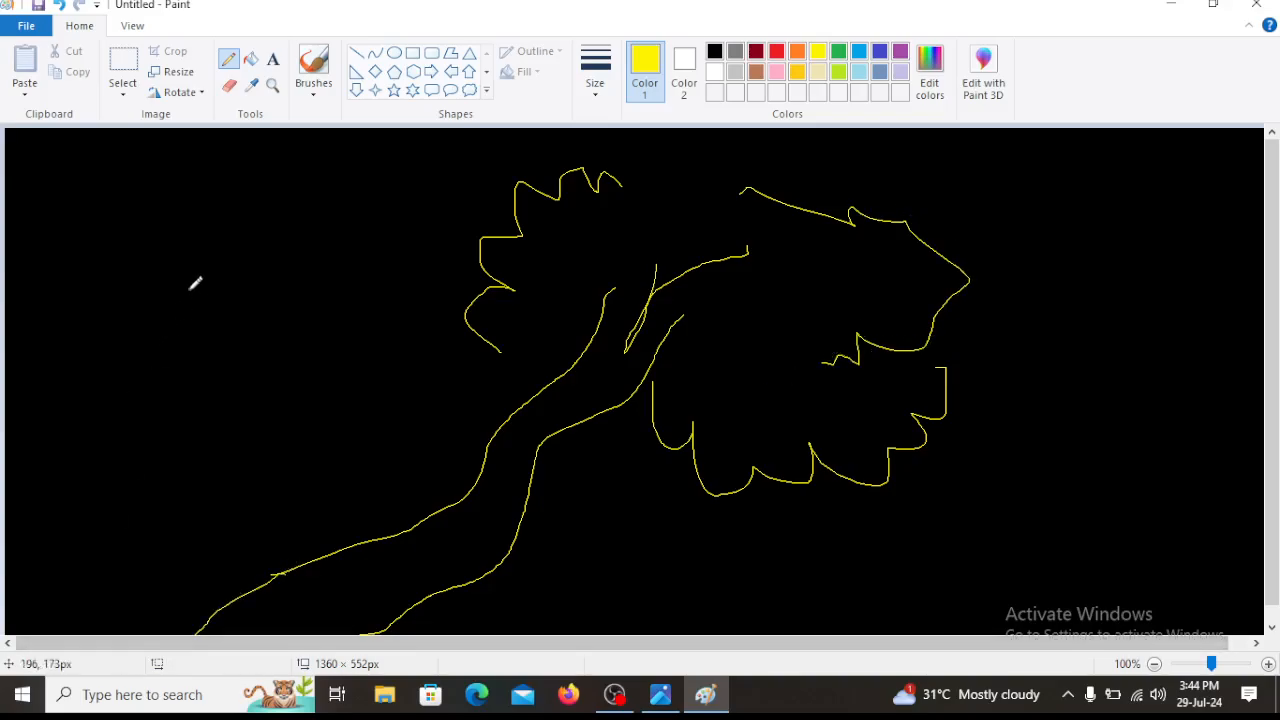
- Sketch a hut with a curved roof beside the tree trunk and add a small rectangular block on top of the roof
{"action": "mouse_move", "coordinate": [99, 448]}
{"action": "left_mouse_down"}
{"action": "mouse_move", "coordinate": [99, 633]}
{"action": "mouse_move", "coordinate": [100, 453]}
{"action": "mouse_move", "coordinate": [393, 461]}
{"action": "mouse_move", "coordinate": [386, 539]}
{"action": "mouse_move", "coordinate": [373, 467]}
{"action": "mouse_move", "coordinate": [353, 445]}
{"action": "mouse_move", "coordinate": [152, 422]}
{"action": "mouse_move", "coordinate": [89, 446]}
{"action": "mouse_move", "coordinate": [26, 510]}
{"action": "mouse_move", "coordinate": [108, 376]}
{"action": "mouse_move", "coordinate": [338, 326]}
{"action": "mouse_move", "coordinate": [423, 396]}
{"action": "mouse_move", "coordinate": [424, 488]}
{"action": "left_mouse_up"}
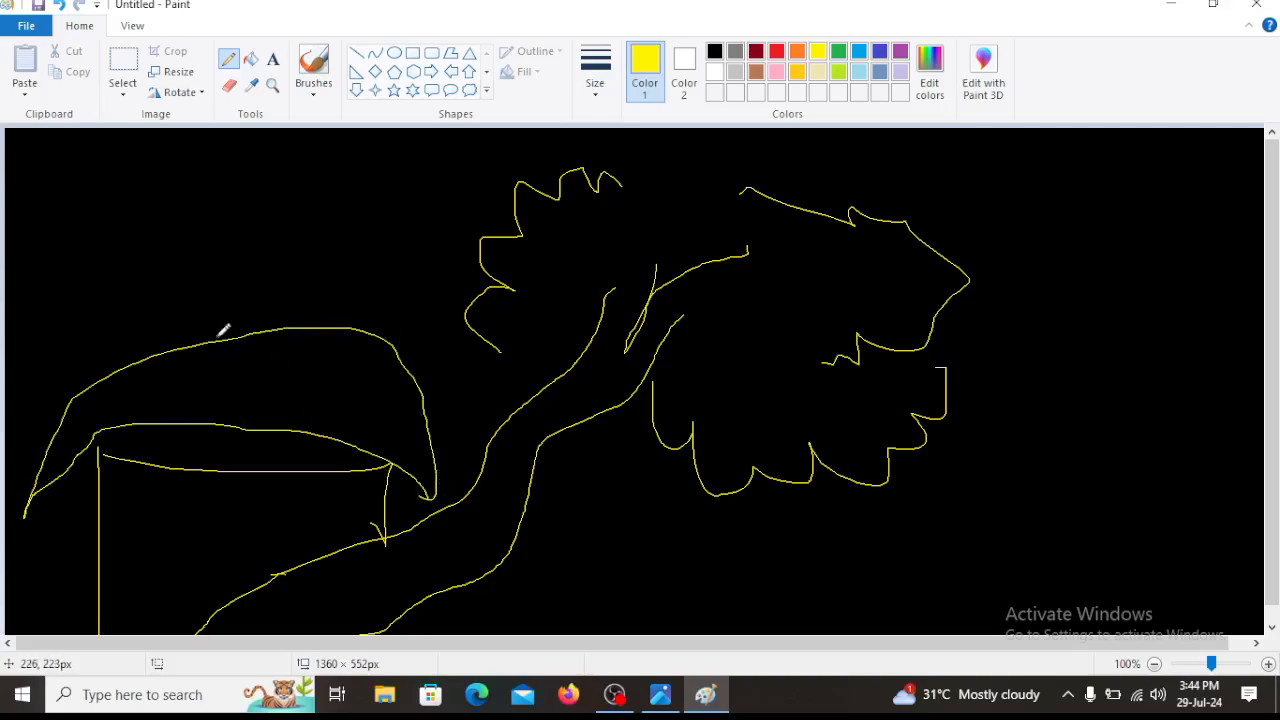
{"action": "mouse_move", "coordinate": [223, 298]}
{"action": "left_mouse_down"}
{"action": "mouse_move", "coordinate": [338, 286]}
{"action": "mouse_move", "coordinate": [335, 325]}
{"action": "left_mouse_up"}
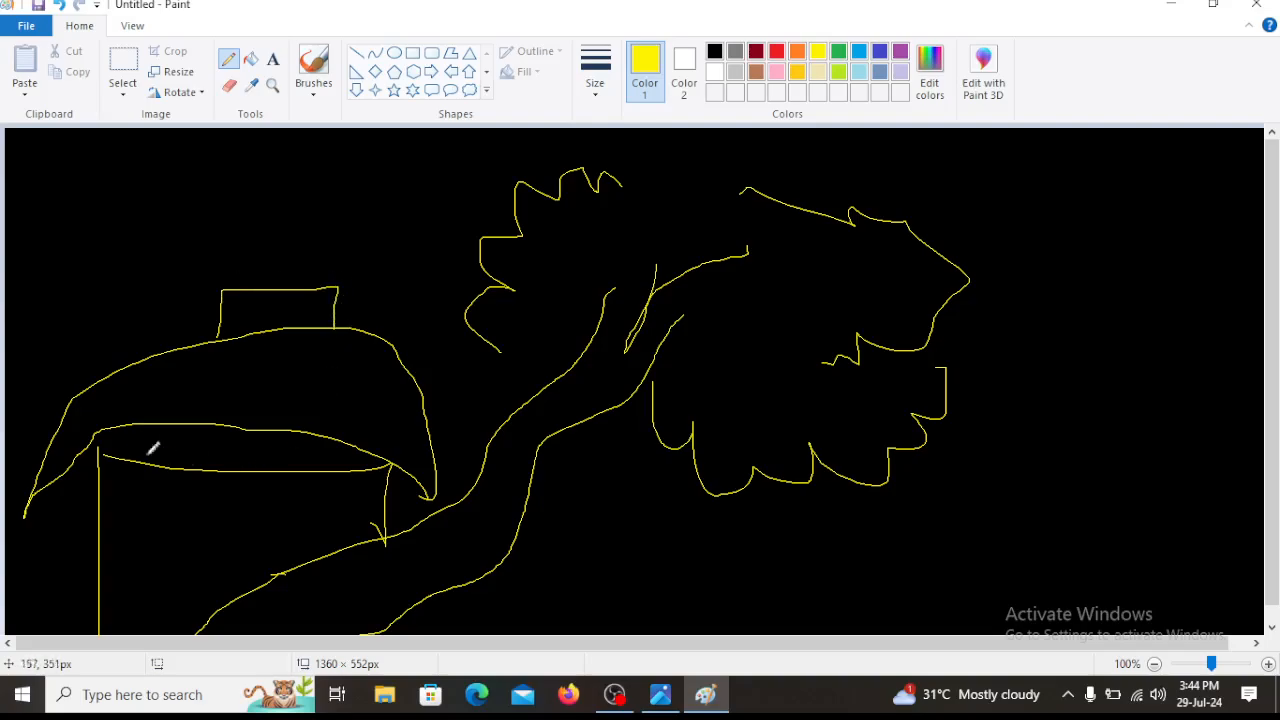
- Extend the tree's upper foliage outline, add short leaf strokes inside it, and sketch four V-shaped birds in the sky beside the tree
{"action": "mouse_move", "coordinate": [662, 248]}
{"action": "left_mouse_down"}
{"action": "mouse_move", "coordinate": [670, 201]}
{"action": "mouse_move", "coordinate": [709, 169]}
{"action": "mouse_move", "coordinate": [770, 185]}
{"action": "left_mouse_up"}
{"action": "mouse_move", "coordinate": [1082, 214]}
{"action": "left_mouse_down"}
{"action": "mouse_move", "coordinate": [1113, 200]}
{"action": "mouse_move", "coordinate": [1164, 237]}
{"action": "mouse_move", "coordinate": [1183, 225]}
{"action": "mouse_move", "coordinate": [1147, 177]}
{"action": "left_mouse_up"}
{"action": "left_click_drag", "start_coordinate": [1075, 243], "coordinate": [1133, 258]}
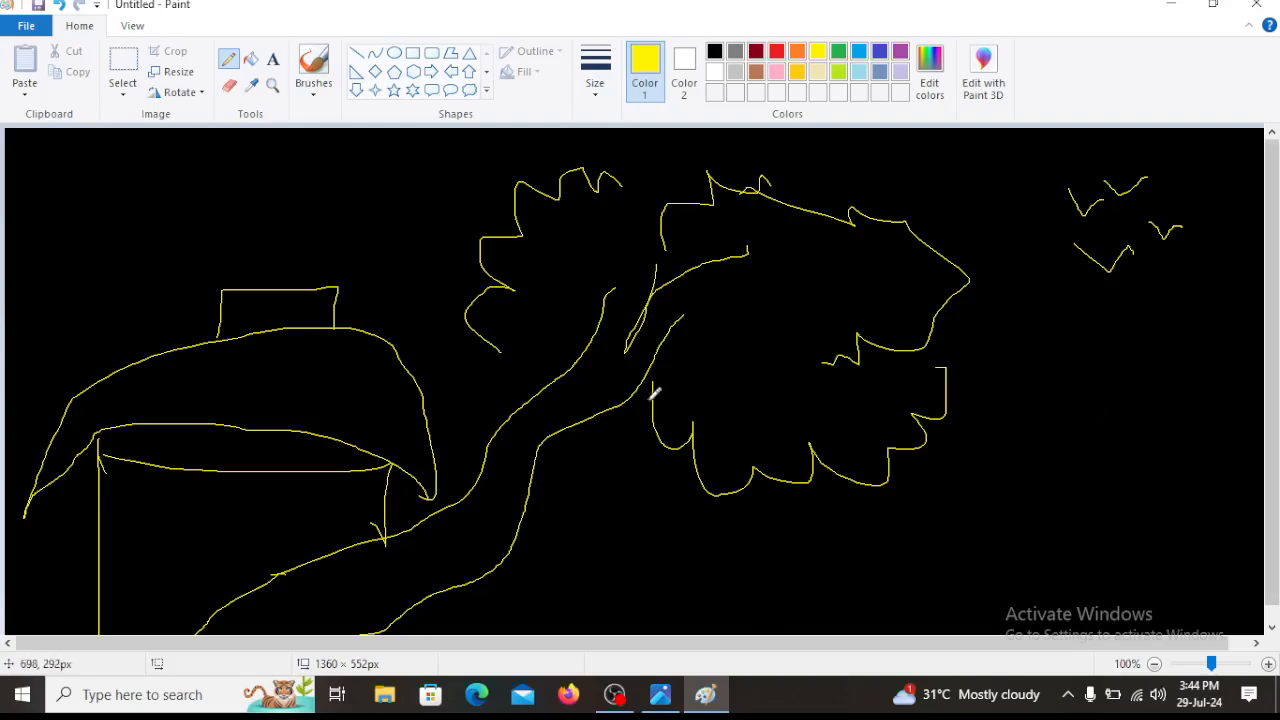
{"action": "left_click_drag", "start_coordinate": [740, 335], "coordinate": [777, 348]}
{"action": "left_click_drag", "start_coordinate": [840, 262], "coordinate": [906, 251]}
{"action": "left_click_drag", "start_coordinate": [885, 291], "coordinate": [923, 277]}
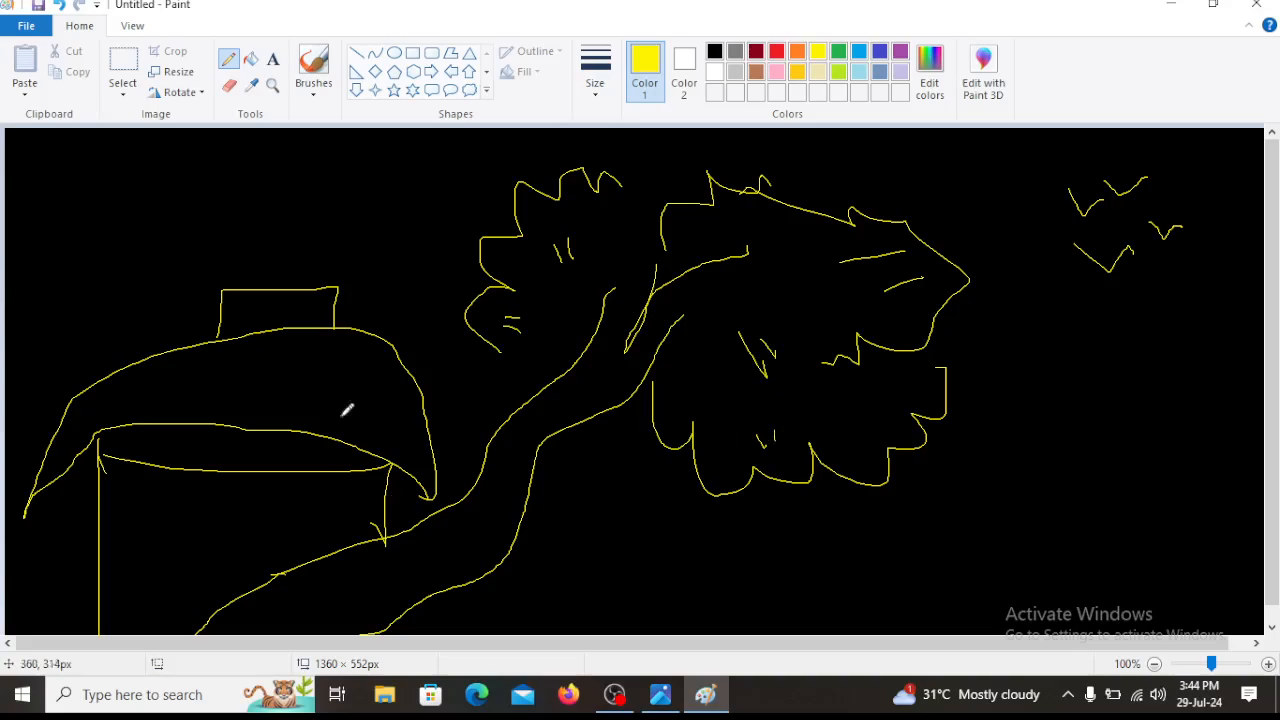
- Draw a white oval moon of about 72 × 77 px in the sky above the hut and fill it with white
{"action": "left_click", "coordinate": [394, 53]}
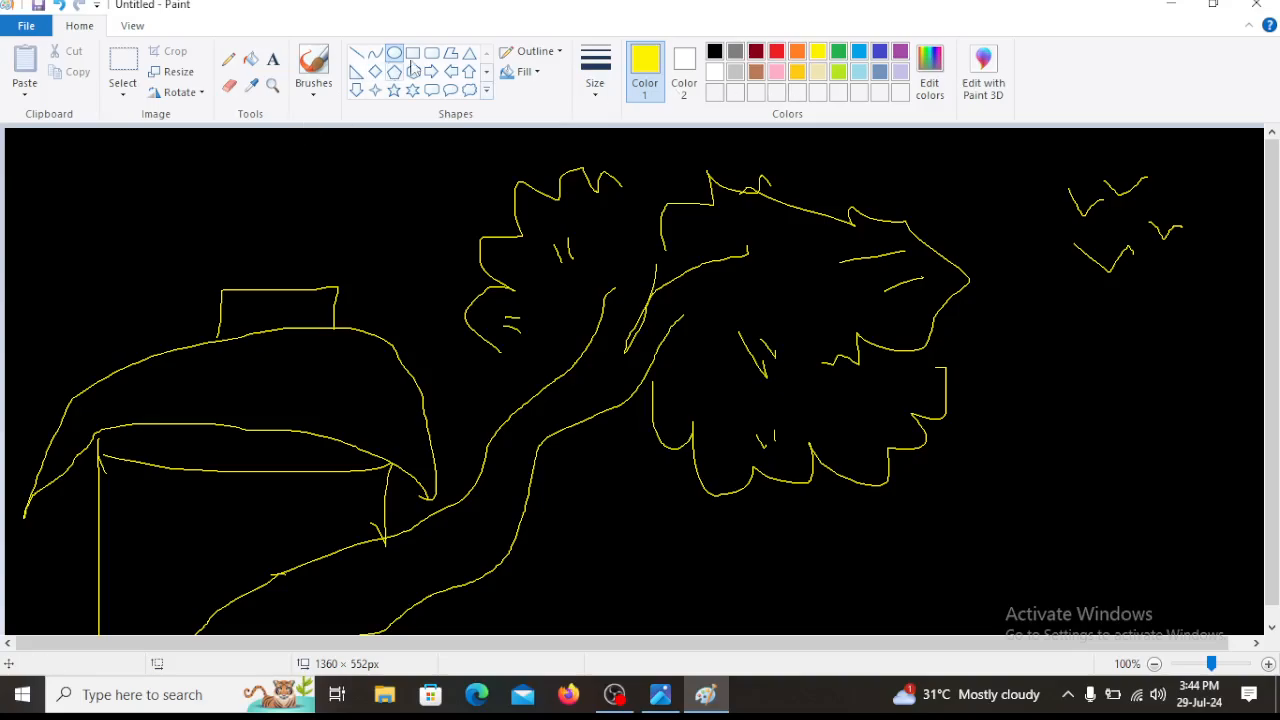
{"action": "left_click", "coordinate": [715, 73]}
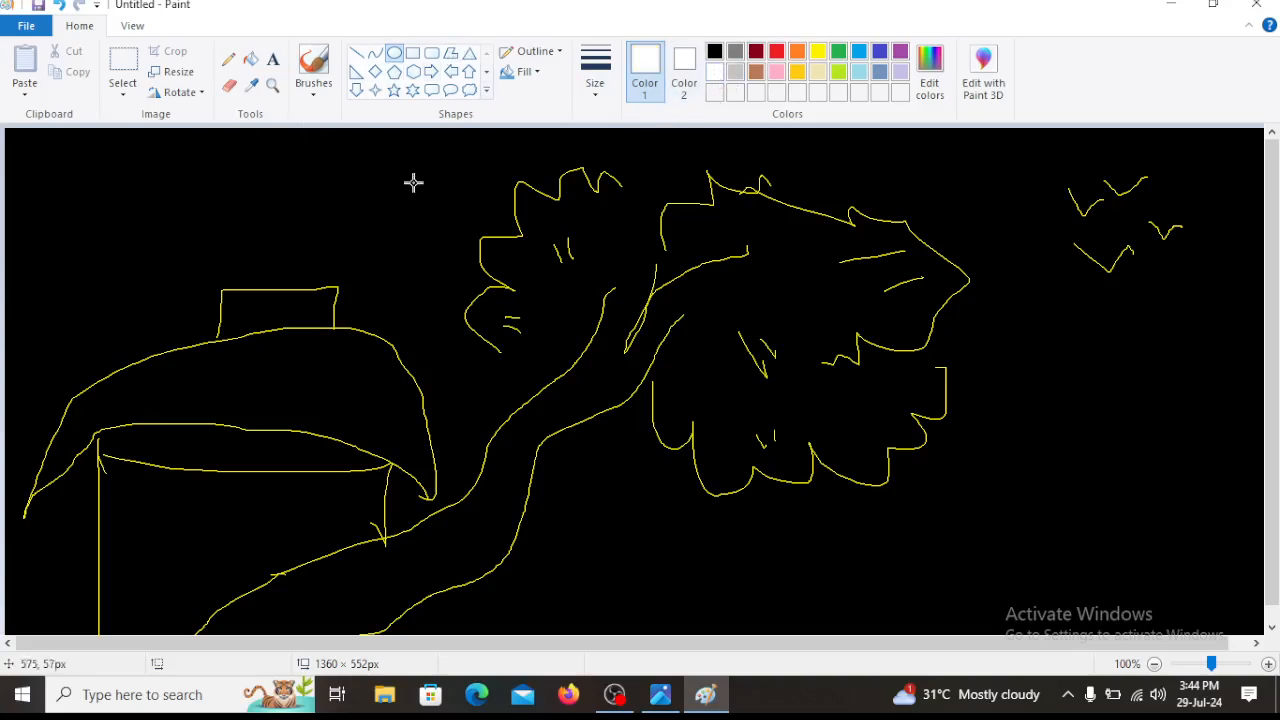
{"action": "left_click_drag", "start_coordinate": [98, 150], "coordinate": [169, 226]}
{"action": "left_click", "coordinate": [250, 58]}
{"action": "left_click", "coordinate": [141, 177]}
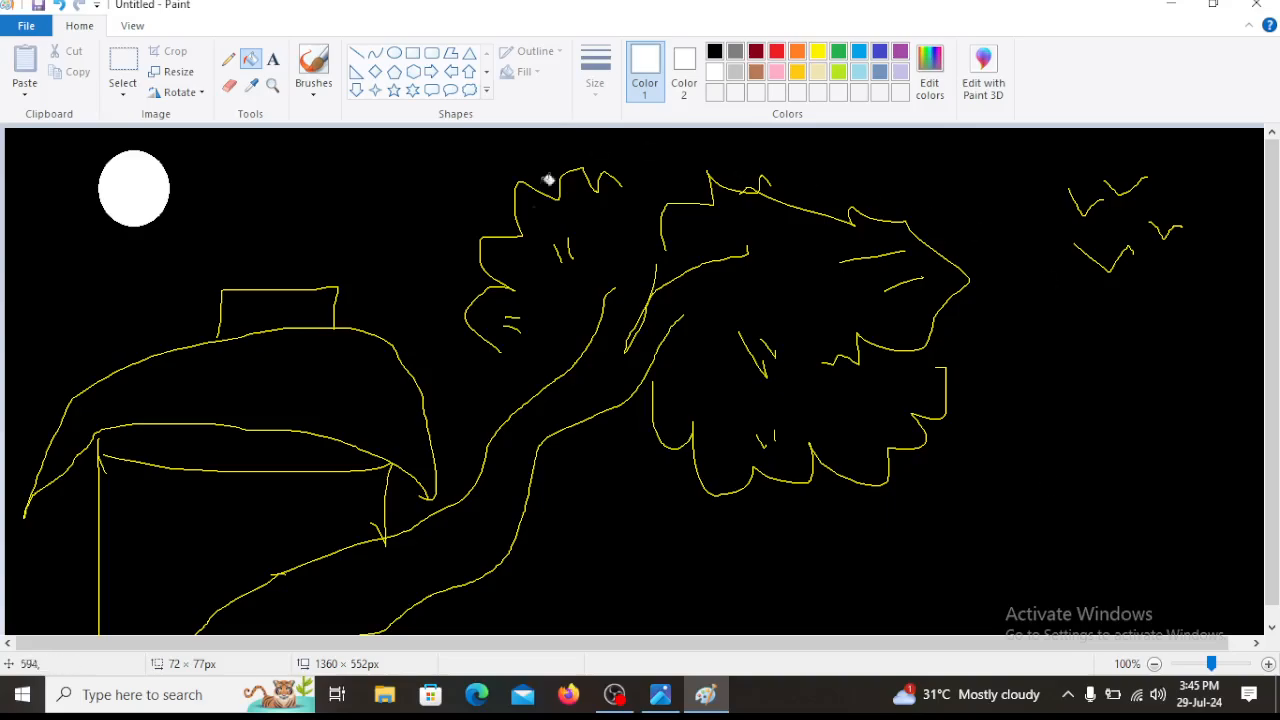
- Move the abhirampur image to an open area higher on the desktop and return to the Paint drawing
{"action": "left_click", "coordinate": [36, 26]}
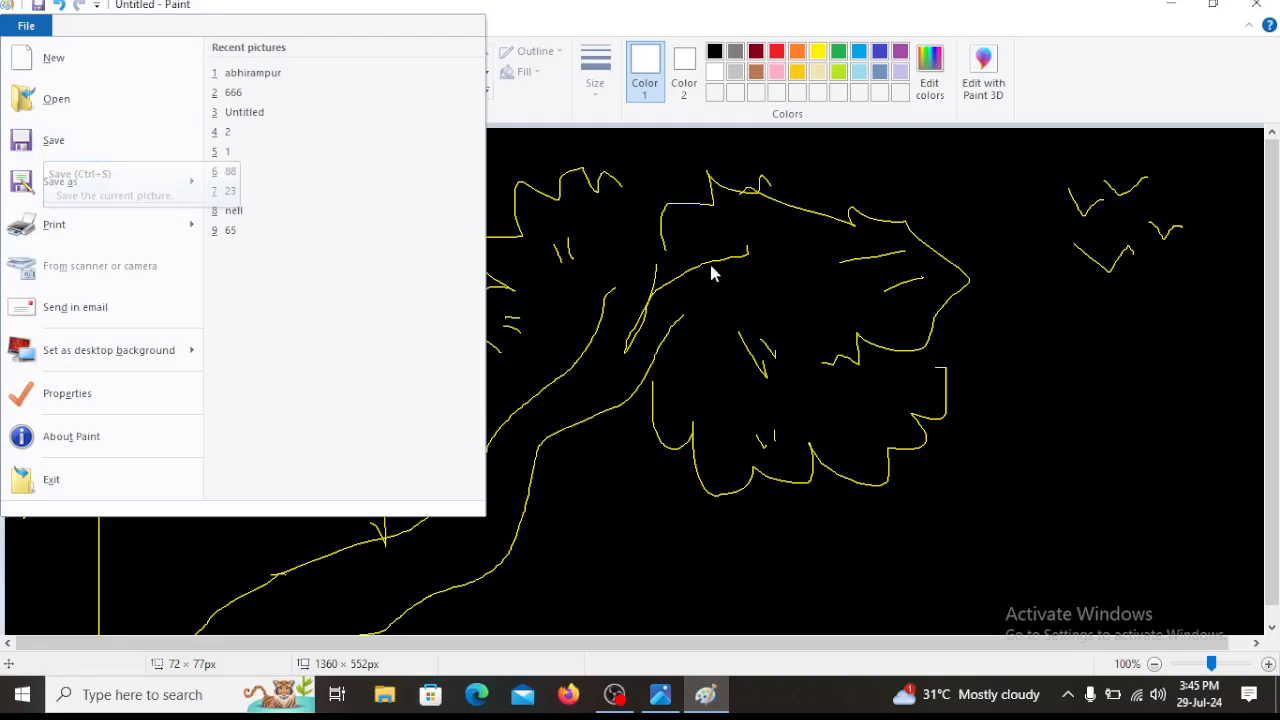
{"action": "mouse_move", "coordinate": [100, 197]}
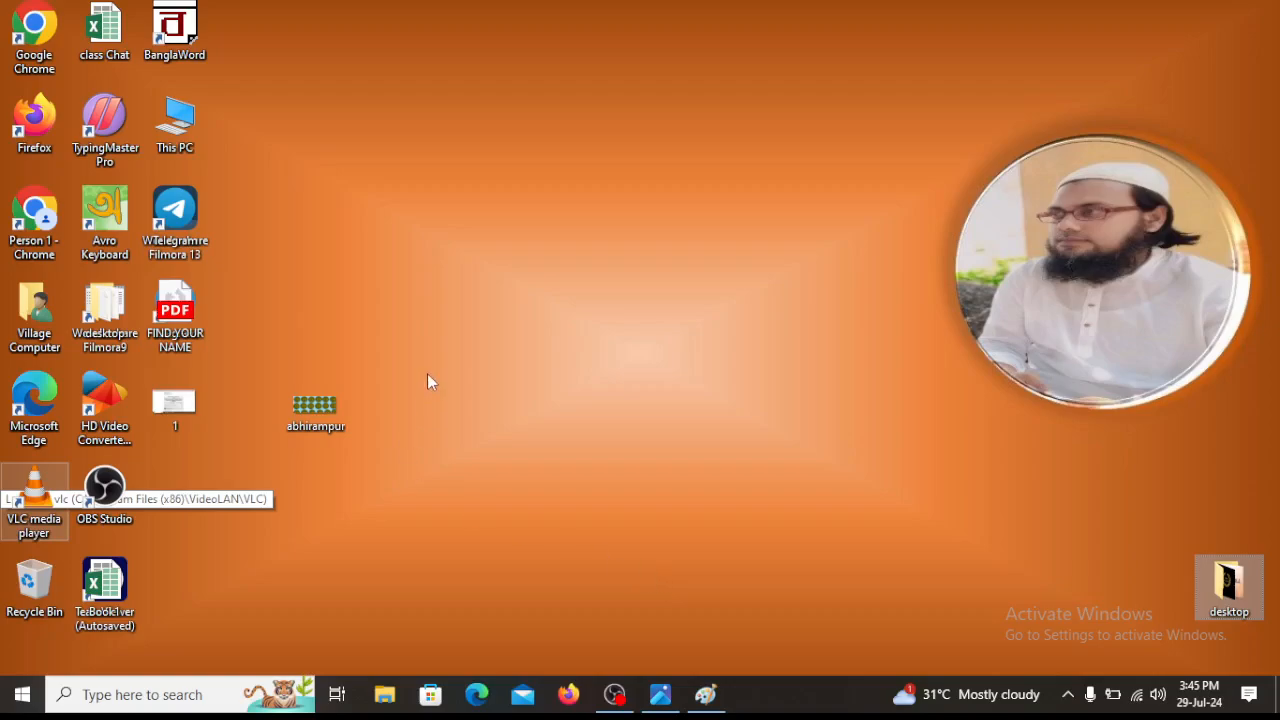
{"action": "left_click_drag", "start_coordinate": [314, 405], "coordinate": [526, 222]}
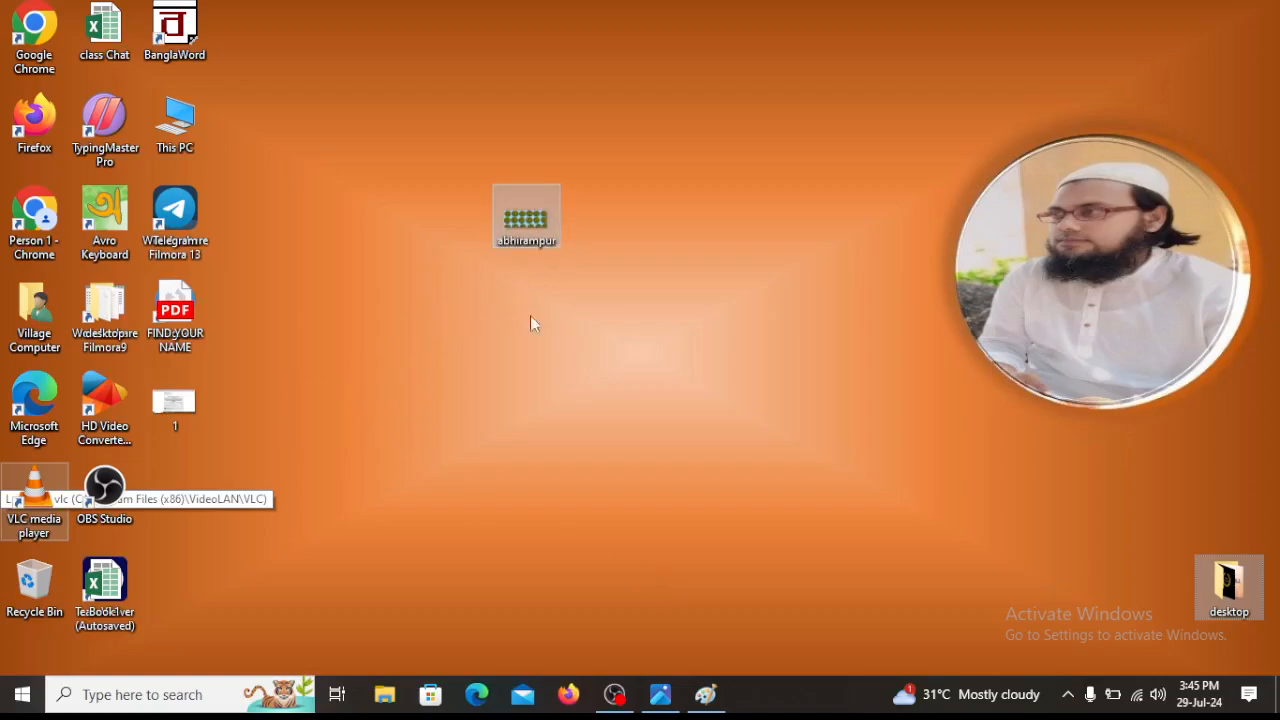
{"action": "left_click", "coordinate": [706, 694]}
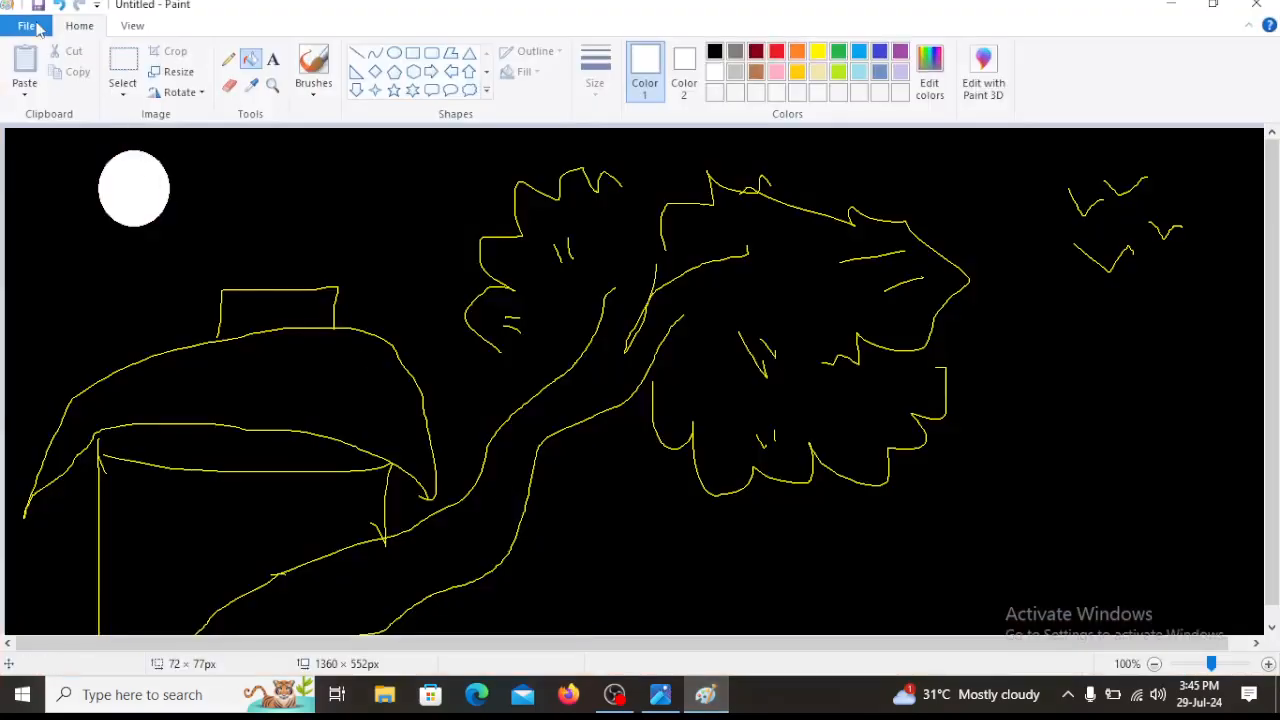
- Save the drawing to the Desktop as a PNG file named polo
{"action": "left_click", "coordinate": [28, 26]}
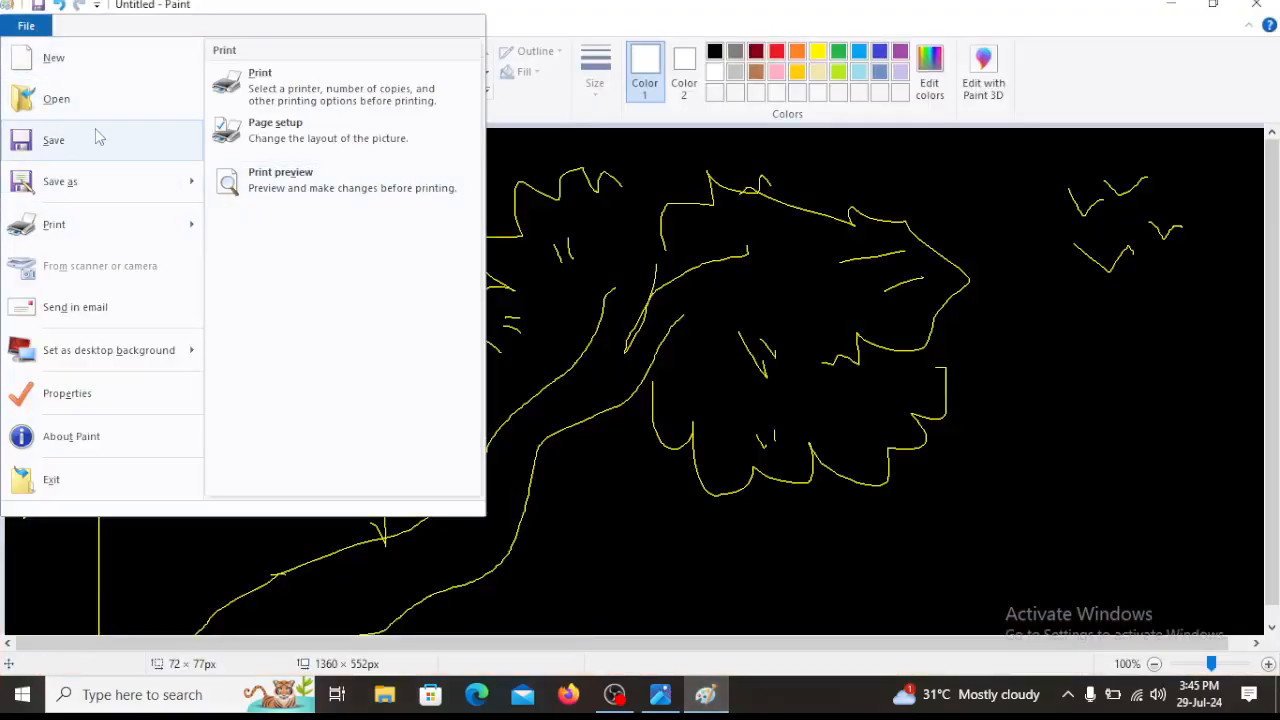
{"action": "mouse_move", "coordinate": [70, 192]}
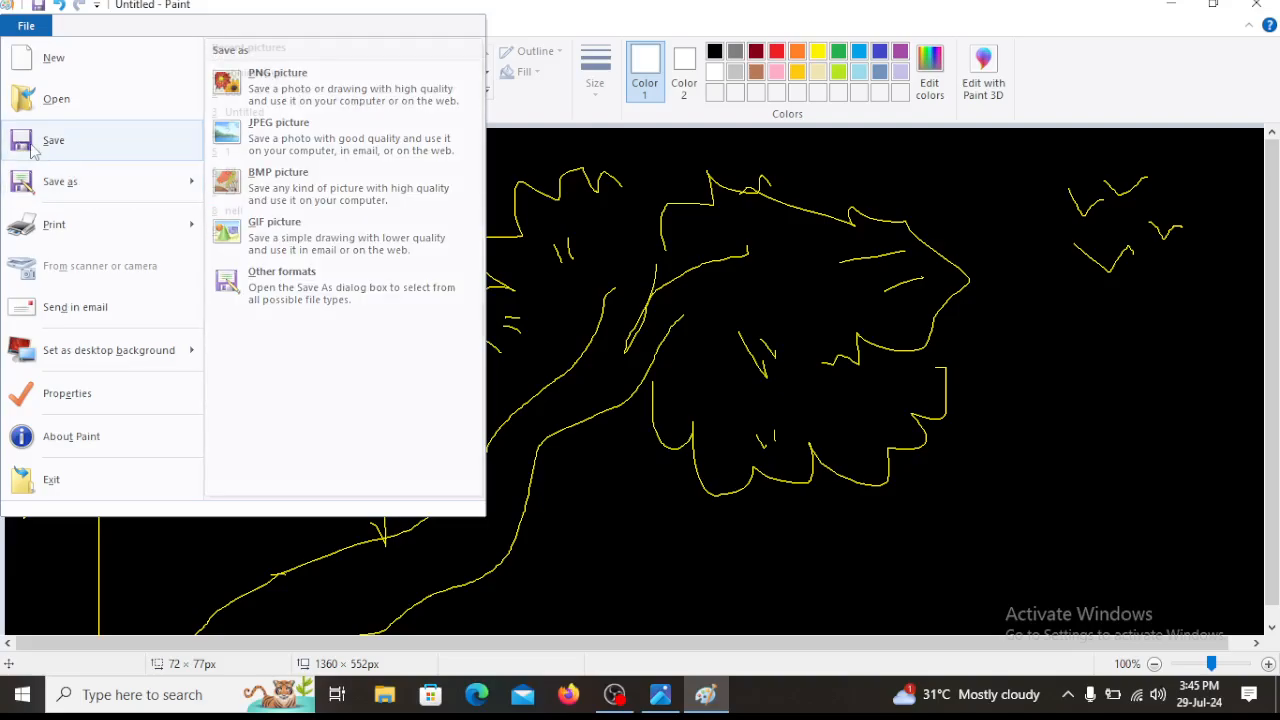
{"action": "left_click", "coordinate": [133, 150]}
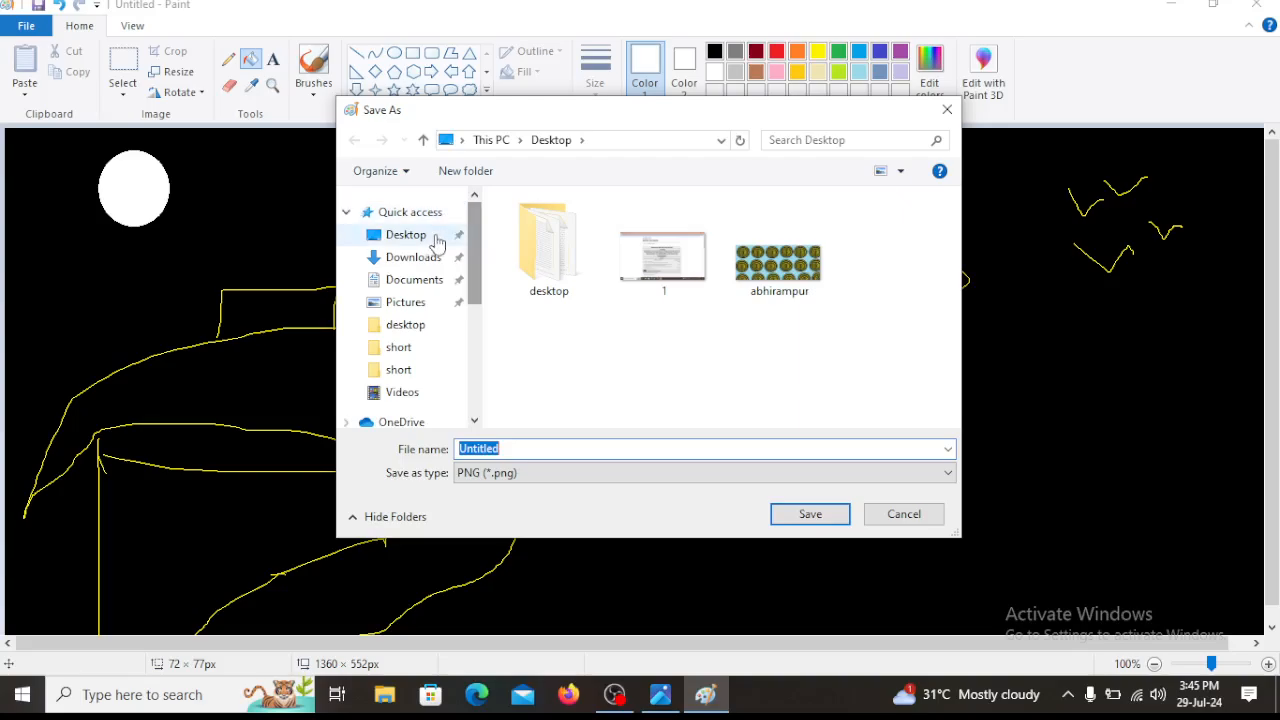
{"action": "type", "text": "1"}
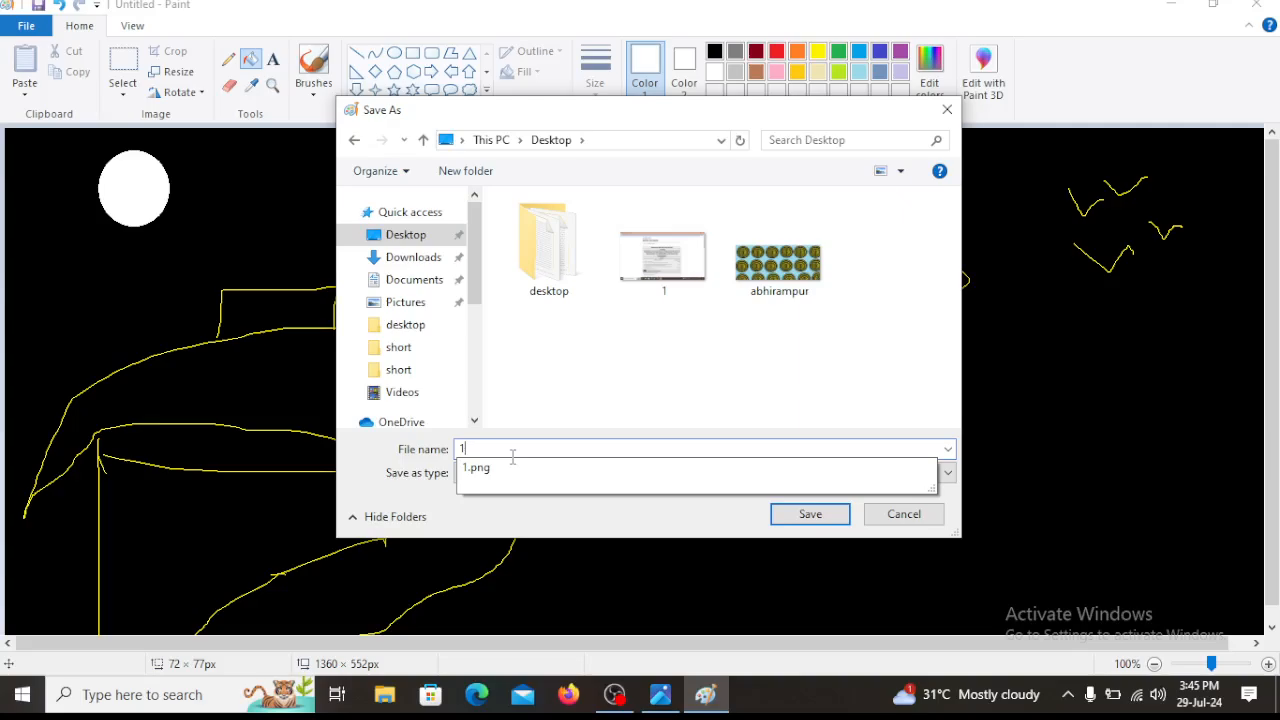
{"action": "key", "text": "BackSpace"}
{"action": "type", "text": "pol"}
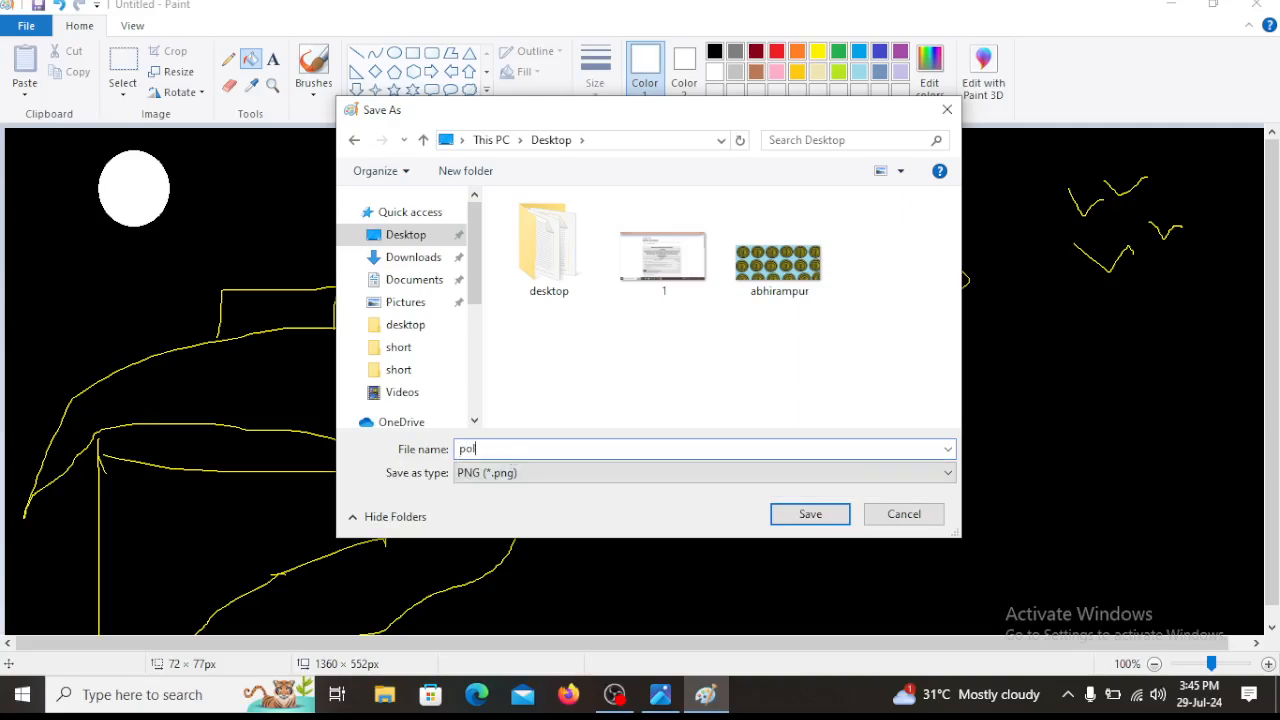
{"action": "type", "text": "o"}
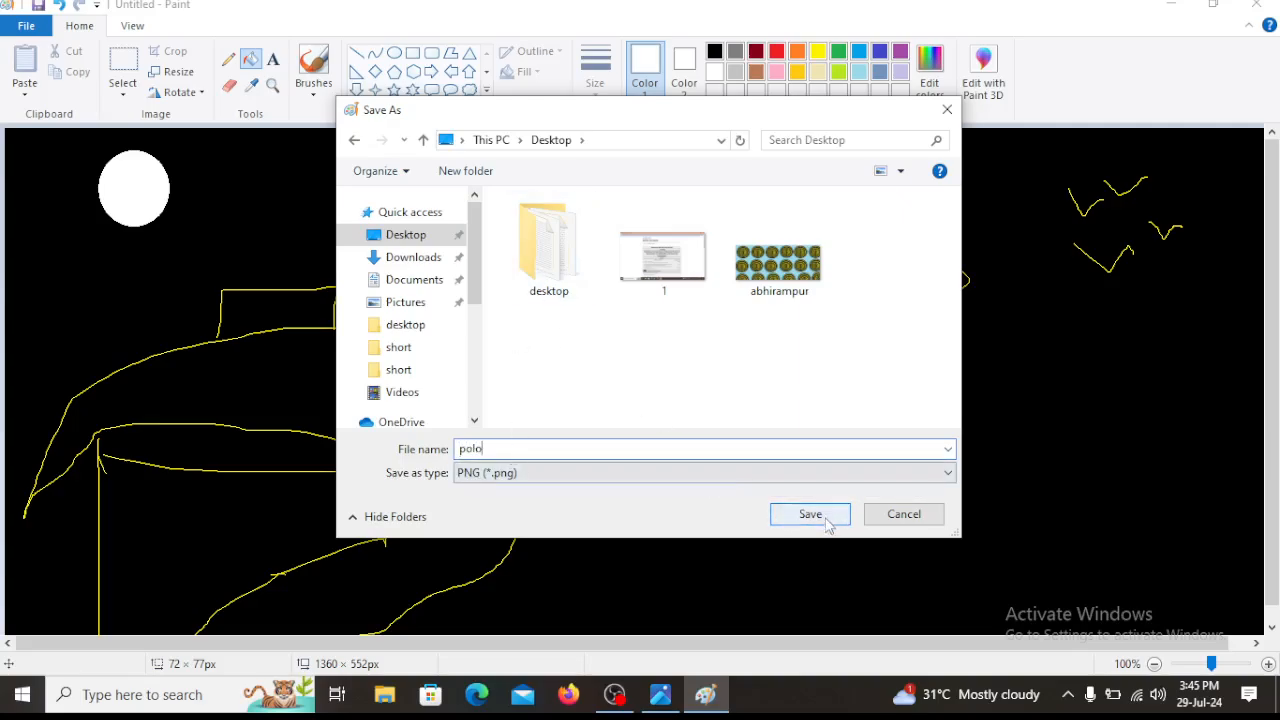
{"action": "left_click", "coordinate": [818, 515]}
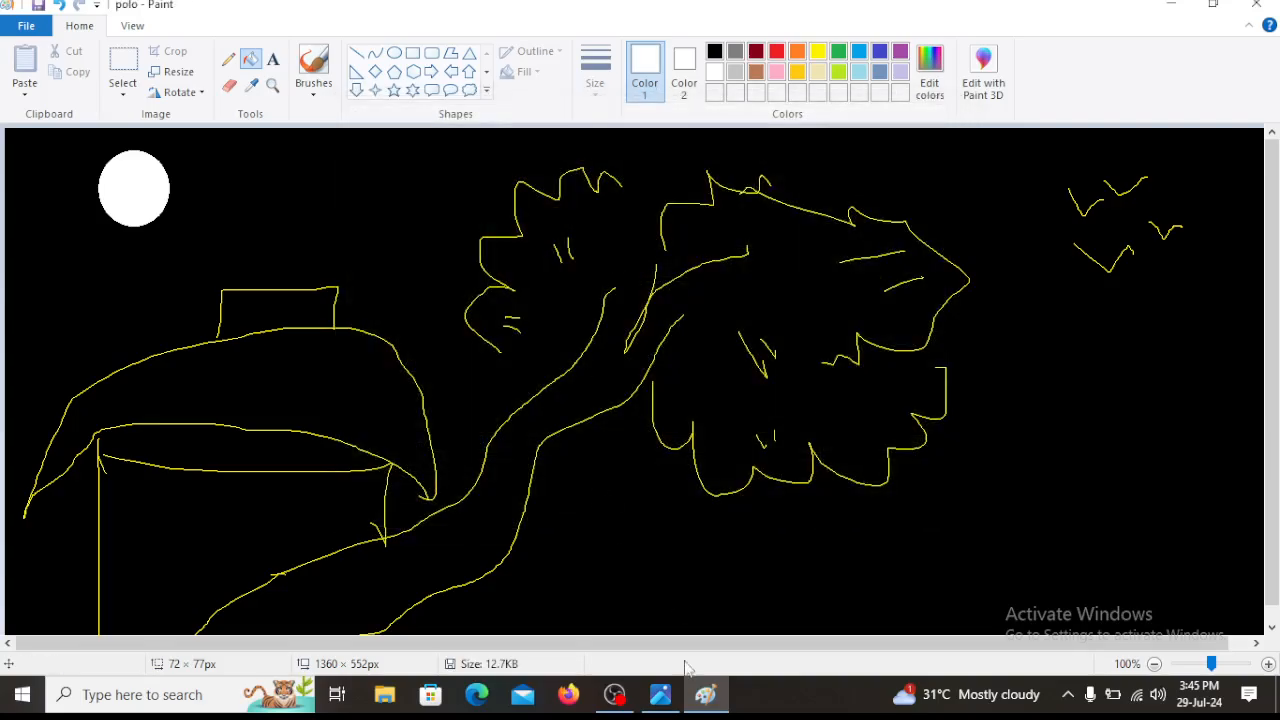
- Place the polo image beside the abhirampur image on the desktop and return to the Paint drawing
{"action": "left_click", "coordinate": [705, 694]}
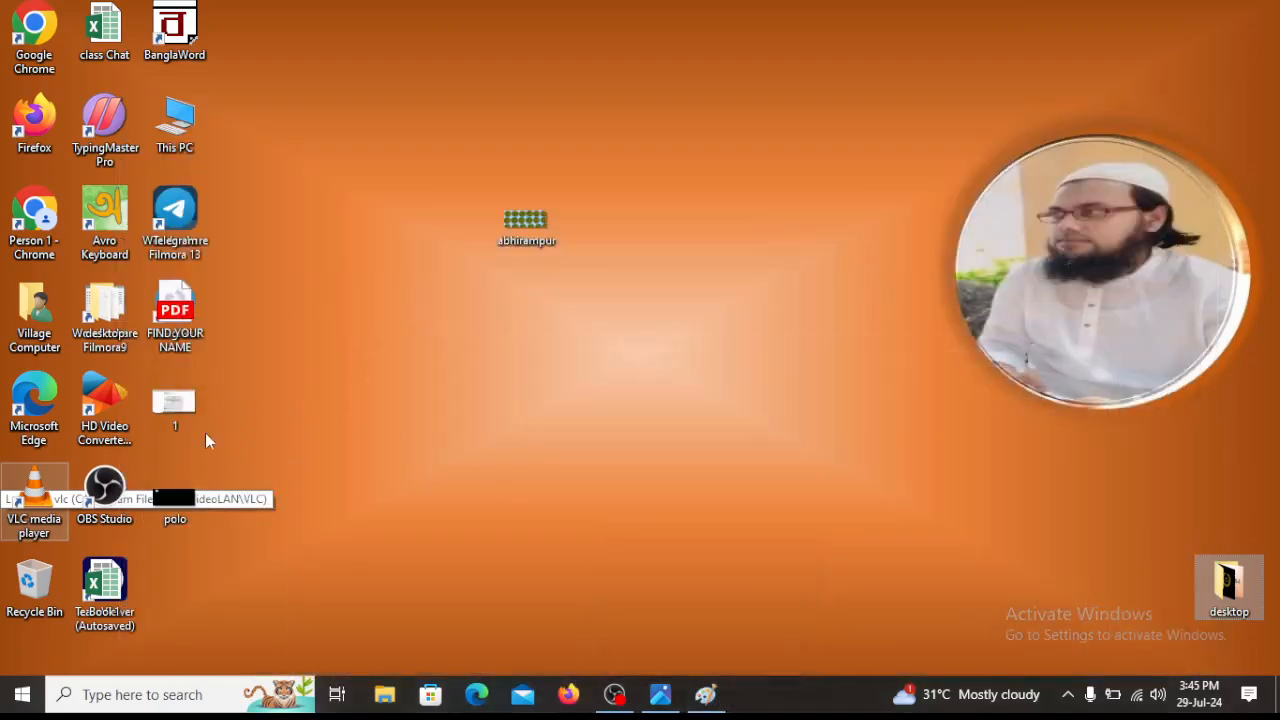
{"action": "mouse_move", "coordinate": [175, 497]}
{"action": "left_mouse_down"}
{"action": "mouse_move", "coordinate": [634, 366]}
{"action": "mouse_move", "coordinate": [597, 322]}
{"action": "mouse_move", "coordinate": [625, 237]}
{"action": "left_mouse_up"}
{"action": "left_click", "coordinate": [707, 694]}
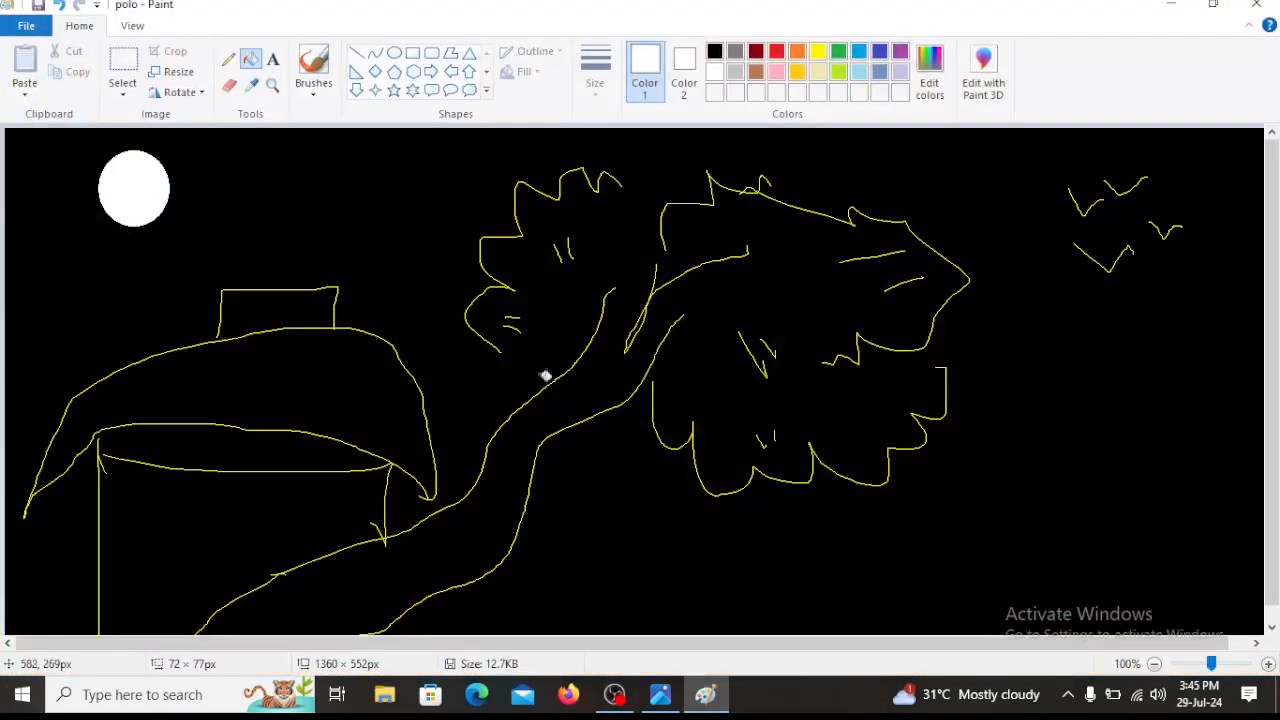
- Save the polo drawing again, and save a copy of it to the Desktop as a PNG named polo 2
{"action": "left_click", "coordinate": [28, 30]}
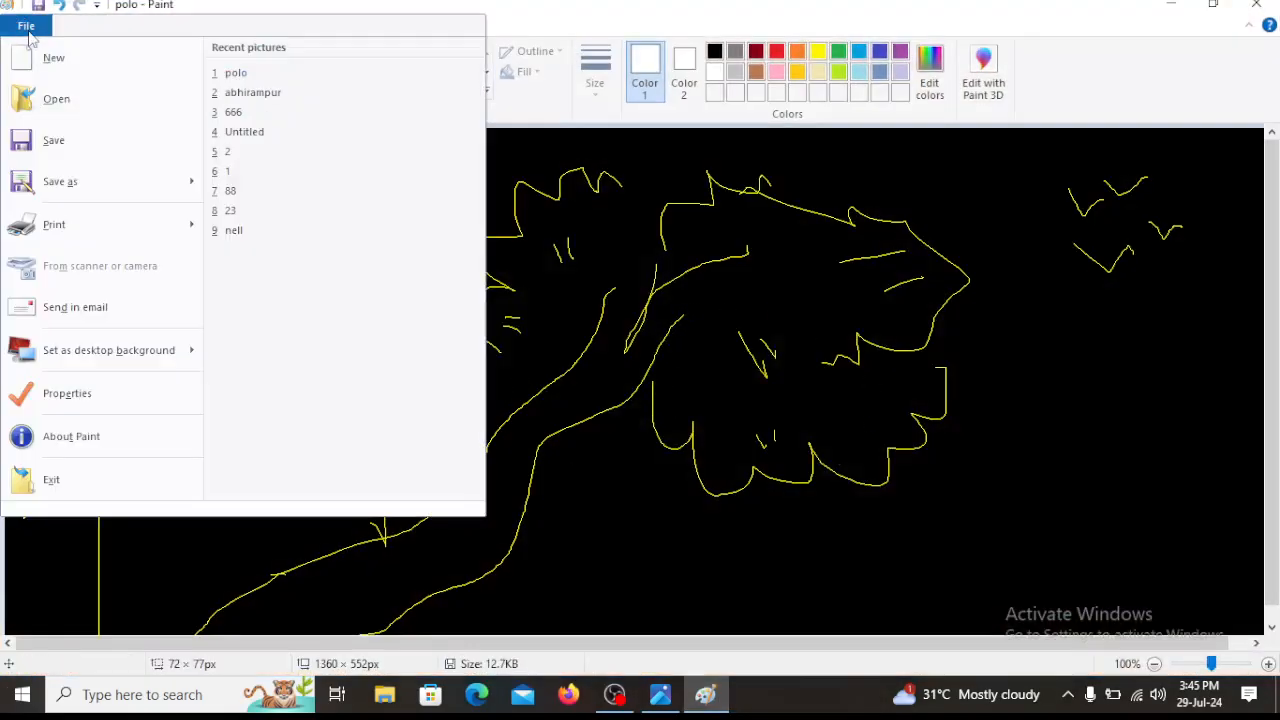
{"action": "left_click", "coordinate": [52, 139]}
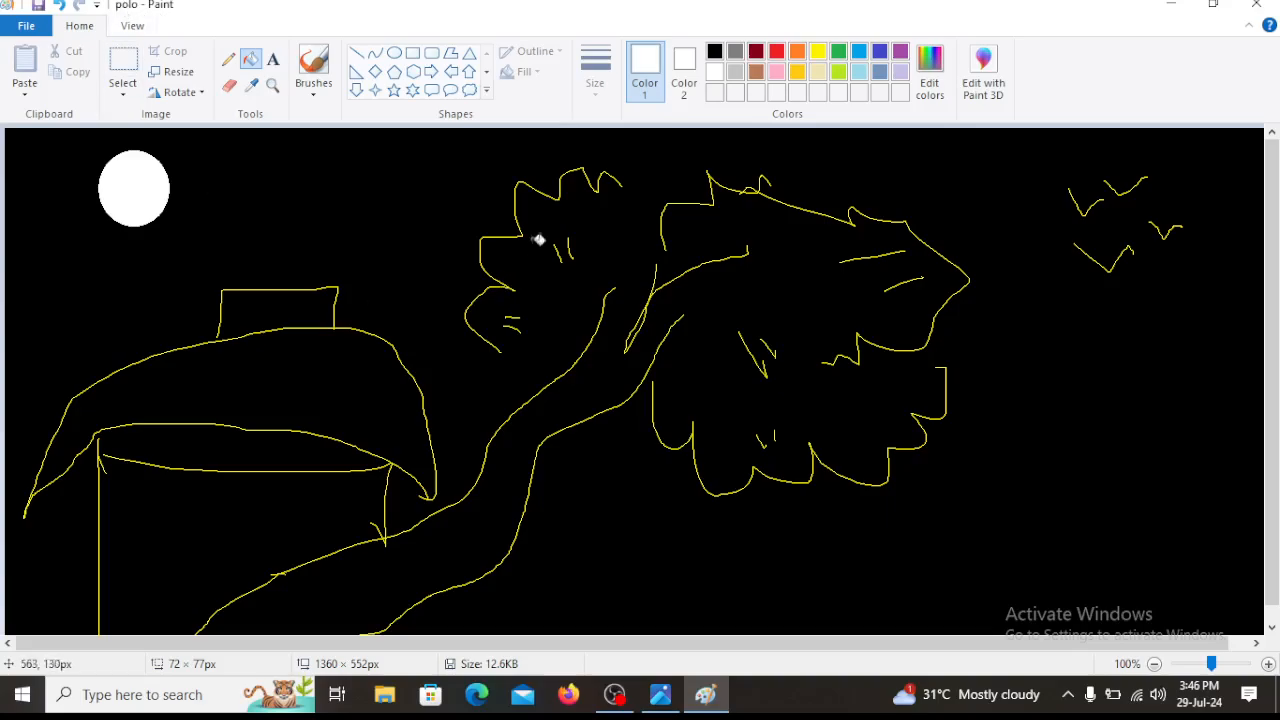
{"action": "left_click", "coordinate": [30, 26]}
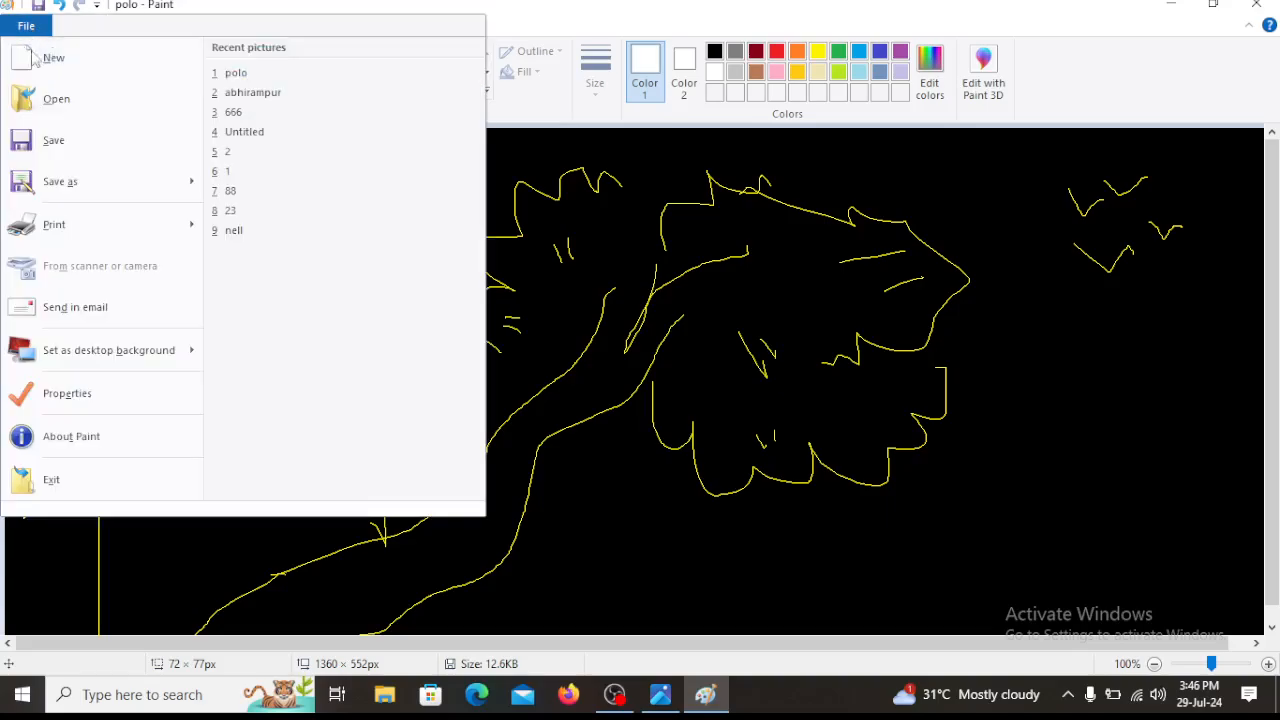
{"action": "left_click", "coordinate": [70, 188]}
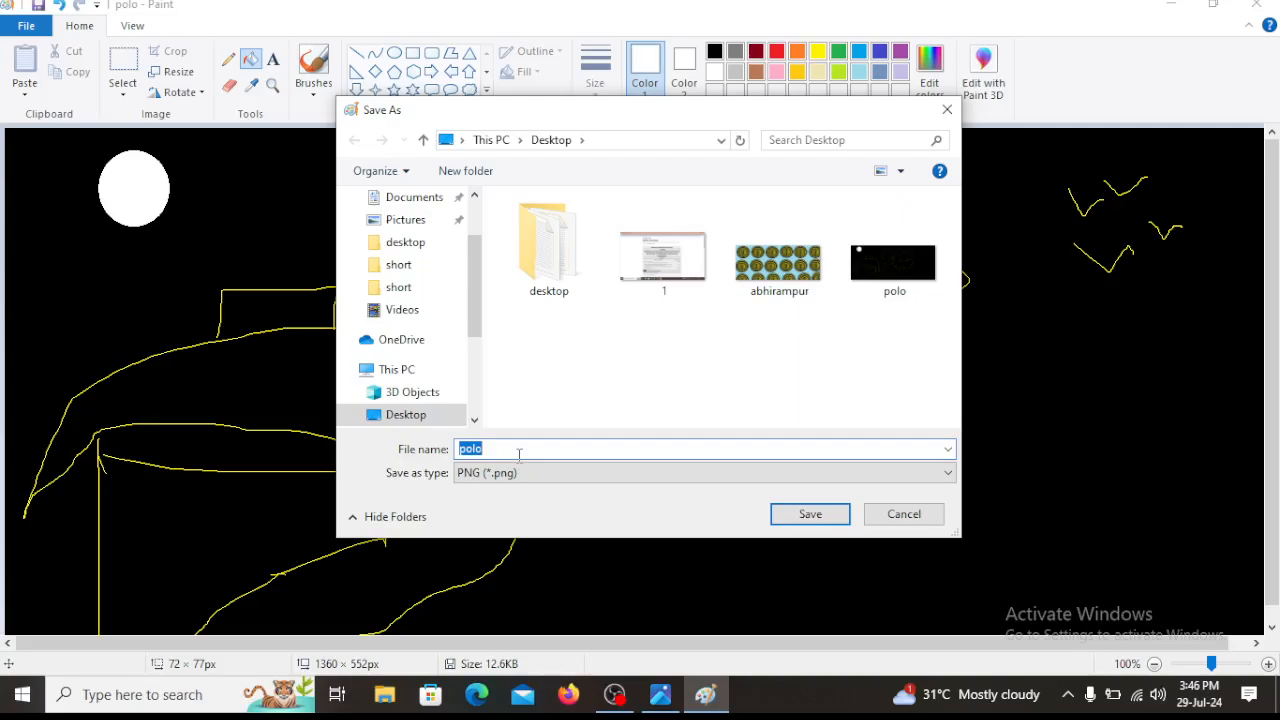
{"action": "type", "text": "polo"}
{"action": "left_click_drag", "start_coordinate": [474, 294], "coordinate": [472, 246]}
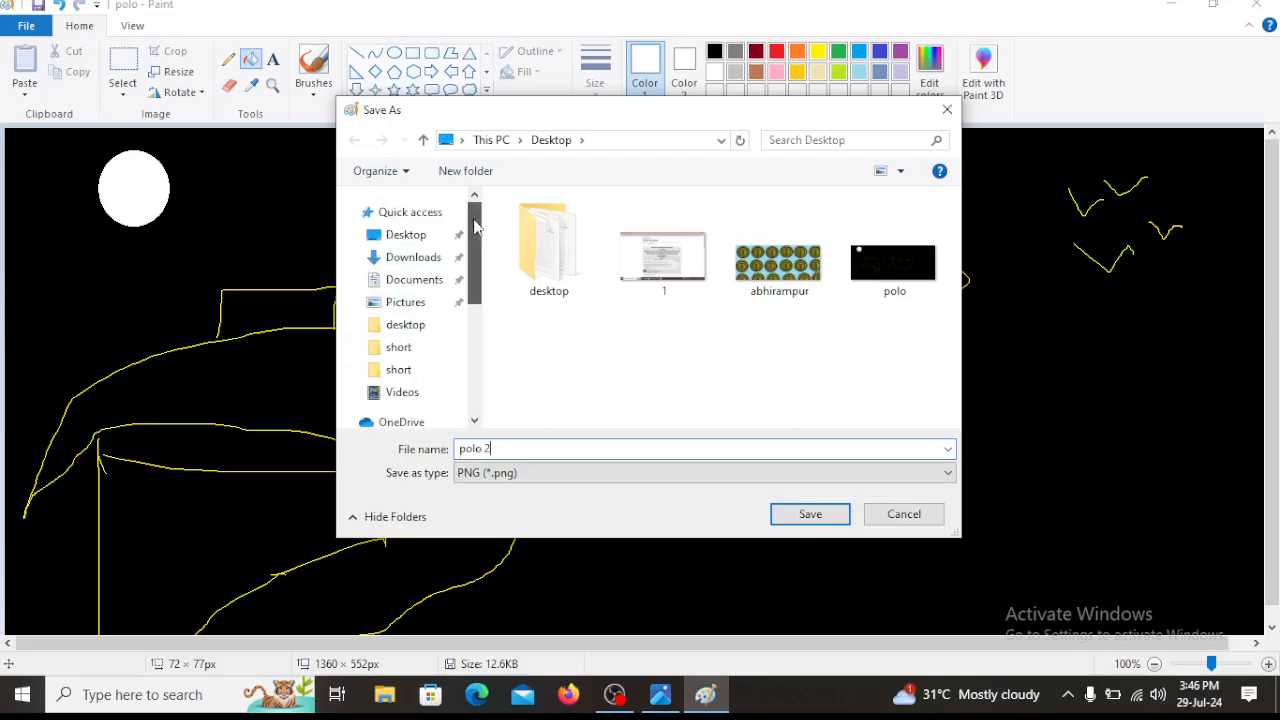
{"action": "left_click", "coordinate": [806, 516]}
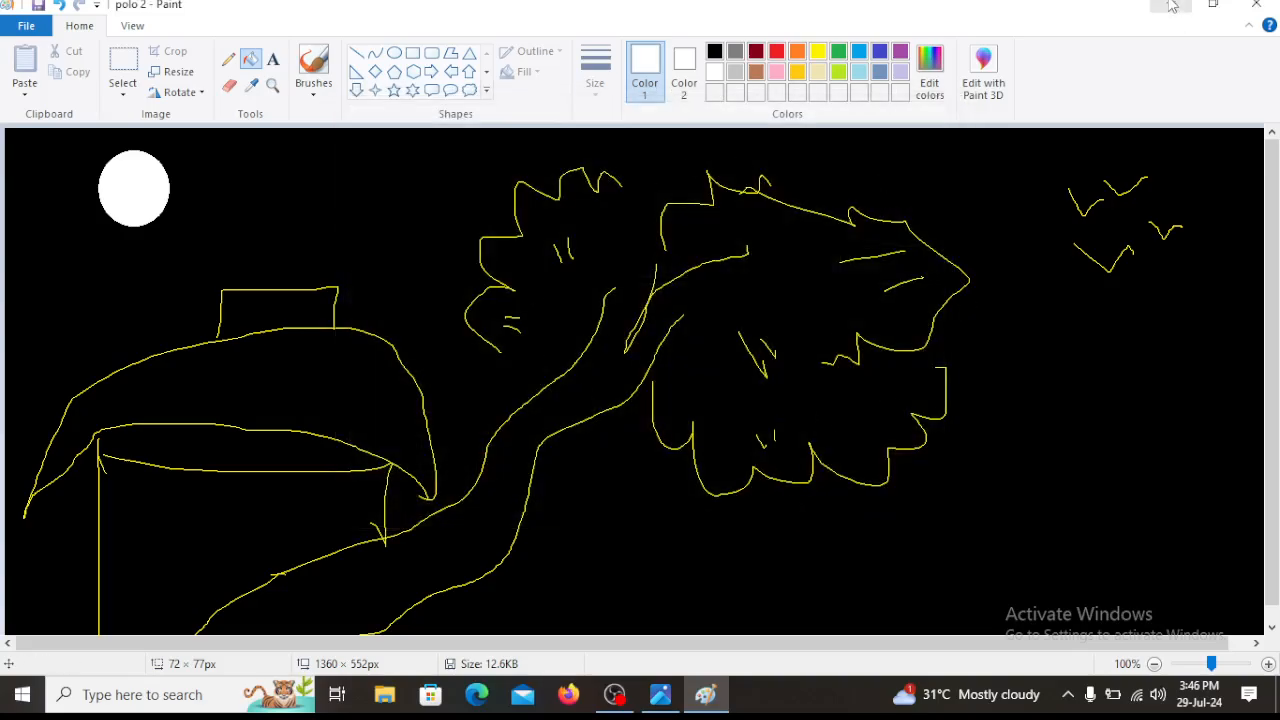
- Move the polo 2 image below the polo image on the desktop and open the polo image for viewing
{"action": "left_click", "coordinate": [1171, 6]}
{"action": "left_click_drag", "start_coordinate": [174, 495], "coordinate": [666, 318]}
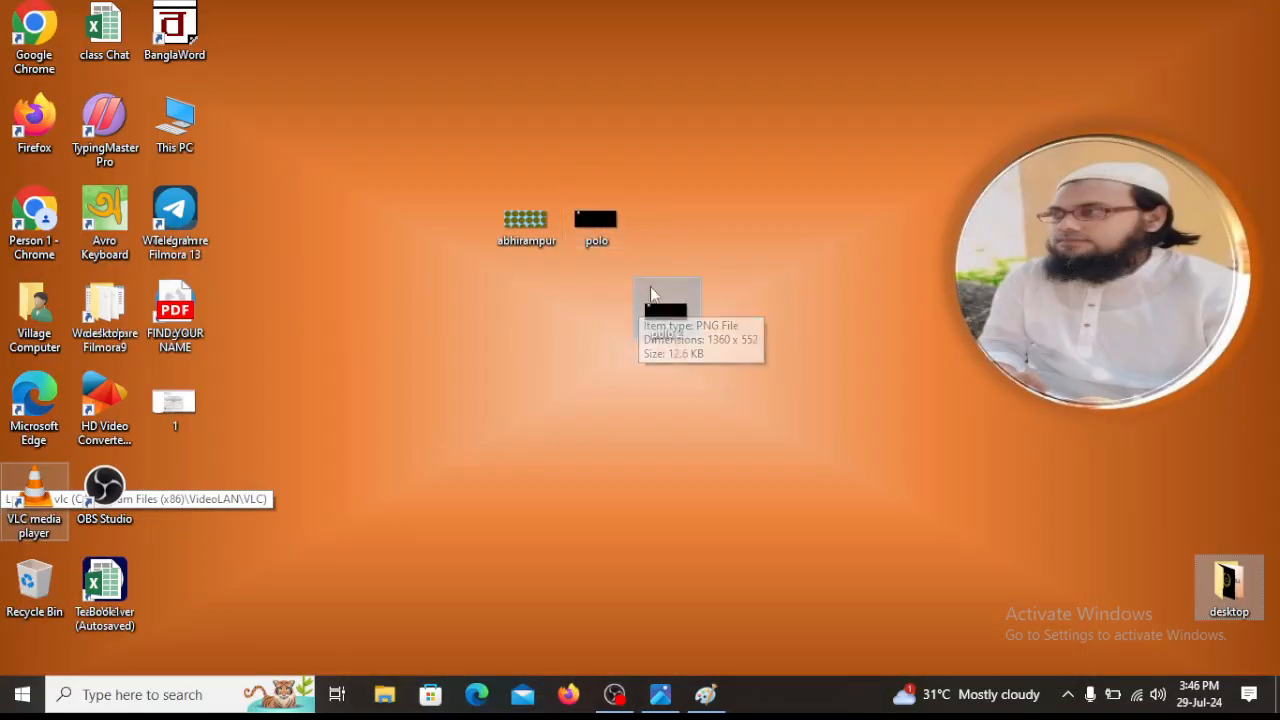
{"action": "double_click", "coordinate": [600, 214]}
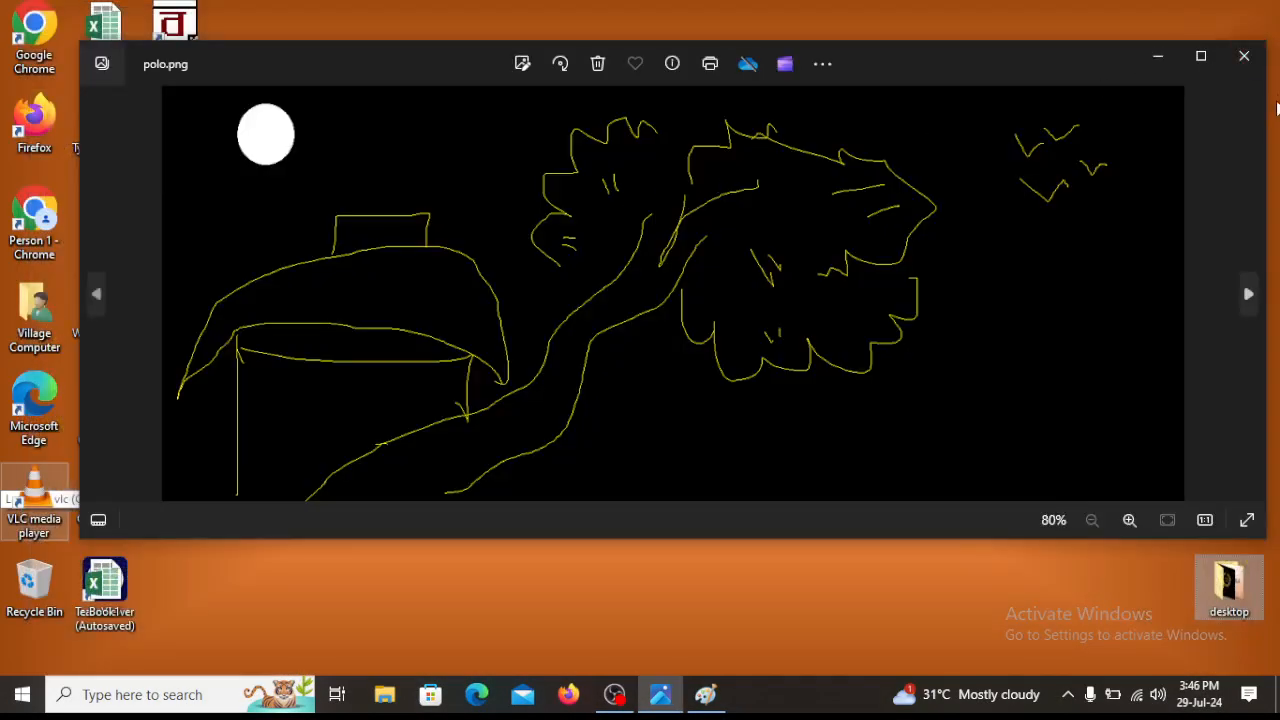
- Close the polo image, open the polo 2 image for viewing, and return to the Paint drawing
{"action": "left_click", "coordinate": [1244, 56]}
{"action": "double_click", "coordinate": [658, 329]}
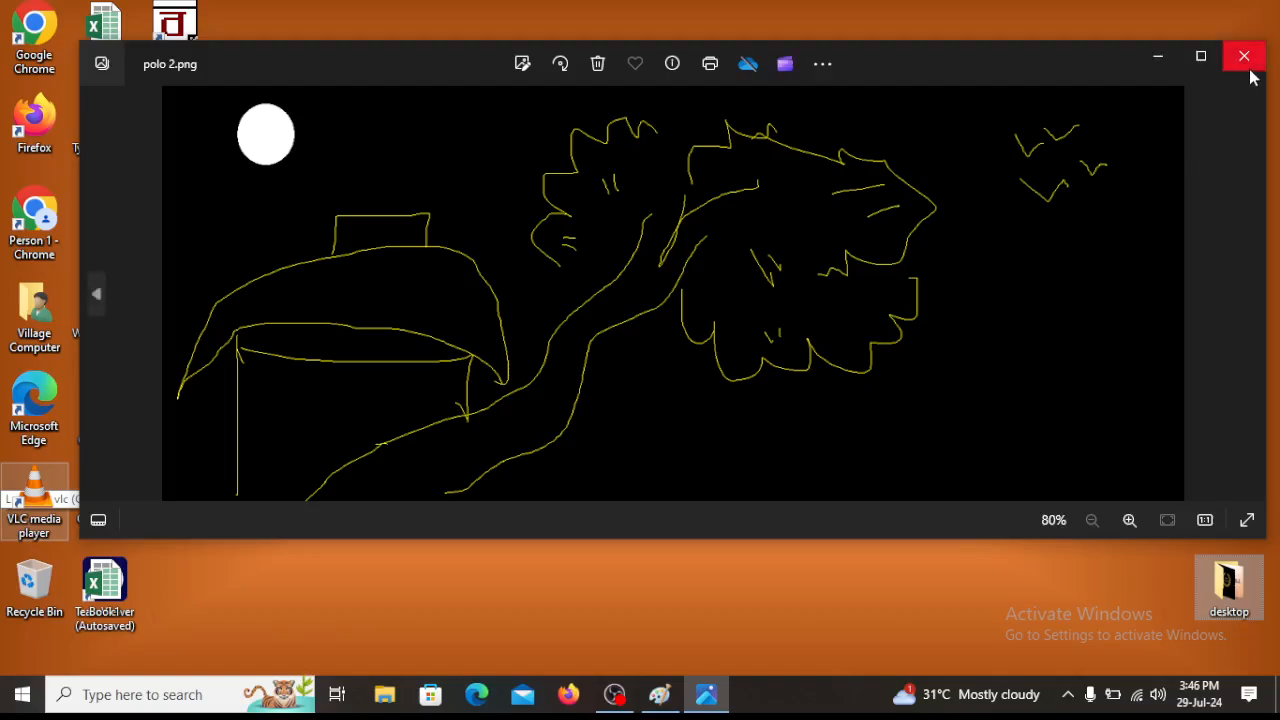
{"action": "left_click", "coordinate": [1246, 60]}
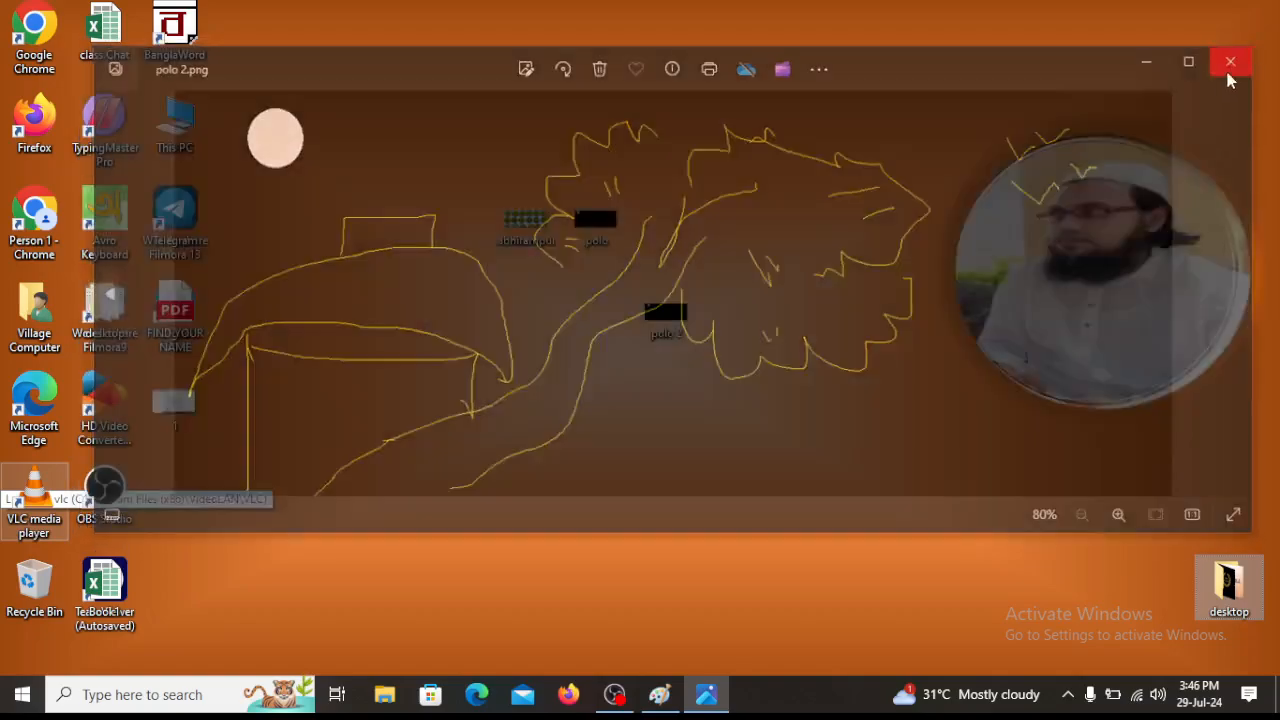
{"action": "left_click", "coordinate": [668, 703]}
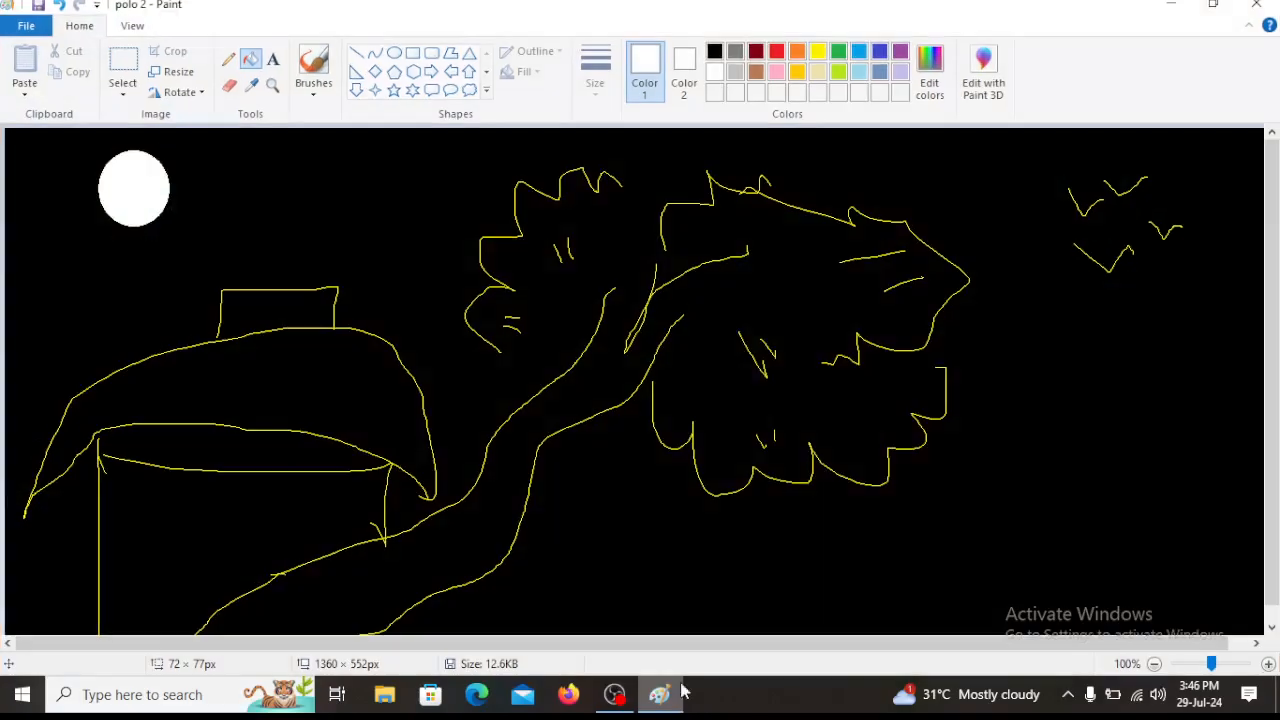
- Show the print preview of the polo 2 drawing and close it again
{"action": "left_click", "coordinate": [26, 28]}
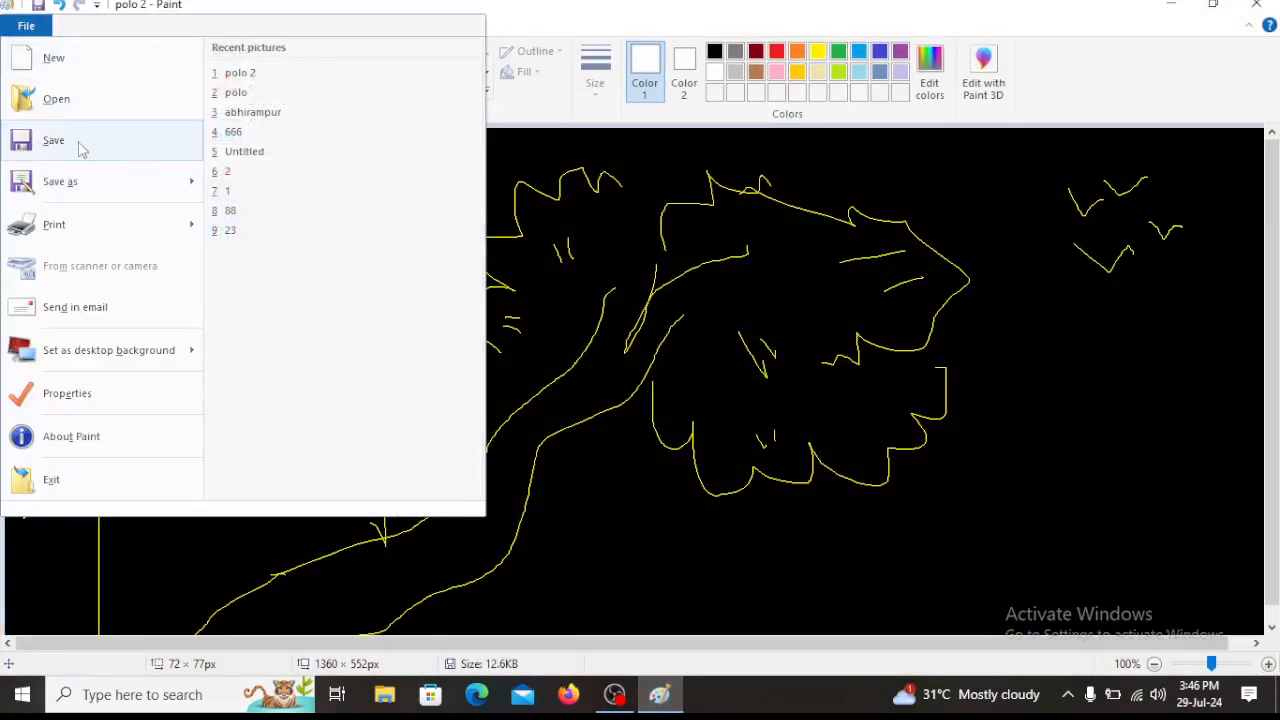
{"action": "mouse_move", "coordinate": [52, 188]}
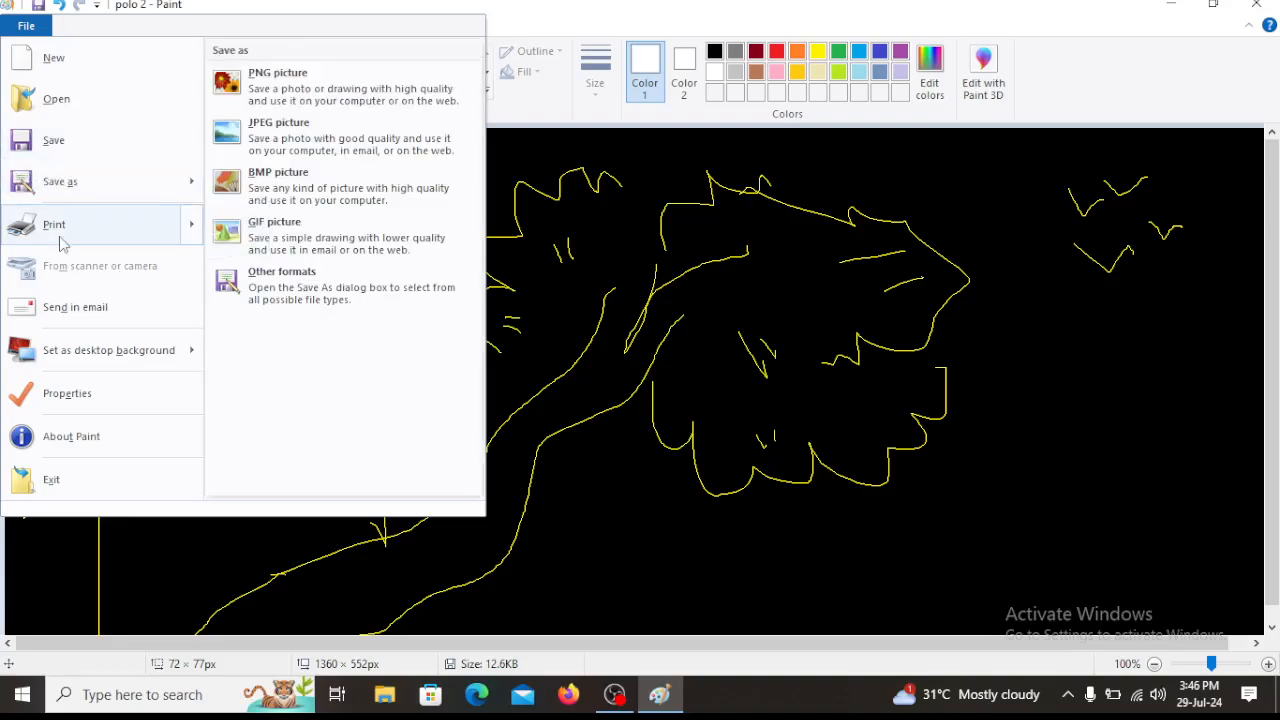
{"action": "mouse_move", "coordinate": [64, 242]}
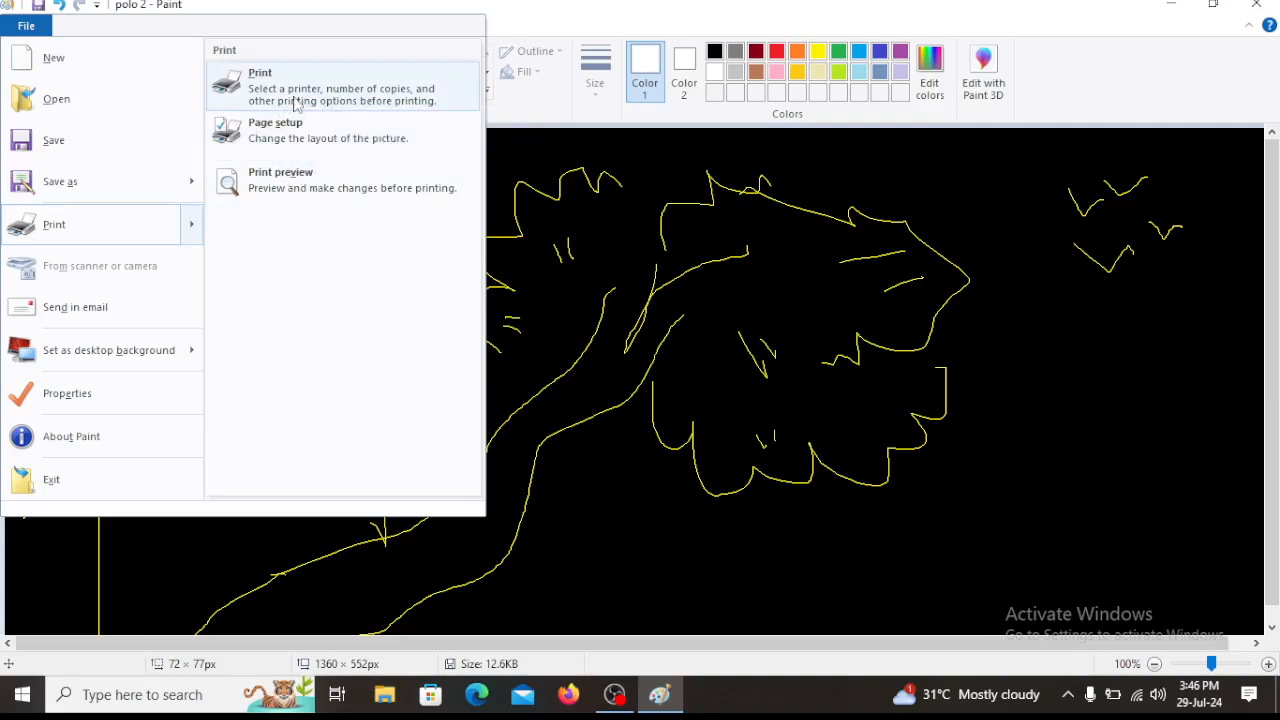
{"action": "left_click", "coordinate": [318, 192]}
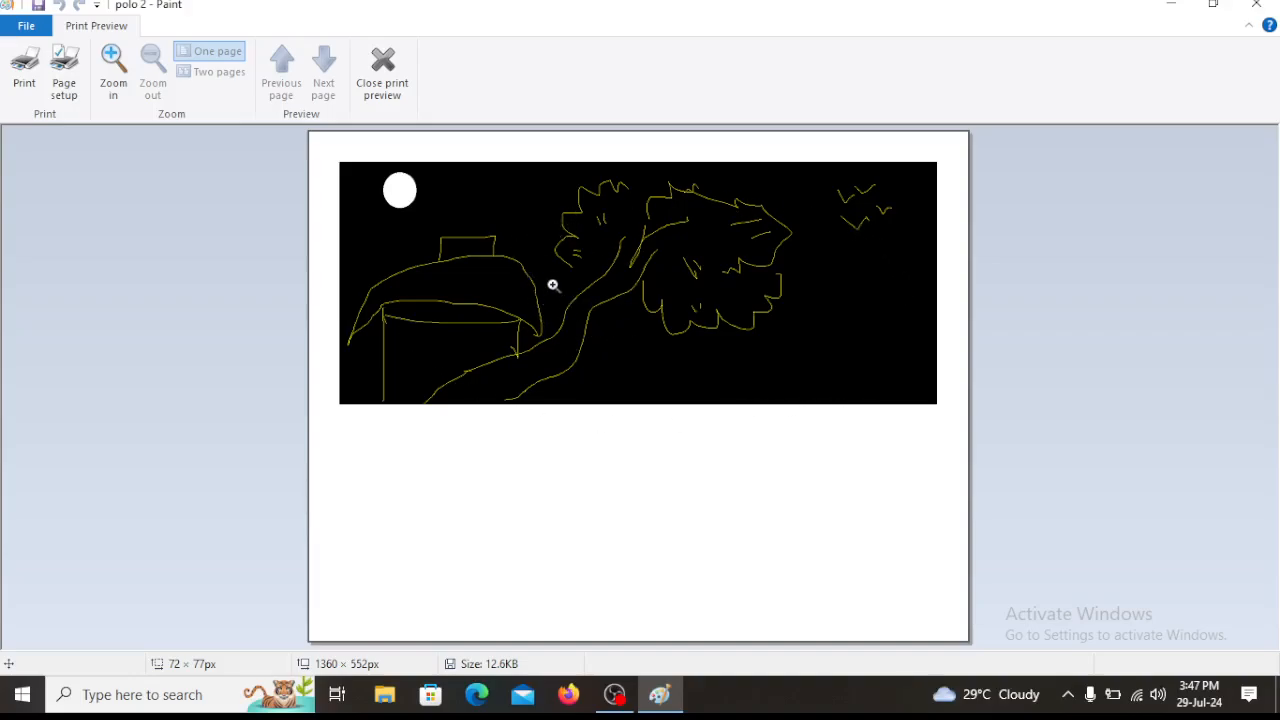
{"action": "left_click", "coordinate": [386, 92]}
- Set the page setup to A4 paper and compare landscape with portrait orientation, ending on portrait
{"action": "left_click", "coordinate": [26, 25]}
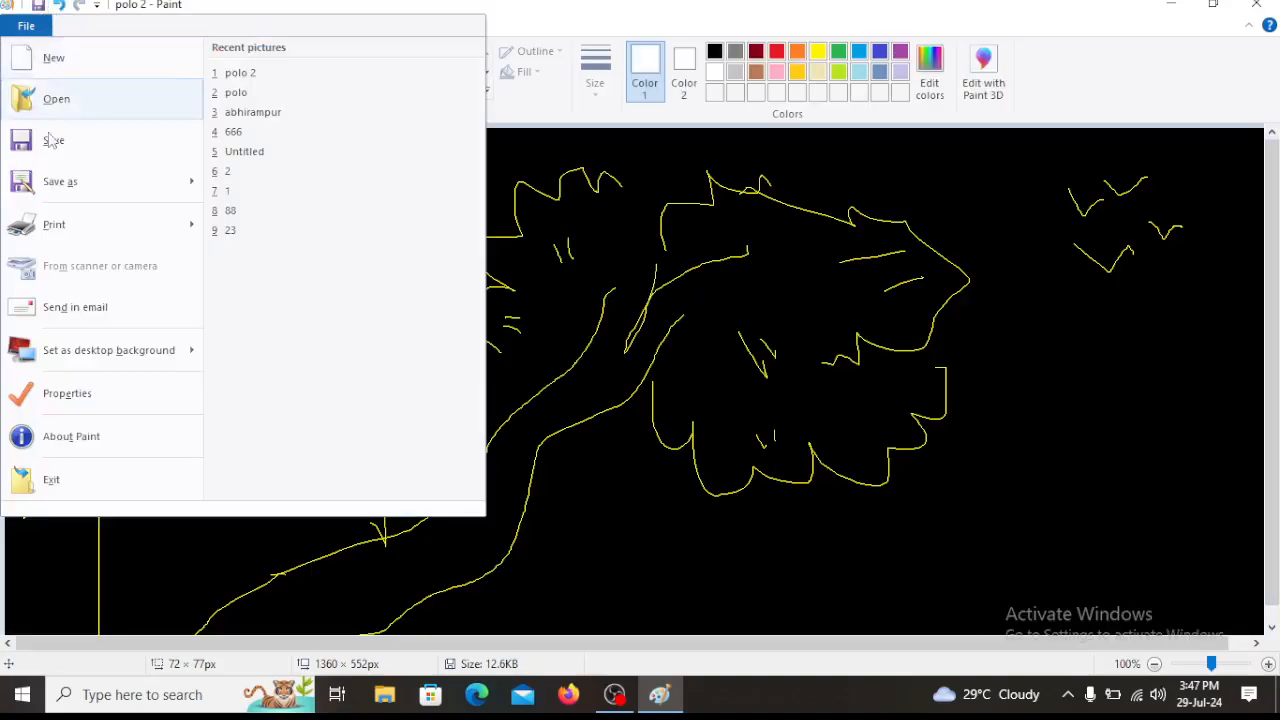
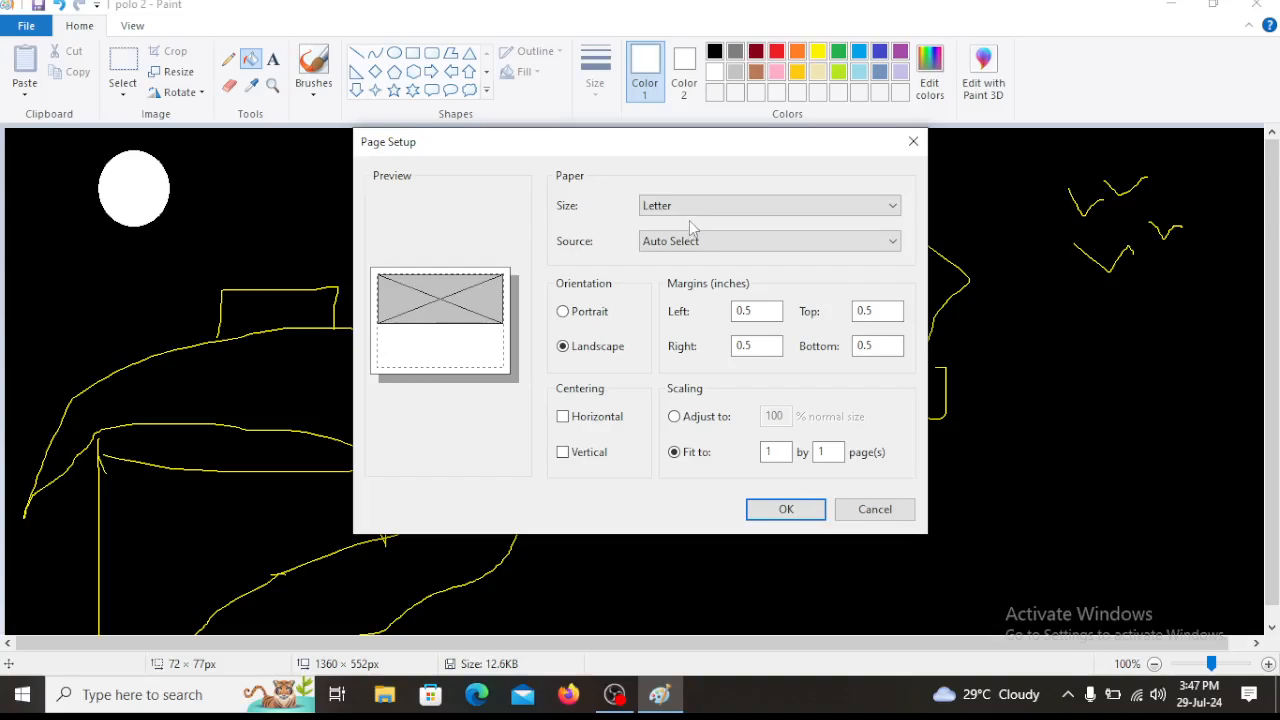
{"action": "left_click", "coordinate": [737, 212]}
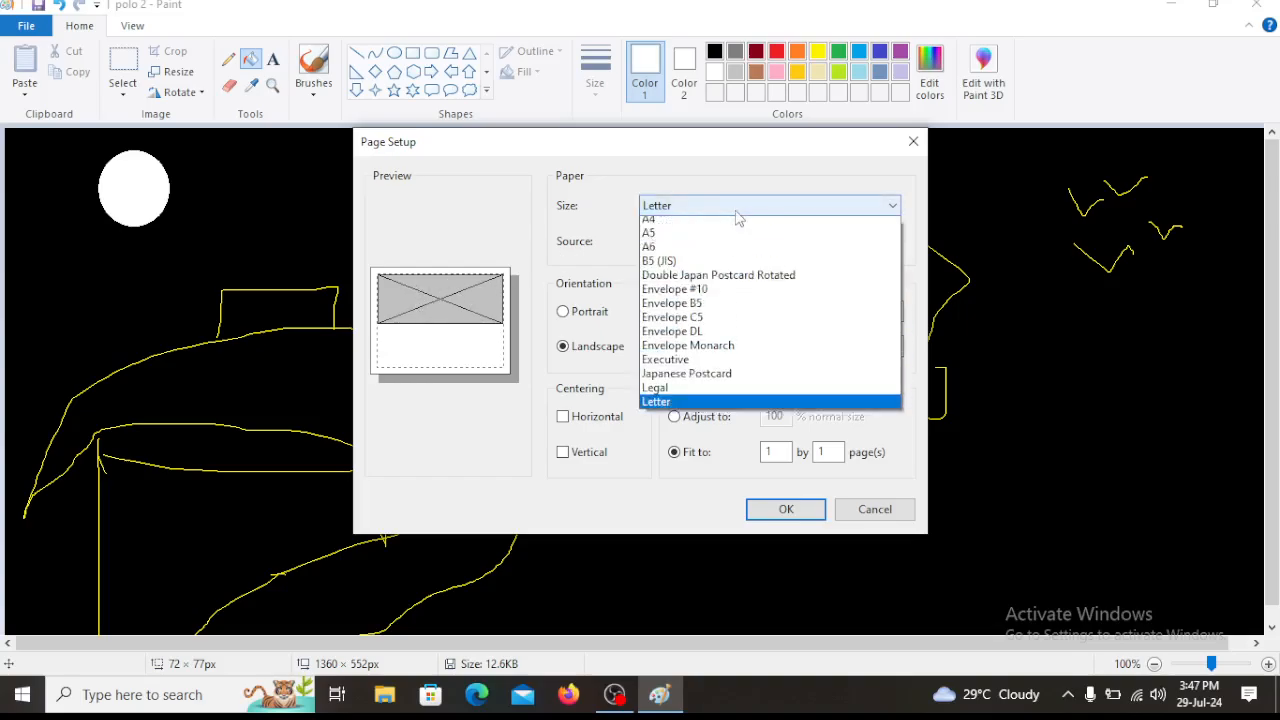
{"action": "left_click", "coordinate": [680, 282]}
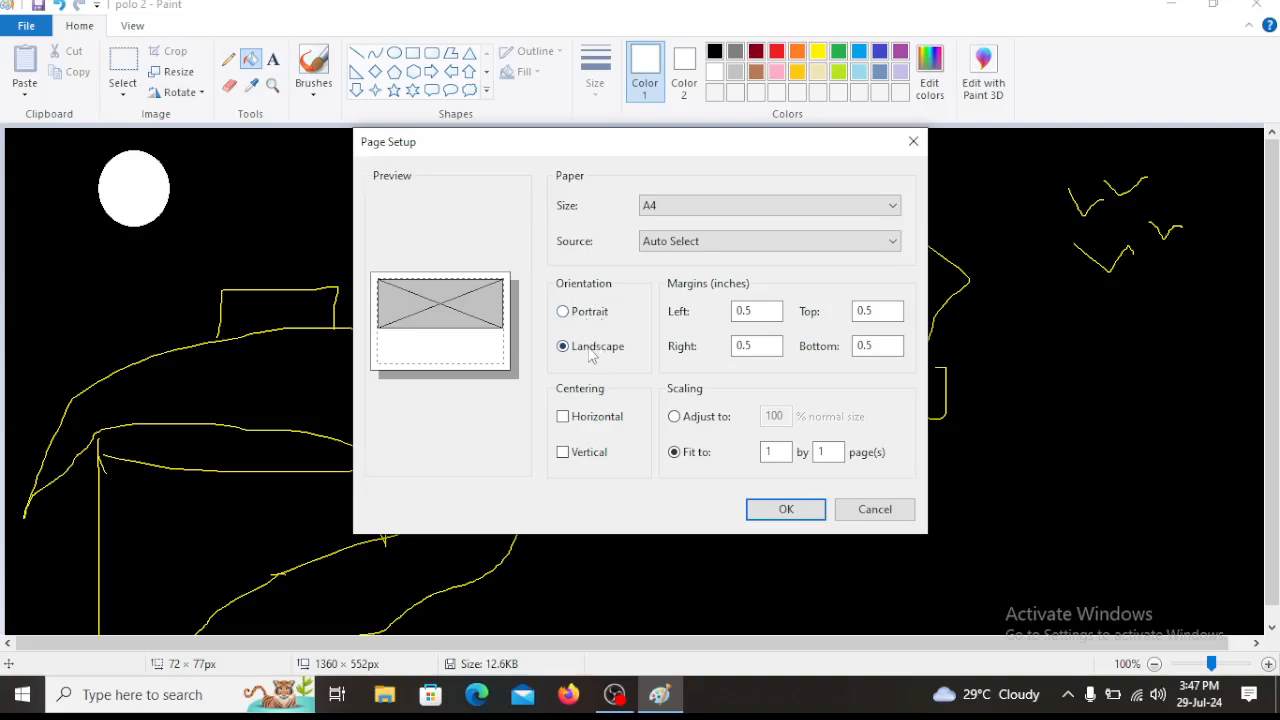
{"action": "left_click", "coordinate": [566, 316]}
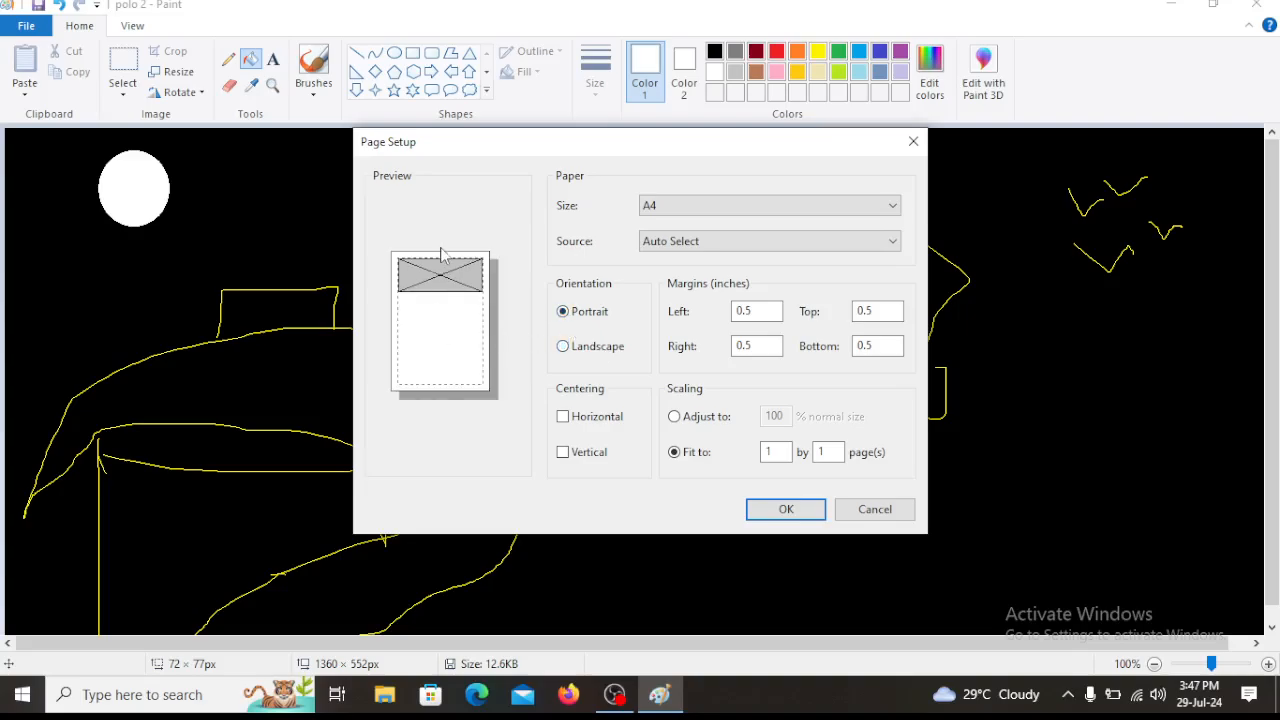
{"action": "left_click", "coordinate": [566, 350]}
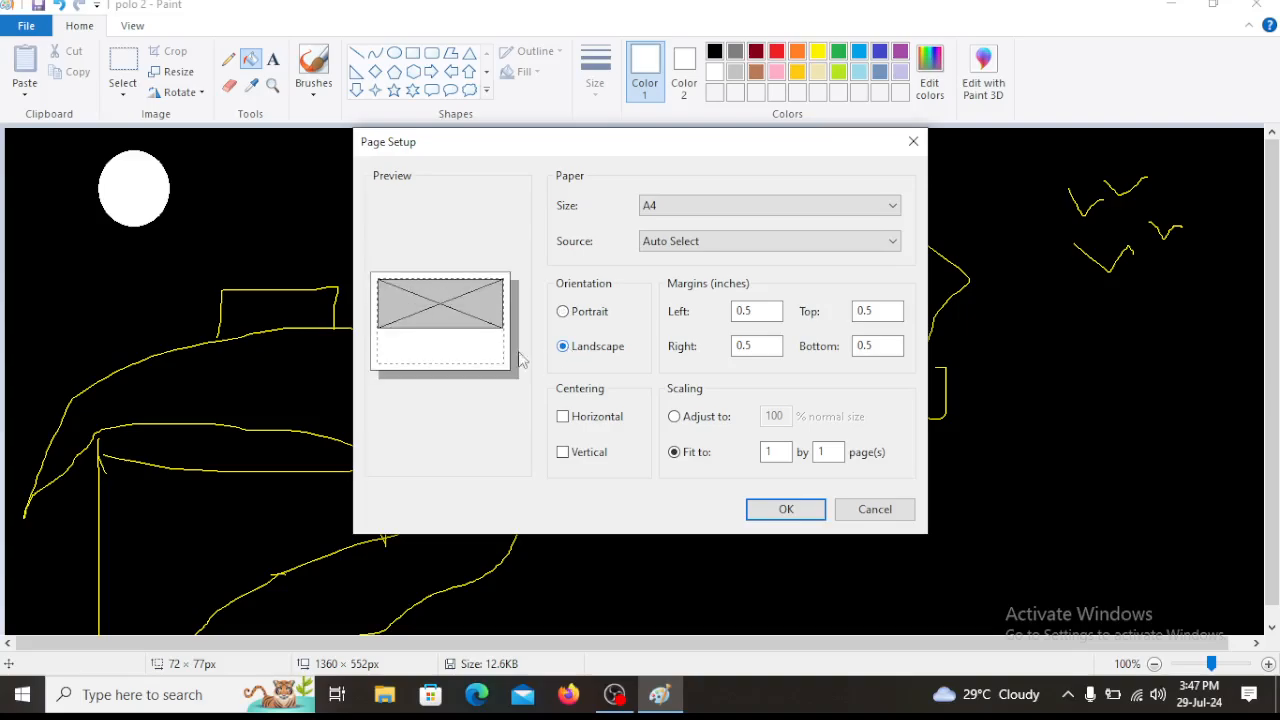
{"action": "left_click", "coordinate": [566, 316]}
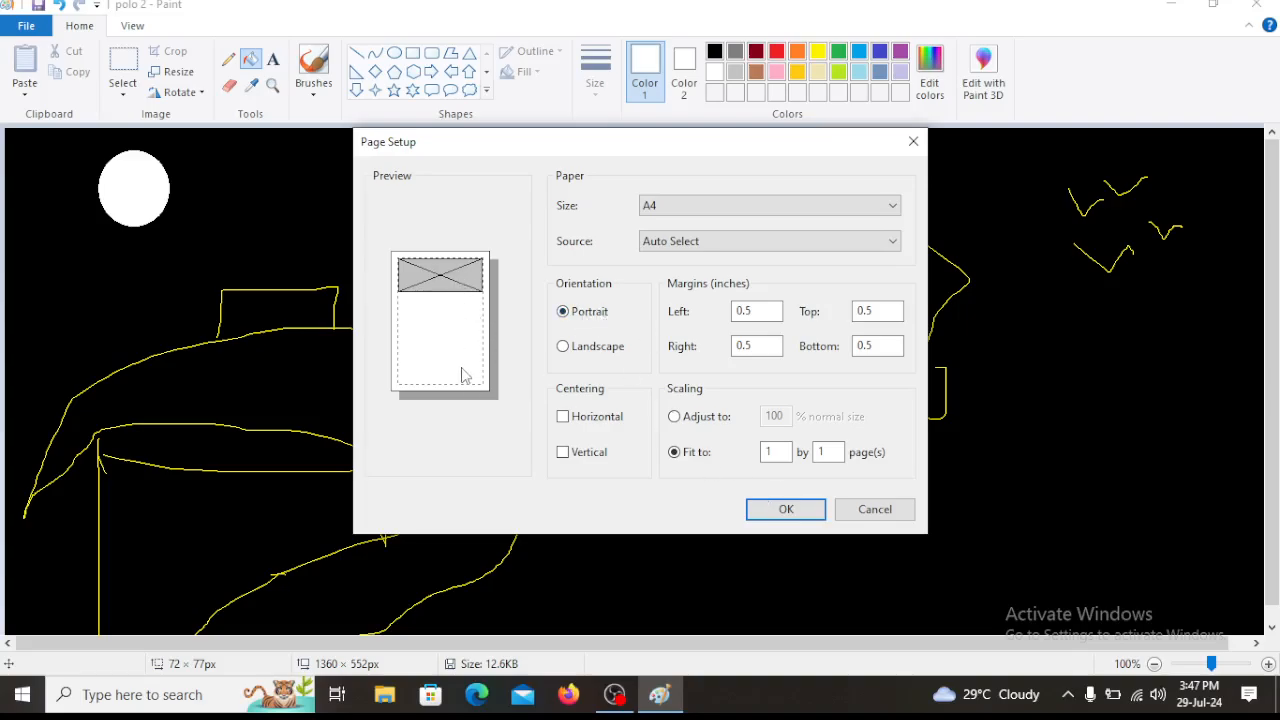
{"action": "left_click", "coordinate": [563, 346]}
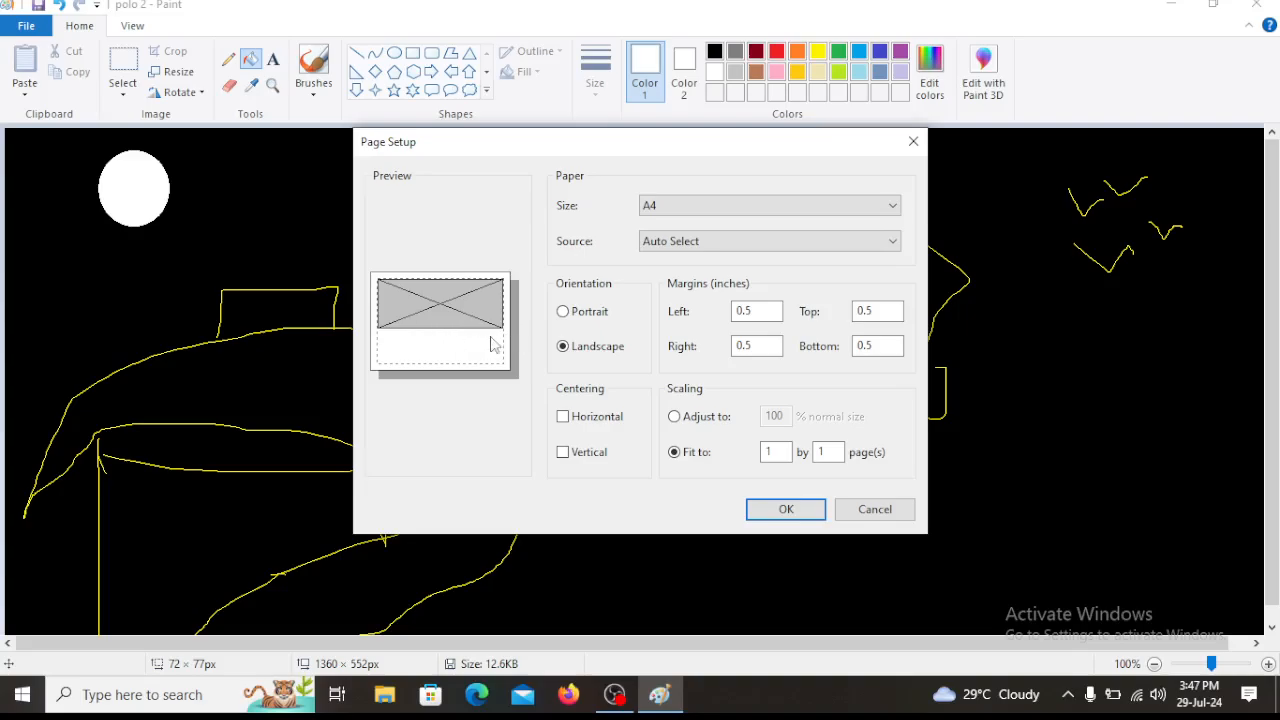
{"action": "left_click", "coordinate": [563, 311]}
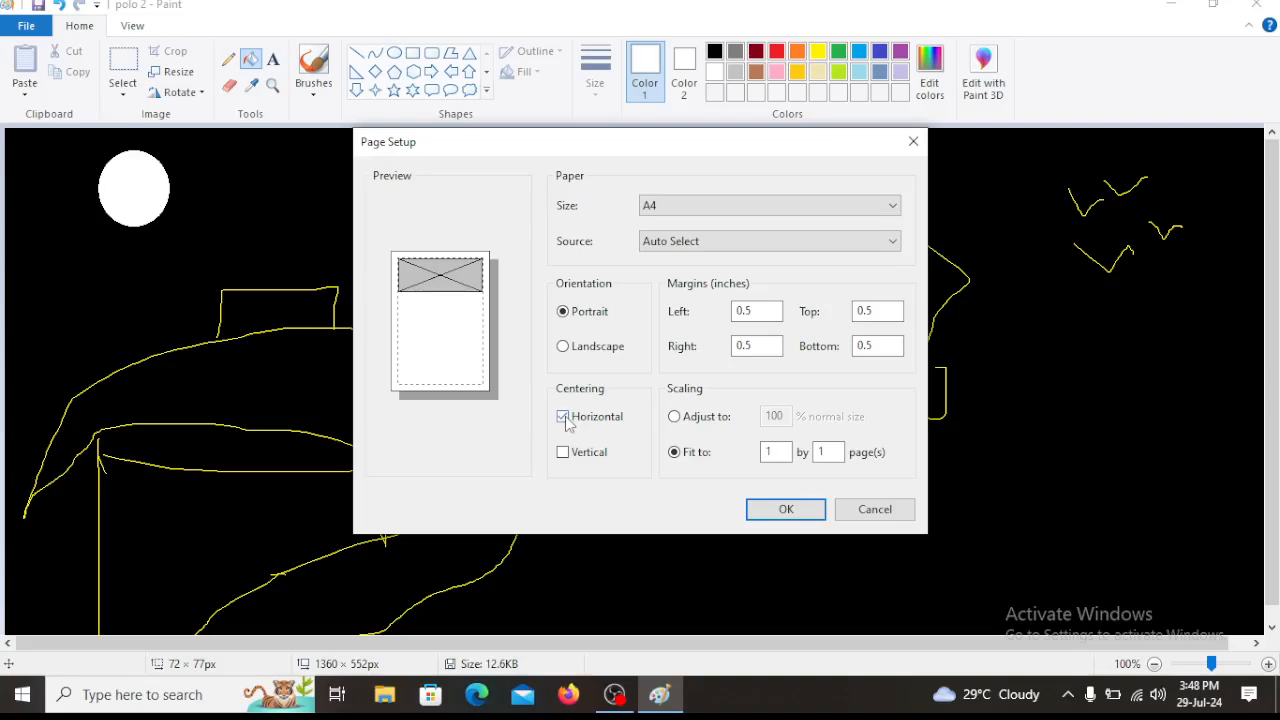
- Turn the picture's vertical centering on and off to compare its placement on the page
{"action": "left_click", "coordinate": [563, 453]}
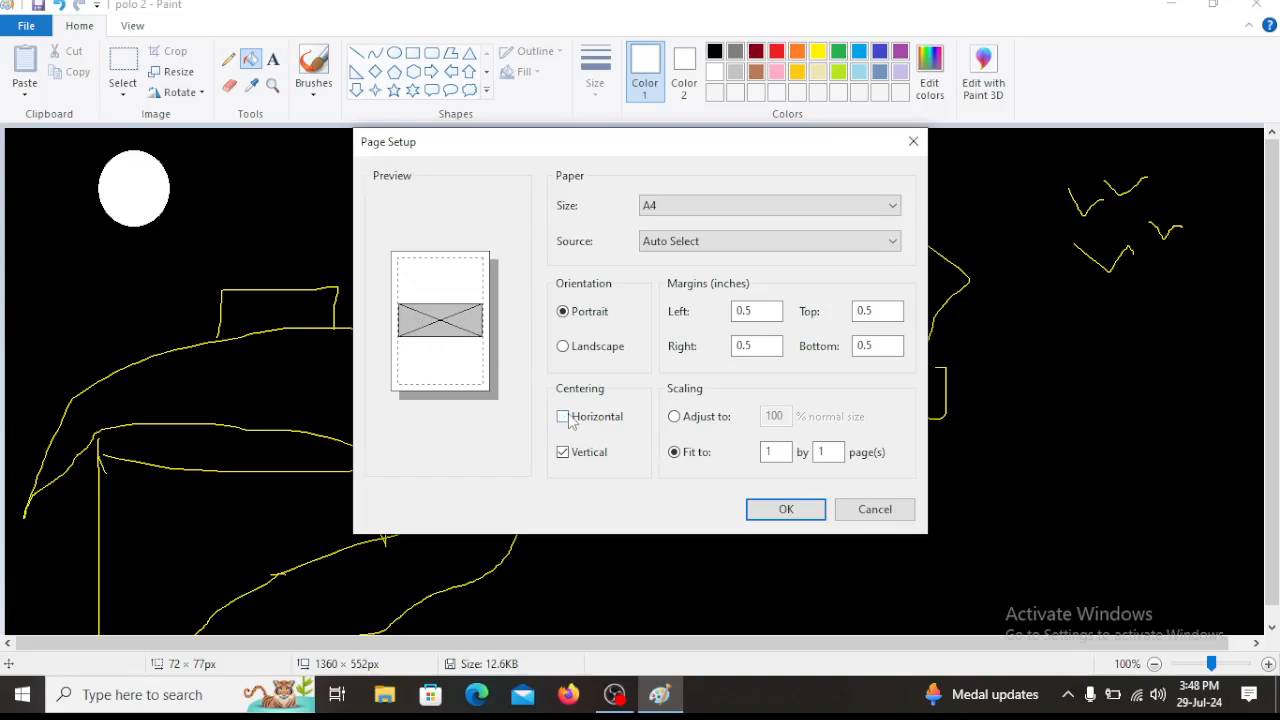
{"action": "left_click", "coordinate": [571, 461]}
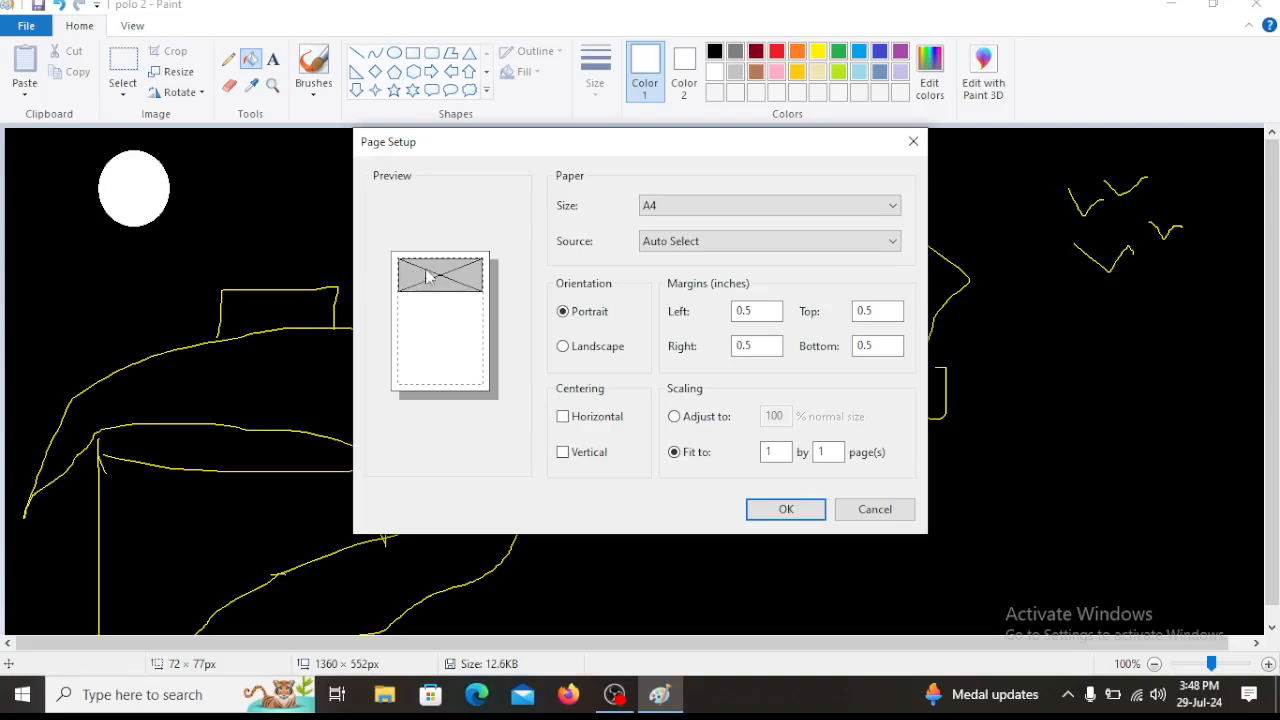
{"action": "left_click", "coordinate": [566, 453]}
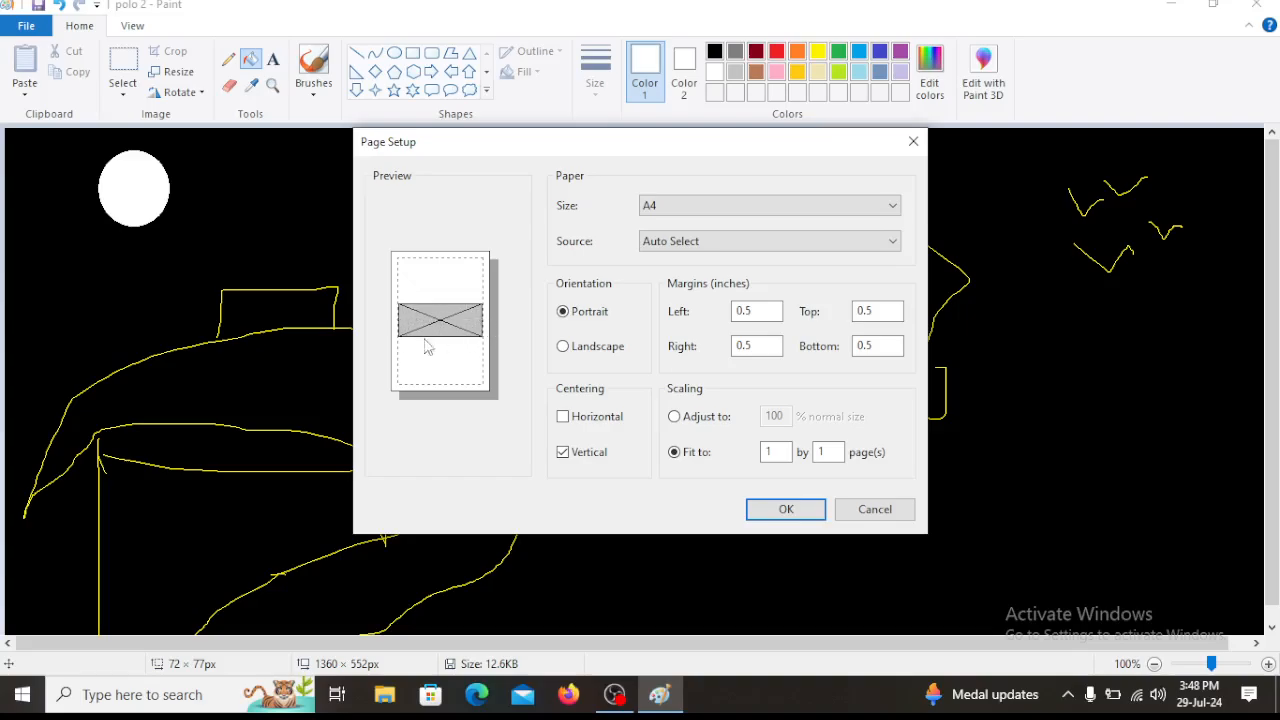
{"action": "left_click", "coordinate": [563, 455]}
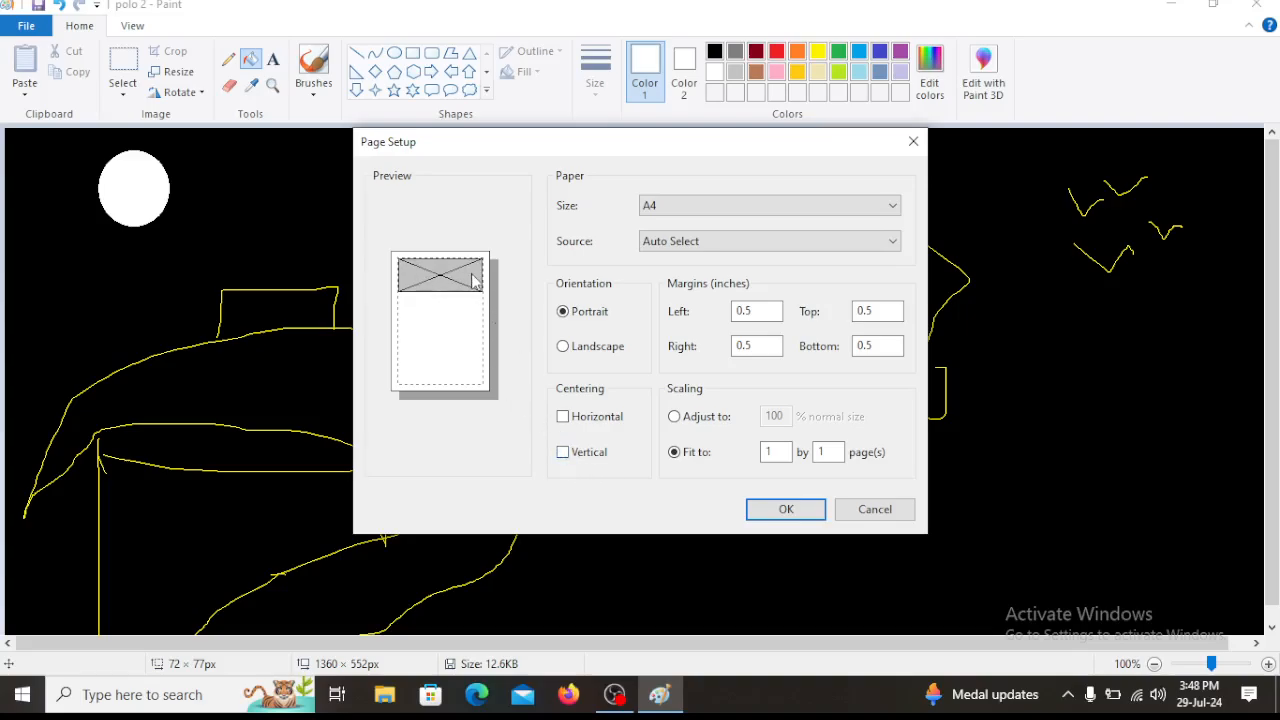
- Choose Auto Select as the paper source and discard the page setup changes
{"action": "left_click", "coordinate": [669, 245]}
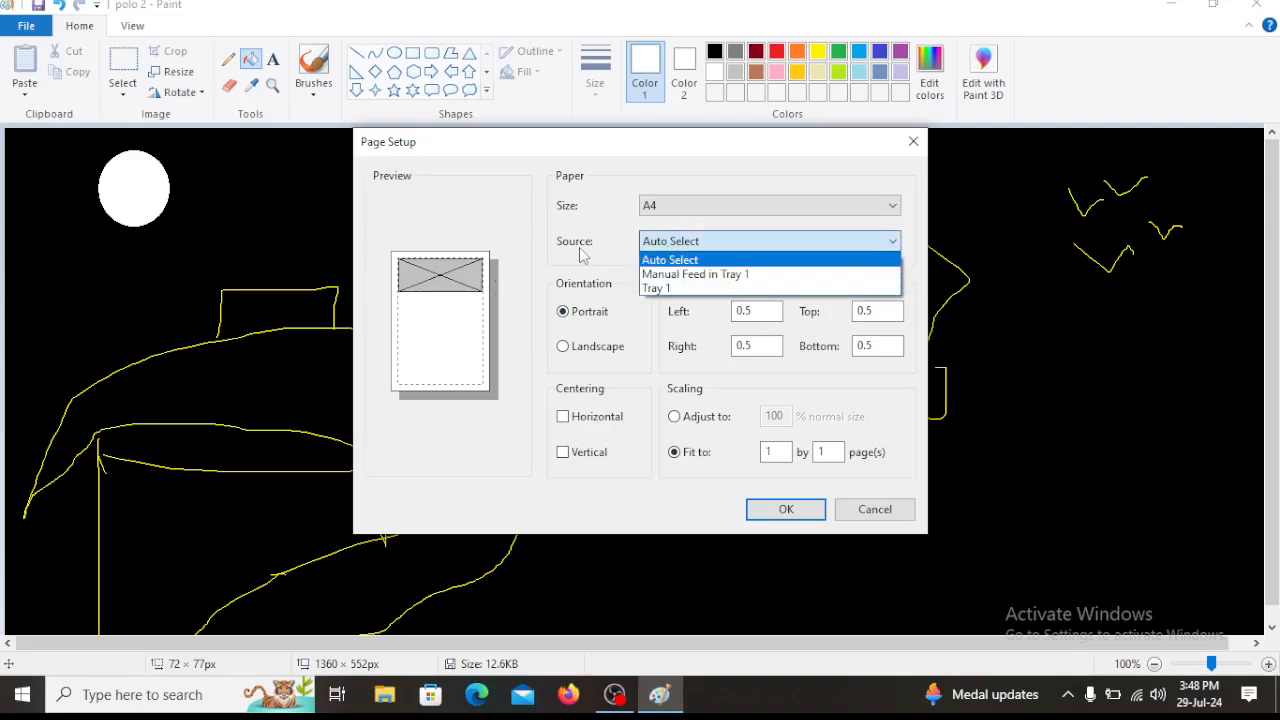
{"action": "left_click", "coordinate": [678, 265]}
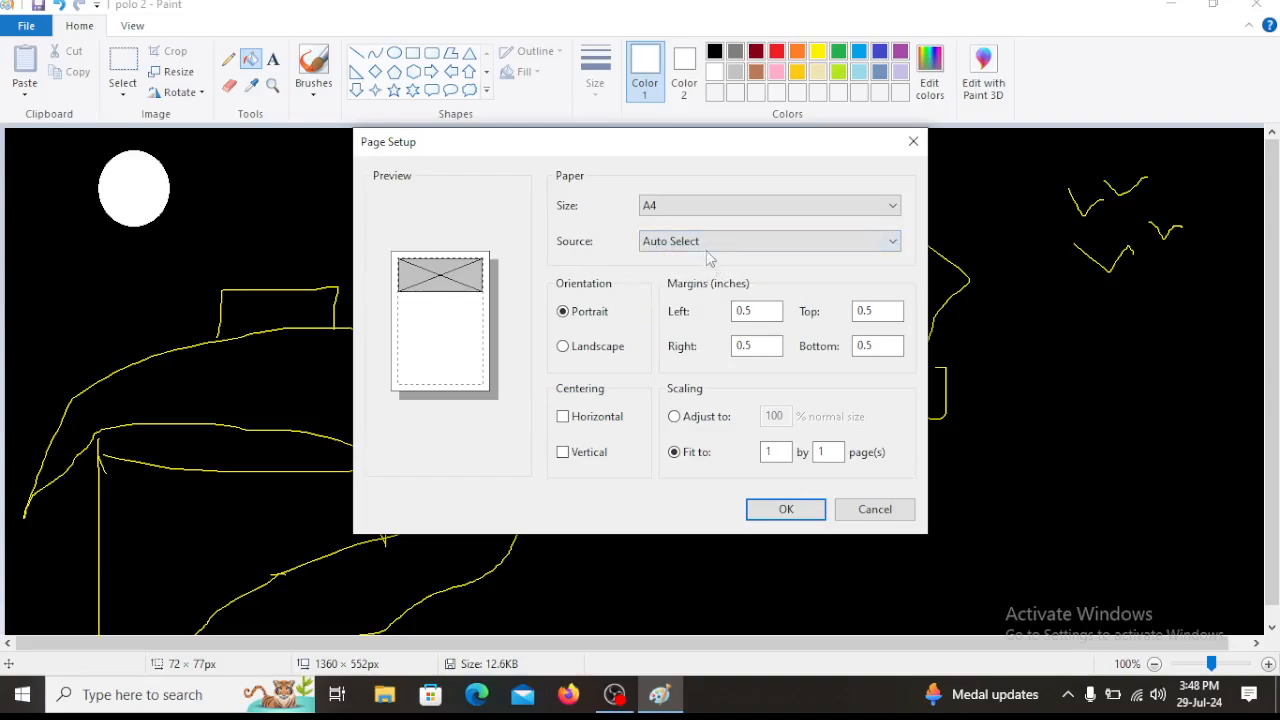
{"action": "left_click", "coordinate": [873, 512]}
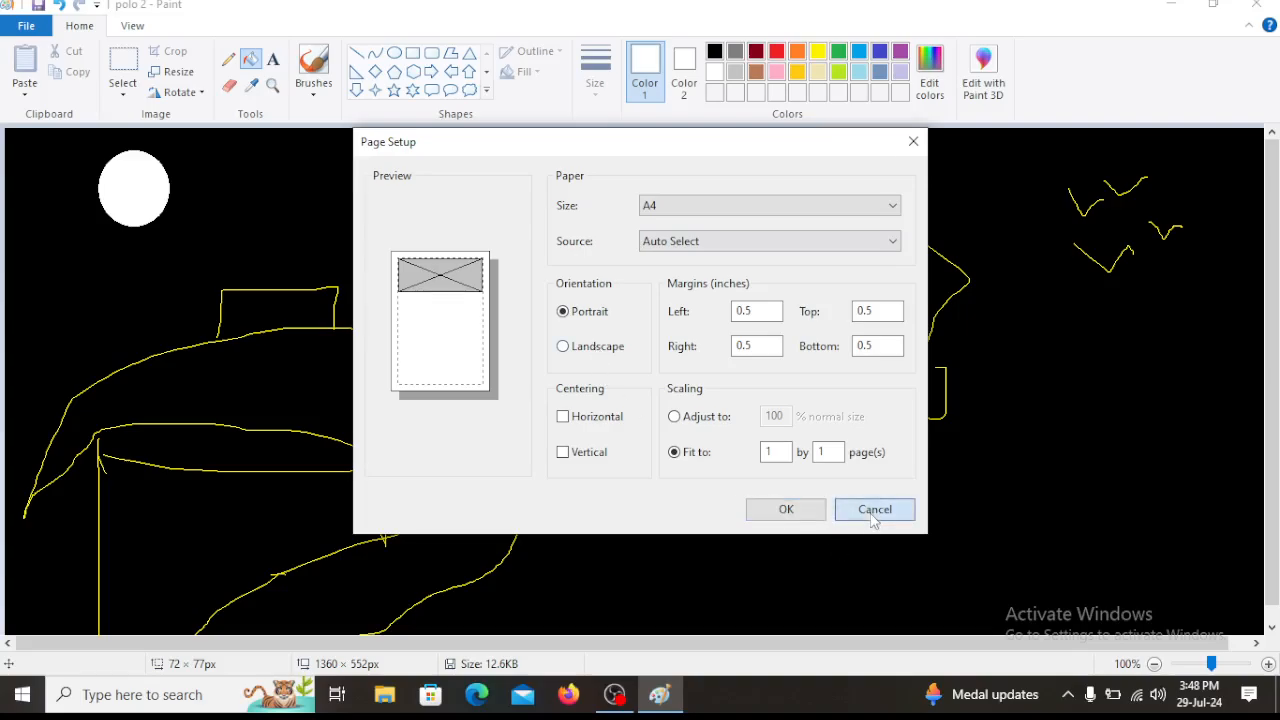
- Try the Canon G3010 series, HP LaserJet P1007 and Canon G2000 series printers for the drawing, reselect the G3010, and cancel printing
{"action": "left_click", "coordinate": [28, 27]}
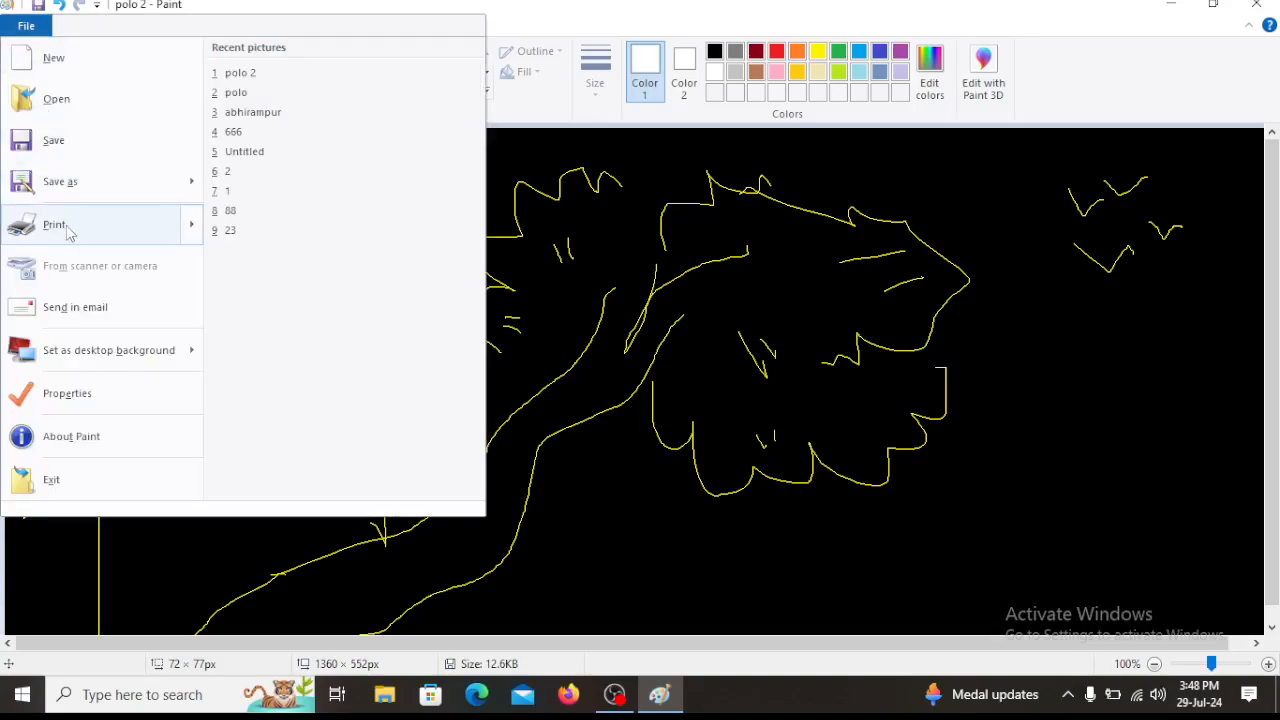
{"action": "mouse_move", "coordinate": [72, 238]}
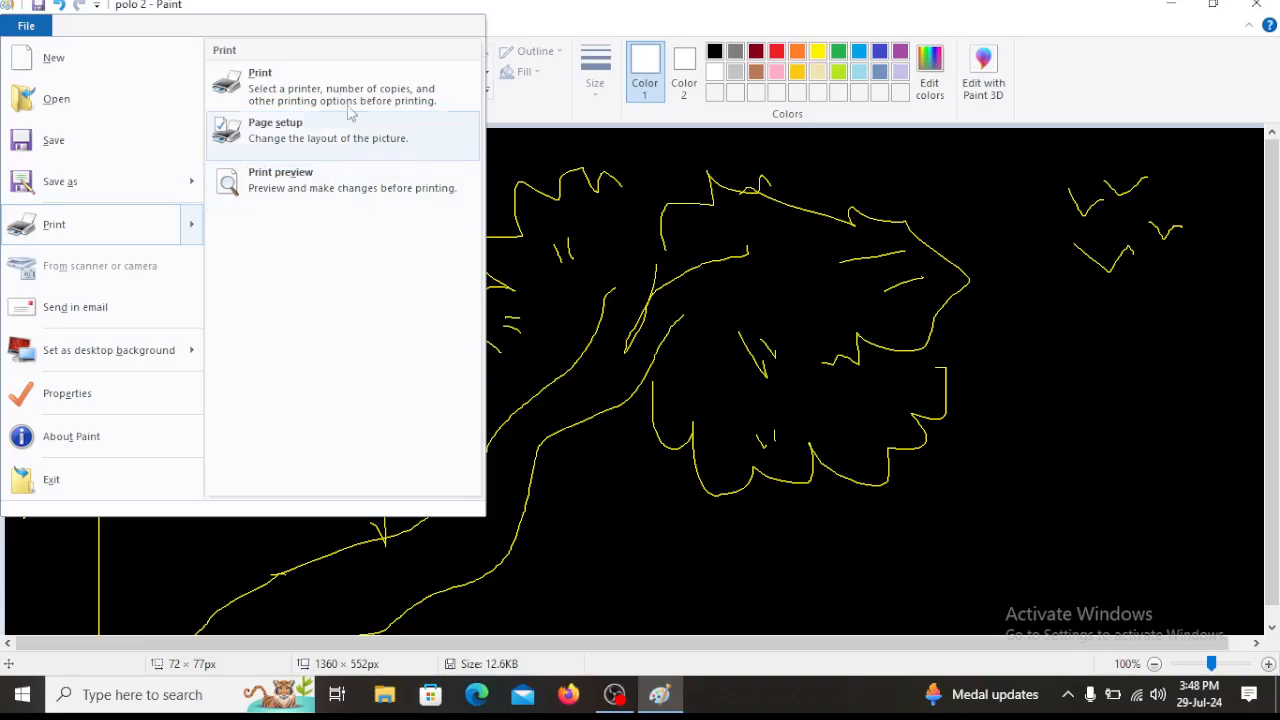
{"action": "left_click", "coordinate": [320, 90]}
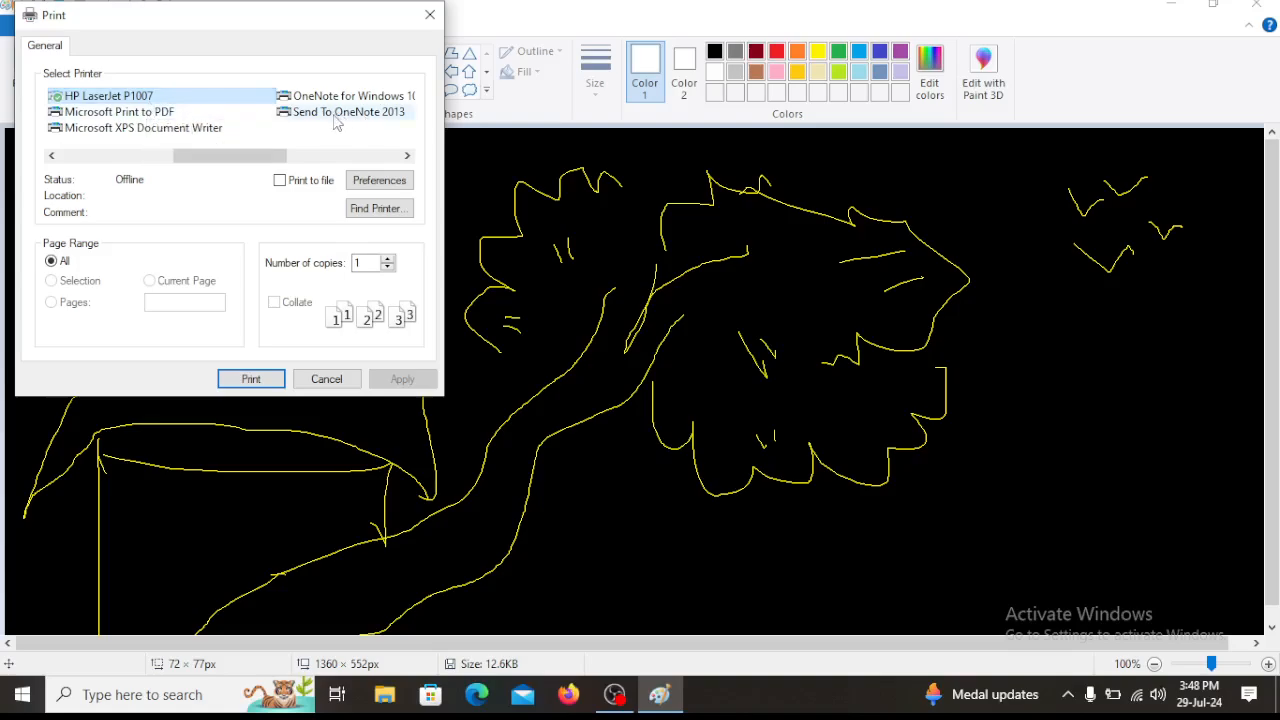
{"action": "scroll", "coordinate": [334, 120], "scroll_direction": "down", "scroll_amount": 1}
{"action": "scroll", "coordinate": [334, 120], "scroll_direction": "up", "scroll_amount": 2}
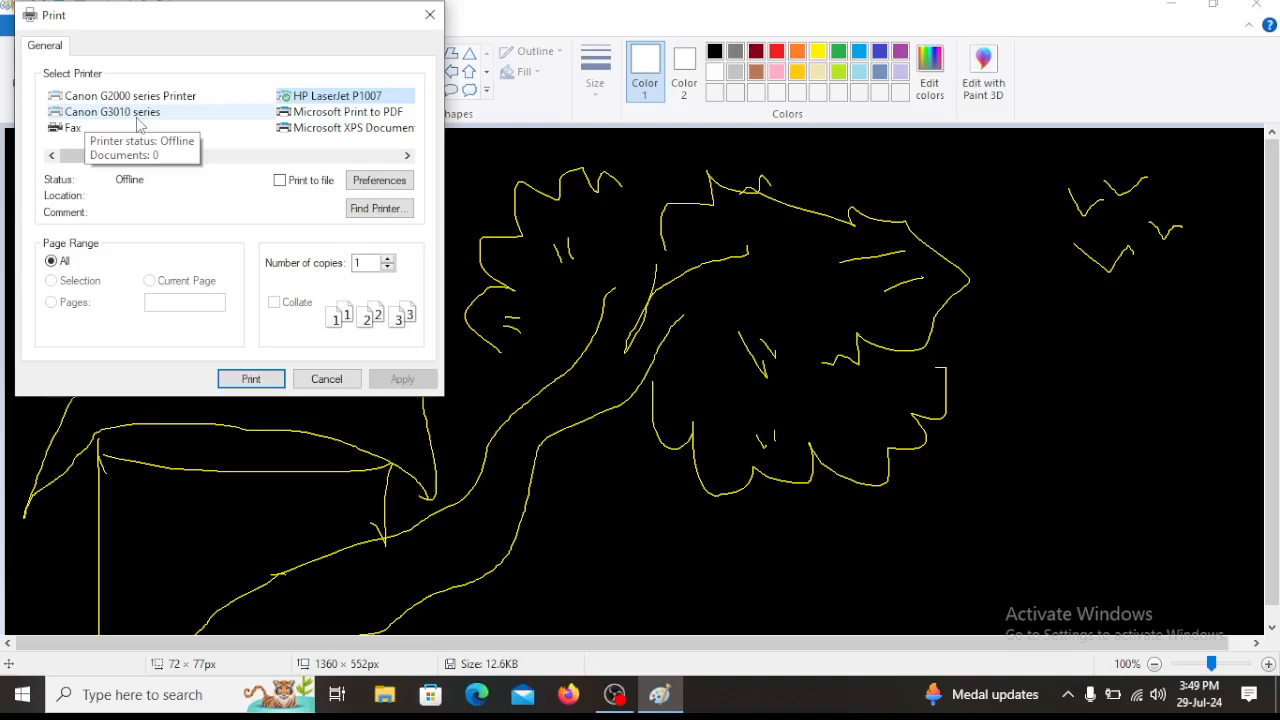
{"action": "left_click", "coordinate": [138, 116]}
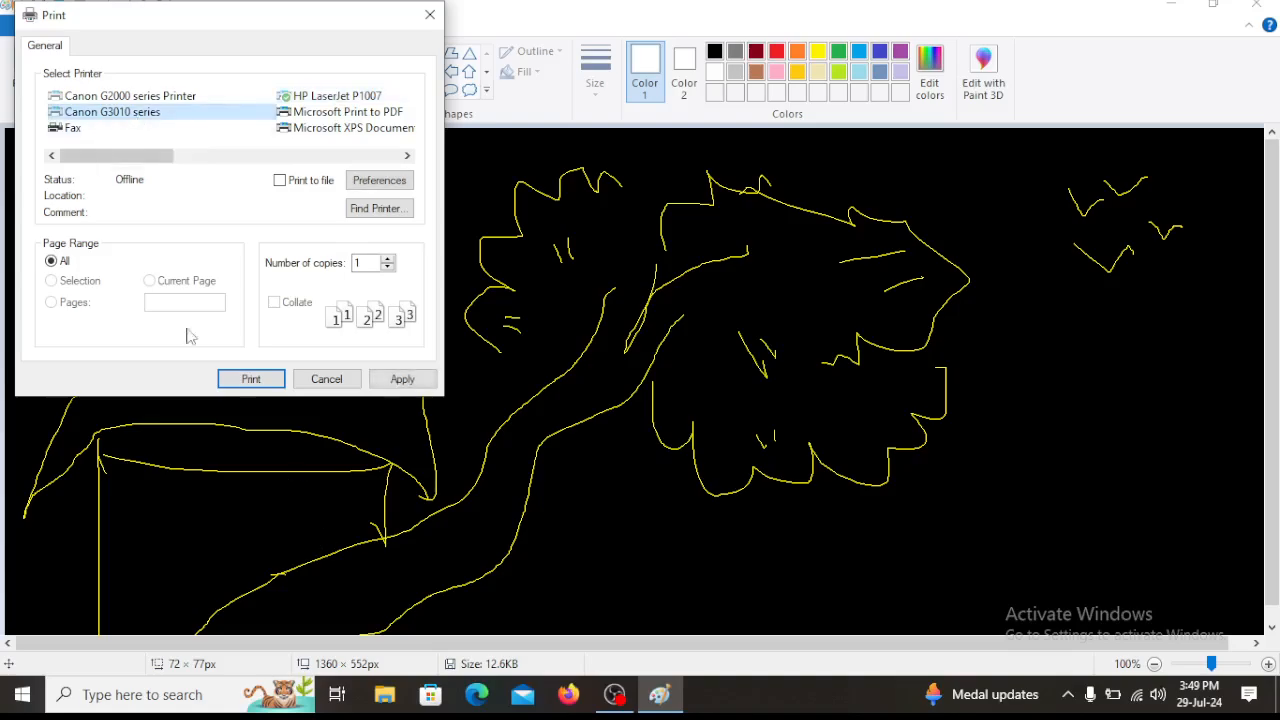
{"action": "left_click", "coordinate": [340, 100]}
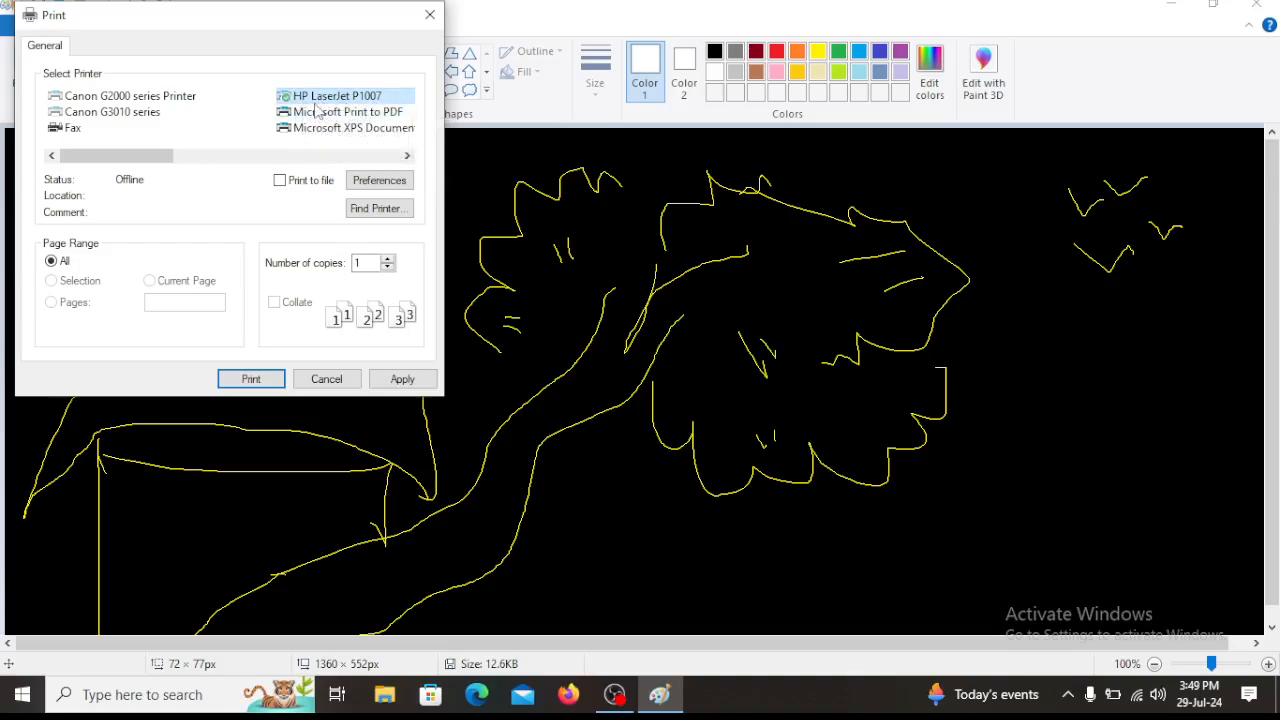
{"action": "left_click", "coordinate": [140, 96]}
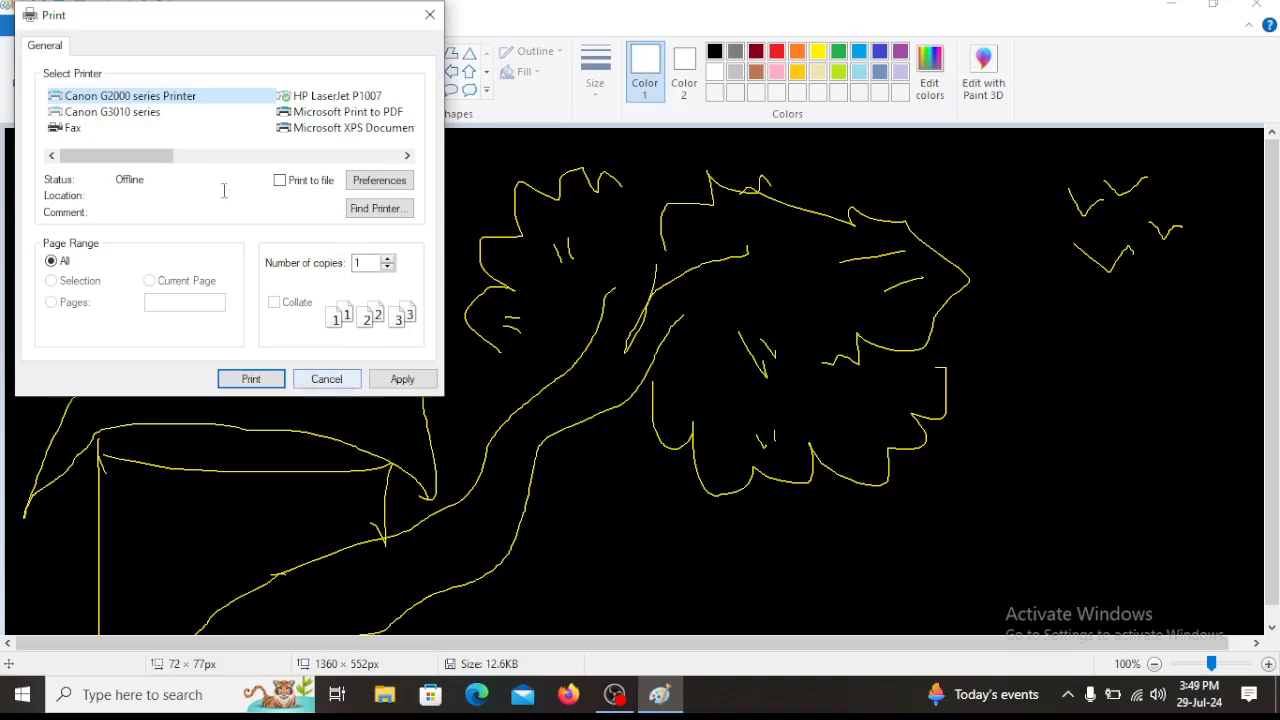
{"action": "left_click", "coordinate": [178, 116]}
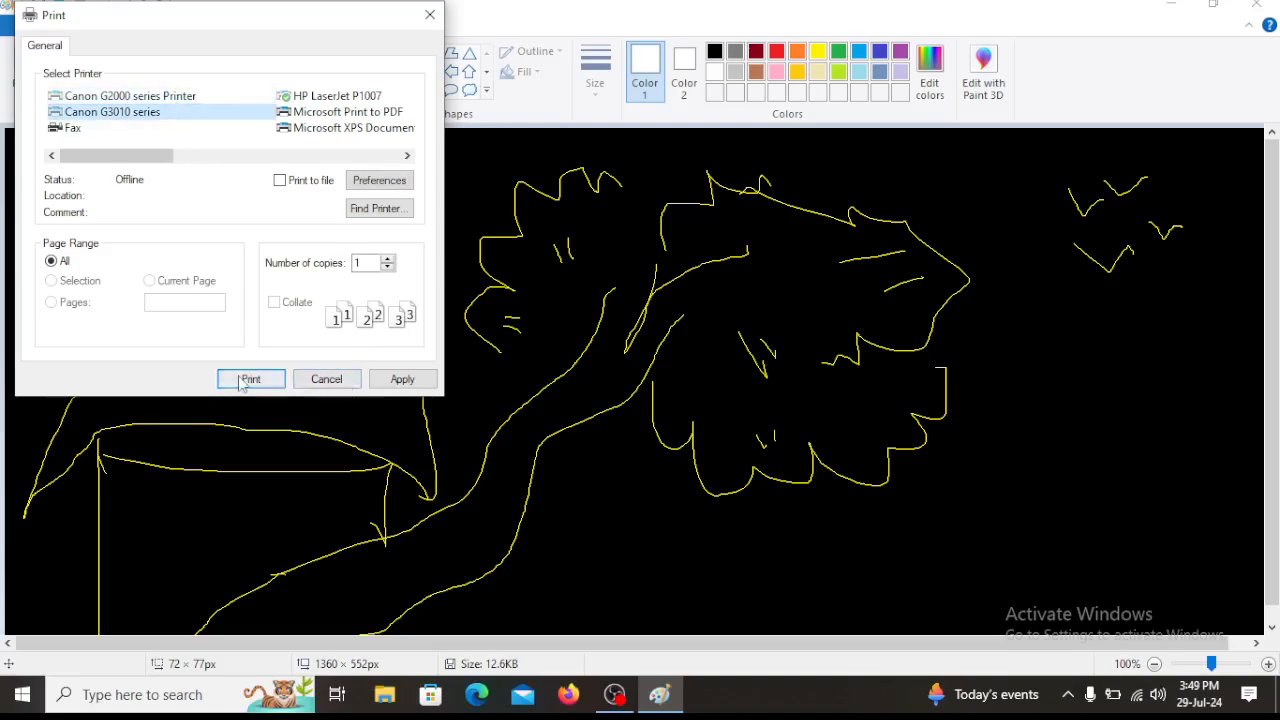
{"action": "left_click", "coordinate": [327, 379]}
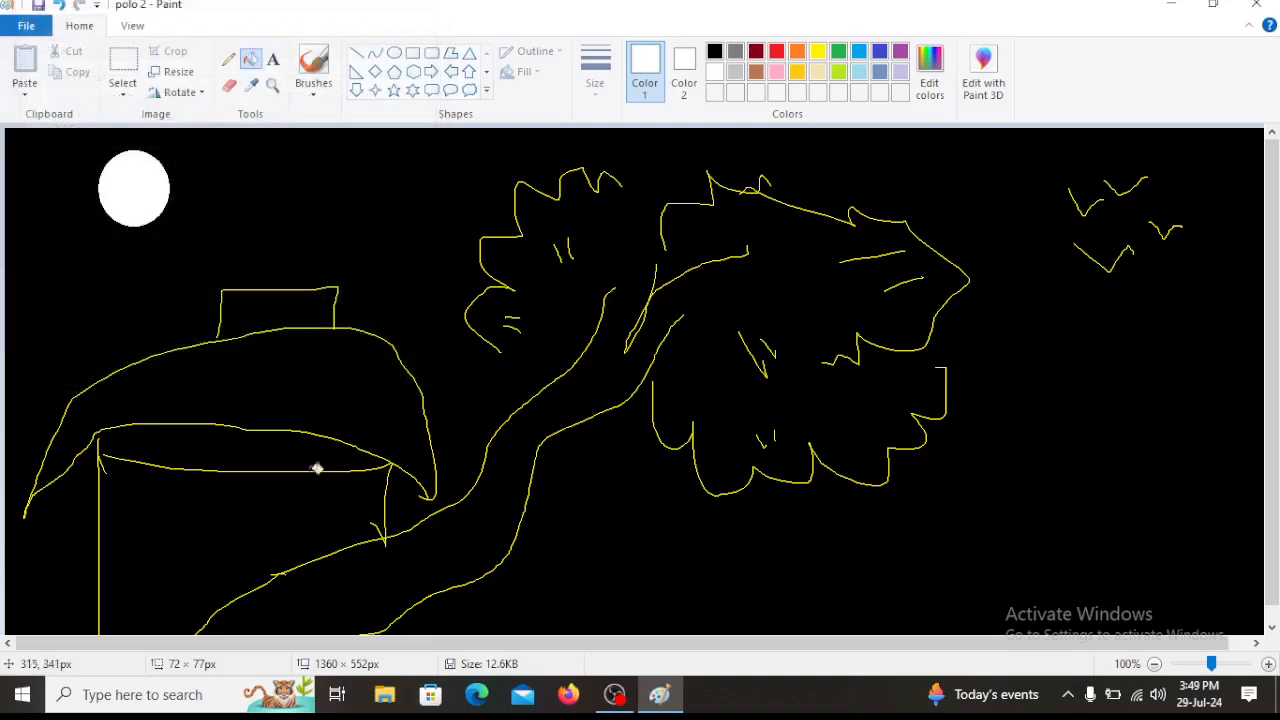
- Open the print preview of the drawing again to check its page layout
{"action": "left_click", "coordinate": [28, 25]}
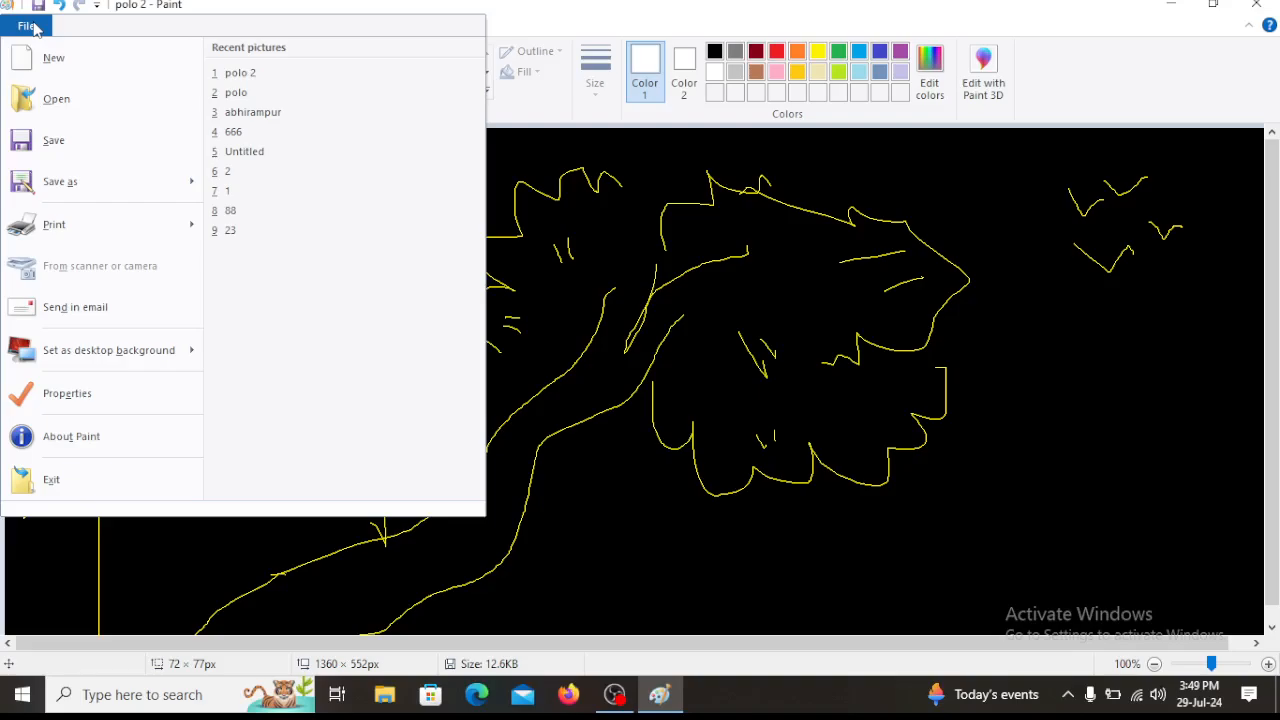
{"action": "mouse_move", "coordinate": [85, 229]}
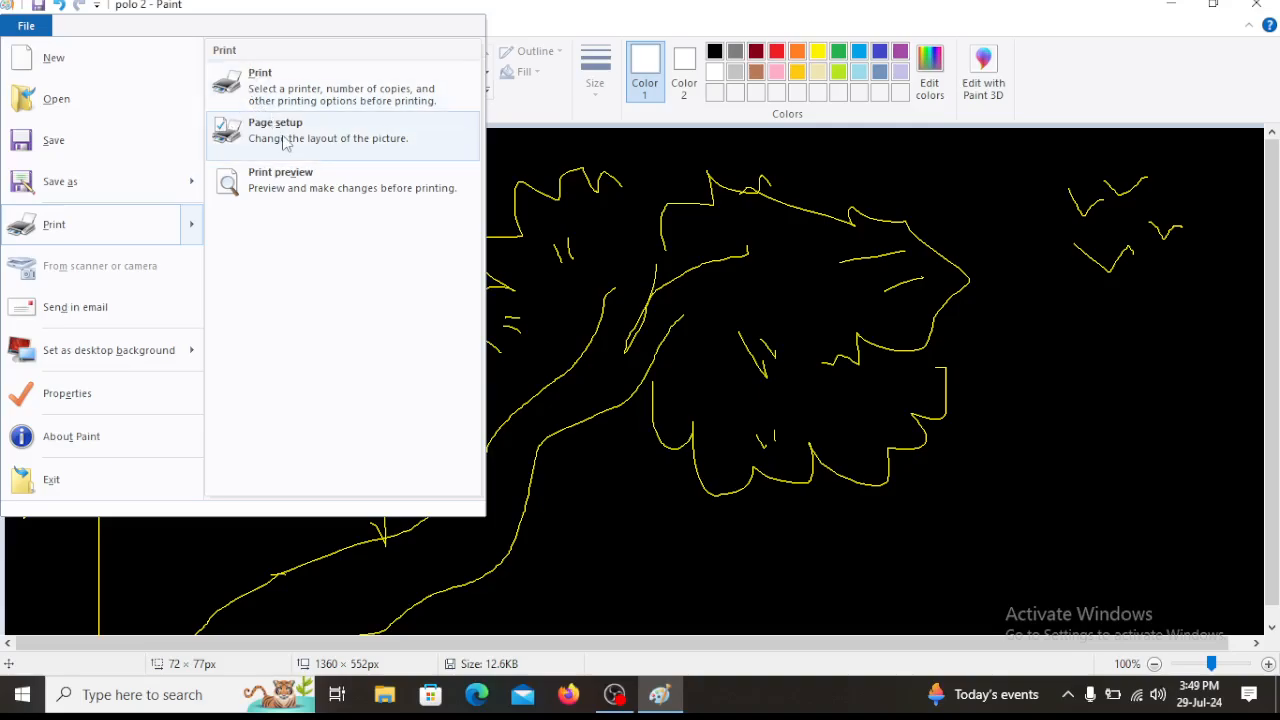
{"action": "left_click", "coordinate": [277, 195]}
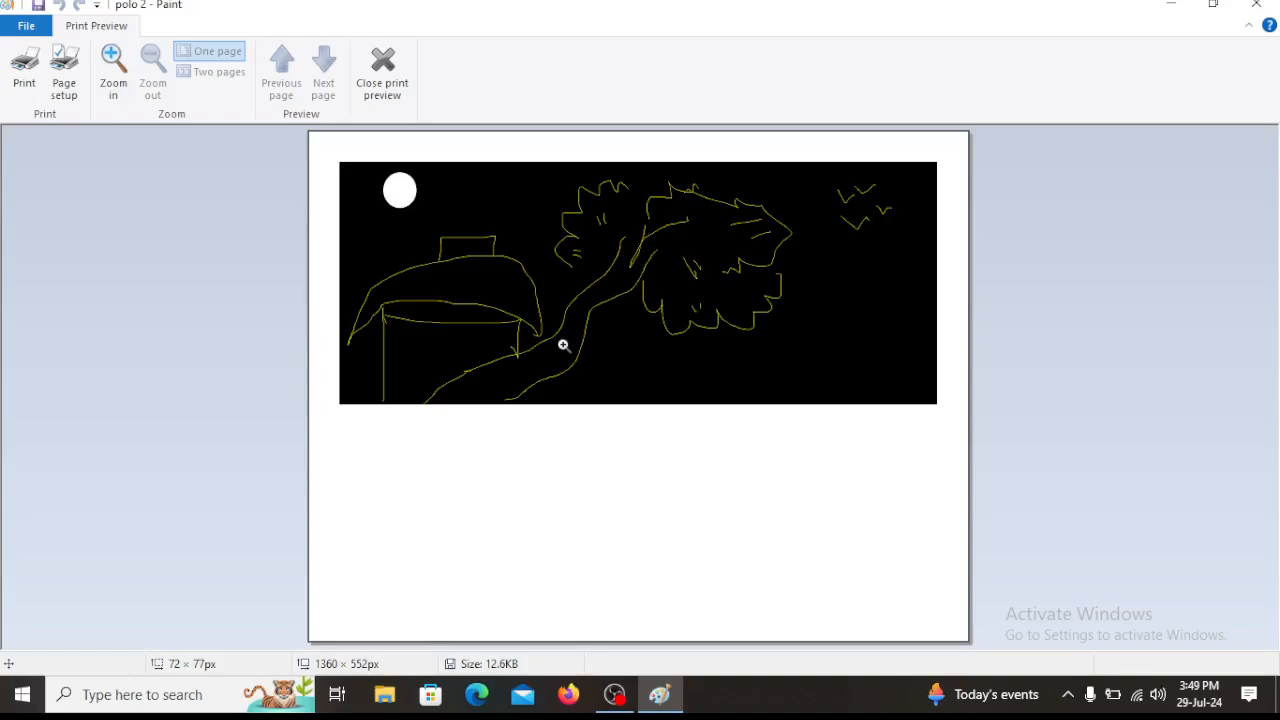
- Close the print preview of the drawing
{"action": "left_click", "coordinate": [380, 82]}
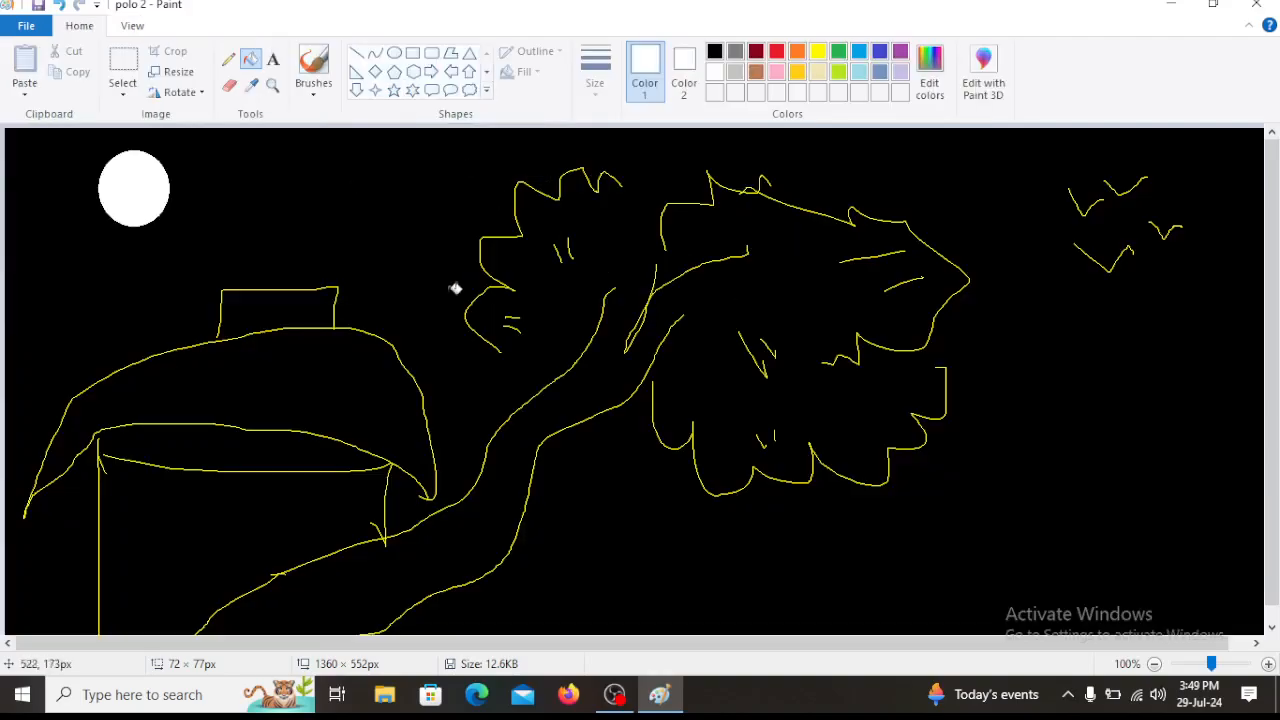
{"action": "left_click", "coordinate": [30, 26]}
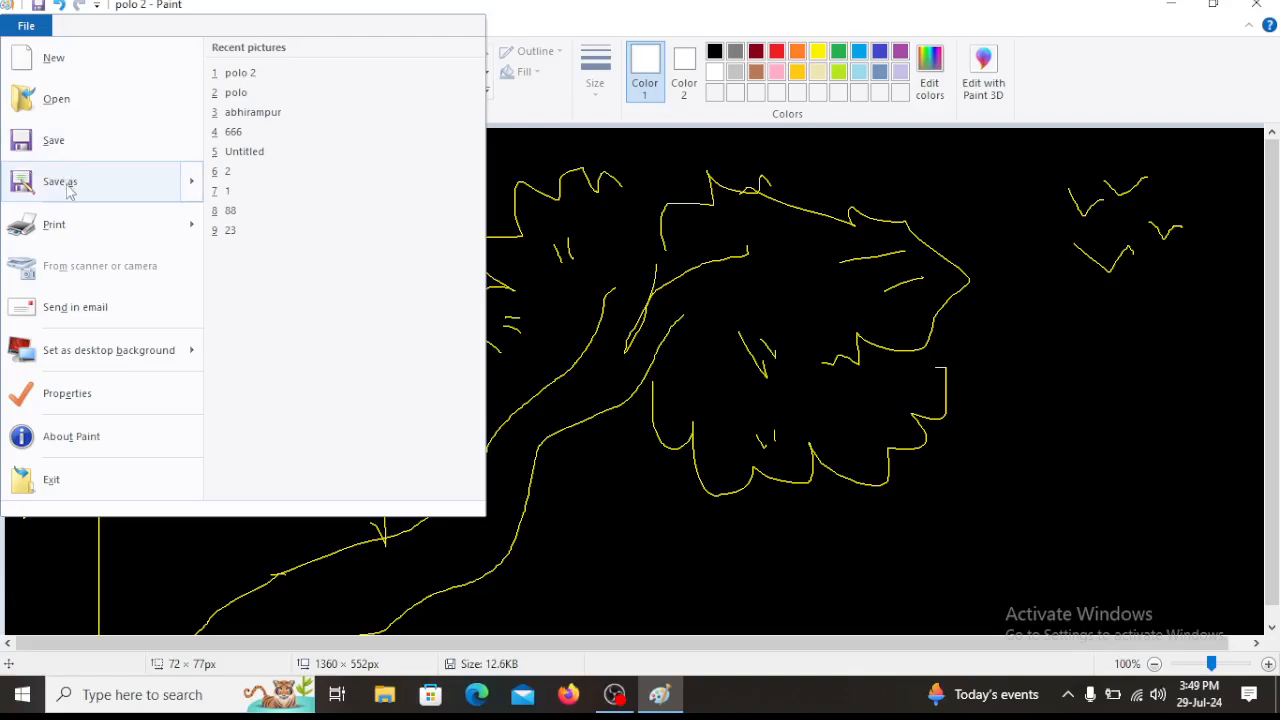
{"action": "mouse_move", "coordinate": [70, 190]}
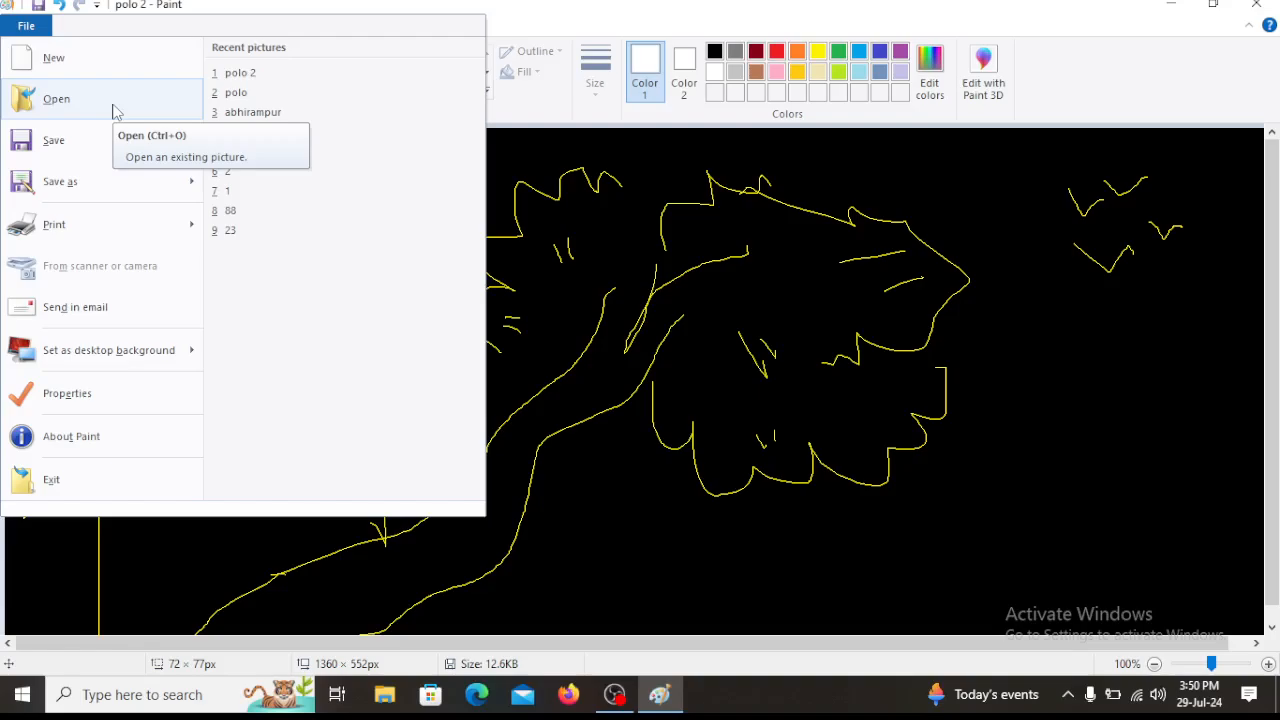
{"action": "left_click", "coordinate": [113, 108]}
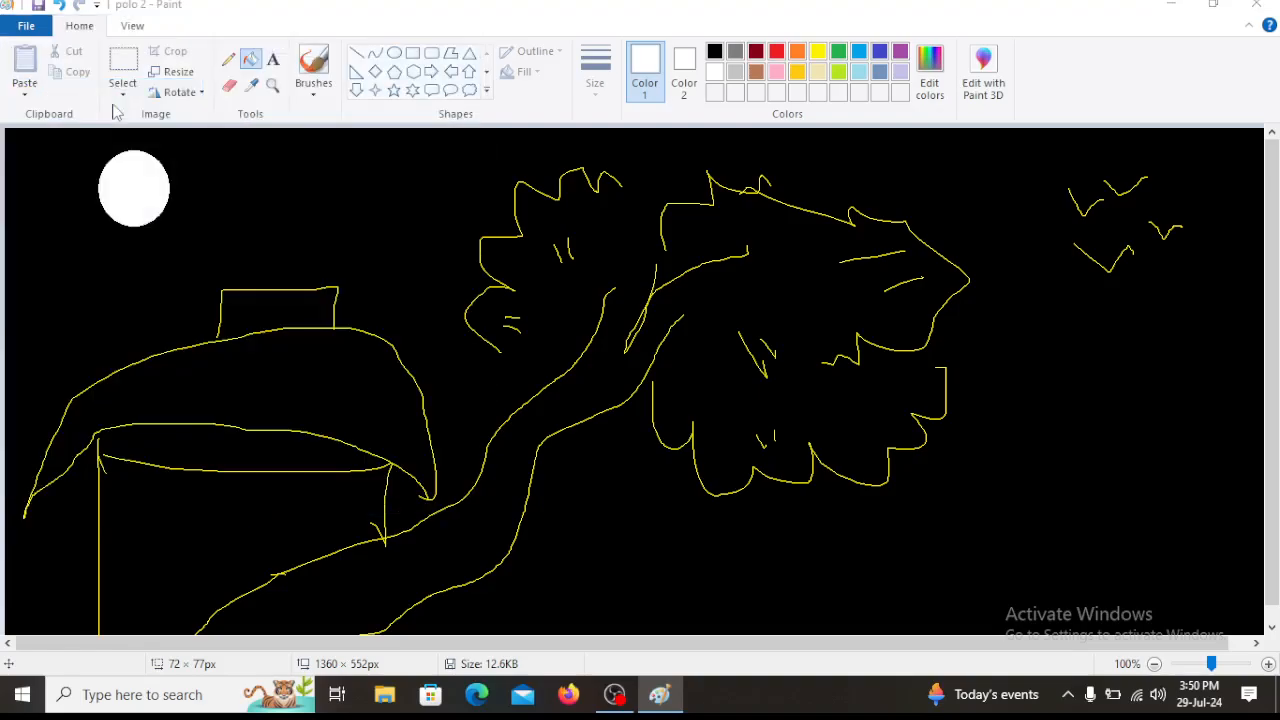
{"action": "left_click_drag", "start_coordinate": [634, 120], "coordinate": [691, 166]}
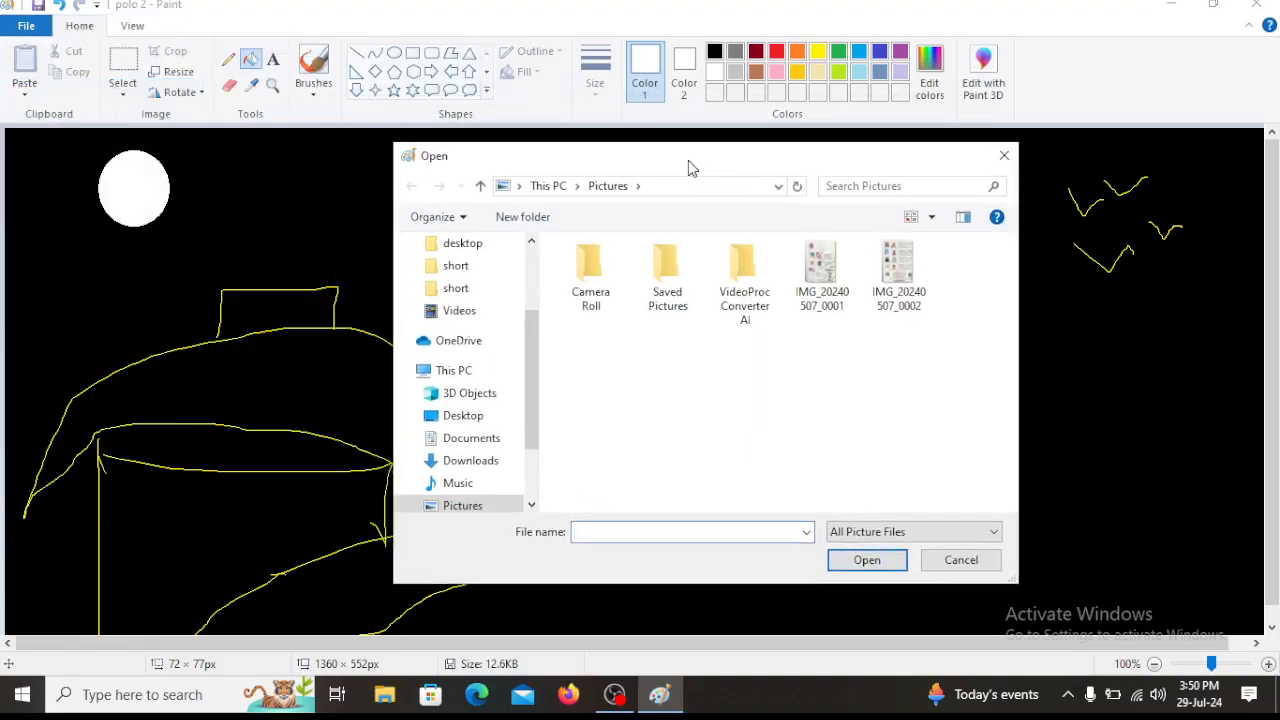
{"action": "scroll", "coordinate": [540, 418], "scroll_direction": "up", "scroll_amount": 2}
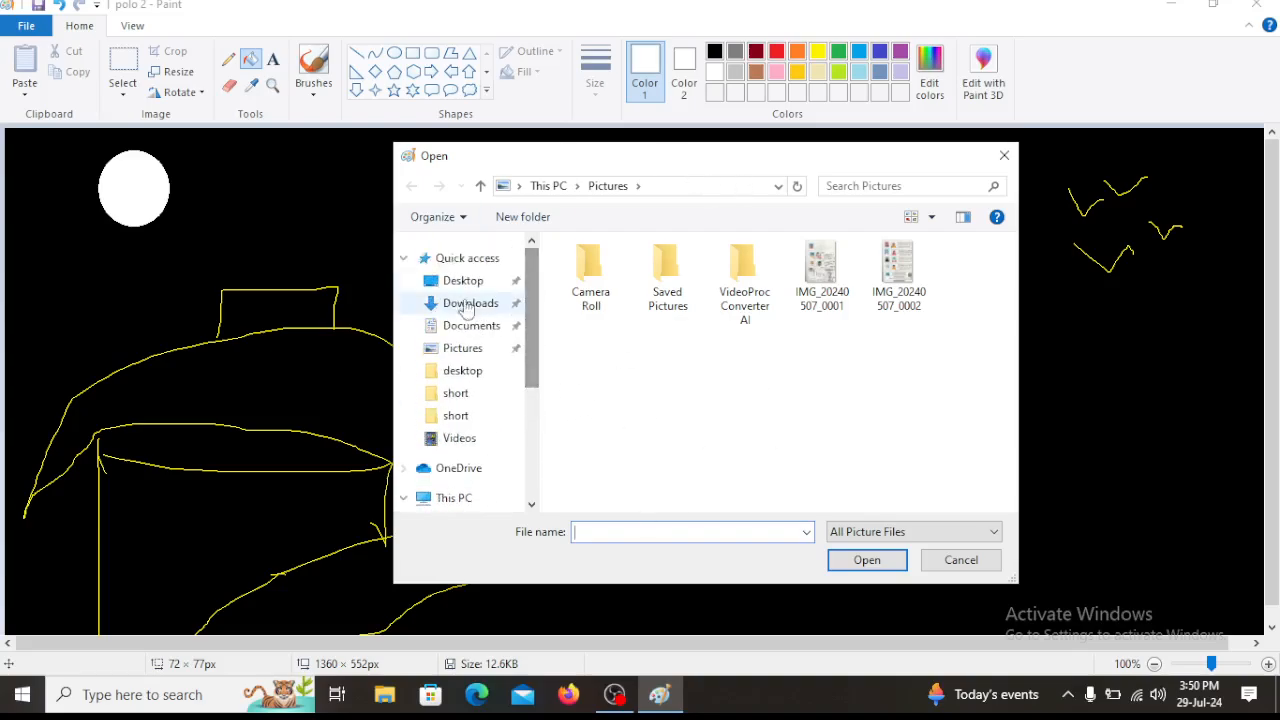
{"action": "left_click", "coordinate": [463, 284]}
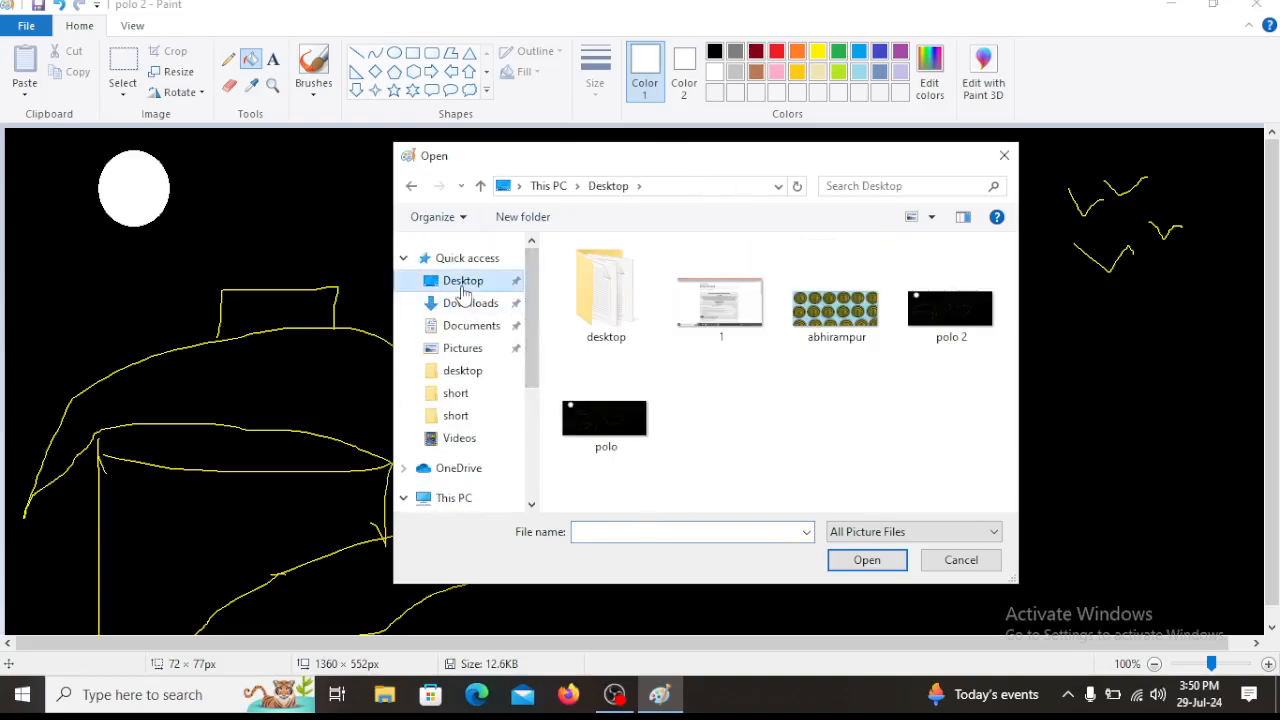
{"action": "left_click", "coordinate": [836, 326]}
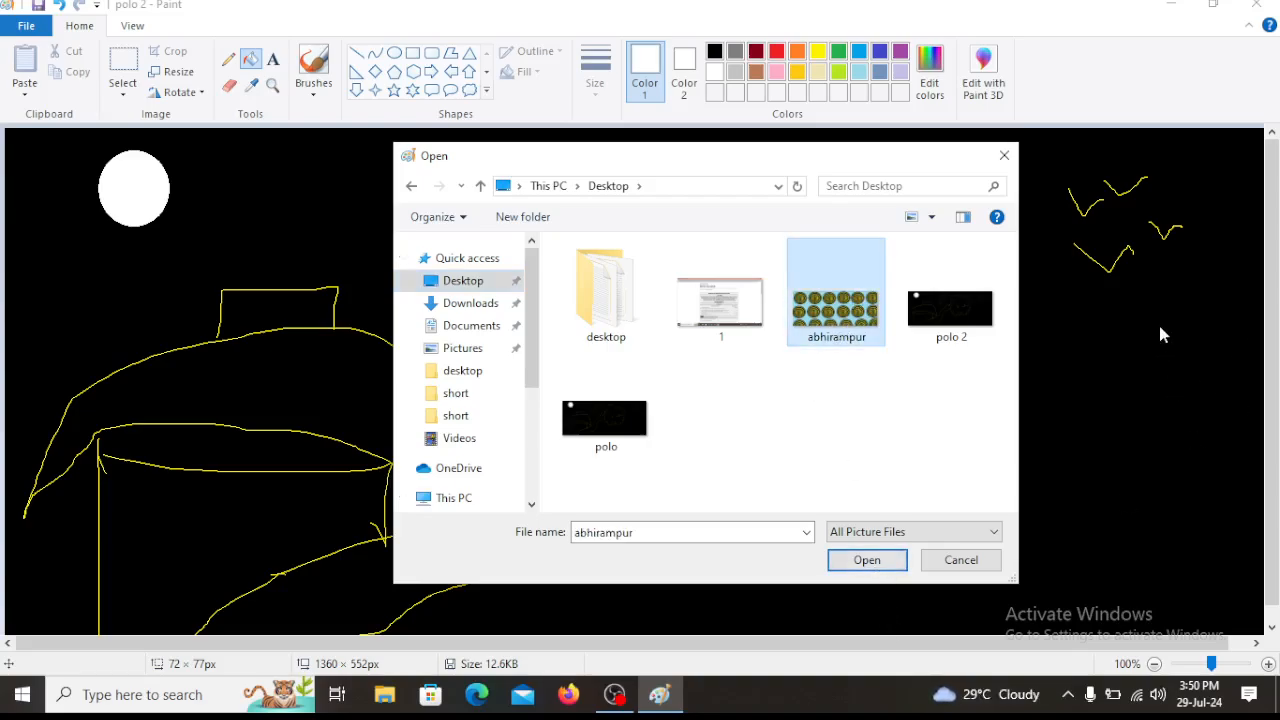
{"action": "left_click", "coordinate": [962, 563]}
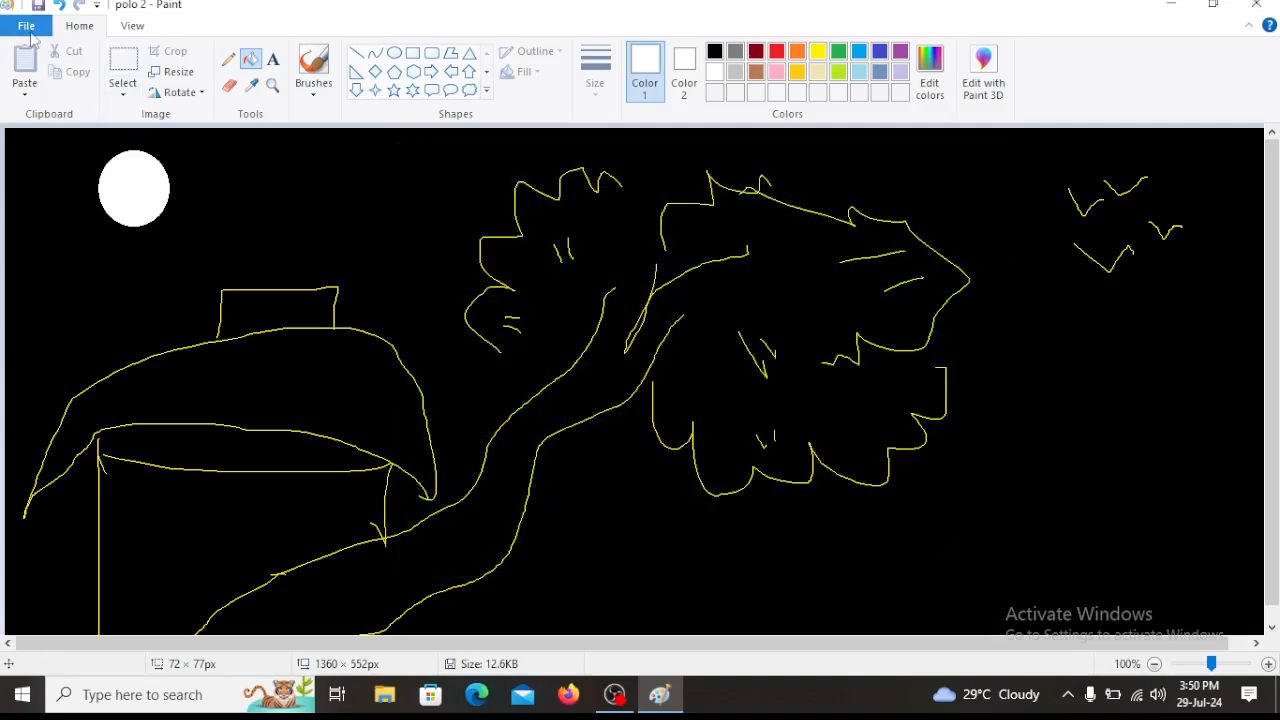
- Open the picture abhirampur from the Desktop folder
{"action": "left_click", "coordinate": [26, 25]}
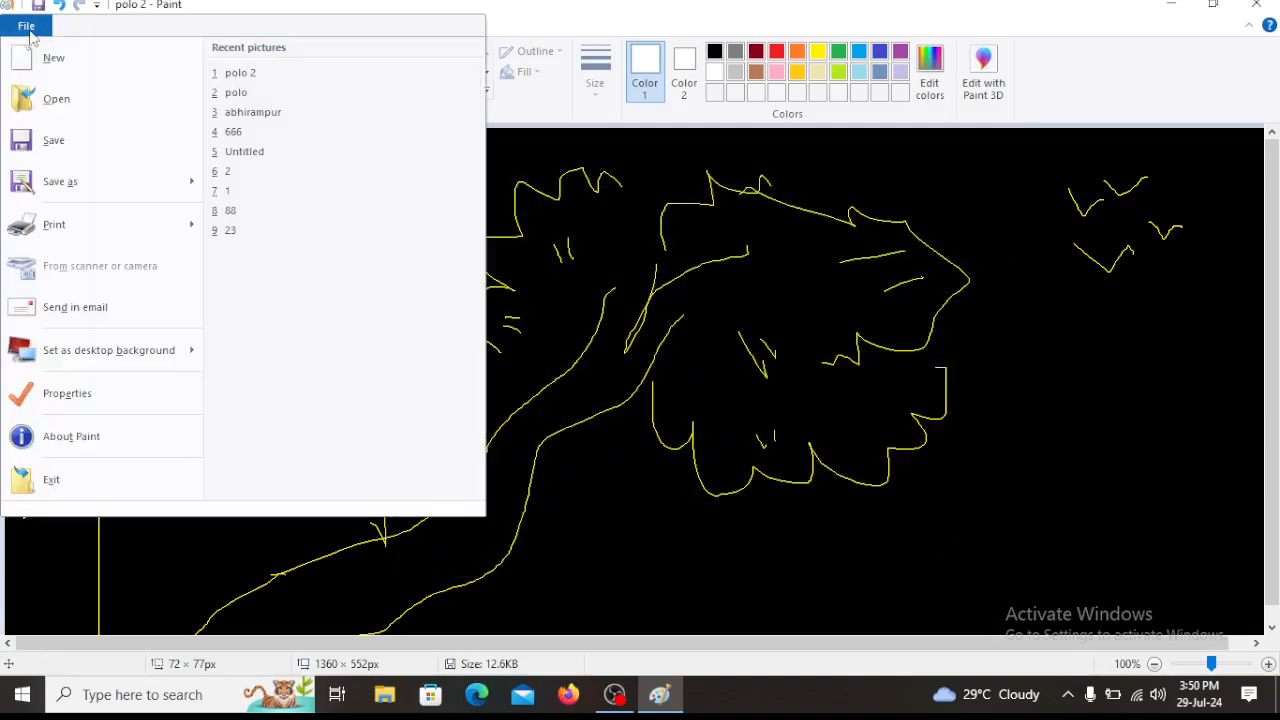
{"action": "left_click", "coordinate": [68, 110]}
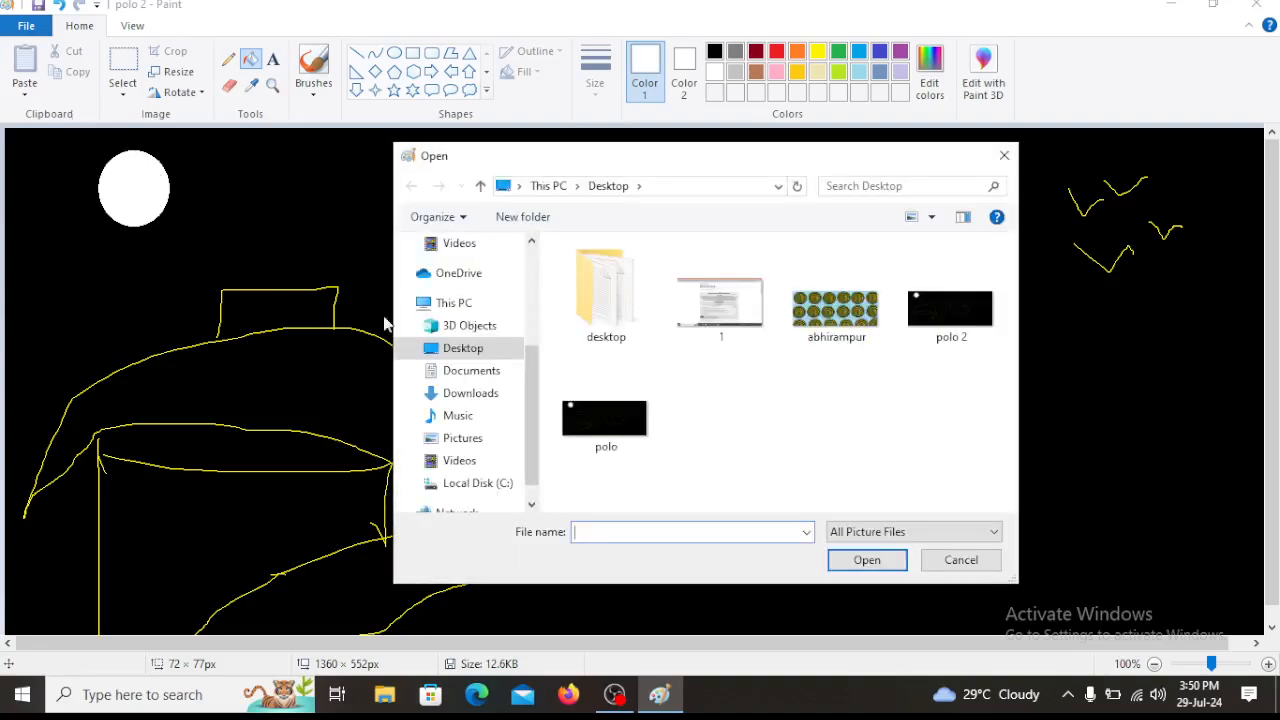
{"action": "left_click", "coordinate": [480, 350]}
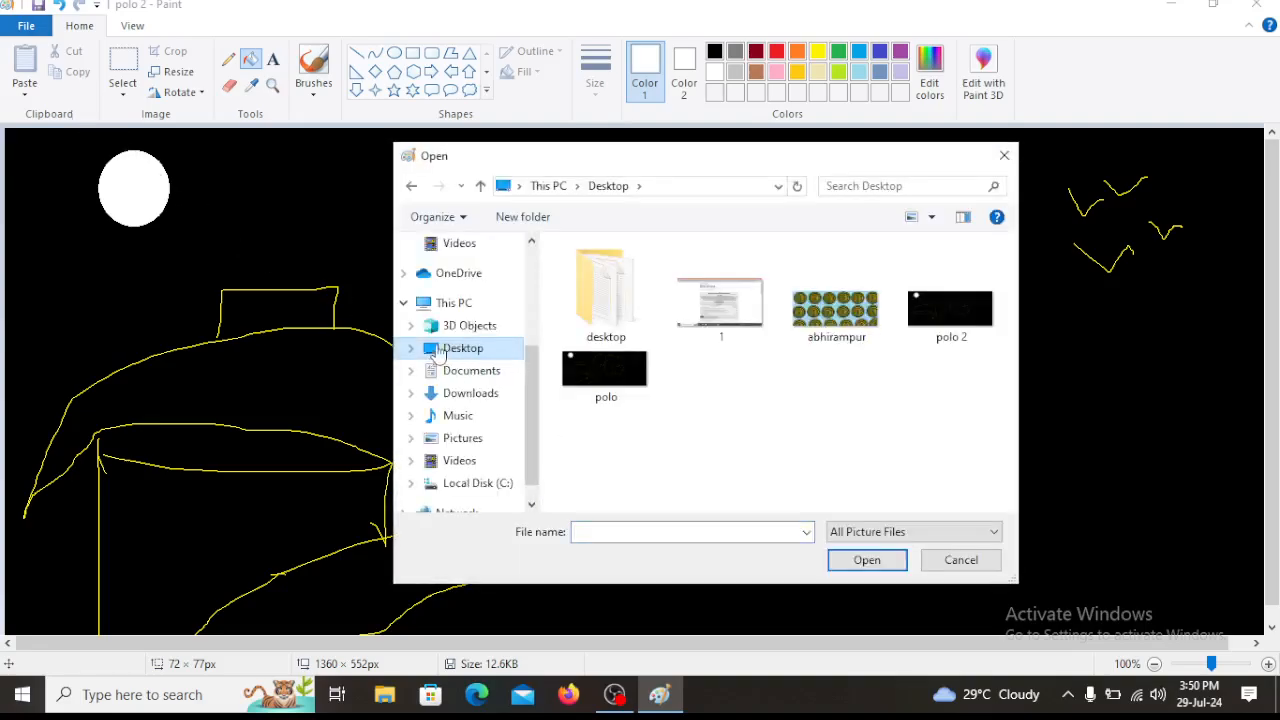
{"action": "left_click", "coordinate": [833, 310]}
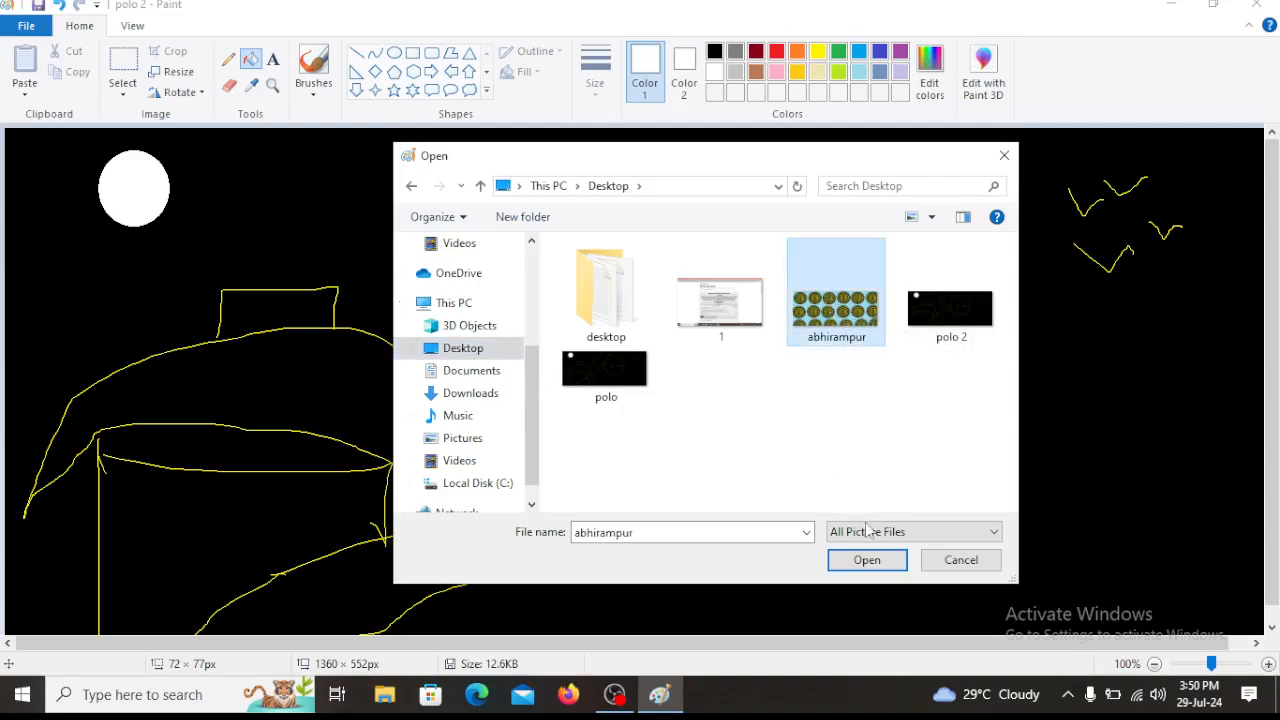
{"action": "left_click", "coordinate": [869, 566]}
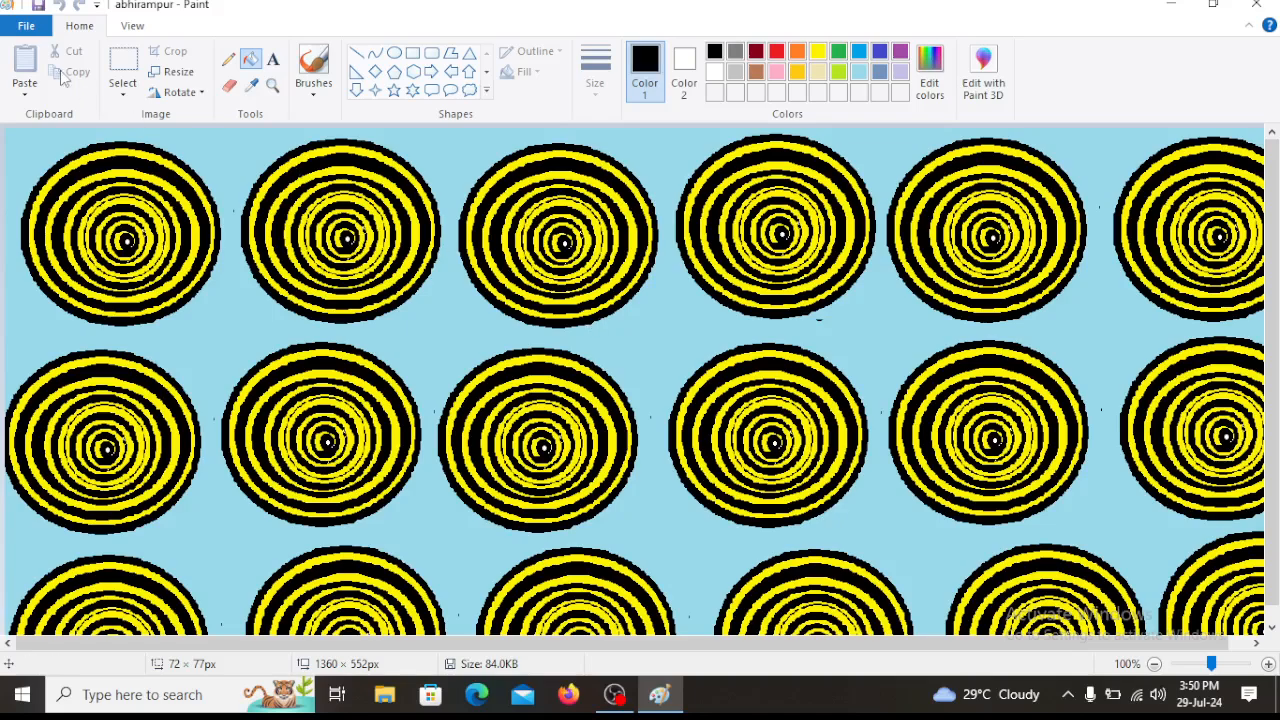
- Open the picture polo 2 from the Desktop folder in place of the spiral pattern
{"action": "left_click", "coordinate": [28, 25]}
{"action": "left_click", "coordinate": [62, 100]}
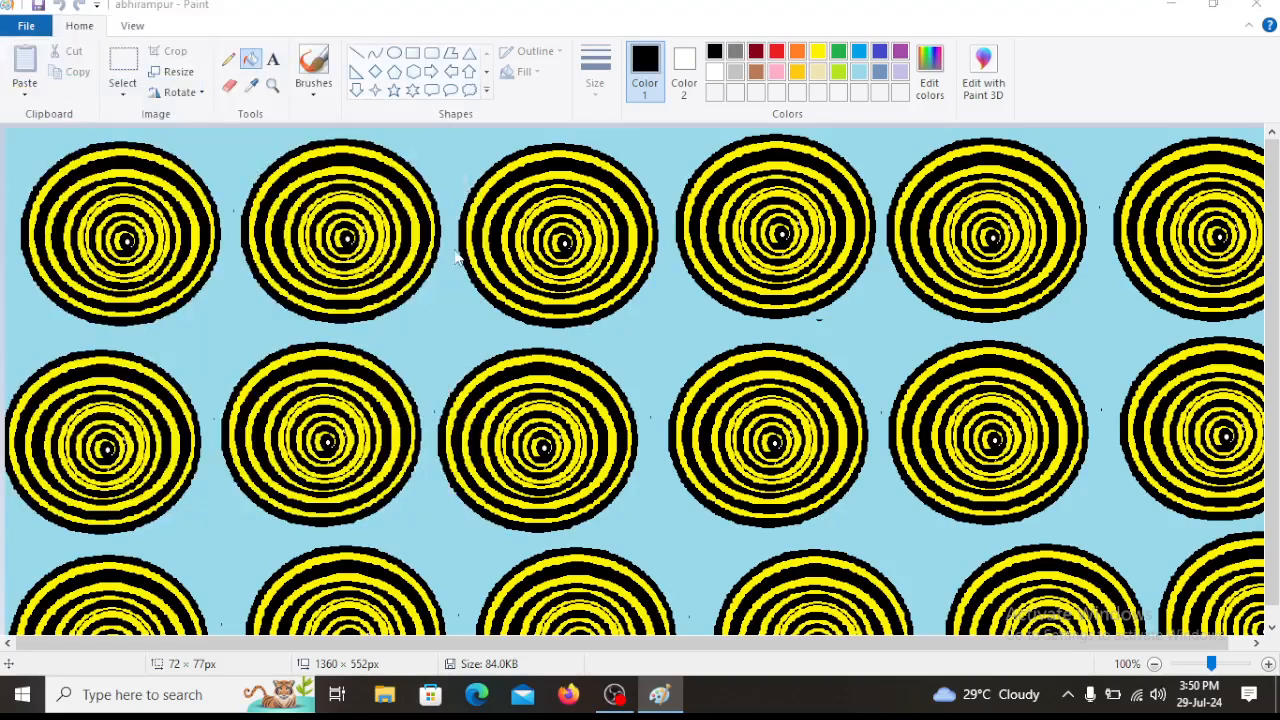
{"action": "left_click", "coordinate": [957, 310]}
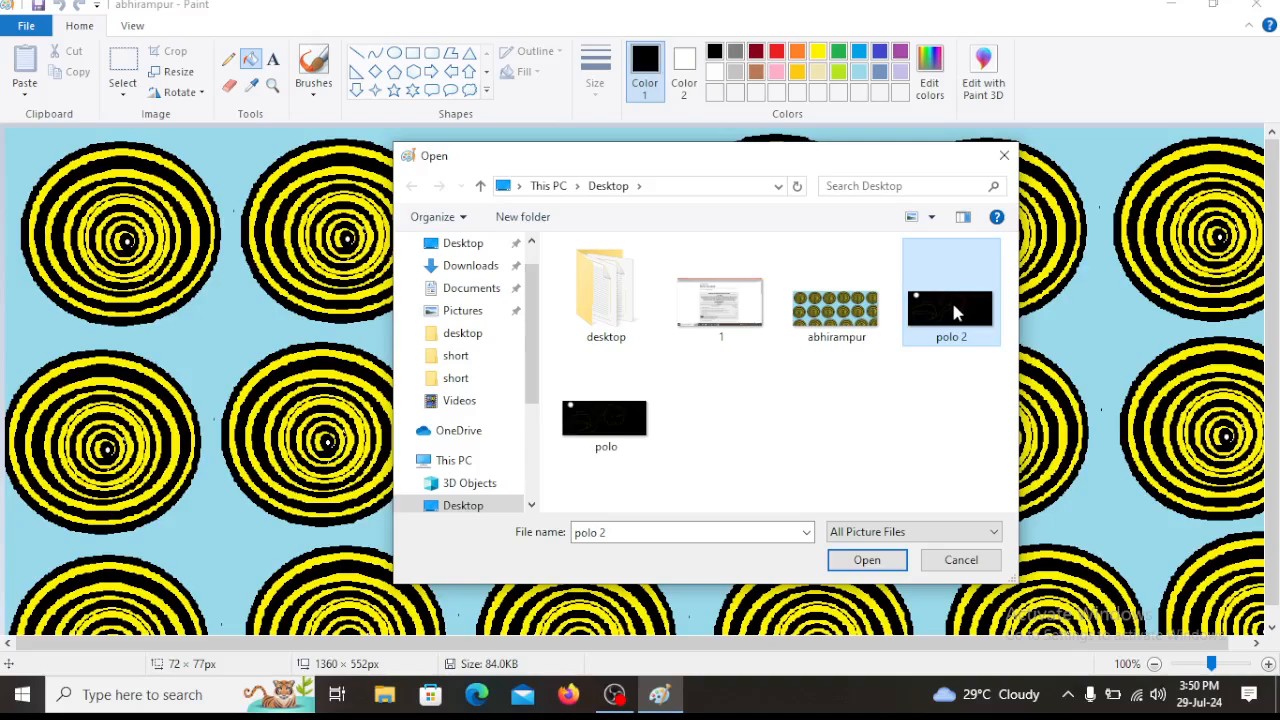
{"action": "left_click", "coordinate": [878, 563]}
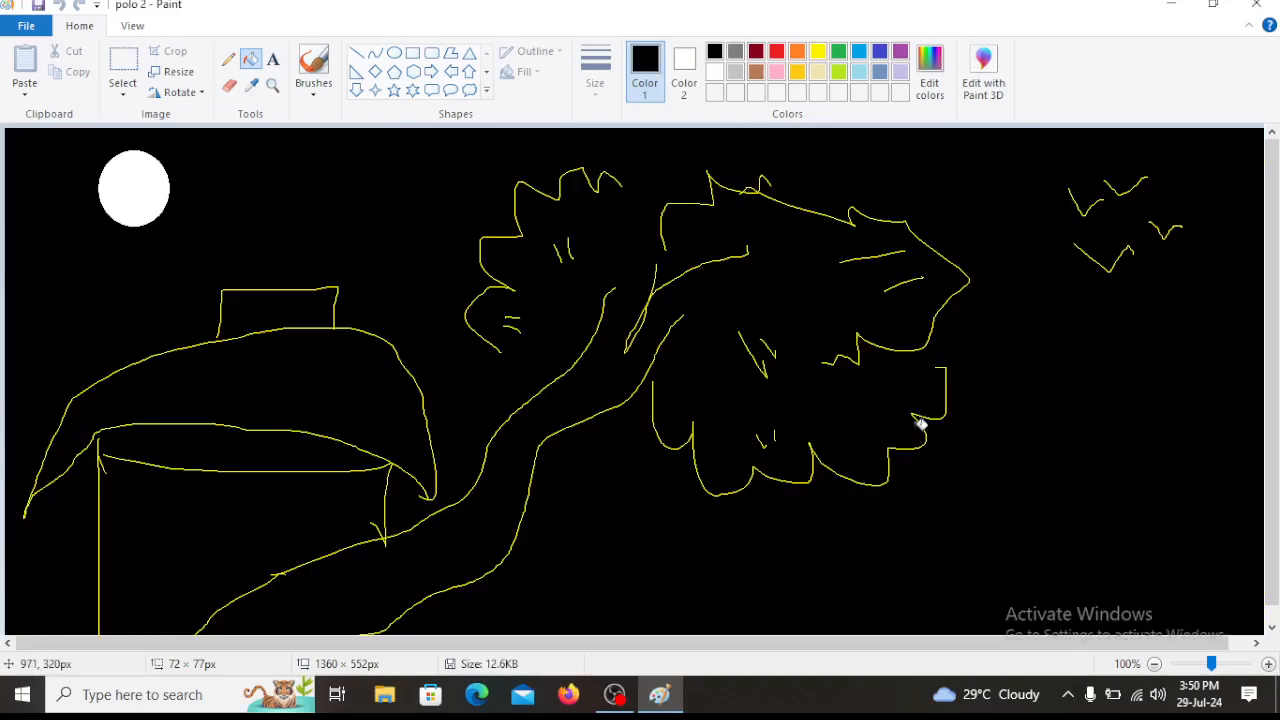
- Review the save, print, email, desktop background and properties commands for polo 2, and exit Paint
{"action": "left_click", "coordinate": [26, 25]}
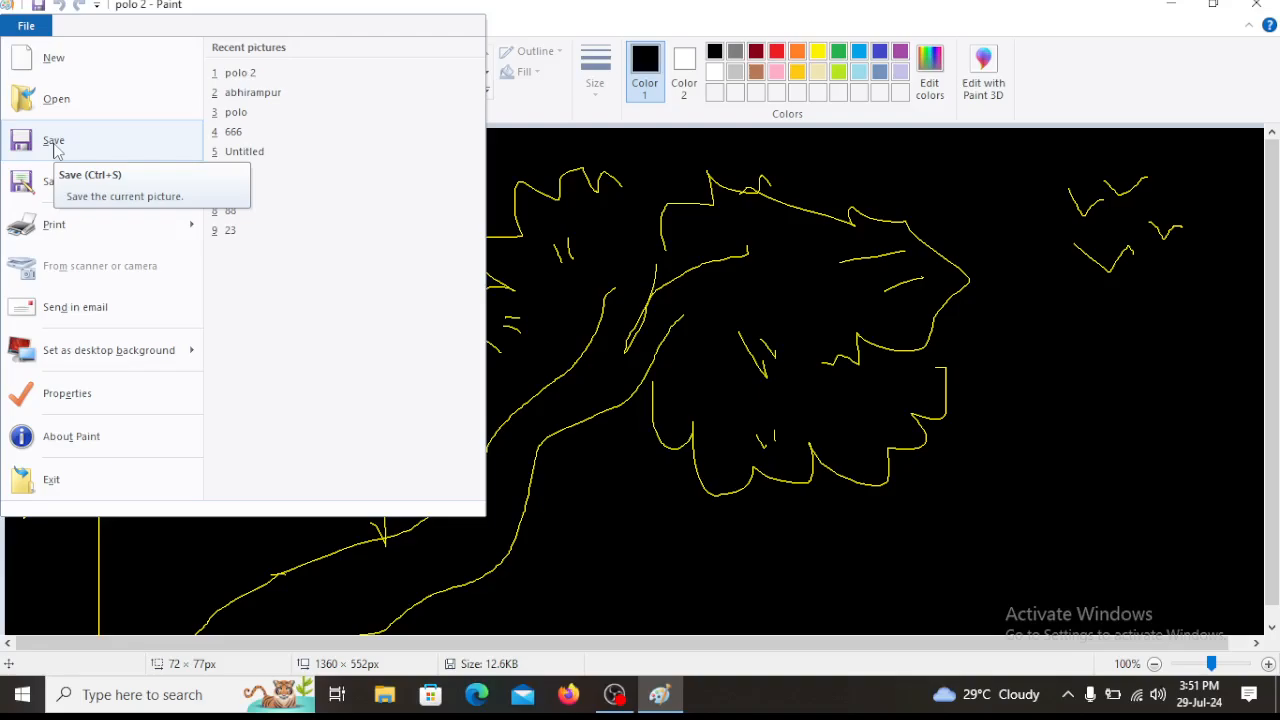
{"action": "mouse_move", "coordinate": [97, 181]}
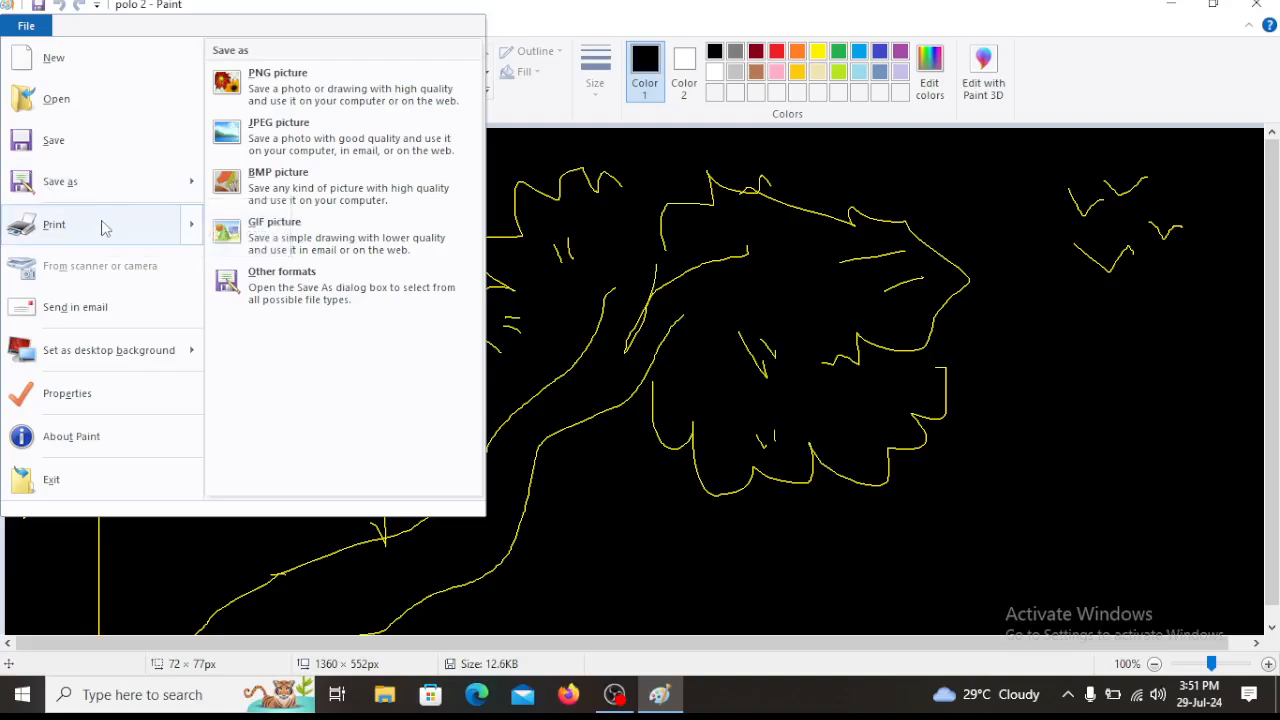
{"action": "mouse_move", "coordinate": [100, 223]}
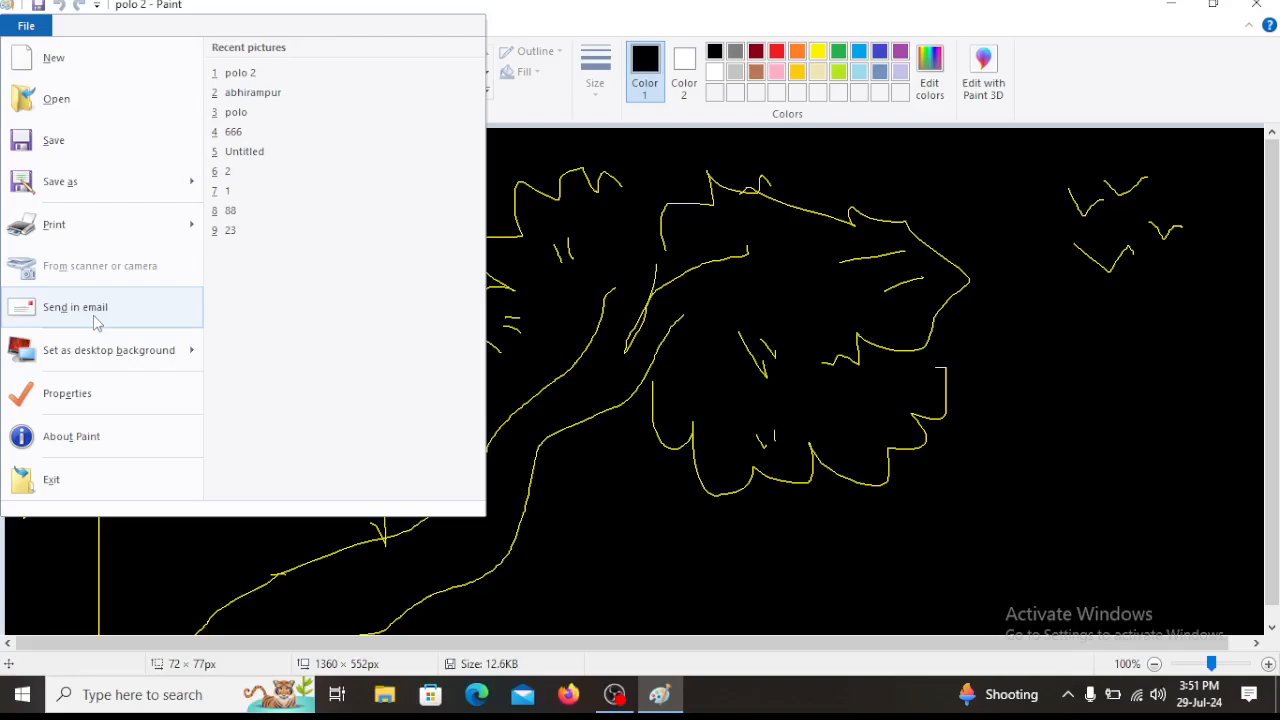
{"action": "mouse_move", "coordinate": [101, 366]}
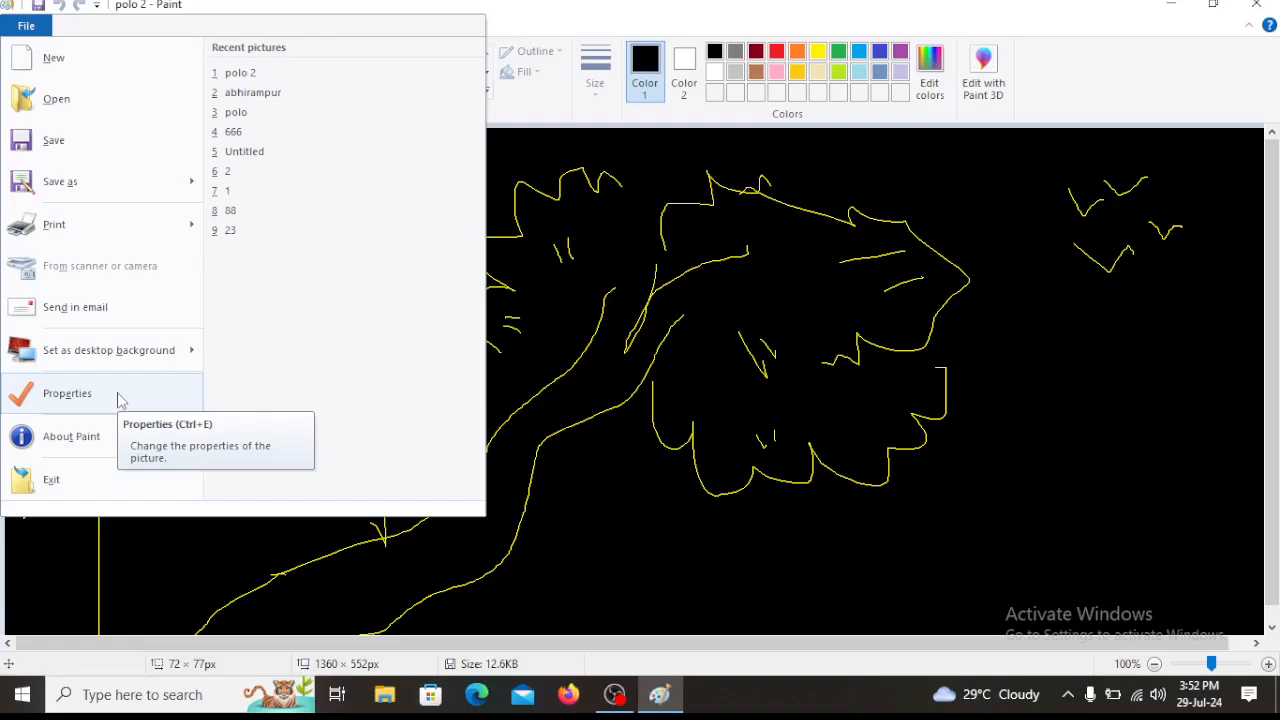
{"action": "left_click", "coordinate": [94, 486]}
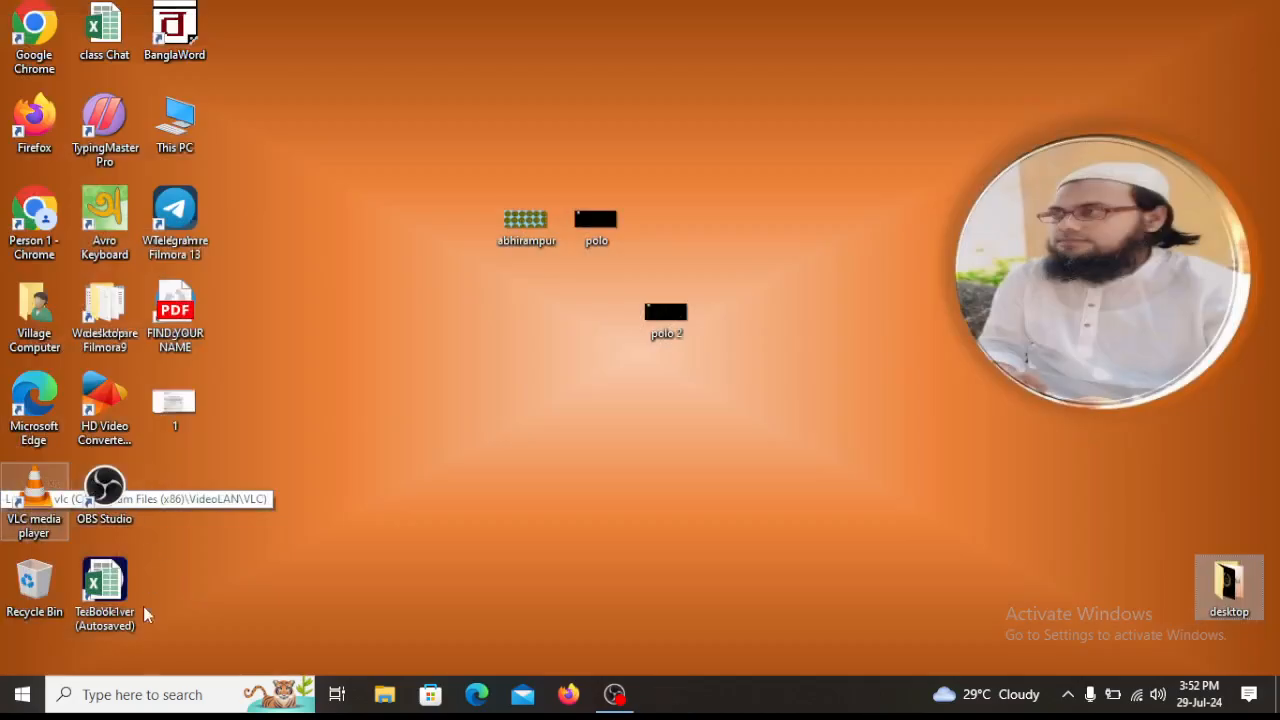
- Search Windows for paint and launch the Paint app with a blank canvas
{"action": "left_click", "coordinate": [124, 706]}
{"action": "type", "text": "paint"}
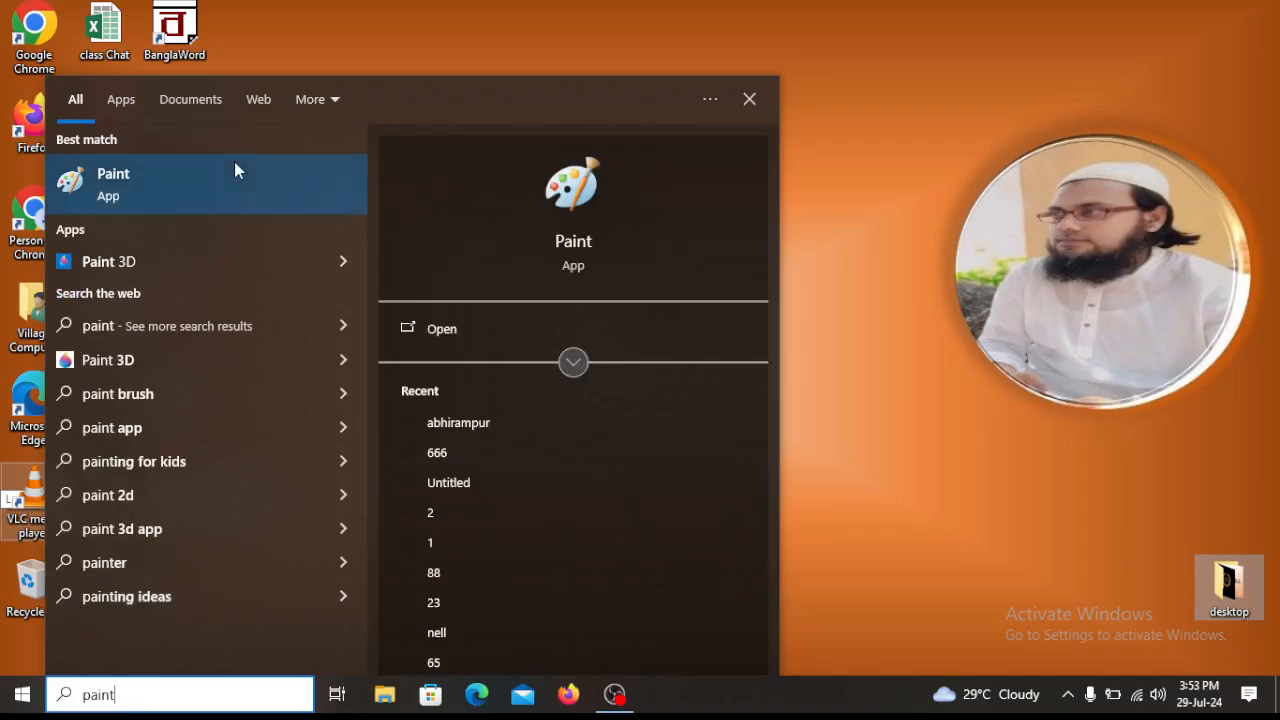
{"action": "left_click", "coordinate": [235, 165]}
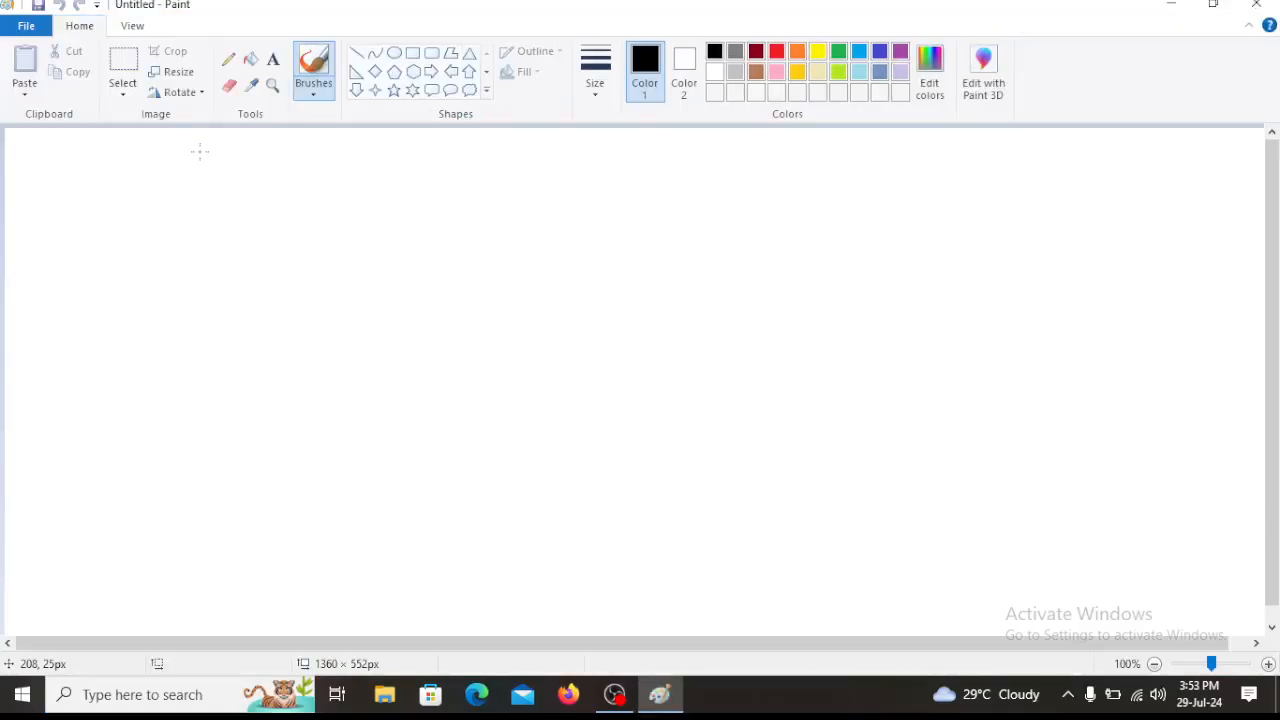
- Scribble two freehand strokes of large overlapping loops and zigzags across the canvas with the black brush
{"action": "mouse_move", "coordinate": [505, 317]}
{"action": "left_mouse_down"}
{"action": "mouse_move", "coordinate": [603, 387]}
{"action": "mouse_move", "coordinate": [918, 298]}
{"action": "mouse_move", "coordinate": [844, 267]}
{"action": "mouse_move", "coordinate": [464, 488]}
{"action": "mouse_move", "coordinate": [523, 279]}
{"action": "mouse_move", "coordinate": [587, 284]}
{"action": "mouse_move", "coordinate": [528, 311]}
{"action": "left_mouse_up"}
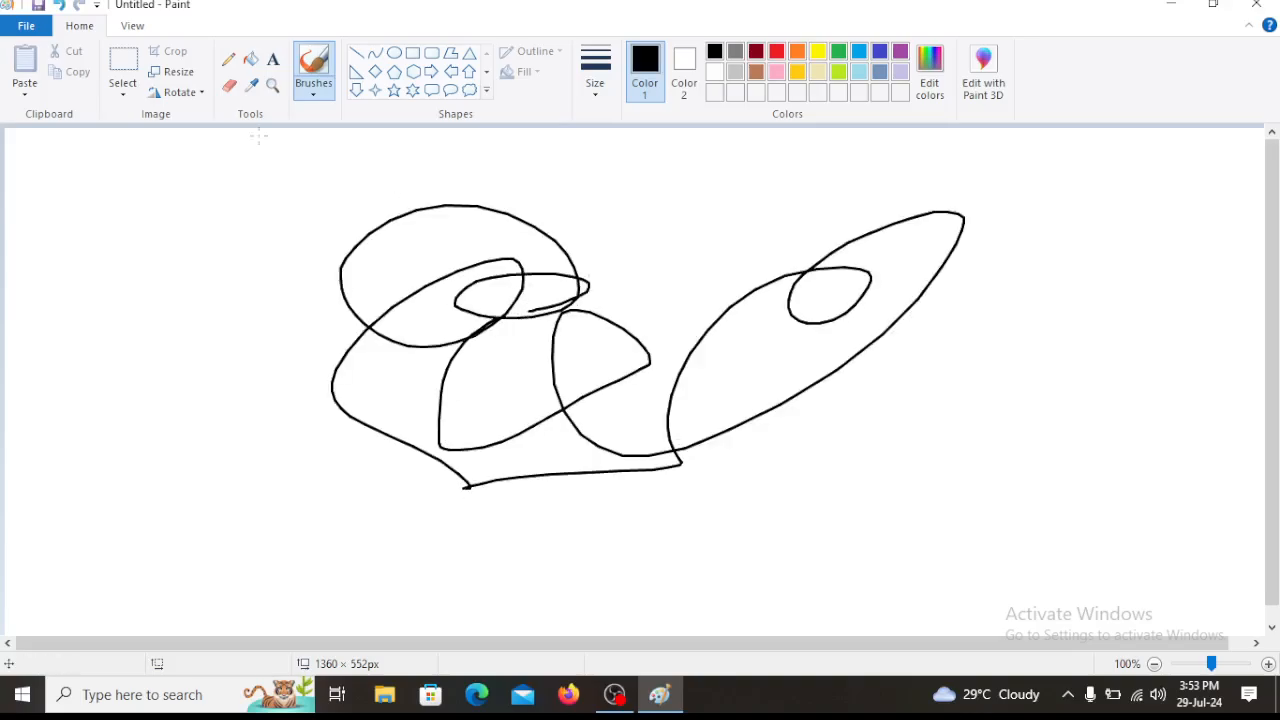
{"action": "left_click", "coordinate": [26, 25]}
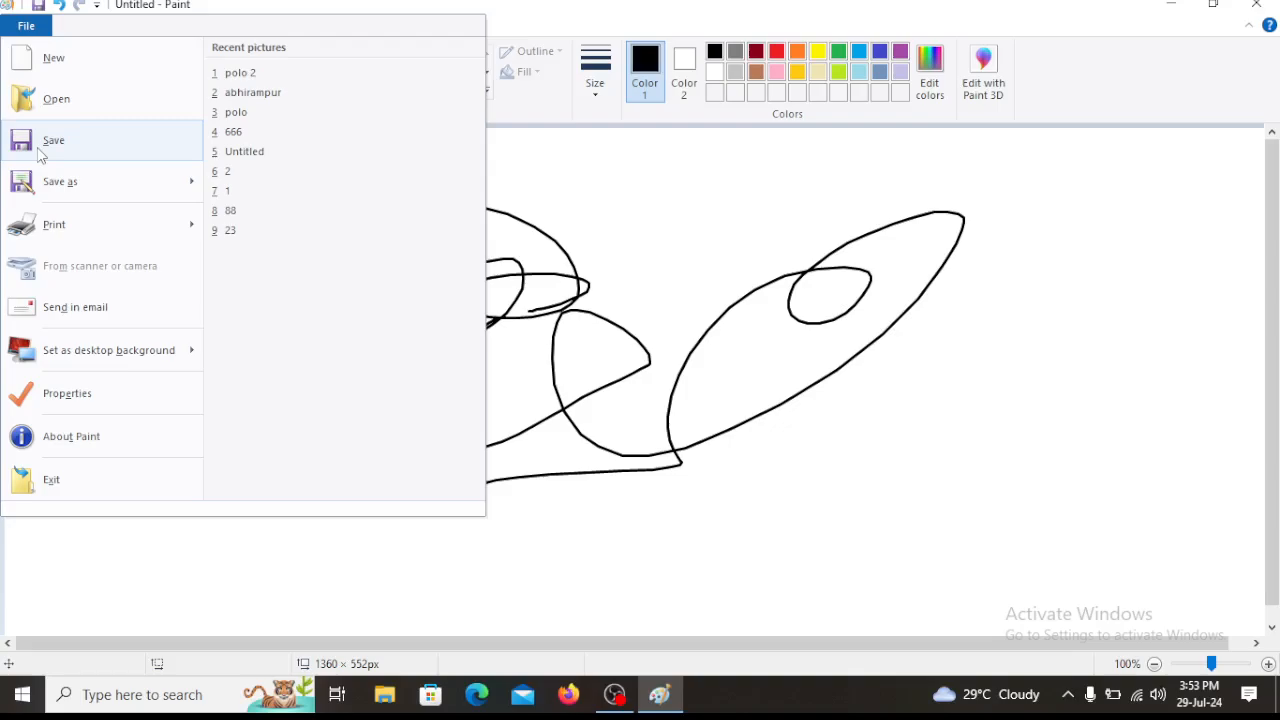
{"action": "left_click", "coordinate": [651, 243]}
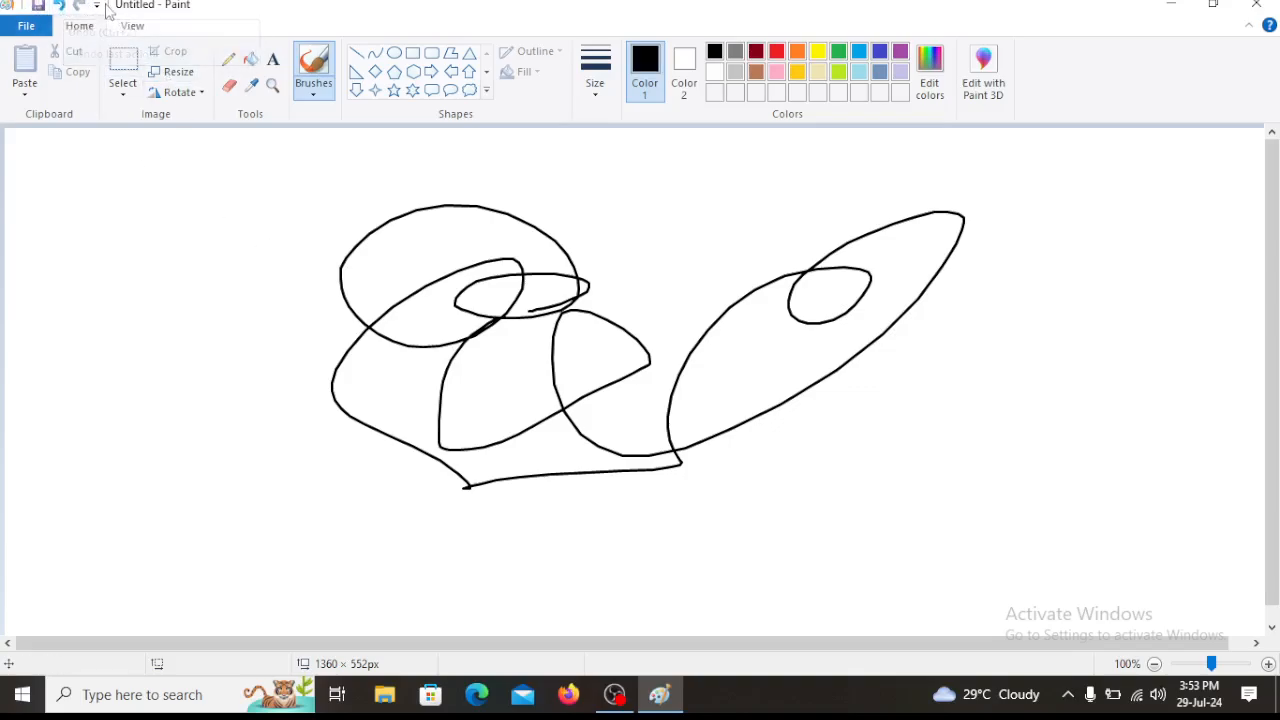
{"action": "mouse_move", "coordinate": [226, 261]}
{"action": "left_mouse_down"}
{"action": "mouse_move", "coordinate": [268, 306]}
{"action": "mouse_move", "coordinate": [368, 248]}
{"action": "mouse_move", "coordinate": [684, 181]}
{"action": "mouse_move", "coordinate": [707, 356]}
{"action": "mouse_move", "coordinate": [768, 285]}
{"action": "mouse_move", "coordinate": [507, 418]}
{"action": "mouse_move", "coordinate": [838, 473]}
{"action": "mouse_move", "coordinate": [666, 527]}
{"action": "mouse_move", "coordinate": [268, 533]}
{"action": "mouse_move", "coordinate": [368, 302]}
{"action": "left_mouse_up"}
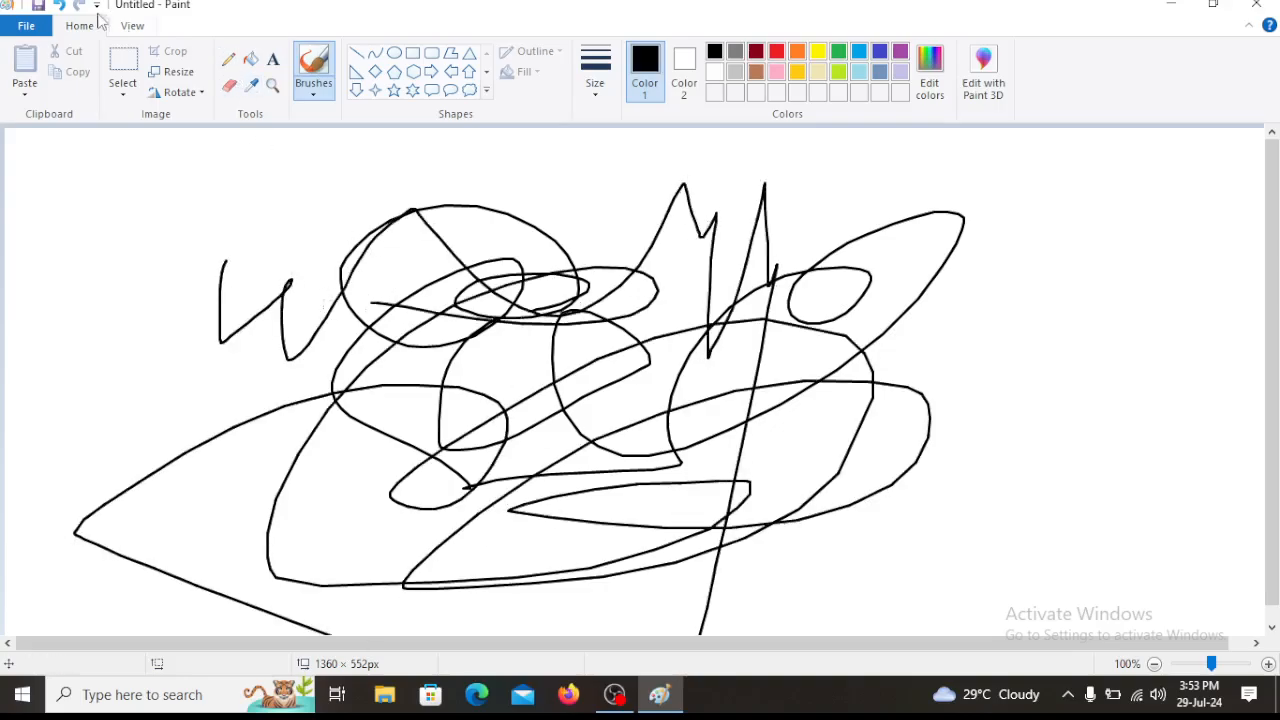
- Undo both brush scribbles, redo them, and undo them again to clear the canvas
{"action": "left_click", "coordinate": [58, 6]}
{"action": "left_click", "coordinate": [58, 6]}
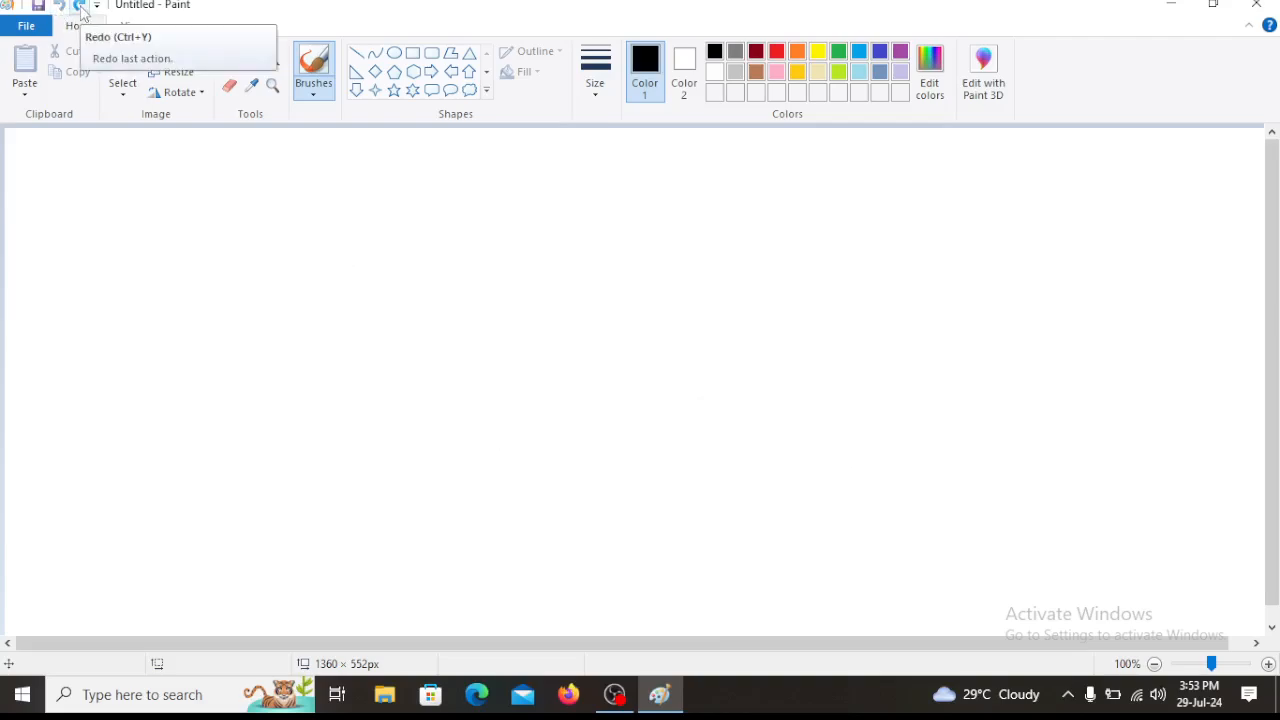
{"action": "left_click", "coordinate": [80, 6]}
{"action": "left_click", "coordinate": [80, 6]}
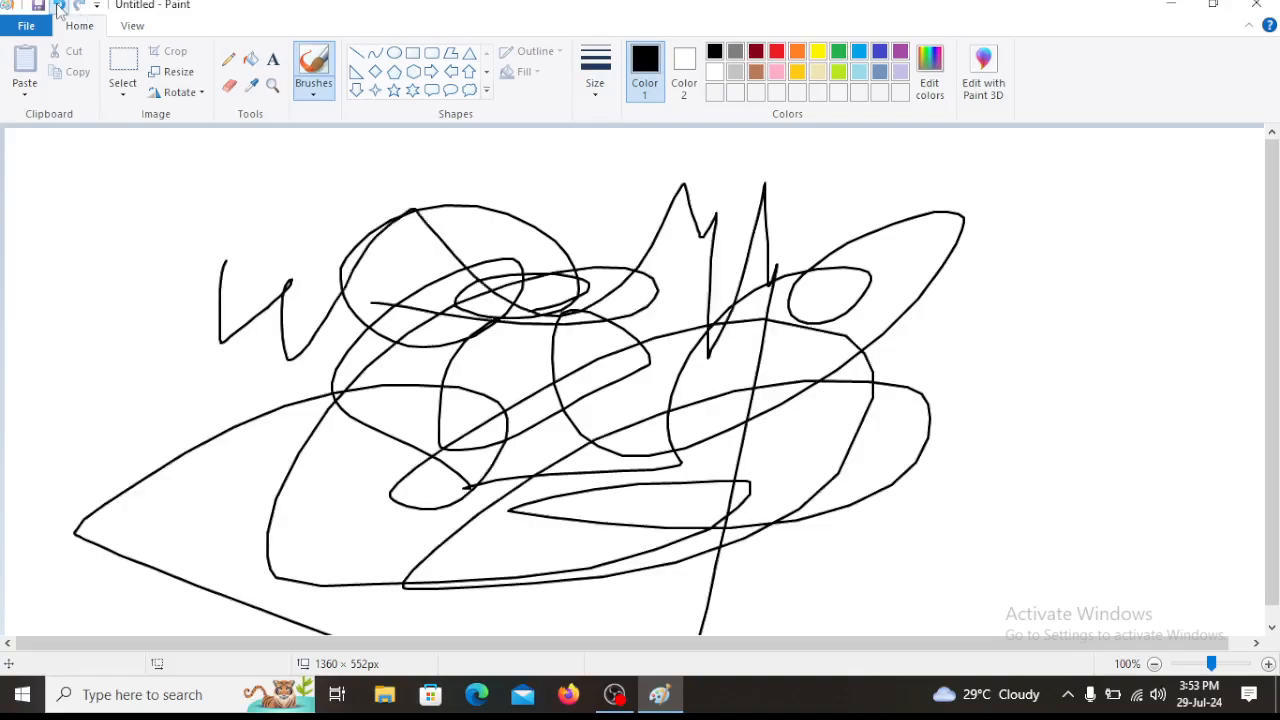
{"action": "left_click", "coordinate": [58, 6]}
{"action": "left_click", "coordinate": [58, 6]}
- Draw two black ellipses side by side, a tall one and a wide one about 231 × 160 px
{"action": "left_click", "coordinate": [394, 52]}
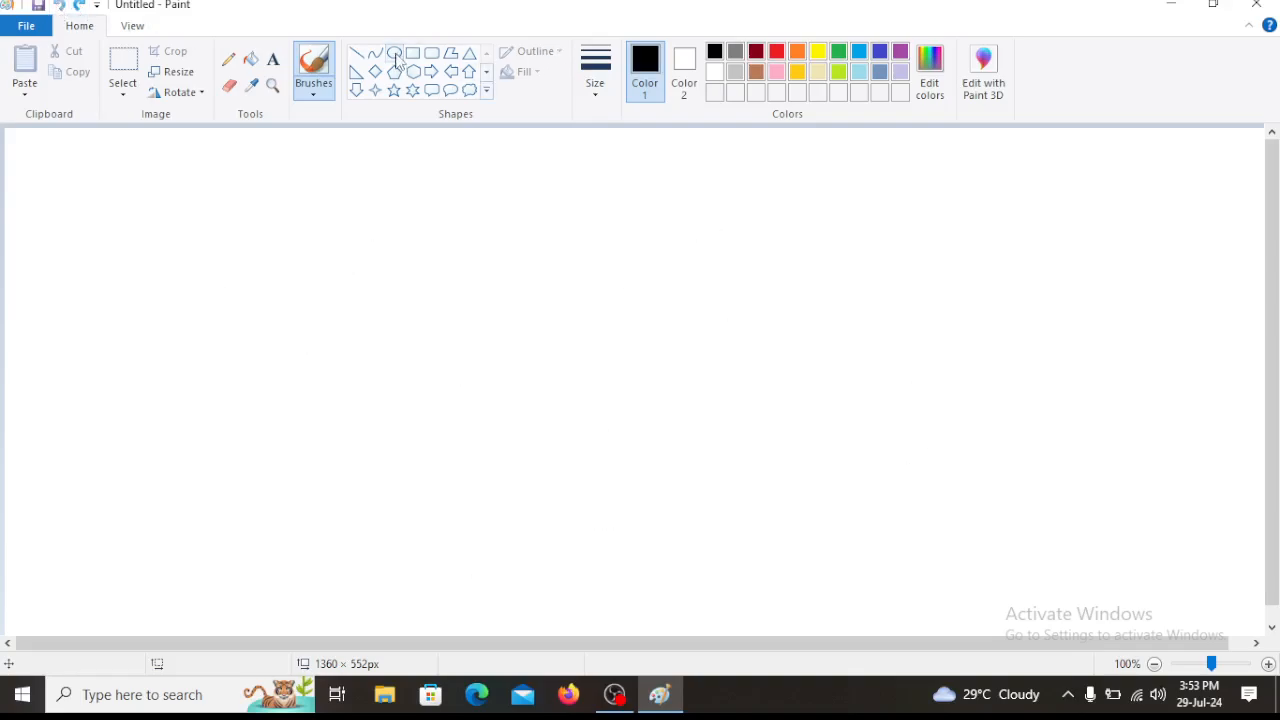
{"action": "left_click_drag", "start_coordinate": [292, 217], "coordinate": [476, 434]}
{"action": "left_click_drag", "start_coordinate": [636, 291], "coordinate": [852, 443]}
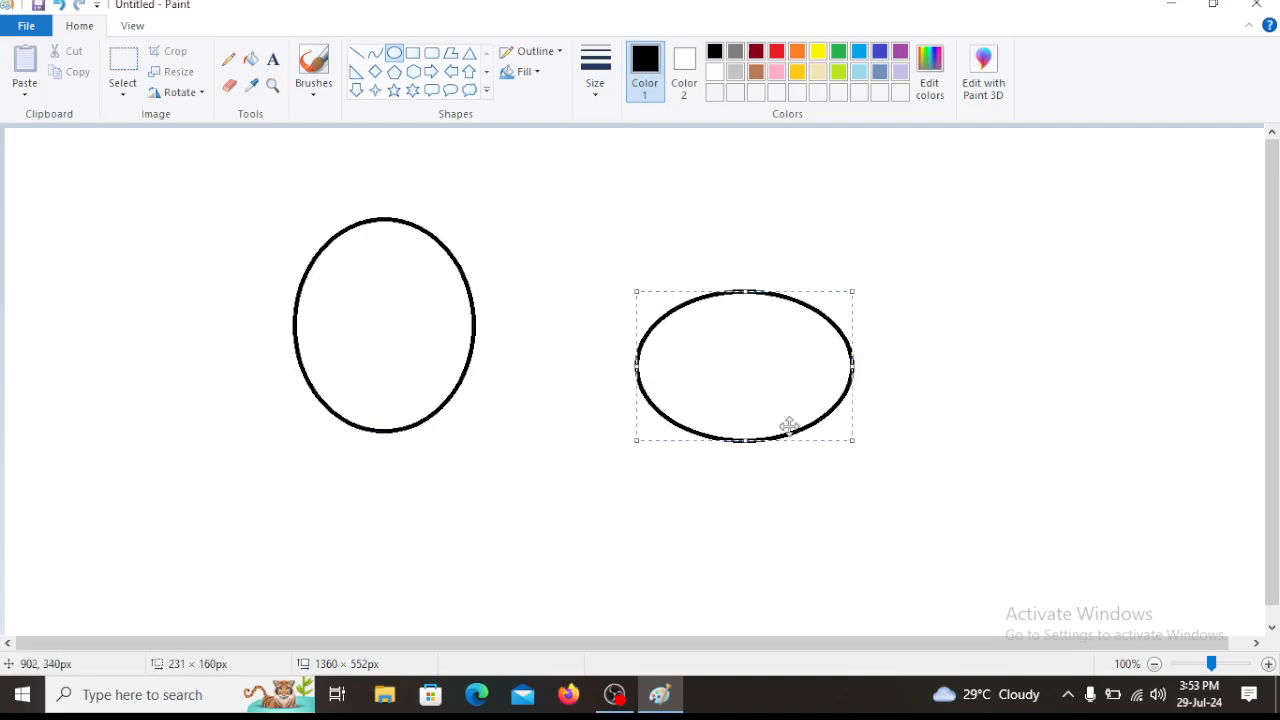
- Undo both ellipses and redo the tall one
{"action": "left_click", "coordinate": [60, 6]}
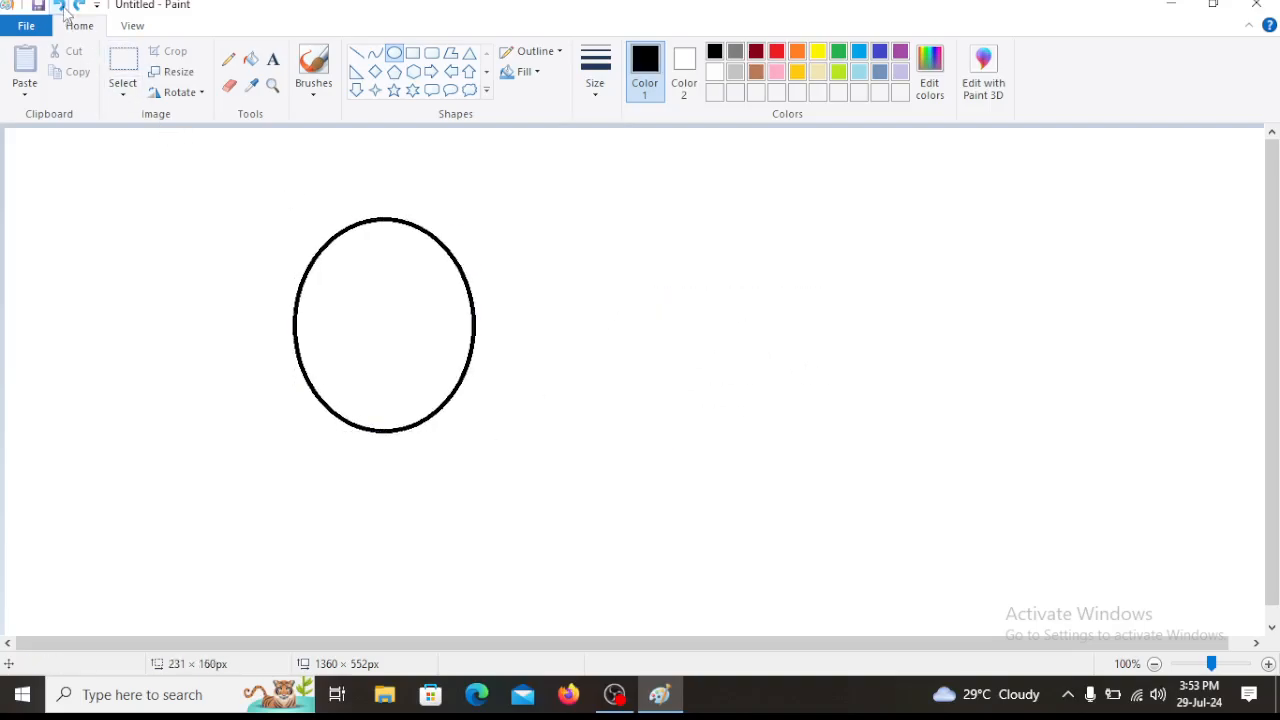
{"action": "left_click", "coordinate": [60, 6]}
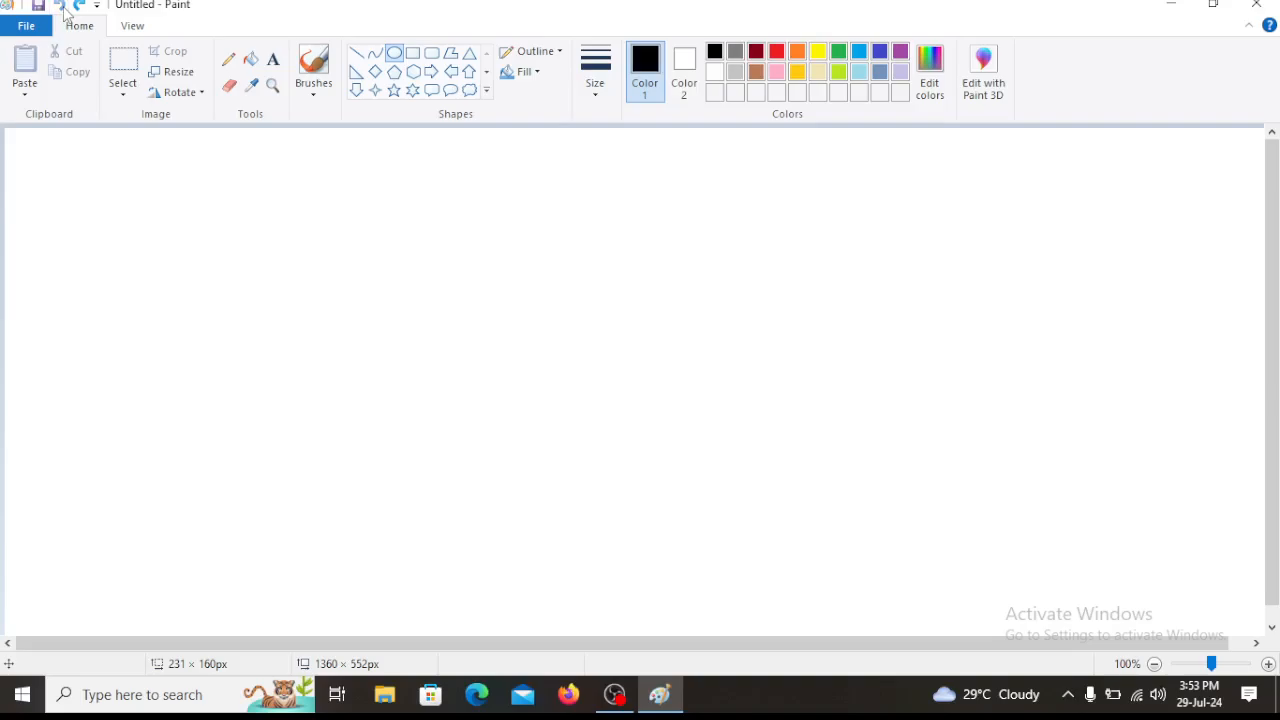
{"action": "left_click", "coordinate": [81, 6]}
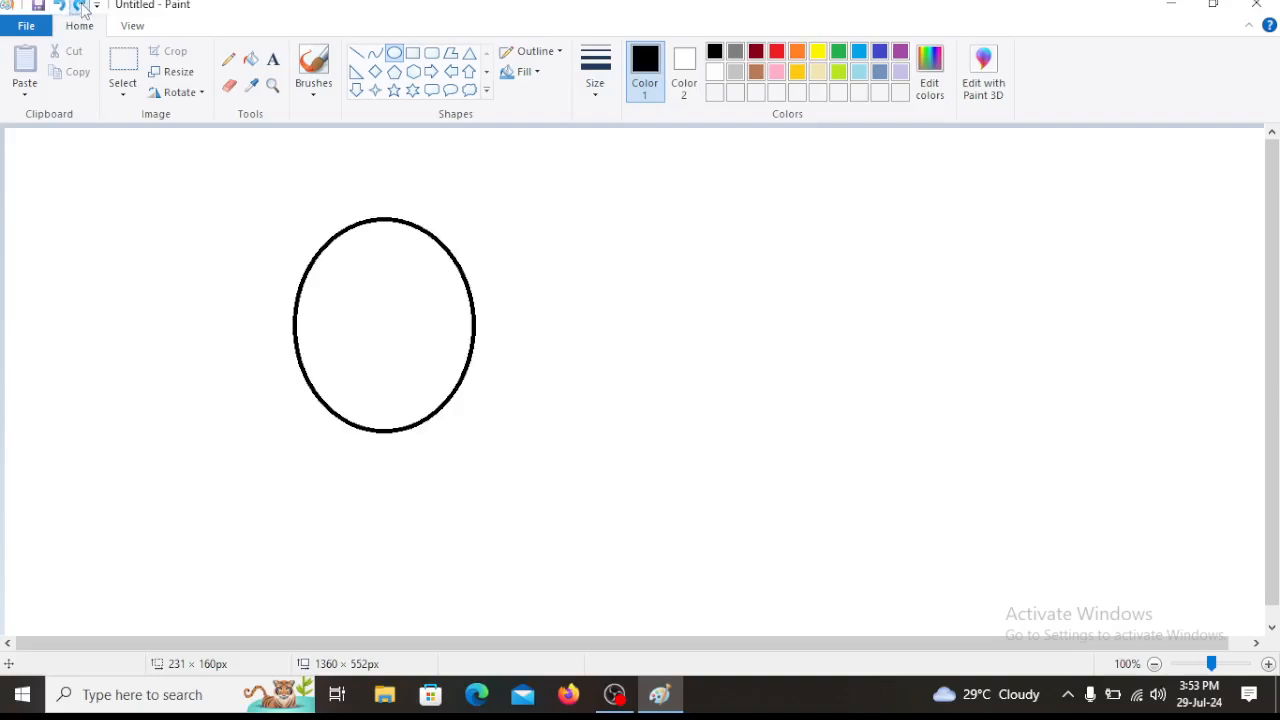
- Redo the wide ellipse, undo it once more, and redo it again so both ellipses are on the canvas
{"action": "left_click", "coordinate": [81, 6]}
{"action": "left_click", "coordinate": [60, 6]}
{"action": "left_click", "coordinate": [81, 6]}
- Add the New, Print, Print preview and Open commands to the Quick Access Toolbar
{"action": "left_click", "coordinate": [97, 7]}
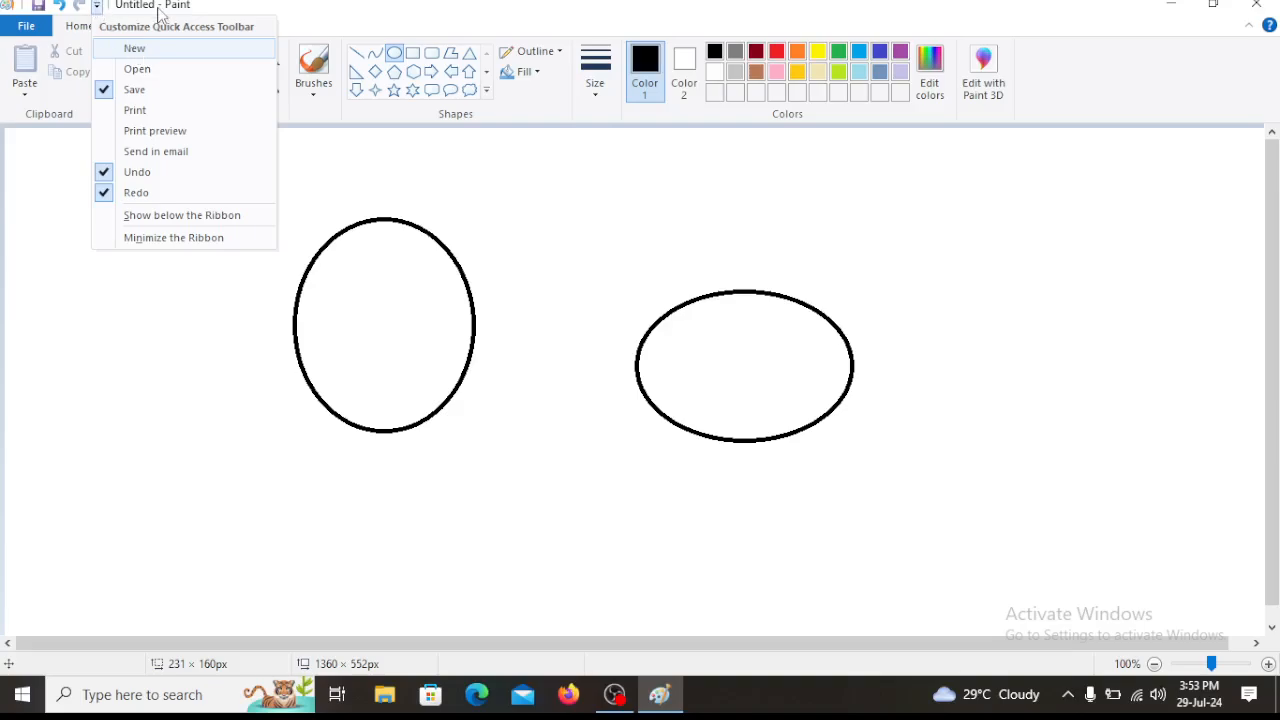
{"action": "left_click", "coordinate": [141, 48]}
{"action": "left_click", "coordinate": [117, 6]}
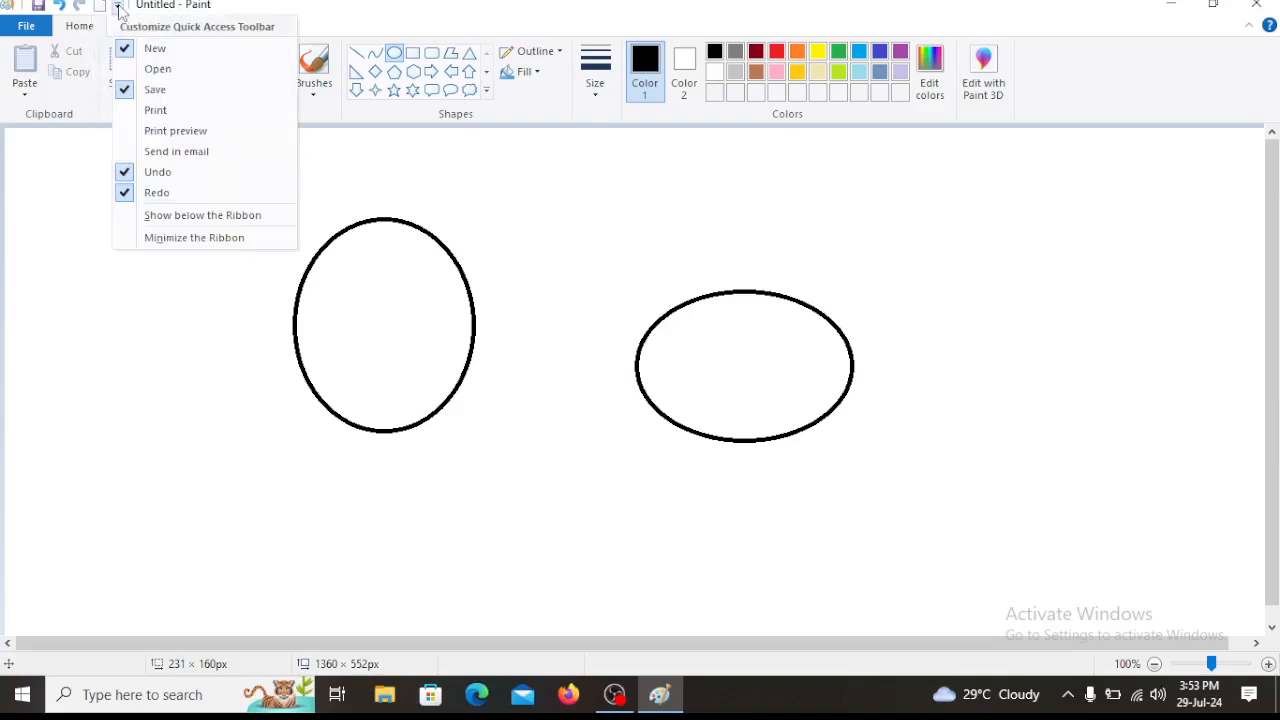
{"action": "left_click", "coordinate": [157, 116]}
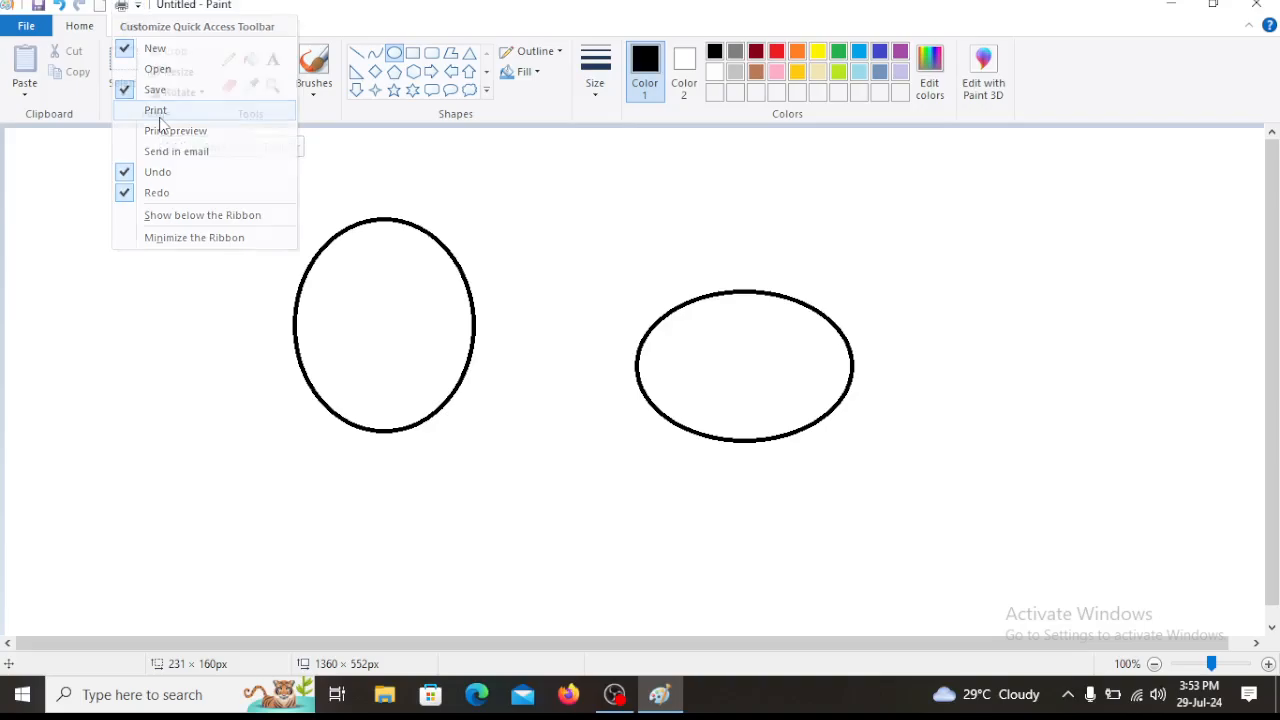
{"action": "left_click", "coordinate": [138, 6]}
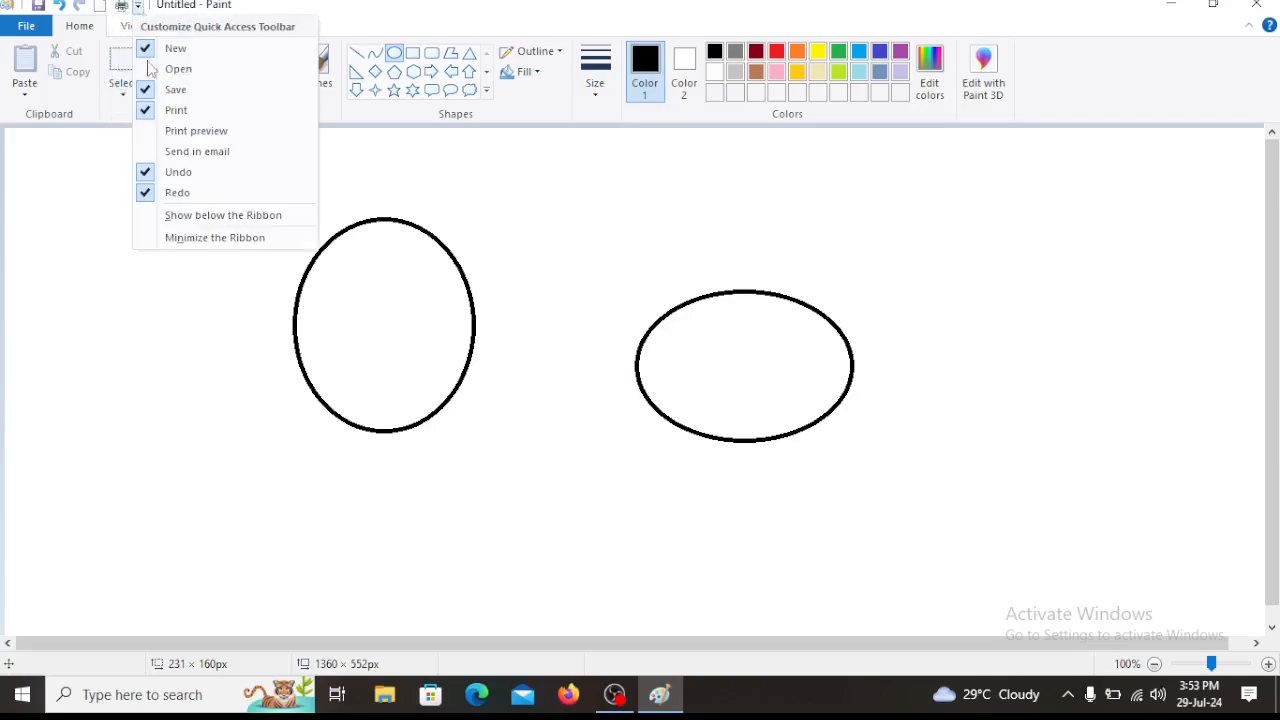
{"action": "left_click", "coordinate": [178, 133]}
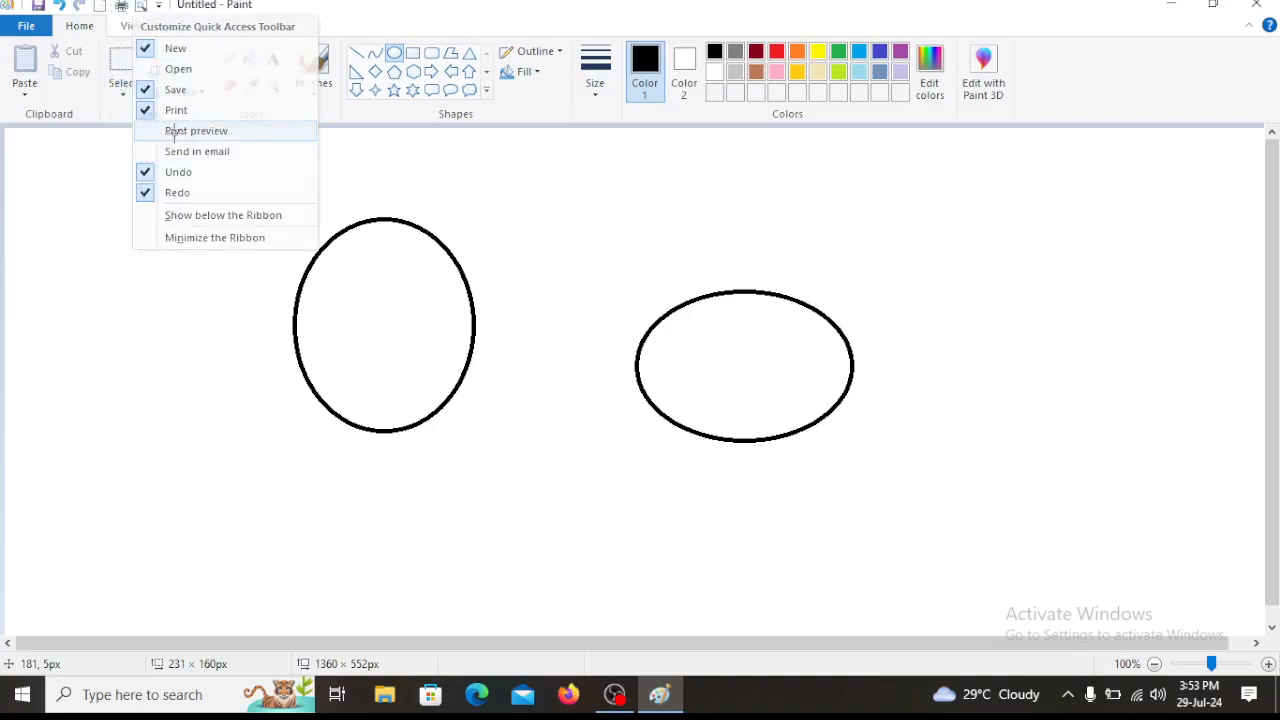
{"action": "left_click", "coordinate": [158, 6]}
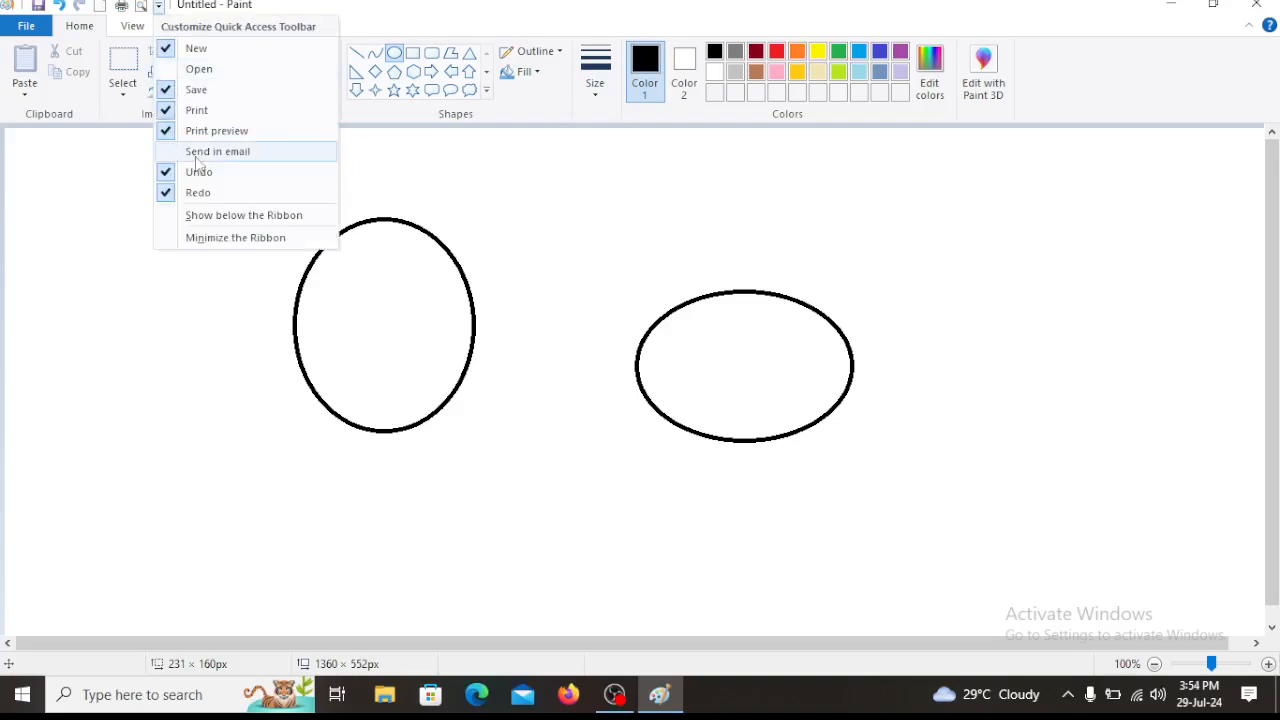
{"action": "left_click", "coordinate": [199, 69]}
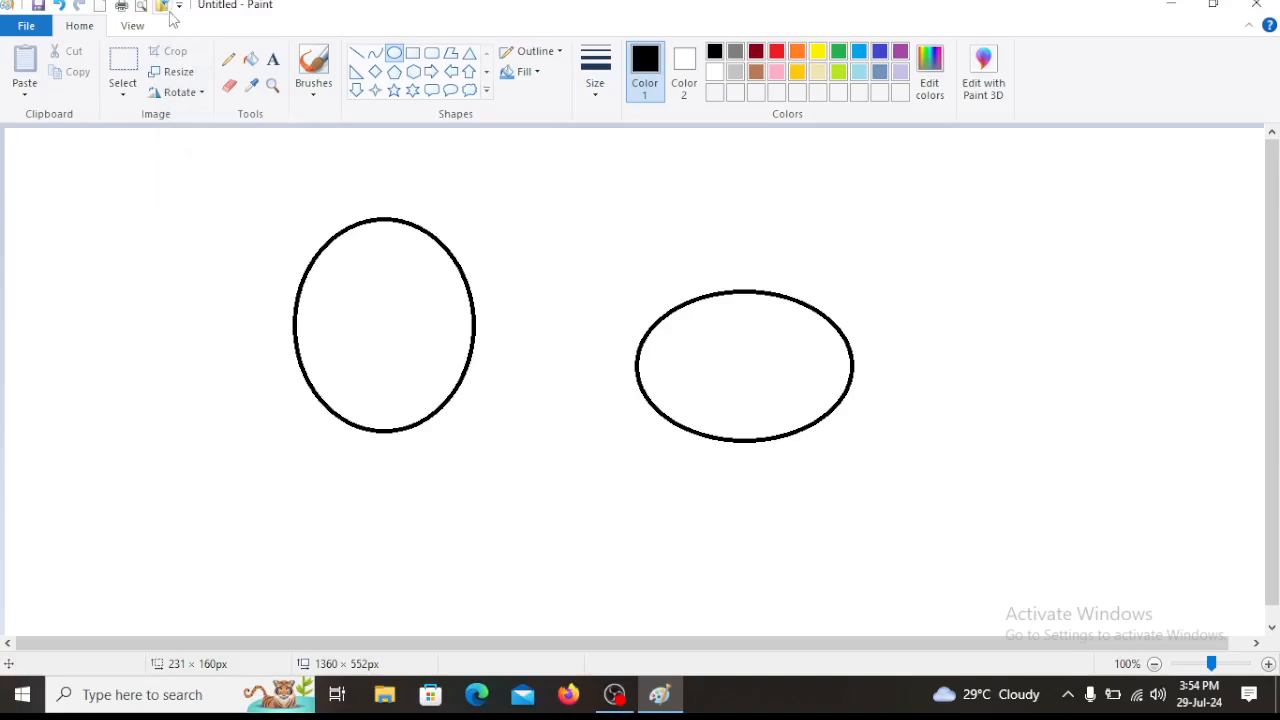
{"action": "left_click", "coordinate": [45, 28]}
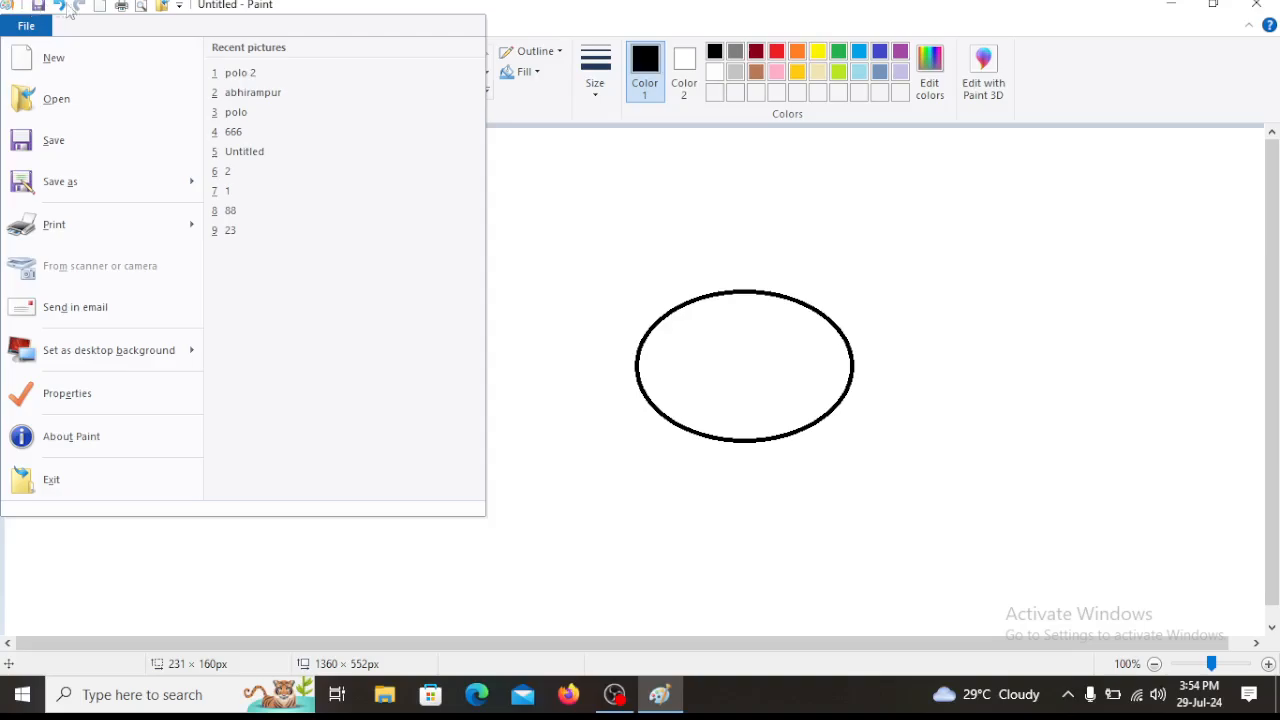
{"action": "left_click", "coordinate": [562, 278]}
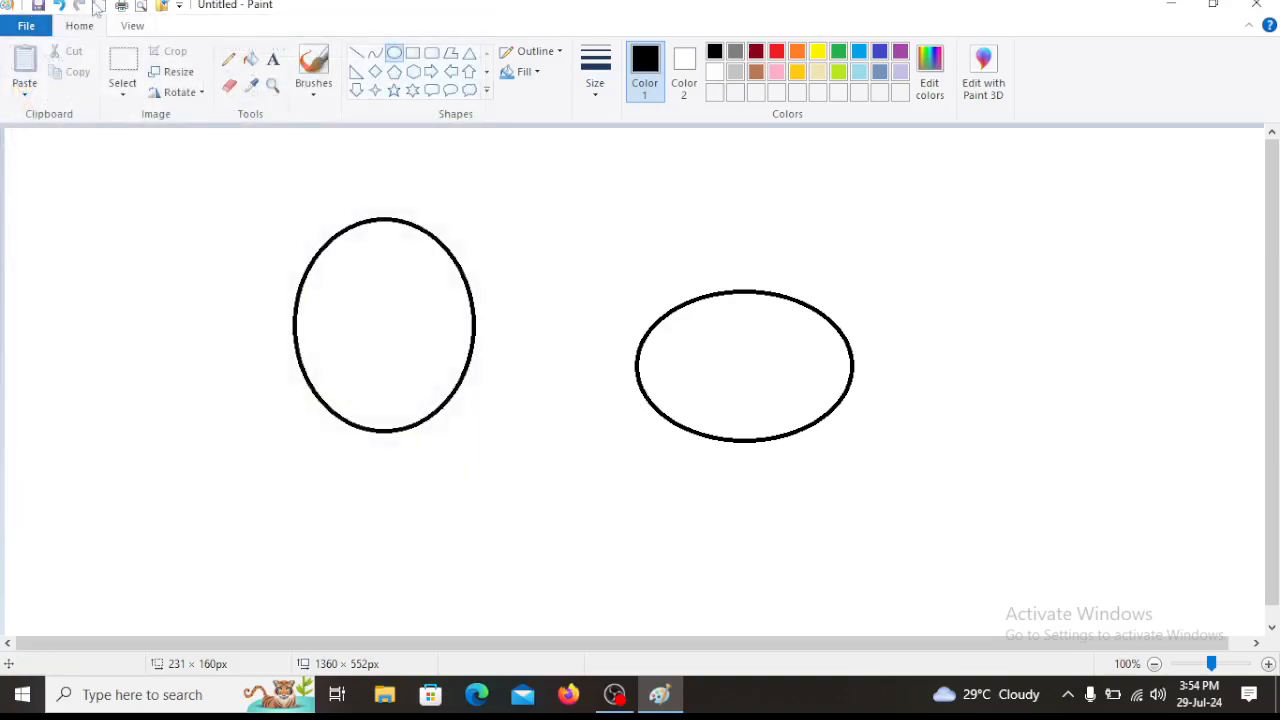
- Remove New, Open, Save, Print and Print preview from the Quick Access Toolbar, leaving only Undo and Redo
{"action": "left_click", "coordinate": [179, 5]}
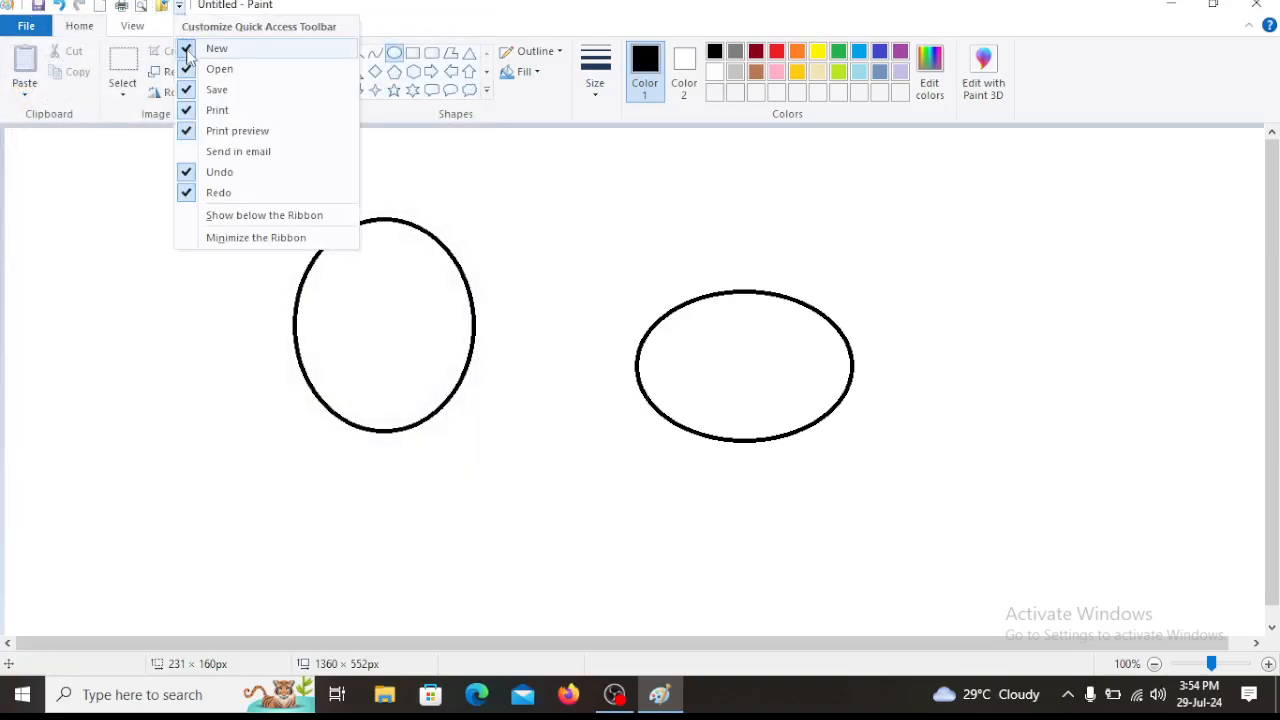
{"action": "left_click", "coordinate": [188, 50]}
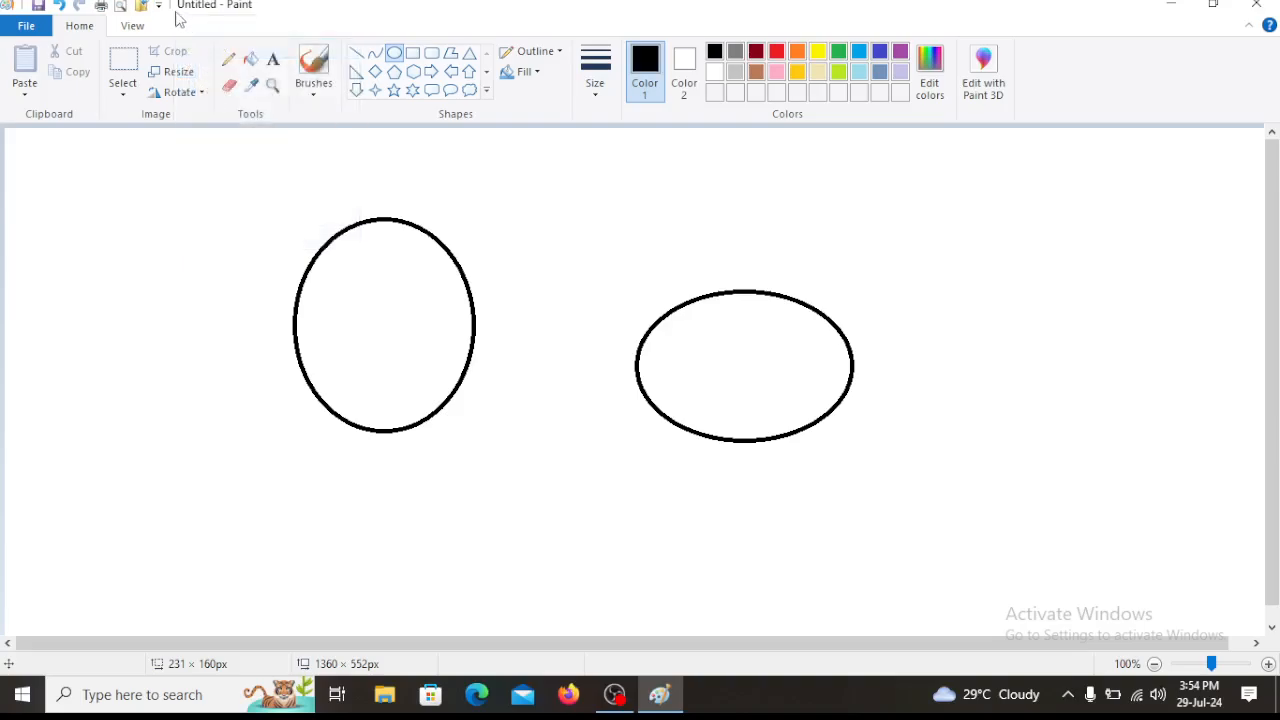
{"action": "left_click", "coordinate": [158, 5]}
{"action": "left_click", "coordinate": [174, 70]}
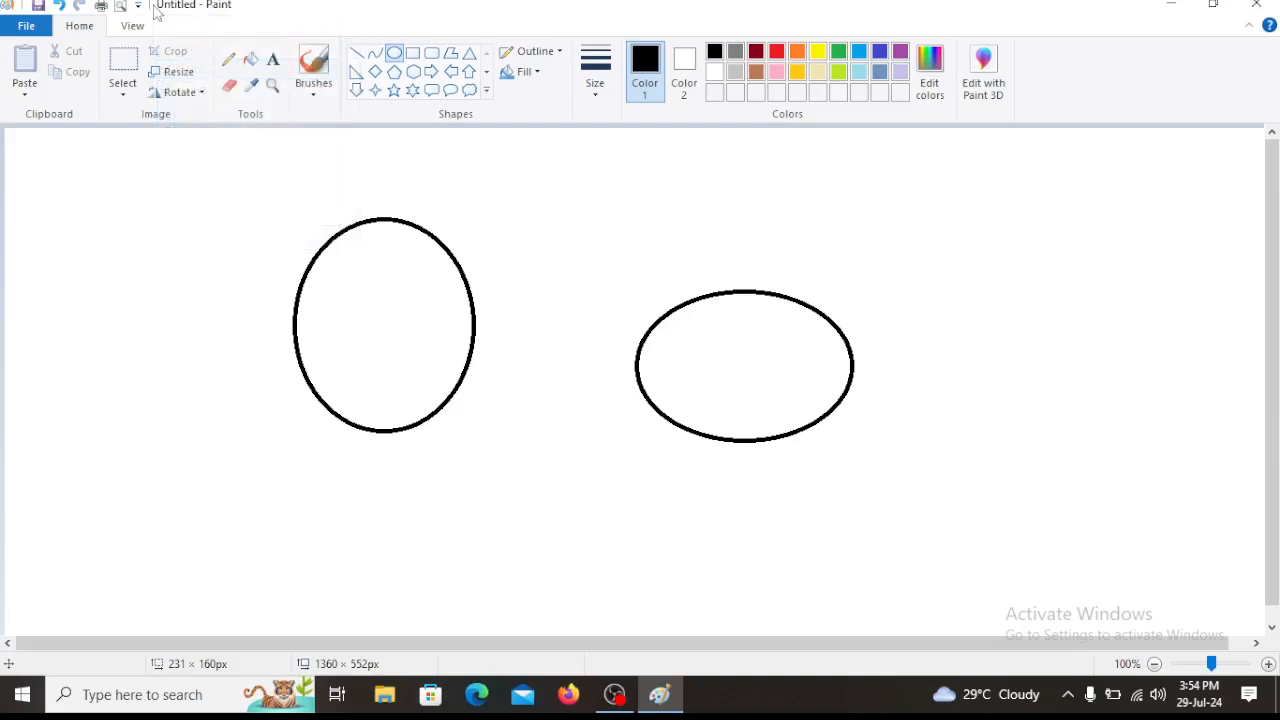
{"action": "left_click", "coordinate": [139, 6]}
{"action": "left_click", "coordinate": [156, 90]}
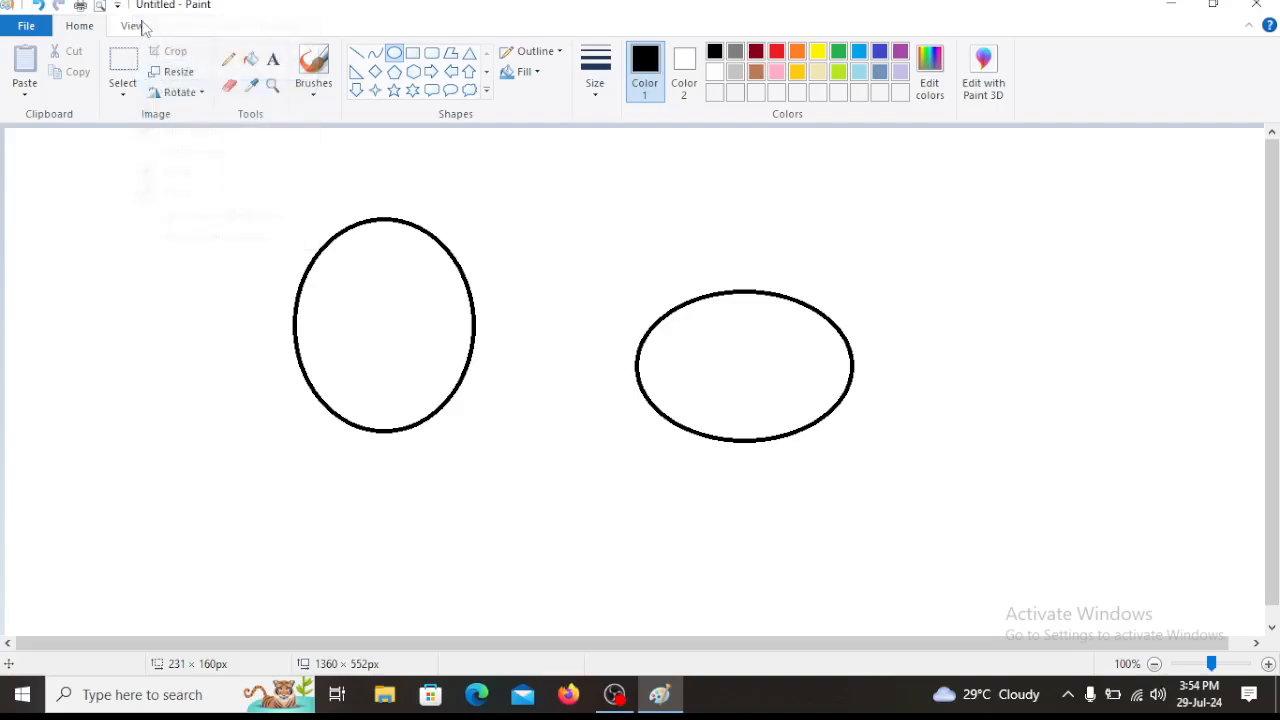
{"action": "left_click", "coordinate": [117, 6]}
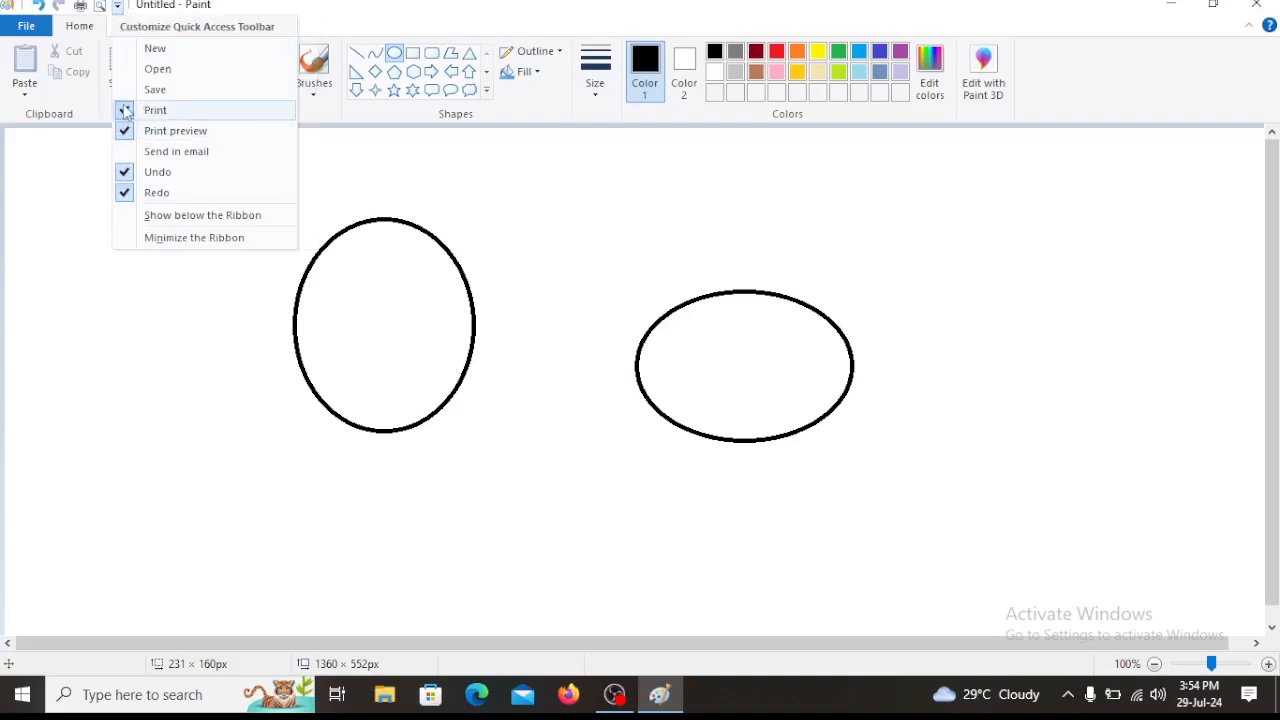
{"action": "left_click", "coordinate": [150, 110]}
{"action": "left_click", "coordinate": [97, 6]}
{"action": "left_click", "coordinate": [150, 131]}
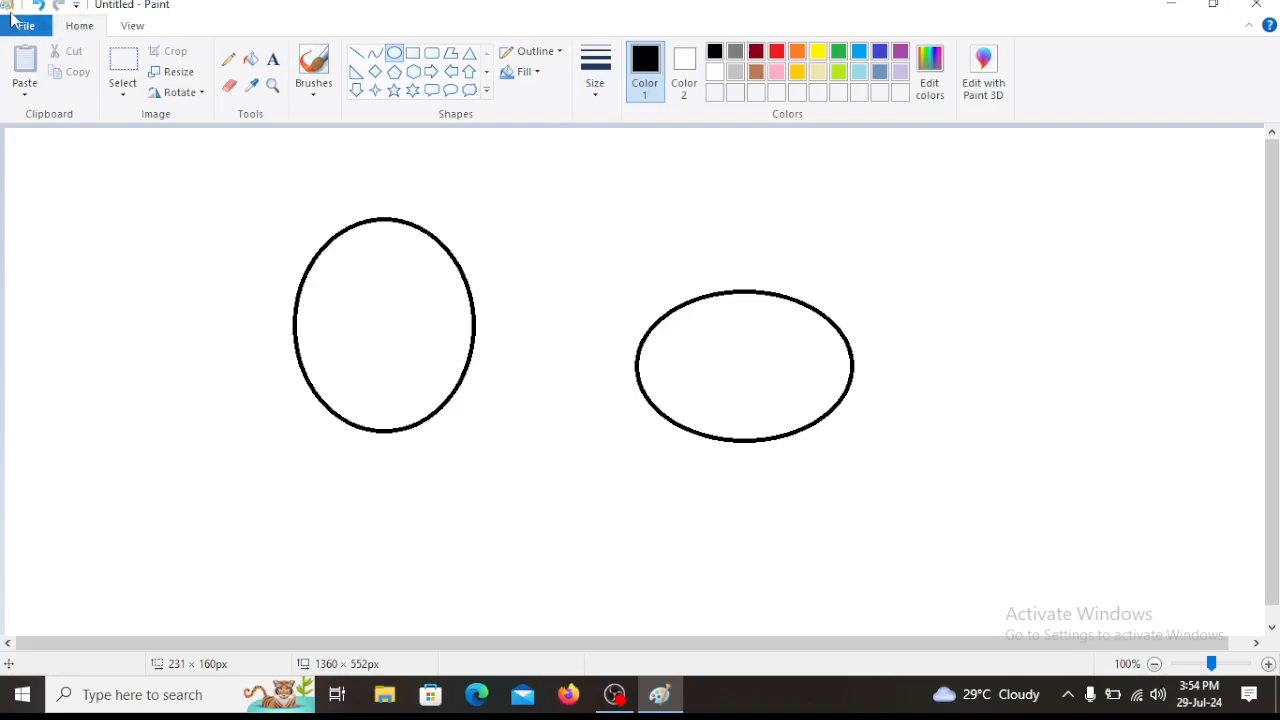
{"action": "left_click", "coordinate": [26, 25]}
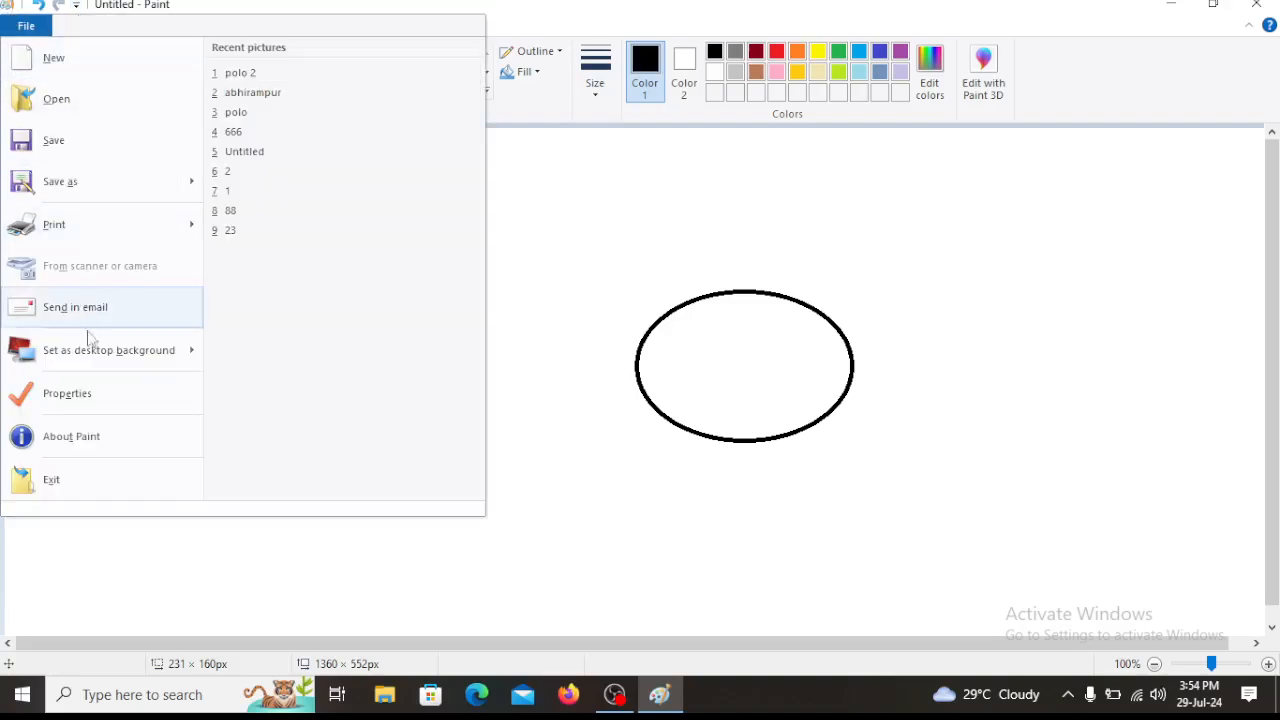
{"action": "left_click", "coordinate": [251, 4]}
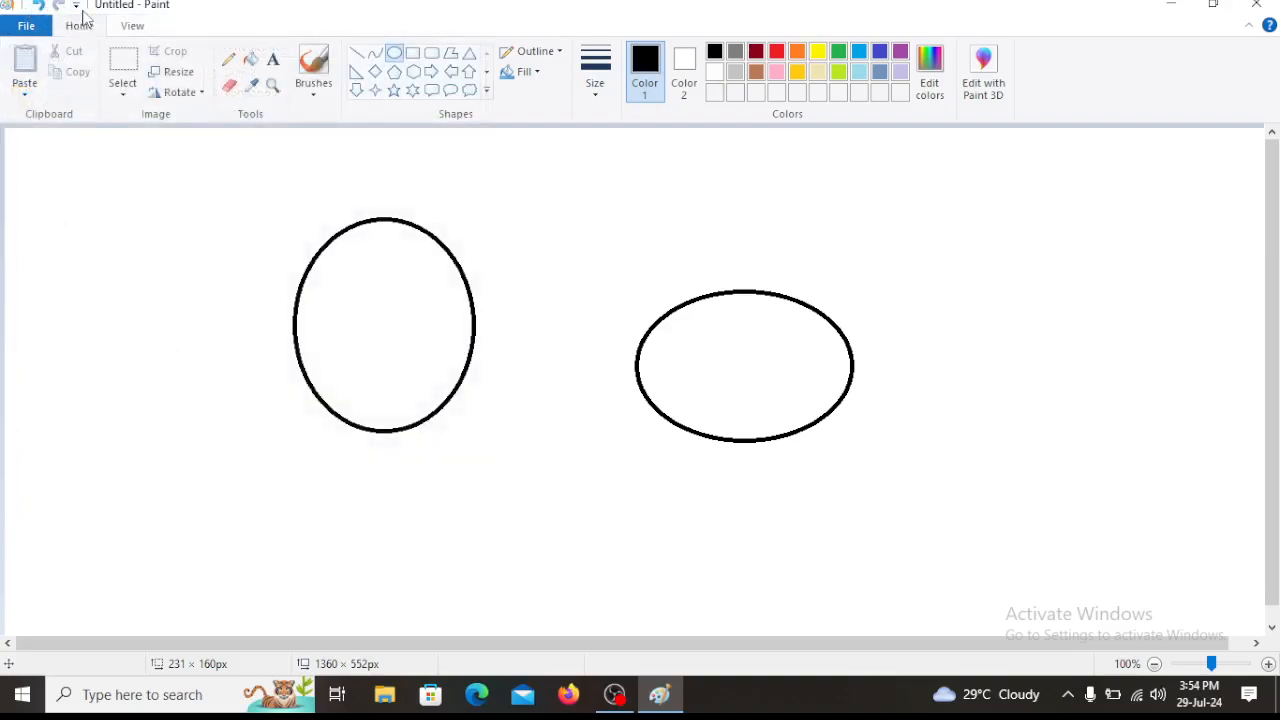
{"action": "left_click", "coordinate": [76, 5]}
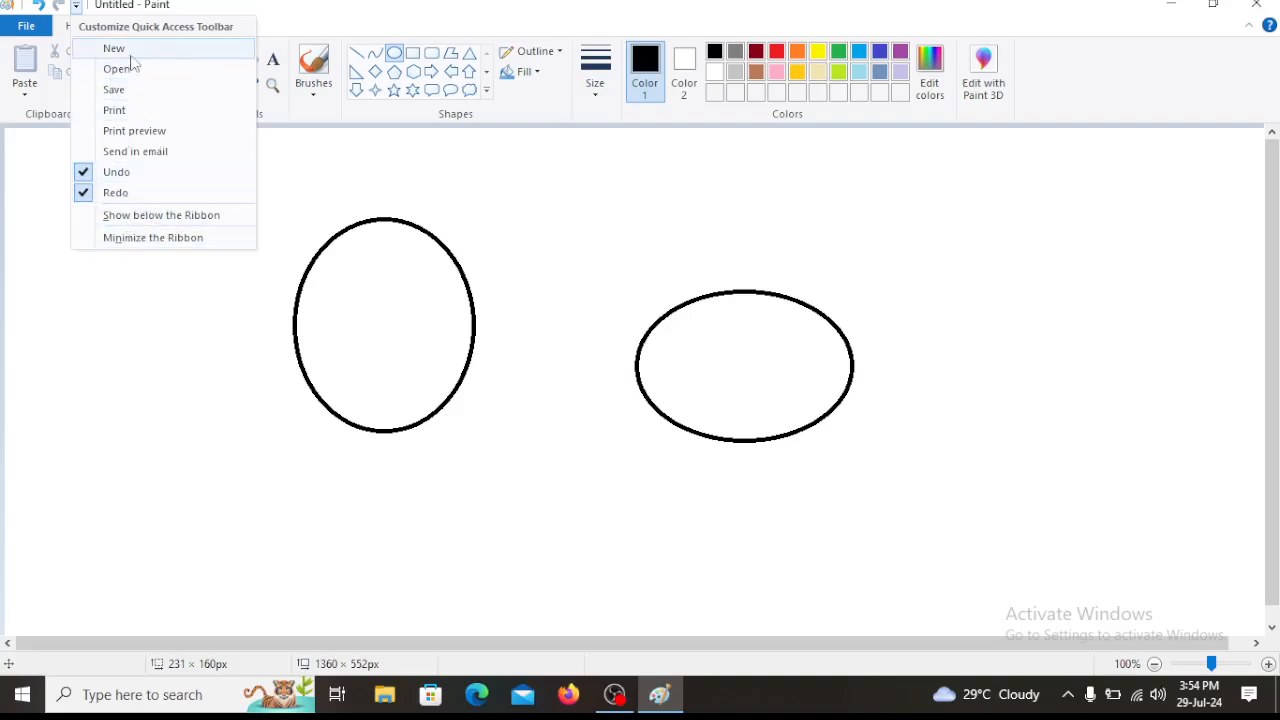
{"action": "left_click", "coordinate": [169, 356]}
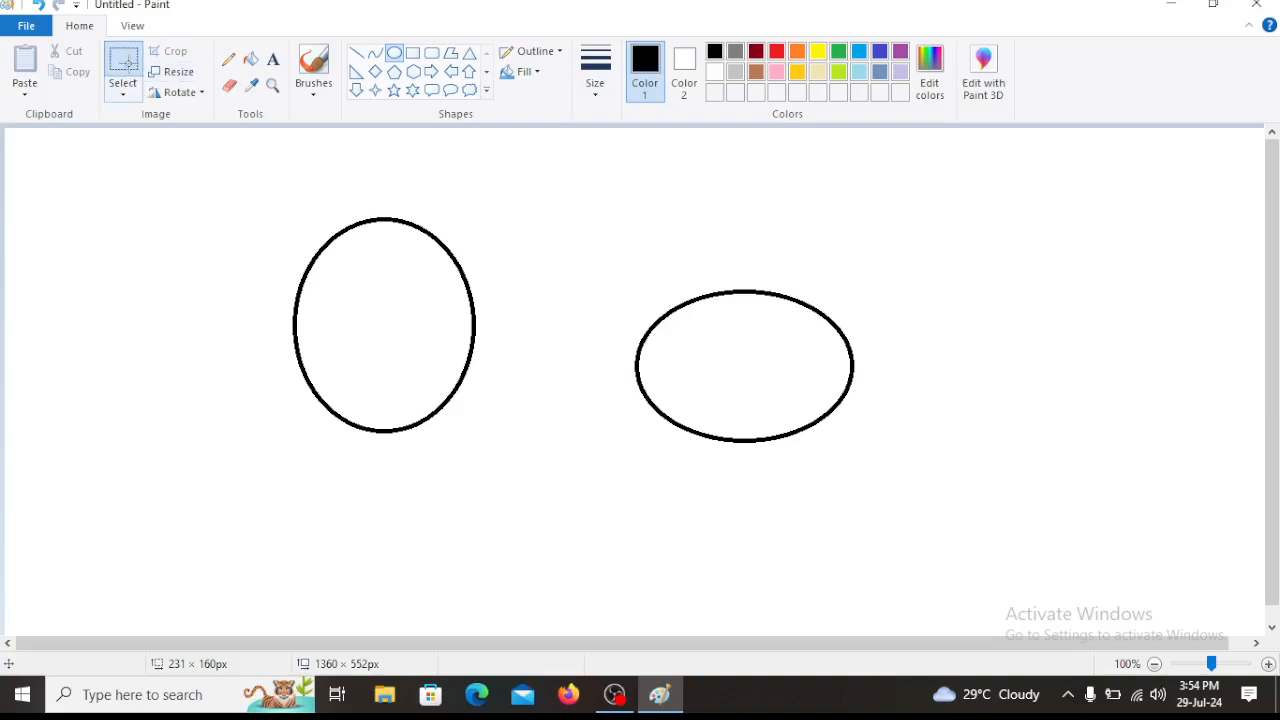
- Copy the wide ellipse using a rectangular selection of about 274 × 238 px, and clear the selection
{"action": "left_click", "coordinate": [125, 68]}
{"action": "left_click_drag", "start_coordinate": [621, 266], "coordinate": [862, 463]}
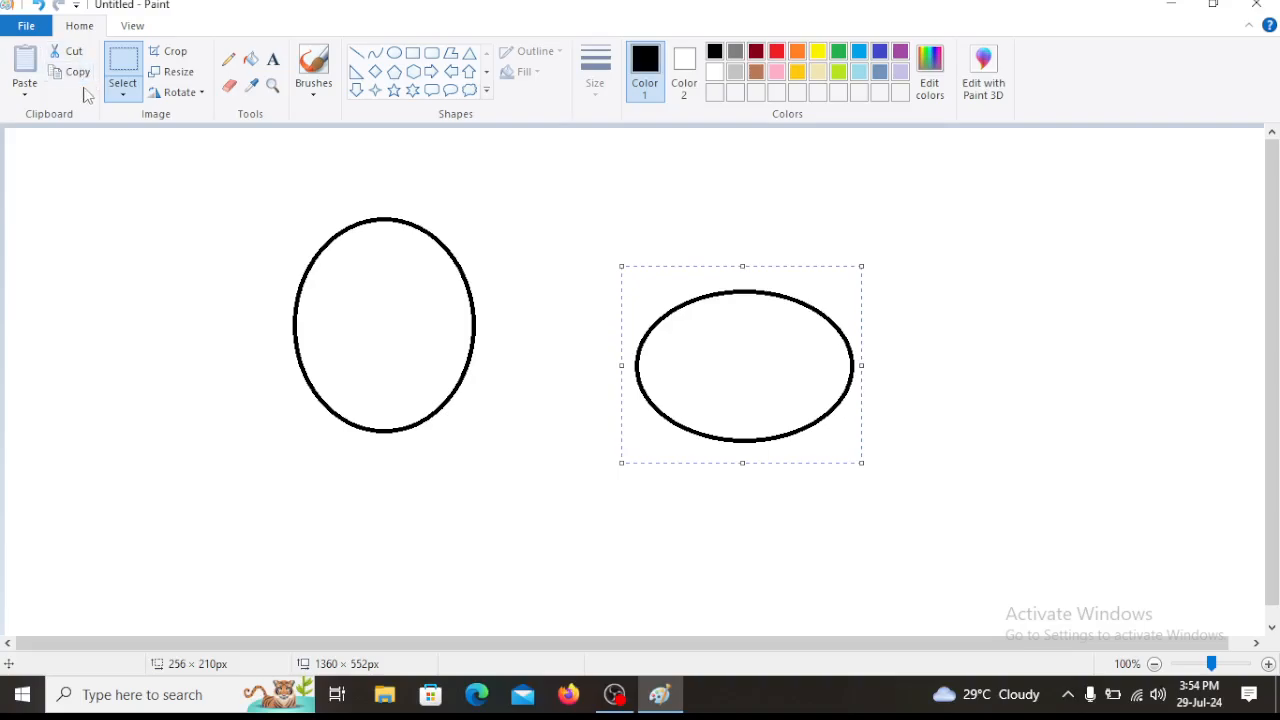
{"action": "left_click", "coordinate": [452, 192]}
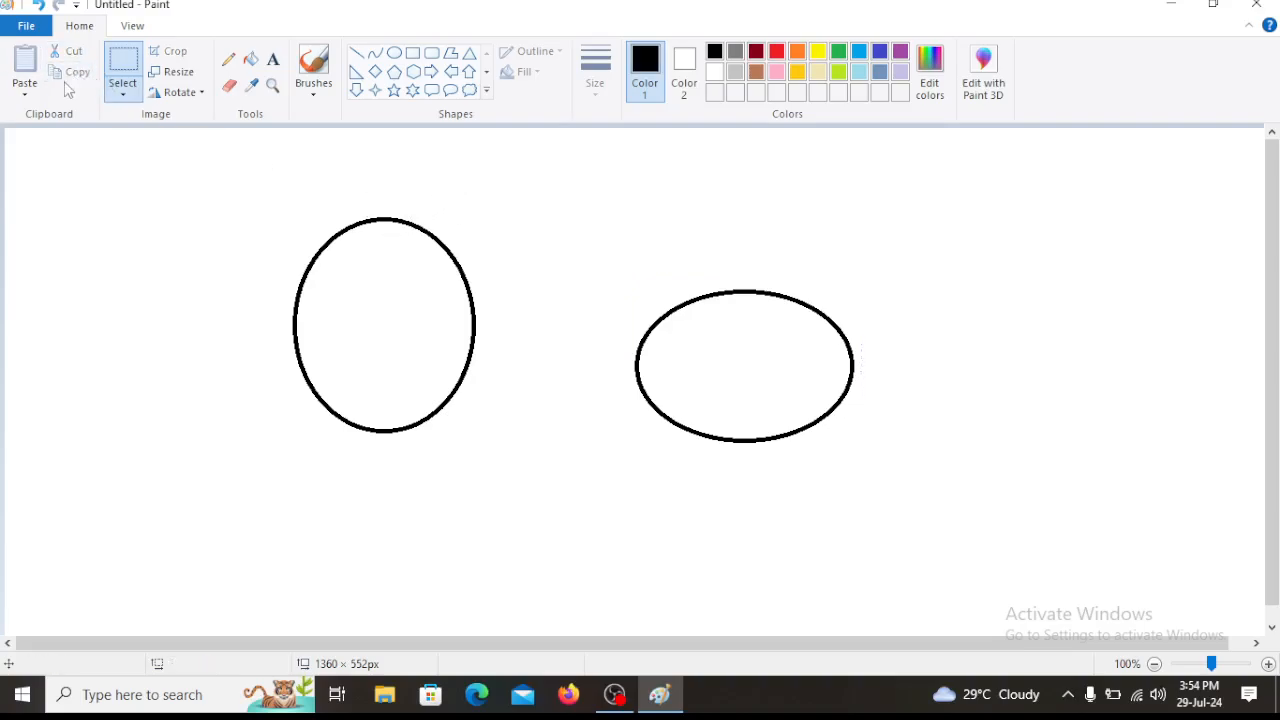
{"action": "left_click_drag", "start_coordinate": [626, 254], "coordinate": [882, 476]}
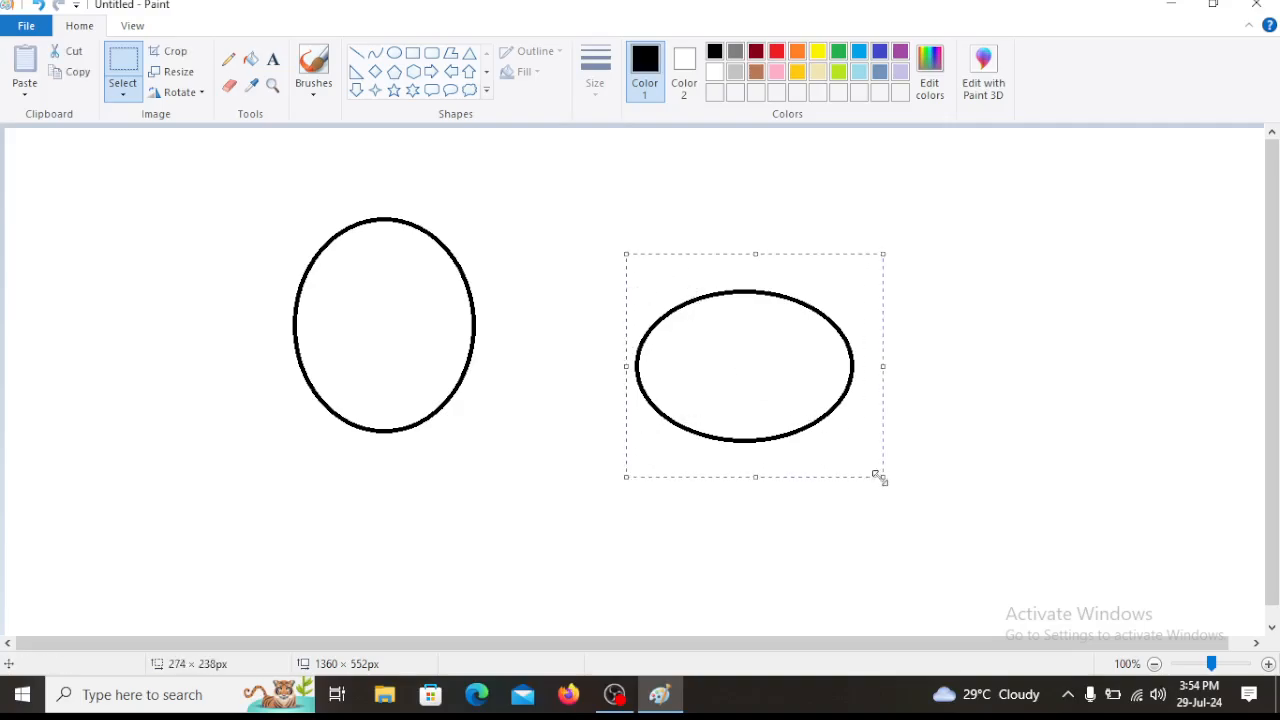
{"action": "left_click", "coordinate": [69, 77]}
{"action": "left_click", "coordinate": [83, 217]}
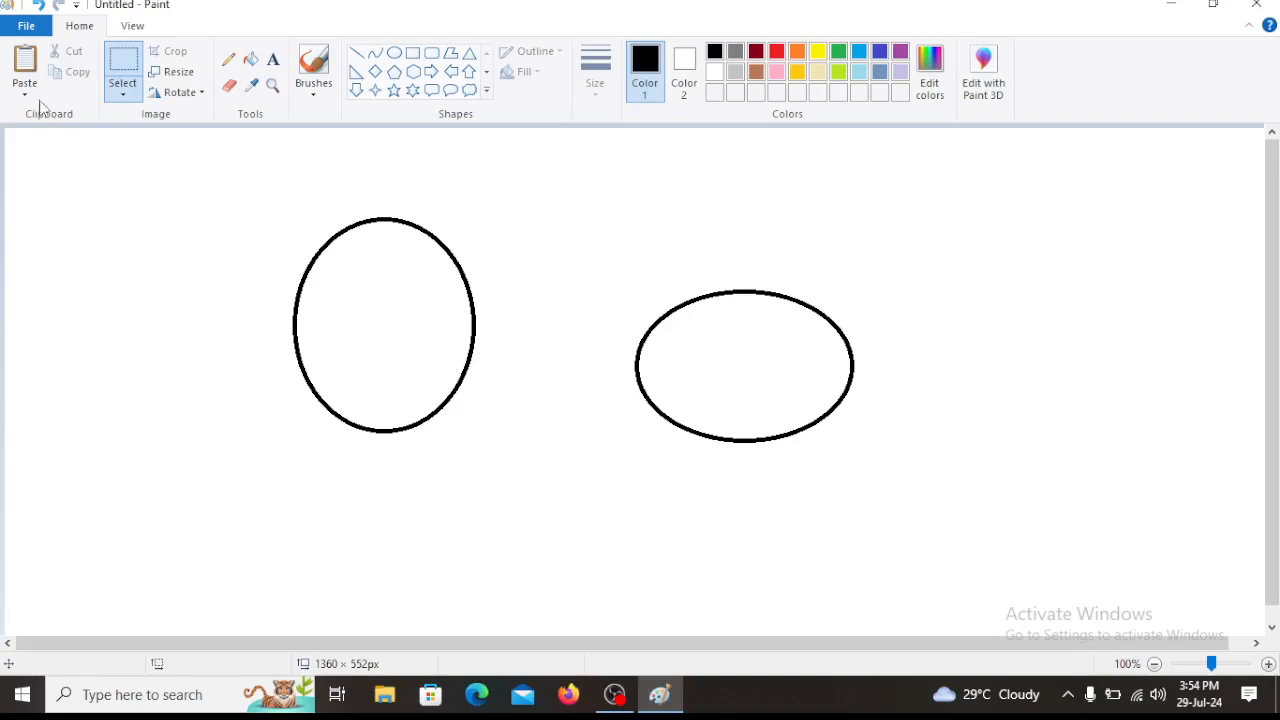
- Paste the copied ellipse three times, leaving one at the canvas's upper left and moving the others to its lower right and upper right
{"action": "left_click", "coordinate": [28, 62]}
{"action": "left_click", "coordinate": [517, 180]}
{"action": "left_click", "coordinate": [25, 62]}
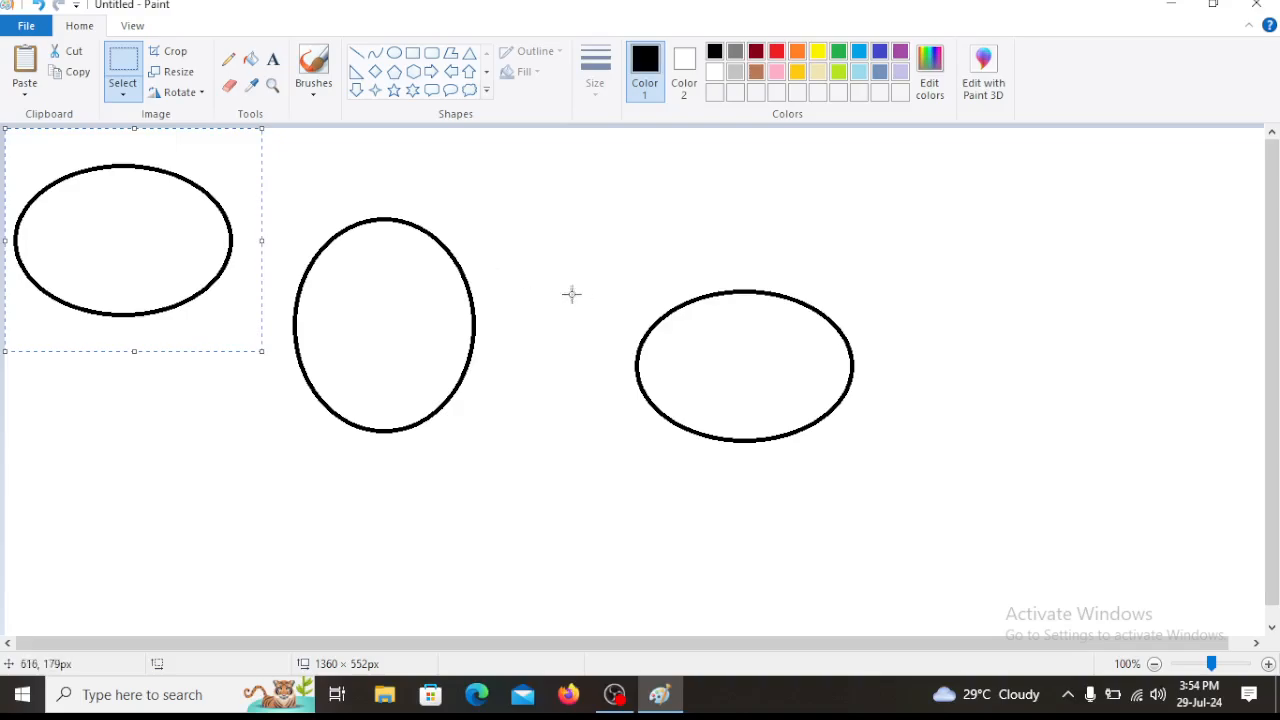
{"action": "left_click_drag", "start_coordinate": [283, 277], "coordinate": [1076, 500]}
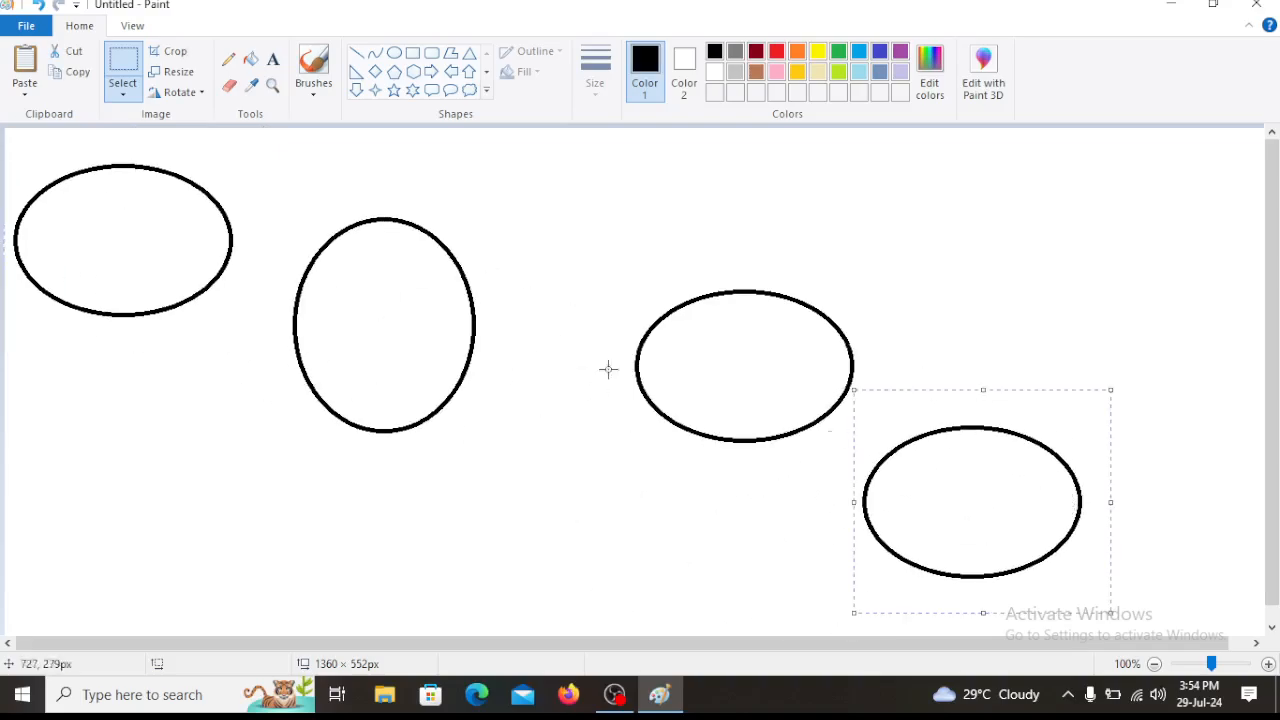
{"action": "left_click", "coordinate": [27, 60]}
{"action": "left_click_drag", "start_coordinate": [190, 219], "coordinate": [1039, 249]}
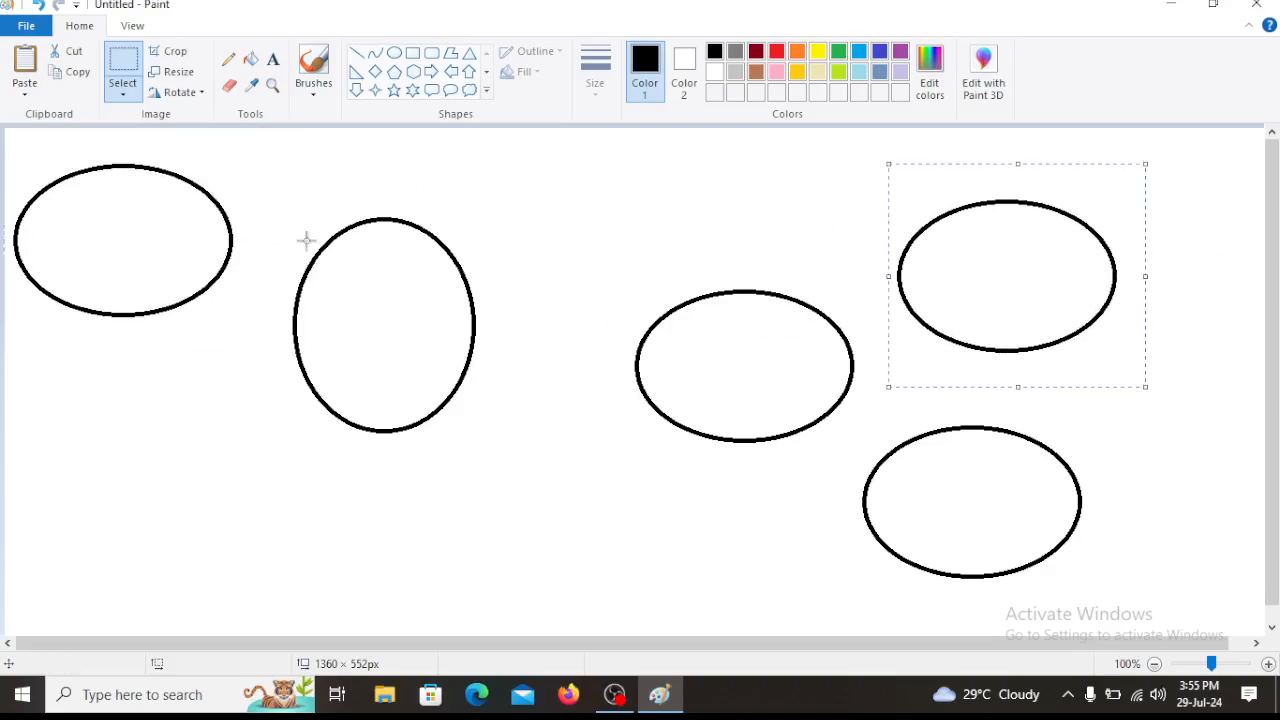
- Cut the pasted ellipse at the upper right and the original wide ellipse, enclosing the latter in a selection of about 252 × 244 px
{"action": "left_click", "coordinate": [60, 57]}
{"action": "left_click_drag", "start_coordinate": [618, 239], "coordinate": [854, 467]}
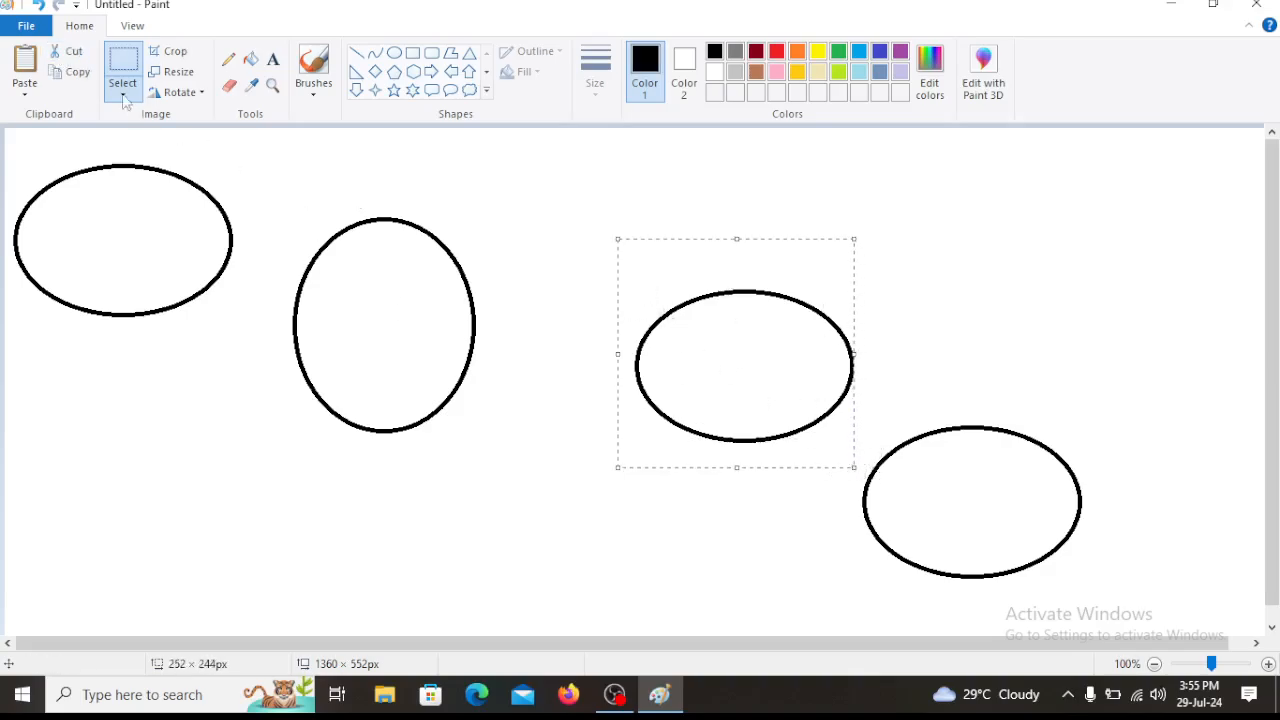
{"action": "left_click", "coordinate": [58, 60]}
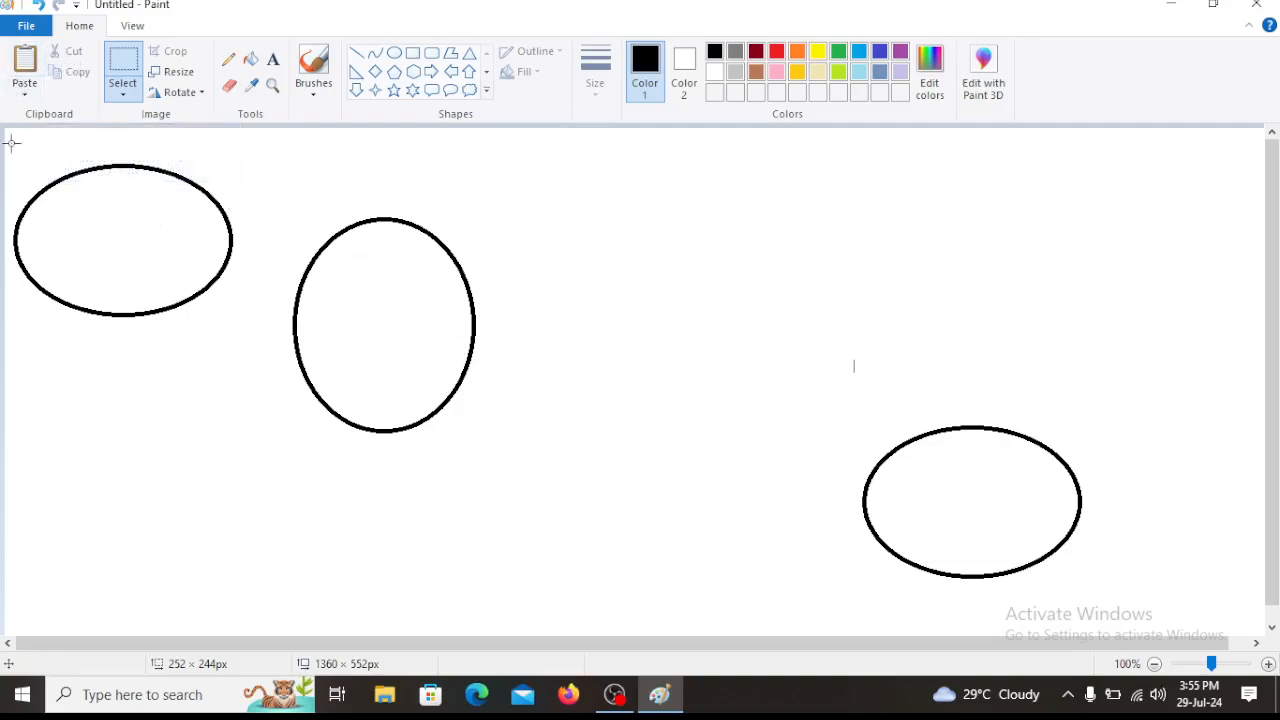
{"action": "left_click", "coordinate": [38, 29]}
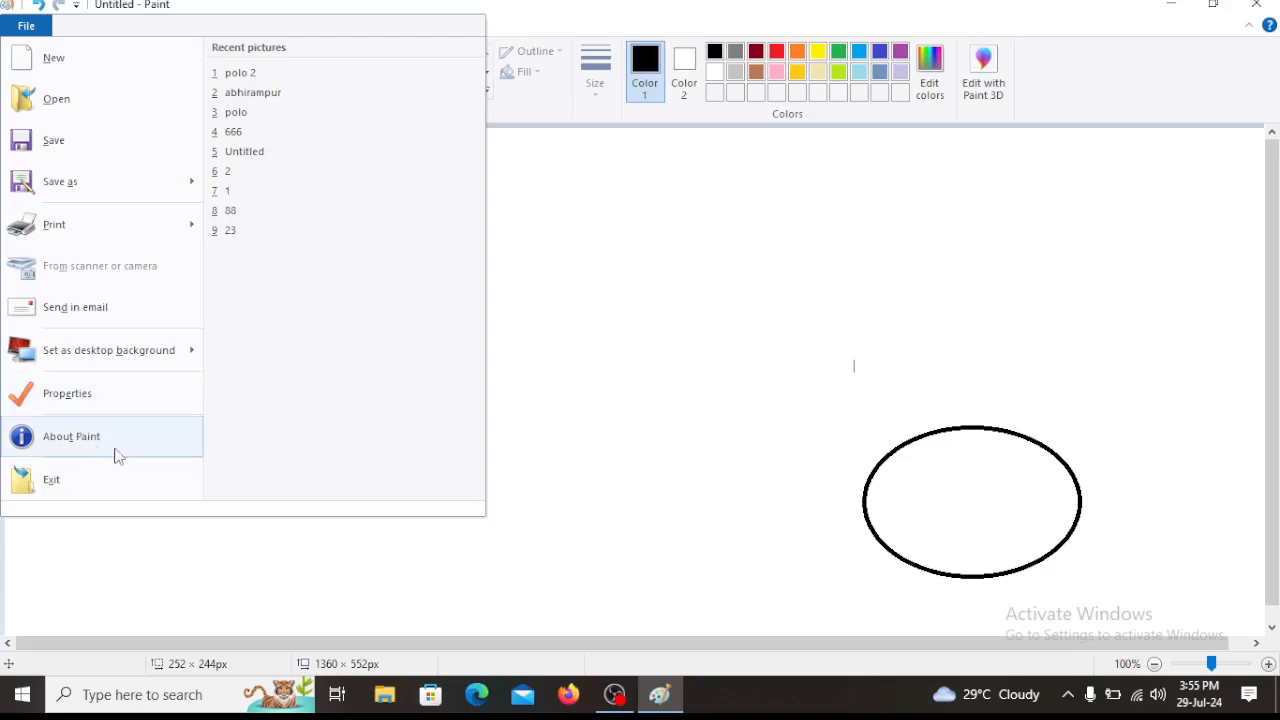
{"action": "left_click", "coordinate": [572, 324]}
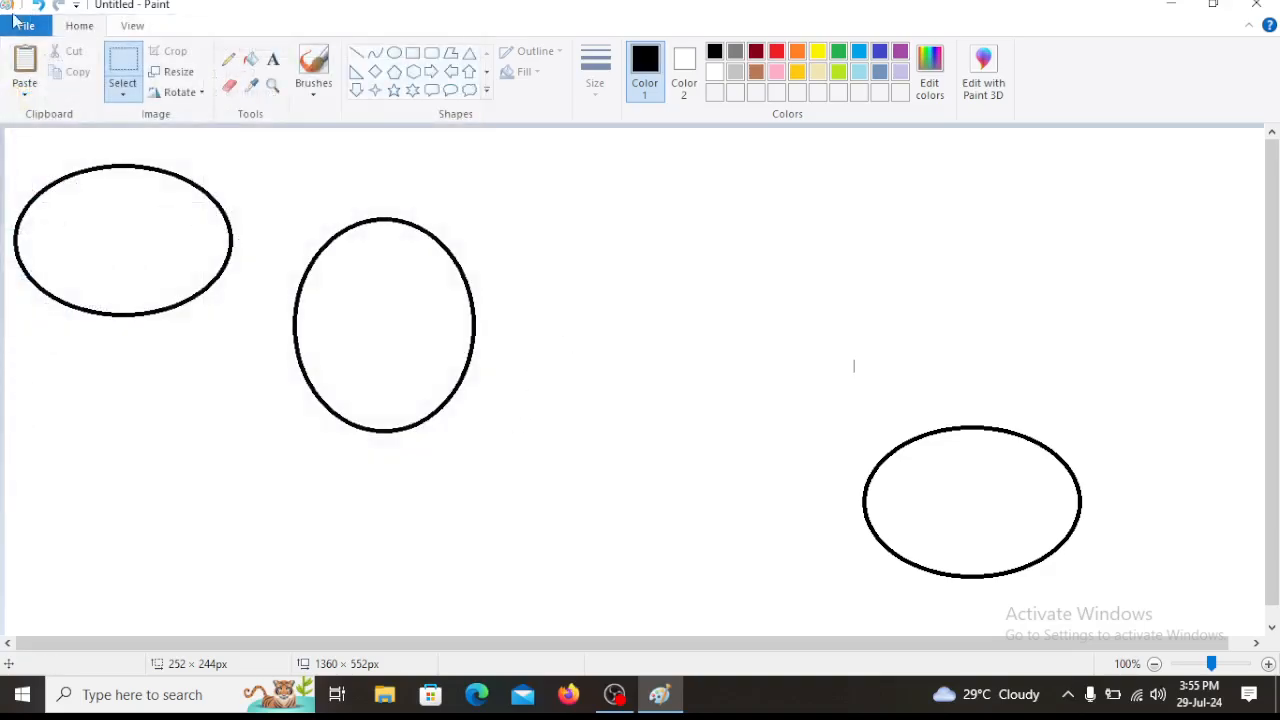
{"action": "left_click", "coordinate": [76, 5]}
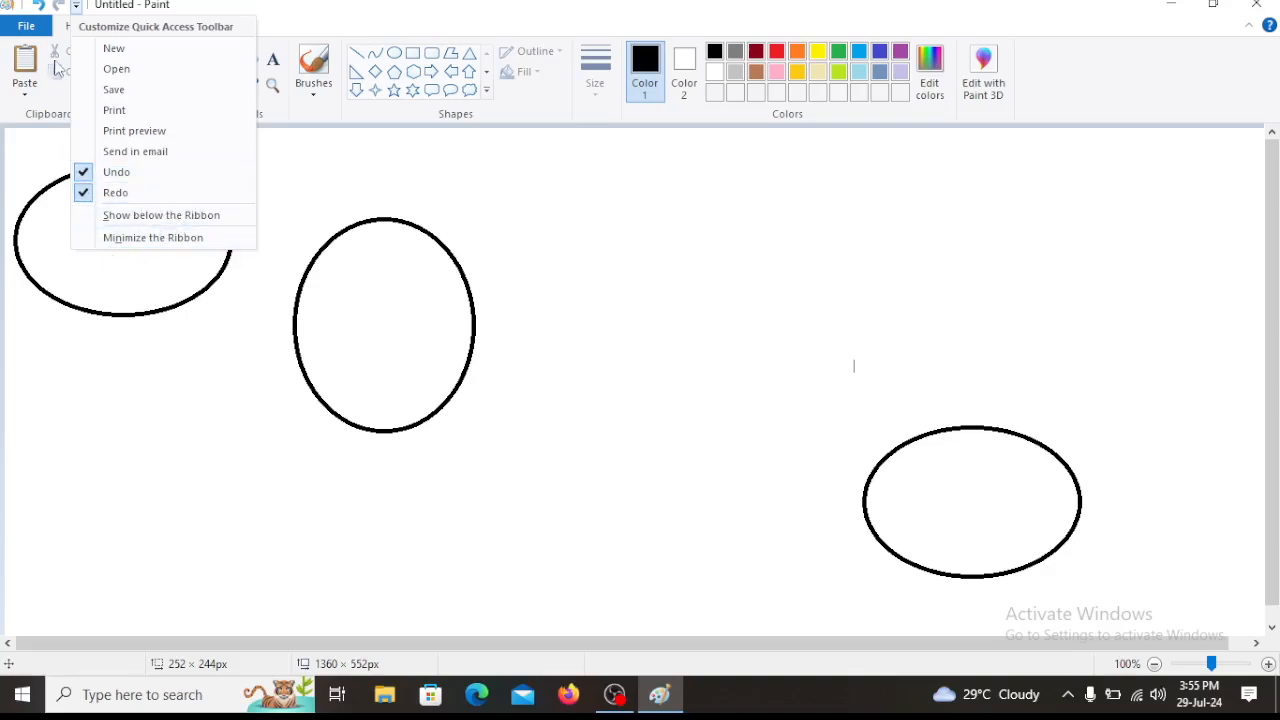
{"action": "left_click", "coordinate": [505, 289]}
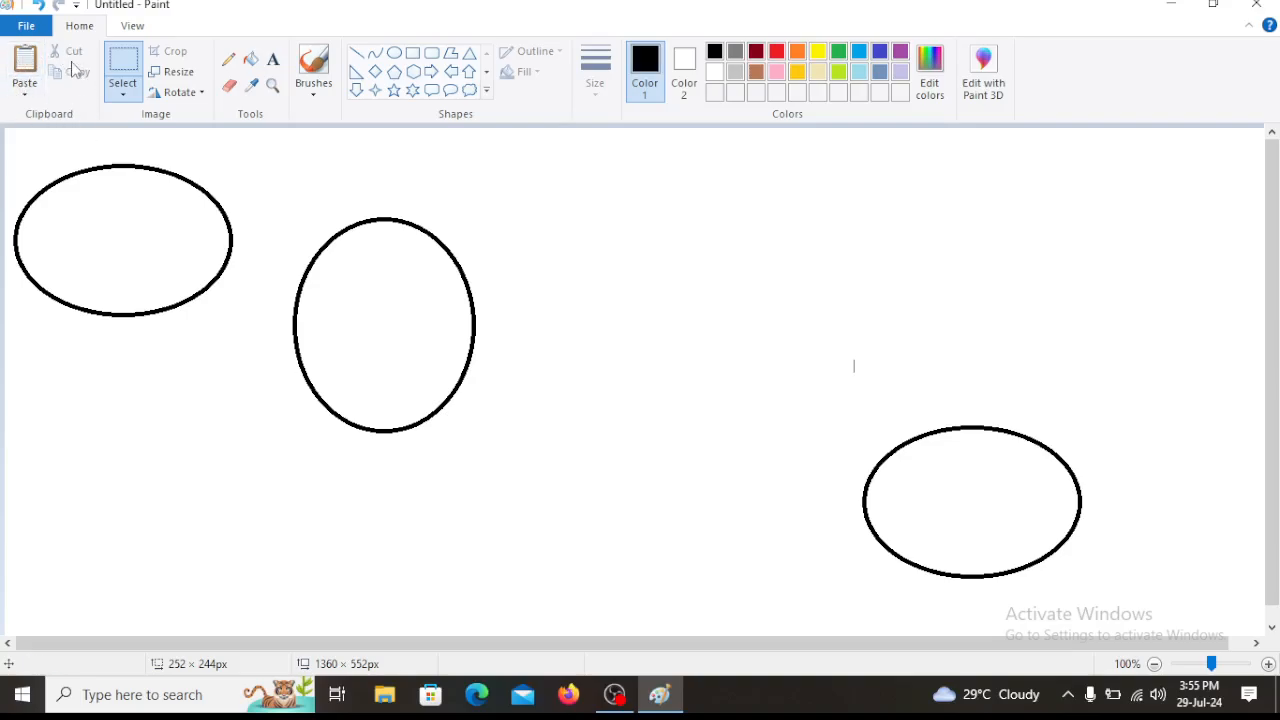
{"action": "left_click", "coordinate": [26, 25]}
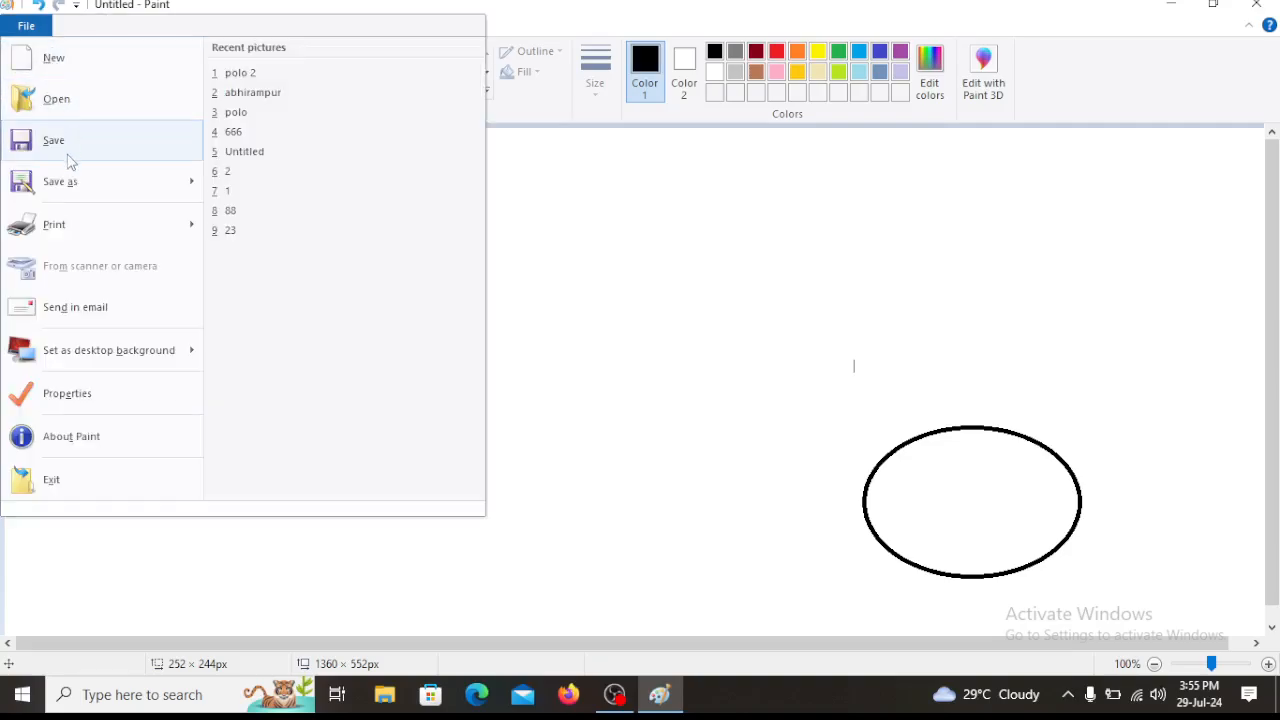
{"action": "left_click", "coordinate": [686, 340]}
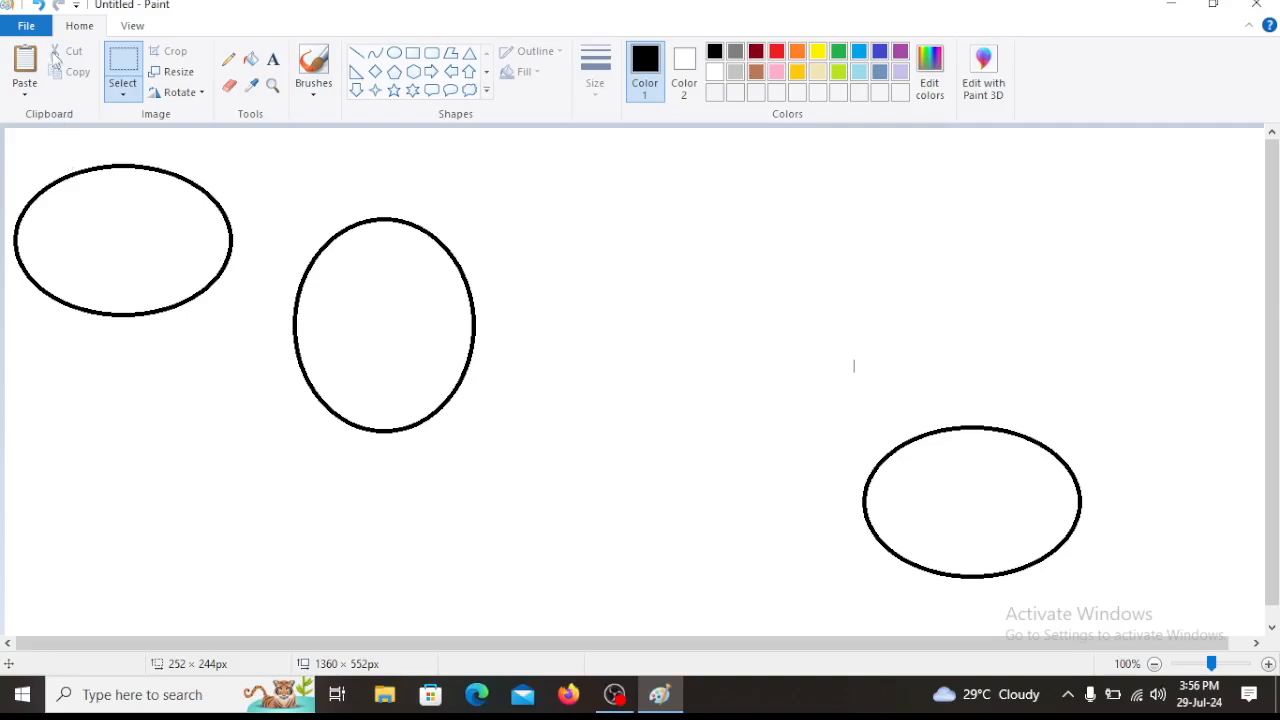
{"action": "left_click", "coordinate": [133, 27]}
{"action": "left_click", "coordinate": [79, 30]}
{"action": "left_click", "coordinate": [133, 35]}
{"action": "left_click", "coordinate": [80, 28]}
- Enclose the tall ellipse in a selection of about 218 × 319 px, rotate it right 90°, and rotate it back left 90°
{"action": "left_click_drag", "start_coordinate": [277, 249], "coordinate": [305, 186]}
{"action": "left_click_drag", "start_coordinate": [316, 280], "coordinate": [482, 485]}
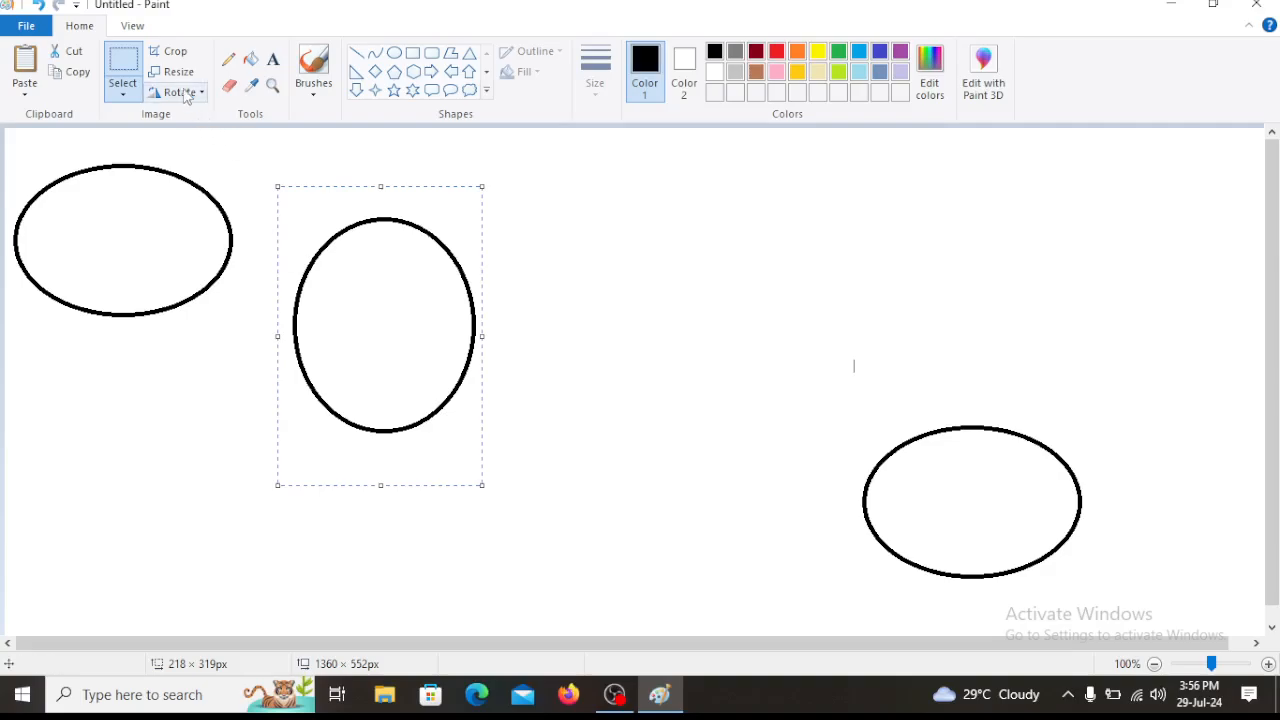
{"action": "left_click", "coordinate": [182, 92]}
{"action": "left_click", "coordinate": [188, 116]}
{"action": "left_click", "coordinate": [180, 92]}
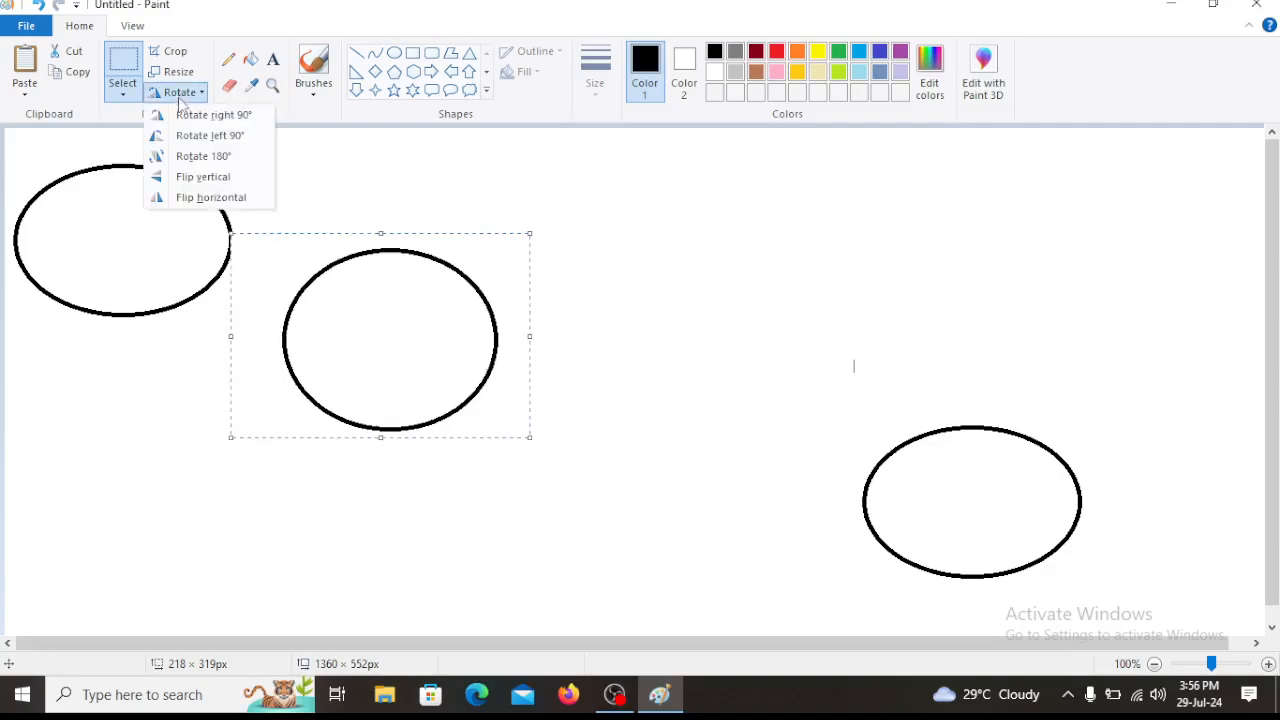
{"action": "left_click", "coordinate": [190, 136]}
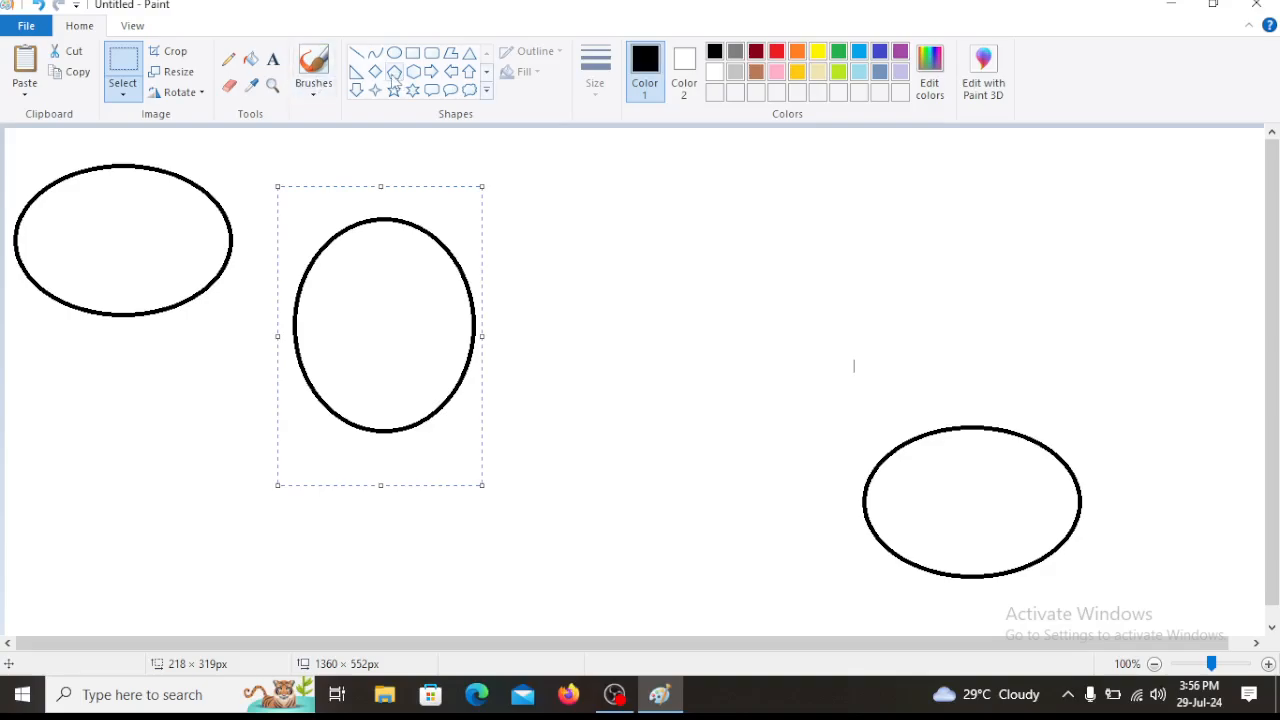
- Draw a triangle about 201 × 181 px in the empty area beside the tall ellipse
{"action": "left_click_drag", "start_coordinate": [571, 214], "coordinate": [720, 367]}
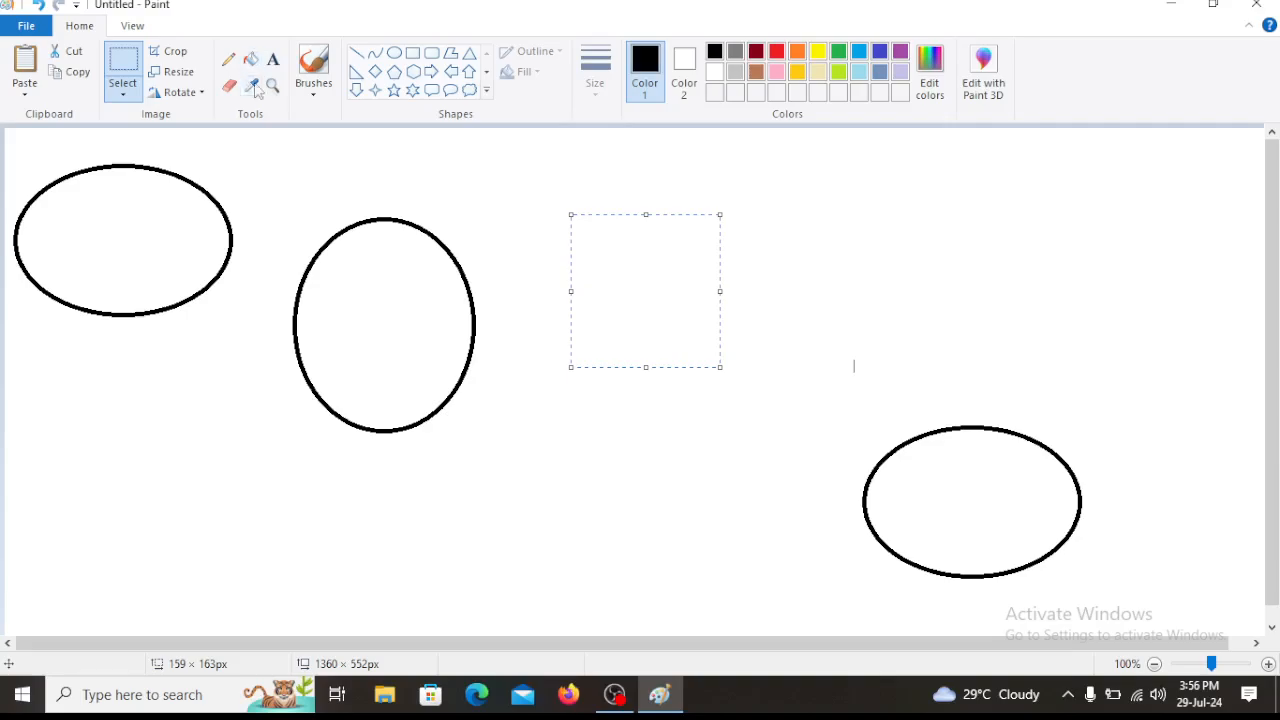
{"action": "left_click", "coordinate": [227, 61]}
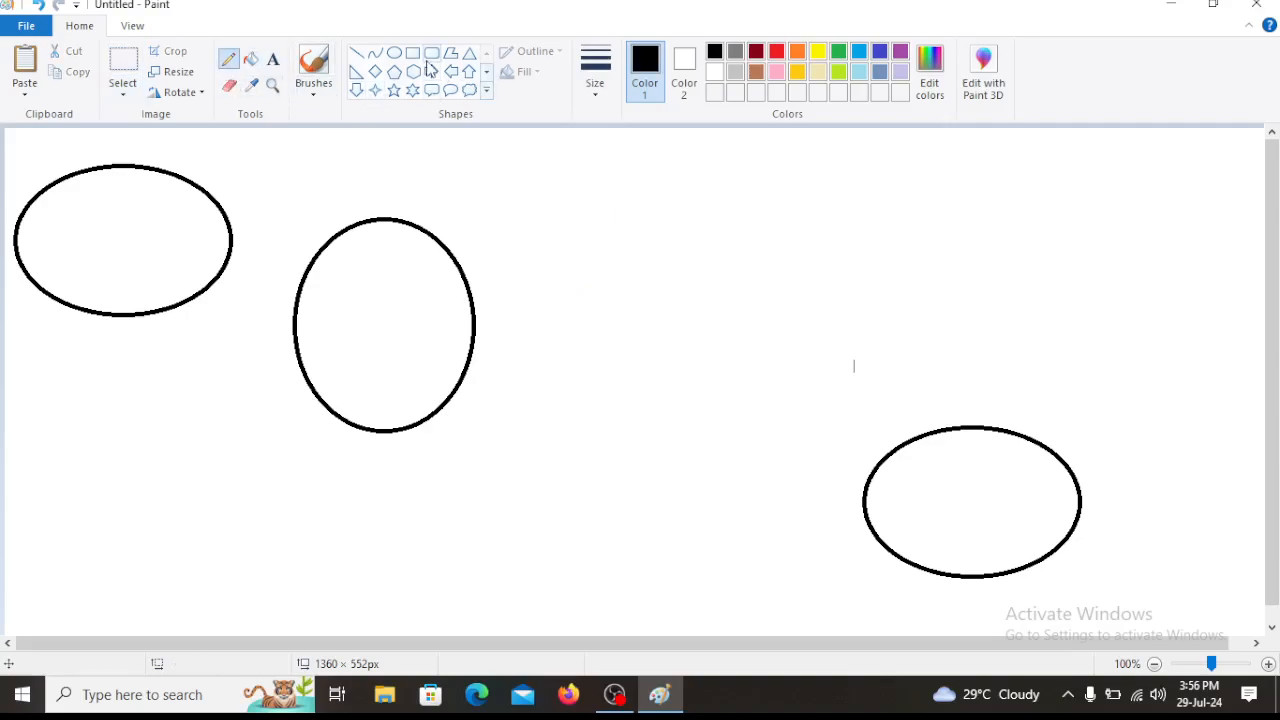
{"action": "left_click", "coordinate": [470, 55]}
{"action": "left_click_drag", "start_coordinate": [571, 218], "coordinate": [760, 387]}
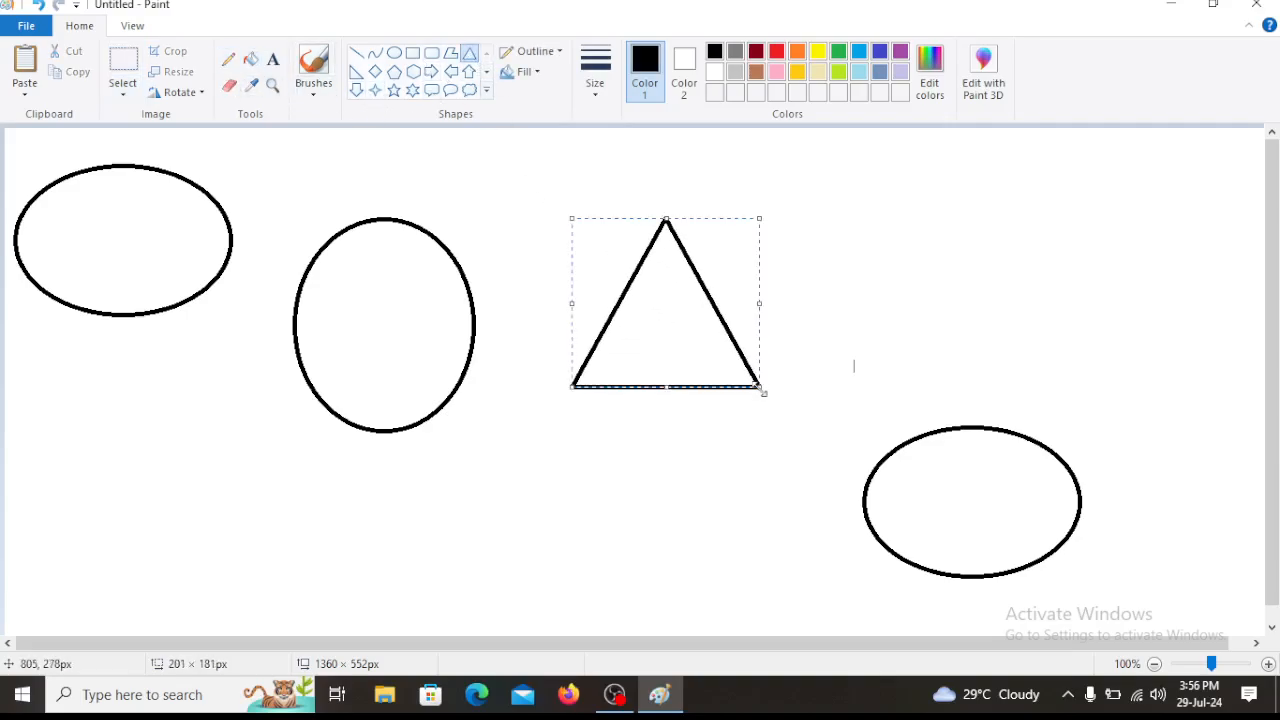
- Rotate the triangle right by 90° four times, completing a full turn
{"action": "left_click", "coordinate": [181, 92]}
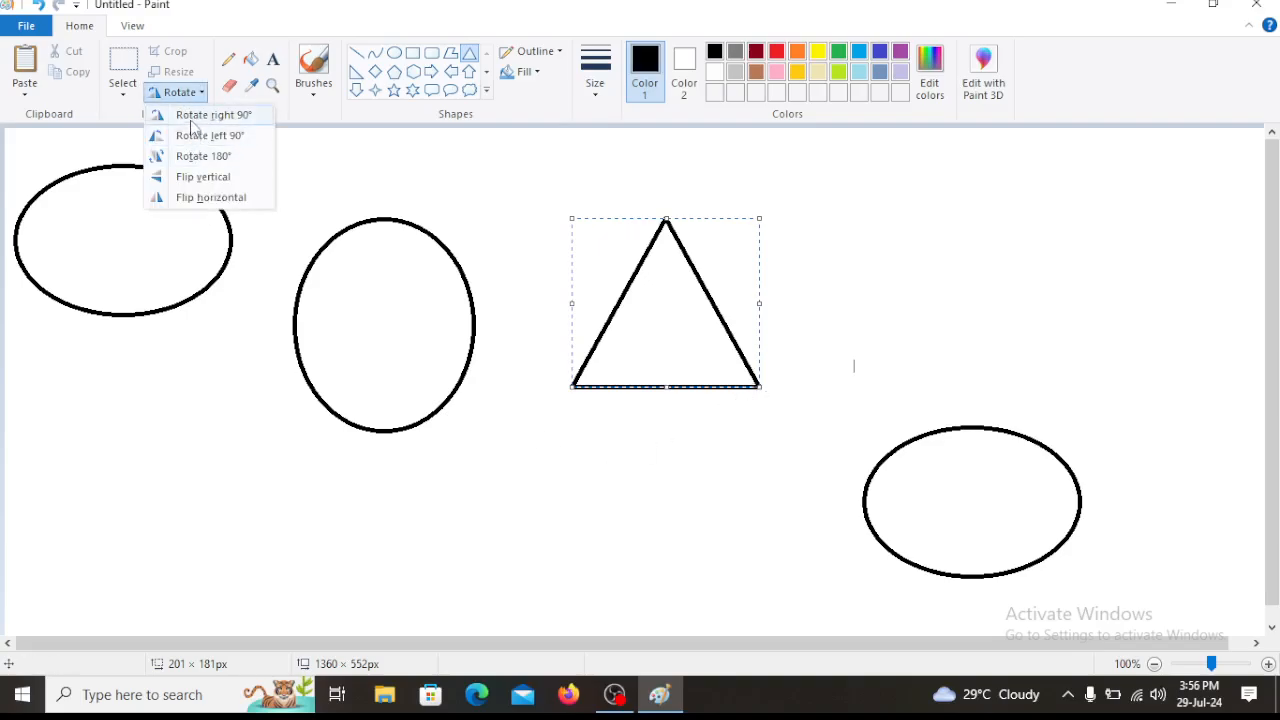
{"action": "left_click", "coordinate": [194, 120]}
{"action": "left_click", "coordinate": [182, 93]}
{"action": "left_click", "coordinate": [188, 115]}
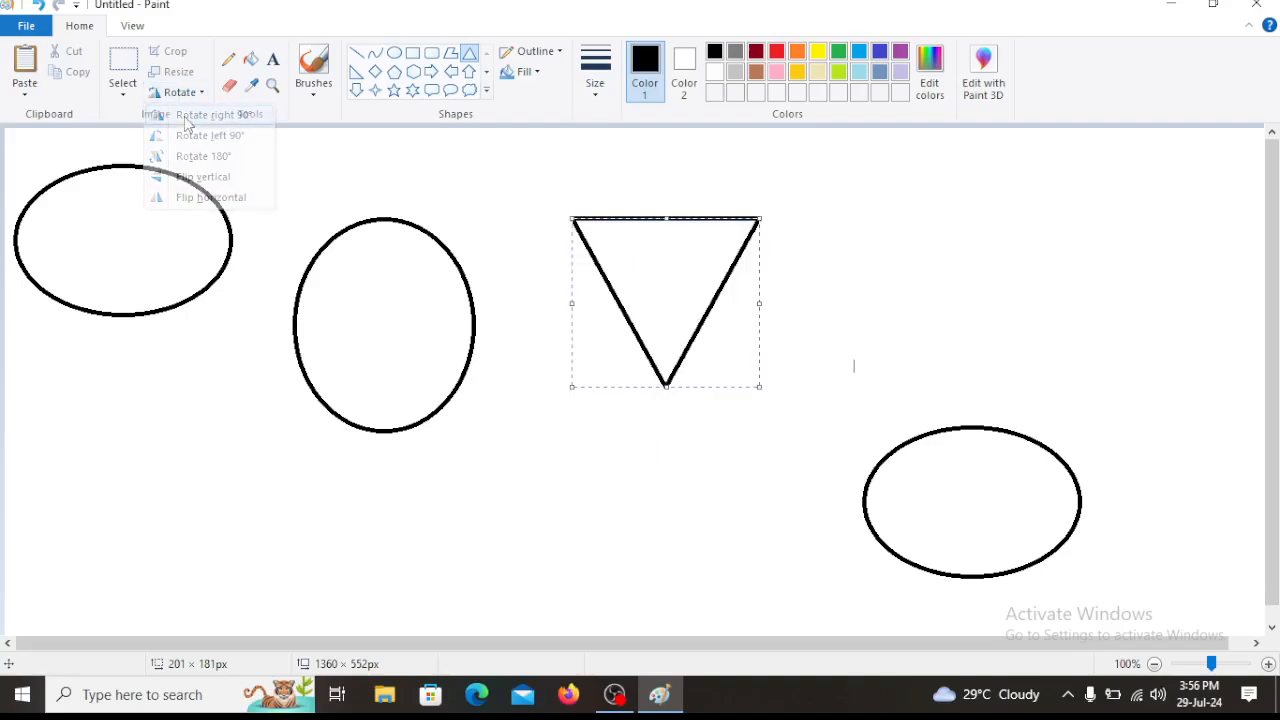
{"action": "left_click", "coordinate": [182, 93]}
{"action": "left_click", "coordinate": [188, 115]}
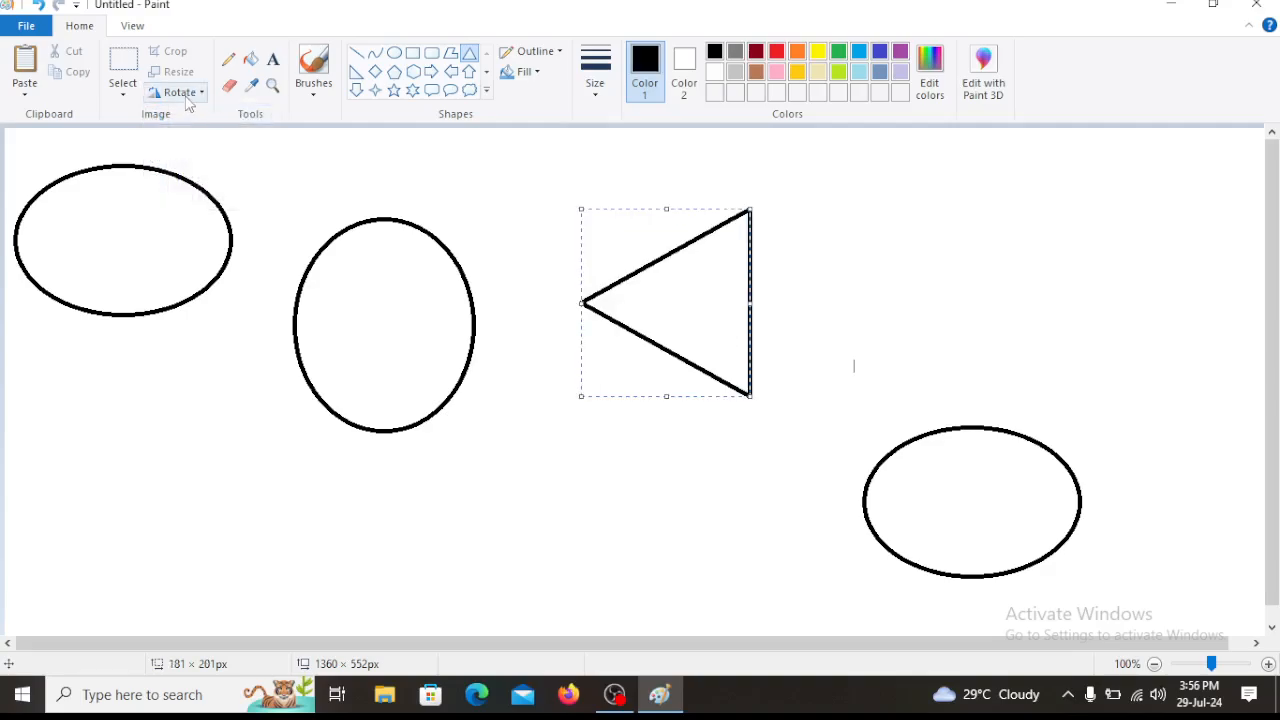
{"action": "left_click", "coordinate": [181, 93]}
{"action": "left_click", "coordinate": [190, 116]}
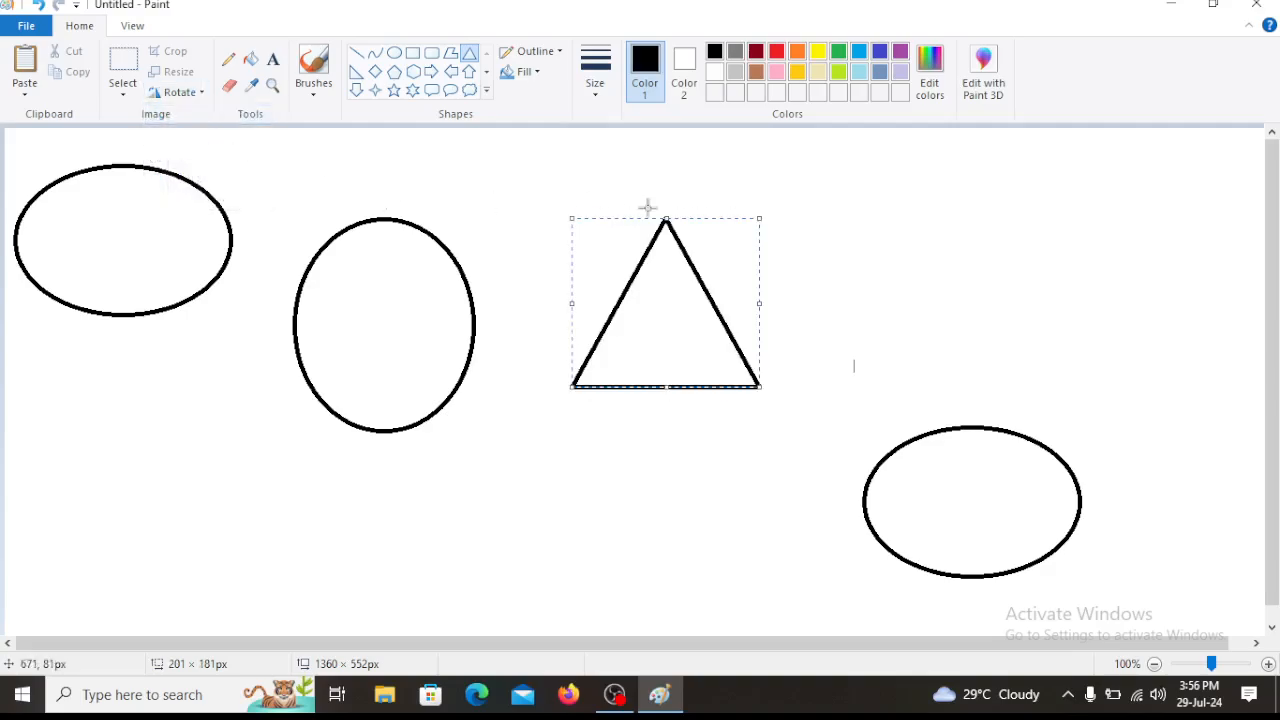
- Draw a second, larger triangle of about 281 × 263 px and move it below the tall ellipse and first triangle
{"action": "left_click", "coordinate": [897, 314]}
{"action": "left_click_drag", "start_coordinate": [562, 220], "coordinate": [822, 466]}
{"action": "left_click_drag", "start_coordinate": [749, 429], "coordinate": [586, 557]}
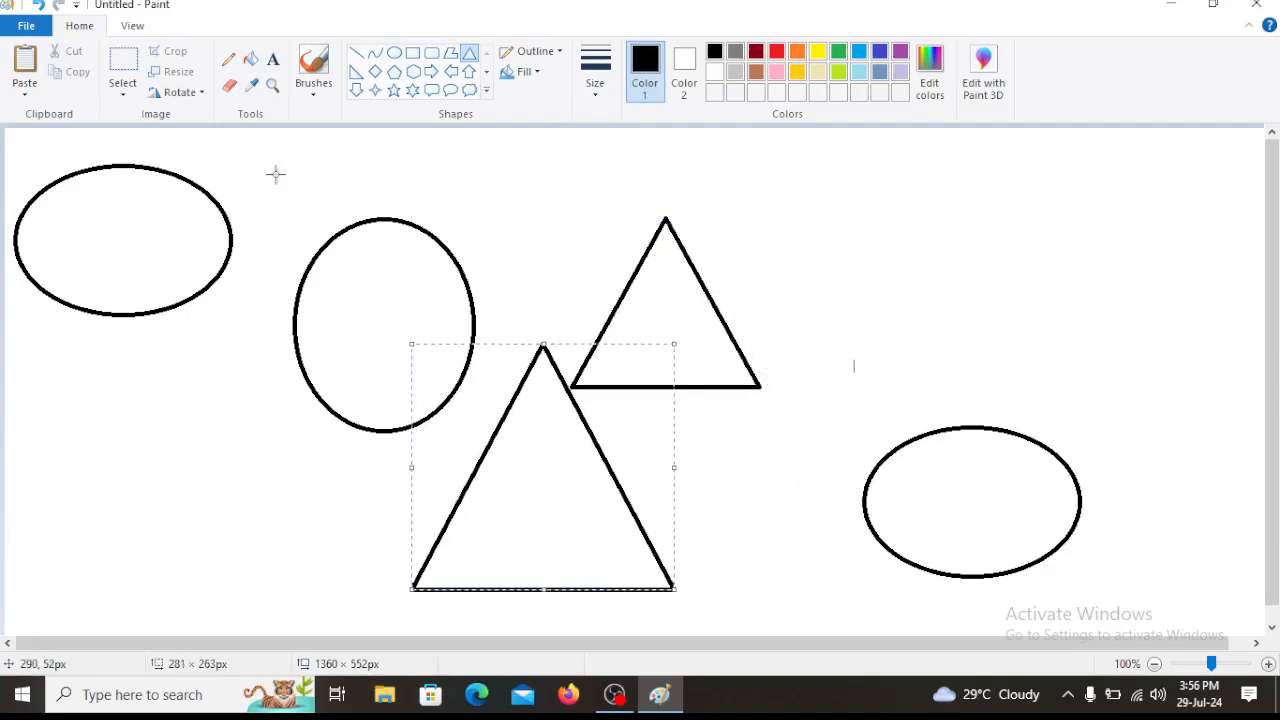
- Rotate the larger triangle right by 90° three times and commit it to the canvas
{"action": "left_click", "coordinate": [178, 93]}
{"action": "left_click", "coordinate": [209, 115]}
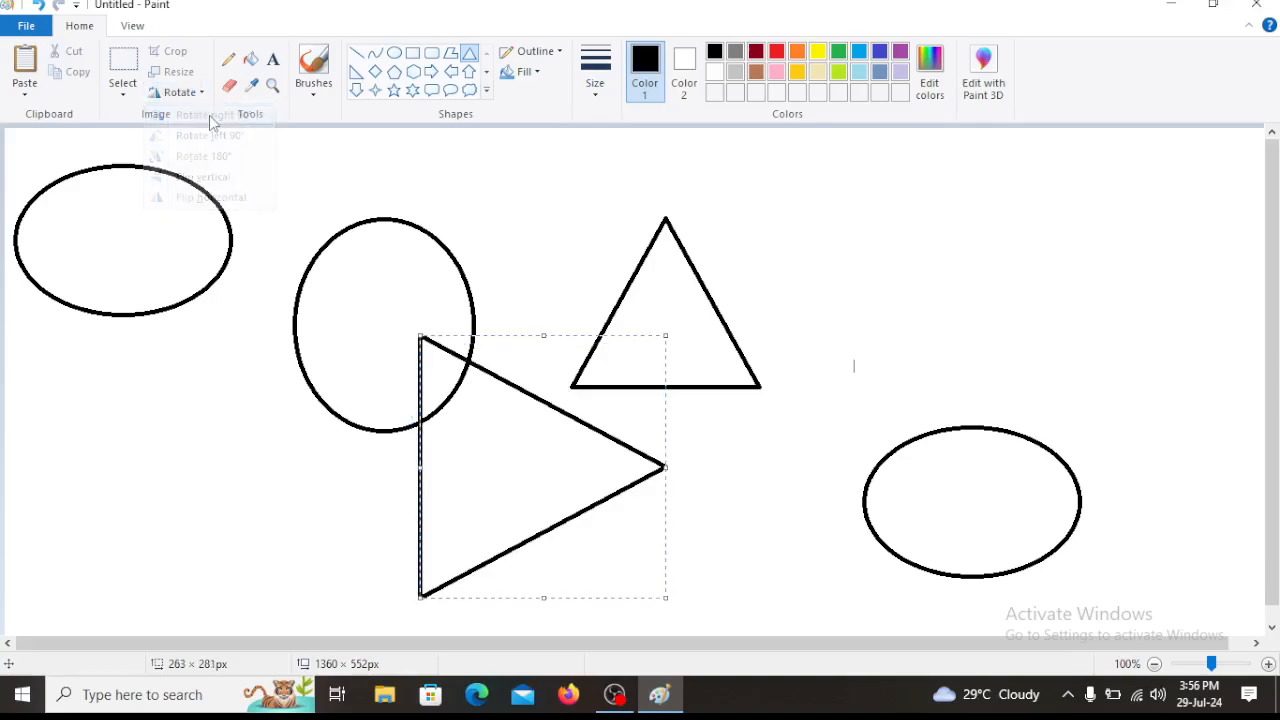
{"action": "left_click", "coordinate": [180, 93]}
{"action": "left_click", "coordinate": [214, 115]}
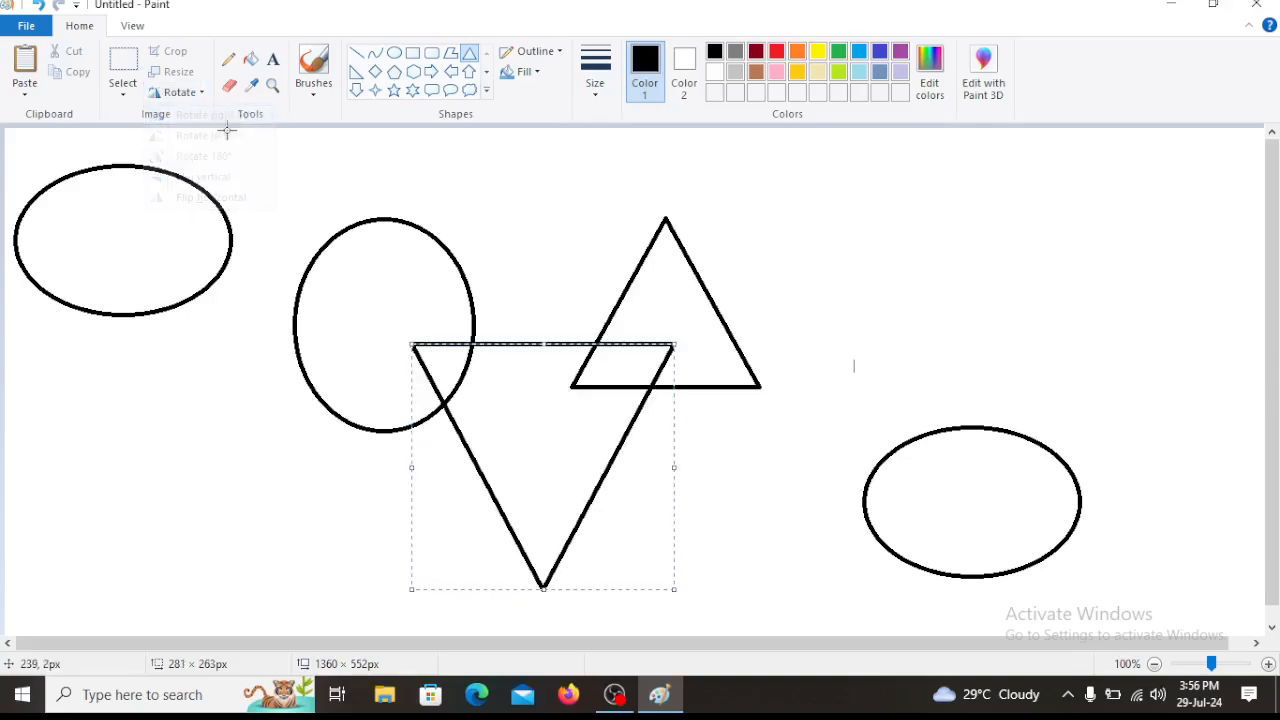
{"action": "left_click", "coordinate": [193, 93]}
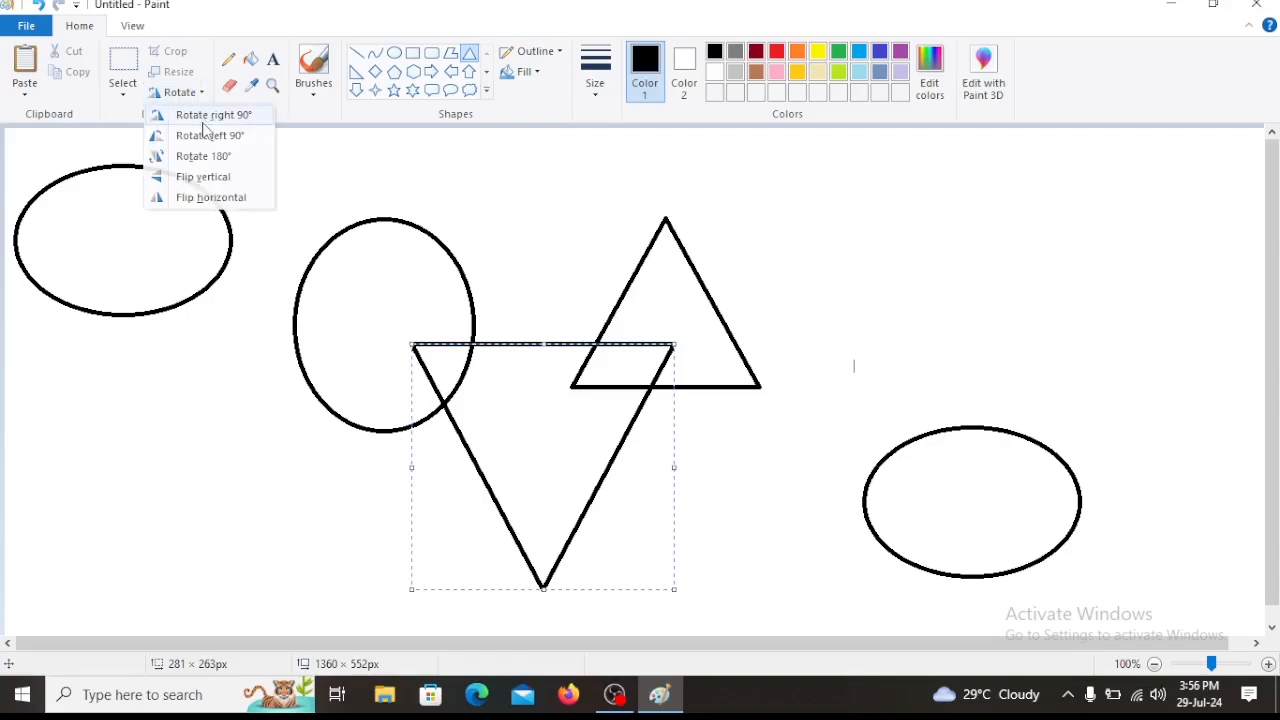
{"action": "left_click", "coordinate": [210, 115]}
{"action": "left_click", "coordinate": [847, 331]}
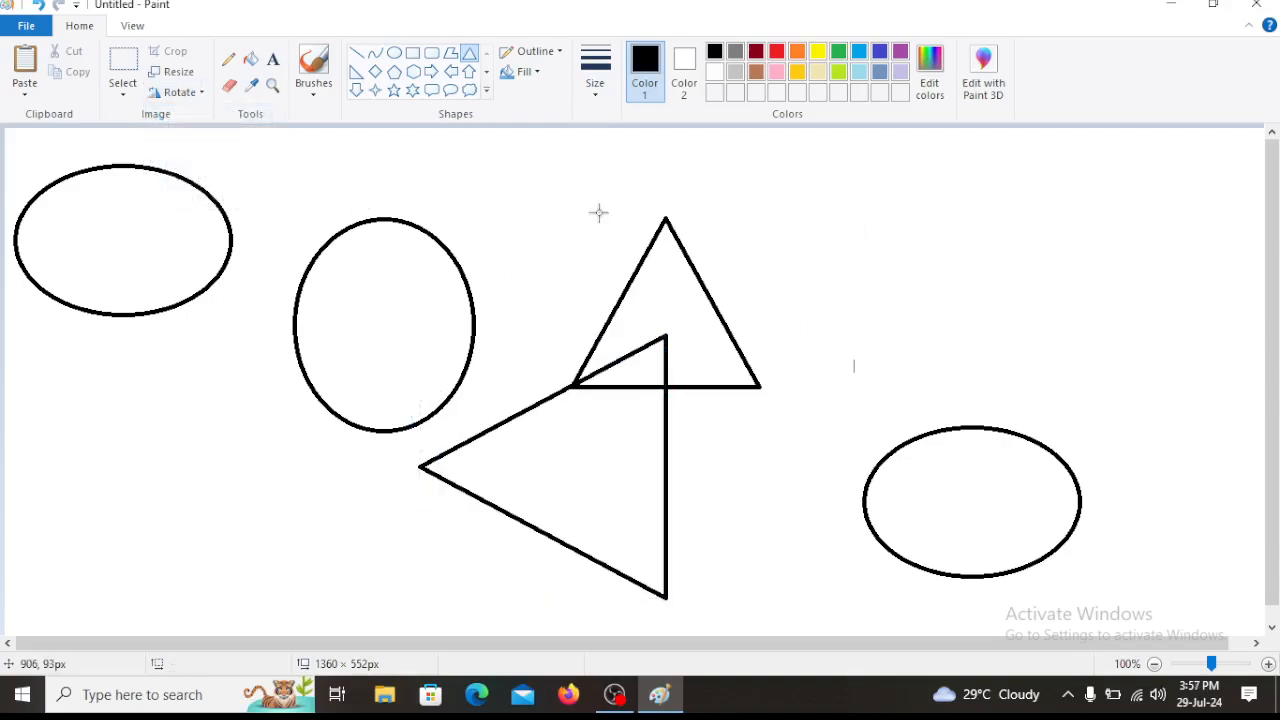
- Select the lower-right ellipse with a rectangular selection and stamp several copies over the shapes across the canvas's left and centre
{"action": "left_click", "coordinate": [127, 91]}
{"action": "left_click", "coordinate": [170, 136]}
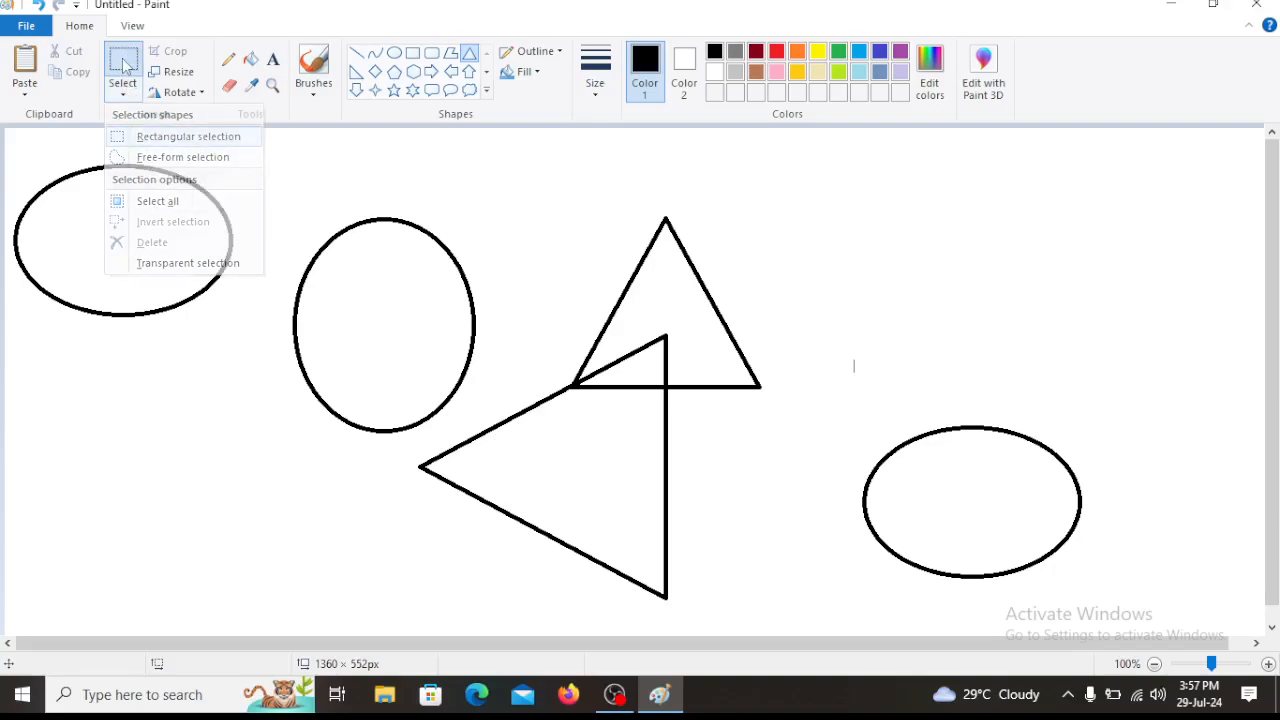
{"action": "left_click_drag", "start_coordinate": [847, 378], "coordinate": [411, 314]}
{"action": "left_click", "coordinate": [901, 336]}
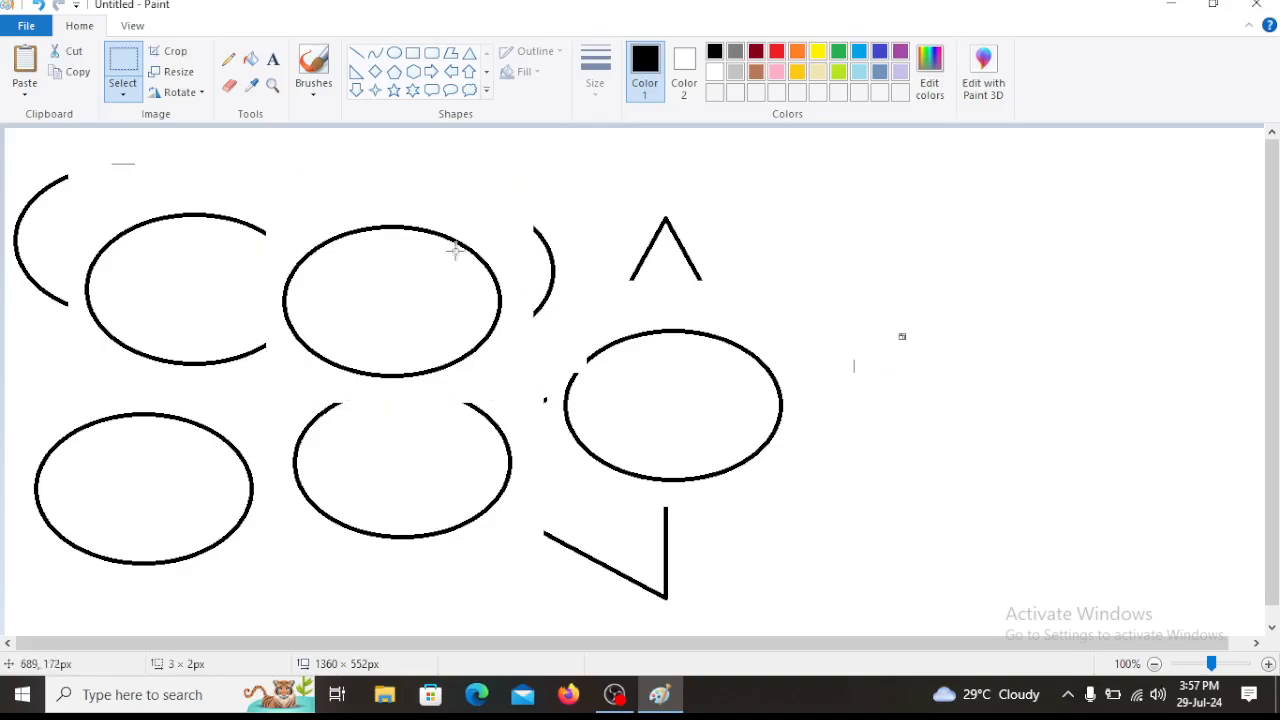
- Add a text box about 502 × 117 px in the canvas's upper right containing "dfgfgfgfgfgg"
{"action": "left_click", "coordinate": [272, 60]}
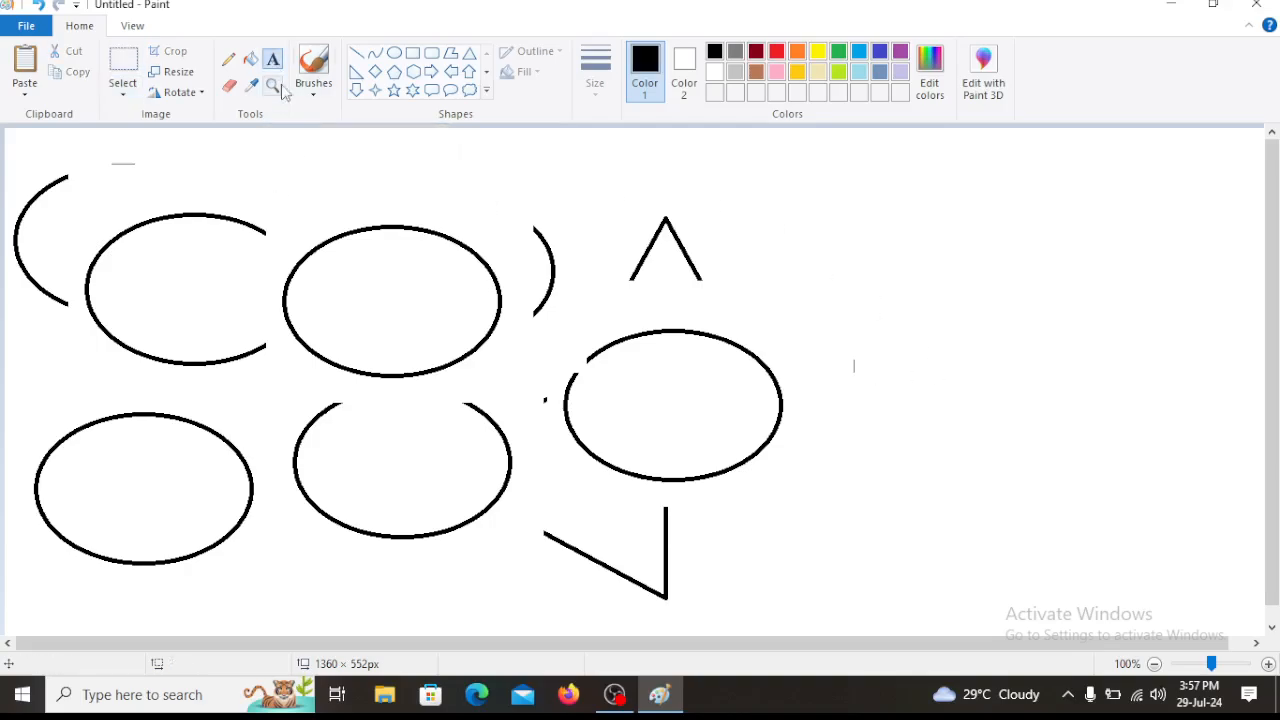
{"action": "left_click_drag", "start_coordinate": [750, 184], "coordinate": [1222, 294]}
{"action": "type", "text": "dfgfgfgfgfgg"}
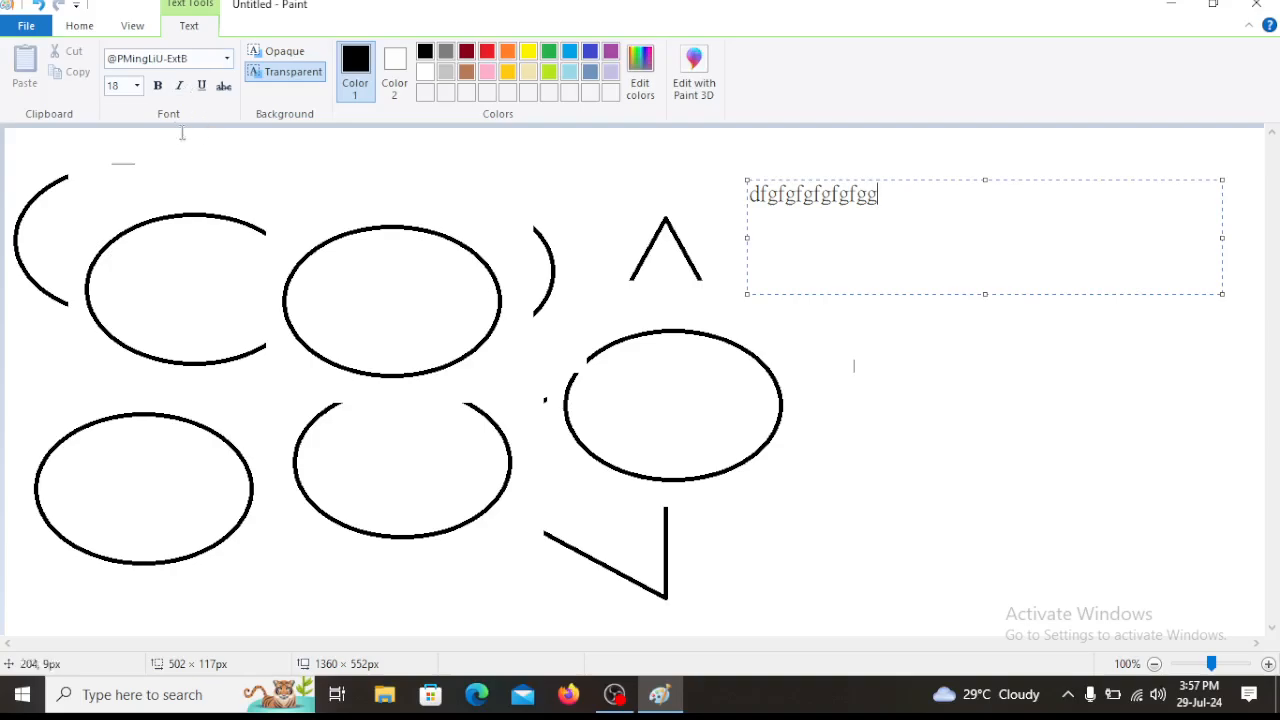
{"action": "left_click_drag", "start_coordinate": [889, 196], "coordinate": [712, 194]}
{"action": "left_click", "coordinate": [227, 59]}
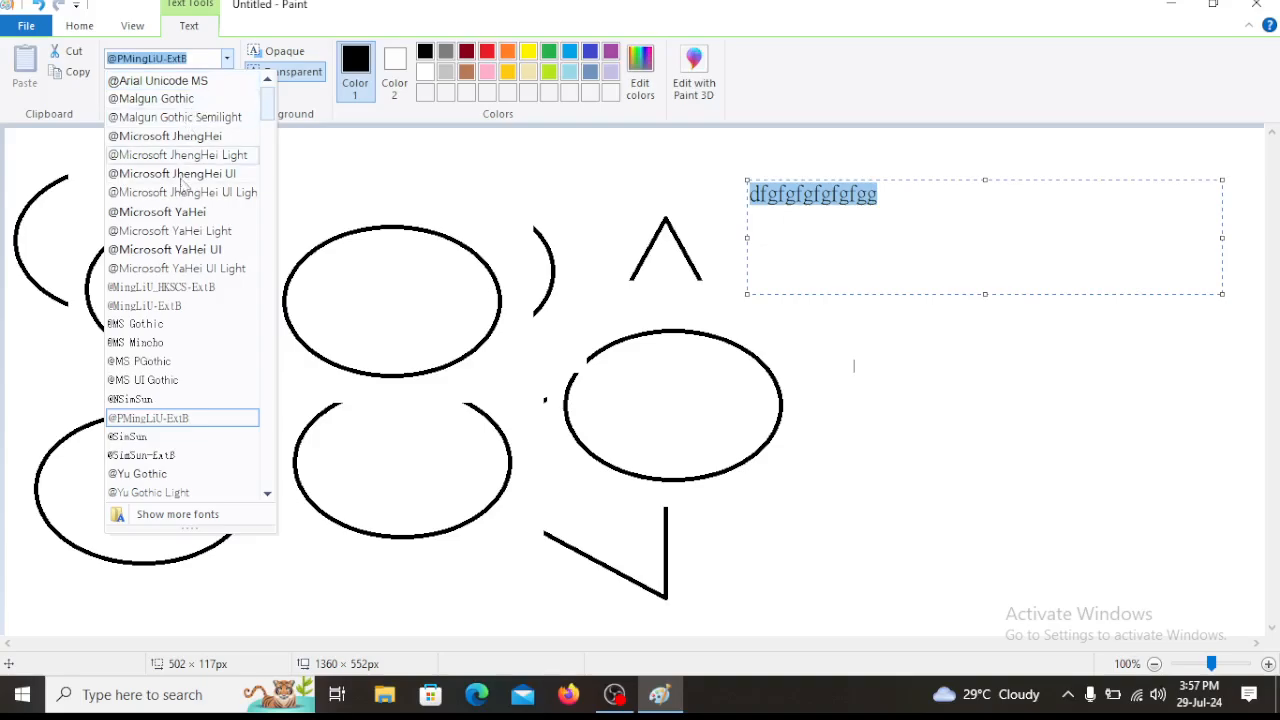
{"action": "left_click", "coordinate": [160, 341]}
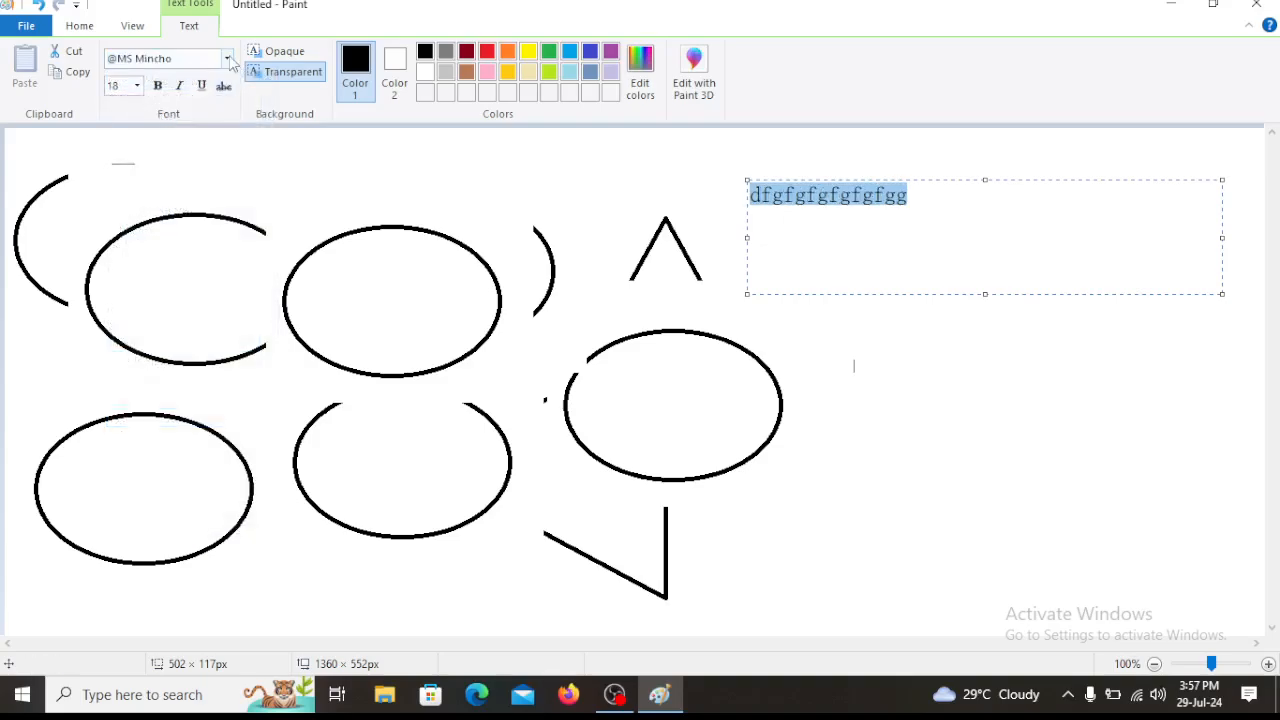
{"action": "left_click", "coordinate": [227, 59]}
{"action": "scroll", "coordinate": [157, 183], "scroll_direction": "down", "scroll_amount": 12}
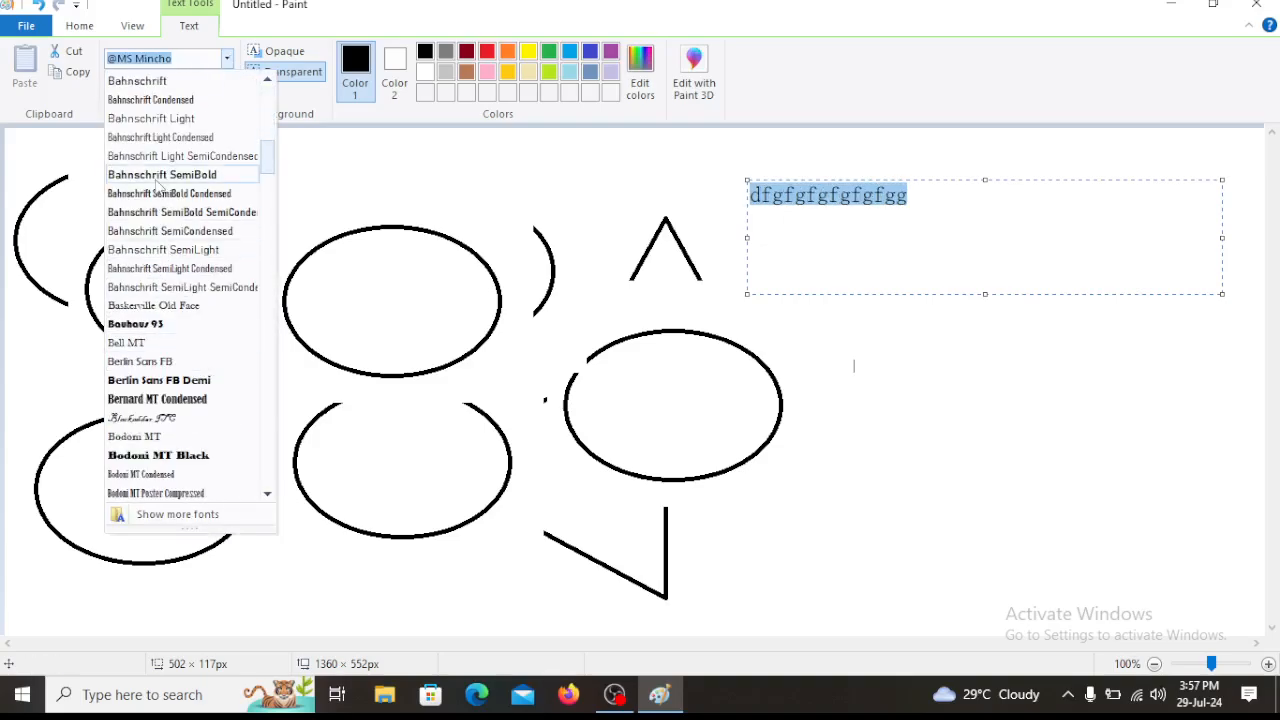
{"action": "left_click", "coordinate": [157, 176]}
{"action": "left_click", "coordinate": [227, 59]}
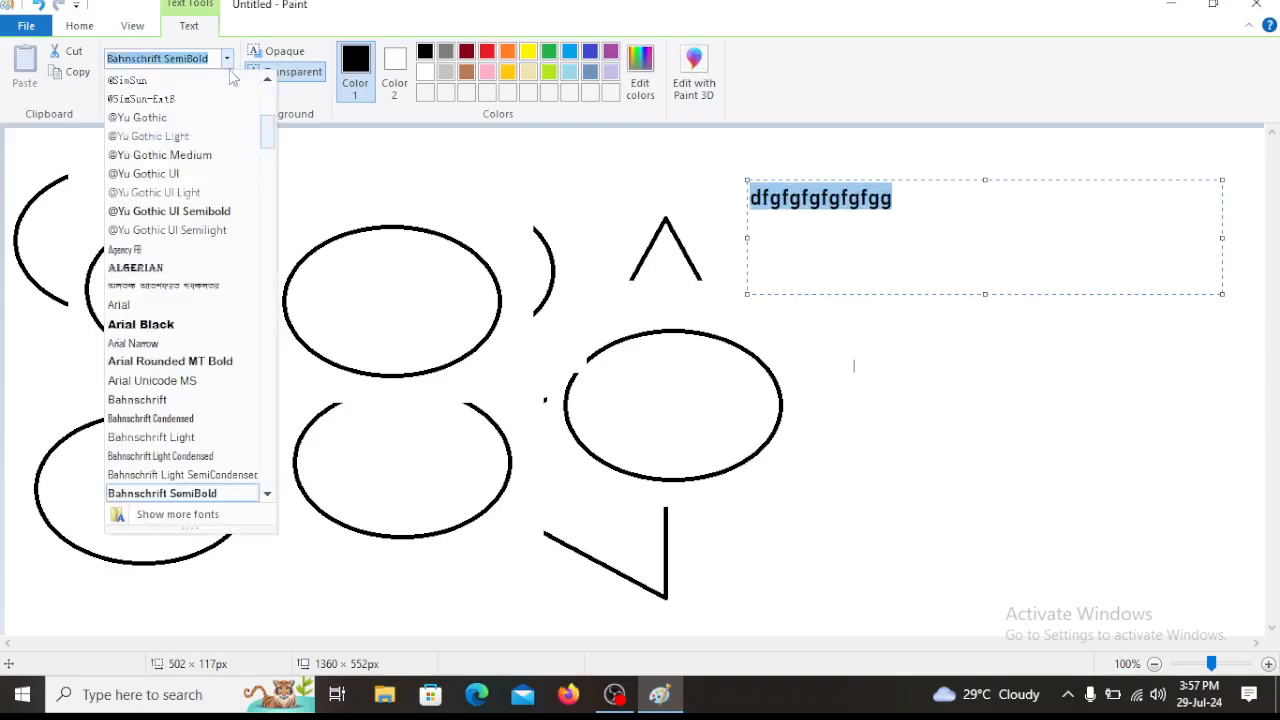
{"action": "left_click", "coordinate": [185, 325]}
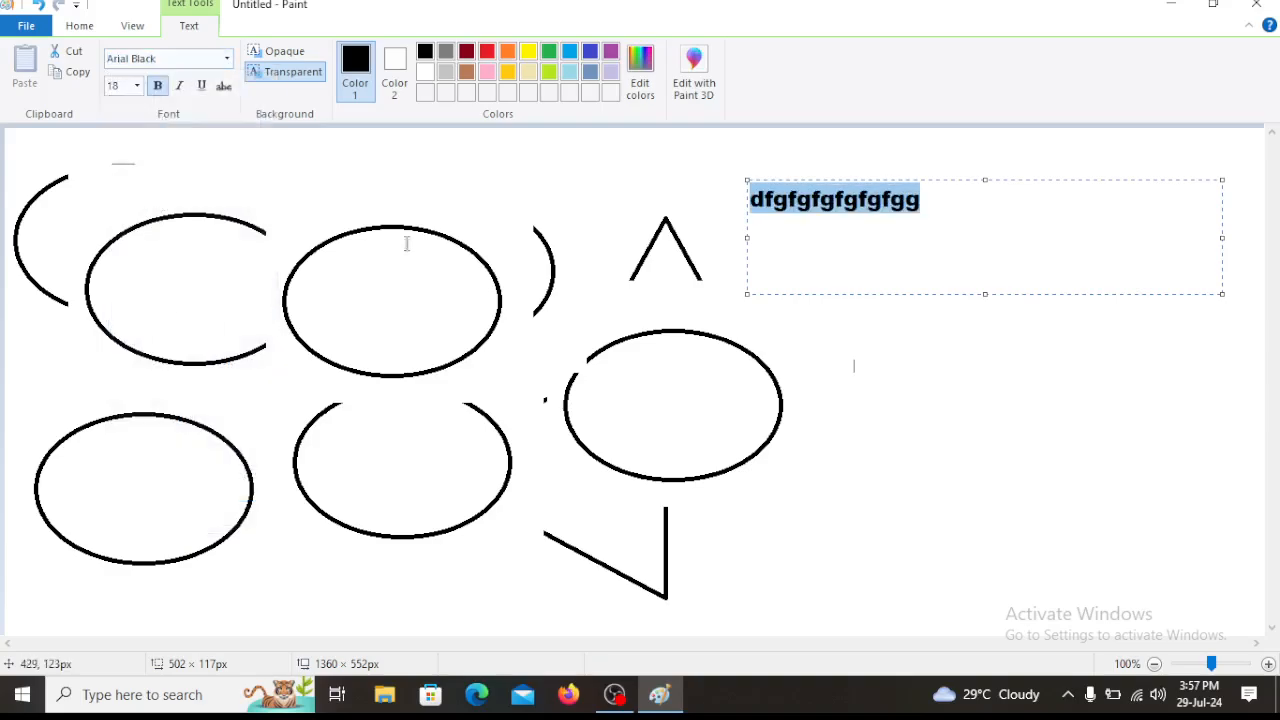
- Set the selected text to size 48 with italic and underline, and commit it to the canvas
{"action": "left_click", "coordinate": [136, 88]}
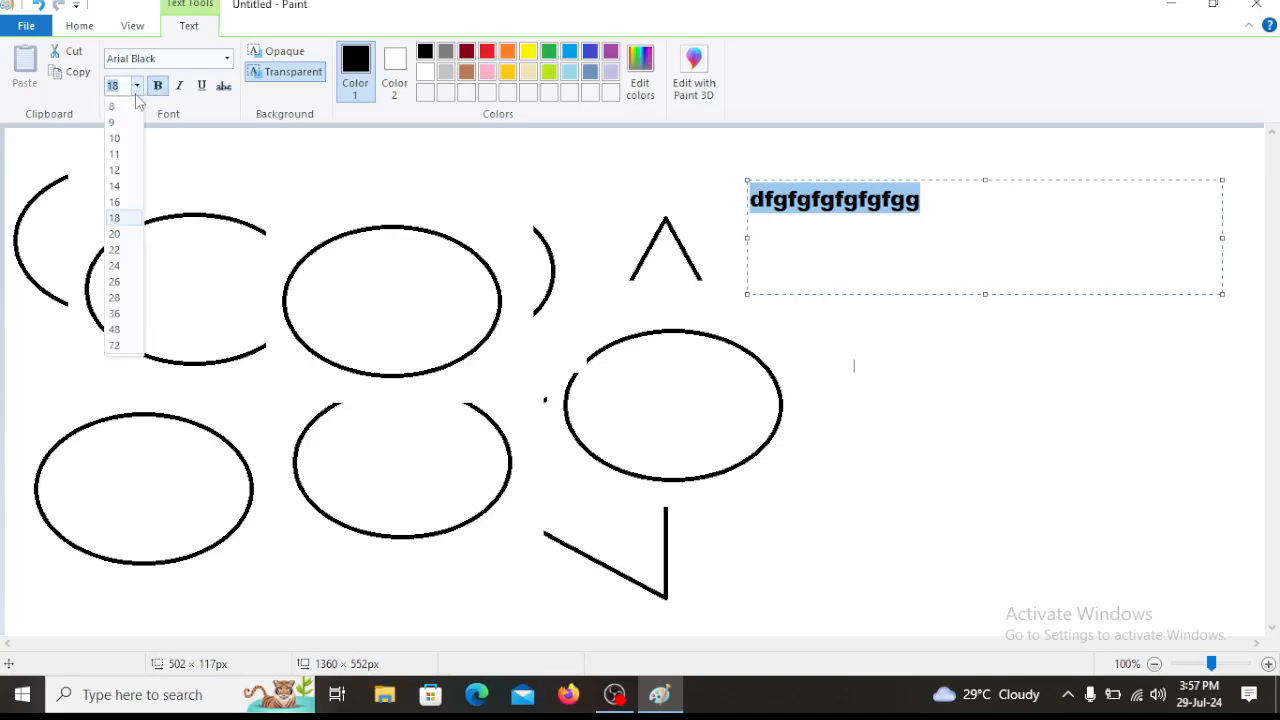
{"action": "left_click", "coordinate": [120, 337]}
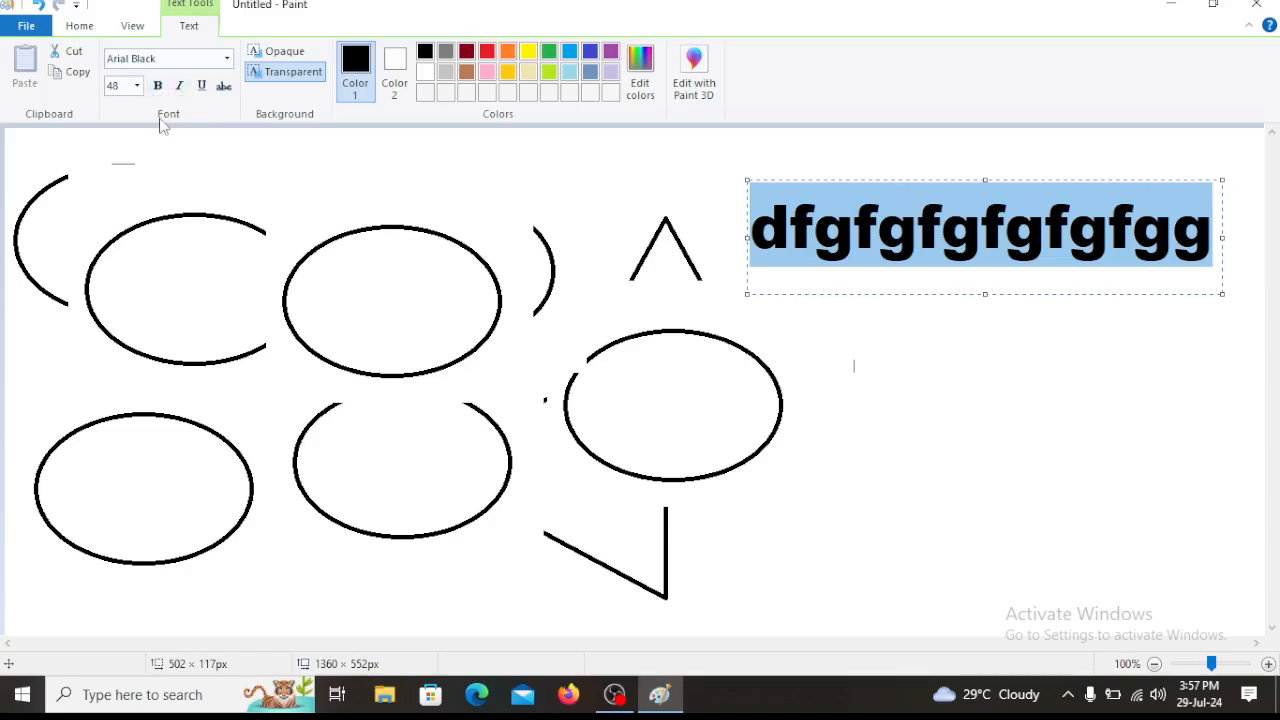
{"action": "left_click", "coordinate": [181, 87]}
{"action": "left_click", "coordinate": [182, 87]}
{"action": "left_click", "coordinate": [201, 87]}
{"action": "left_click", "coordinate": [201, 87]}
{"action": "left_click", "coordinate": [180, 87]}
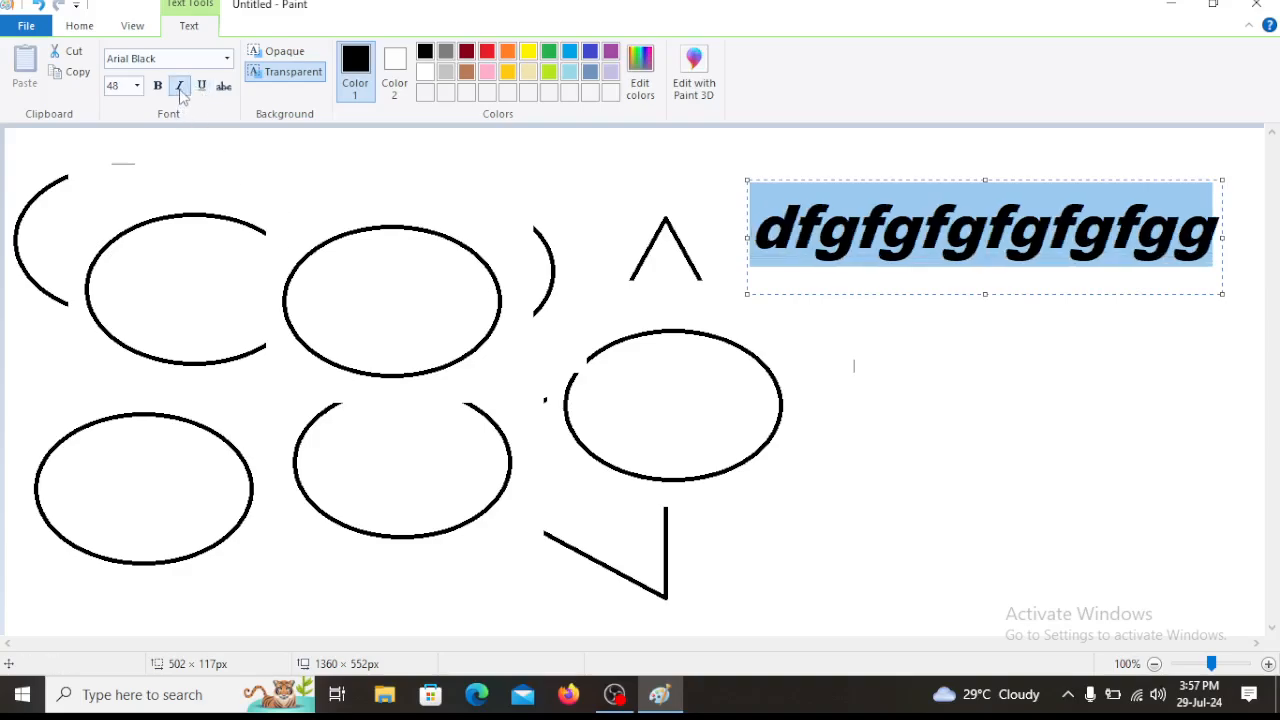
{"action": "left_click", "coordinate": [203, 92]}
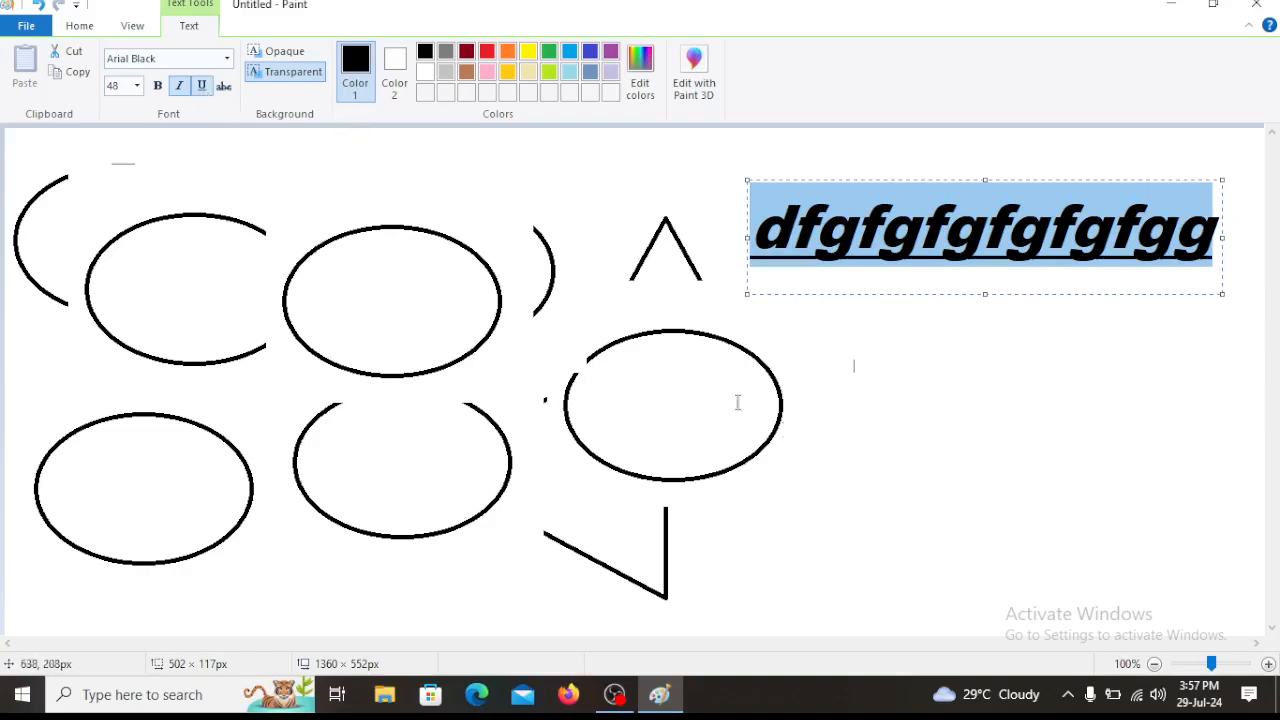
{"action": "left_click", "coordinate": [870, 415]}
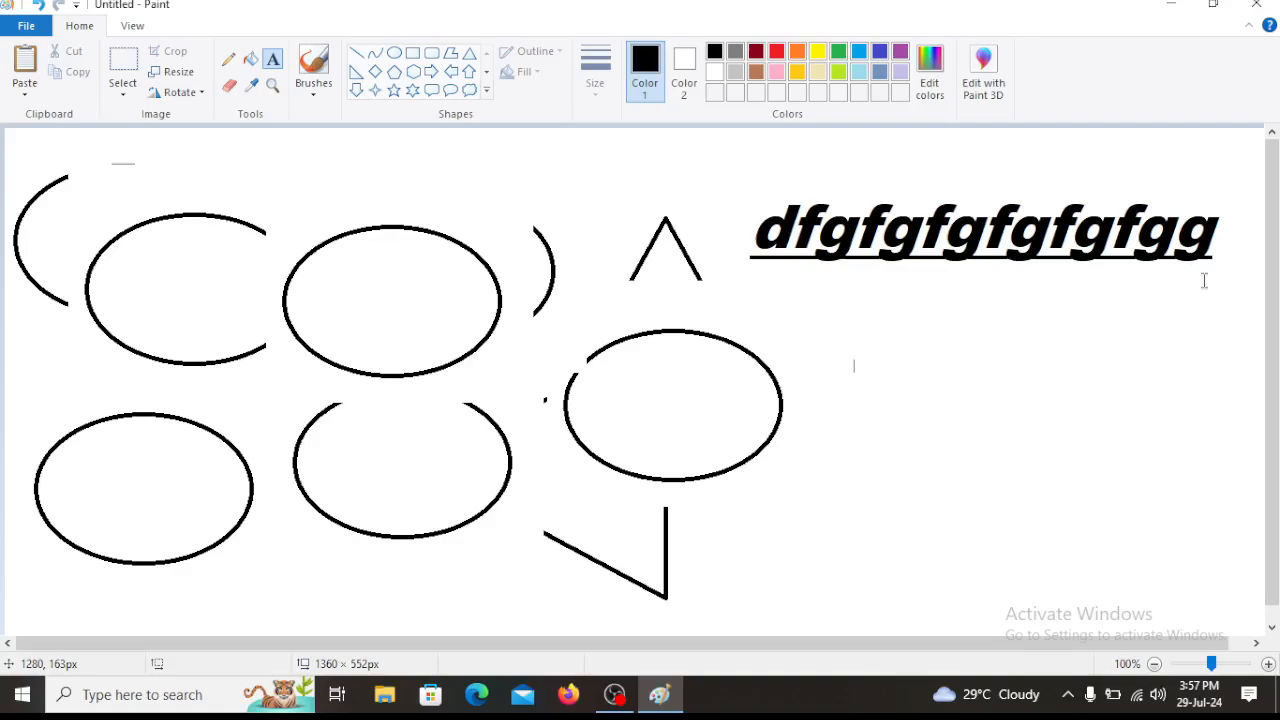
- Start a new blank picture, discarding the current drawing without saving
{"action": "left_click", "coordinate": [24, 26]}
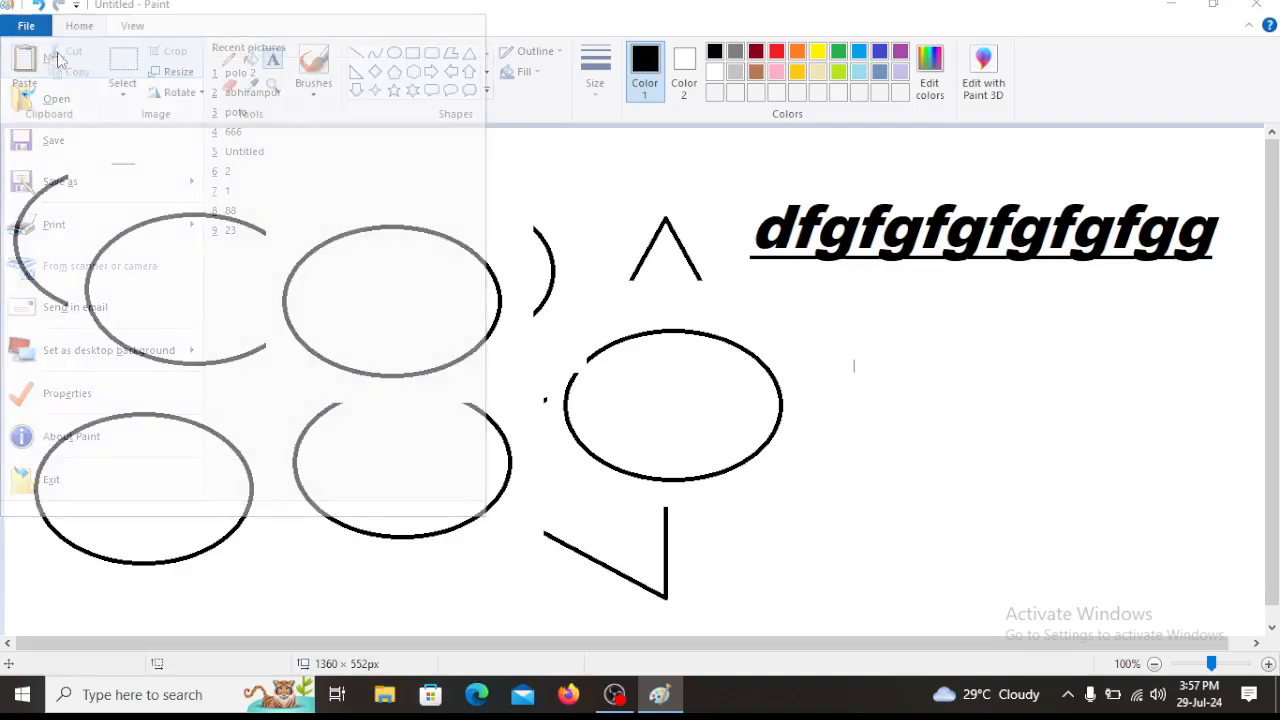
{"action": "left_click", "coordinate": [52, 58]}
{"action": "left_click", "coordinate": [669, 344]}
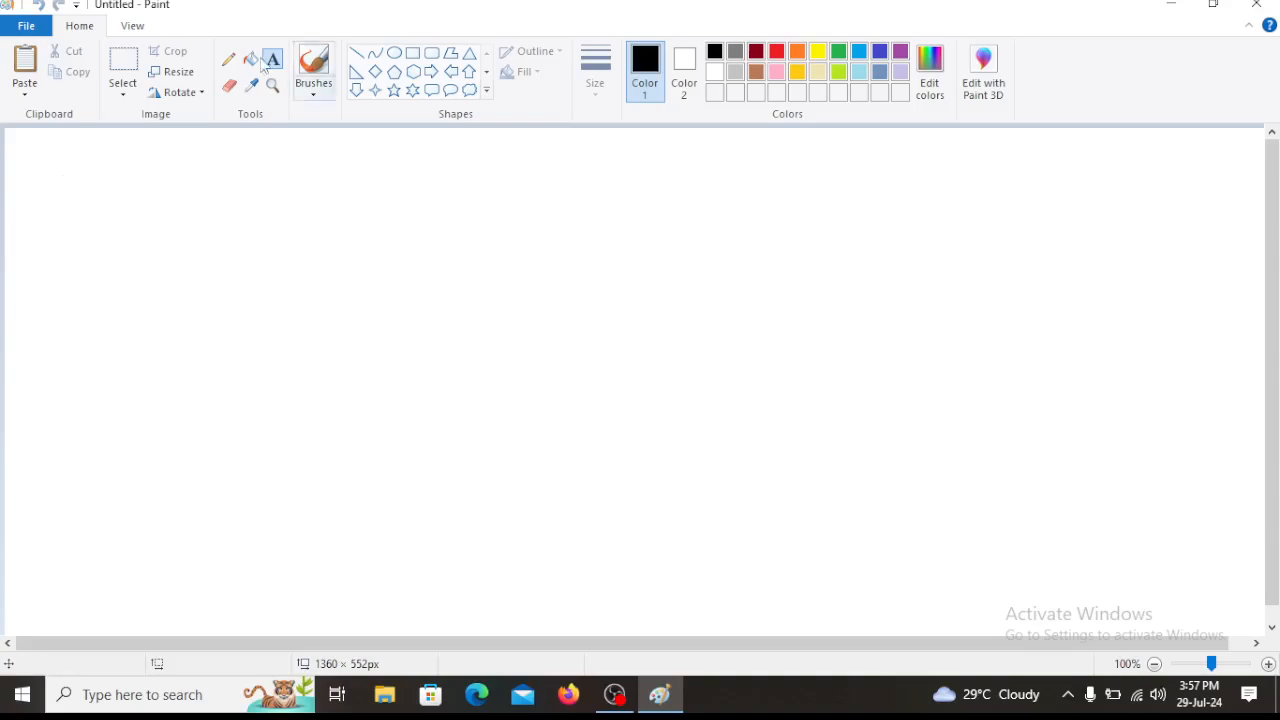
- Magnify the blank canvas in seven zoom increments from 100%, and reduce the view to 50%
{"action": "left_click", "coordinate": [133, 26]}
{"action": "left_click", "coordinate": [80, 27]}
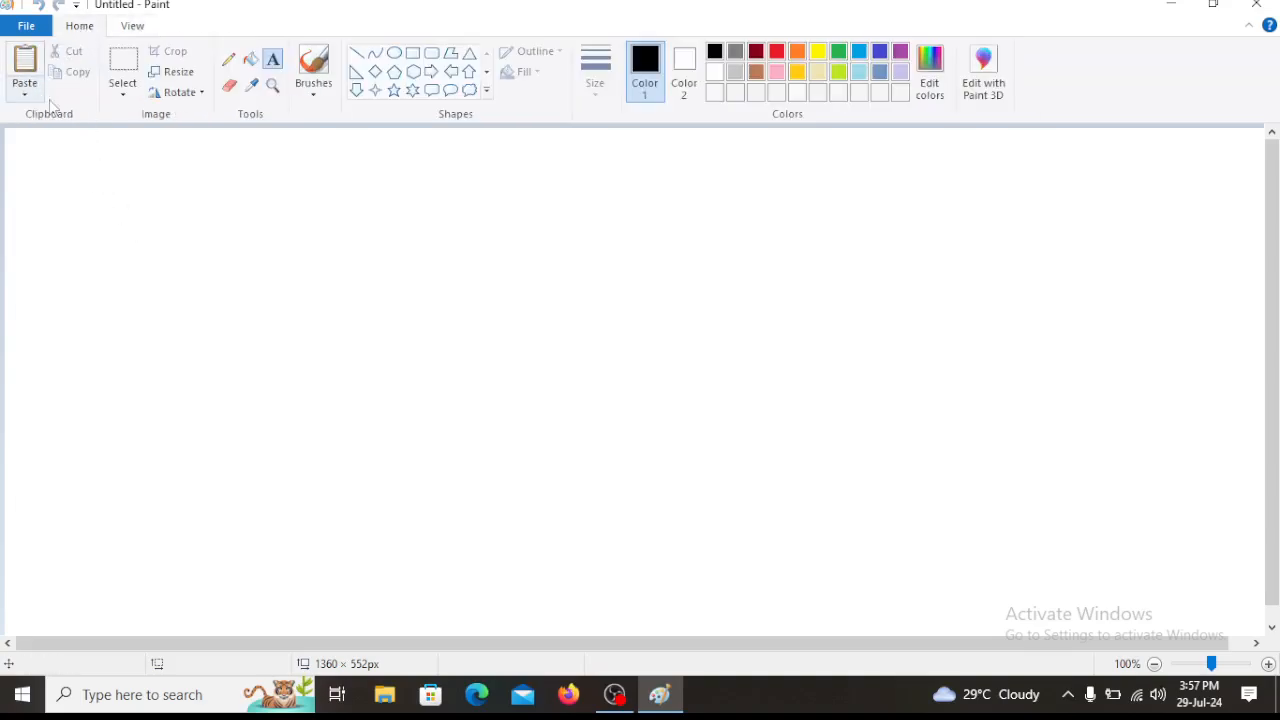
{"action": "left_click", "coordinate": [133, 26]}
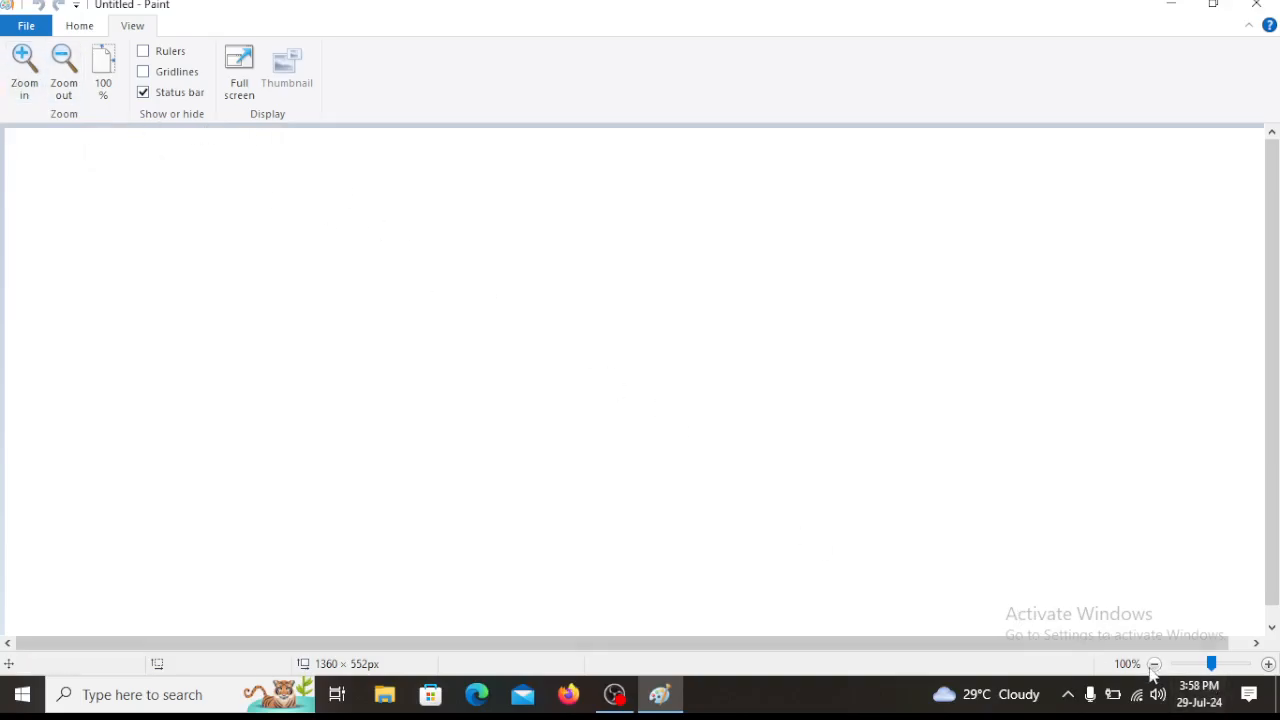
{"action": "left_click", "coordinate": [1268, 664]}
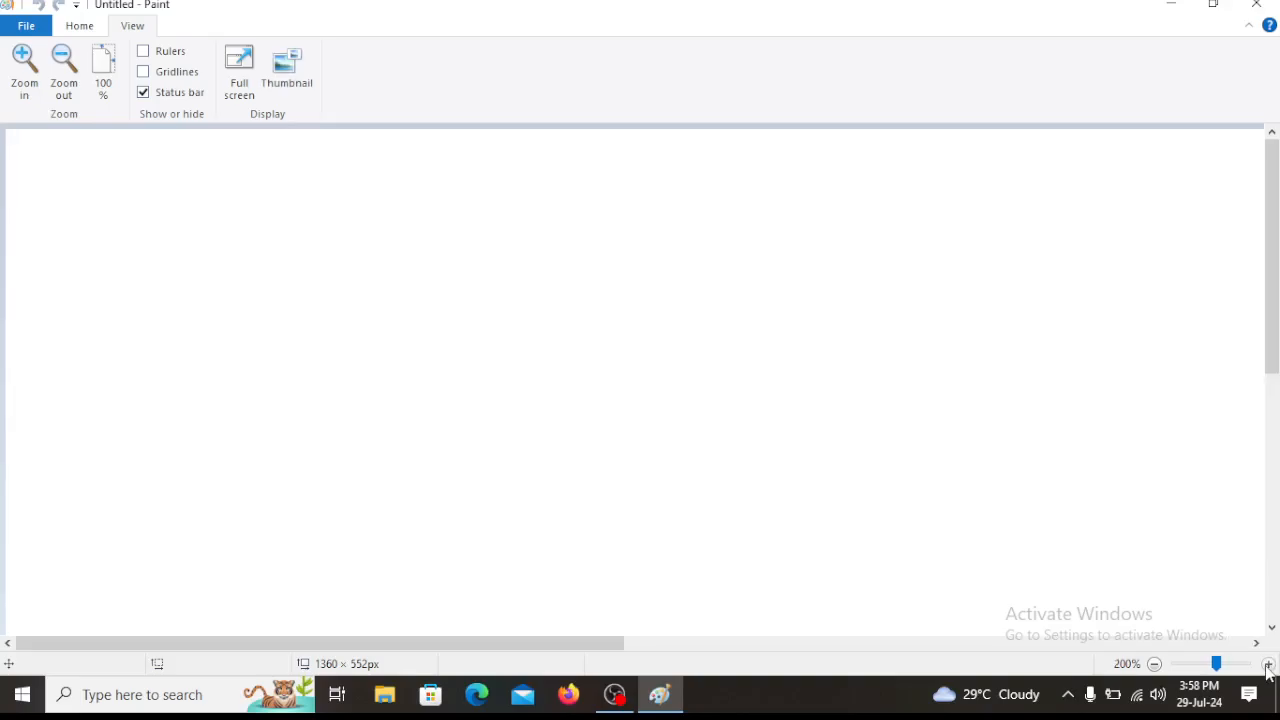
{"action": "left_click", "coordinate": [1268, 664]}
{"action": "left_click", "coordinate": [1268, 664]}
{"action": "left_click", "coordinate": [1268, 664]}
{"action": "left_click", "coordinate": [1268, 664]}
{"action": "left_click", "coordinate": [1268, 664]}
{"action": "left_click", "coordinate": [1268, 664]}
{"action": "left_click", "coordinate": [1155, 664]}
{"action": "left_click", "coordinate": [1155, 664]}
{"action": "left_click", "coordinate": [1155, 664]}
{"action": "left_click", "coordinate": [1155, 664]}
{"action": "left_click", "coordinate": [1155, 664]}
{"action": "left_click", "coordinate": [1155, 664]}
{"action": "left_click", "coordinate": [1155, 664]}
{"action": "left_click", "coordinate": [1155, 664]}
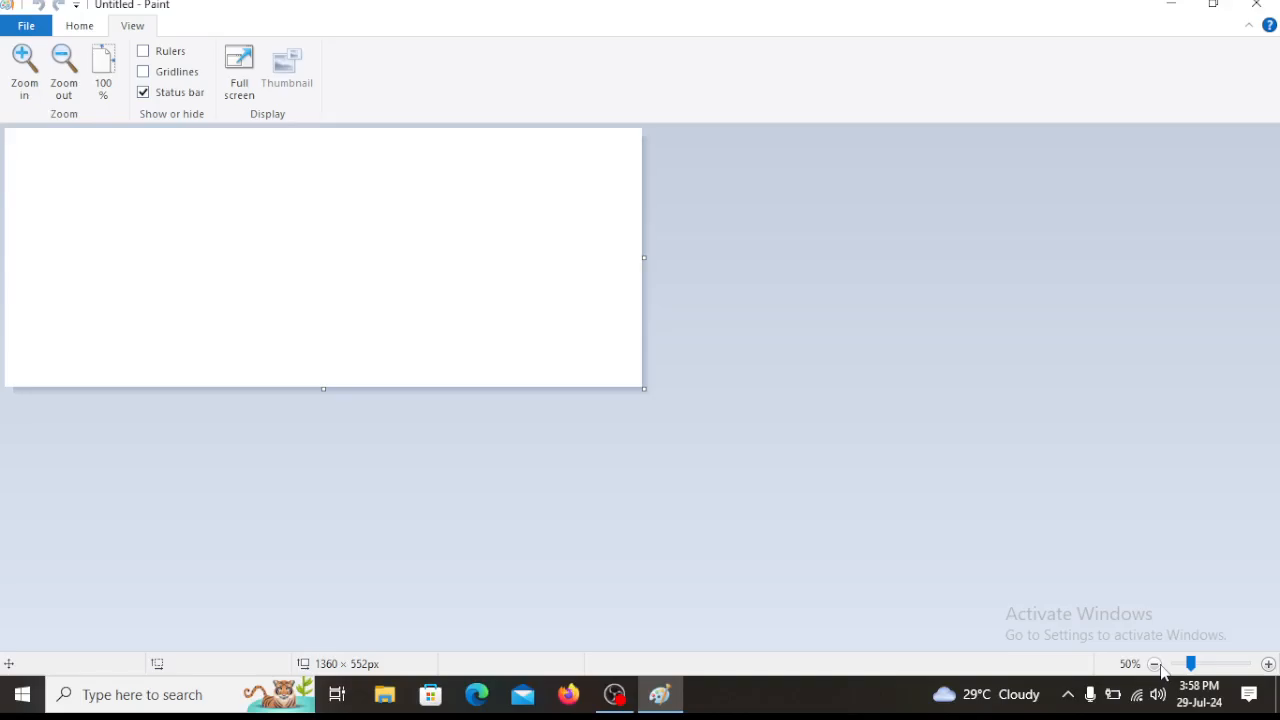
- Restore the view to 100%, draw an oval about 447 × 366 px mid-canvas, and give it the thinnest outline
{"action": "left_click", "coordinate": [1268, 665]}
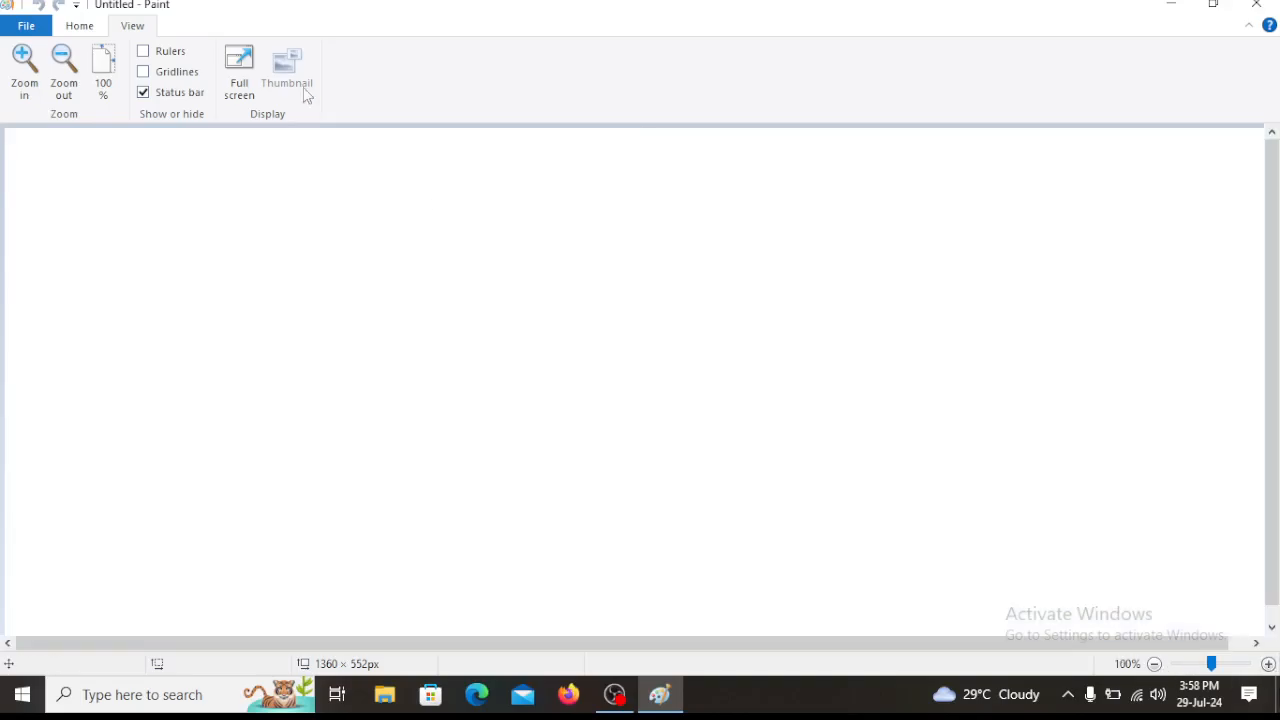
{"action": "left_click", "coordinate": [79, 26]}
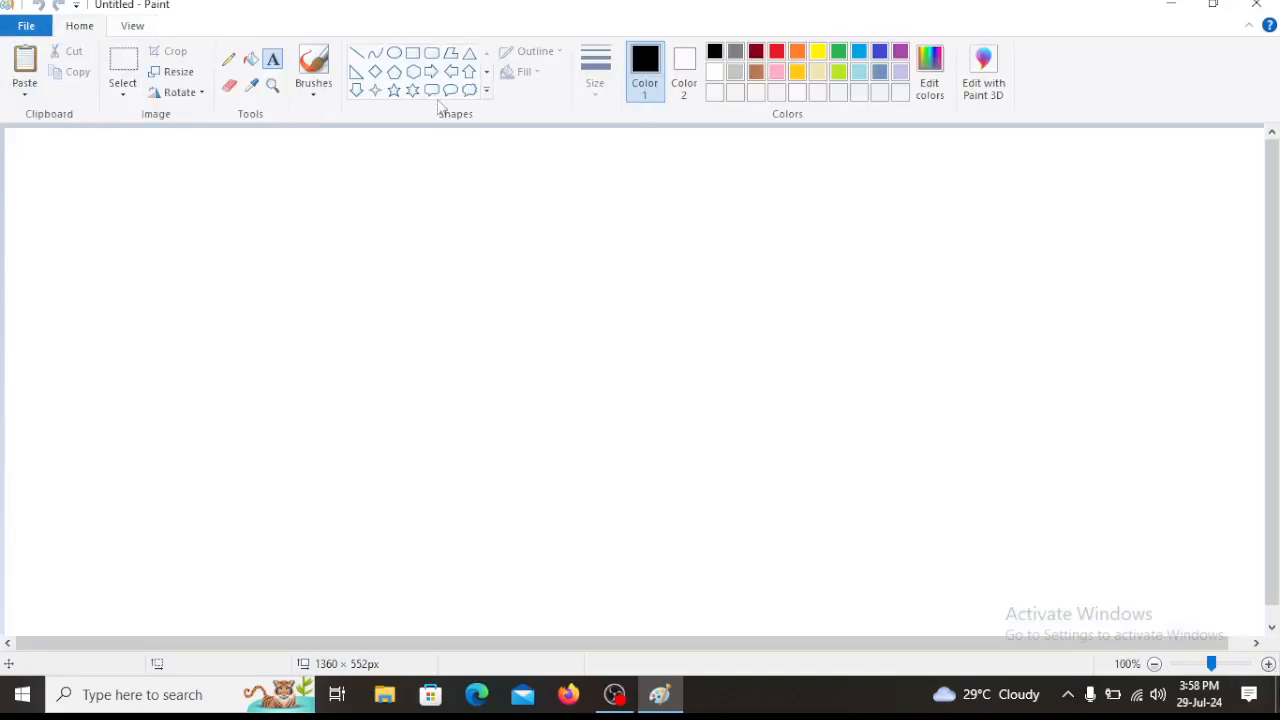
{"action": "left_click", "coordinate": [394, 52]}
{"action": "left_click_drag", "start_coordinate": [354, 194], "coordinate": [771, 537]}
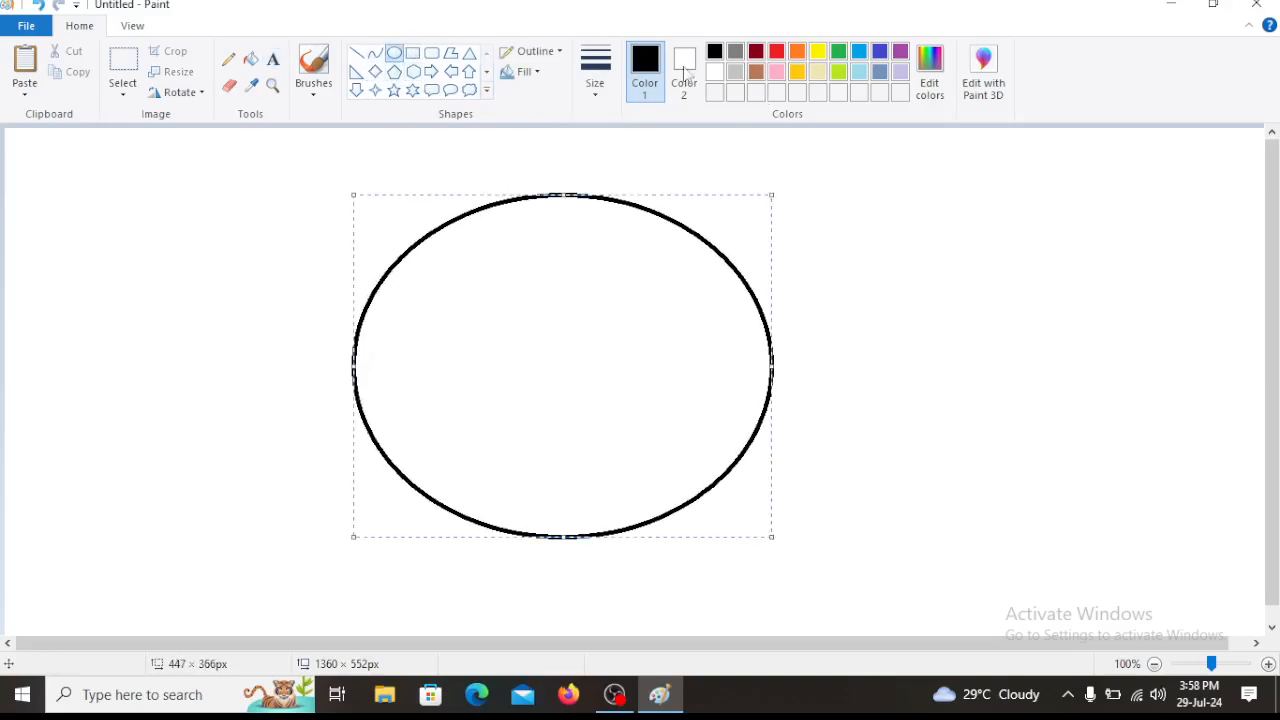
{"action": "left_click", "coordinate": [606, 75]}
{"action": "left_click", "coordinate": [613, 119]}
{"action": "left_click", "coordinate": [916, 357]}
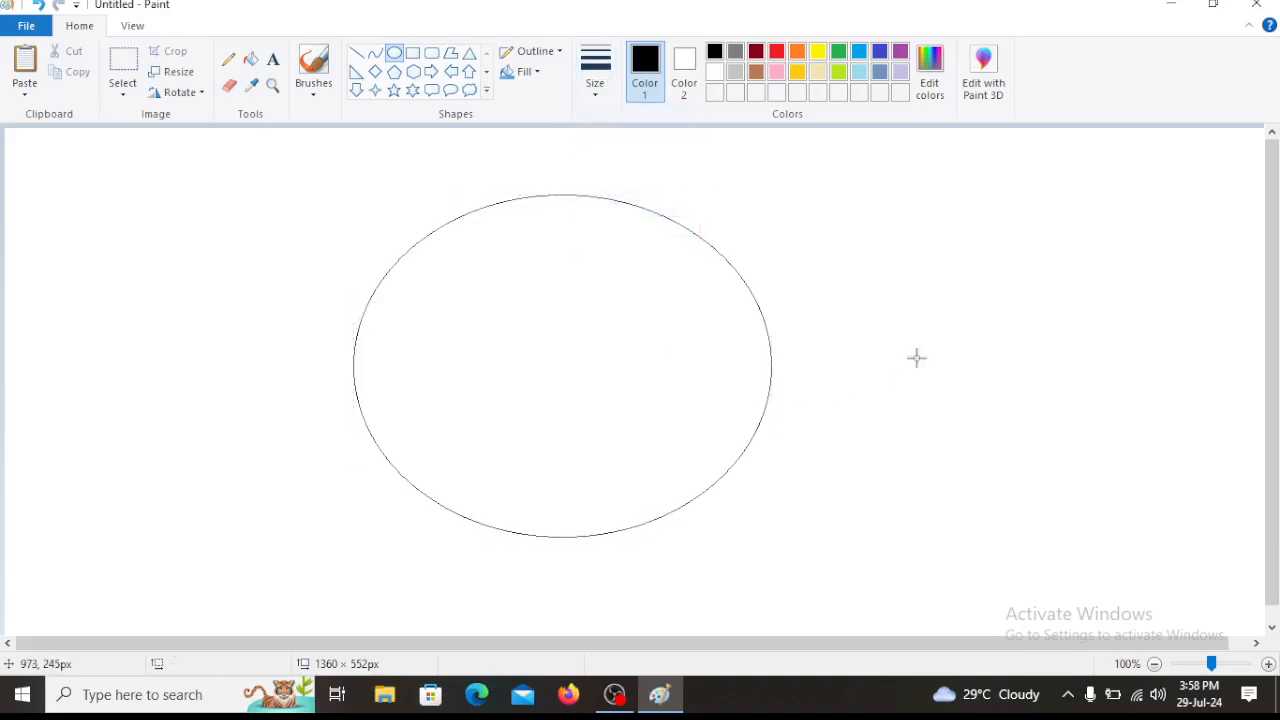
- Erase a tiny gap in the oval's upper-right outline, and try a black fill inside the oval before undoing that fill
{"action": "left_click", "coordinate": [228, 86]}
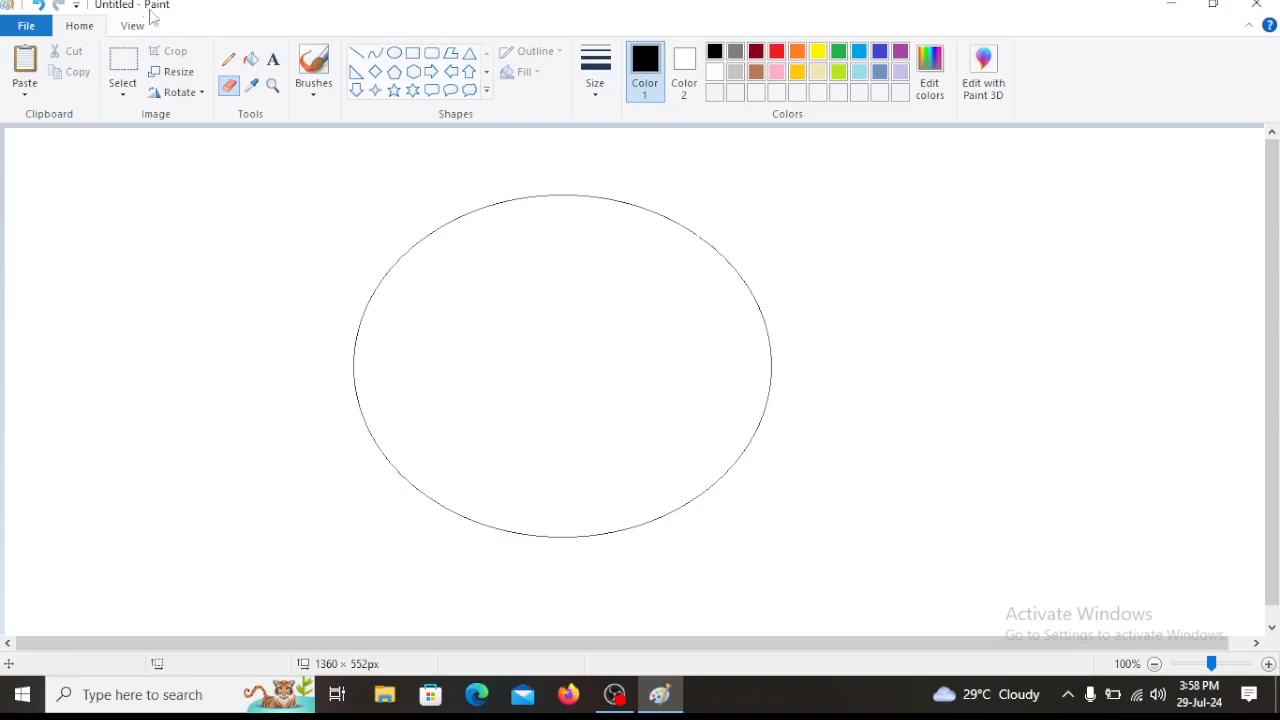
{"action": "left_click", "coordinate": [250, 59]}
{"action": "left_click", "coordinate": [562, 346]}
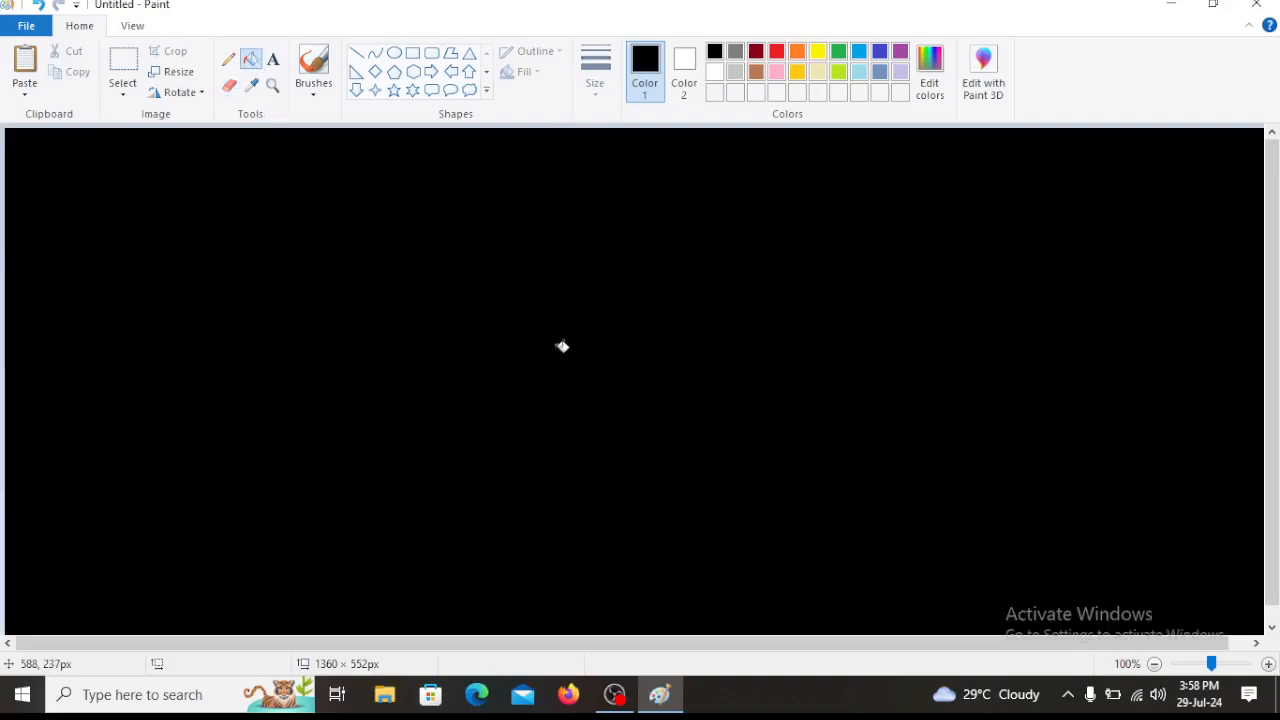
{"action": "key", "text": "ctrl+z"}
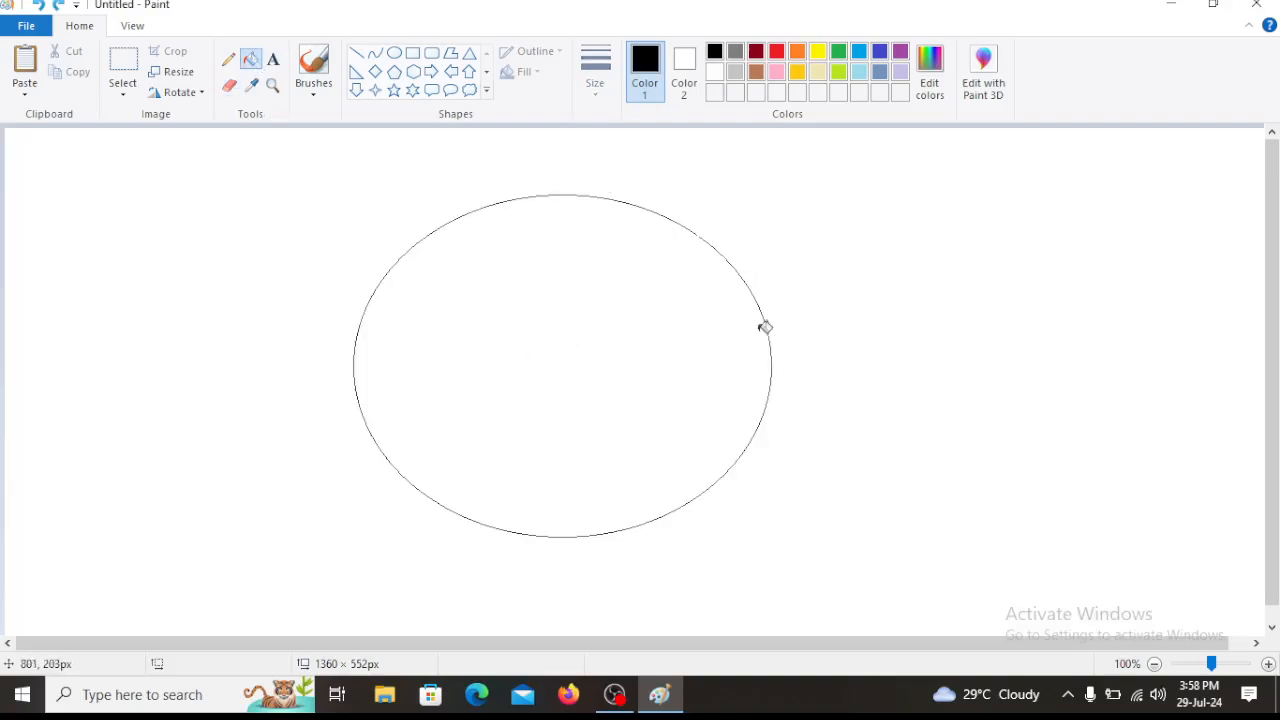
- Magnify the oval to 300% to examine the gap in its upper-right outline, and return the view to 100%
{"action": "left_click", "coordinate": [1268, 664]}
{"action": "left_click_drag", "start_coordinate": [651, 643], "coordinate": [966, 669]}
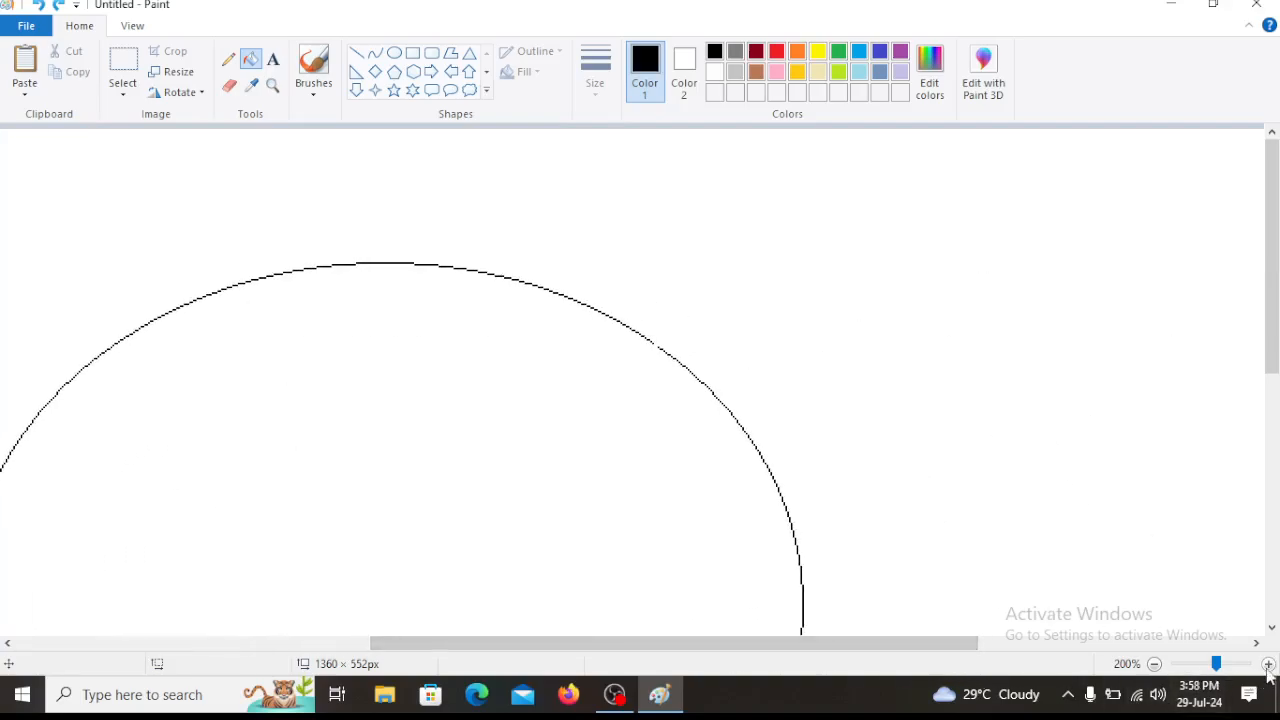
{"action": "left_click", "coordinate": [1268, 666]}
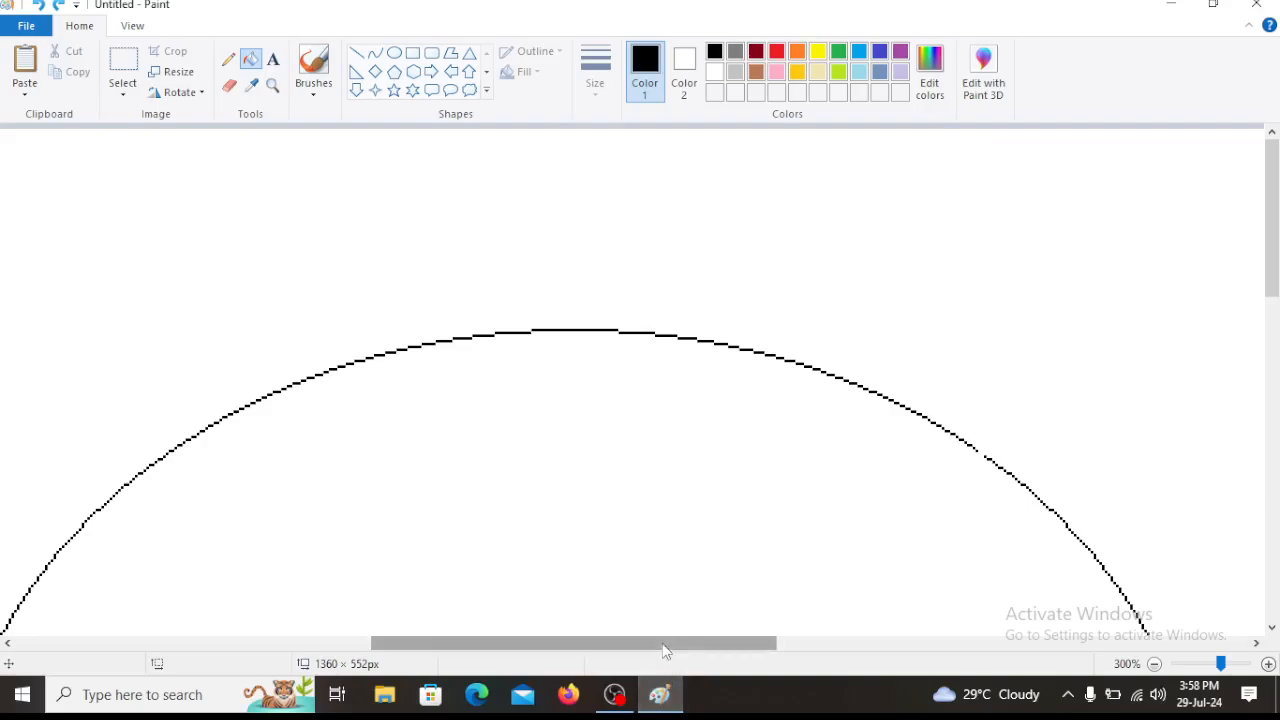
{"action": "left_click_drag", "start_coordinate": [663, 650], "coordinate": [754, 646]}
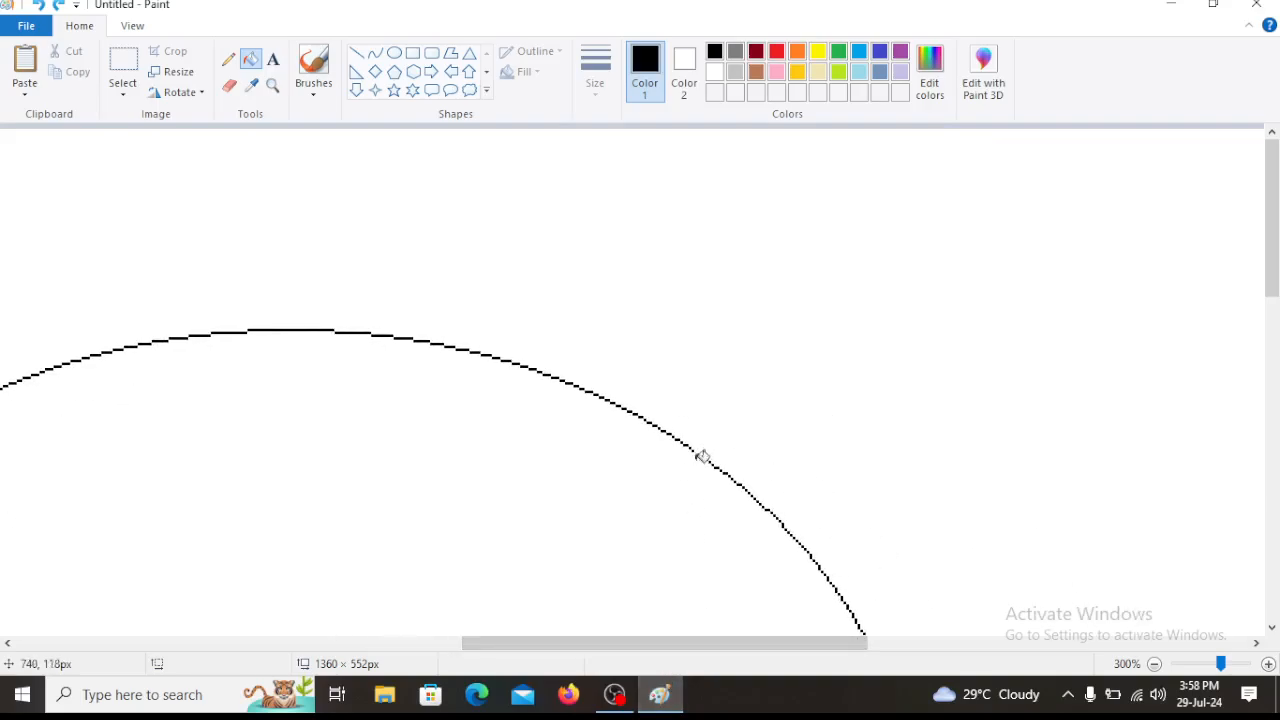
{"action": "left_click", "coordinate": [1154, 664]}
{"action": "left_click", "coordinate": [1154, 664]}
{"action": "left_click", "coordinate": [1154, 664]}
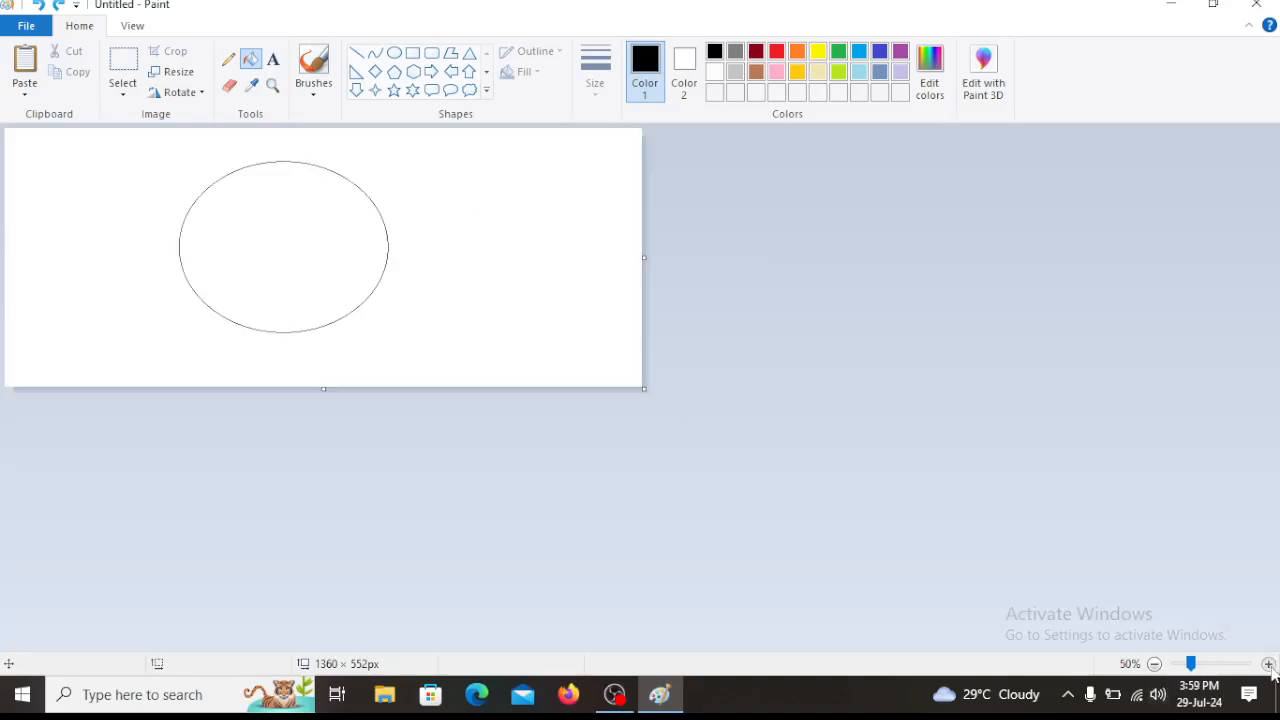
{"action": "left_click", "coordinate": [1268, 664]}
- Use the View zoom commands to magnify the oval in two increments and reduce it back to 100%
{"action": "left_click", "coordinate": [131, 26]}
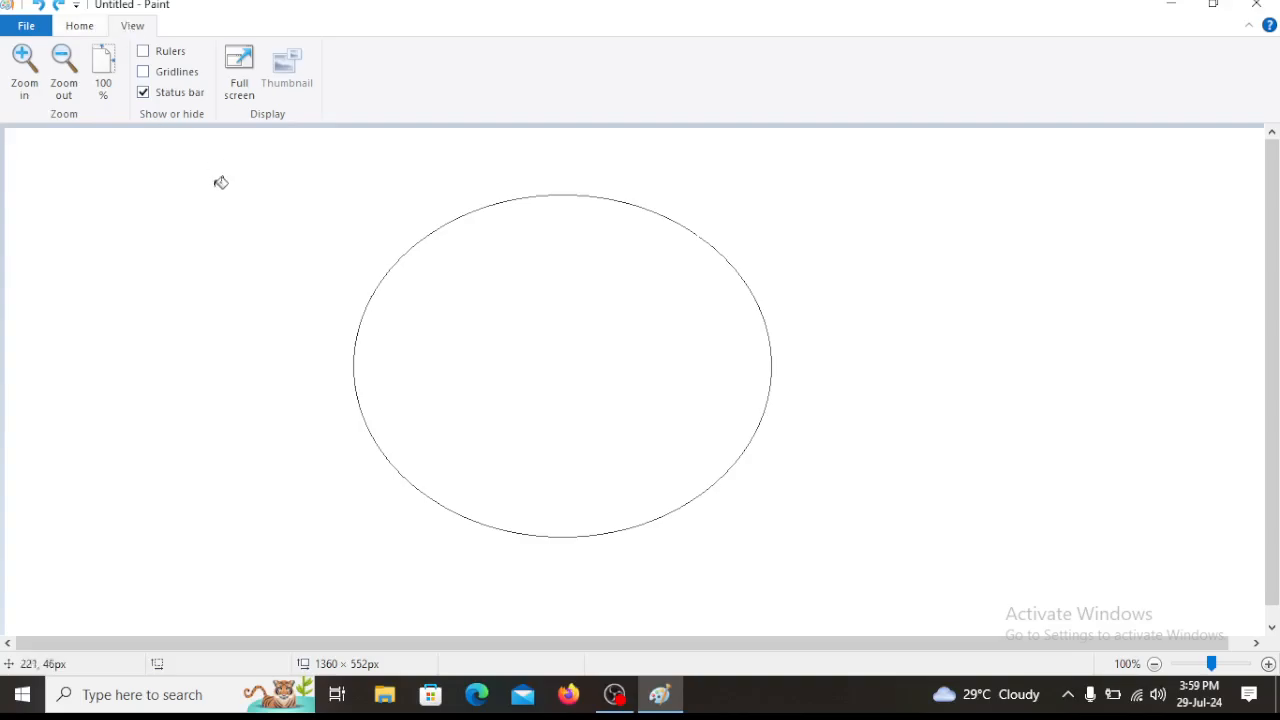
{"action": "left_click", "coordinate": [24, 72]}
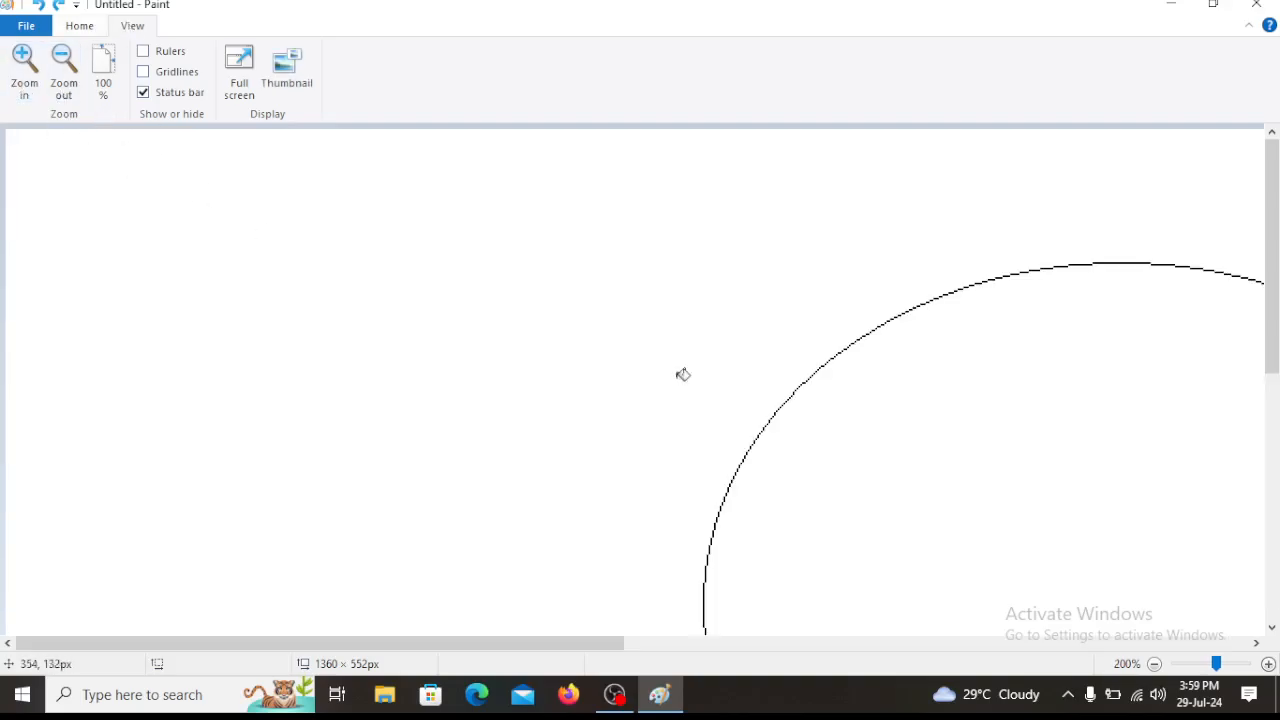
{"action": "left_click", "coordinate": [24, 68]}
{"action": "left_click", "coordinate": [63, 68]}
{"action": "left_click", "coordinate": [63, 68]}
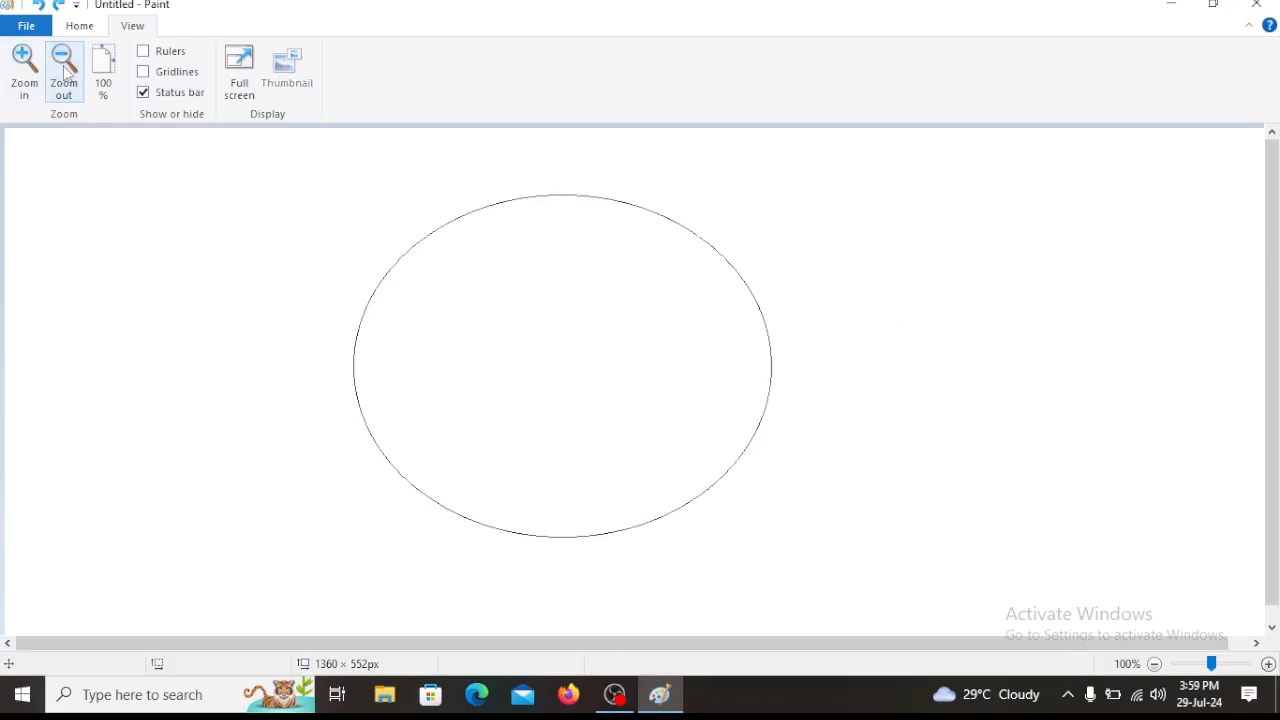
- Magnify the view to 400% and return to 100%, and repeat the zoom up to 300% and back
{"action": "left_click", "coordinate": [24, 74]}
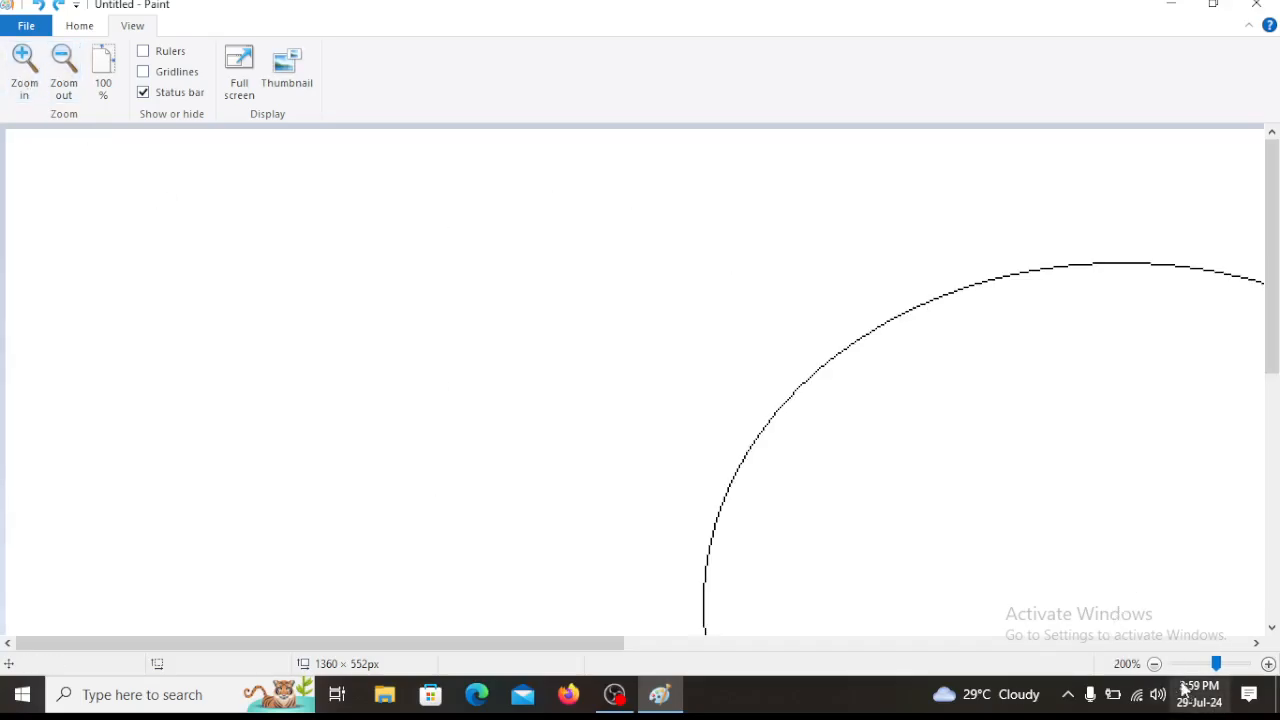
{"action": "left_click", "coordinate": [24, 68]}
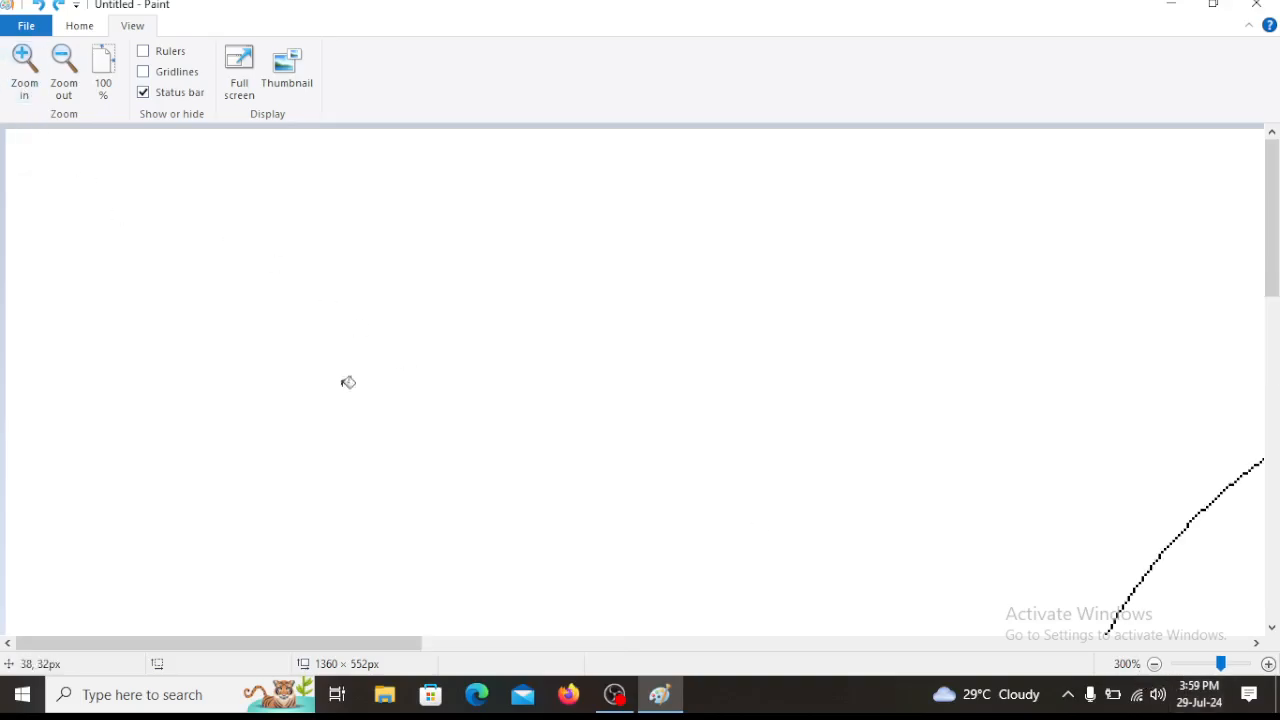
{"action": "left_click", "coordinate": [20, 76]}
{"action": "left_click", "coordinate": [66, 74]}
{"action": "left_click", "coordinate": [64, 74]}
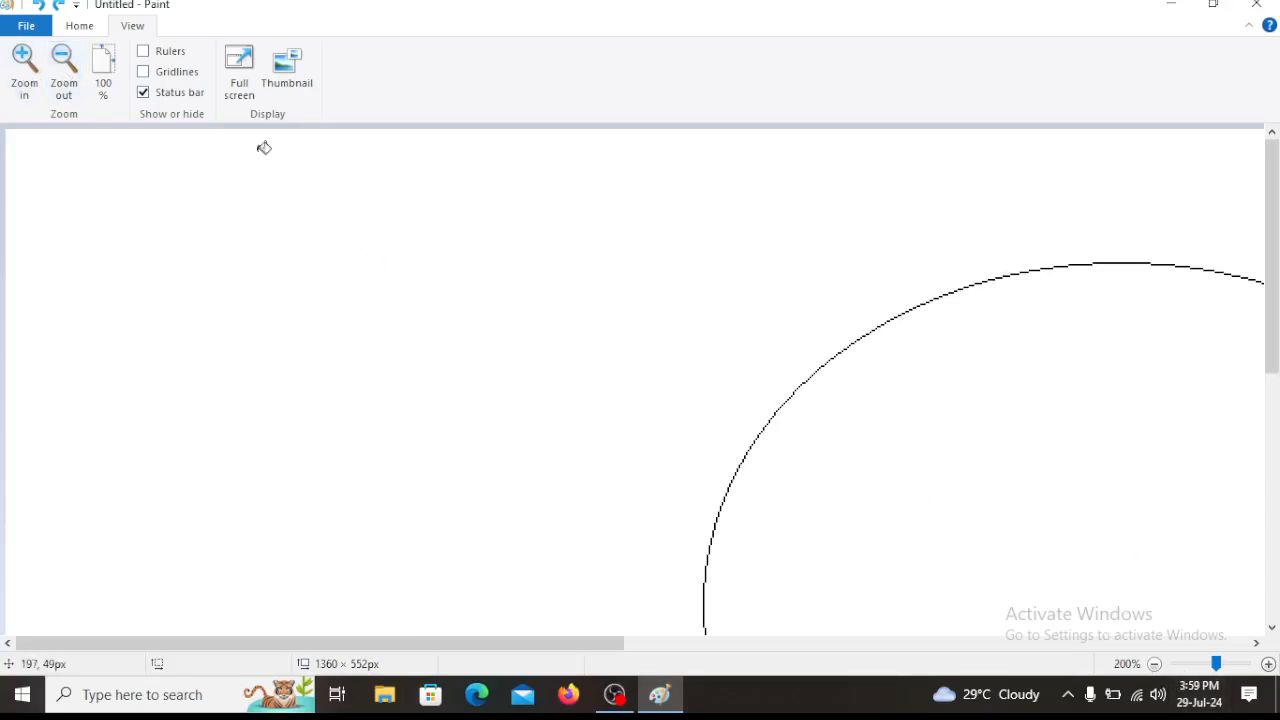
{"action": "left_click", "coordinate": [64, 62]}
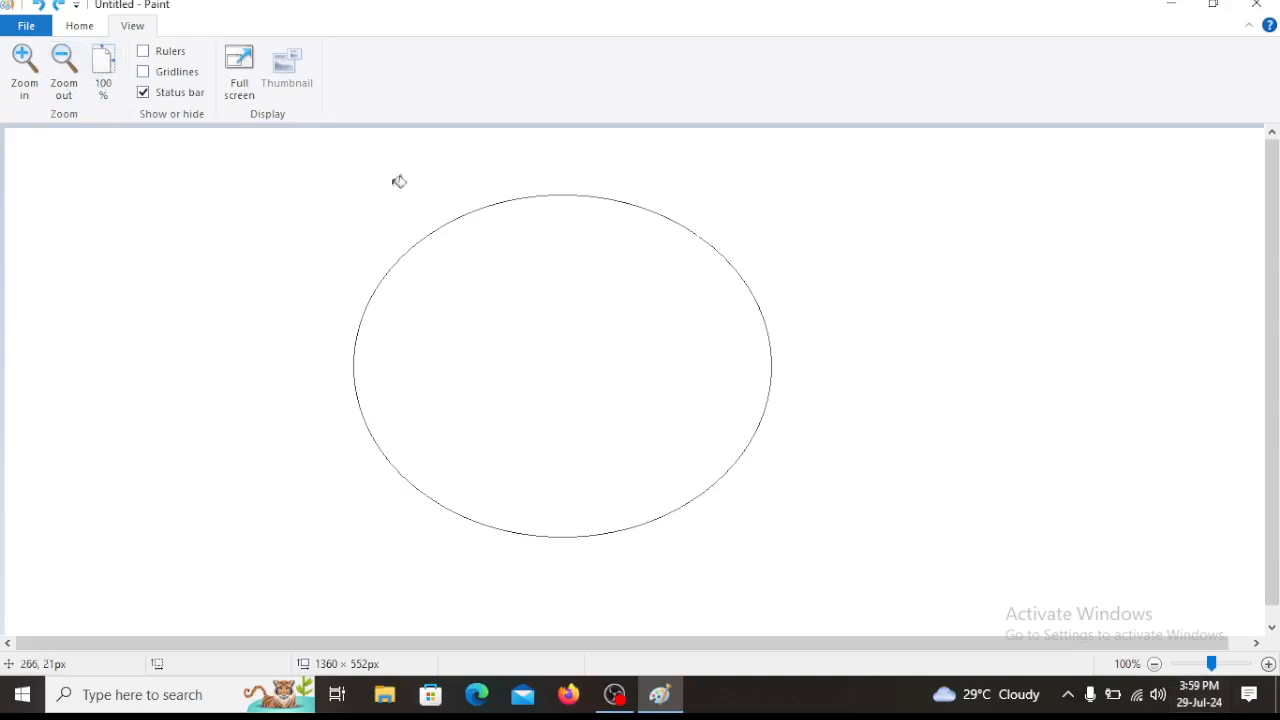
{"action": "left_click", "coordinate": [26, 62]}
{"action": "left_click", "coordinate": [42, 66]}
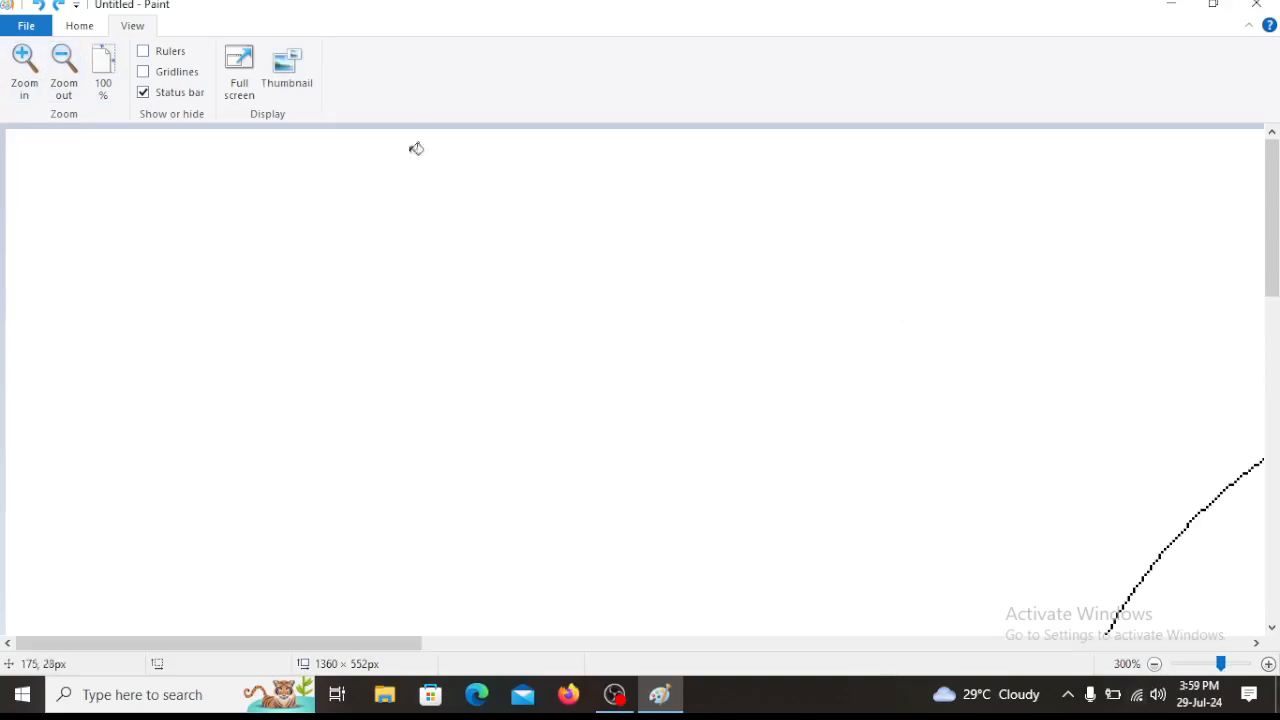
{"action": "left_click", "coordinate": [66, 66]}
{"action": "left_click", "coordinate": [75, 65]}
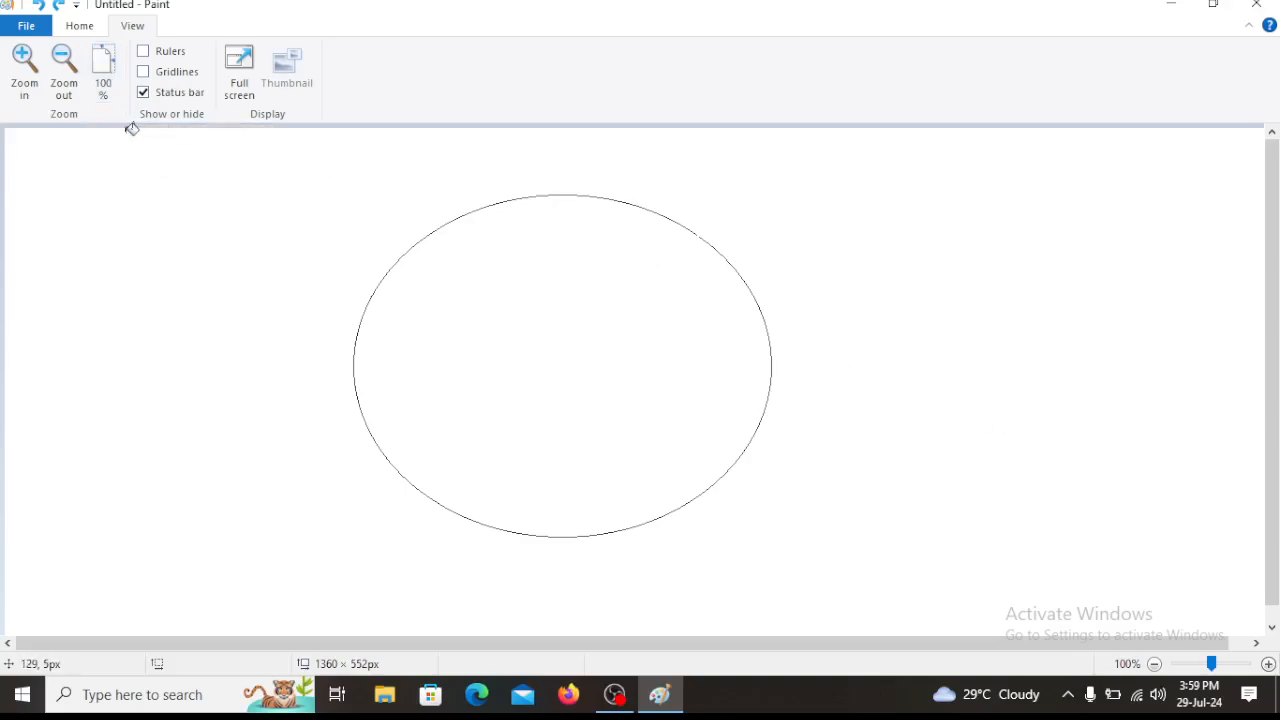
- Toggle the rulers on and off repeatedly, leaving both the rulers and the gridlines displayed
{"action": "left_click", "coordinate": [143, 51]}
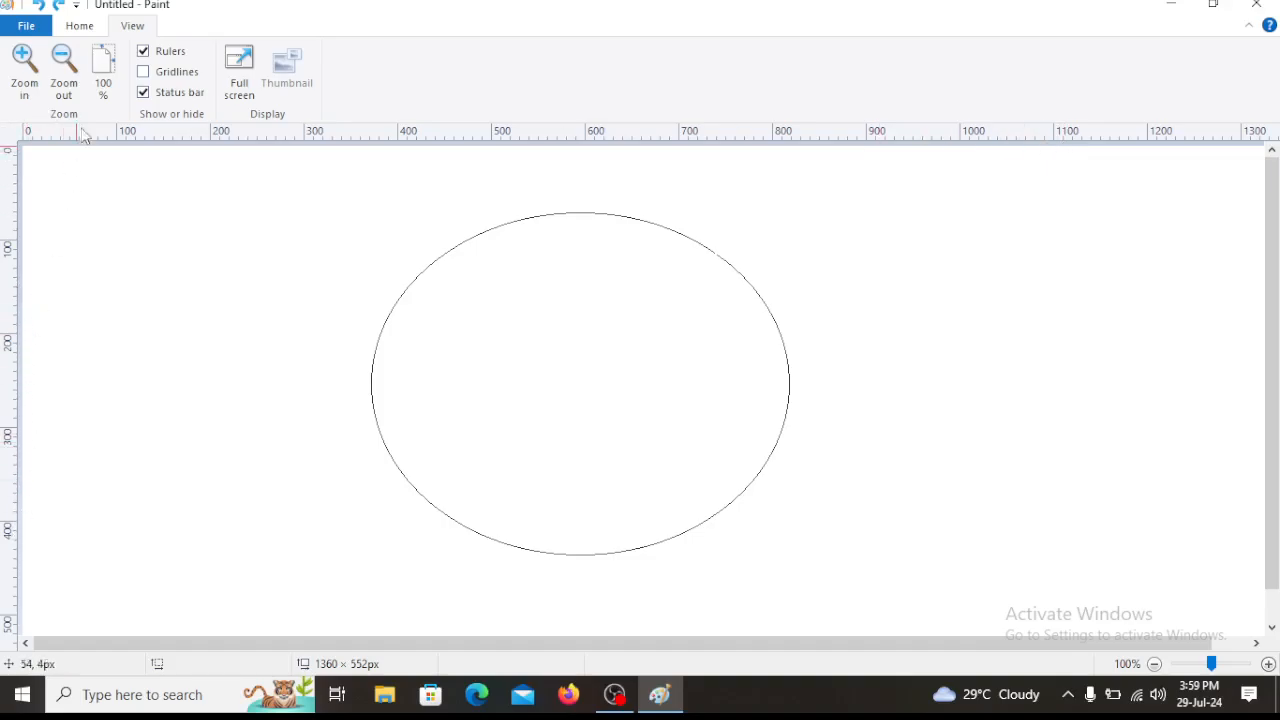
{"action": "left_click", "coordinate": [144, 52]}
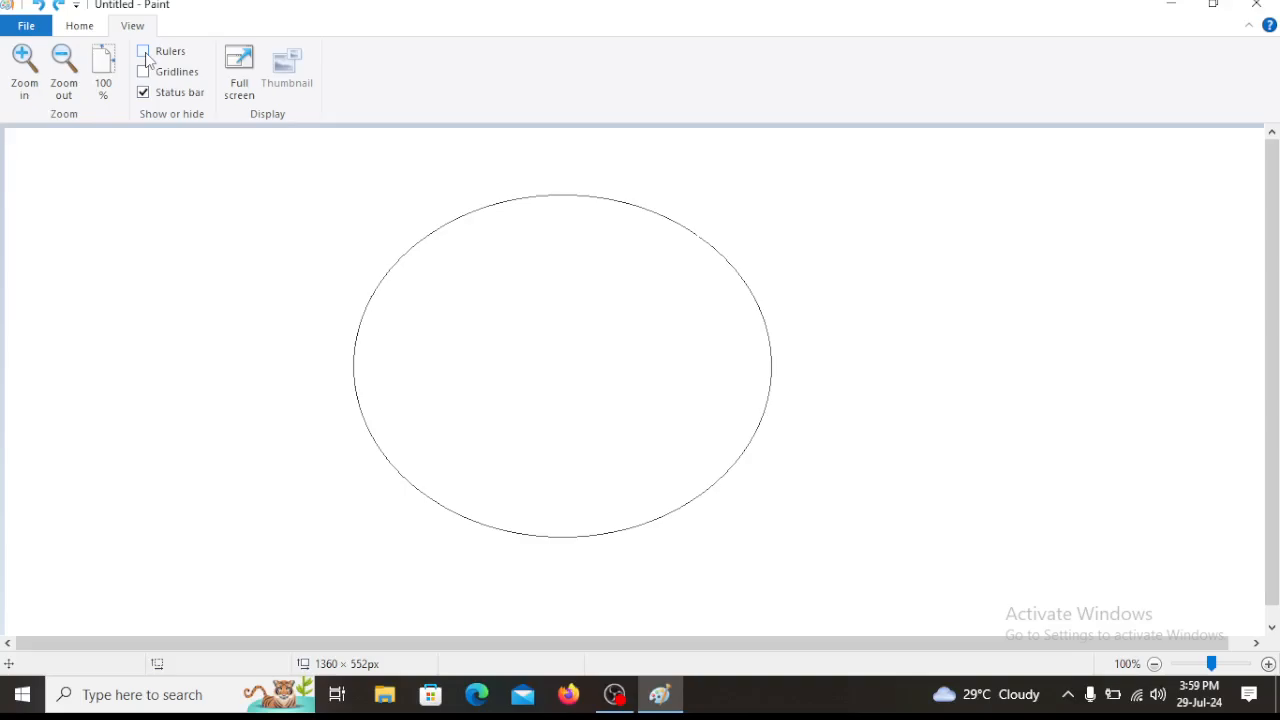
{"action": "left_click", "coordinate": [146, 58]}
{"action": "left_click", "coordinate": [146, 58]}
{"action": "left_click", "coordinate": [146, 58]}
{"action": "left_click", "coordinate": [146, 58]}
{"action": "left_click", "coordinate": [146, 58]}
{"action": "left_click", "coordinate": [146, 58]}
{"action": "left_click", "coordinate": [145, 54]}
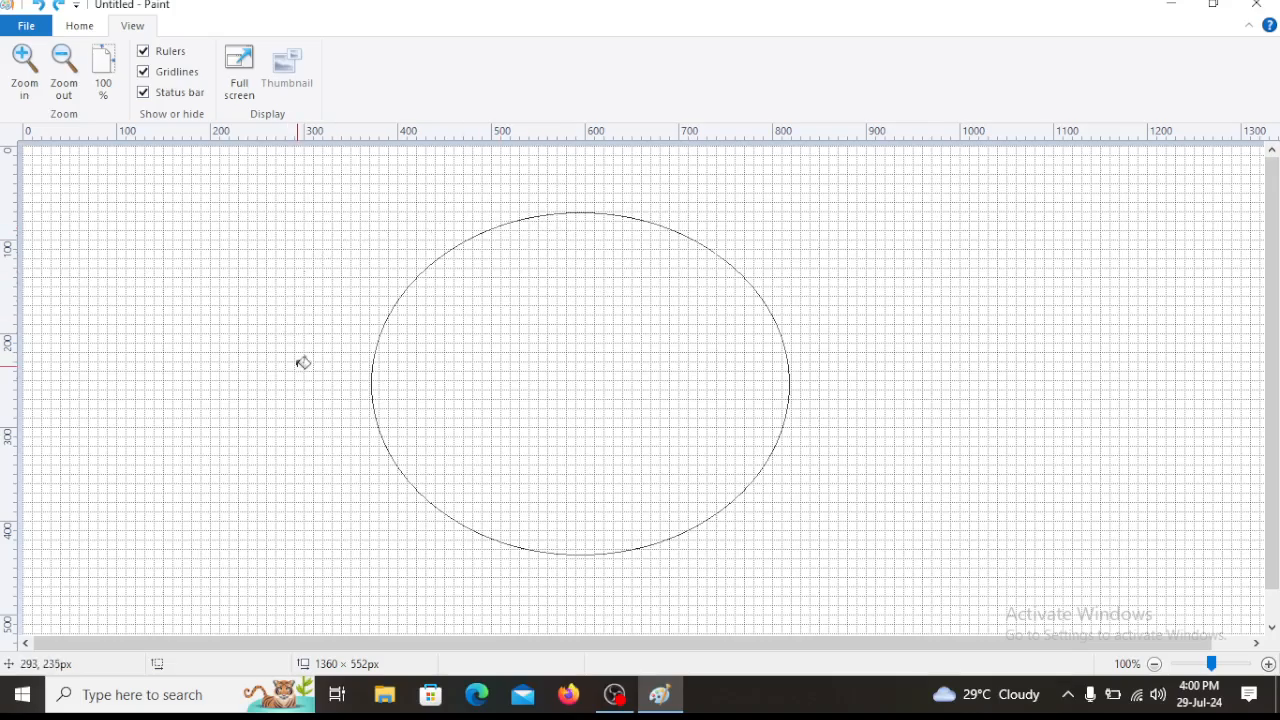
- Toggle the gridlines off and on, and leave both the gridlines and the rulers hidden
{"action": "left_click", "coordinate": [144, 74]}
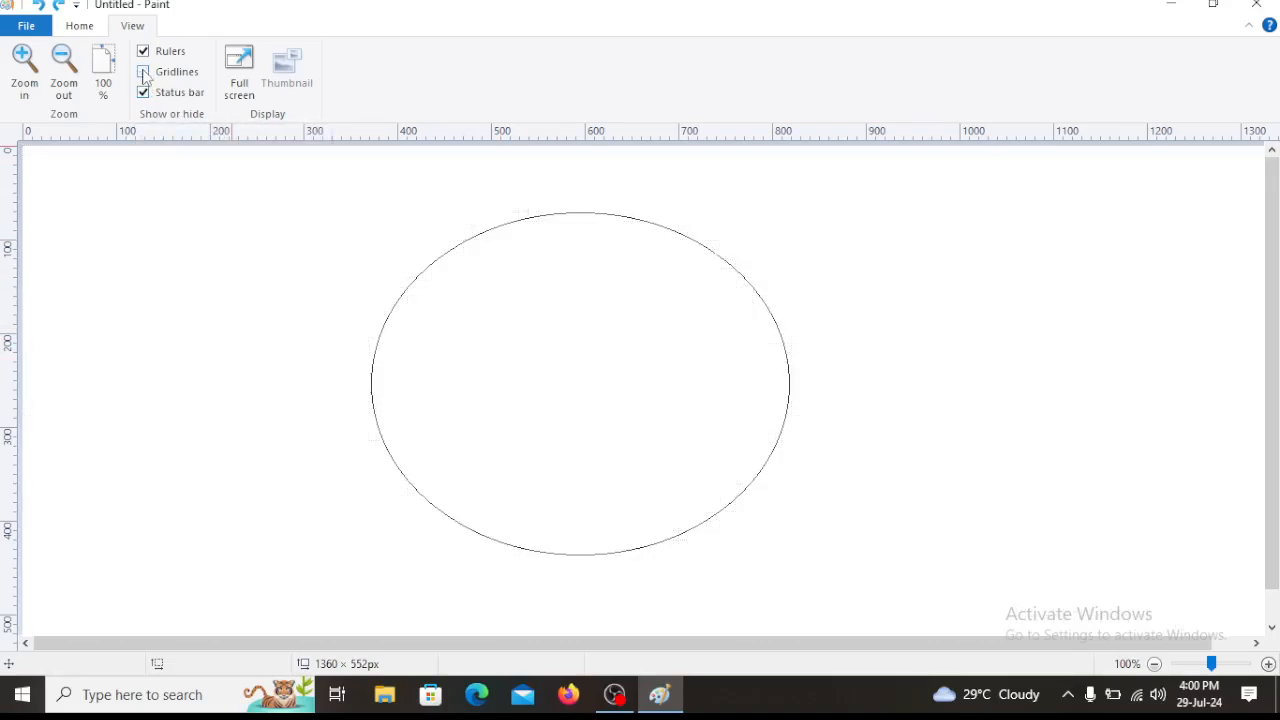
{"action": "left_click", "coordinate": [144, 74]}
{"action": "left_click", "coordinate": [144, 74]}
{"action": "left_click", "coordinate": [144, 52]}
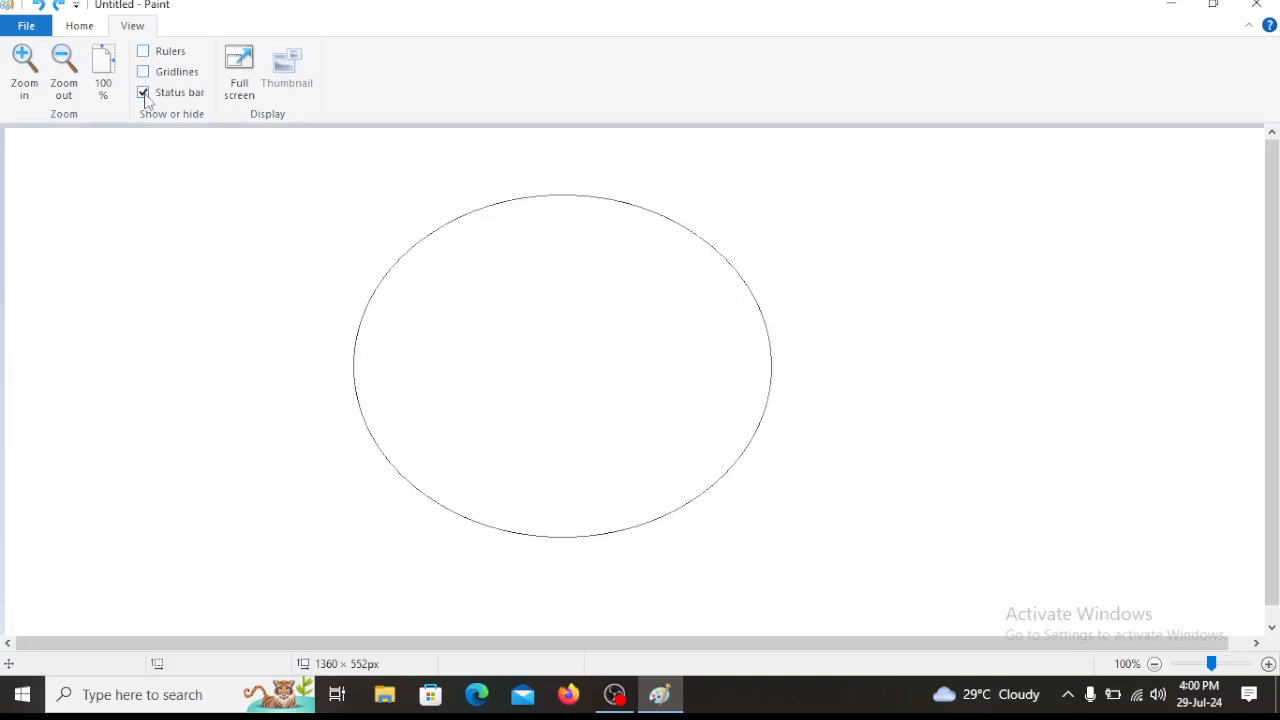
- Toggle the status bar off and on twice, leaving it displayed, and try the horizontal and vertical scroll bars
{"action": "left_click", "coordinate": [144, 94]}
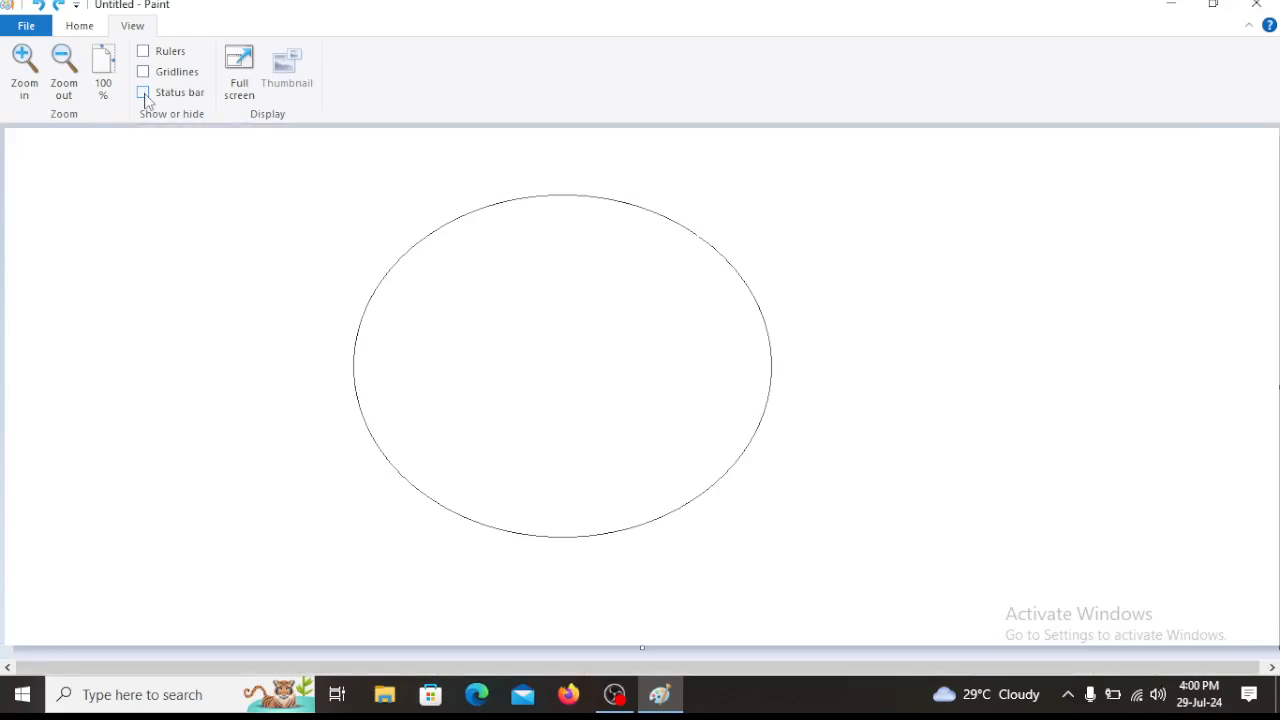
{"action": "left_click", "coordinate": [145, 95]}
{"action": "left_click", "coordinate": [145, 95]}
{"action": "left_click", "coordinate": [145, 95]}
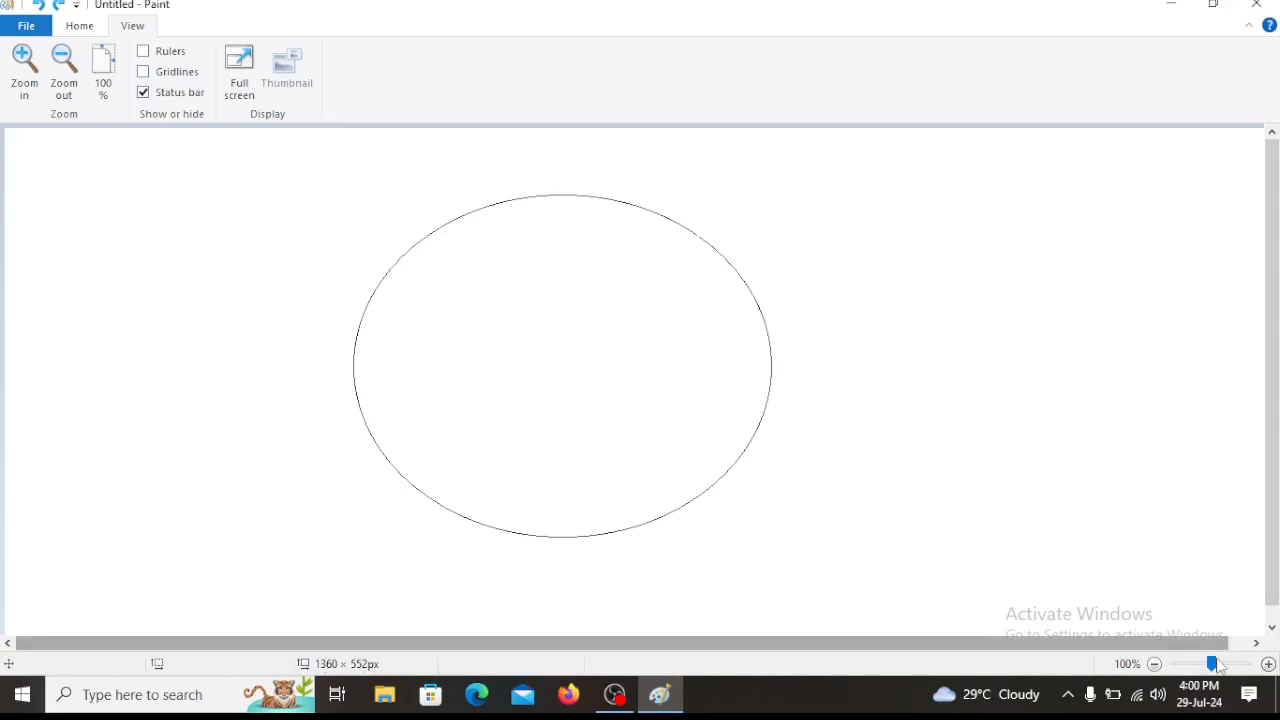
{"action": "left_click_drag", "start_coordinate": [682, 642], "coordinate": [452, 664]}
{"action": "left_click_drag", "start_coordinate": [1278, 332], "coordinate": [1277, 243]}
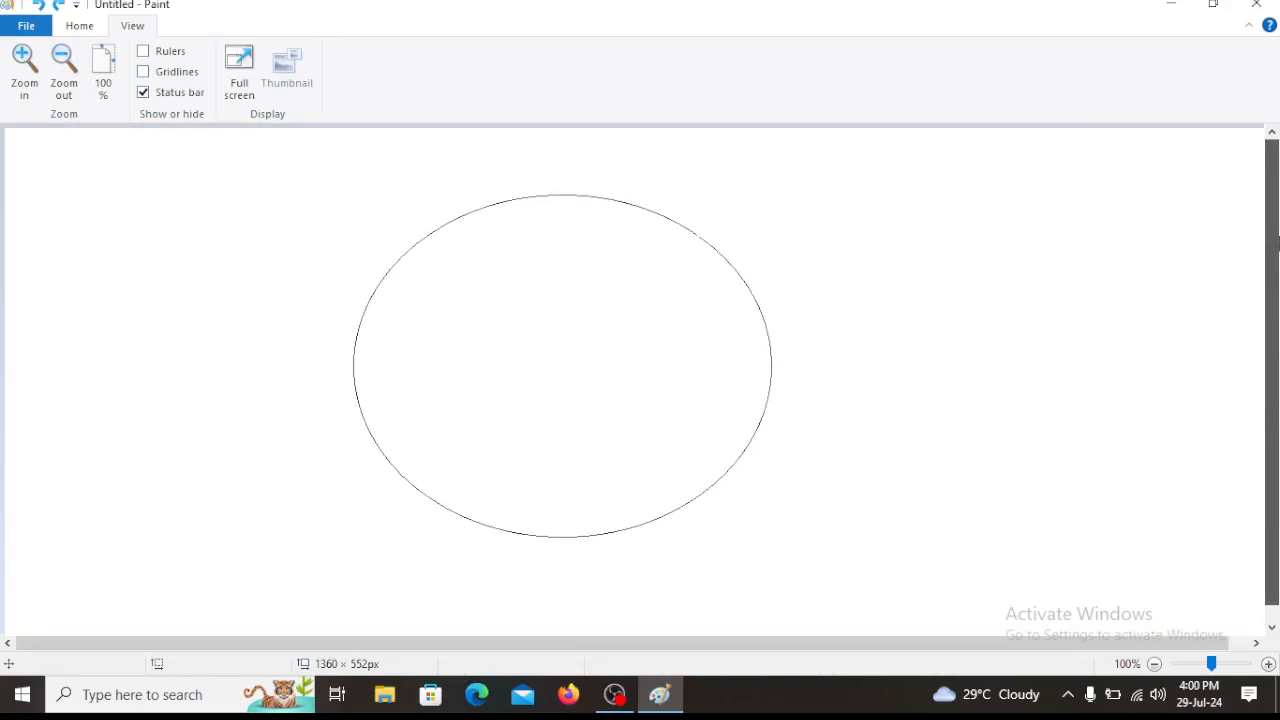
- Hide the status bar, display the rulers and gridlines, and show the status bar again
{"action": "left_click", "coordinate": [143, 92]}
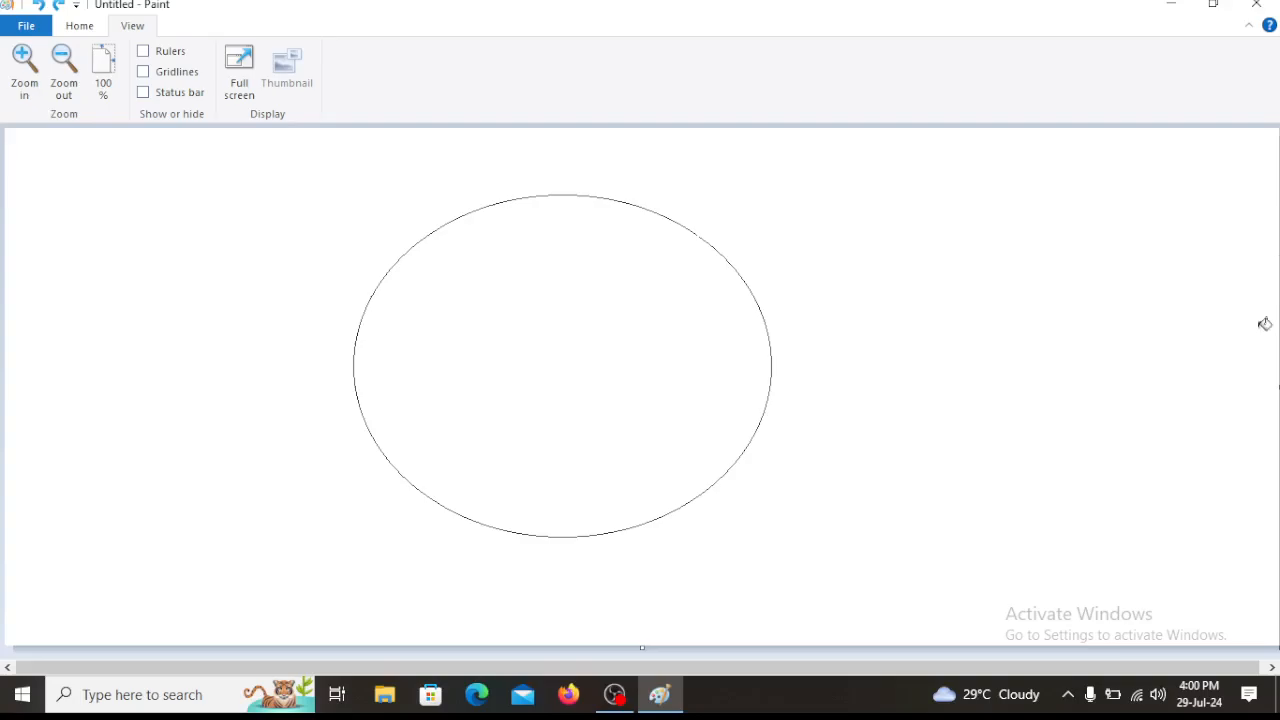
{"action": "left_click", "coordinate": [143, 51]}
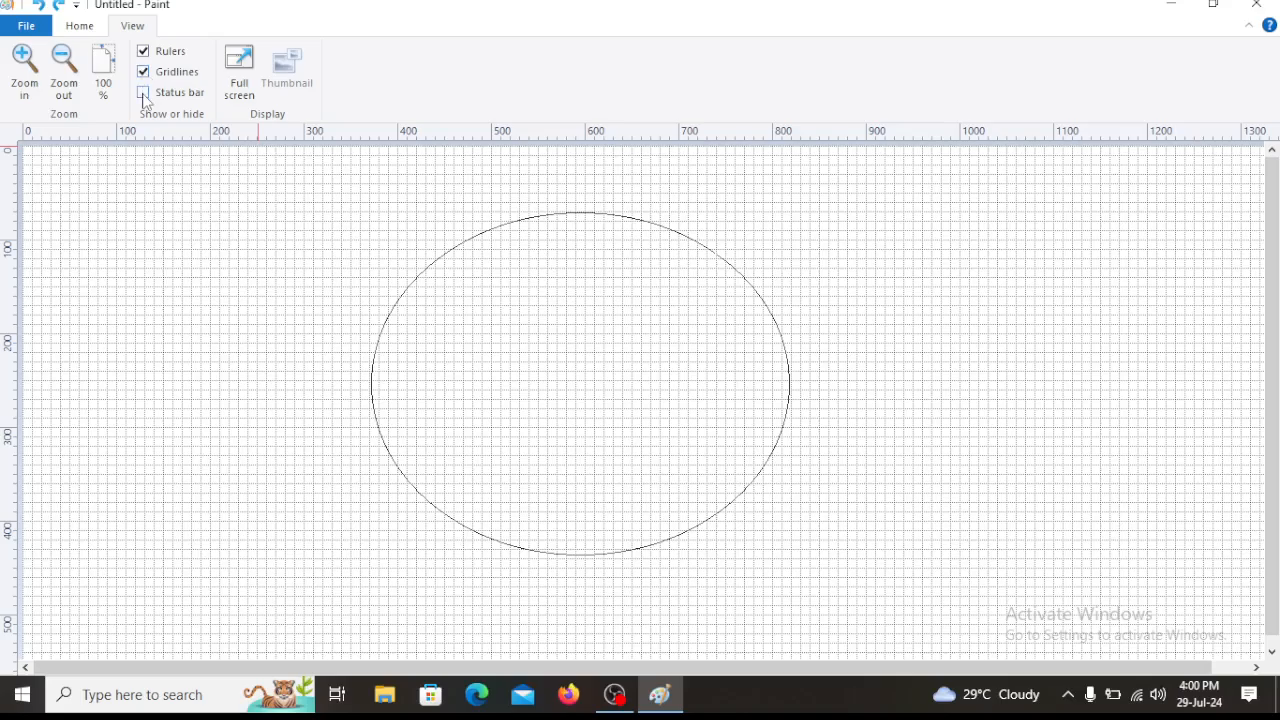
{"action": "left_click", "coordinate": [143, 92]}
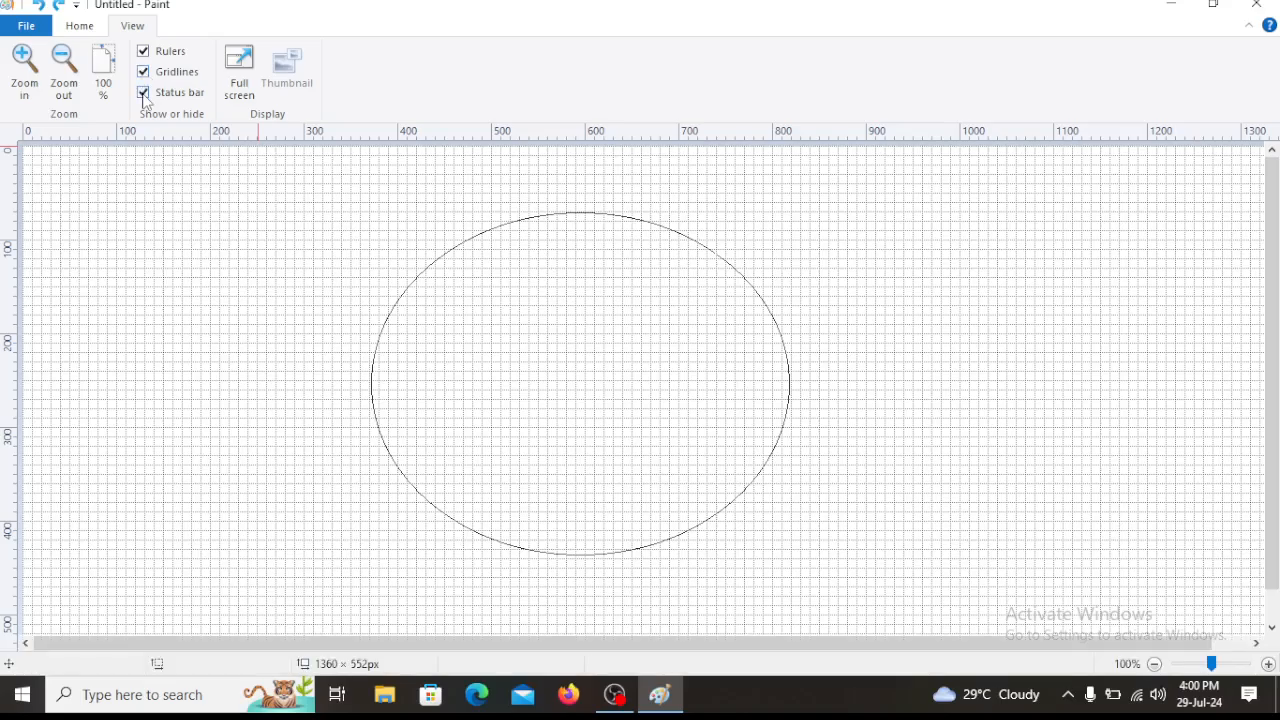
- Try a black fill on the canvas with the gridlines displayed, and undo it
{"action": "left_click", "coordinate": [79, 25]}
{"action": "left_click", "coordinate": [356, 250]}
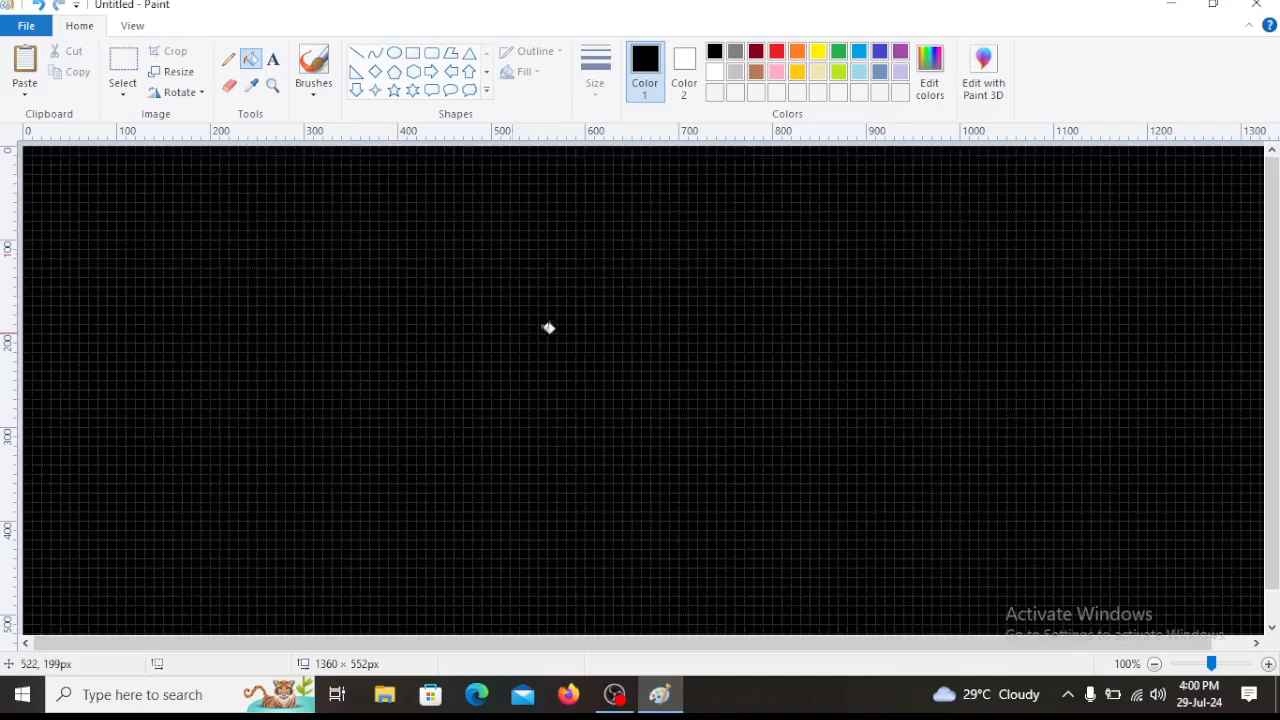
{"action": "left_click", "coordinate": [38, 5]}
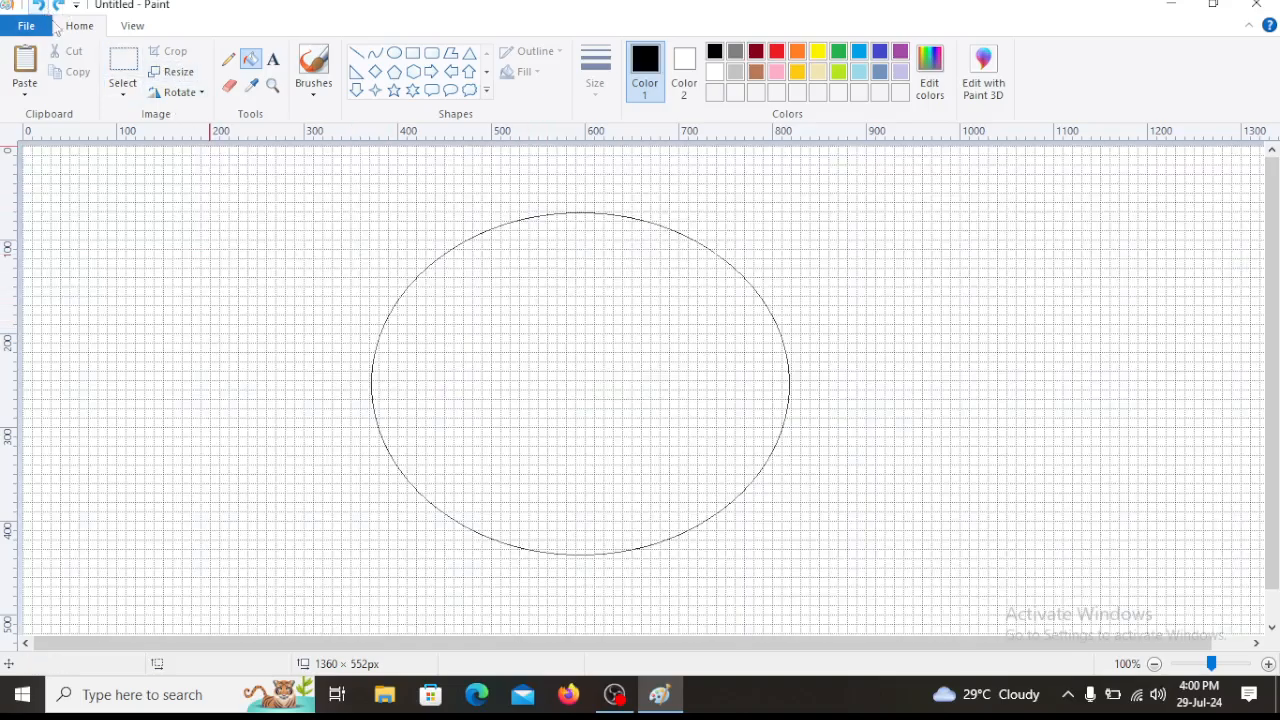
- Hide the rulers and gridlines from the canvas, keeping the status bar displayed
{"action": "left_click", "coordinate": [132, 27]}
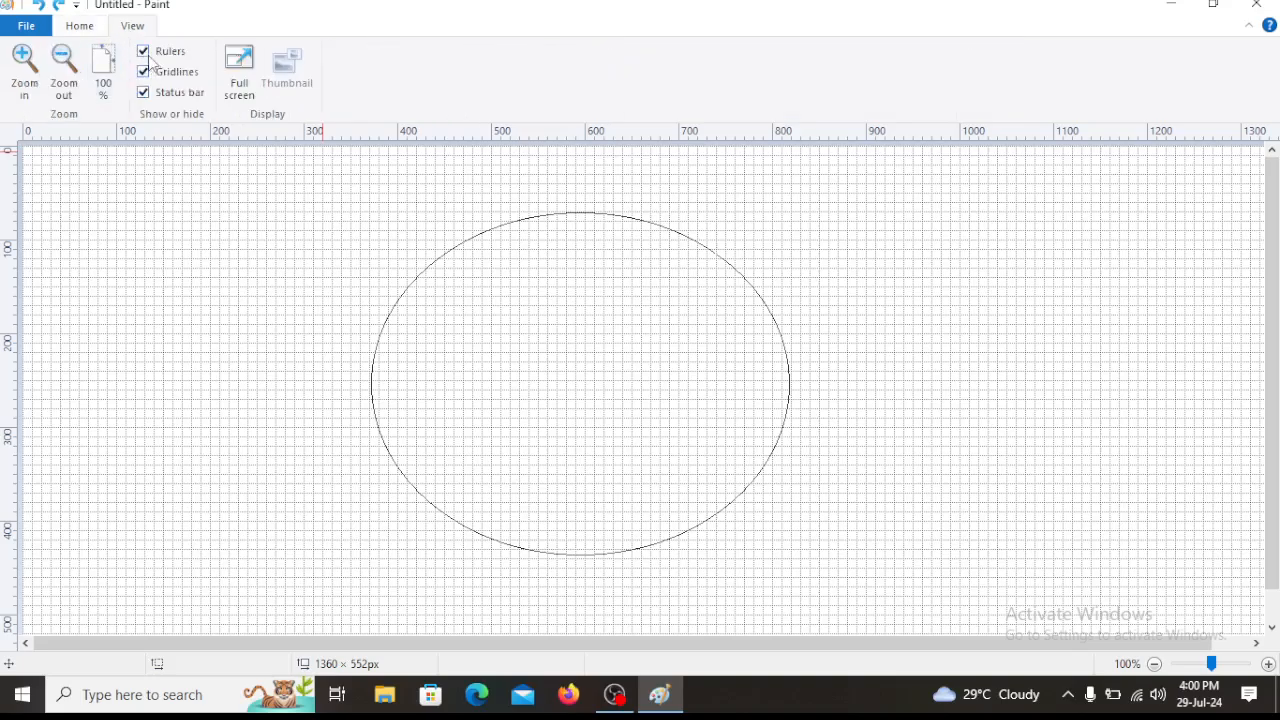
{"action": "left_click", "coordinate": [143, 51]}
{"action": "left_click", "coordinate": [145, 73]}
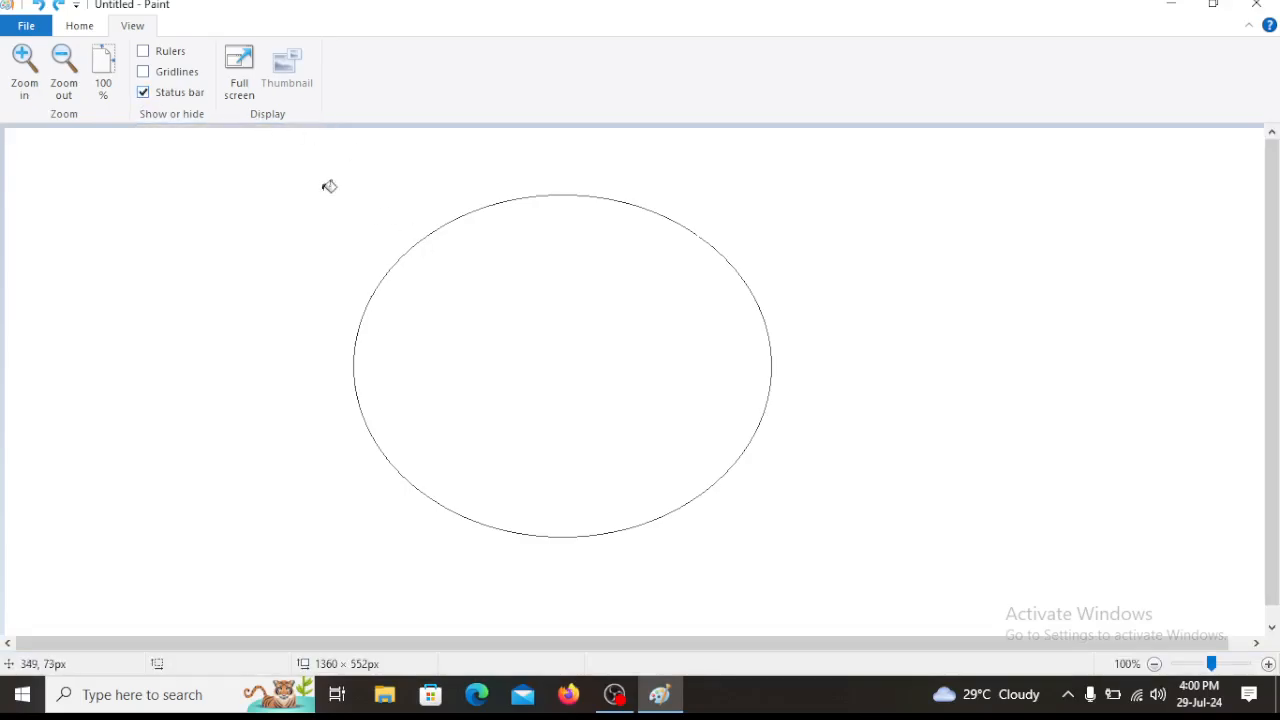
- View the picture in full screen twice, returning to the normal window each time
{"action": "left_click", "coordinate": [240, 88]}
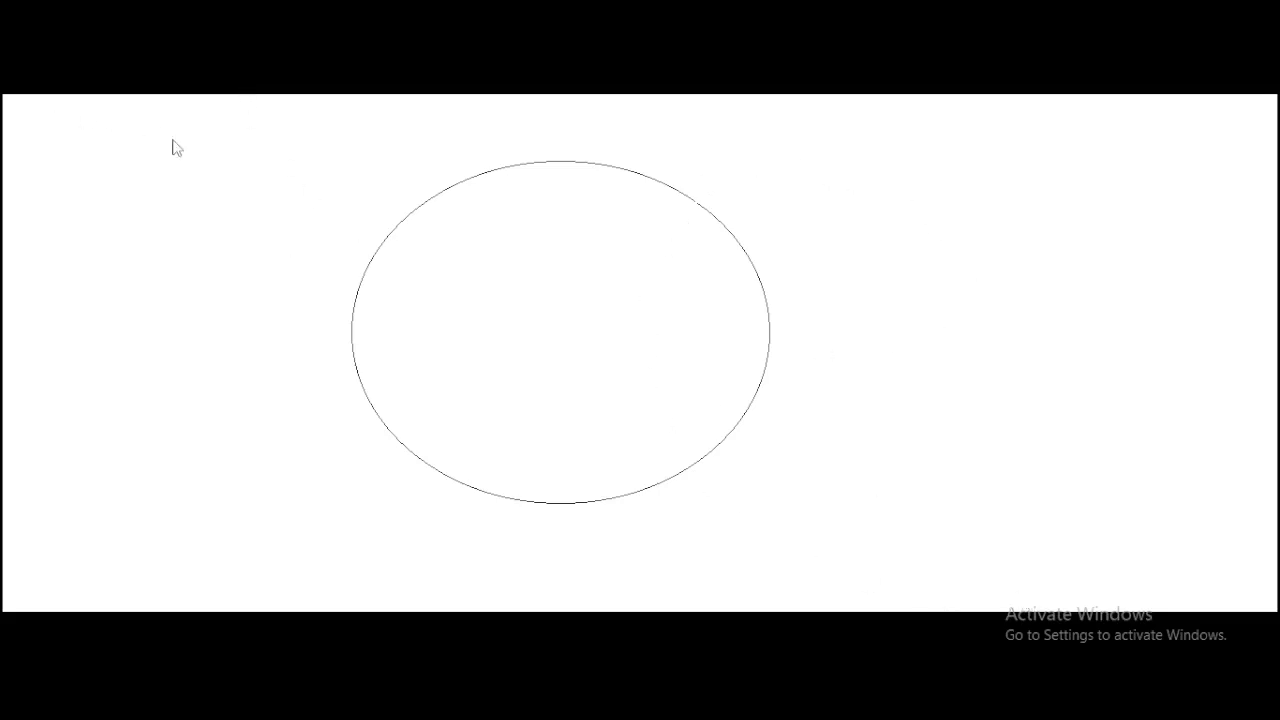
{"action": "left_click", "coordinate": [222, 205]}
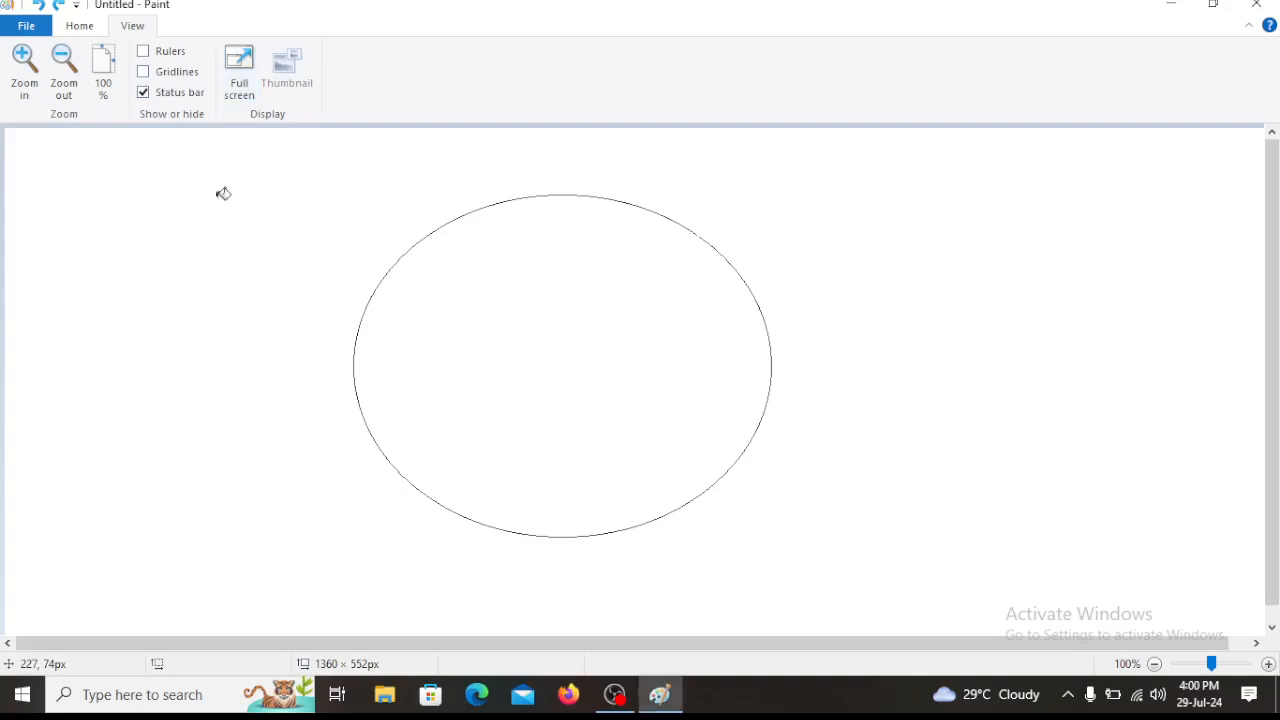
{"action": "left_click", "coordinate": [240, 72]}
{"action": "left_click", "coordinate": [309, 243]}
{"action": "left_click", "coordinate": [79, 26]}
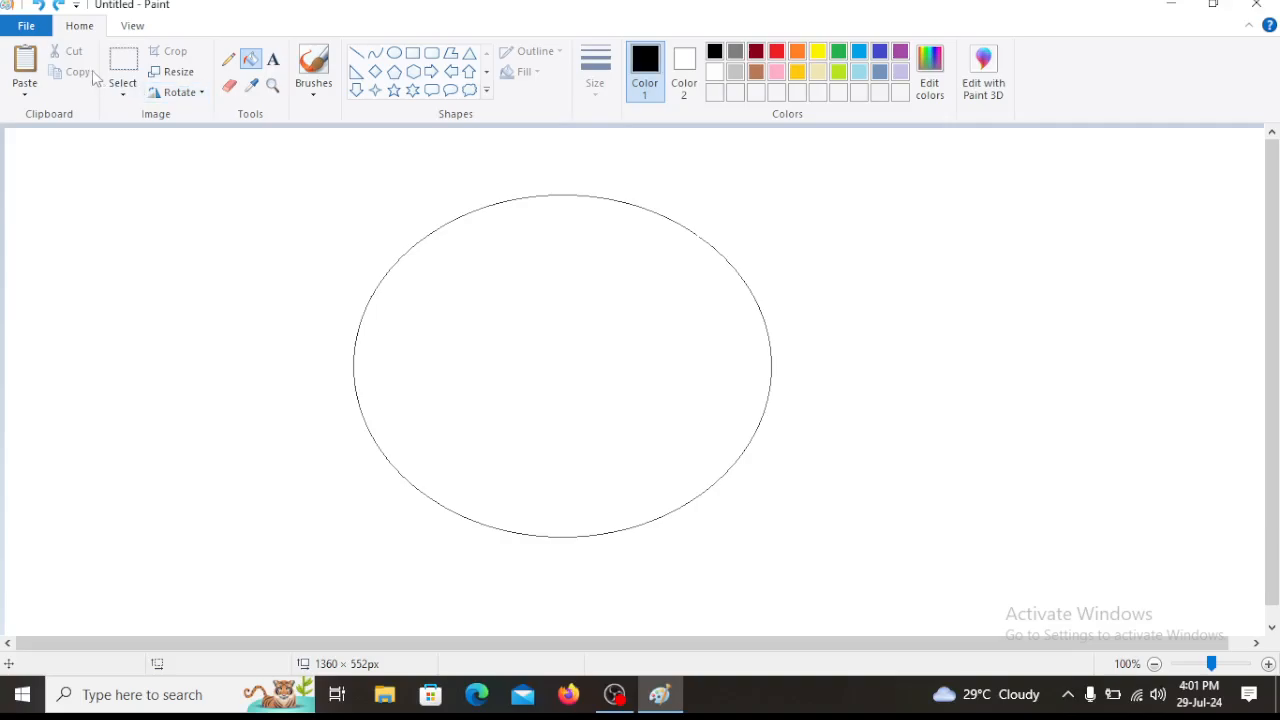
{"action": "left_click", "coordinate": [134, 27]}
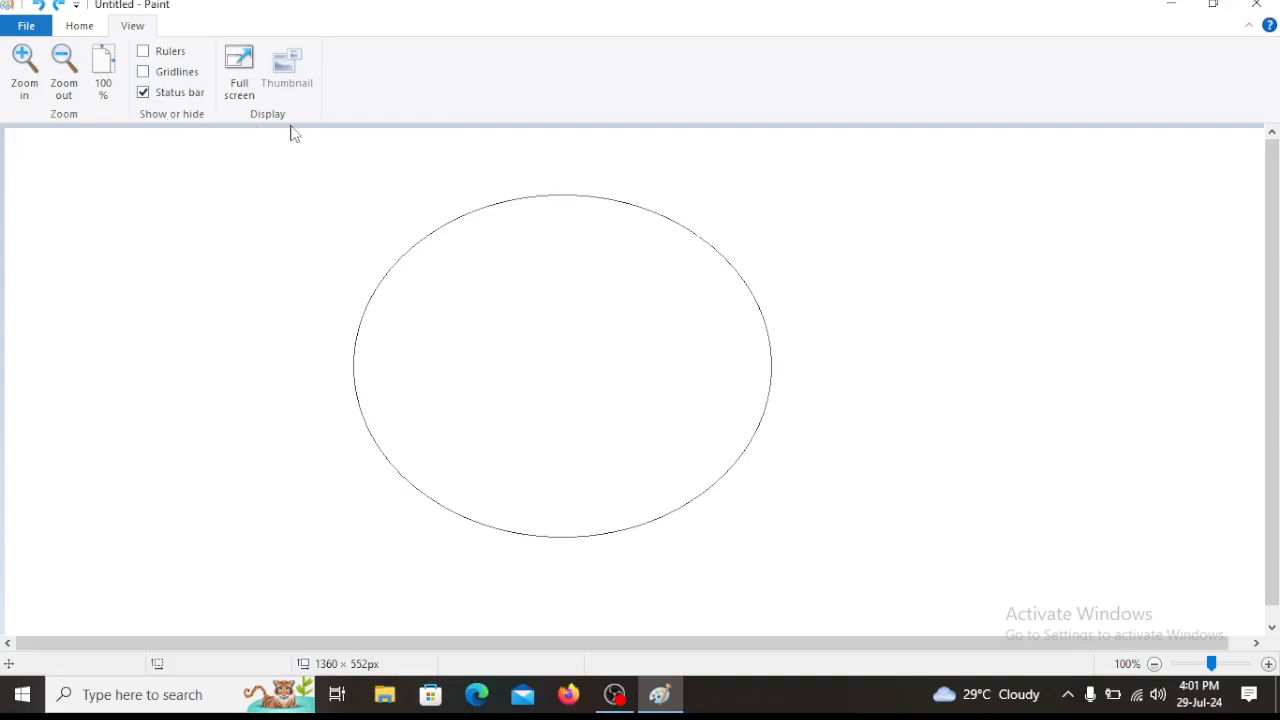
- Try a black fill inside the ellipse, and undo it
{"action": "left_click", "coordinate": [80, 27]}
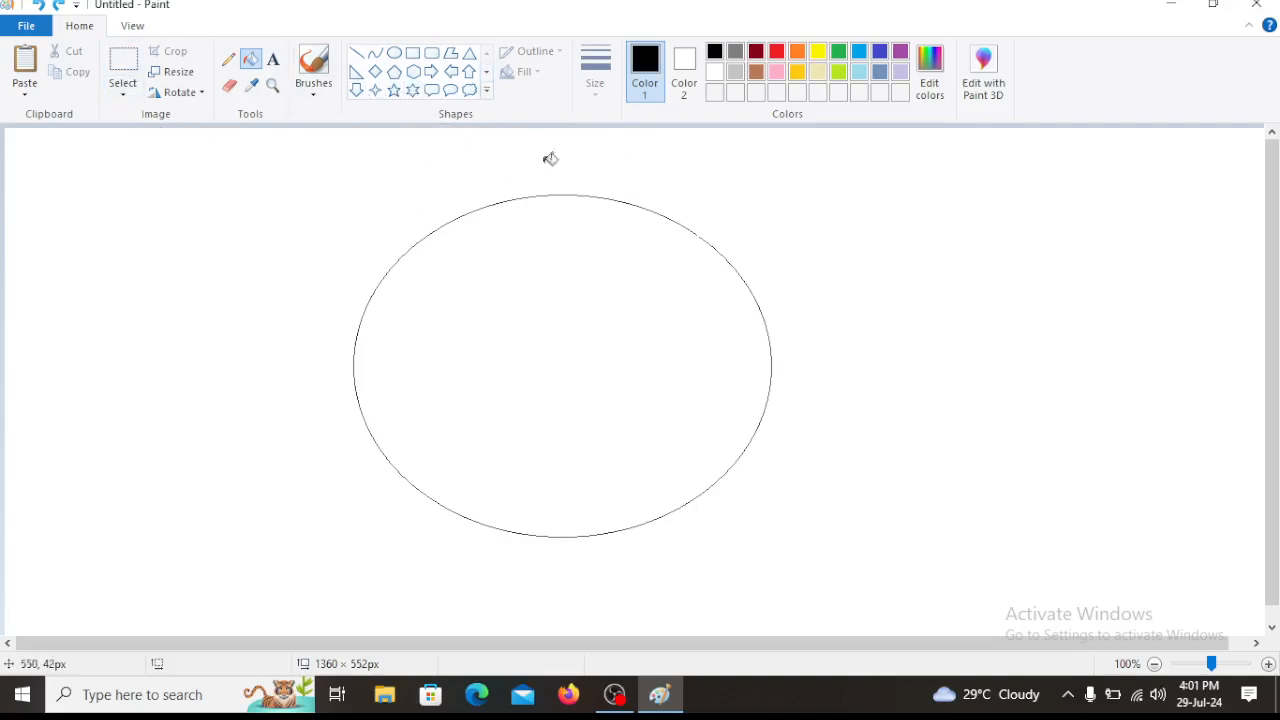
{"action": "left_click", "coordinate": [662, 259]}
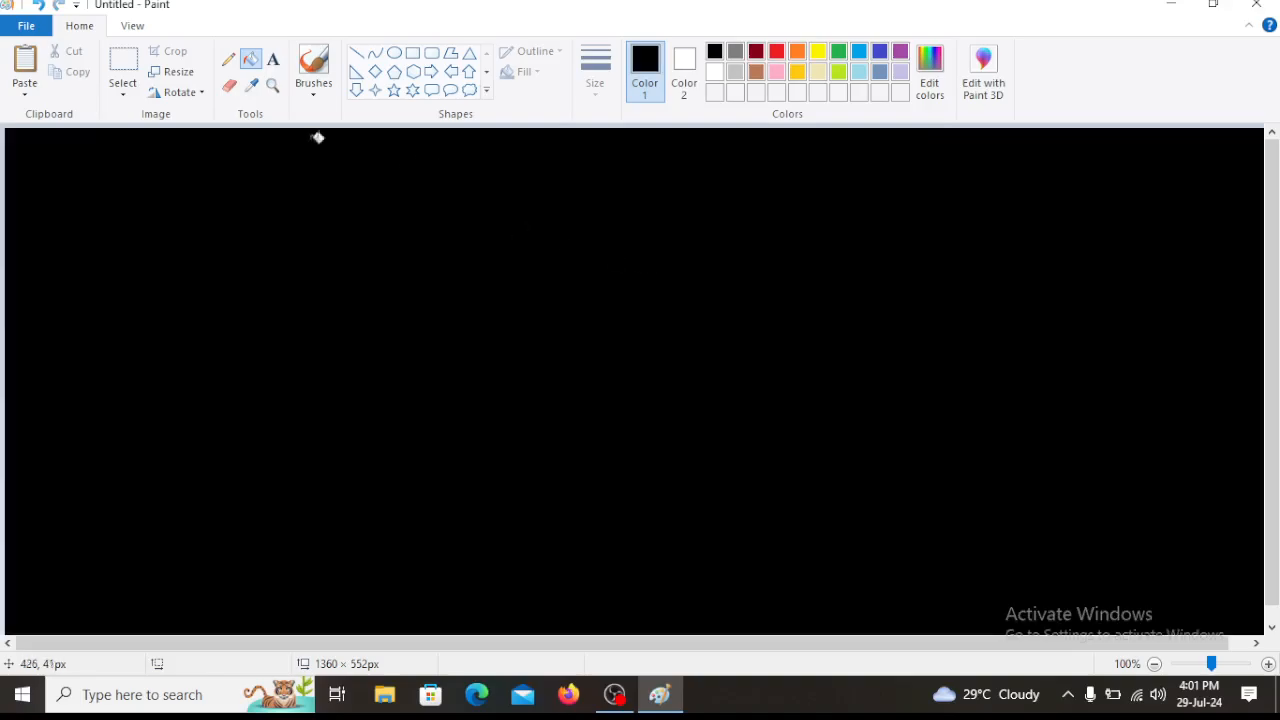
{"action": "left_click", "coordinate": [37, 5]}
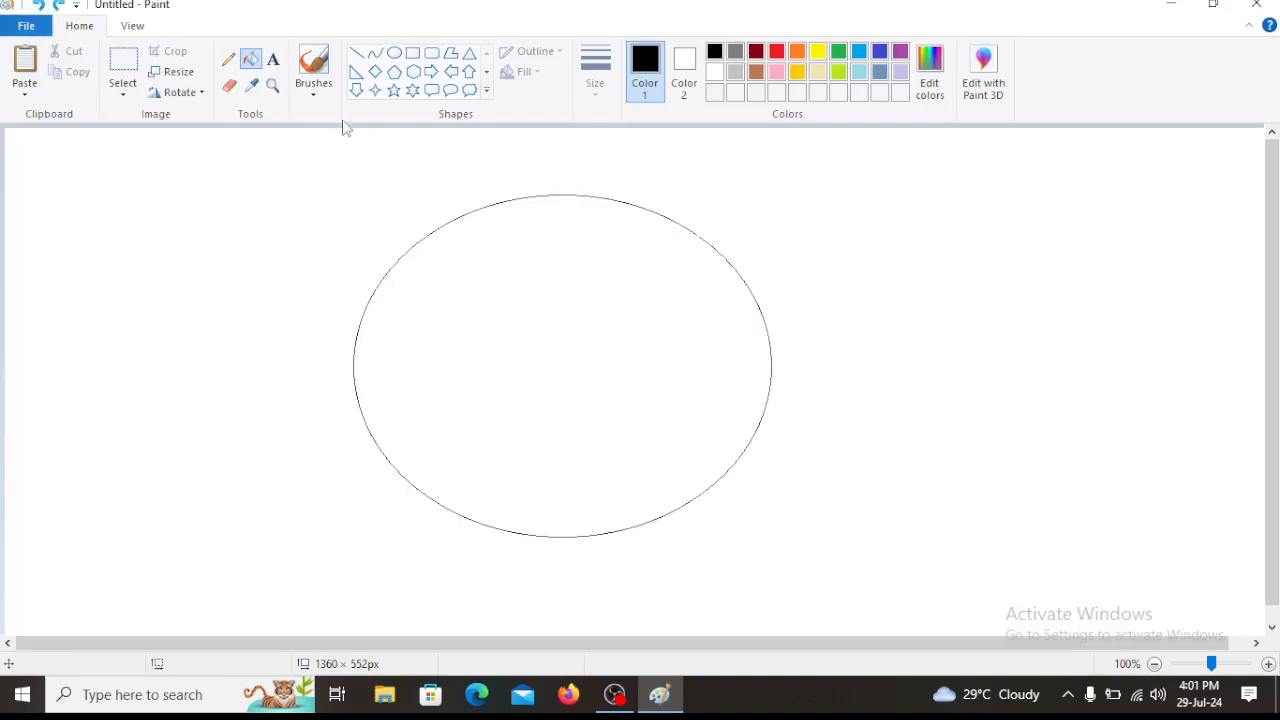
- Close the gap in the ellipse's upper-right outline with the Pencil tool and fill the ellipse with black
{"action": "left_click", "coordinate": [230, 63]}
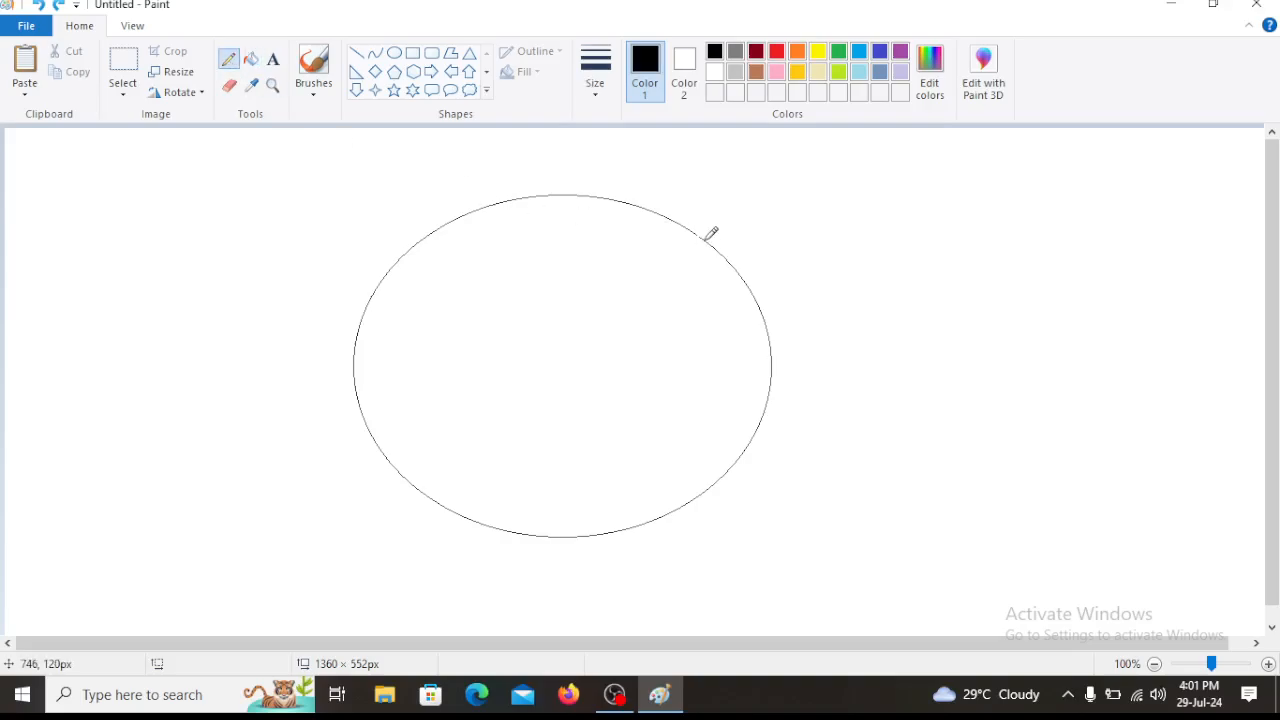
{"action": "left_click_drag", "start_coordinate": [699, 233], "coordinate": [683, 226]}
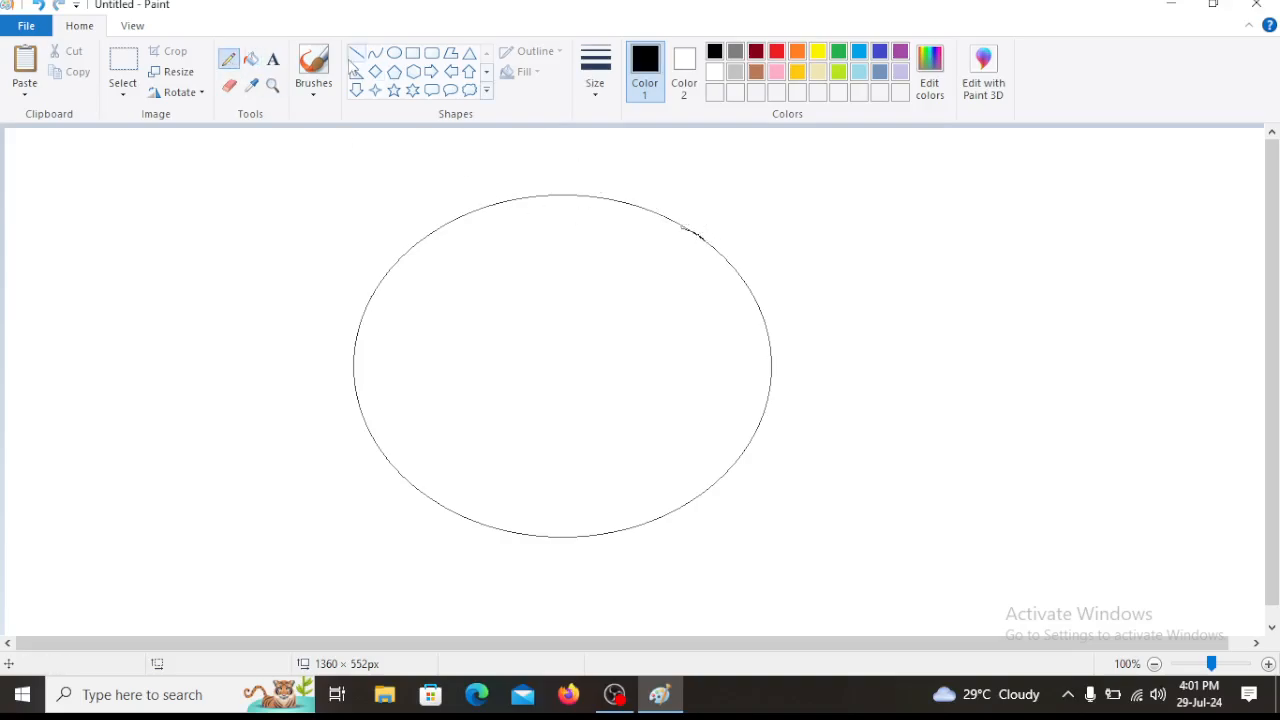
{"action": "left_click", "coordinate": [251, 59]}
{"action": "left_click", "coordinate": [604, 338]}
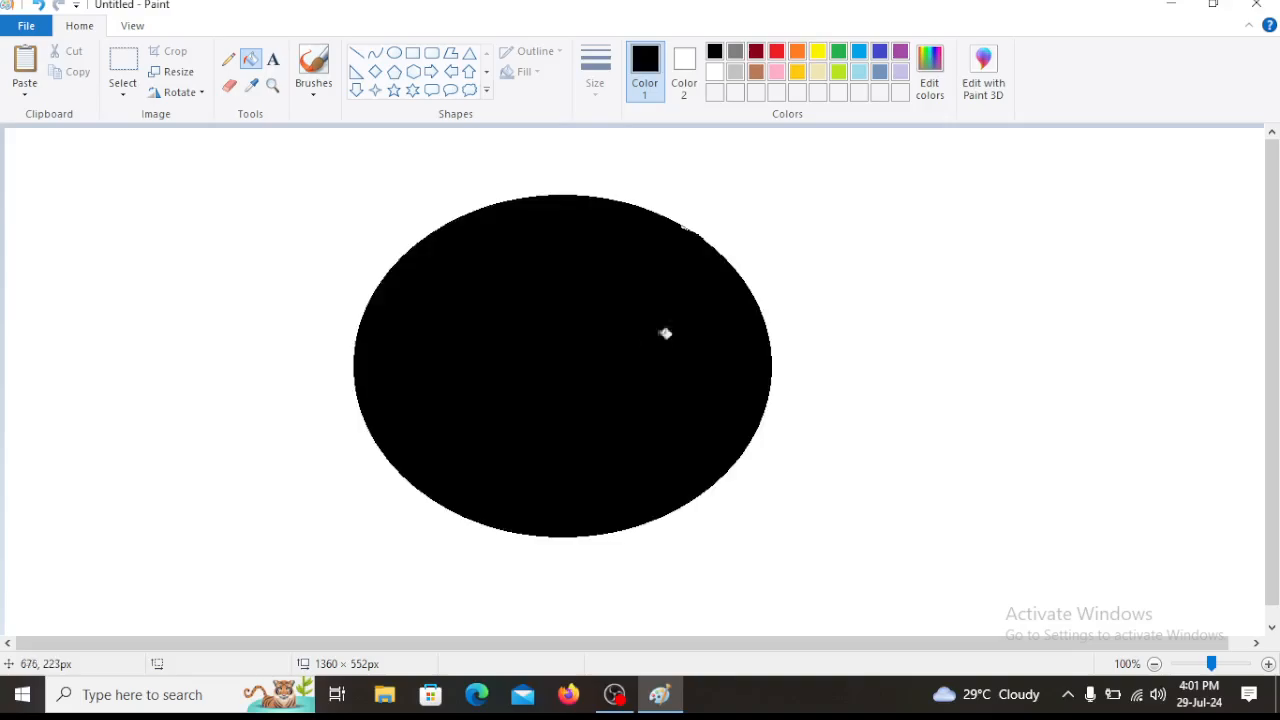
- Draw an ellipse about 522 × 450 px around the black ellipse, and fill the ring between them with yellow
{"action": "left_click", "coordinate": [395, 55]}
{"action": "left_click_drag", "start_coordinate": [323, 158], "coordinate": [812, 580]}
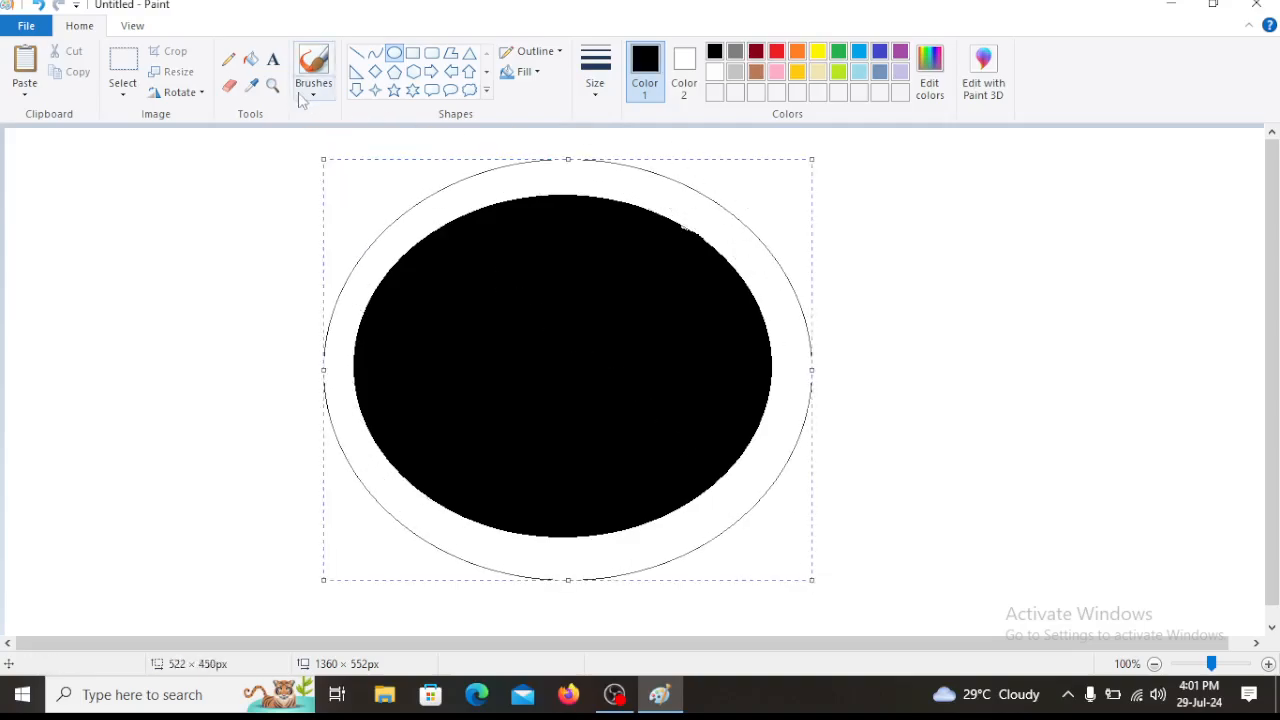
{"action": "left_click", "coordinate": [252, 60]}
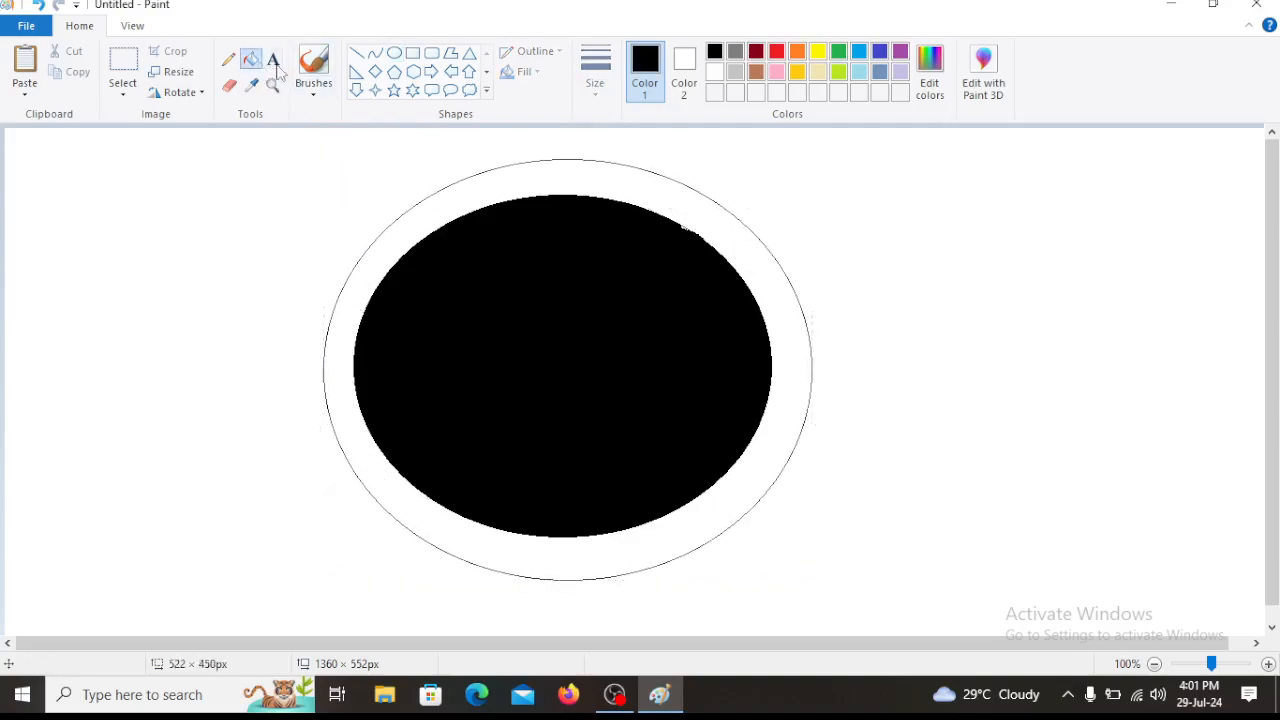
{"action": "left_click", "coordinate": [817, 51]}
{"action": "left_click", "coordinate": [781, 303]}
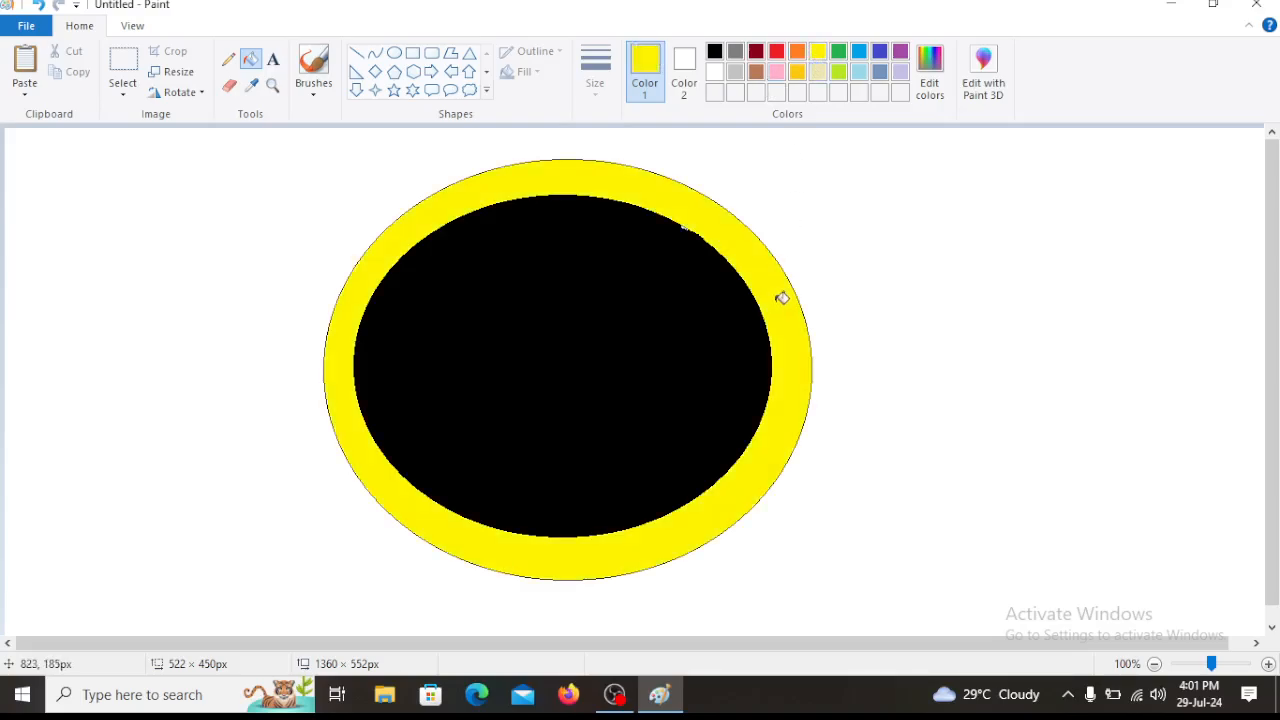
- Draw a red line of the thickest size, spanning about 330 × 137 px, from outside the ellipse's lower left to its centre
{"action": "left_click", "coordinate": [358, 55]}
{"action": "left_click", "coordinate": [597, 90]}
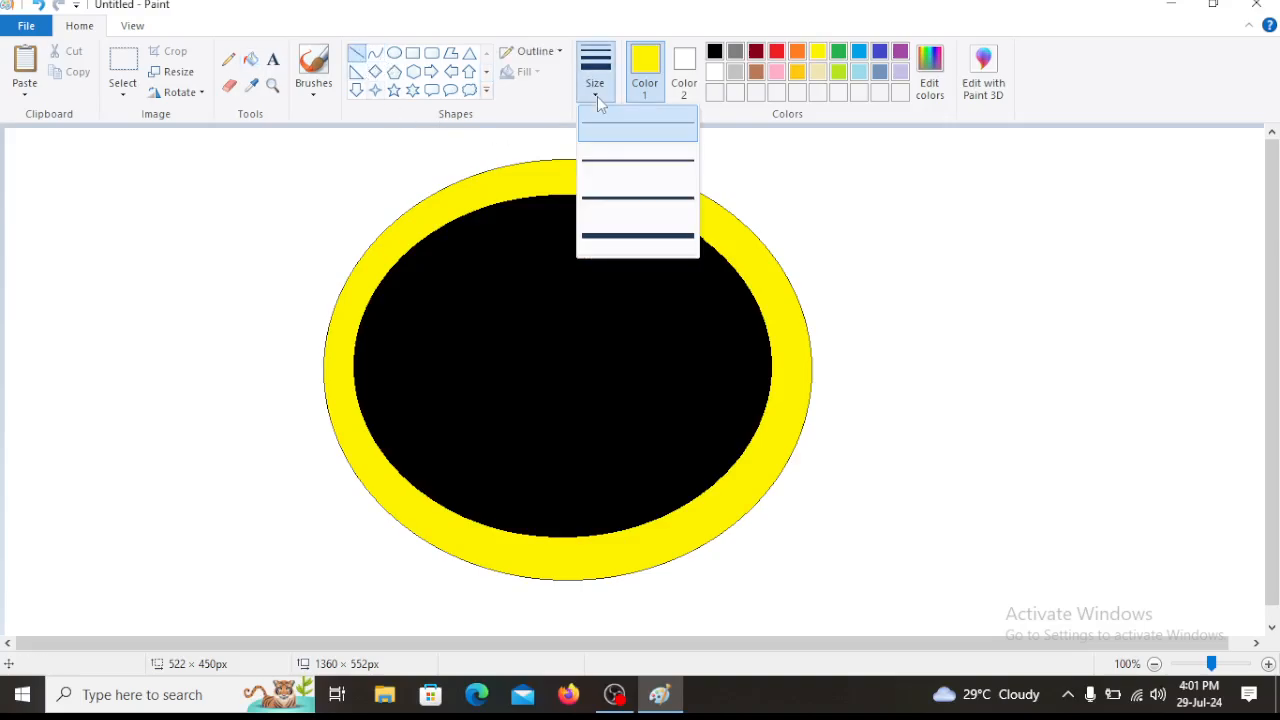
{"action": "left_click", "coordinate": [625, 245]}
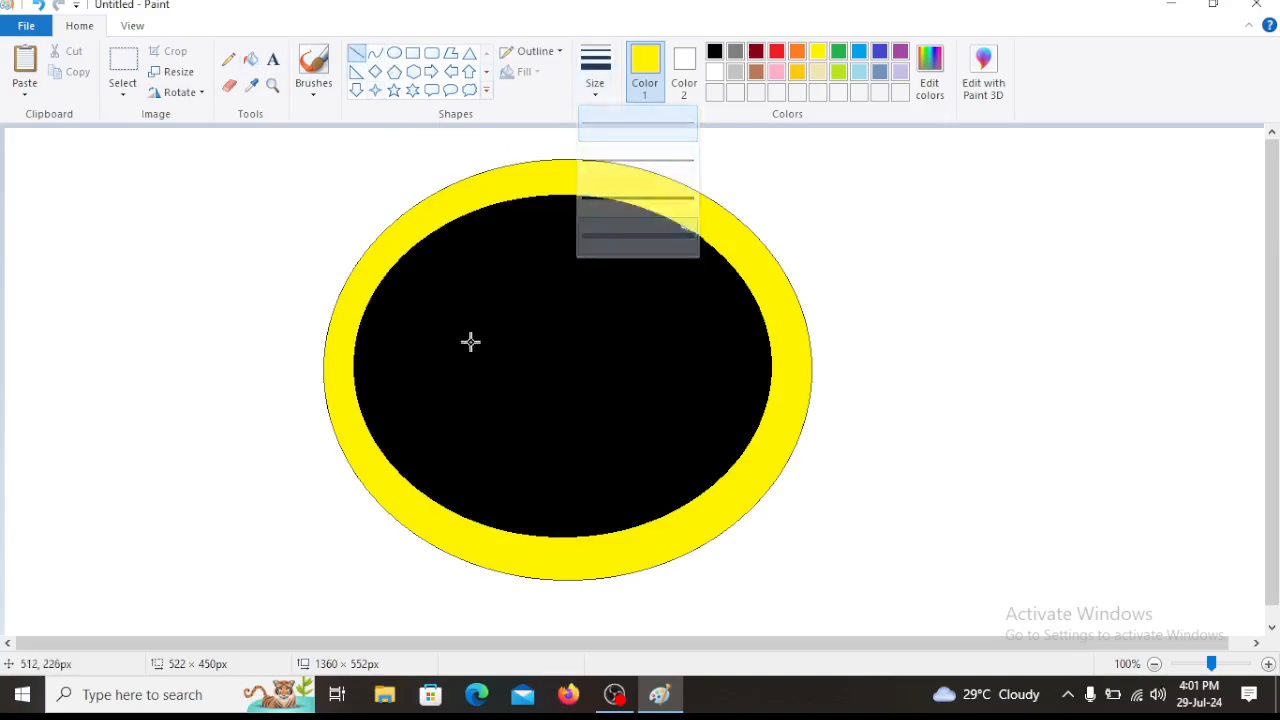
{"action": "left_click", "coordinate": [777, 51]}
{"action": "left_click_drag", "start_coordinate": [247, 493], "coordinate": [555, 368]}
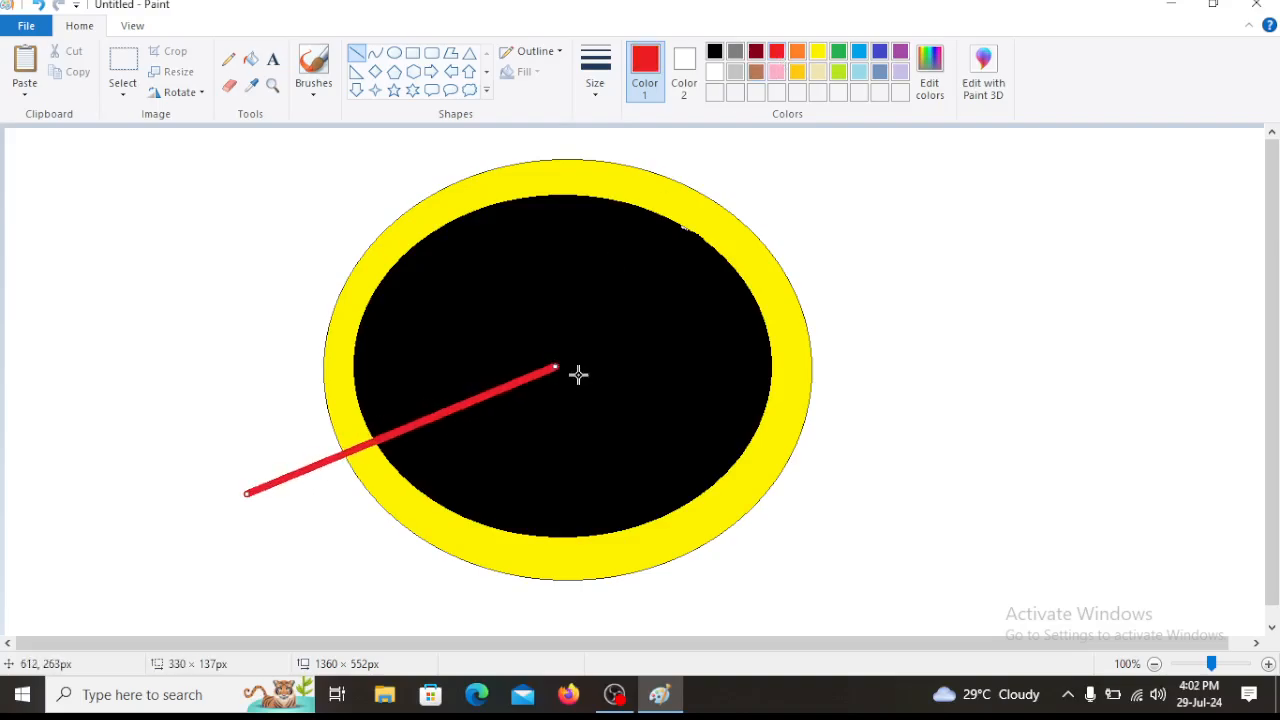
- Draw a red arrow shaft extending up and outward from the ellipse's upper-right edge, and outline a closed arrowhead at its tip
{"action": "left_click_drag", "start_coordinate": [776, 258], "coordinate": [966, 177]}
{"action": "mouse_move", "coordinate": [859, 197]}
{"action": "left_mouse_down"}
{"action": "mouse_move", "coordinate": [980, 171]}
{"action": "mouse_move", "coordinate": [968, 178]}
{"action": "left_mouse_up"}
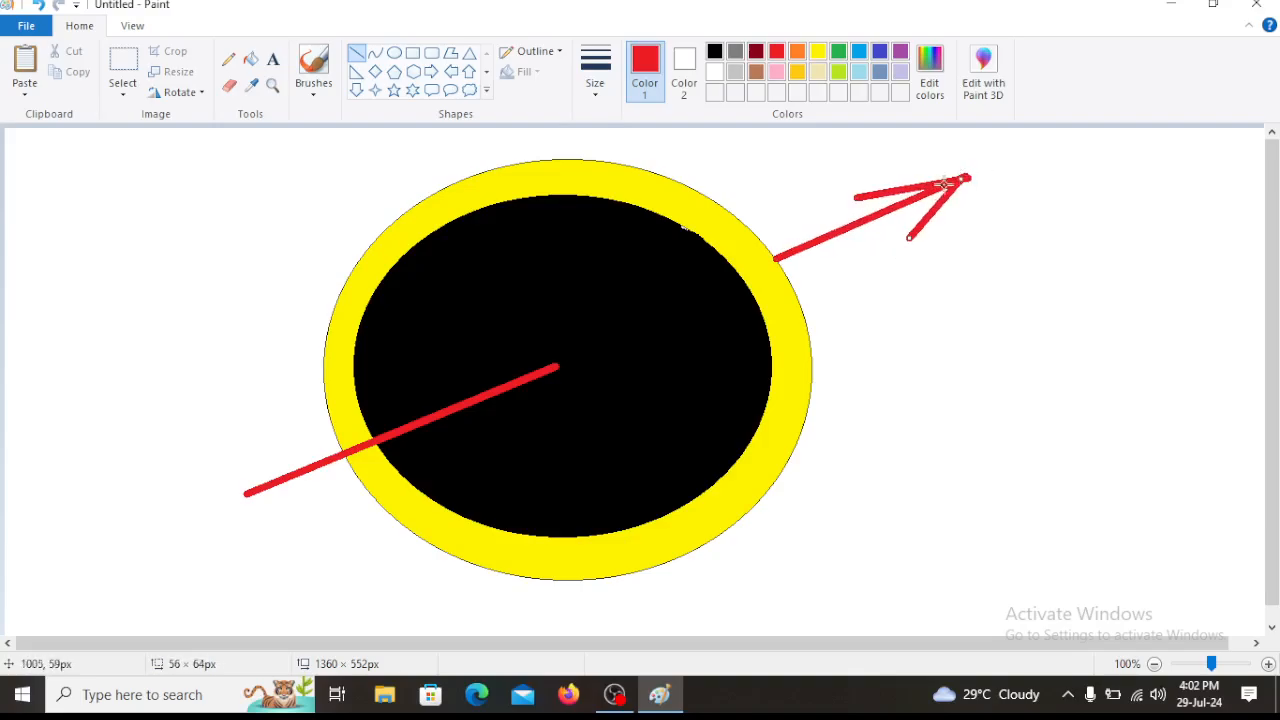
{"action": "left_click_drag", "start_coordinate": [858, 198], "coordinate": [913, 193]}
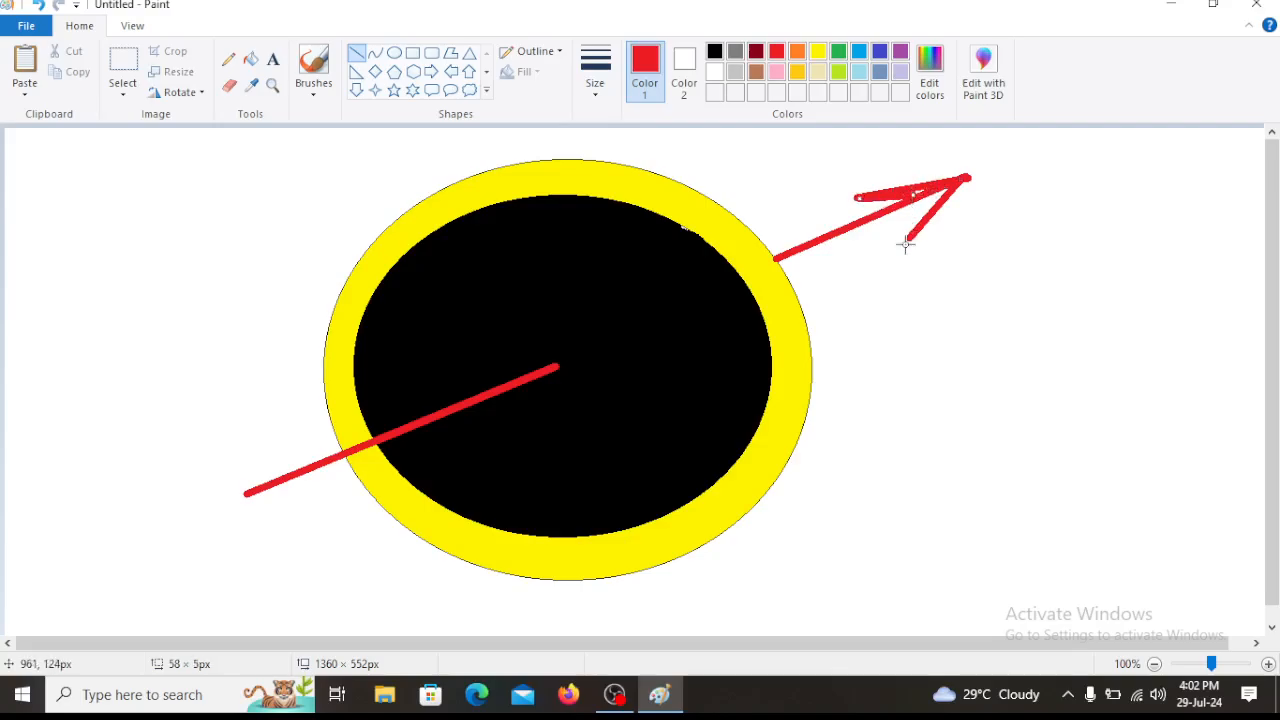
{"action": "left_click_drag", "start_coordinate": [909, 237], "coordinate": [928, 192]}
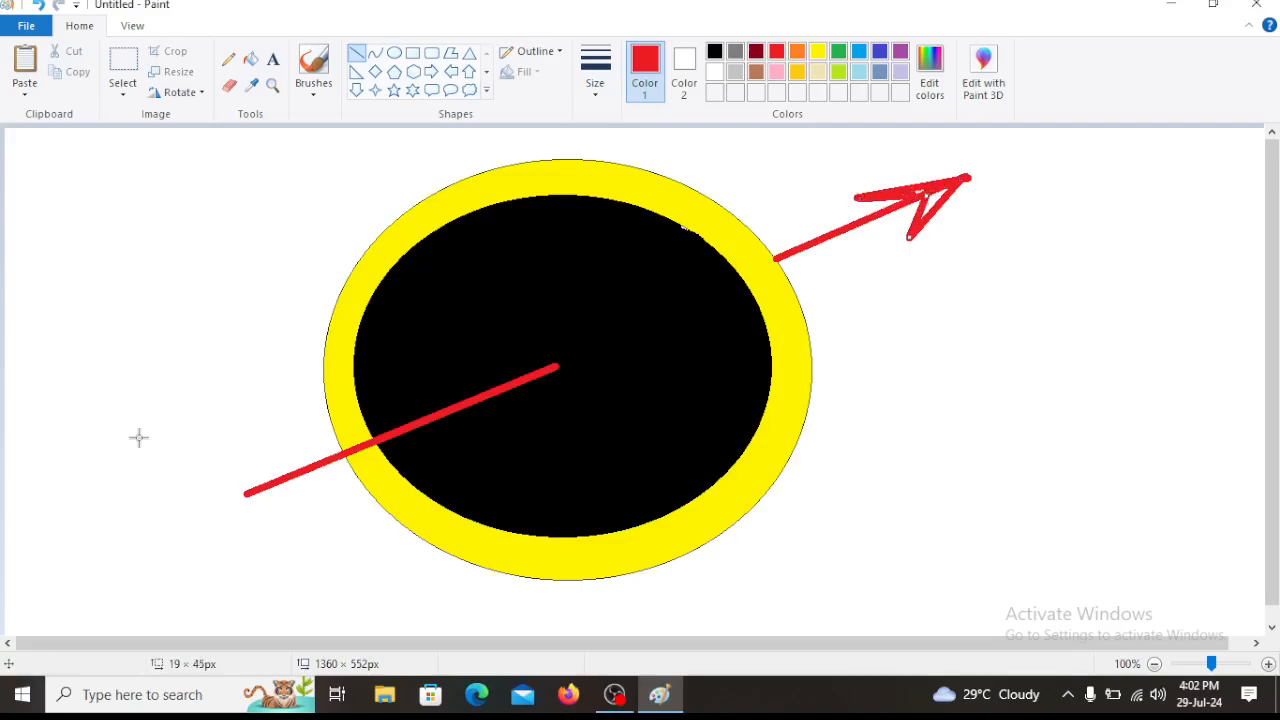
- Draw three V-shaped red feather marks along the arrow's tail and fill the arrowhead with red
{"action": "left_click_drag", "start_coordinate": [217, 490], "coordinate": [290, 472]}
{"action": "mouse_move", "coordinate": [266, 524]}
{"action": "left_mouse_down"}
{"action": "mouse_move", "coordinate": [290, 481]}
{"action": "mouse_move", "coordinate": [330, 464]}
{"action": "left_mouse_up"}
{"action": "left_click_drag", "start_coordinate": [313, 514], "coordinate": [327, 462]}
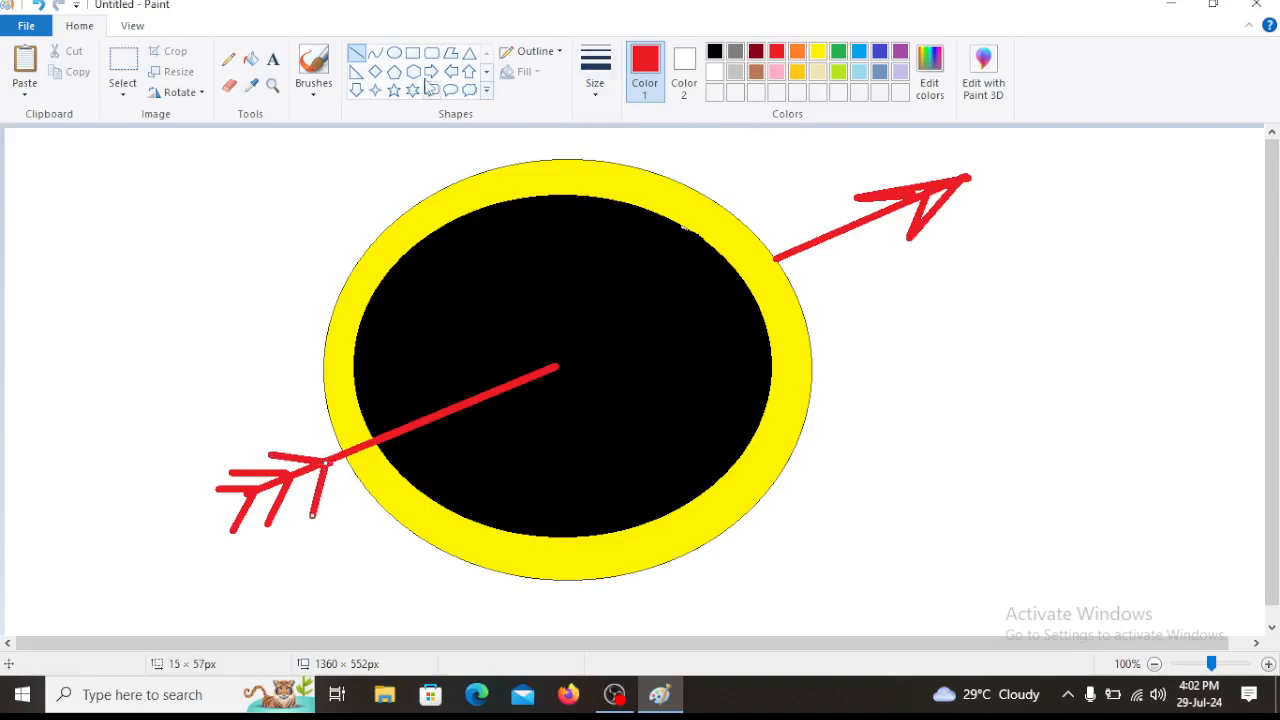
{"action": "left_click", "coordinate": [250, 60]}
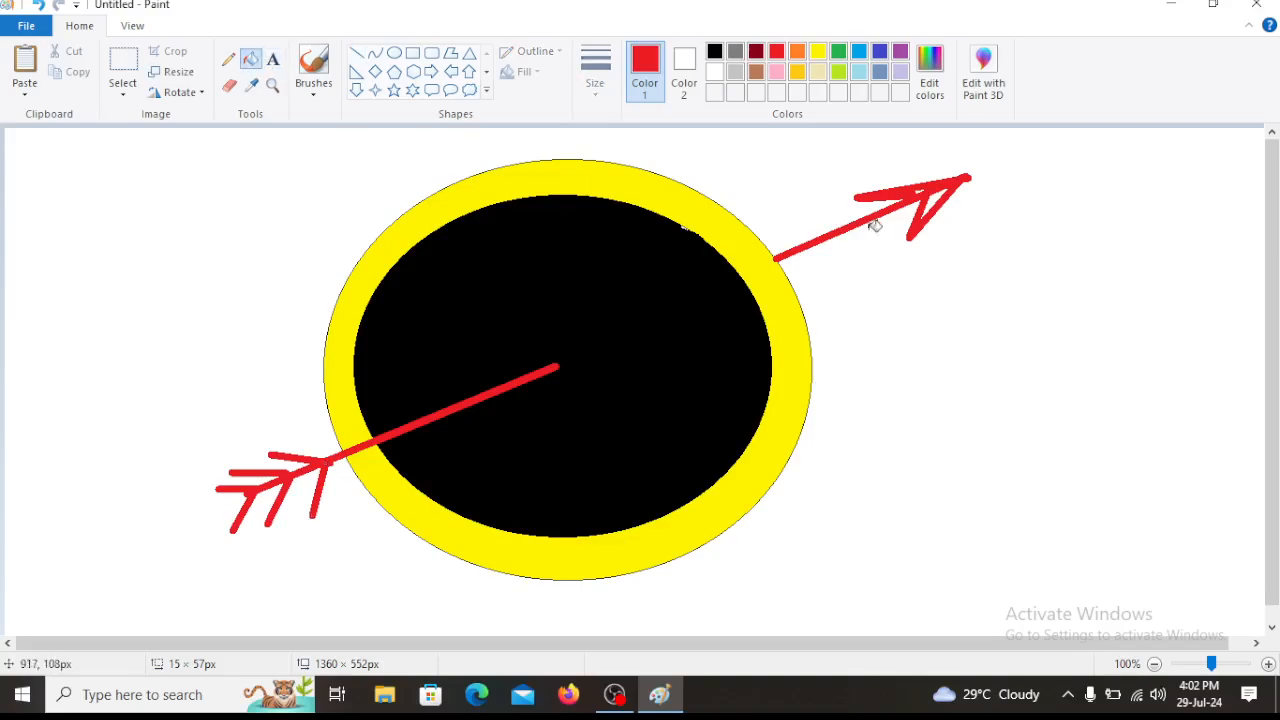
{"action": "left_click", "coordinate": [941, 197]}
- Start a new picture without saving the arrow drawing
{"action": "left_click", "coordinate": [33, 25]}
{"action": "left_click", "coordinate": [57, 52]}
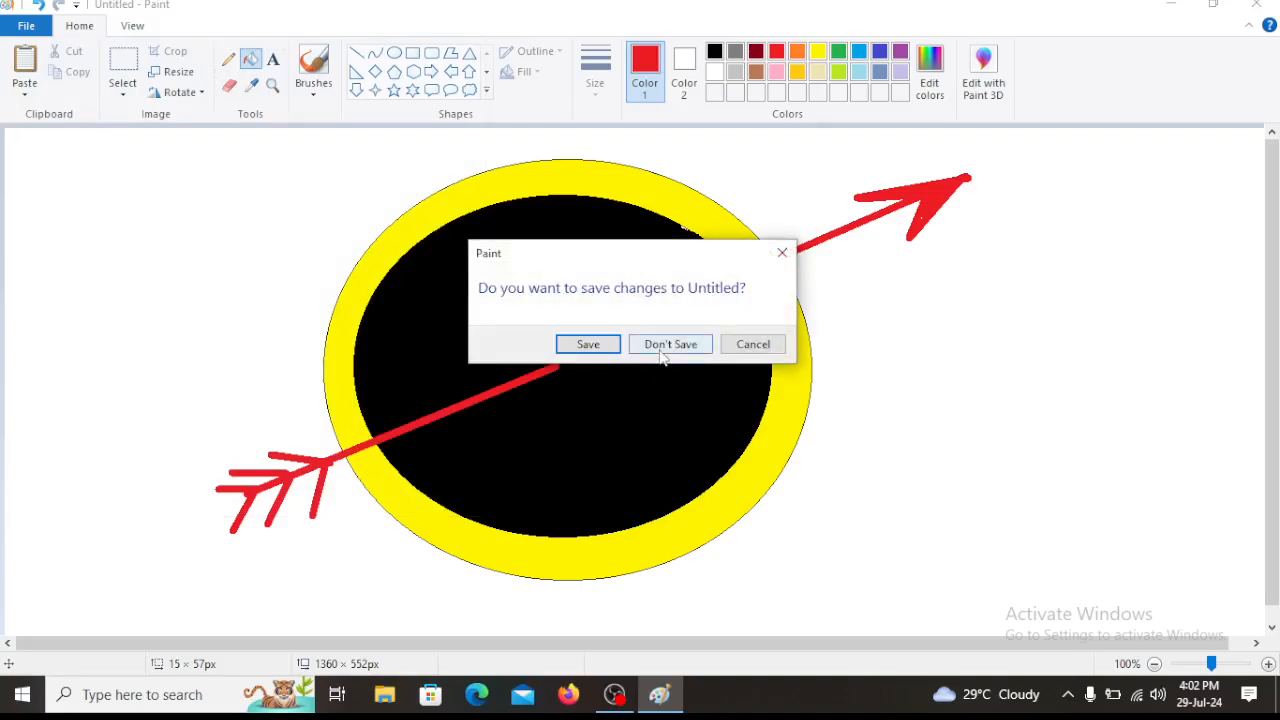
{"action": "left_click", "coordinate": [662, 343]}
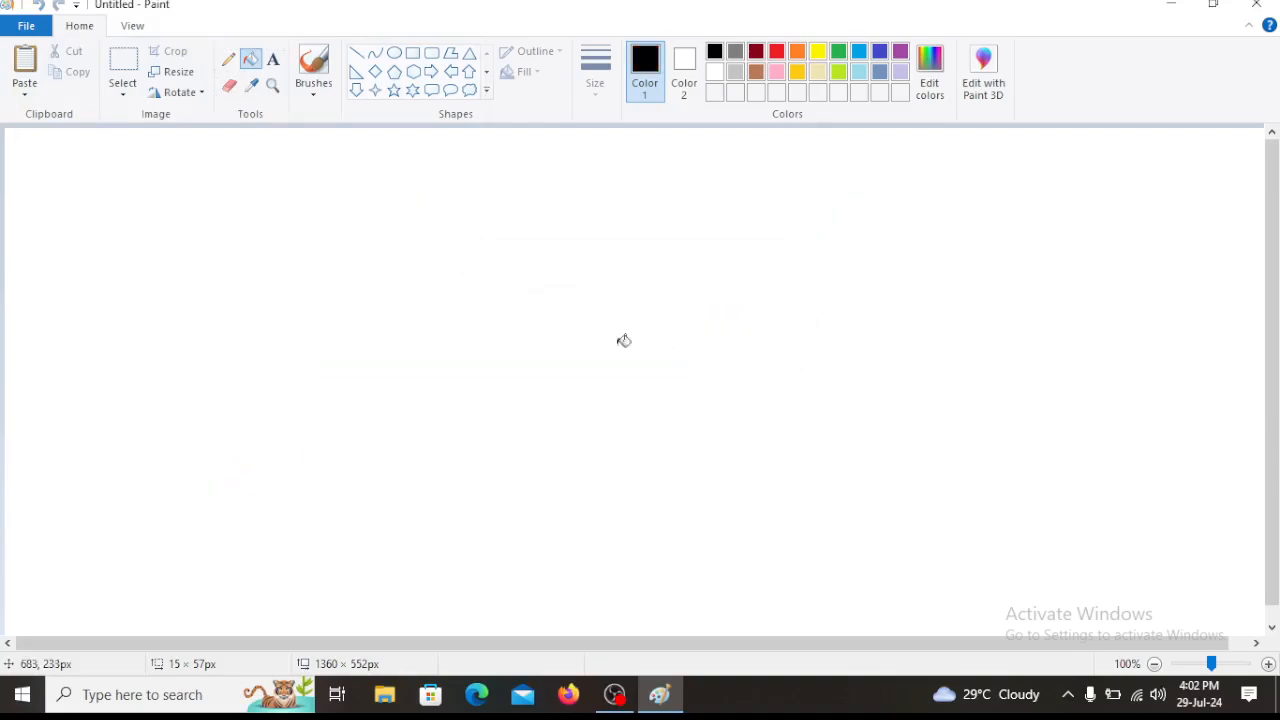
- Fill the blank canvas with black, red and indigo in turn
{"action": "left_click", "coordinate": [706, 230]}
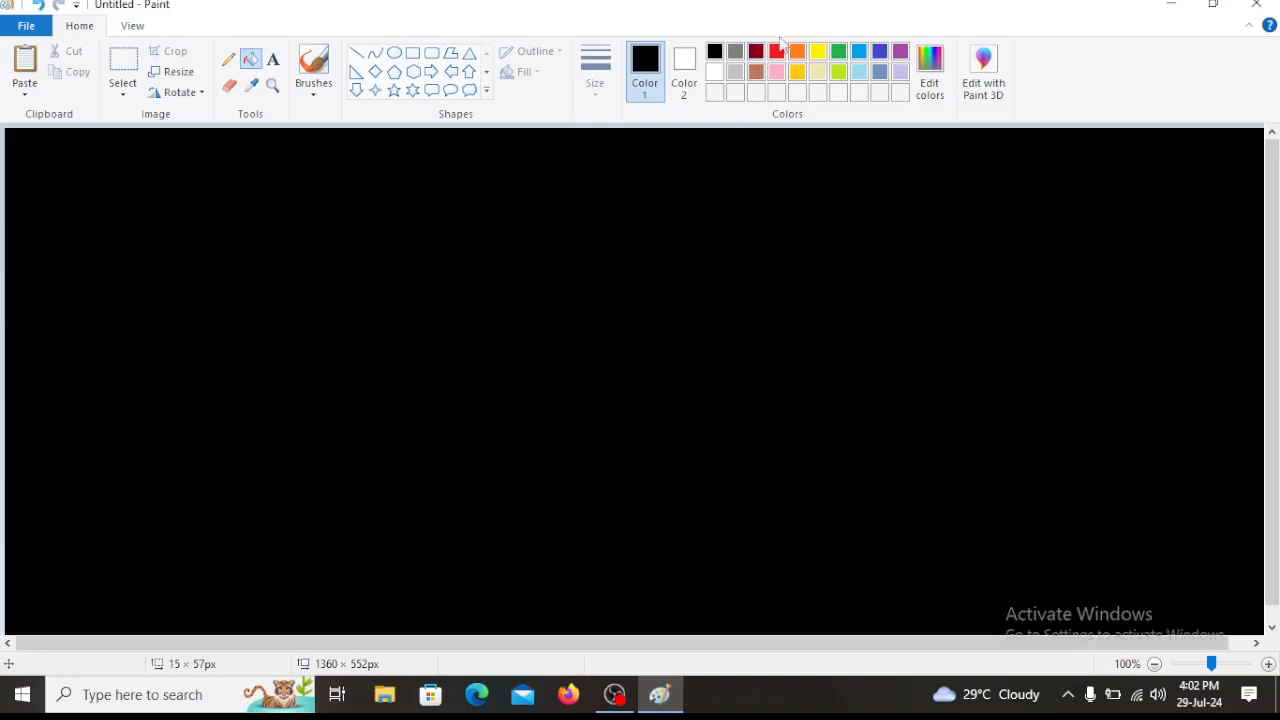
{"action": "left_click", "coordinate": [776, 51]}
{"action": "left_click", "coordinate": [732, 222]}
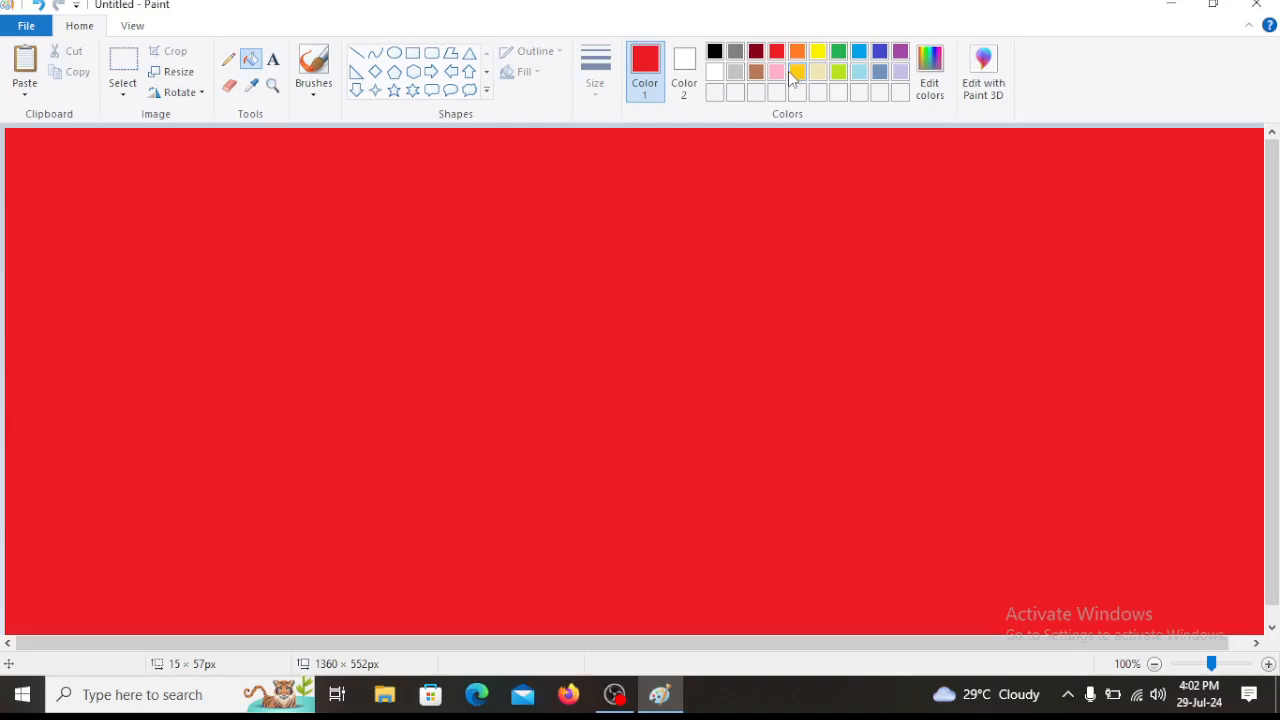
{"action": "left_click", "coordinate": [880, 51]}
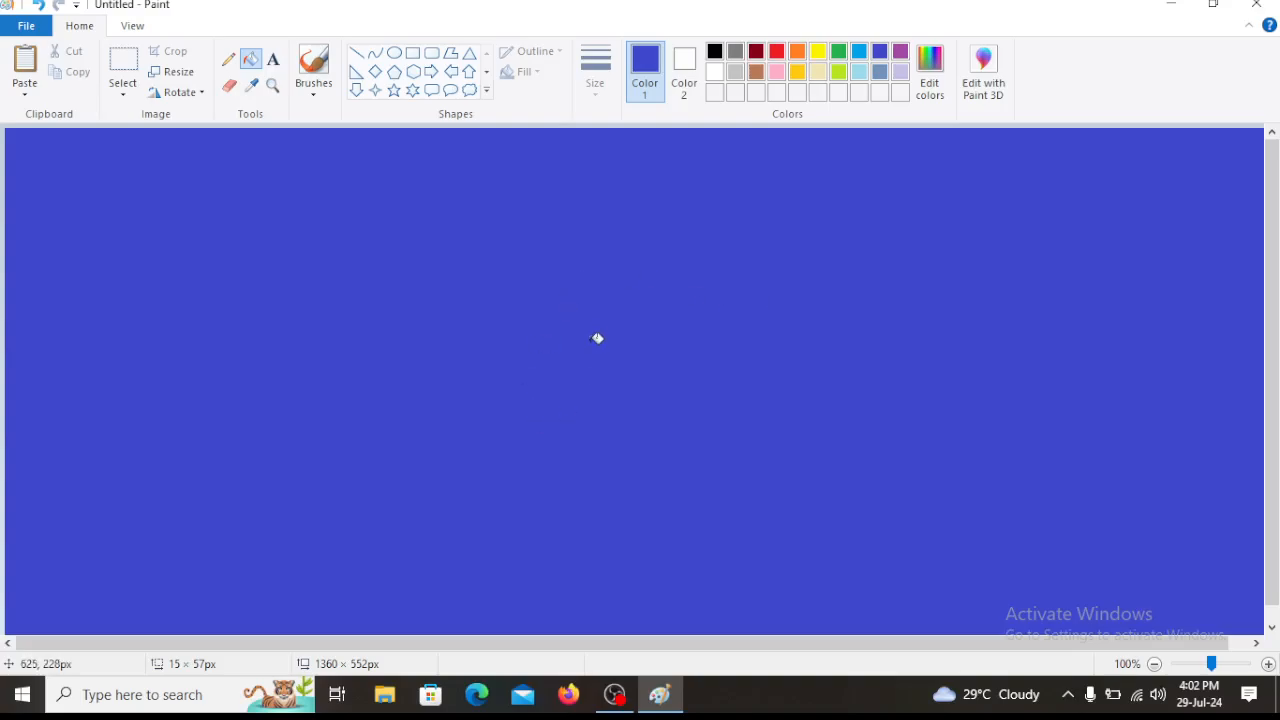
- Start a new blank picture, discarding the indigo-filled canvas
{"action": "left_click", "coordinate": [35, 33]}
{"action": "left_click", "coordinate": [52, 58]}
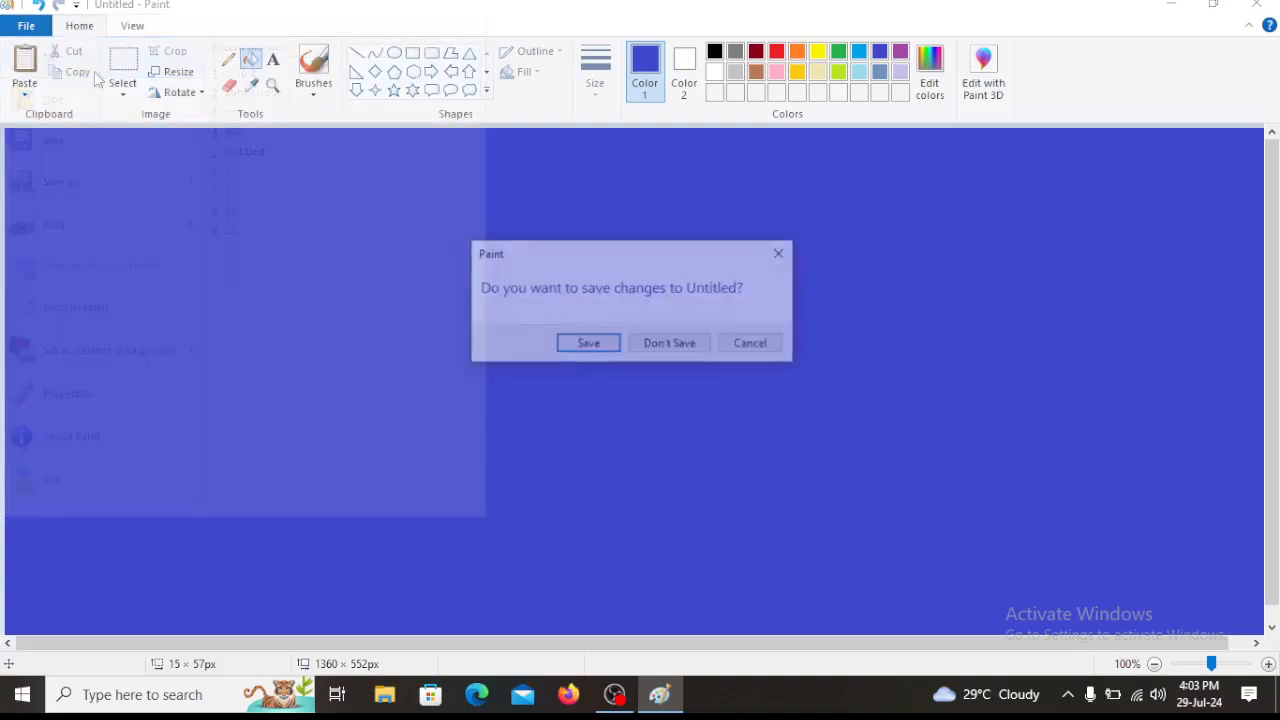
{"action": "left_click", "coordinate": [670, 344]}
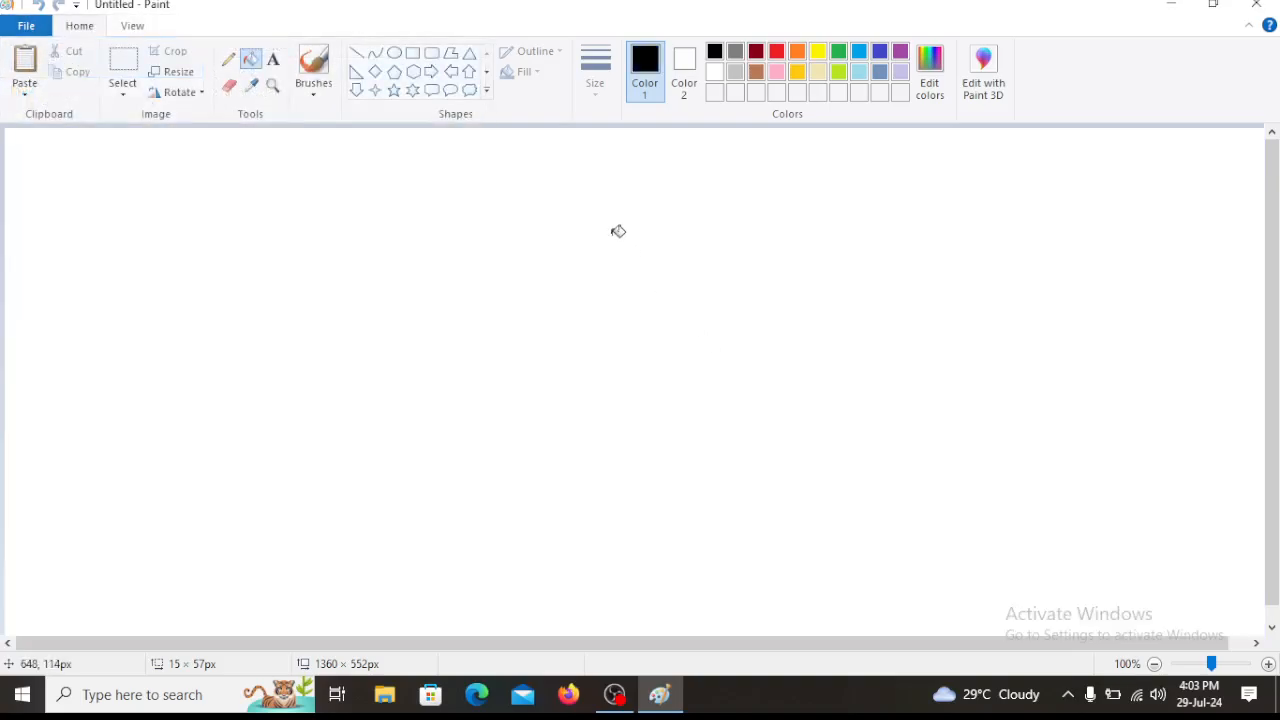